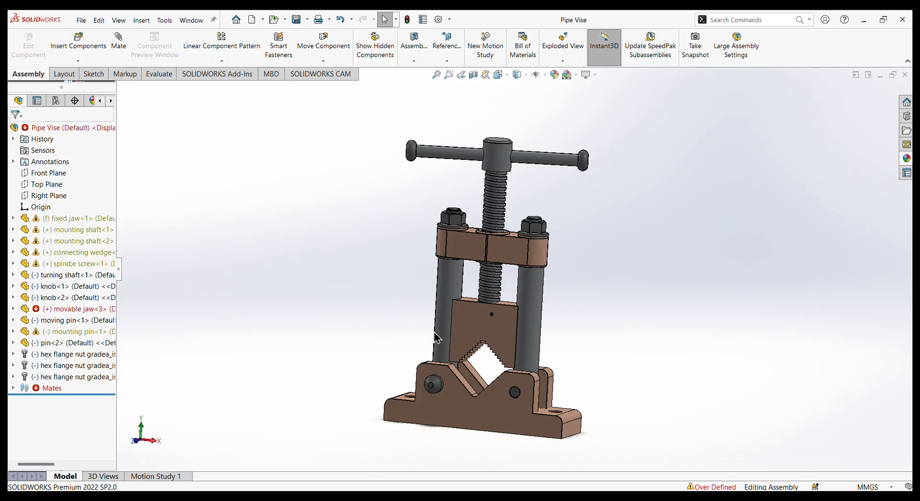
Move the movable jaw of the pipe vise assembly down into the fixed jaw's V-notch, deselect it and dismiss the battery notification.
{"action": "left_click", "coordinate": [504, 341]}
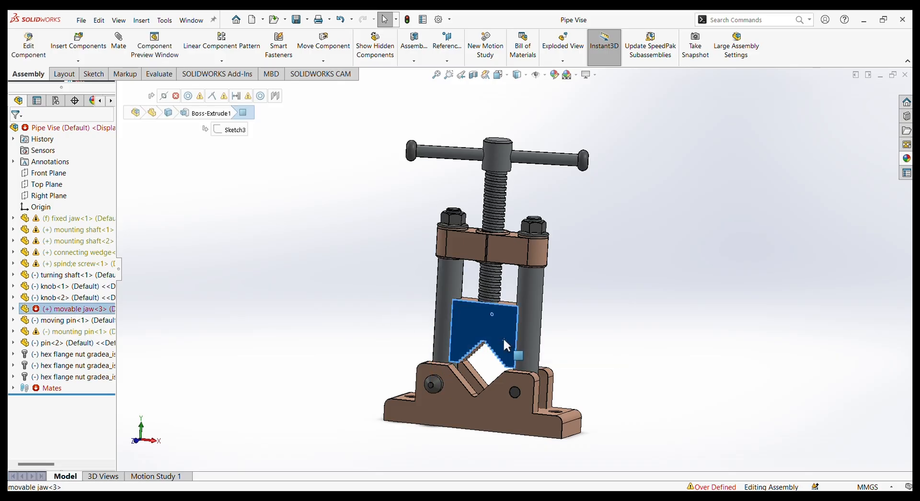
{"action": "left_click_drag", "start_coordinate": [503, 338], "coordinate": [507, 384]}
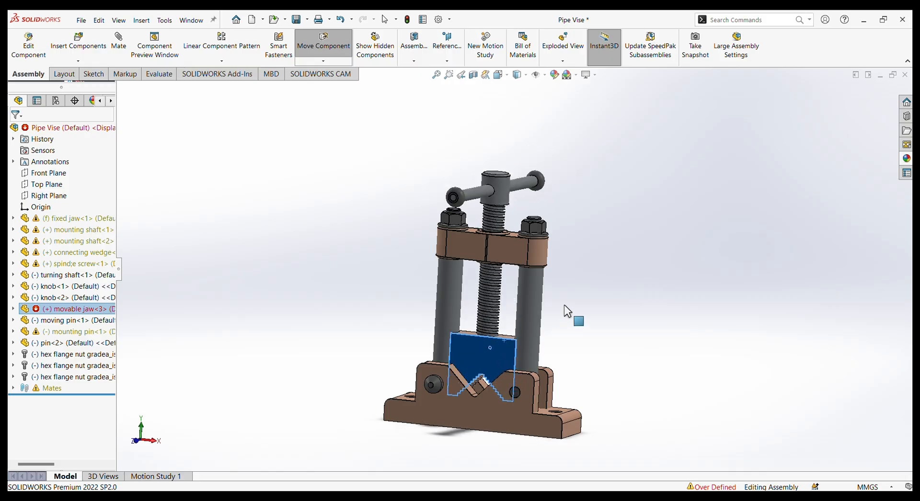
{"action": "key", "text": "Escape"}
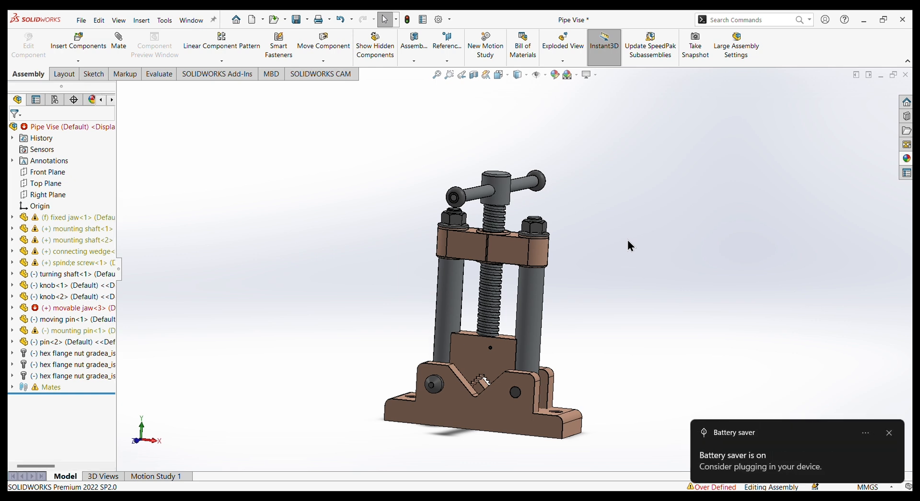
{"action": "left_click", "coordinate": [890, 434]}
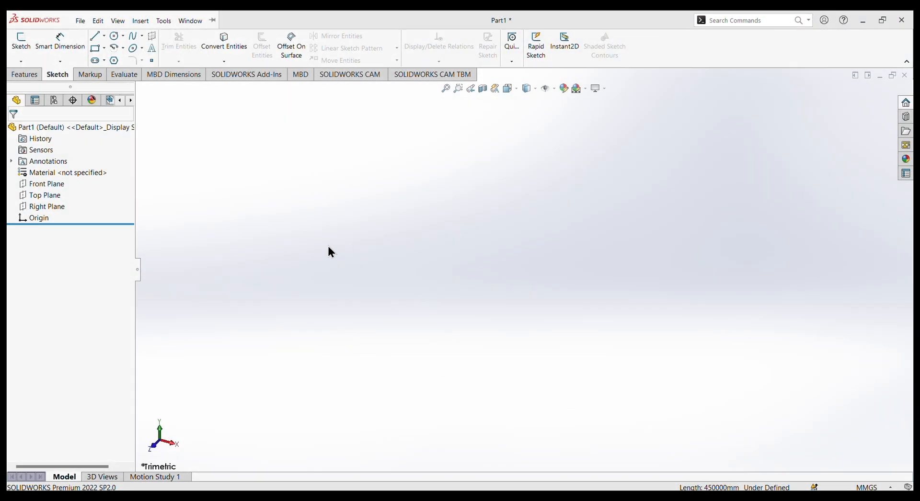
Start a sketch on the Front Plane and draw an infinite vertical construction line through the origin.
{"action": "left_click", "coordinate": [53, 184]}
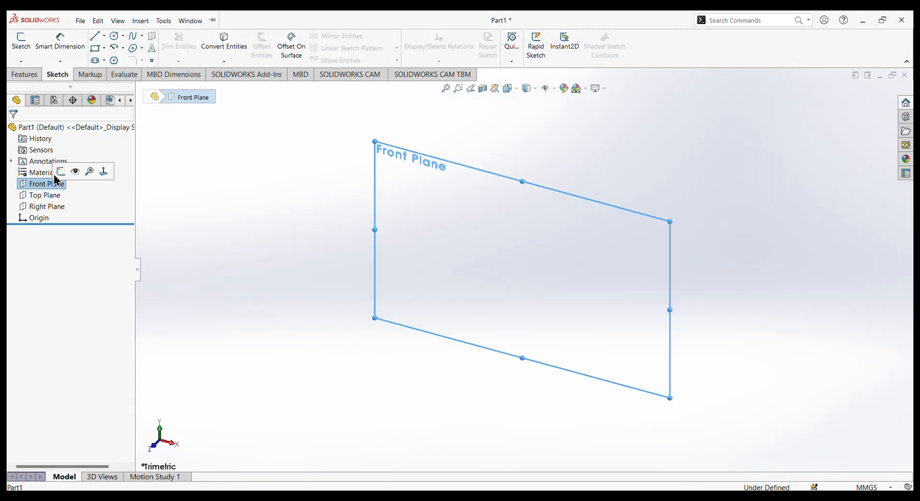
{"action": "left_click", "coordinate": [63, 171]}
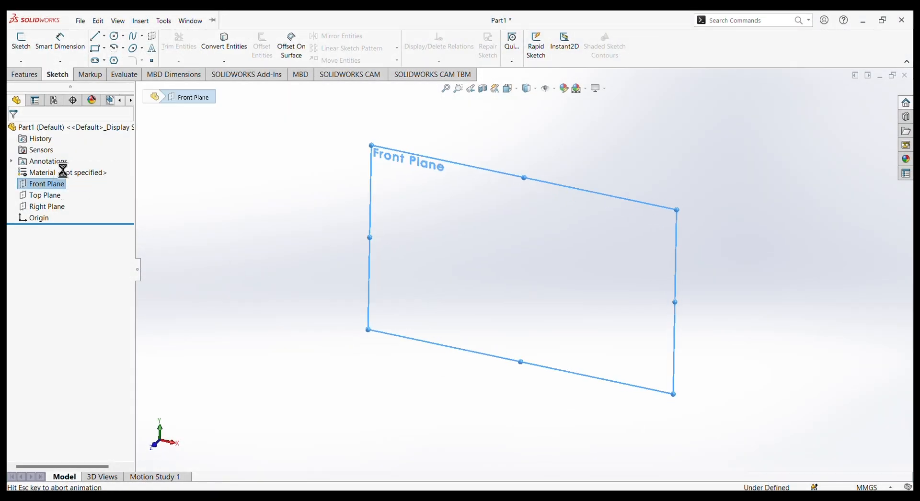
{"action": "left_click", "coordinate": [104, 36]}
{"action": "left_click", "coordinate": [107, 60]}
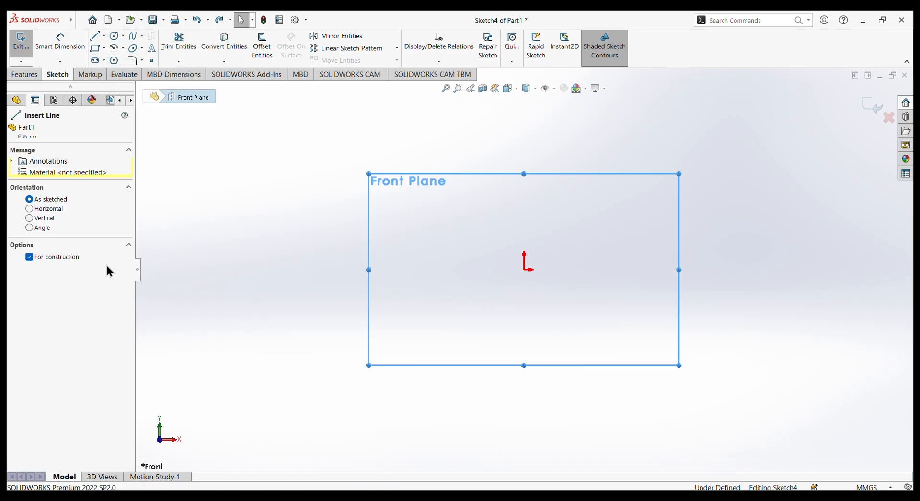
{"action": "left_click", "coordinate": [30, 219]}
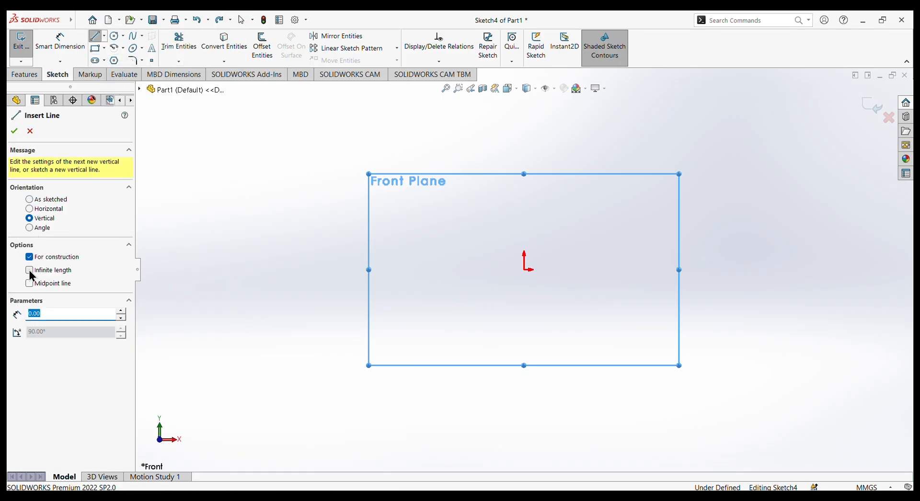
{"action": "left_click", "coordinate": [29, 270]}
{"action": "left_click", "coordinate": [524, 269]}
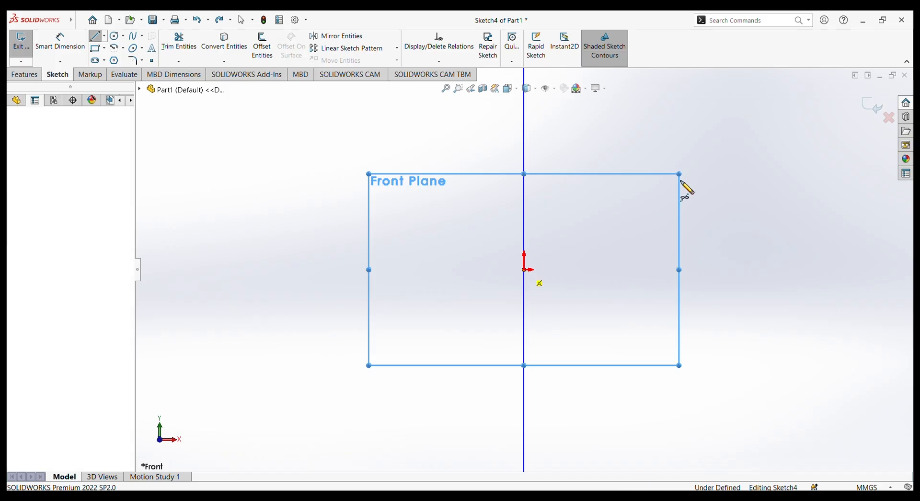
{"action": "right_click", "coordinate": [703, 170]}
{"action": "left_click", "coordinate": [729, 175]}
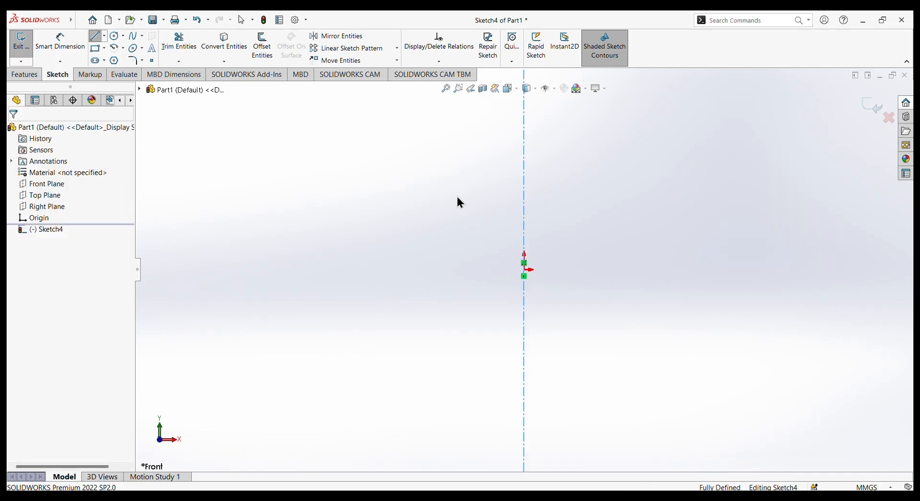
Sketch a stepped half profile from the centerline: a sloped edge, an upper ledge, a lower ledge and a base about 131 mm long ending at the origin.
{"action": "left_click", "coordinate": [96, 39]}
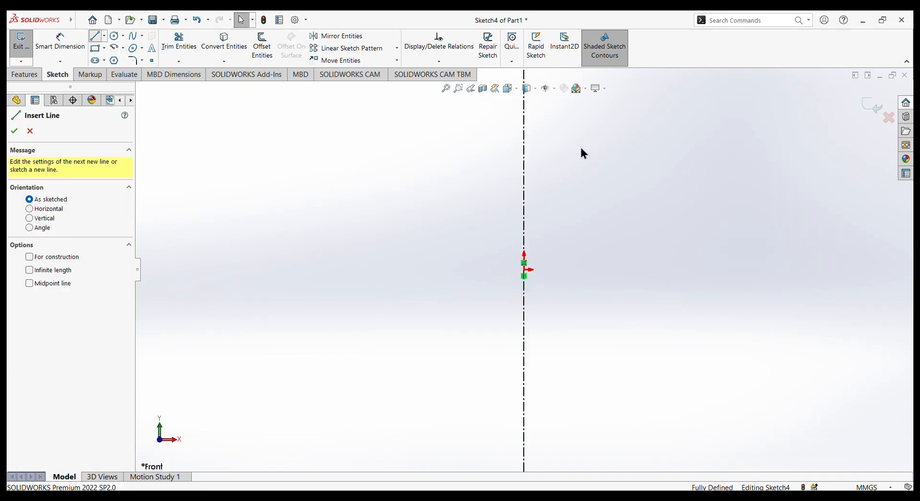
{"action": "left_click", "coordinate": [524, 210]}
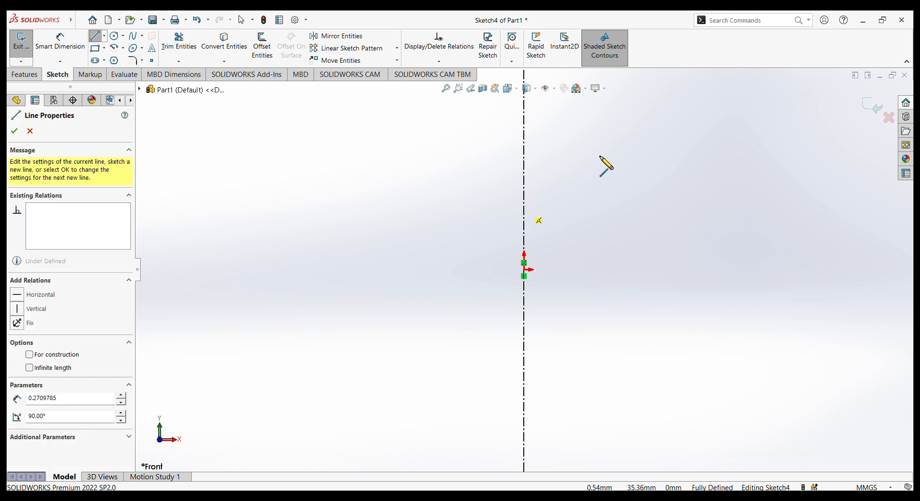
{"action": "left_click", "coordinate": [581, 161]}
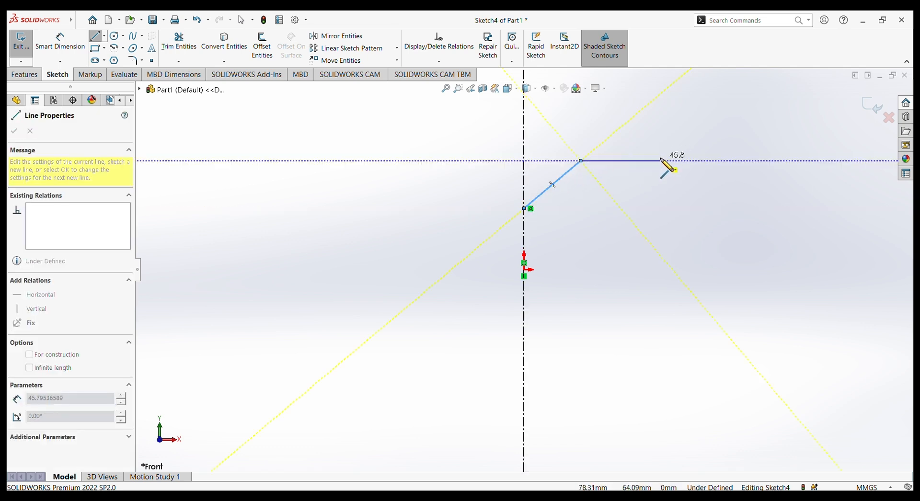
{"action": "left_click", "coordinate": [660, 160]}
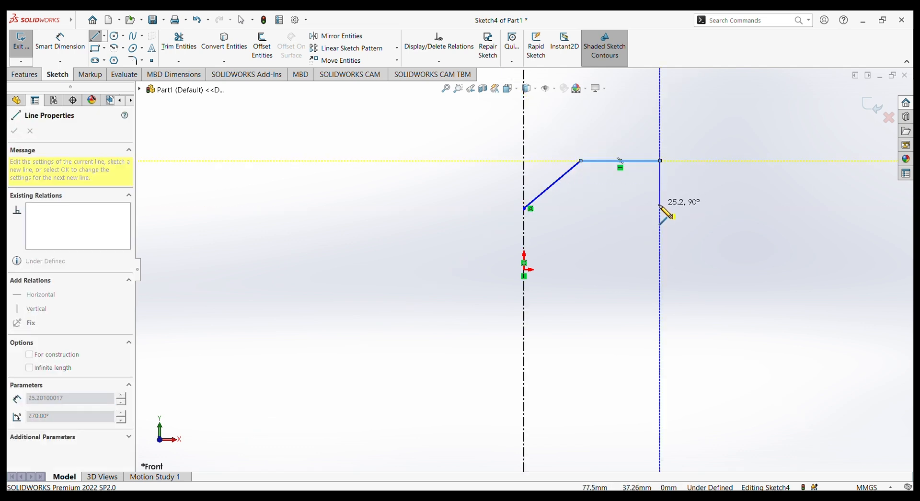
{"action": "left_click", "coordinate": [660, 205]}
{"action": "left_click", "coordinate": [752, 205]}
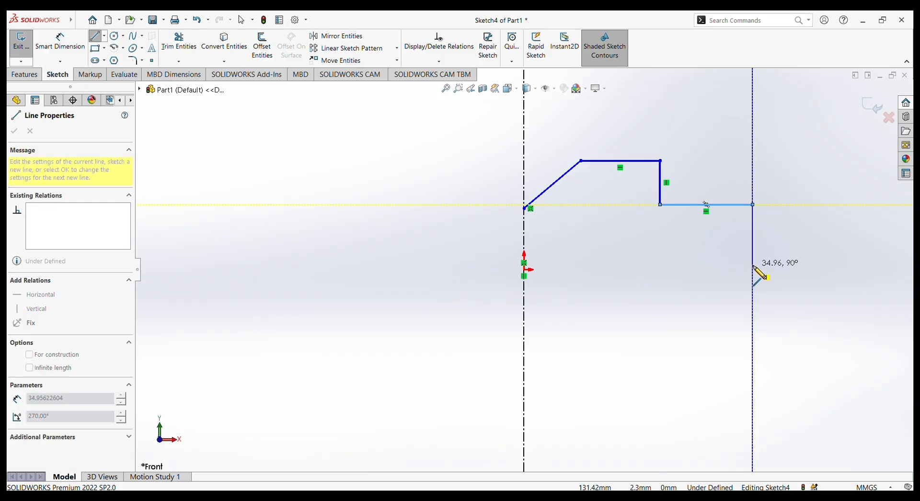
{"action": "left_click", "coordinate": [752, 270]}
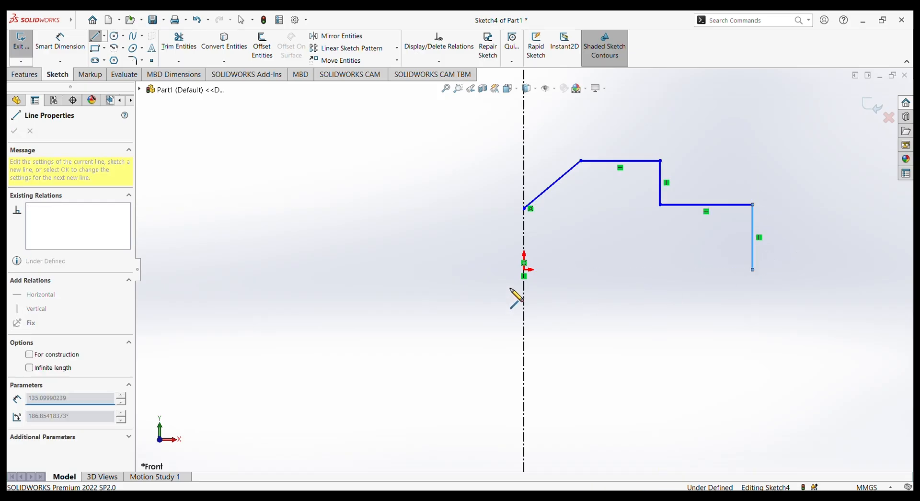
{"action": "left_click", "coordinate": [524, 270]}
{"action": "right_click", "coordinate": [588, 314]}
{"action": "left_click", "coordinate": [609, 320]}
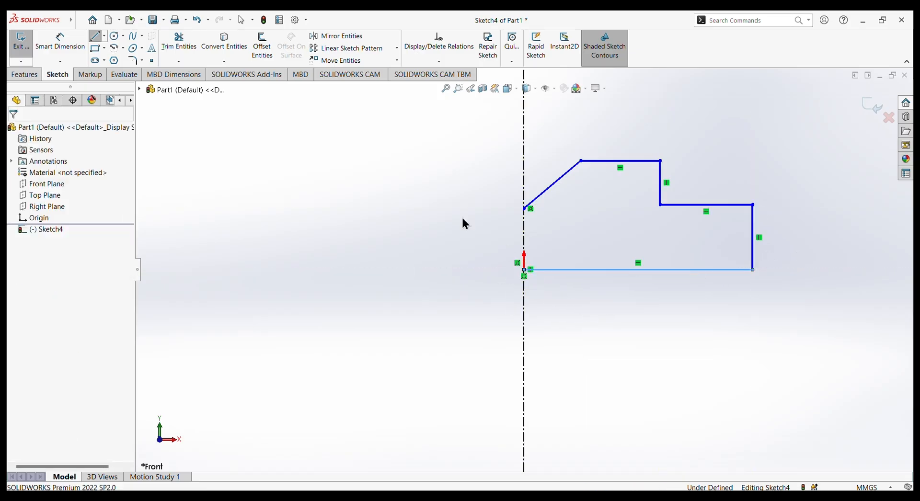
Dimension the angle between the sloped edge and the vertical centerline as 45 degrees.
{"action": "left_click", "coordinate": [60, 41]}
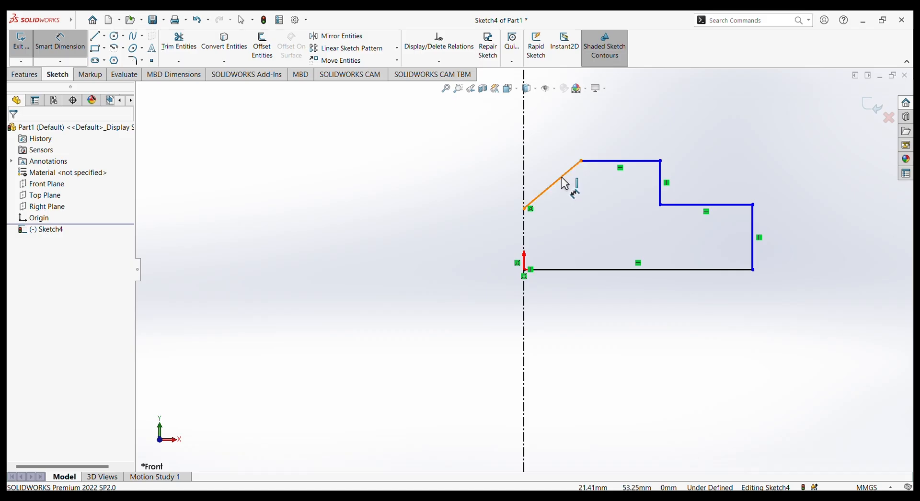
{"action": "left_click", "coordinate": [527, 182]}
{"action": "left_click", "coordinate": [525, 184]}
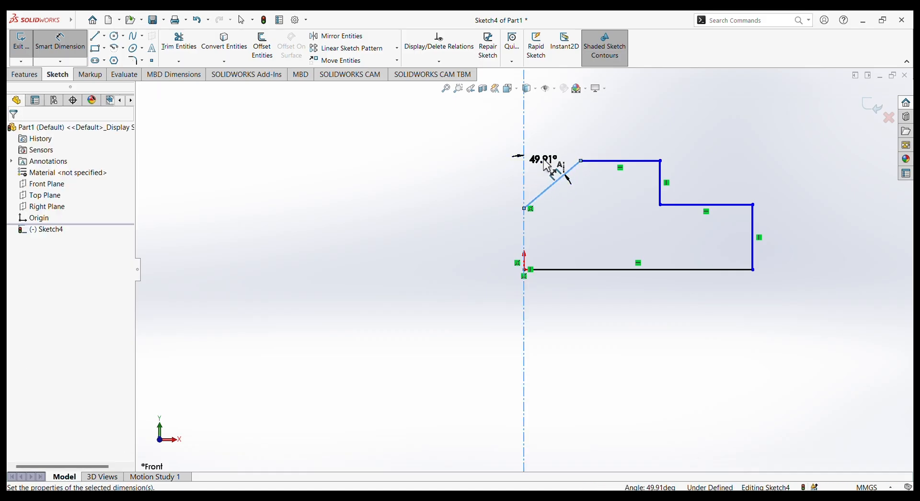
{"action": "left_click", "coordinate": [547, 165]}
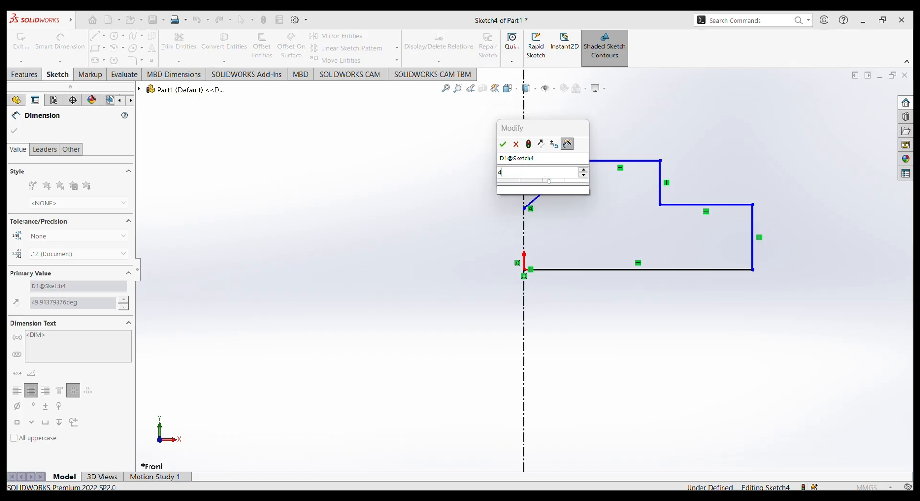
{"action": "key", "text": "Return"}
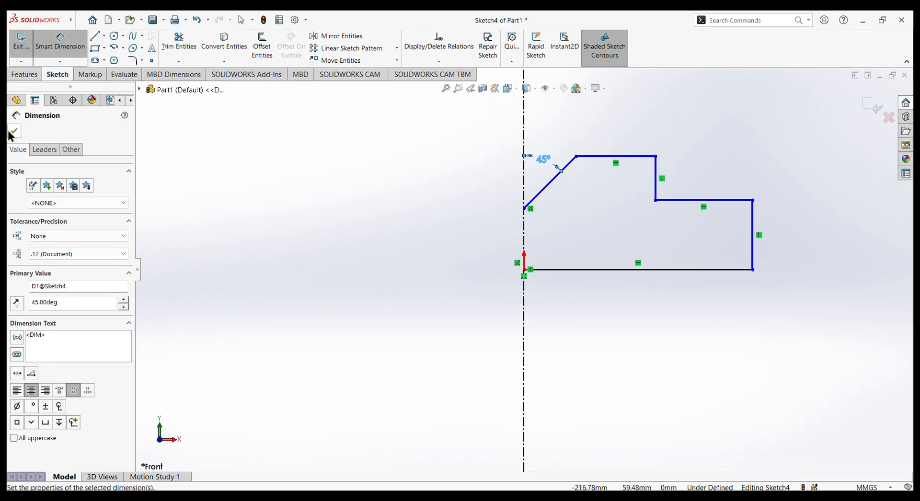
{"action": "key", "text": "Escape"}
{"action": "key", "text": "Escape"}
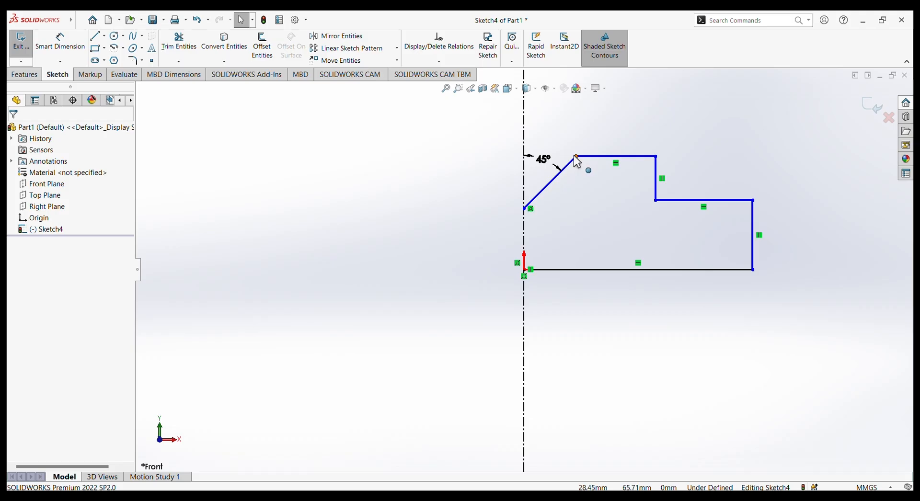
Dimension the distance from the sloped edge's upper endpoint to the centerline as 34 mm.
{"action": "left_click", "coordinate": [59, 41]}
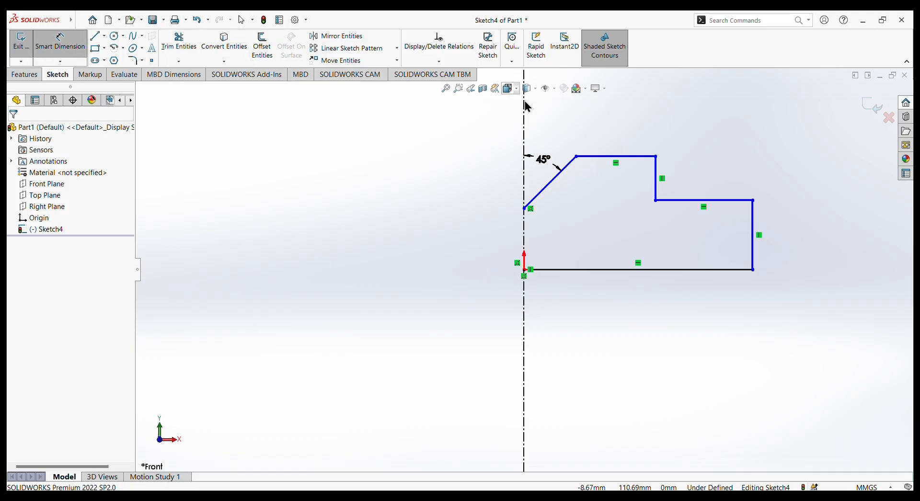
{"action": "left_click", "coordinate": [576, 157]}
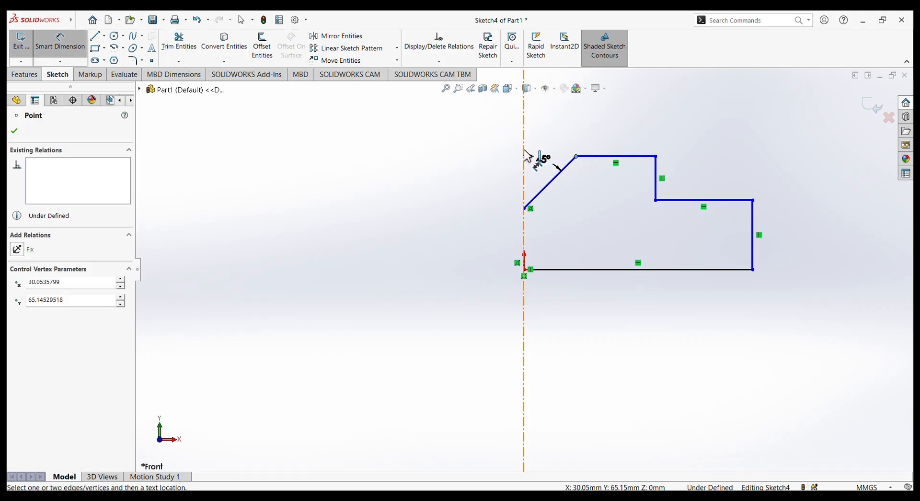
{"action": "left_click", "coordinate": [525, 146]}
{"action": "left_click", "coordinate": [551, 134]}
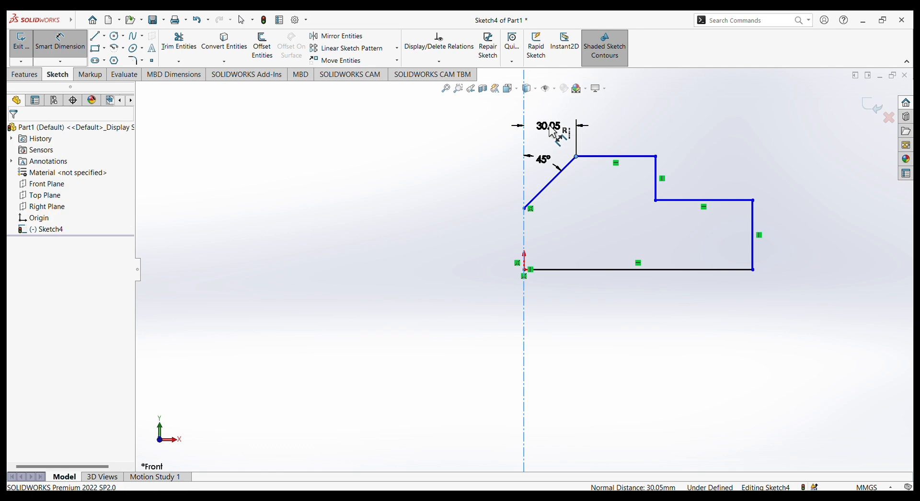
{"action": "type", "text": "34"}
{"action": "key", "text": "Return"}
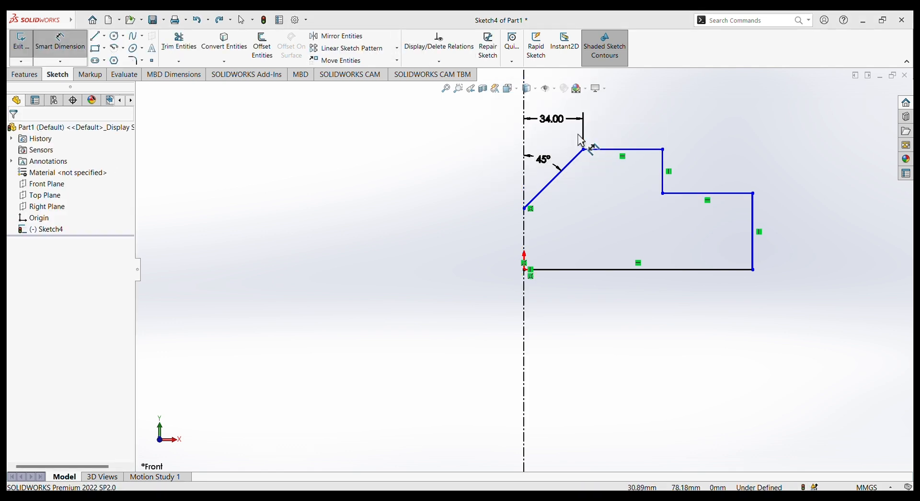
Dimension the profile's uppermost horizontal edge as 36 mm long.
{"action": "left_click", "coordinate": [625, 150]}
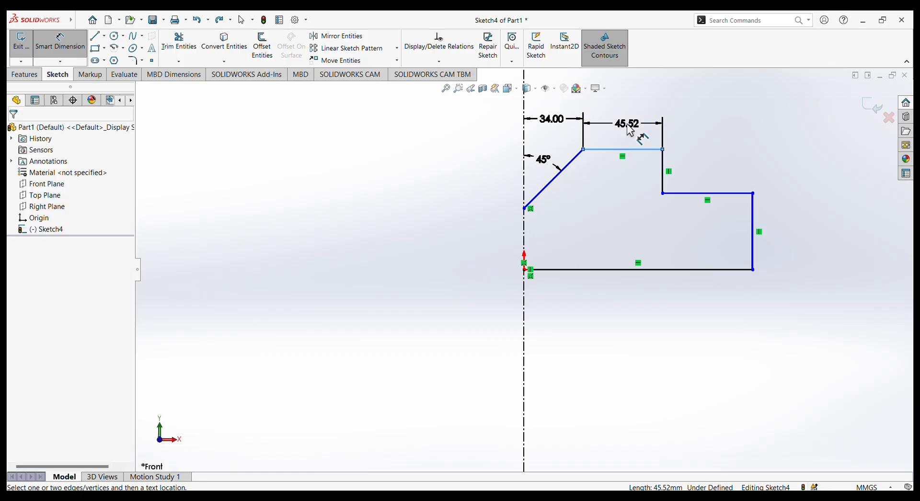
{"action": "left_click", "coordinate": [630, 130]}
{"action": "type", "text": "36"}
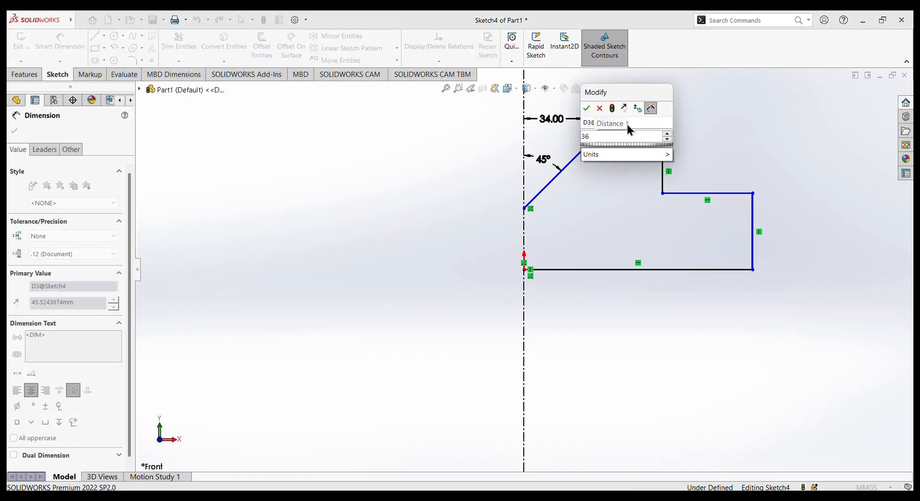
{"action": "key", "text": "Return"}
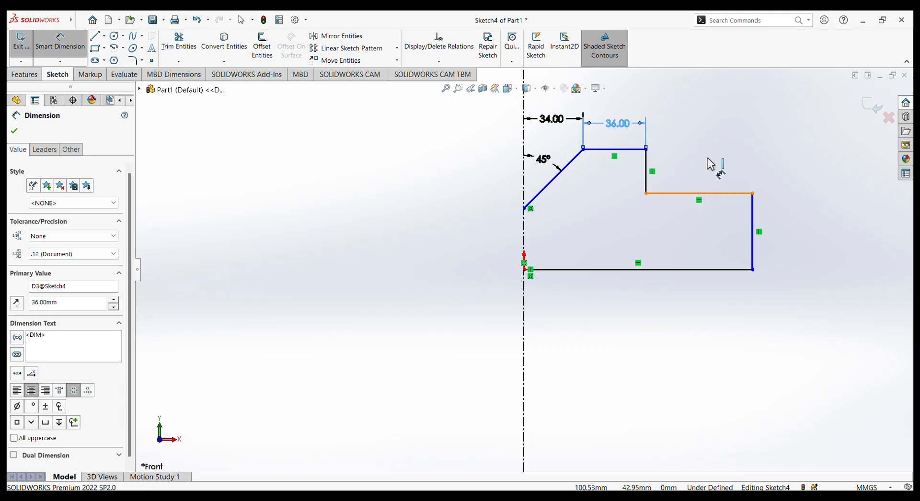
Dimension the horizontal edge of the lower ledge as 36 mm long.
{"action": "left_click", "coordinate": [711, 164]}
{"action": "left_click", "coordinate": [715, 132]}
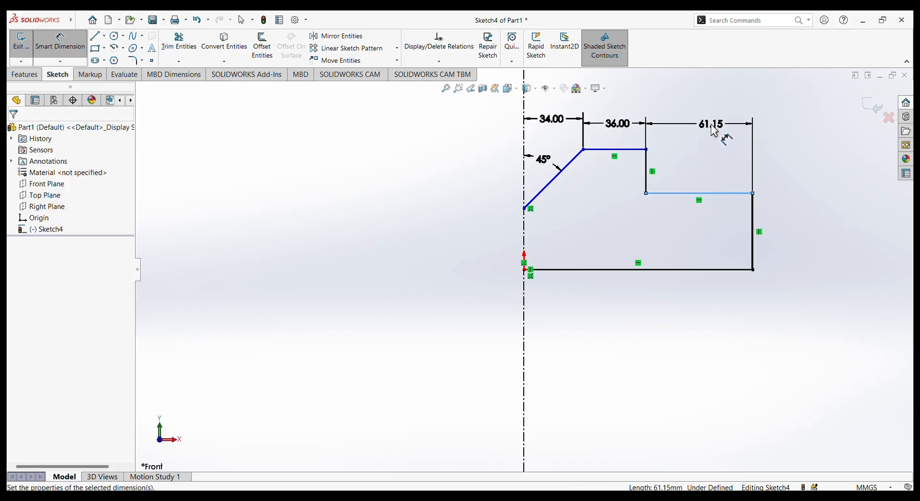
{"action": "type", "text": "60"}
{"action": "key", "text": "Return"}
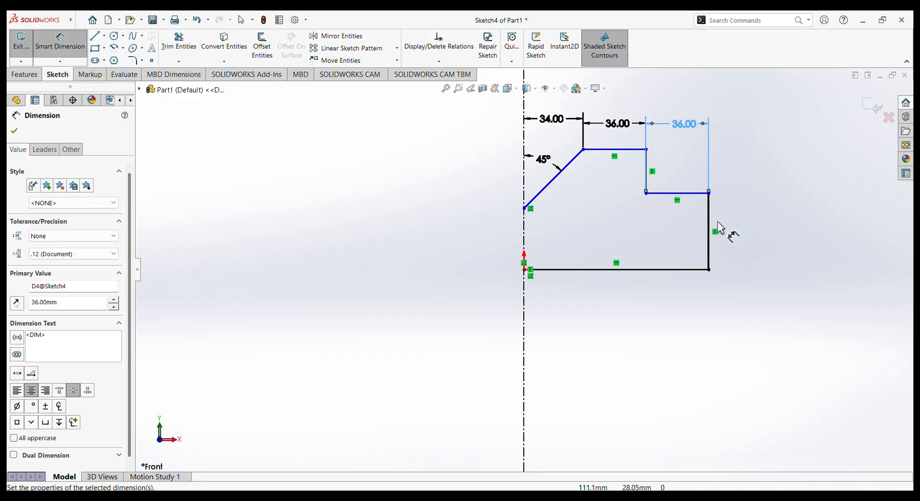
Dimension the vertical edge between the upper and lower ledges as 44 mm.
{"action": "left_click", "coordinate": [646, 170]}
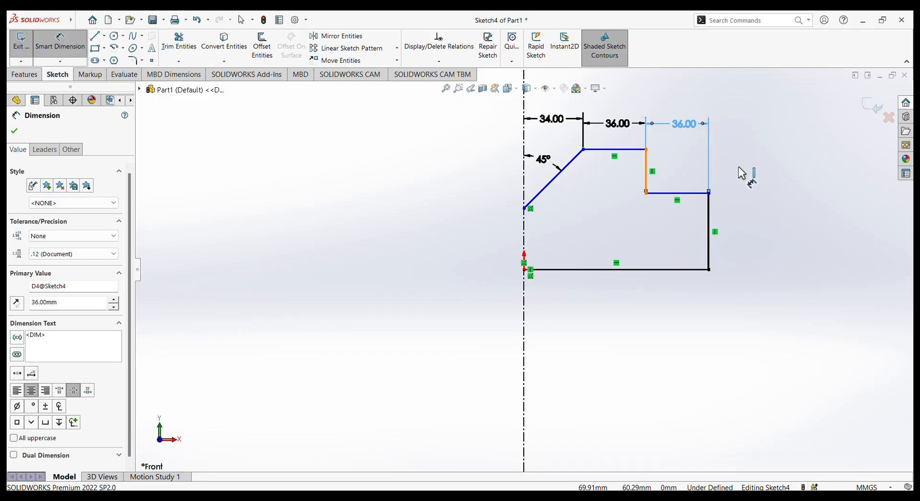
{"action": "left_click", "coordinate": [766, 166]}
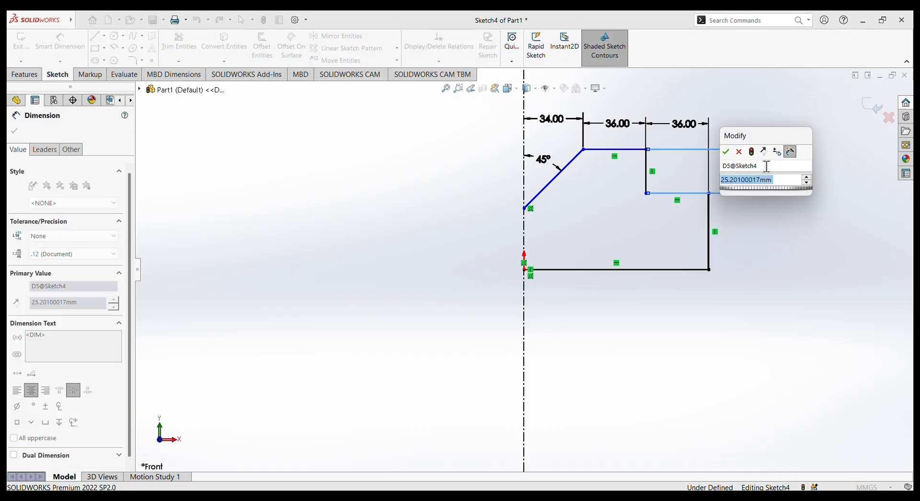
{"action": "type", "text": "40"}
{"action": "key", "text": "Return"}
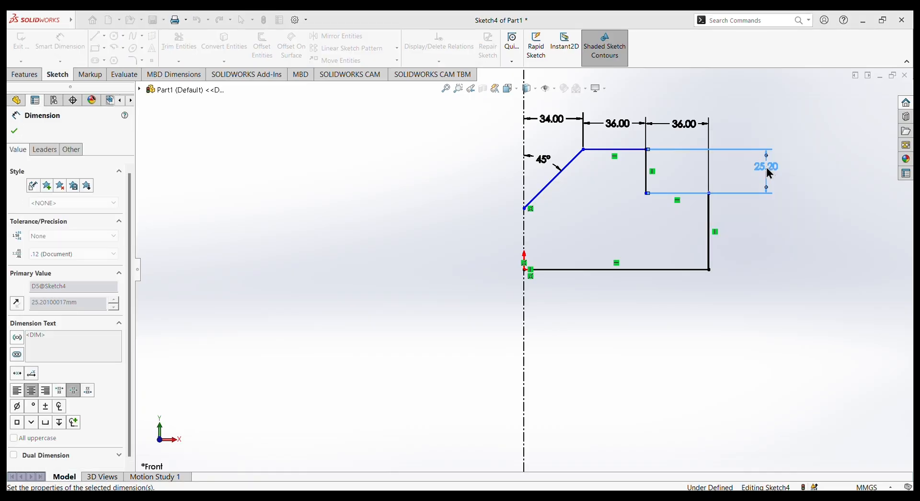
Dimension the outer vertical edge of the lower ledge as 25 mm.
{"action": "left_click", "coordinate": [710, 243]}
{"action": "left_click", "coordinate": [801, 254]}
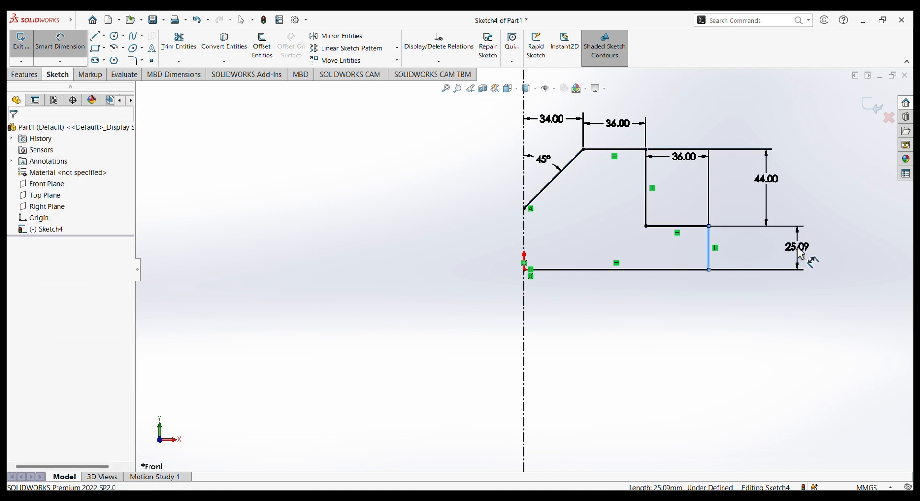
{"action": "type", "text": "25"}
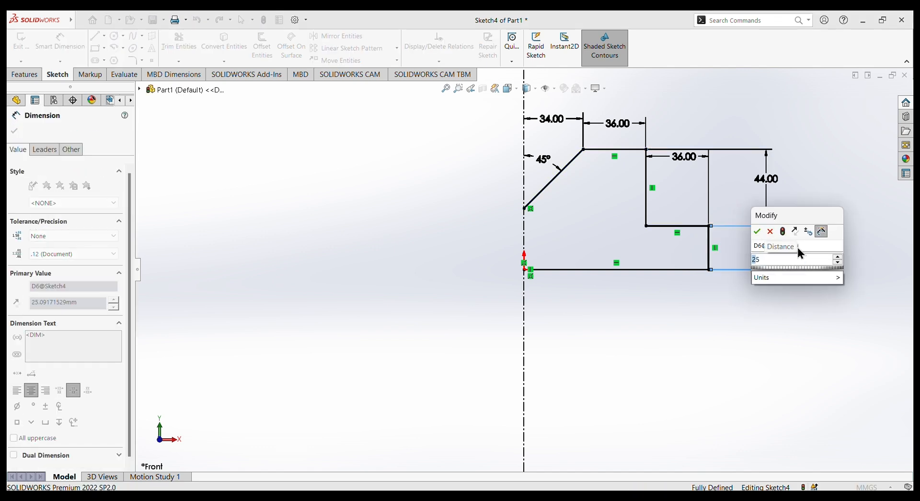
{"action": "key", "text": "Return"}
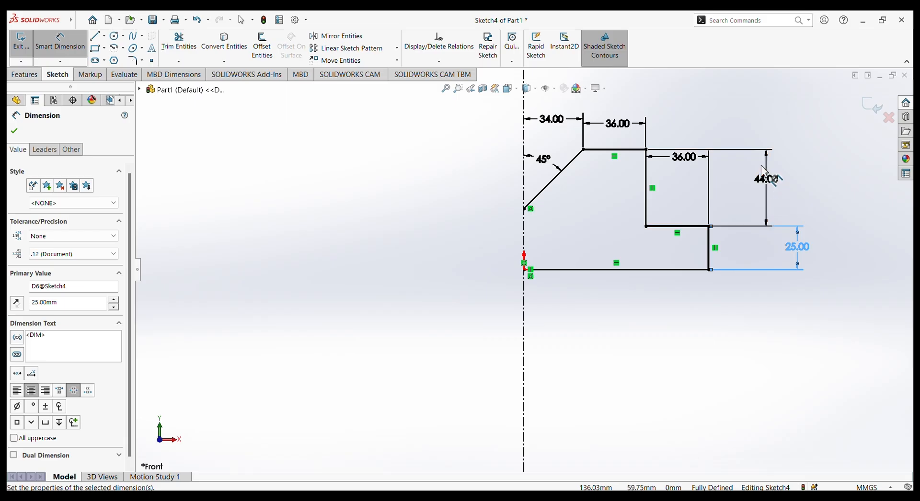
{"action": "left_click", "coordinate": [13, 132]}
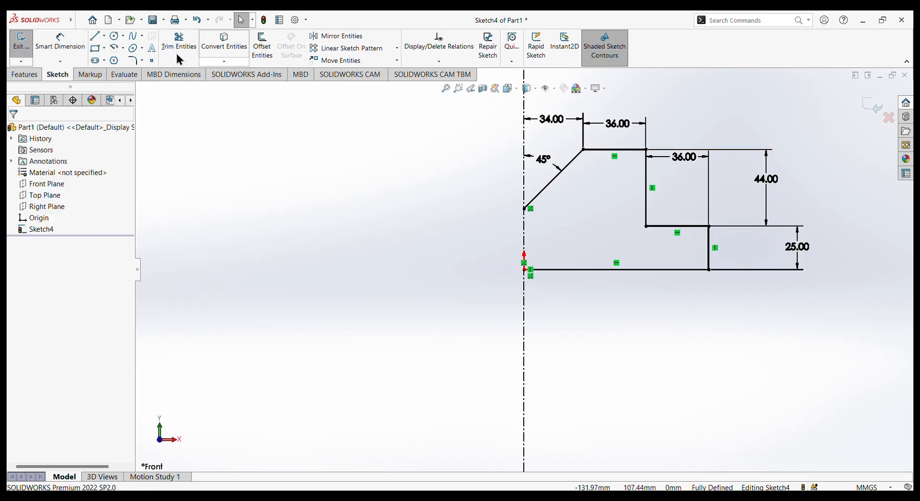
Apply 8 mm sketch fillets to the outer corners of the upper and lower ledges.
{"action": "left_click", "coordinate": [133, 60]}
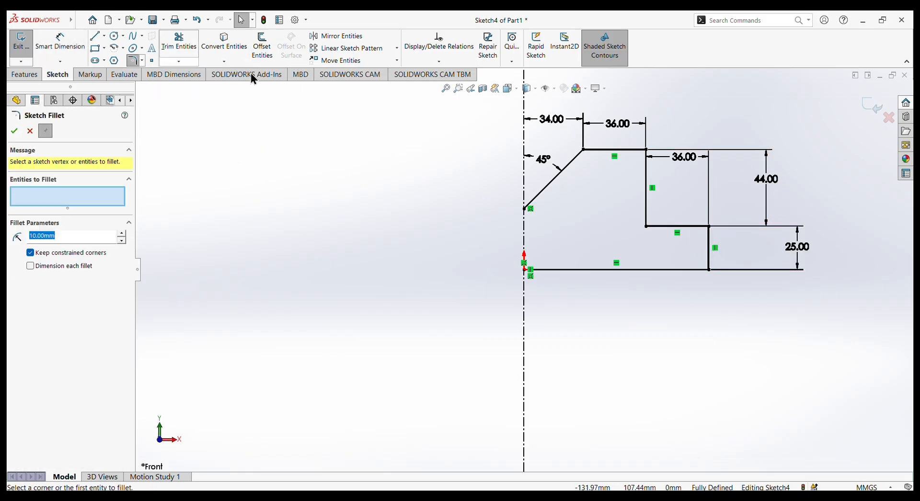
{"action": "left_click", "coordinate": [636, 149]}
{"action": "left_click", "coordinate": [647, 181]}
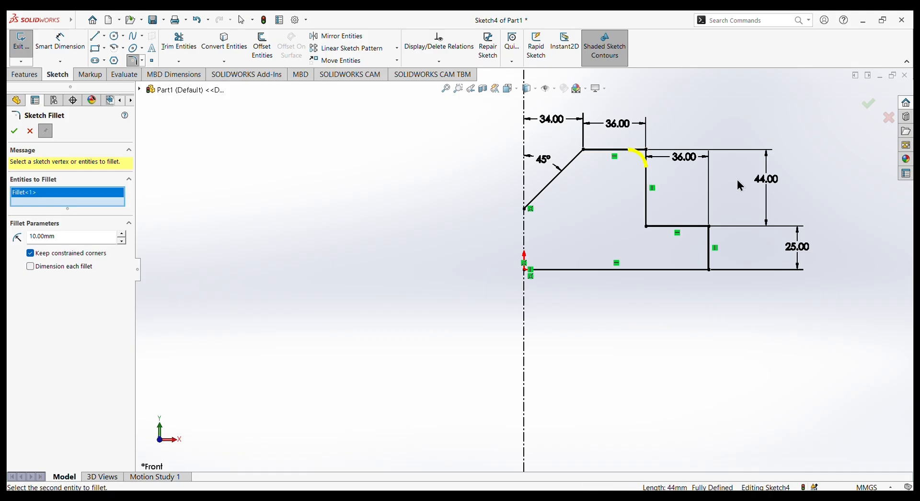
{"action": "left_click", "coordinate": [695, 226]}
{"action": "left_click", "coordinate": [711, 244]}
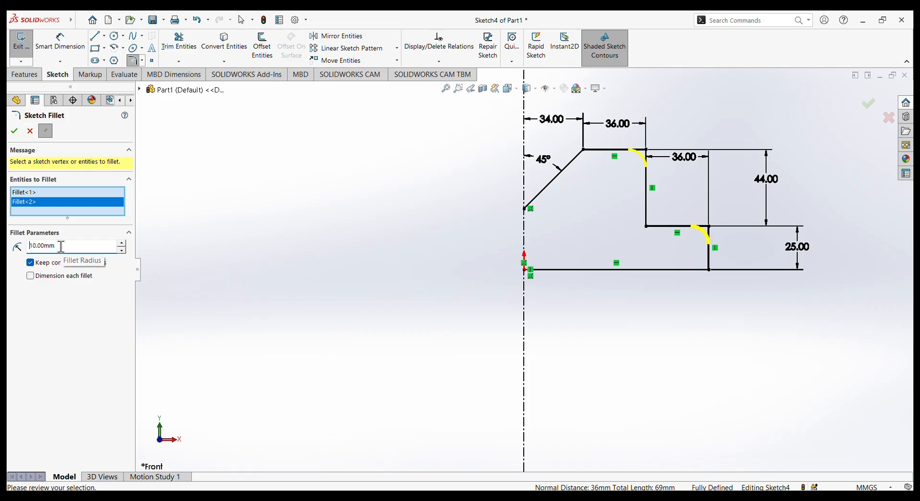
{"action": "left_click_drag", "start_coordinate": [61, 246], "coordinate": [26, 246]}
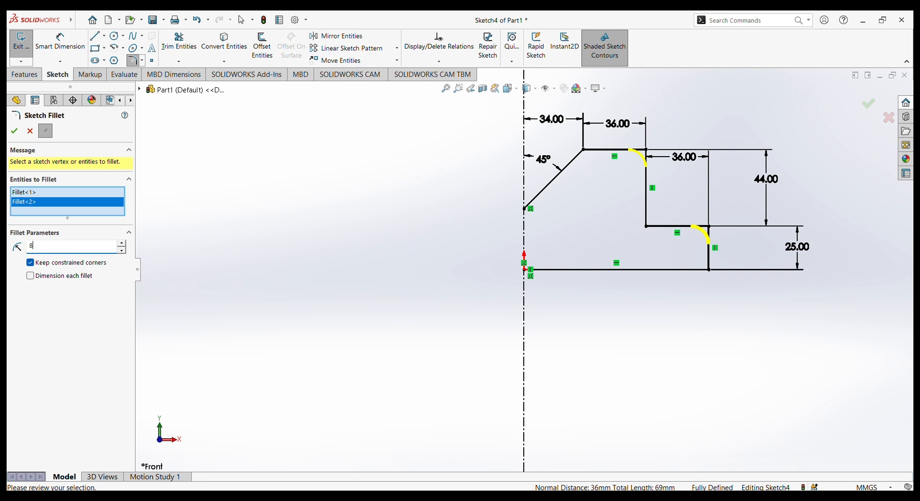
{"action": "left_click", "coordinate": [14, 132]}
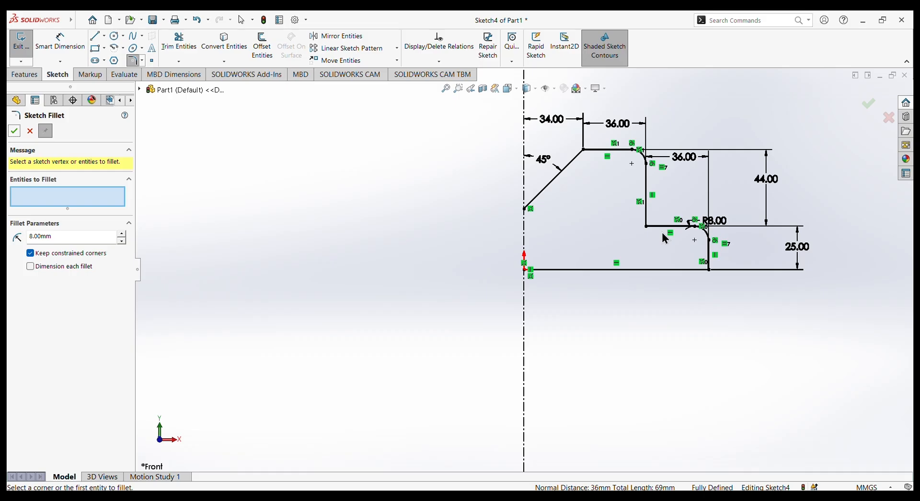
{"action": "left_click", "coordinate": [13, 132]}
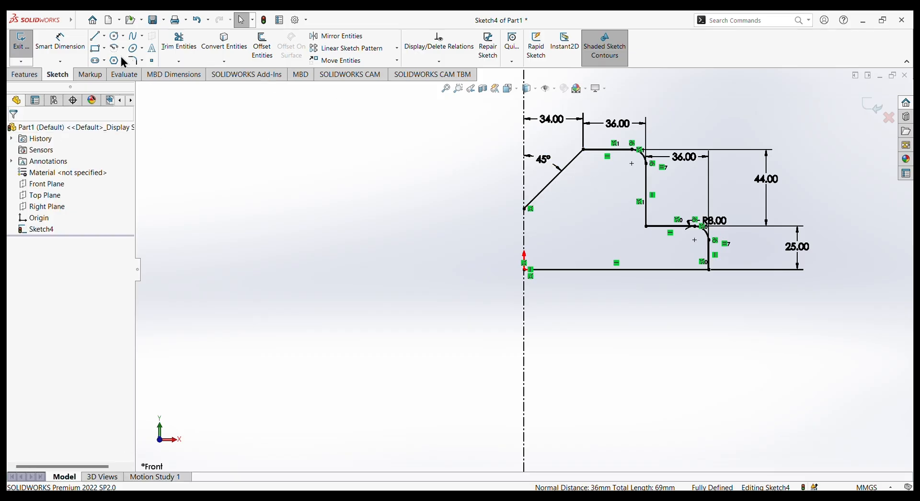
Sketch a circle of about 6.9 mm radius inside the upper part of the profile, below the uppermost horizontal edge.
{"action": "left_click", "coordinate": [114, 38]}
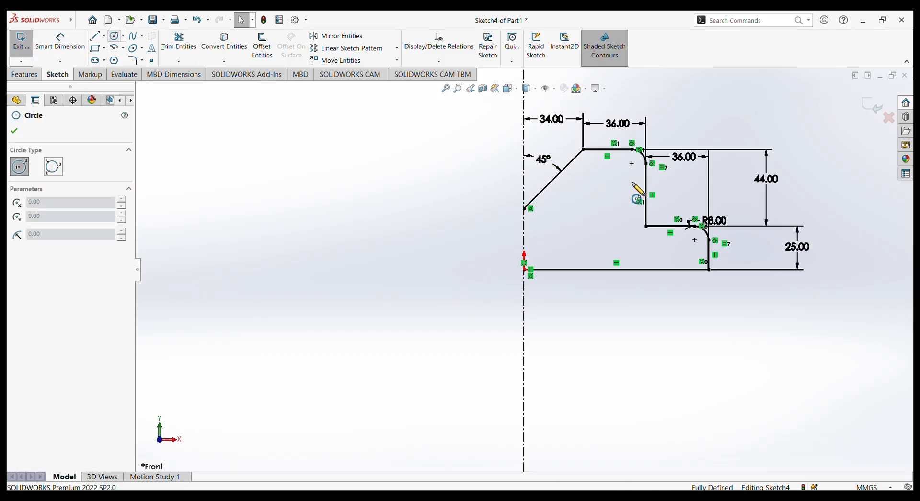
{"action": "left_click", "coordinate": [604, 185]}
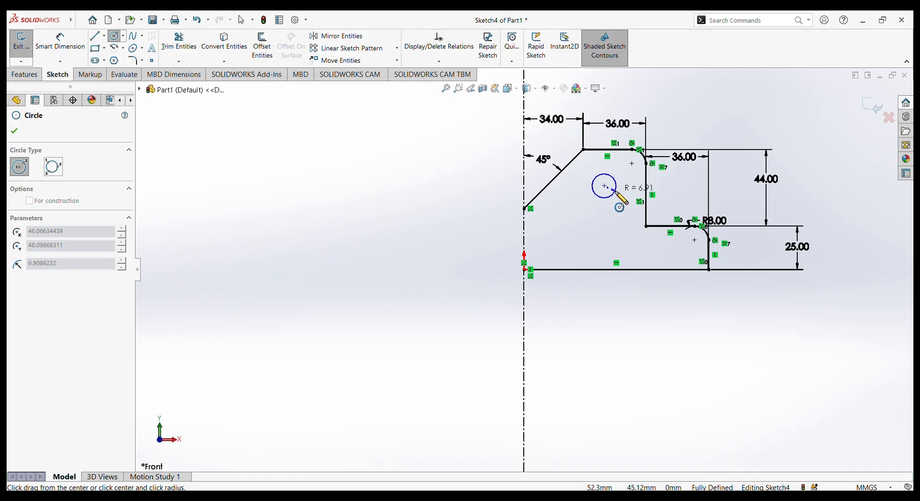
{"action": "left_click", "coordinate": [614, 193]}
{"action": "right_click", "coordinate": [353, 153]}
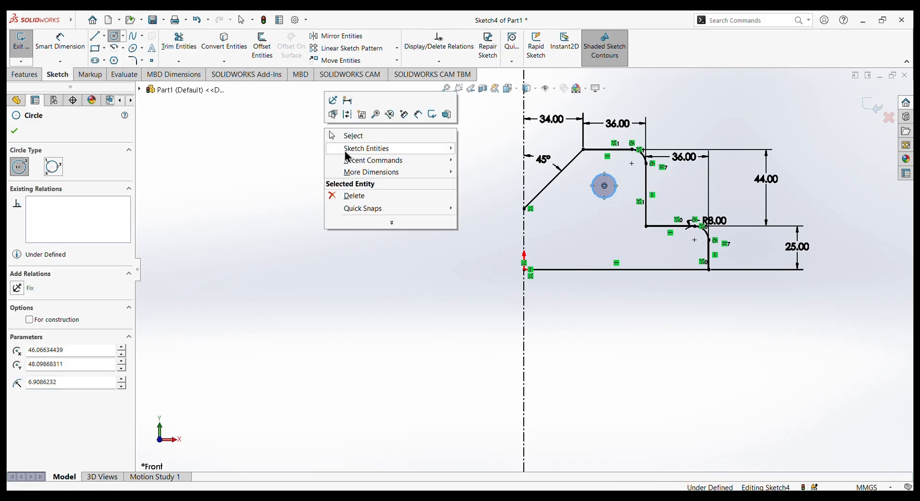
{"action": "left_click", "coordinate": [349, 134]}
Dimension the circle's diameter as 13 mm.
{"action": "left_click", "coordinate": [60, 43]}
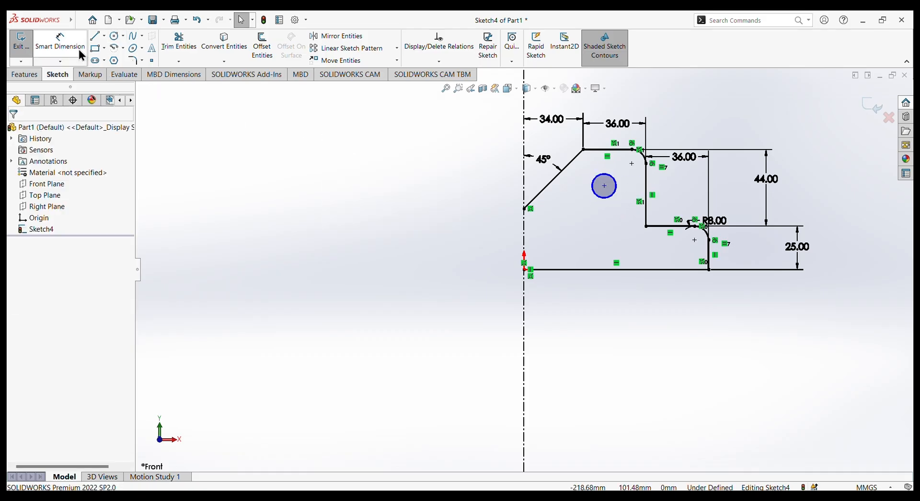
{"action": "left_click", "coordinate": [617, 188]}
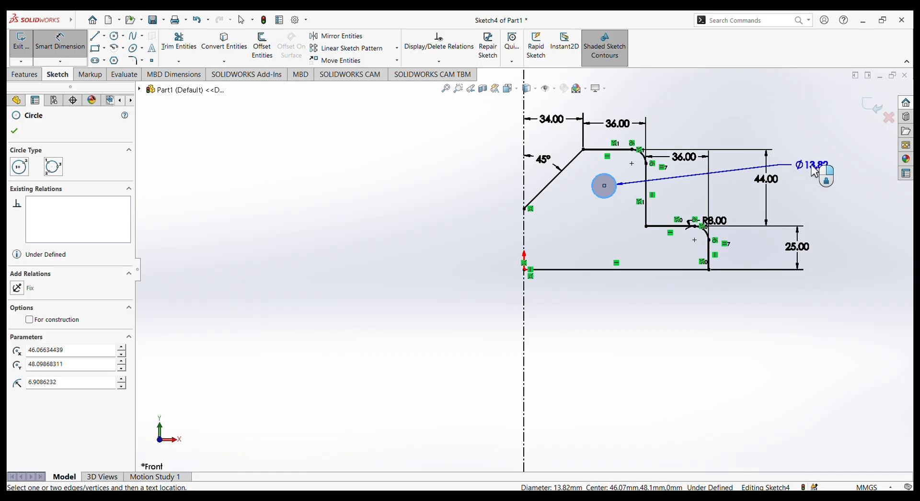
{"action": "left_click", "coordinate": [815, 171]}
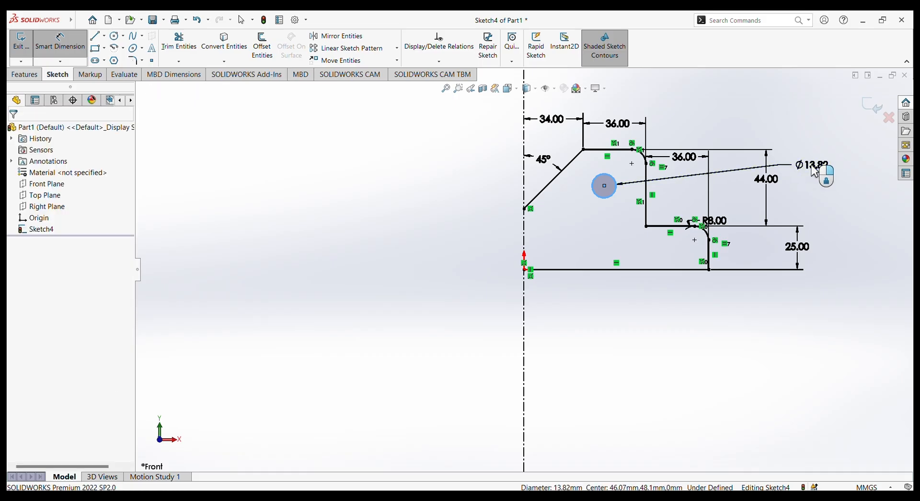
{"action": "type", "text": "13"}
{"action": "key", "text": "Return"}
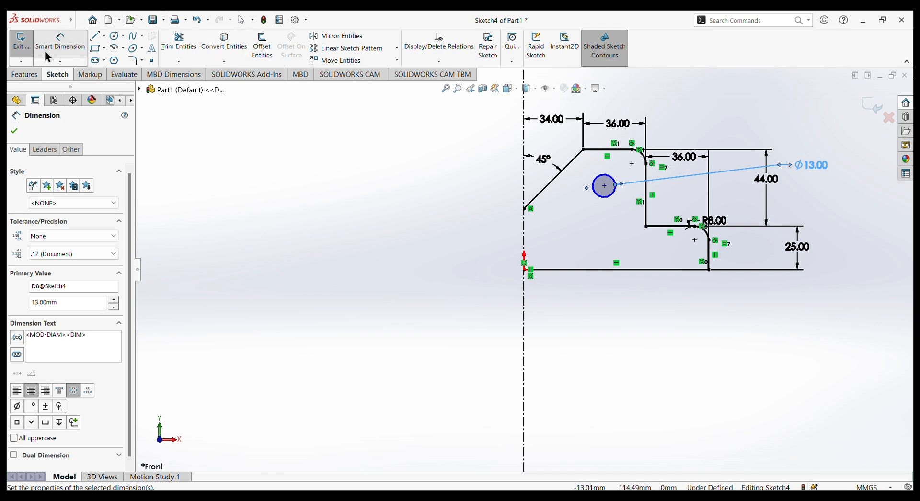
Dimension the horizontal distance from the circle's center to the centerline as 48 mm.
{"action": "left_click", "coordinate": [604, 186]}
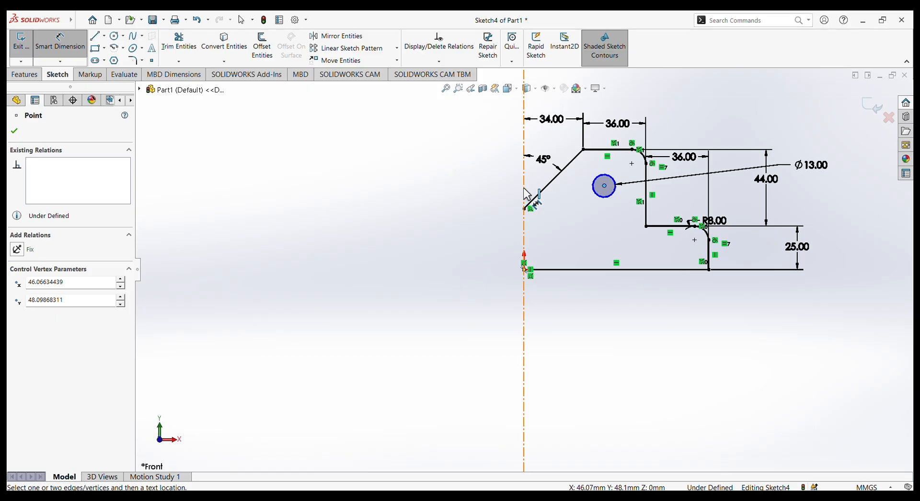
{"action": "left_click", "coordinate": [524, 192]}
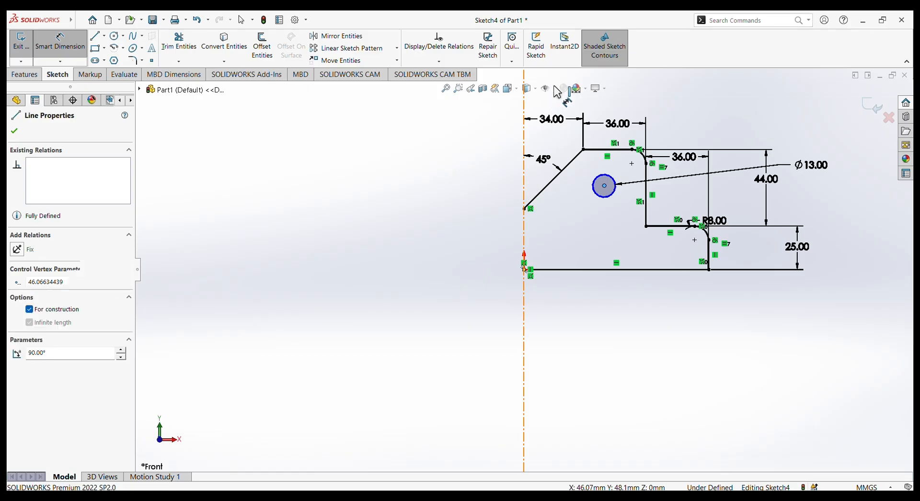
{"action": "left_click", "coordinate": [567, 111]}
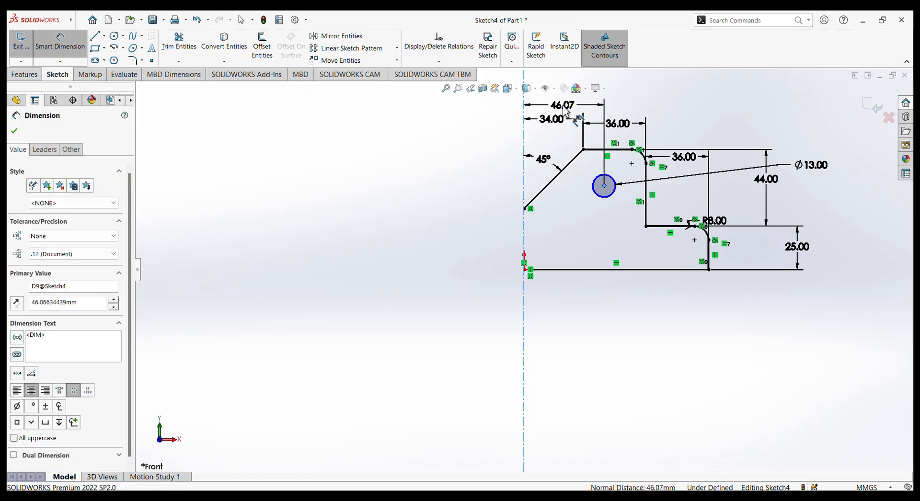
{"action": "type", "text": "48"}
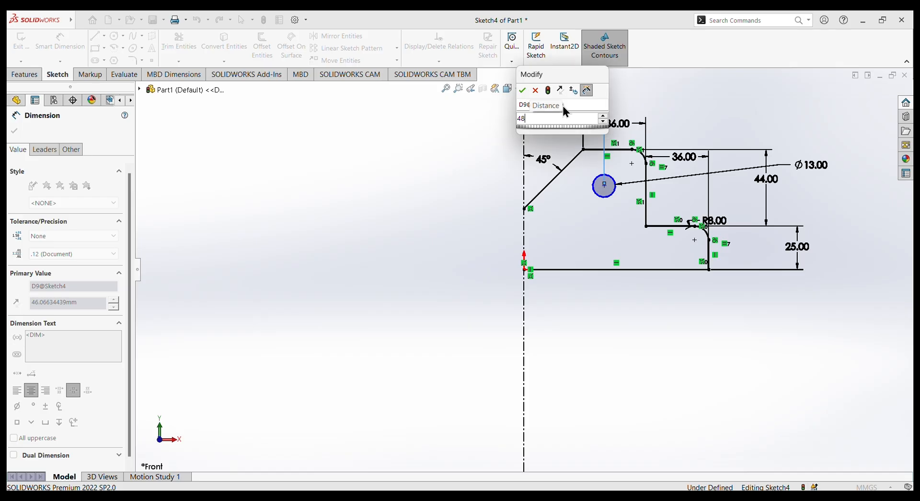
{"action": "key", "text": "Return"}
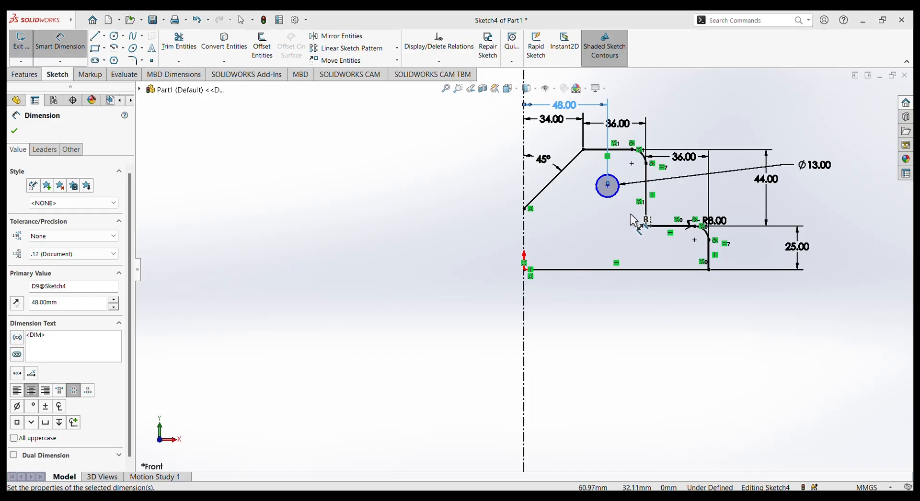
Dimension the vertical distance from the circle's center to the uppermost horizontal edge as 22 mm.
{"action": "left_click", "coordinate": [607, 185]}
{"action": "left_click", "coordinate": [693, 152]}
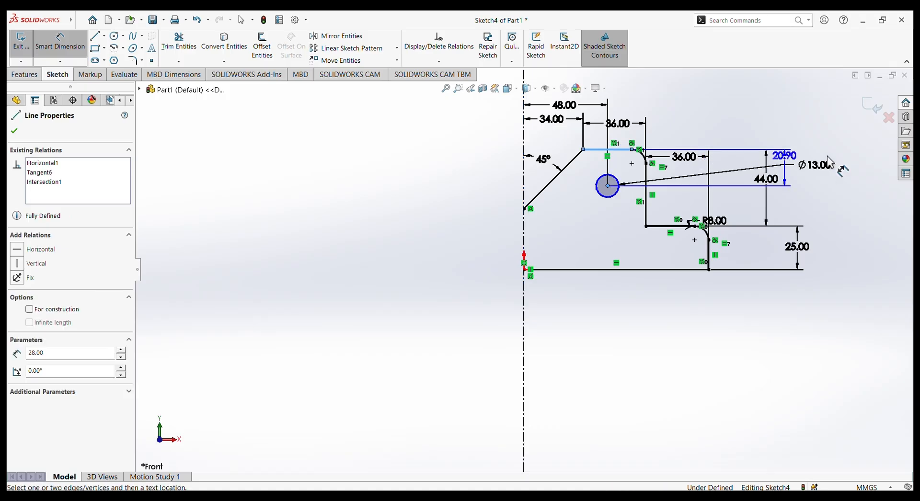
{"action": "left_click", "coordinate": [850, 162]}
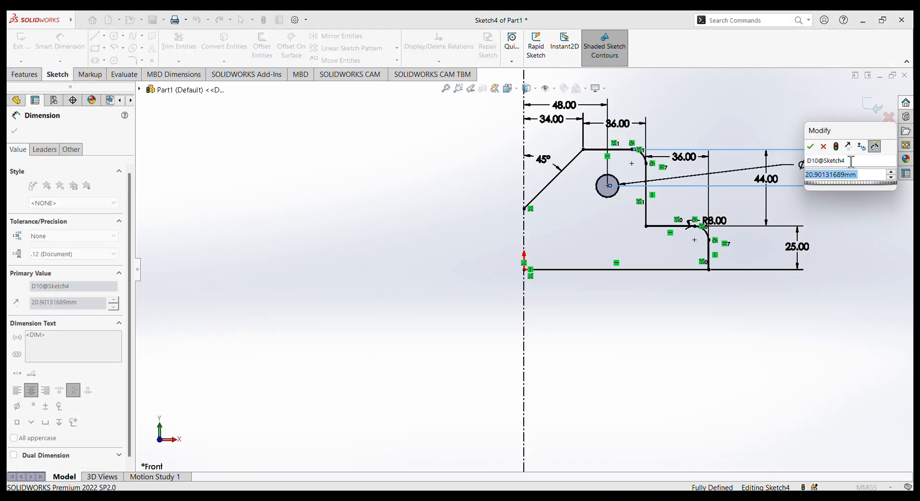
{"action": "type", "text": "22"}
{"action": "key", "text": "Return"}
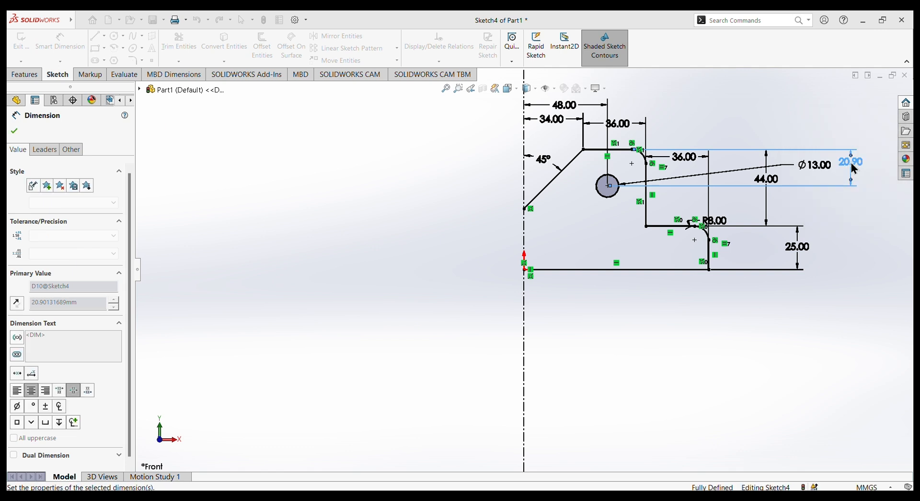
{"action": "left_click", "coordinate": [780, 125]}
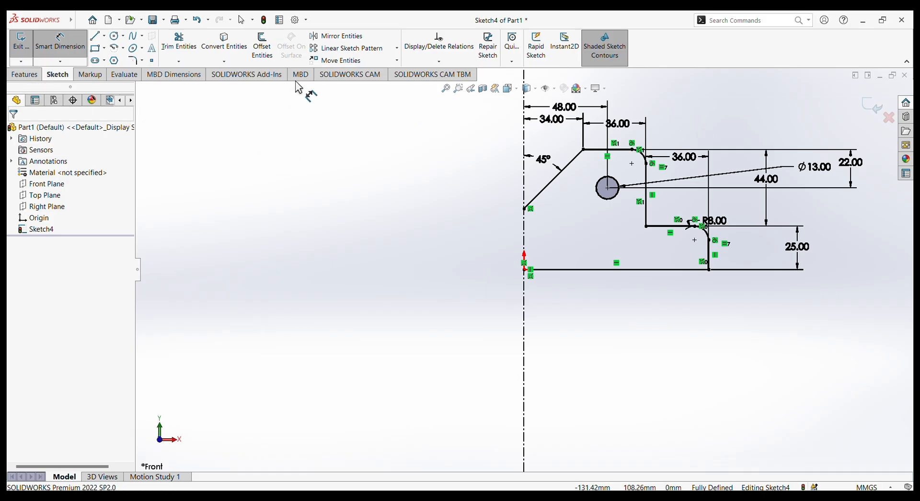
Mirror the whole half profile, including its fillets and the circle, about the vertical centerline with Copy enabled.
{"action": "left_click", "coordinate": [329, 41]}
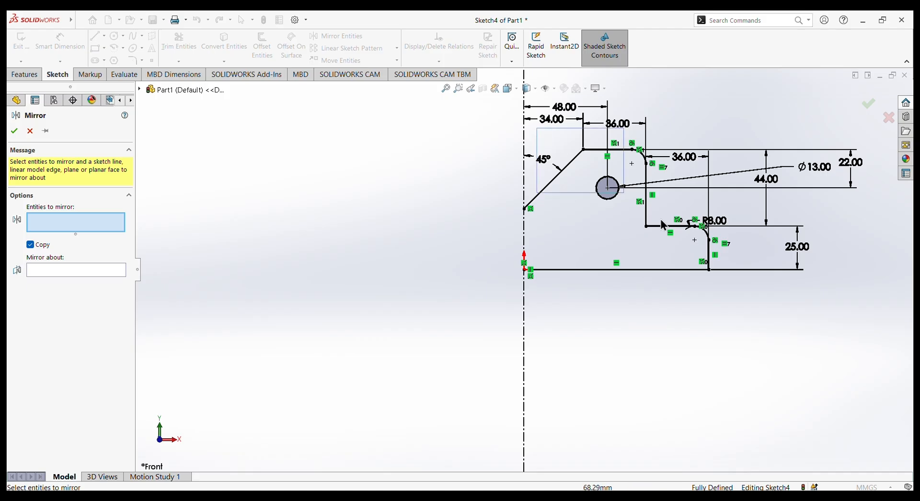
{"action": "mouse_move", "coordinate": [662, 225]}
{"action": "left_mouse_down"}
{"action": "mouse_move", "coordinate": [759, 349]}
{"action": "mouse_move", "coordinate": [754, 337]}
{"action": "left_mouse_up"}
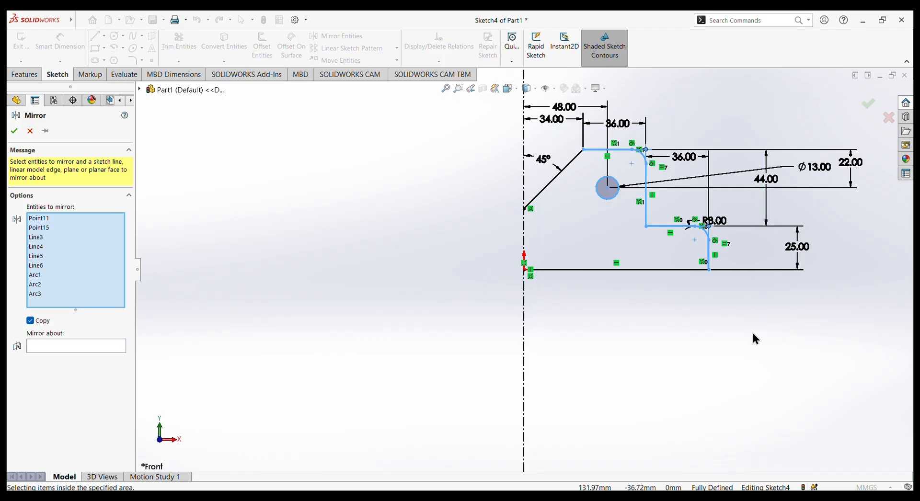
{"action": "left_click", "coordinate": [558, 182]}
{"action": "left_click", "coordinate": [603, 269]}
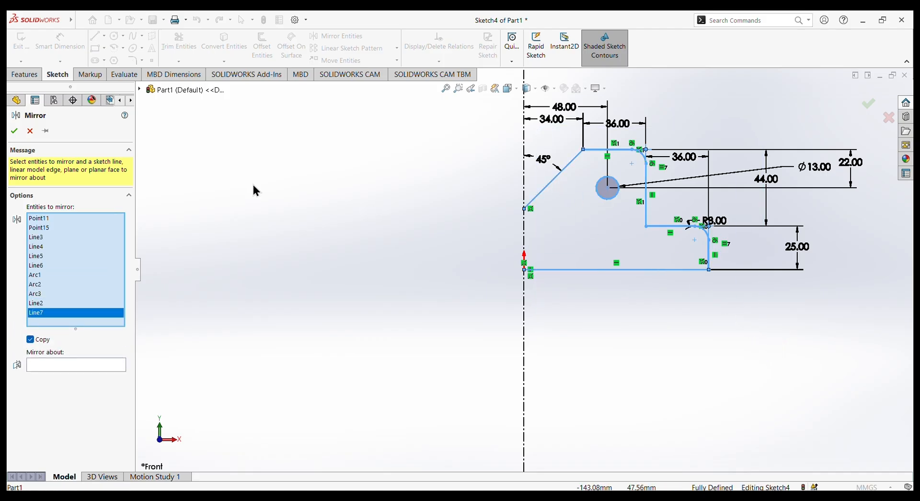
{"action": "left_click", "coordinate": [72, 367]}
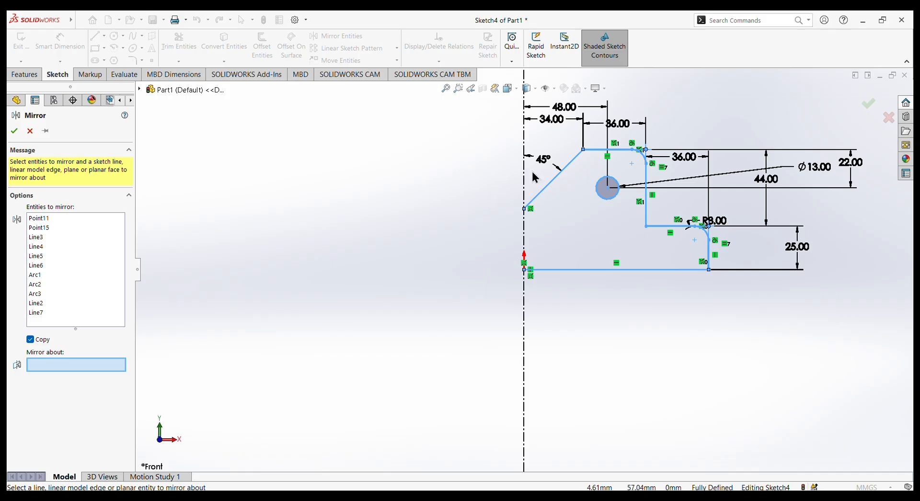
{"action": "left_click", "coordinate": [524, 186]}
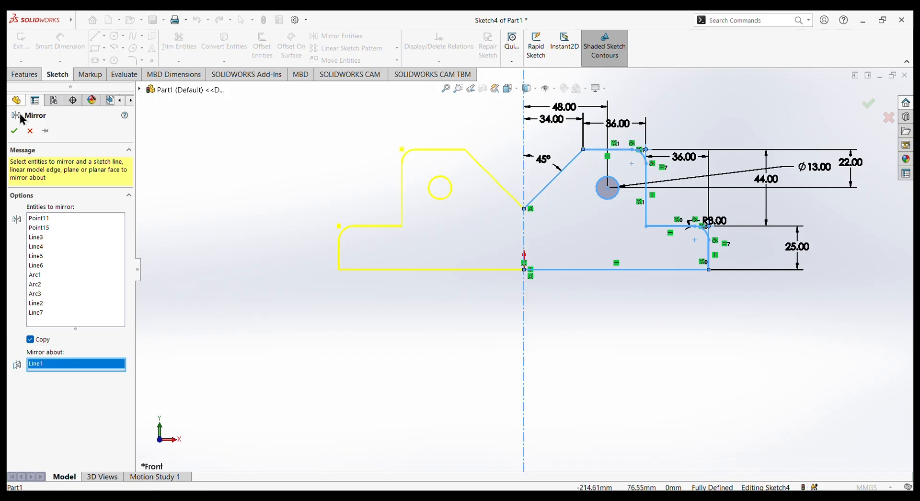
{"action": "left_click", "coordinate": [15, 131]}
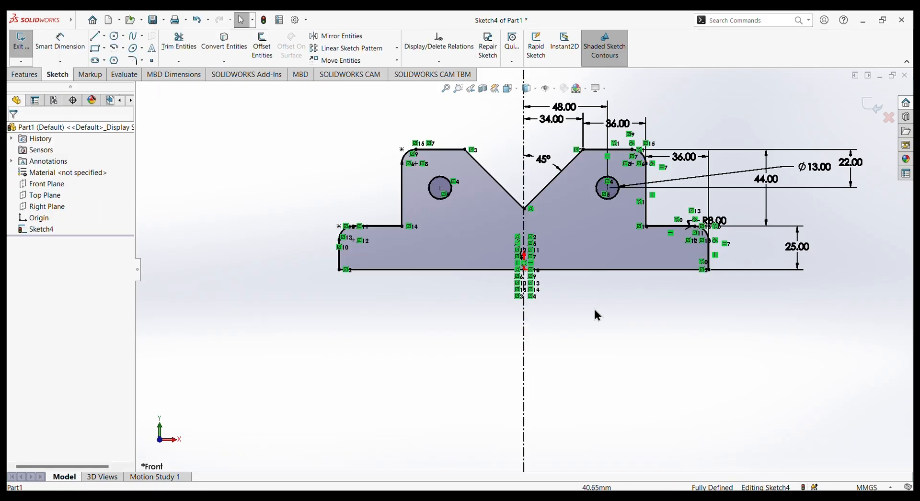
{"action": "mouse_move", "coordinate": [587, 306]}
{"action": "middle_mouse_down"}
{"action": "mouse_move", "coordinate": [585, 315]}
{"action": "mouse_move", "coordinate": [609, 312]}
{"action": "mouse_move", "coordinate": [573, 298]}
{"action": "mouse_move", "coordinate": [649, 290]}
{"action": "mouse_move", "coordinate": [533, 293]}
{"action": "mouse_move", "coordinate": [594, 308]}
{"action": "middle_mouse_up"}
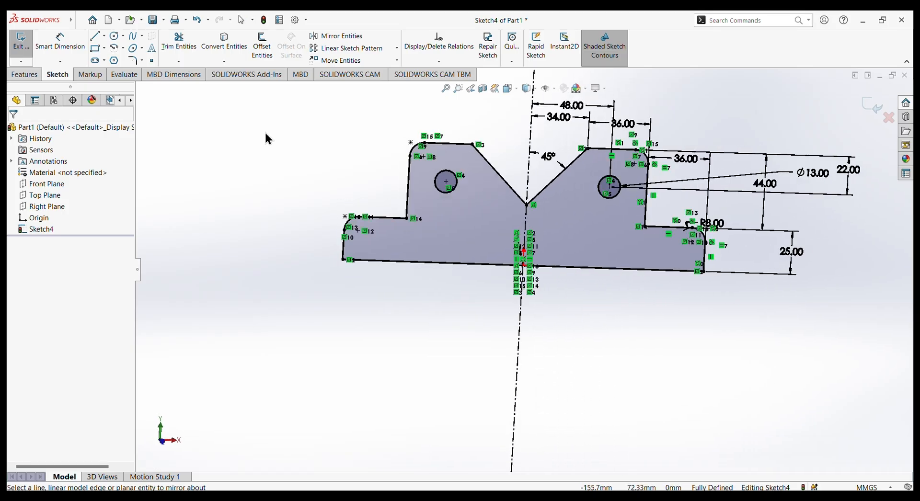
{"action": "left_click", "coordinate": [507, 88]}
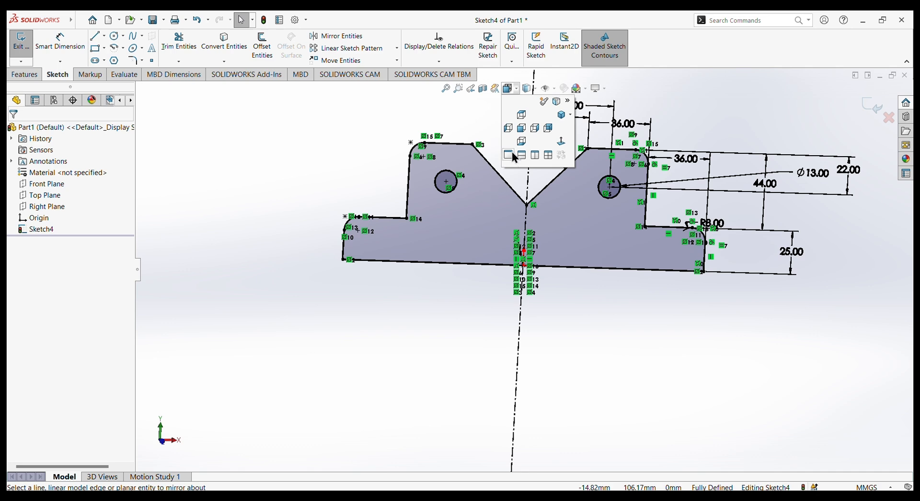
{"action": "left_click", "coordinate": [520, 129]}
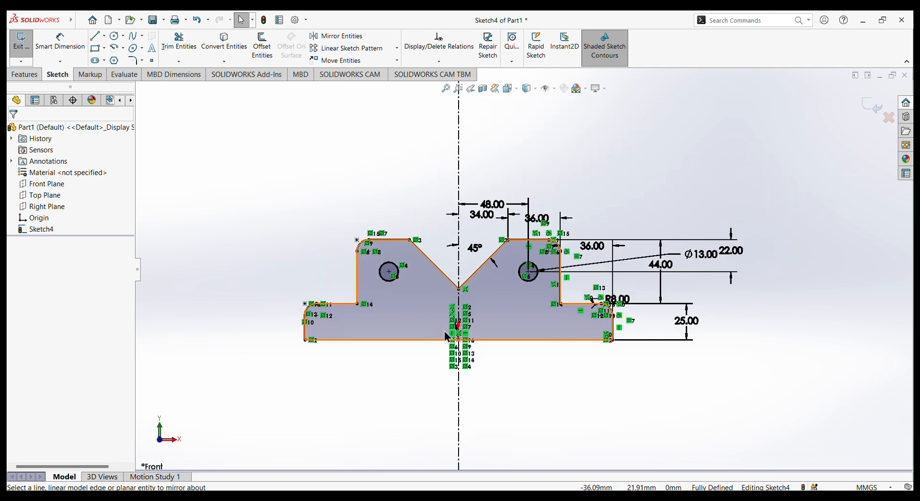
Fillet the V-notch's bottom vertex with a 5 mm radius.
{"action": "scroll", "coordinate": [455, 283], "scroll_direction": "down", "scroll_amount": 2}
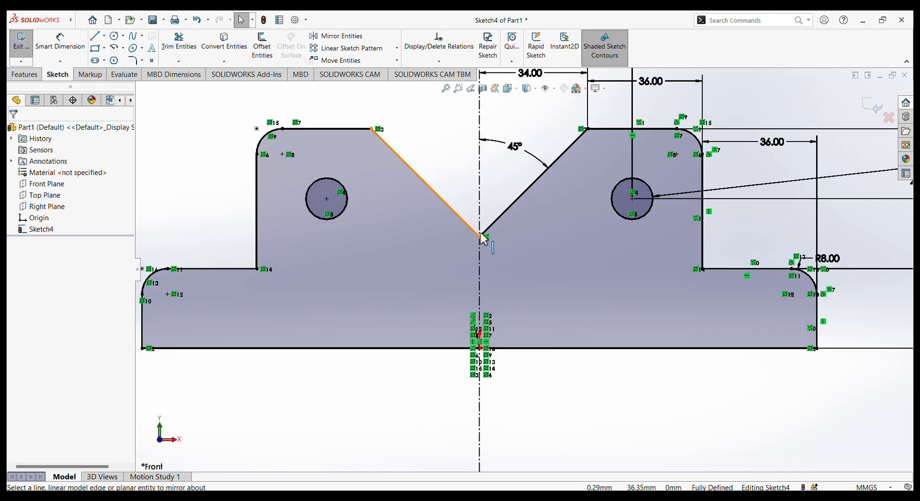
{"action": "left_click", "coordinate": [133, 62]}
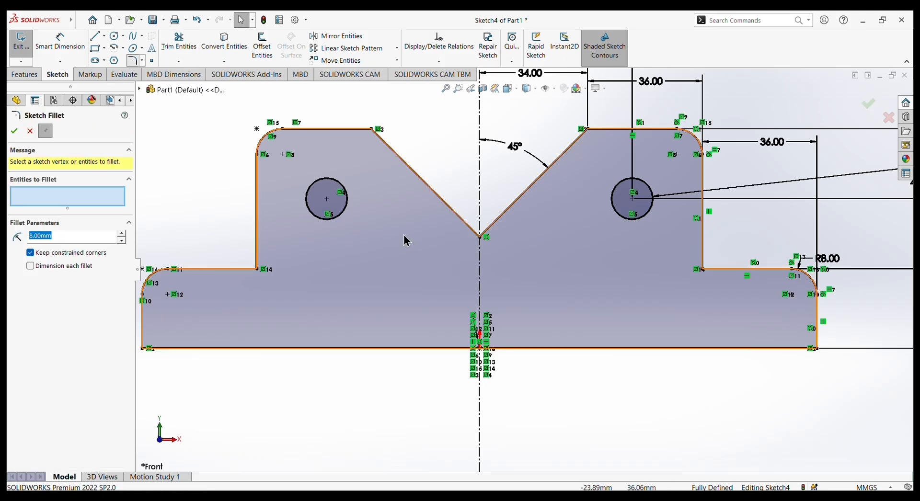
{"action": "left_click", "coordinate": [500, 218]}
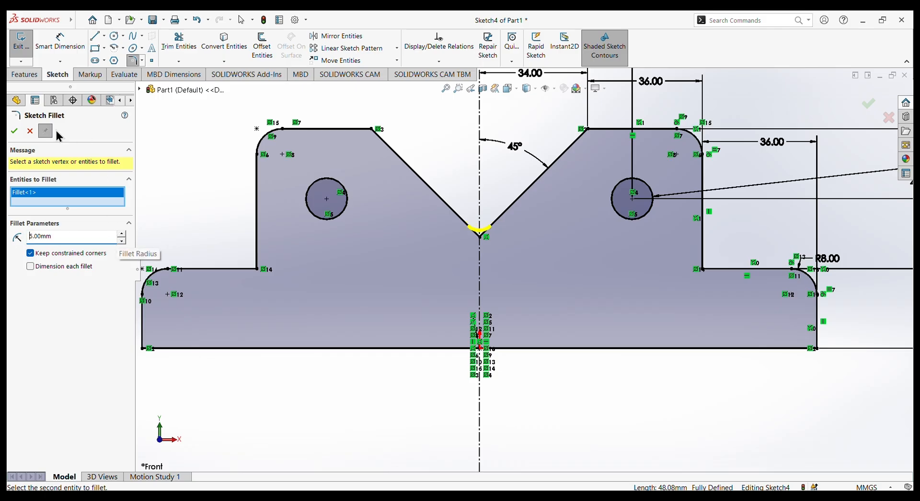
{"action": "left_click", "coordinate": [14, 131]}
{"action": "scroll", "coordinate": [482, 246], "scroll_direction": "up", "scroll_amount": 4}
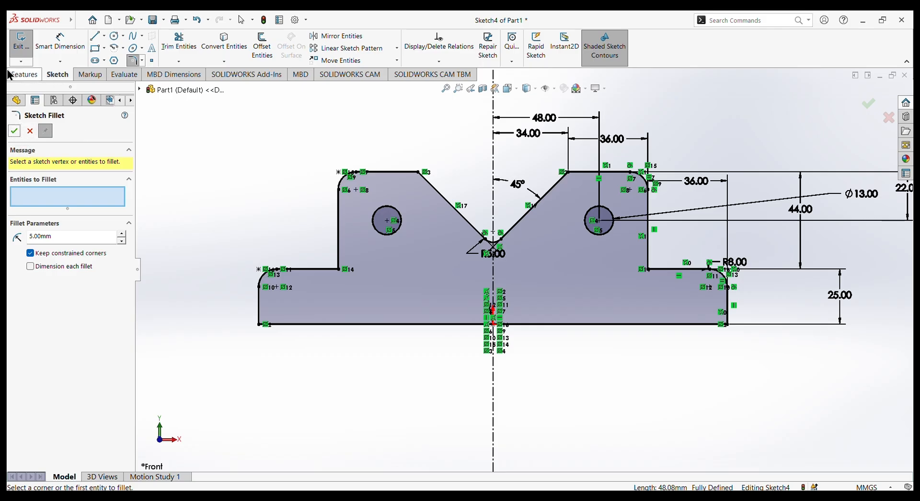
Draw a horizontal line across the profile joining the two inner corners where the base steps meet the upper jaw.
{"action": "left_click", "coordinate": [95, 37]}
{"action": "left_click", "coordinate": [339, 269]}
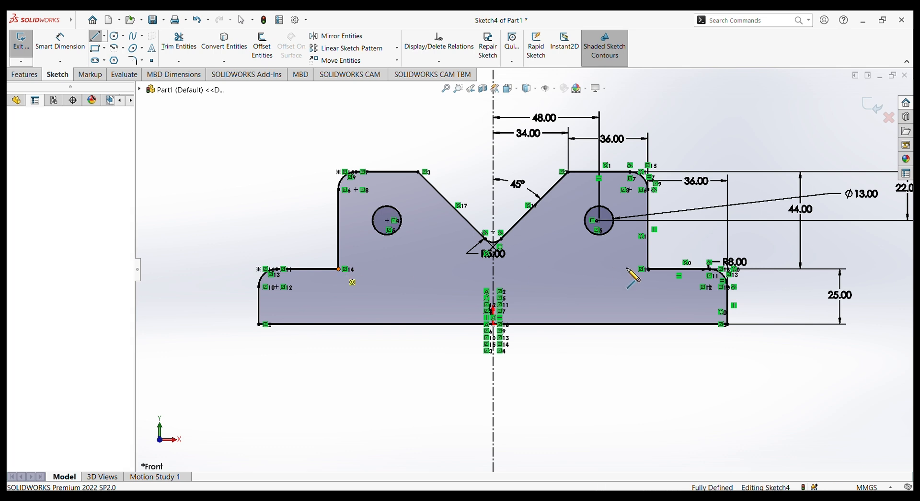
{"action": "left_click", "coordinate": [648, 269]}
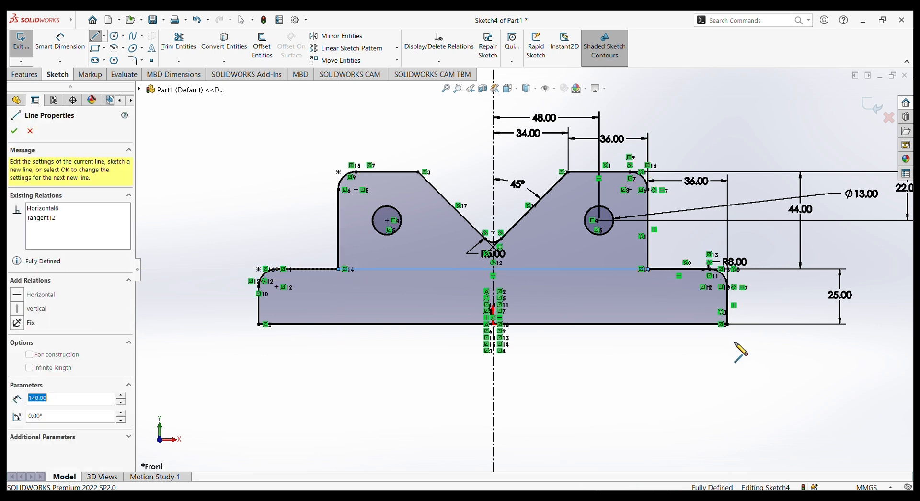
{"action": "right_click", "coordinate": [676, 365]}
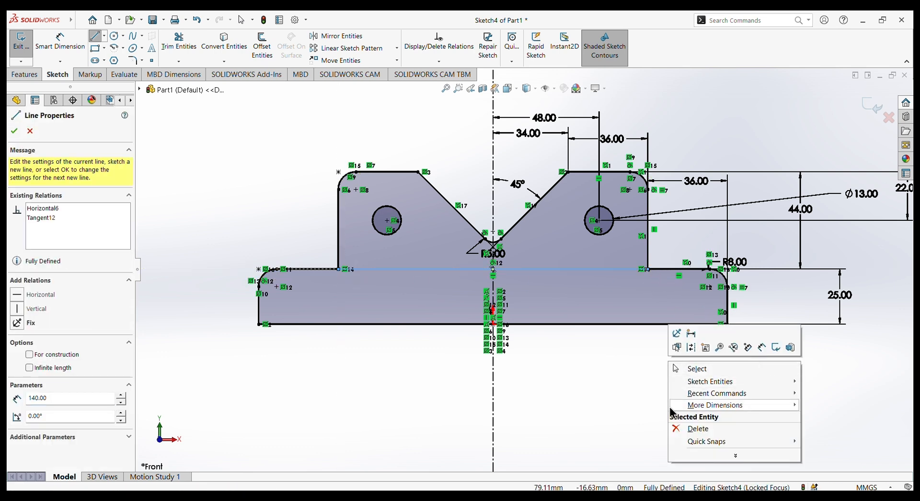
{"action": "left_click", "coordinate": [680, 369]}
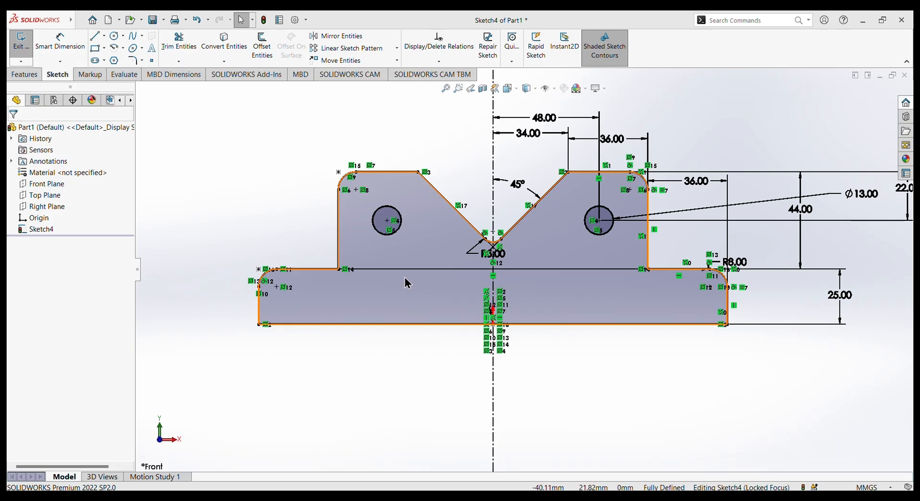
Extrude the jaw profile as a blind boss to a depth of 63 mm.
{"action": "left_click", "coordinate": [23, 74]}
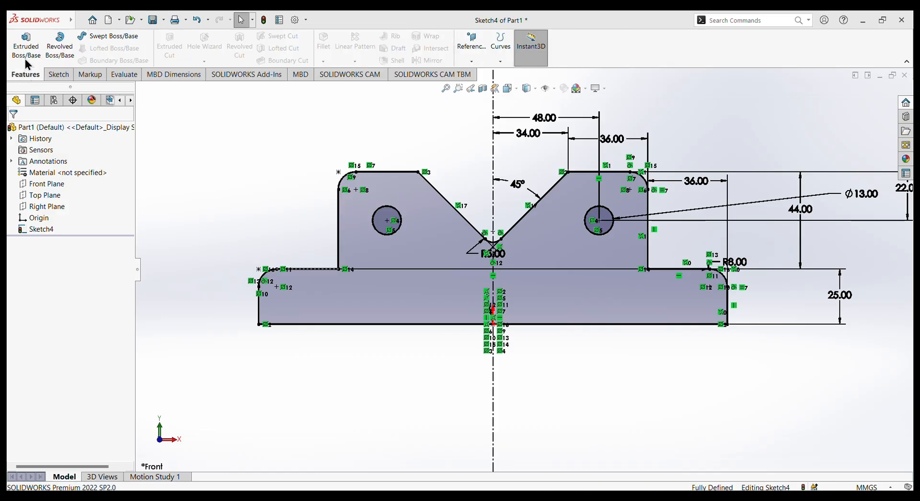
{"action": "left_click", "coordinate": [23, 47]}
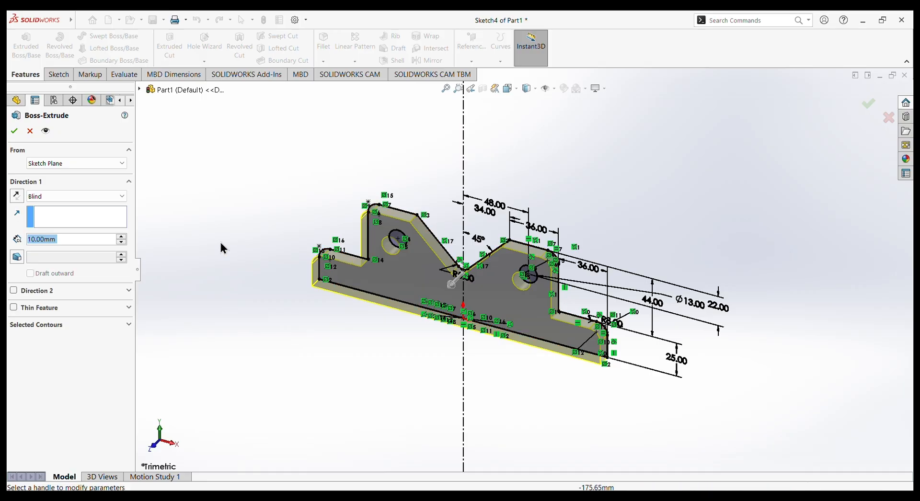
{"action": "left_click", "coordinate": [399, 24]}
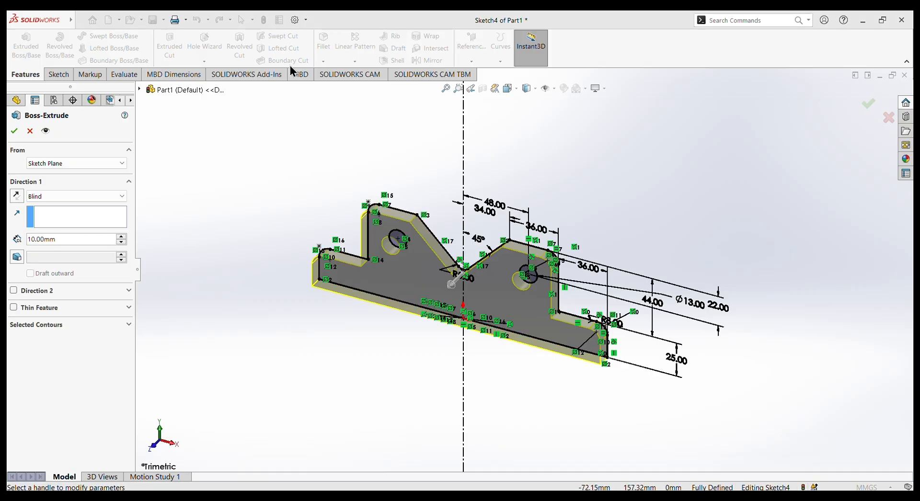
{"action": "left_click", "coordinate": [55, 240]}
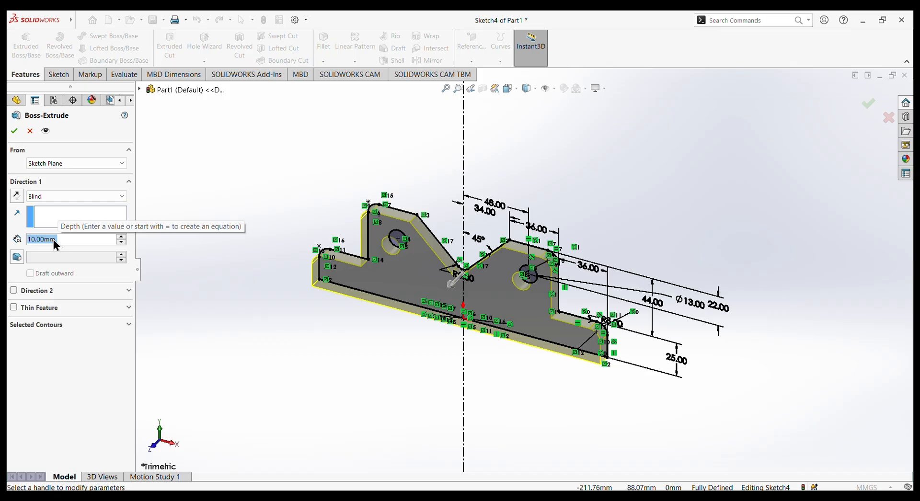
{"action": "type", "text": "63"}
{"action": "key", "text": "Return"}
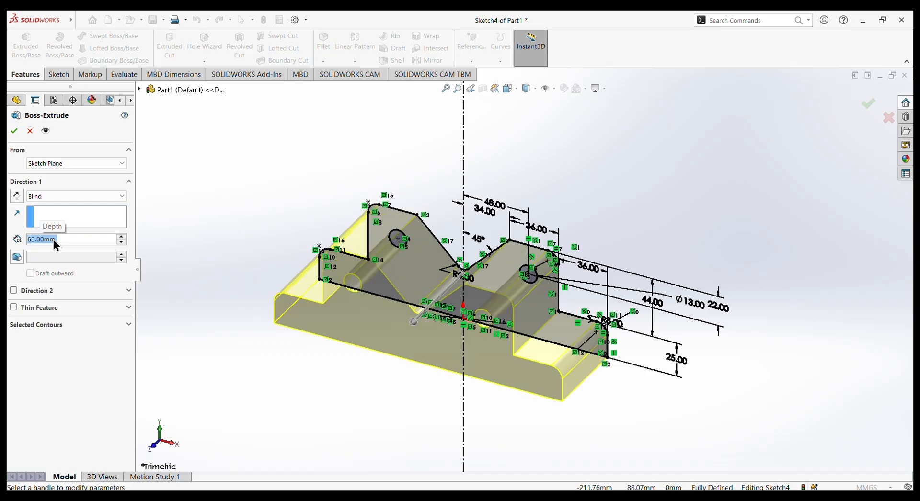
{"action": "left_click", "coordinate": [16, 130]}
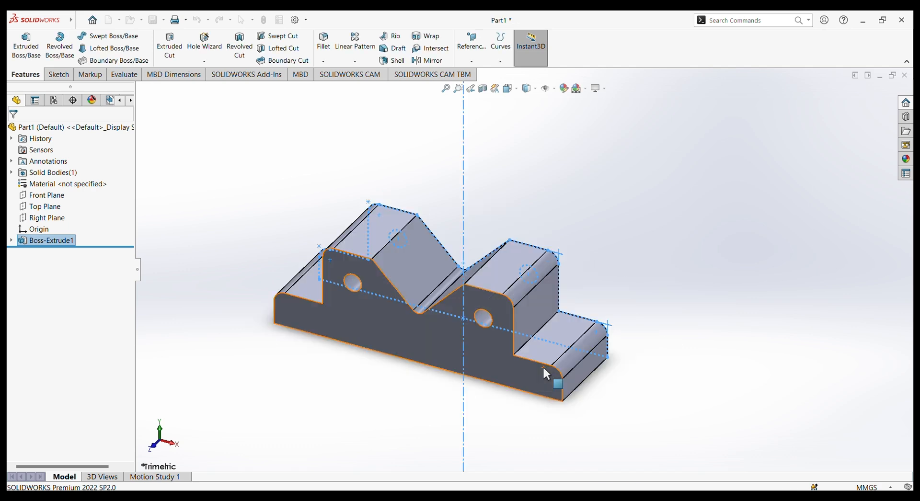
Start a new sketch on the jaw's vertical side face above the base step.
{"action": "mouse_move", "coordinate": [663, 432]}
{"action": "middle_mouse_down"}
{"action": "mouse_move", "coordinate": [640, 401]}
{"action": "mouse_move", "coordinate": [594, 382]}
{"action": "mouse_move", "coordinate": [645, 405]}
{"action": "mouse_move", "coordinate": [567, 393]}
{"action": "mouse_move", "coordinate": [619, 404]}
{"action": "mouse_move", "coordinate": [577, 362]}
{"action": "middle_mouse_up"}
{"action": "left_click", "coordinate": [639, 342]}
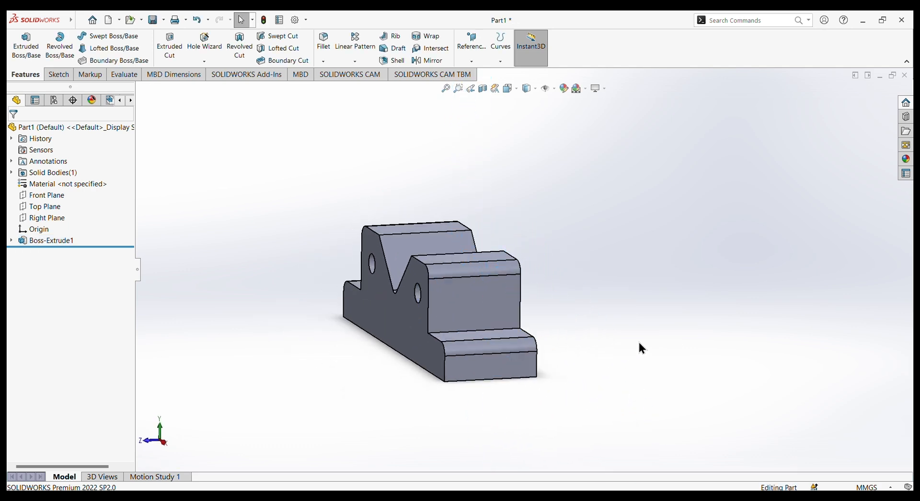
{"action": "left_click", "coordinate": [466, 308]}
{"action": "left_click", "coordinate": [505, 277]}
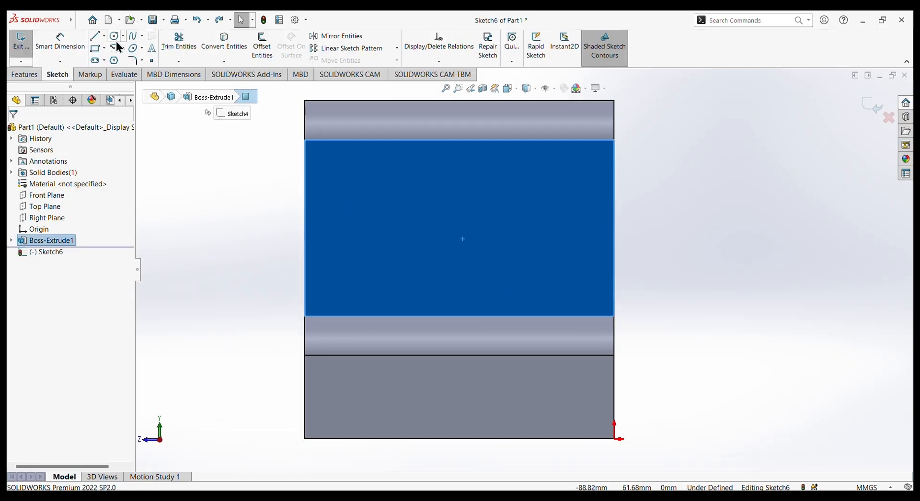
Draw a vertical centerline about 71 mm long from the uppermost edge's midpoint to just below the base.
{"action": "left_click", "coordinate": [105, 35]}
{"action": "left_click", "coordinate": [119, 58]}
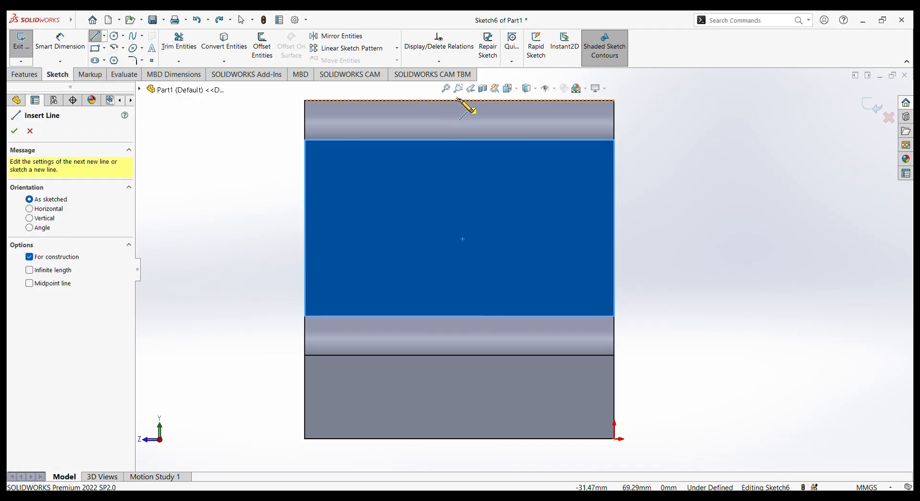
{"action": "left_click", "coordinate": [459, 101]}
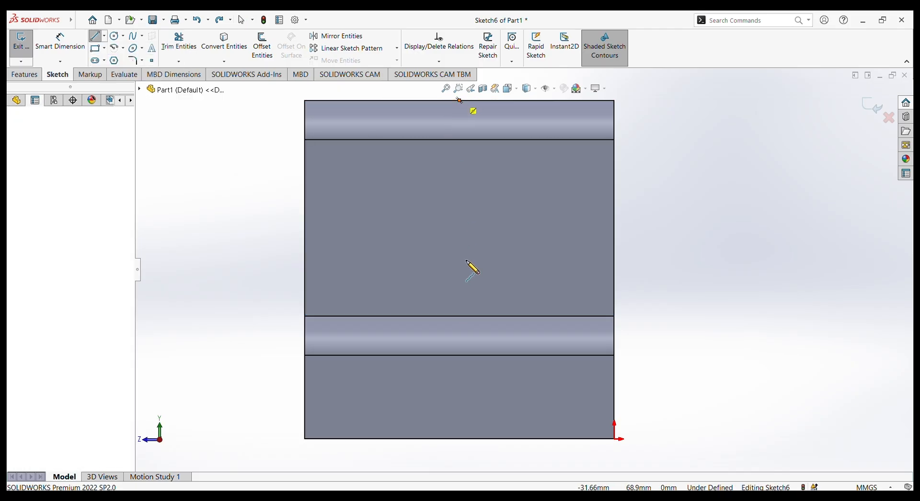
{"action": "left_click", "coordinate": [459, 447]}
{"action": "right_click", "coordinate": [703, 197]}
{"action": "left_click", "coordinate": [727, 211]}
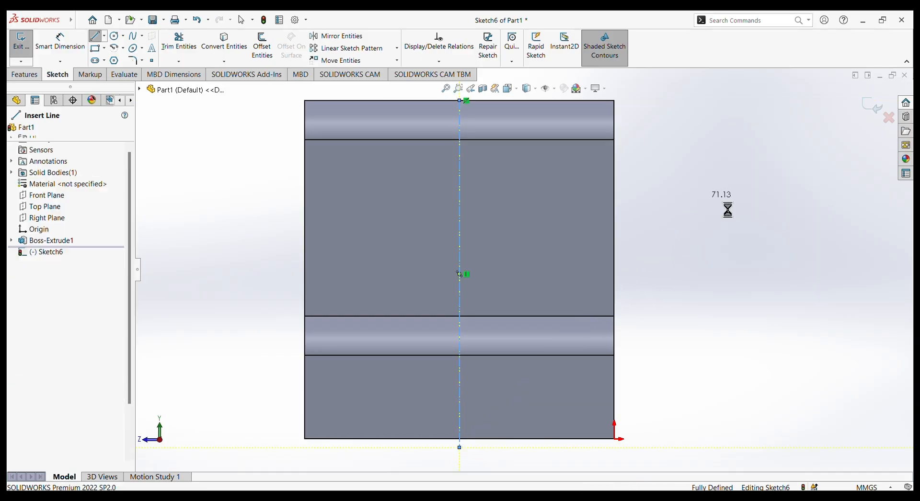
{"action": "key", "text": "Escape"}
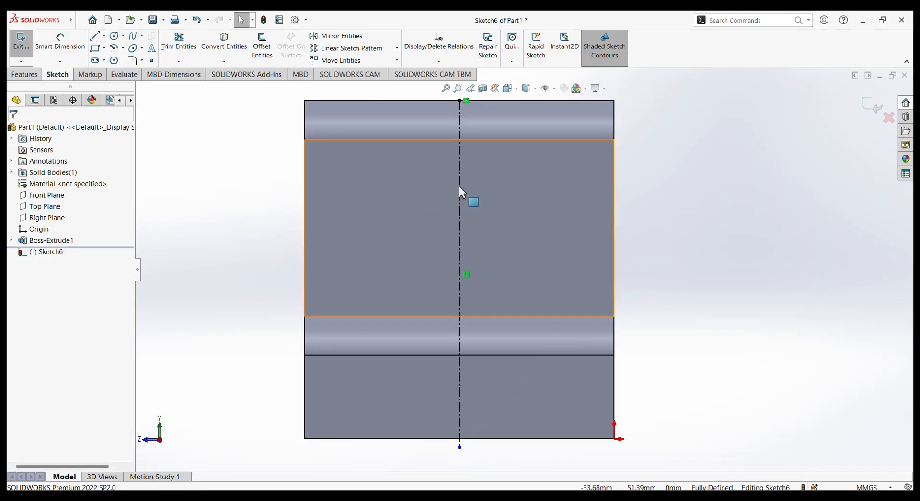
Check the horizontal distance from the centerline to the face's vertical edge on the origin side.
{"action": "left_click", "coordinate": [79, 42]}
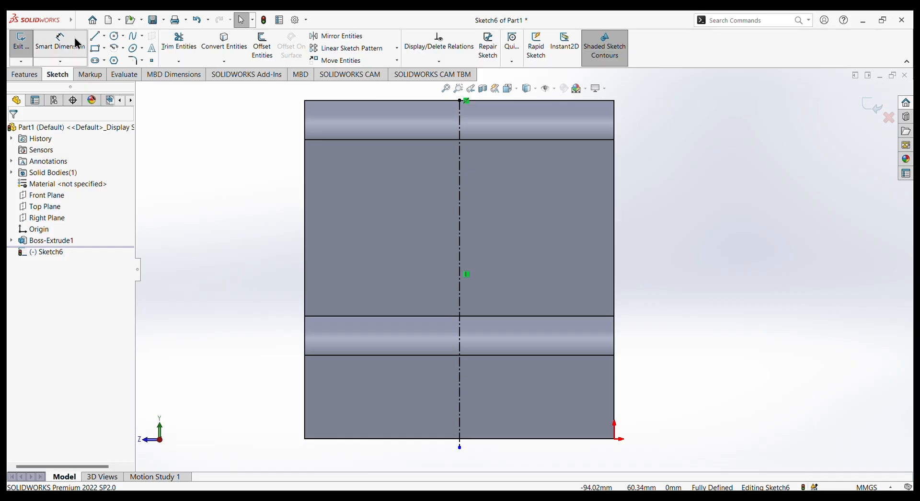
{"action": "left_click", "coordinate": [458, 182]}
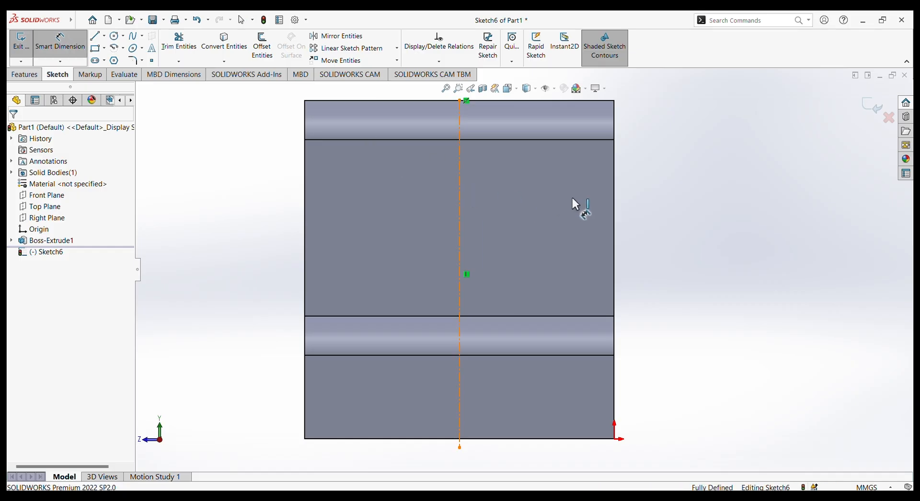
{"action": "left_click", "coordinate": [616, 200]}
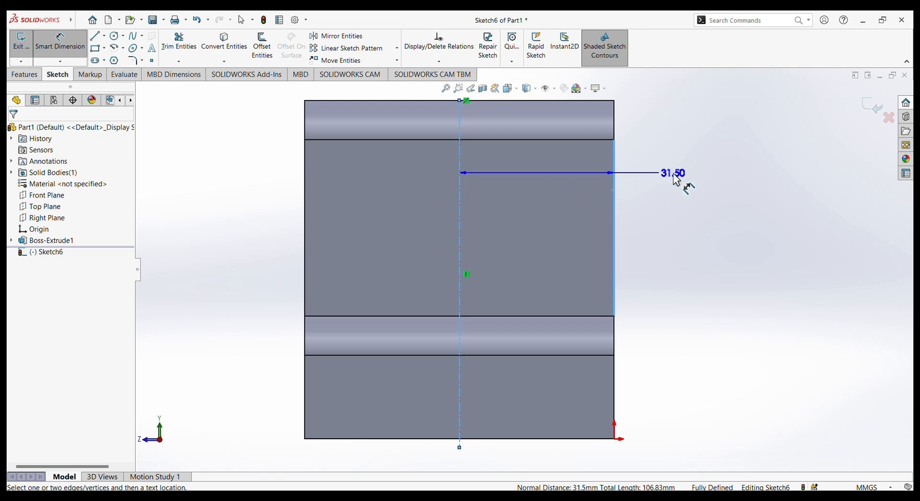
{"action": "key", "text": "Escape"}
{"action": "key", "text": "Escape"}
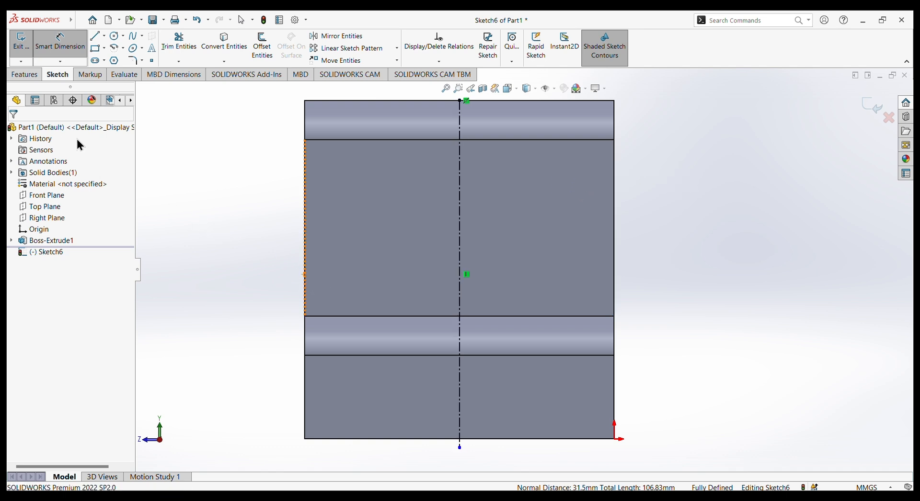
Draw a center rectangle about 16 mm wide and 28 mm high, centered on the vertical centerline within the side face.
{"action": "left_click", "coordinate": [104, 48]}
{"action": "left_click", "coordinate": [102, 60]}
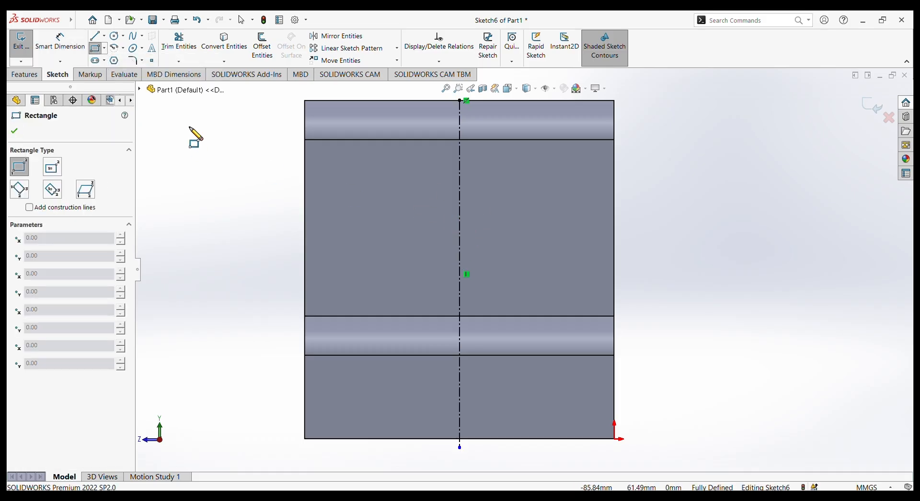
{"action": "left_click", "coordinate": [104, 48]}
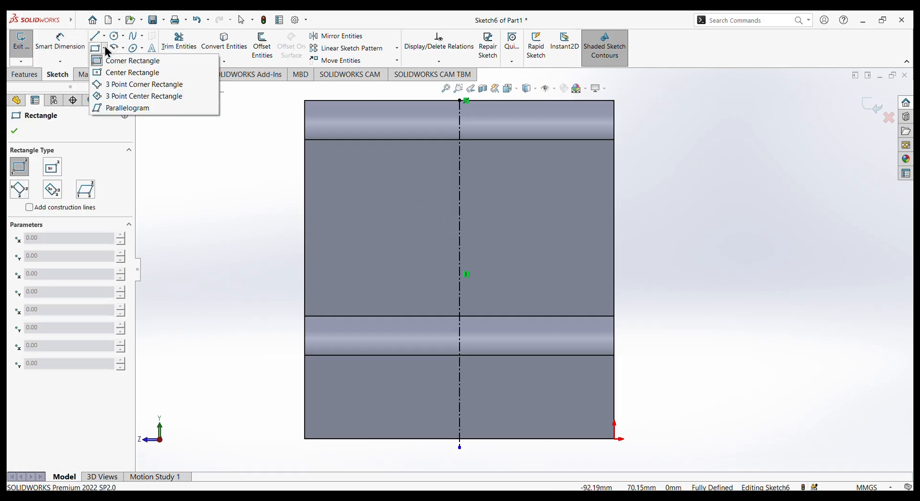
{"action": "left_click", "coordinate": [120, 72]}
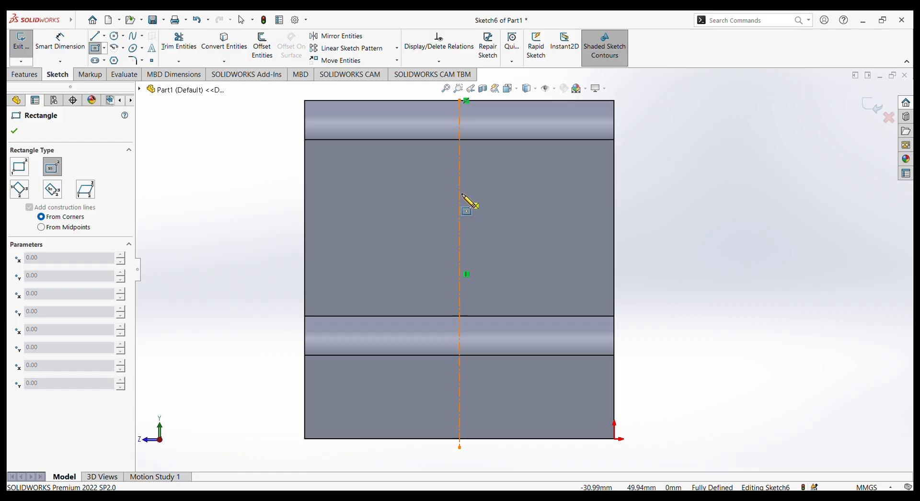
{"action": "left_click", "coordinate": [460, 219]}
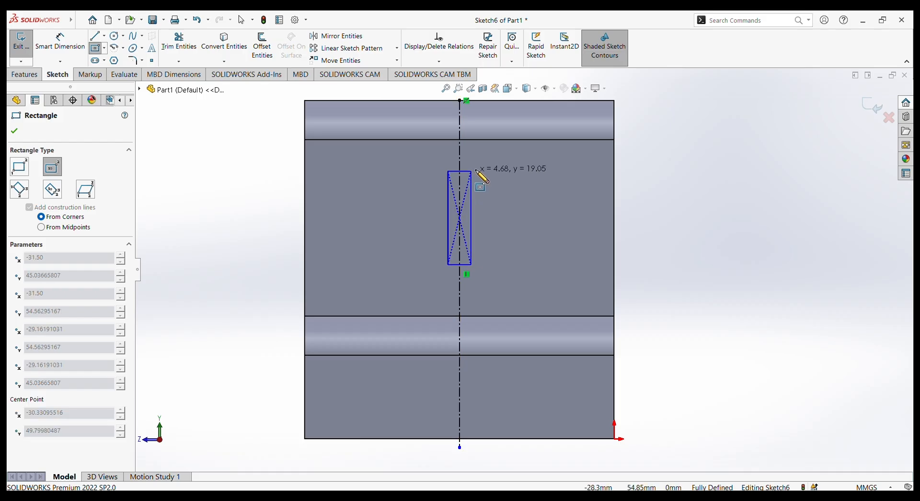
{"action": "left_click", "coordinate": [500, 149]}
{"action": "right_click", "coordinate": [696, 172]}
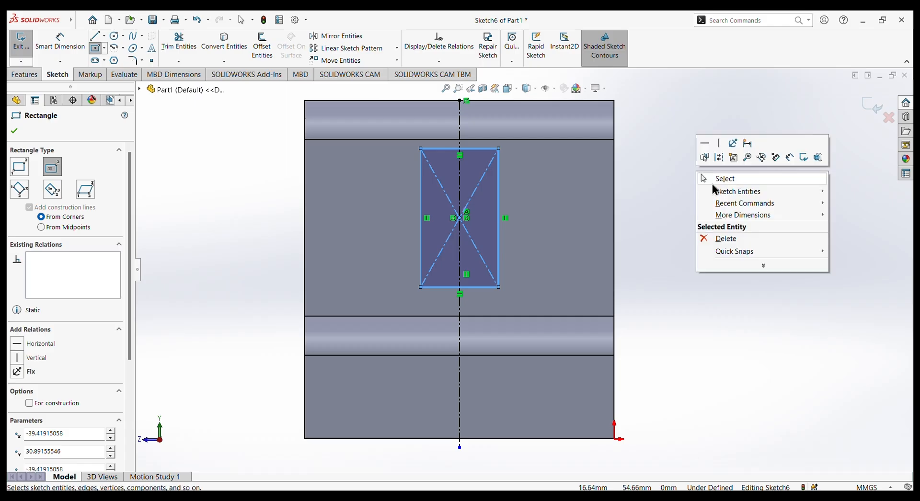
{"action": "left_click", "coordinate": [710, 180]}
{"action": "left_click", "coordinate": [710, 185]}
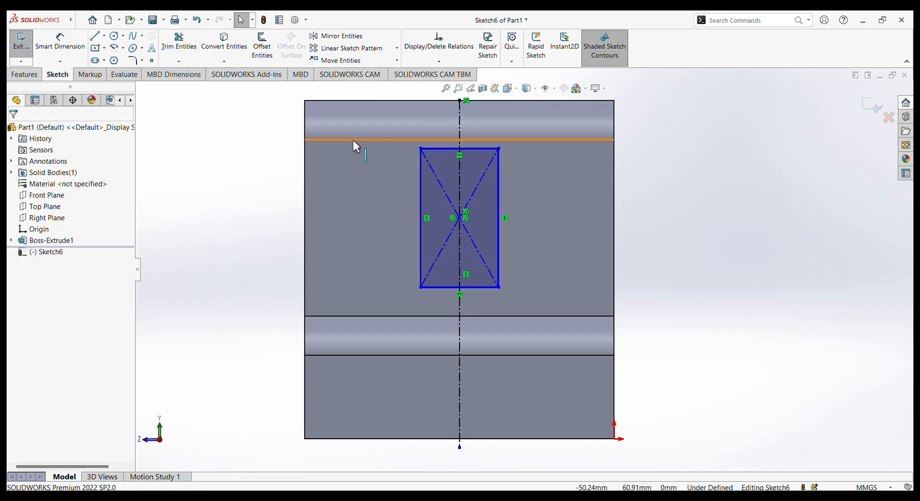
Dimension the rectangle's height as 44 mm.
{"action": "left_click", "coordinate": [67, 47]}
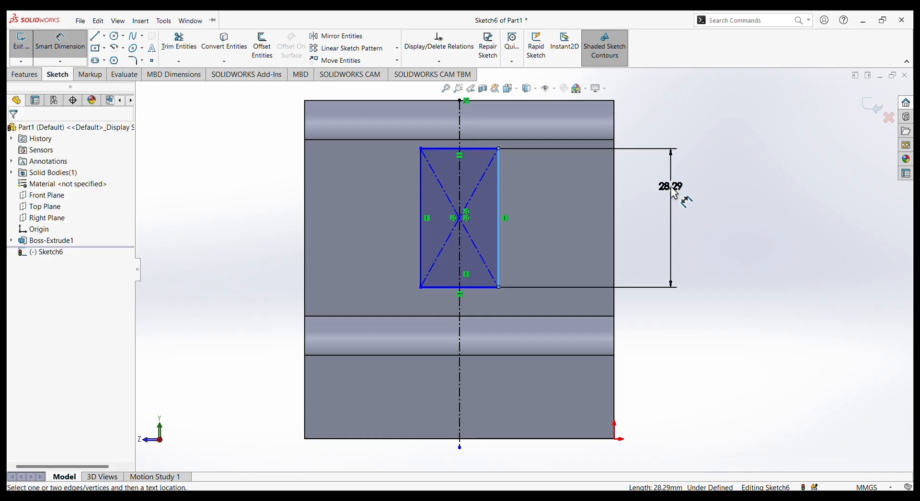
{"action": "left_click", "coordinate": [674, 192]}
{"action": "type", "text": "44"}
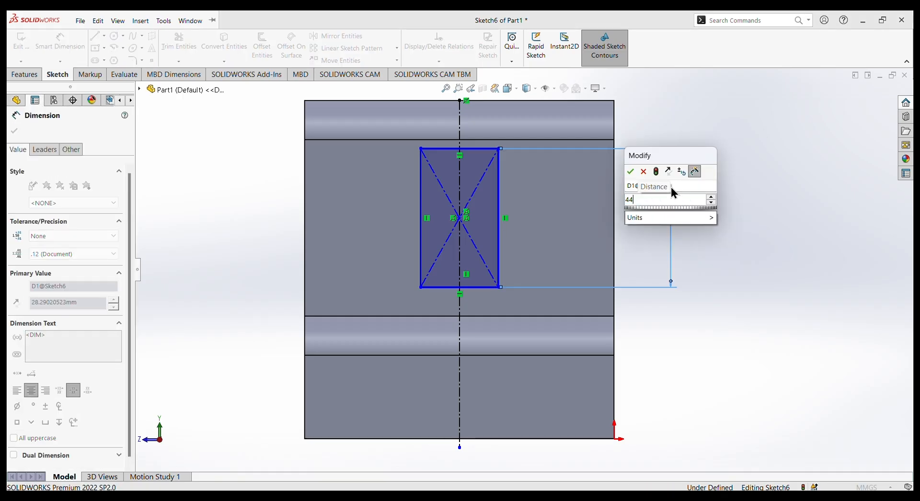
{"action": "key", "text": "Return"}
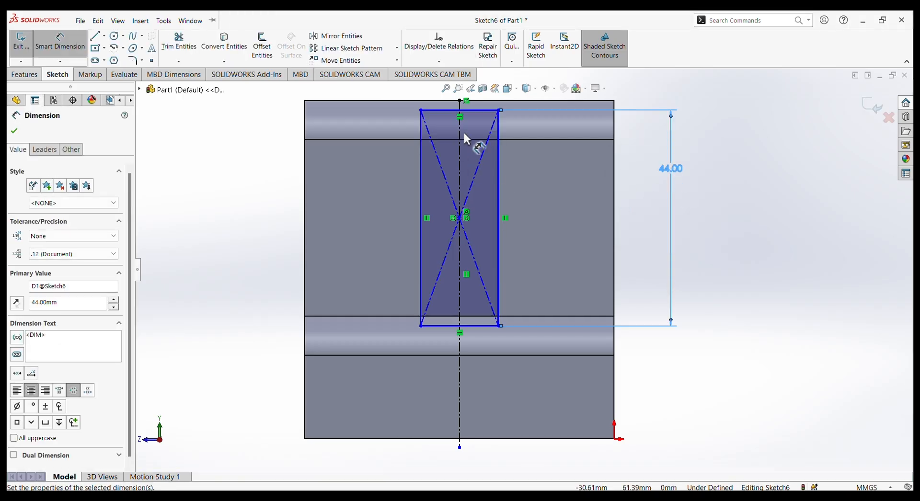
Dimension the rectangle's width as 28.4 mm.
{"action": "left_click", "coordinate": [485, 325]}
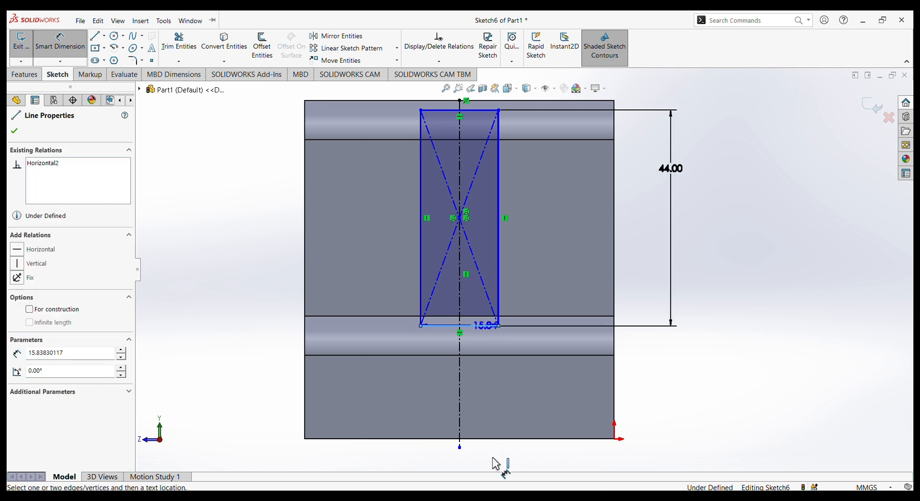
{"action": "left_click", "coordinate": [495, 464]}
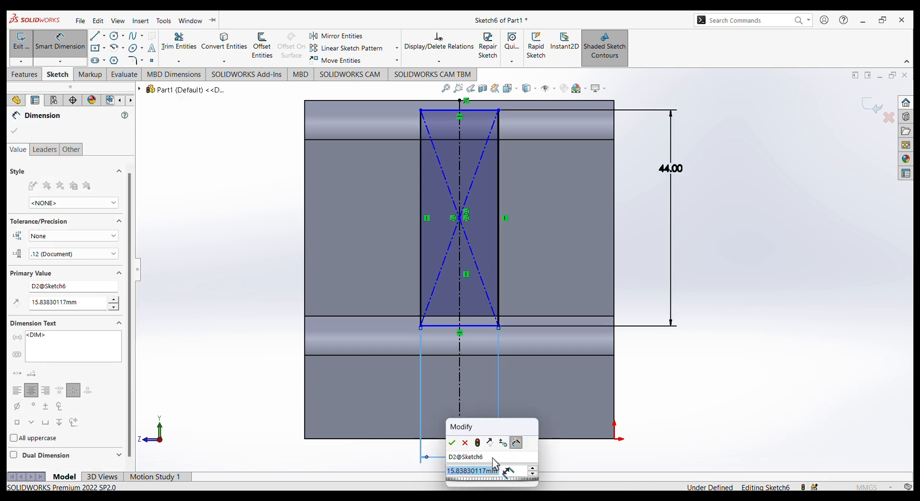
{"action": "type", "text": "28.4"}
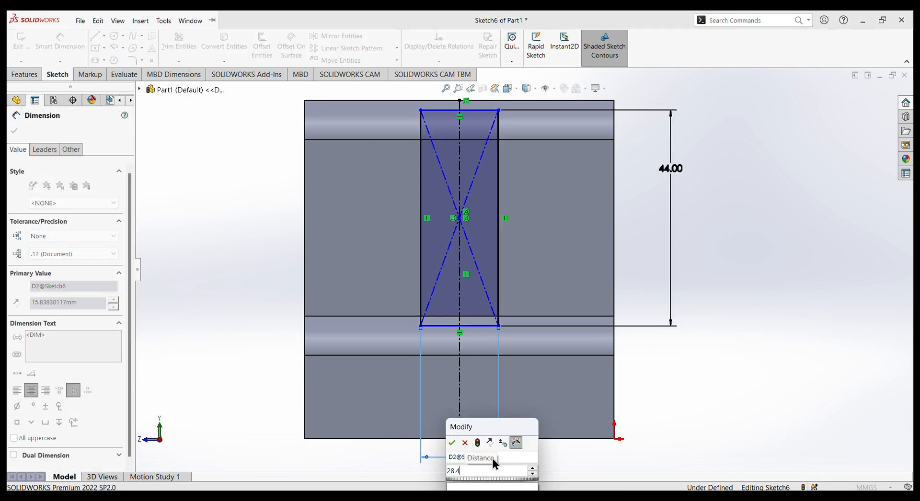
{"action": "key", "text": "Return"}
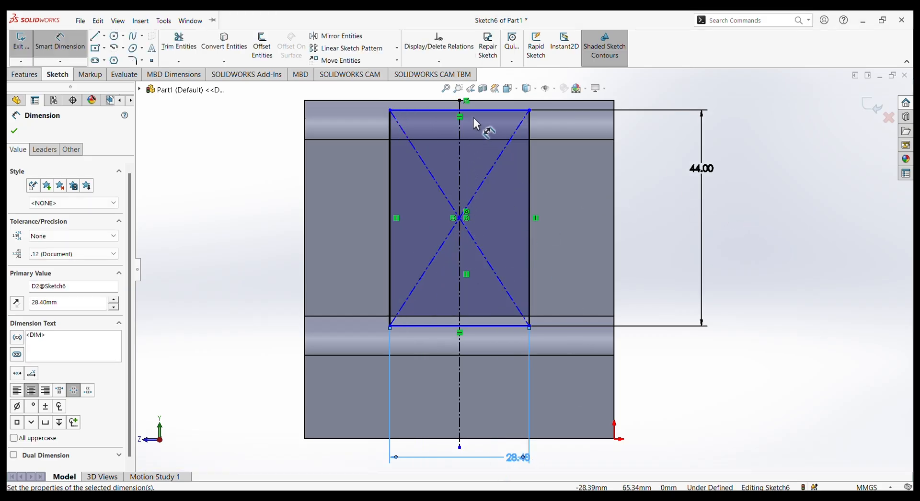
Set a 0 mm distance between the rectangle's upper side and the body's uppermost edge, and finish dimensioning.
{"action": "left_click", "coordinate": [431, 111]}
{"action": "left_click", "coordinate": [435, 100]}
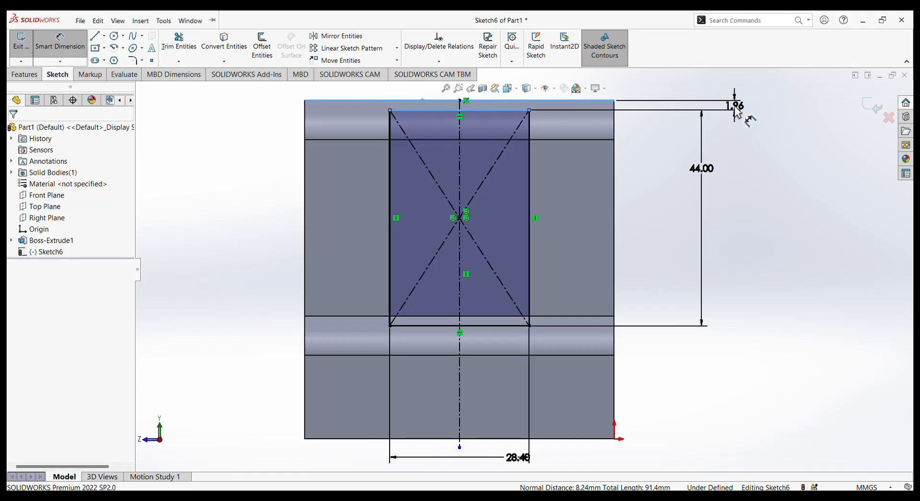
{"action": "left_click", "coordinate": [735, 109]}
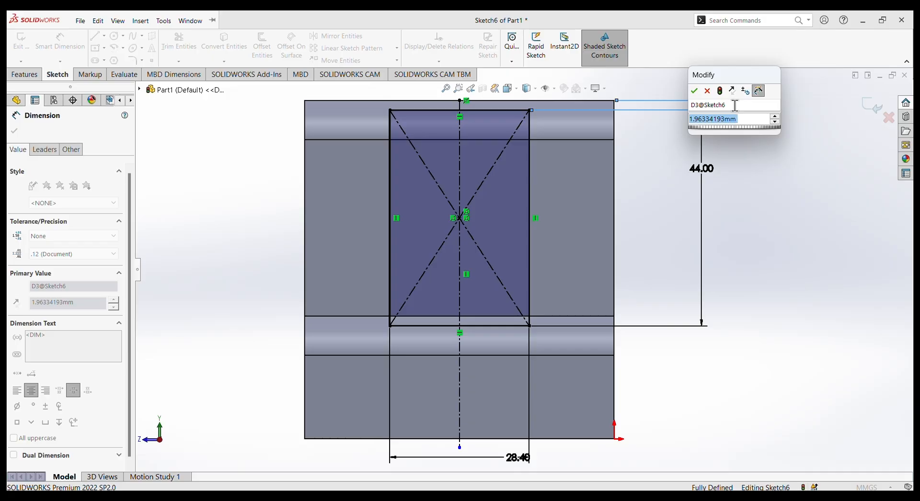
{"action": "type", "text": "0"}
{"action": "key", "text": "Return"}
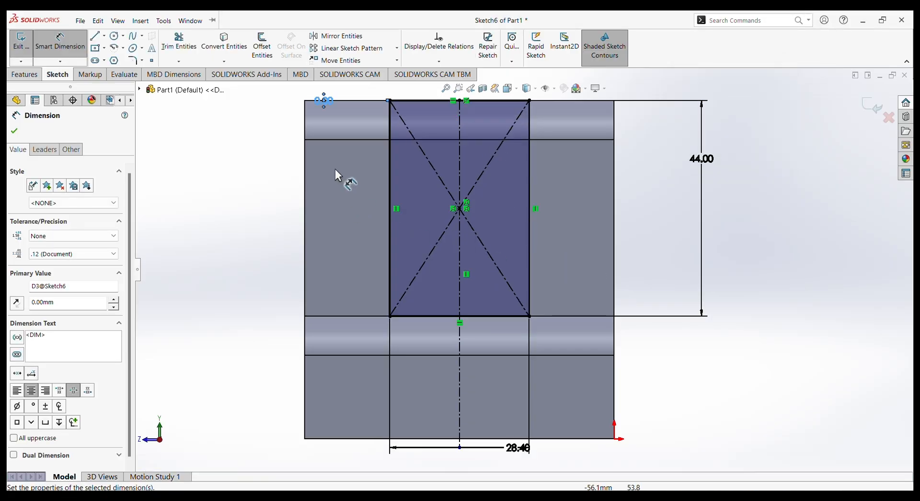
{"action": "left_click", "coordinate": [13, 132]}
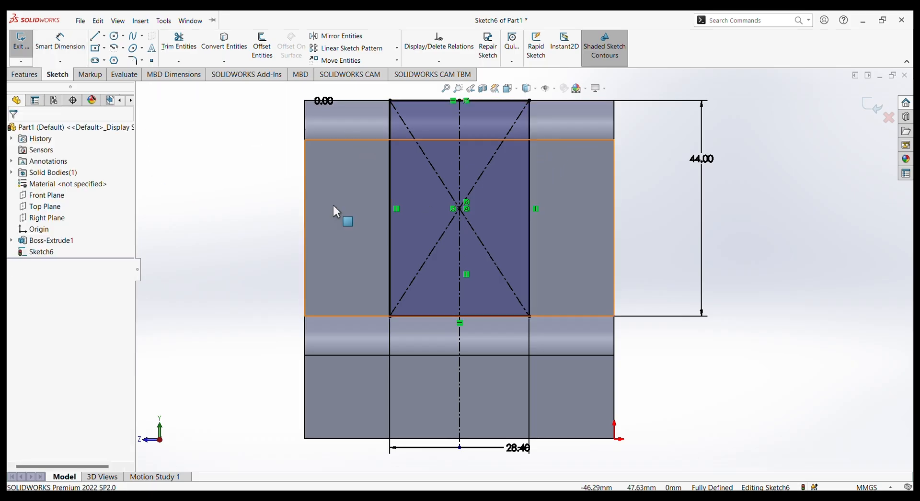
Cut the rectangle through the whole body with an Extruded Cut set to Through All.
{"action": "left_click", "coordinate": [25, 74]}
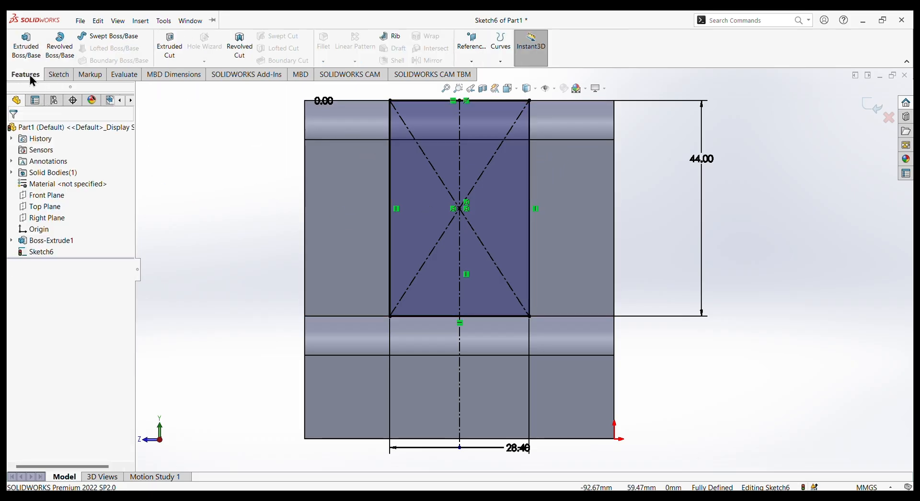
{"action": "left_click", "coordinate": [165, 42]}
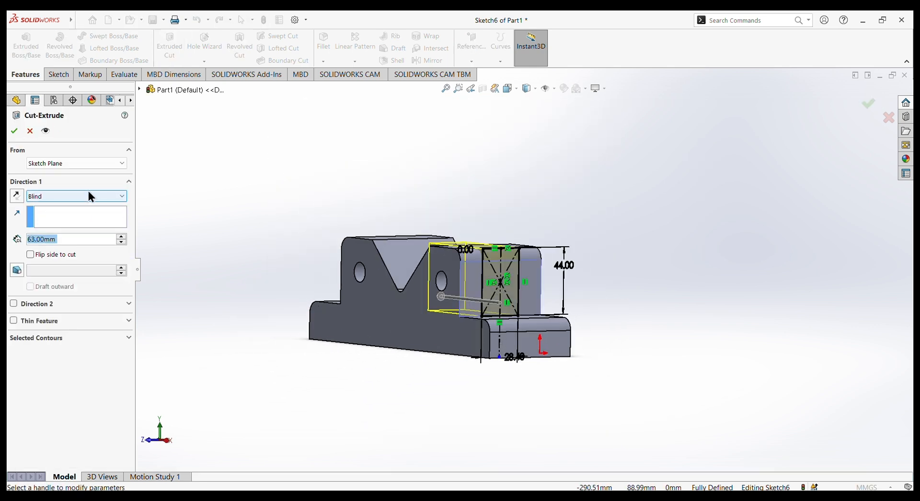
{"action": "left_click", "coordinate": [114, 197]}
{"action": "left_click", "coordinate": [72, 213]}
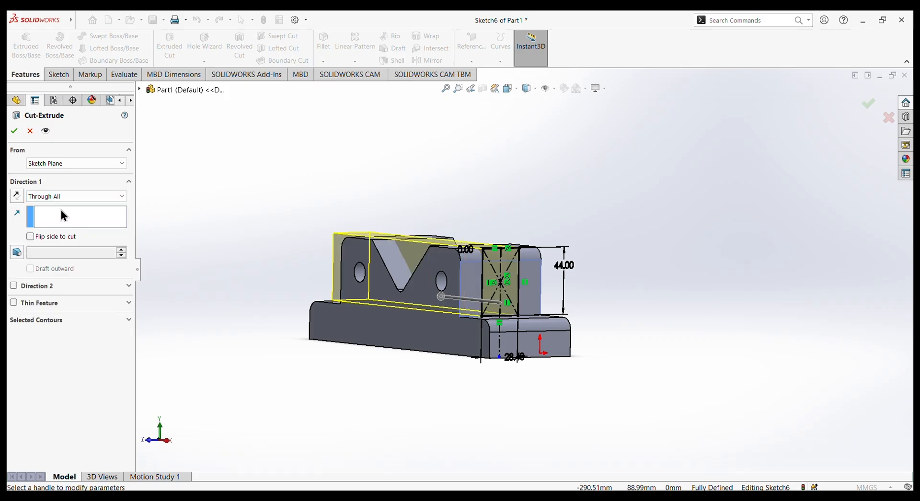
{"action": "left_click", "coordinate": [14, 132]}
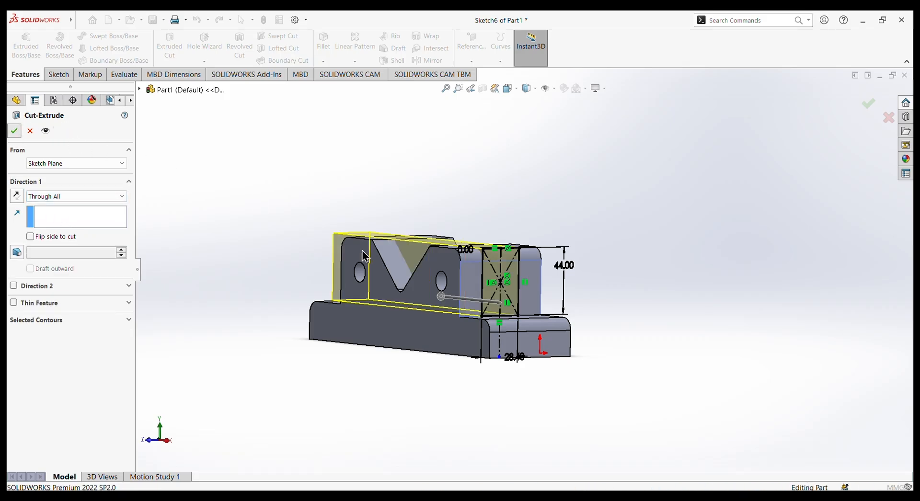
{"action": "left_click", "coordinate": [545, 213]}
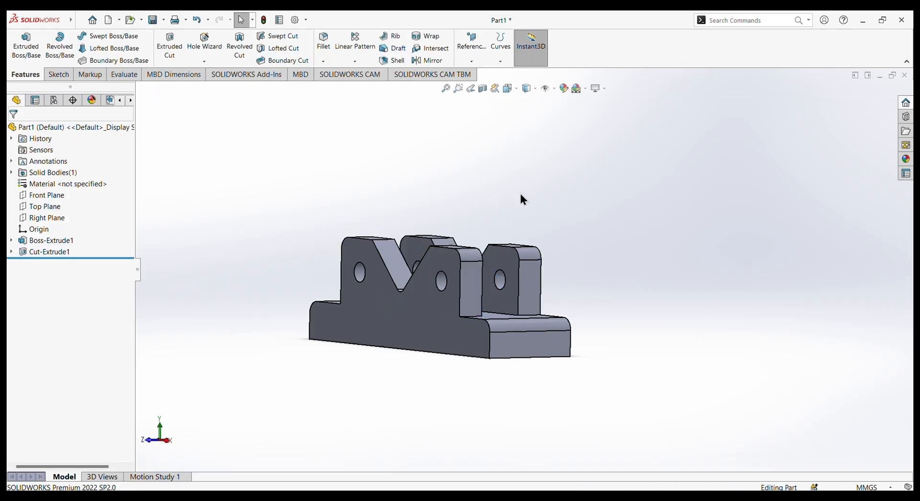
Start a sketch on the base's upper face and draw a circle of about 9.2 mm radius near its +X end.
{"action": "mouse_move", "coordinate": [521, 194]}
{"action": "middle_mouse_down"}
{"action": "mouse_move", "coordinate": [428, 319]}
{"action": "mouse_move", "coordinate": [546, 313]}
{"action": "mouse_move", "coordinate": [489, 395]}
{"action": "mouse_move", "coordinate": [513, 321]}
{"action": "mouse_move", "coordinate": [569, 361]}
{"action": "mouse_move", "coordinate": [573, 388]}
{"action": "mouse_move", "coordinate": [479, 366]}
{"action": "mouse_move", "coordinate": [423, 390]}
{"action": "mouse_move", "coordinate": [502, 387]}
{"action": "mouse_move", "coordinate": [524, 431]}
{"action": "mouse_move", "coordinate": [551, 425]}
{"action": "mouse_move", "coordinate": [476, 421]}
{"action": "mouse_move", "coordinate": [579, 387]}
{"action": "mouse_move", "coordinate": [583, 345]}
{"action": "mouse_move", "coordinate": [551, 384]}
{"action": "mouse_move", "coordinate": [622, 269]}
{"action": "middle_mouse_up"}
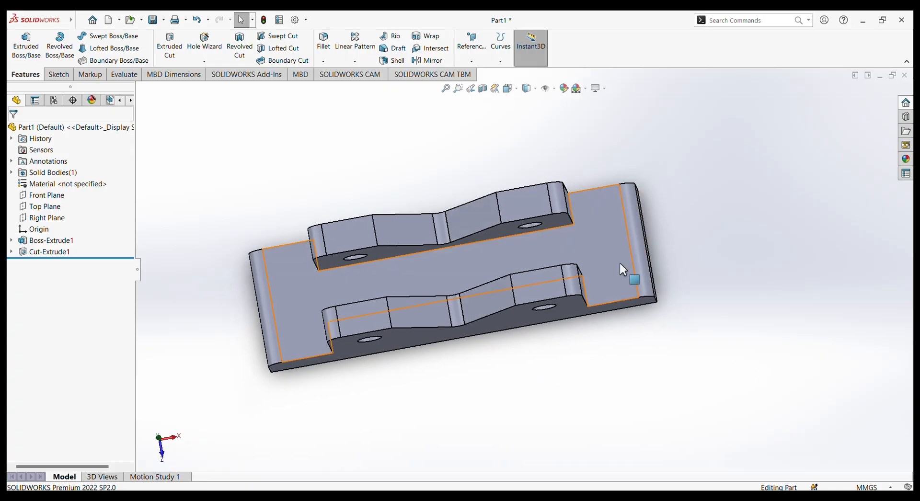
{"action": "left_click", "coordinate": [600, 242]}
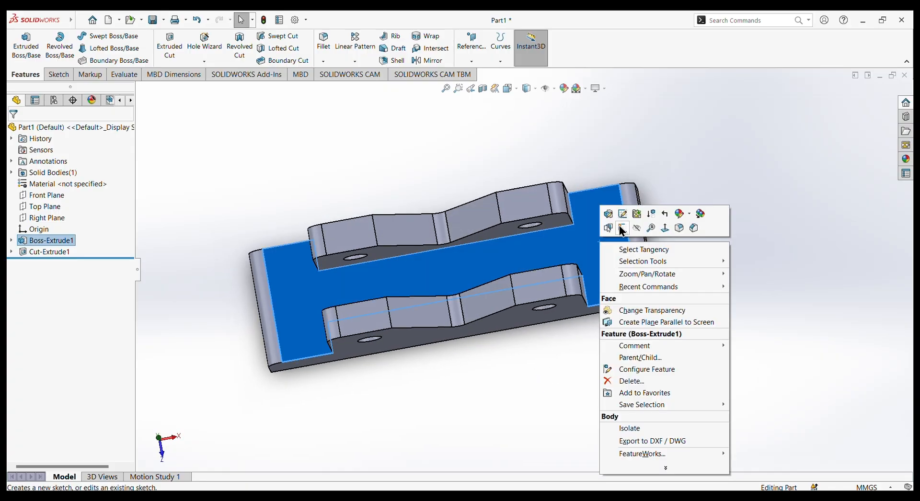
{"action": "left_click", "coordinate": [622, 228]}
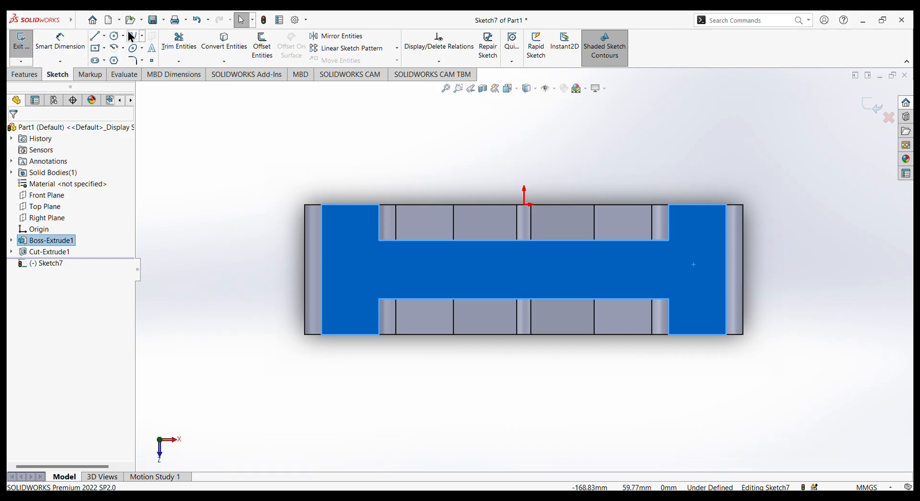
{"action": "left_click", "coordinate": [115, 37]}
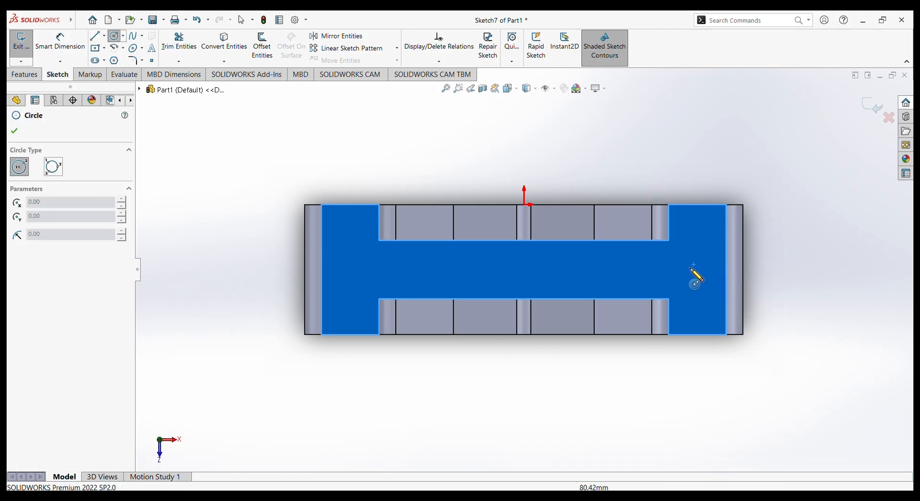
{"action": "left_click", "coordinate": [694, 264]}
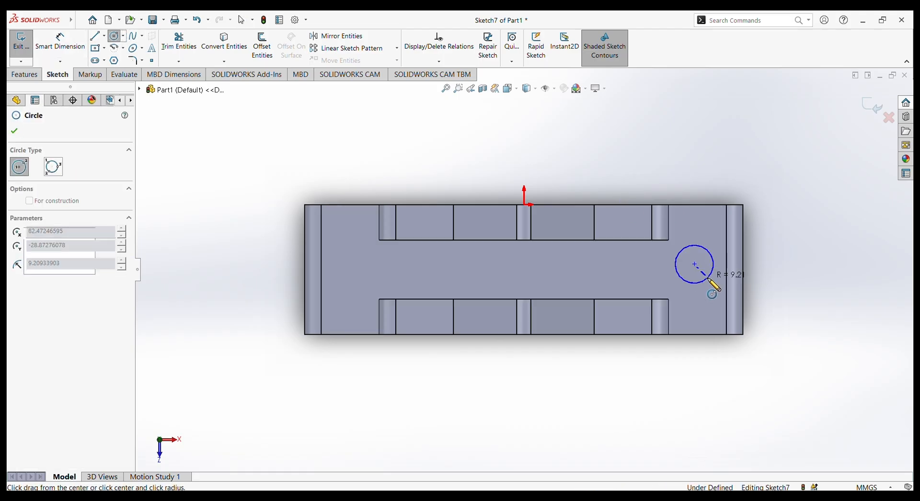
{"action": "left_click", "coordinate": [709, 277]}
Draw a second circle of about 10 mm radius near the base's opposite end, level with the first circle.
{"action": "left_click", "coordinate": [351, 264]}
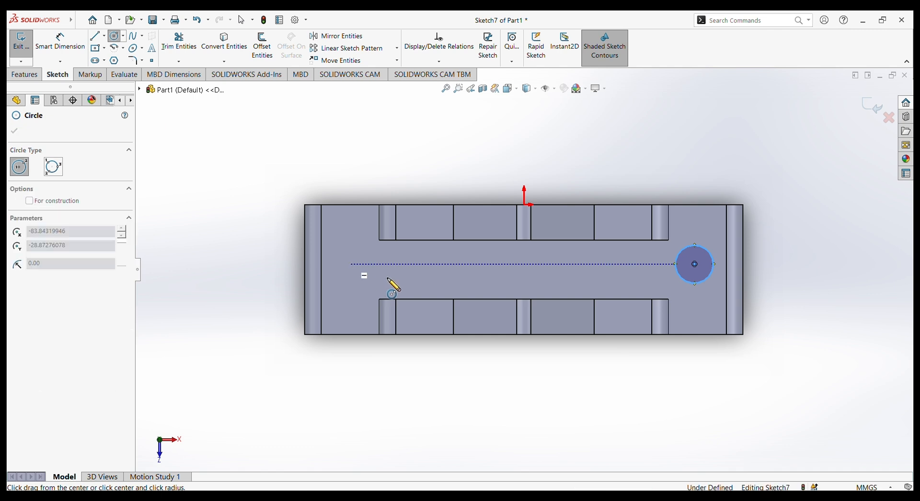
{"action": "left_click", "coordinate": [372, 269]}
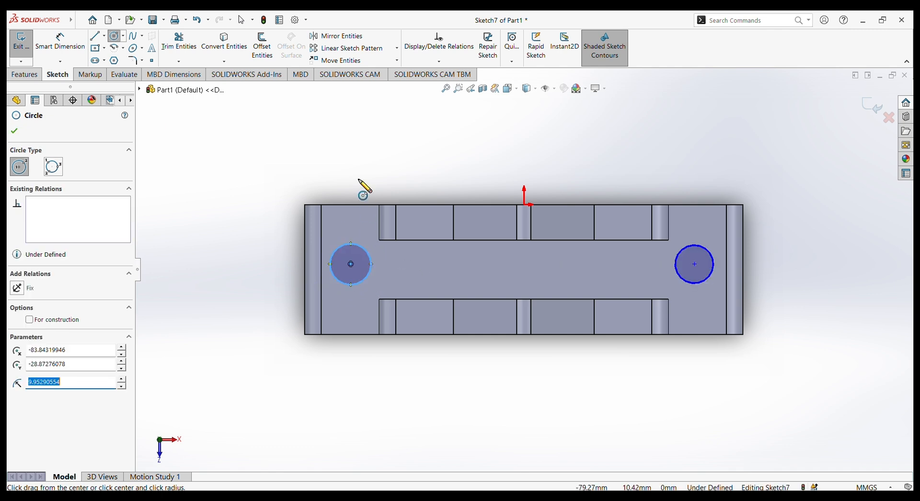
{"action": "right_click", "coordinate": [356, 154]}
{"action": "left_click", "coordinate": [368, 160]}
{"action": "key", "text": "Escape"}
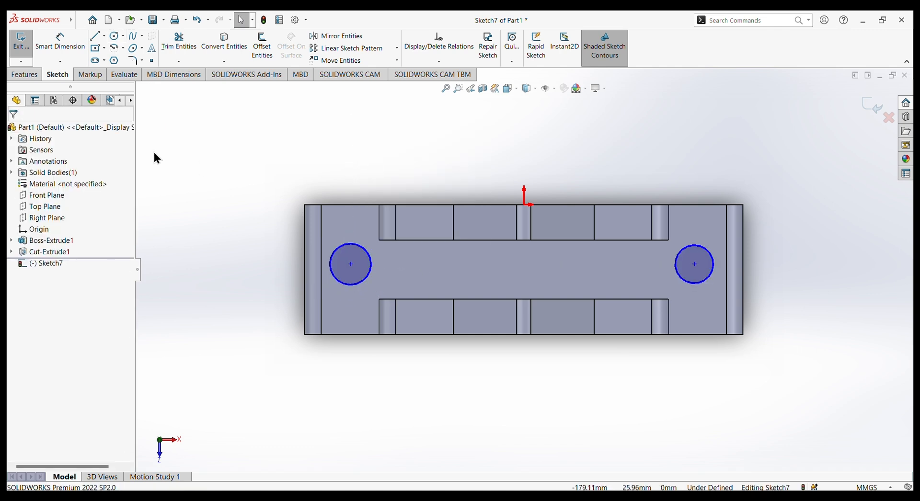
Dimension both circles with a diameter of 13 mm.
{"action": "left_click", "coordinate": [71, 46]}
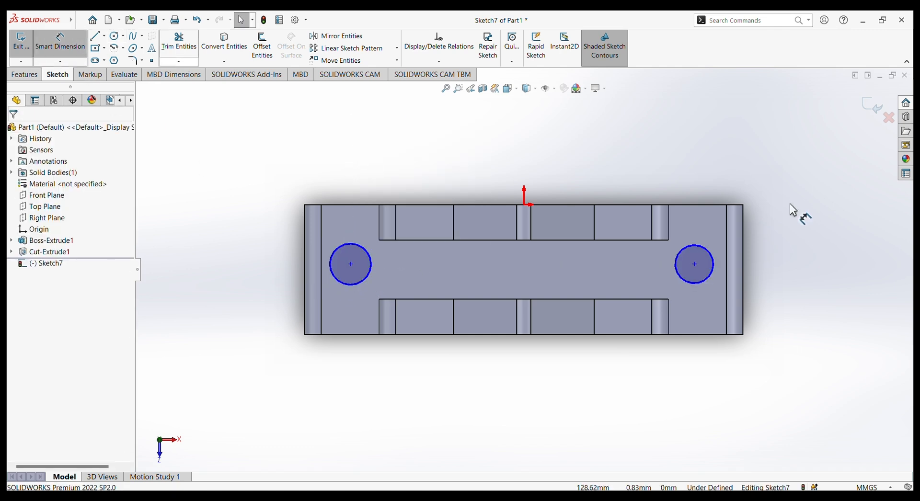
{"action": "left_click", "coordinate": [712, 265]}
{"action": "left_click", "coordinate": [735, 123]}
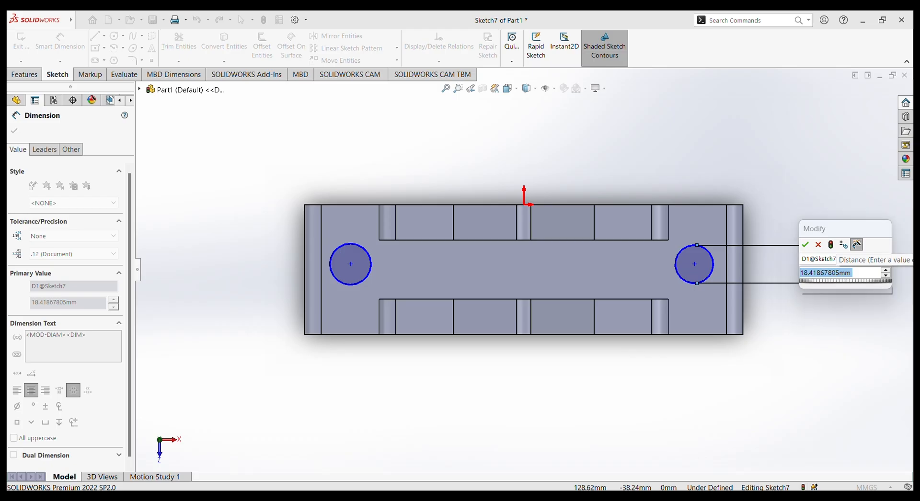
{"action": "type", "text": "13"}
{"action": "key", "text": "Return"}
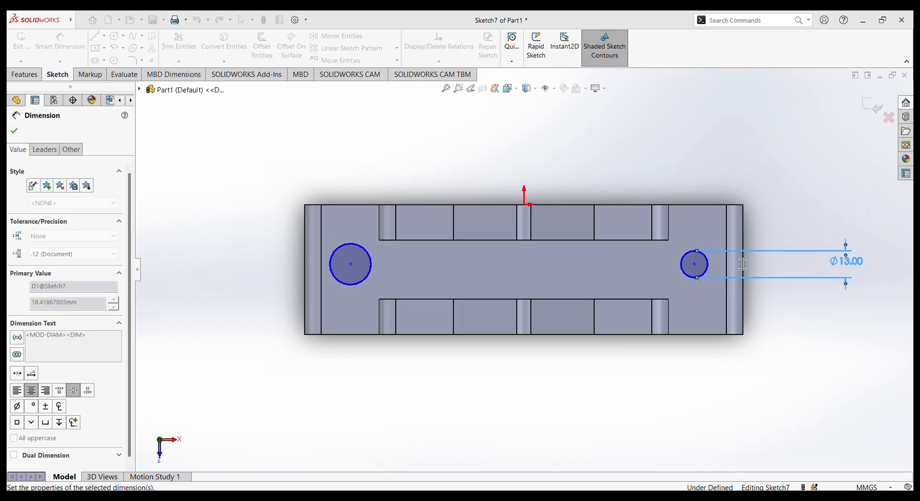
{"action": "left_click", "coordinate": [337, 253]}
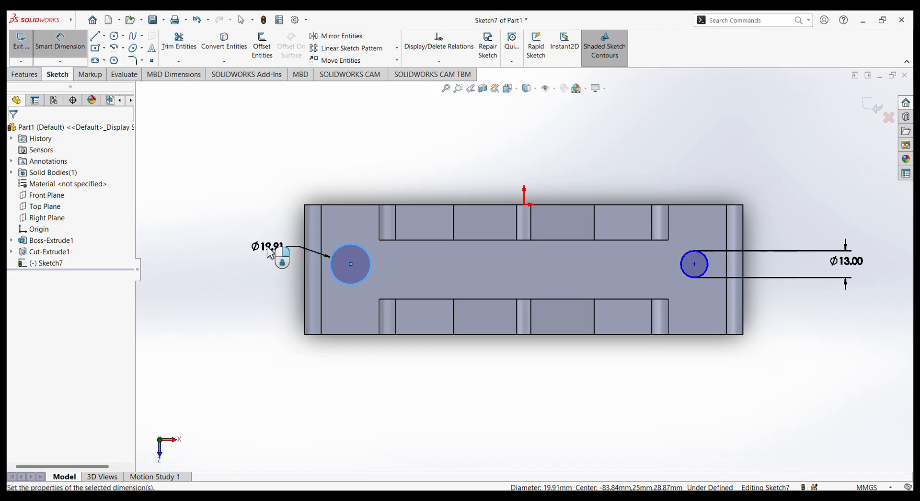
{"action": "left_click", "coordinate": [270, 254]}
{"action": "type", "text": "13"}
{"action": "key", "text": "Return"}
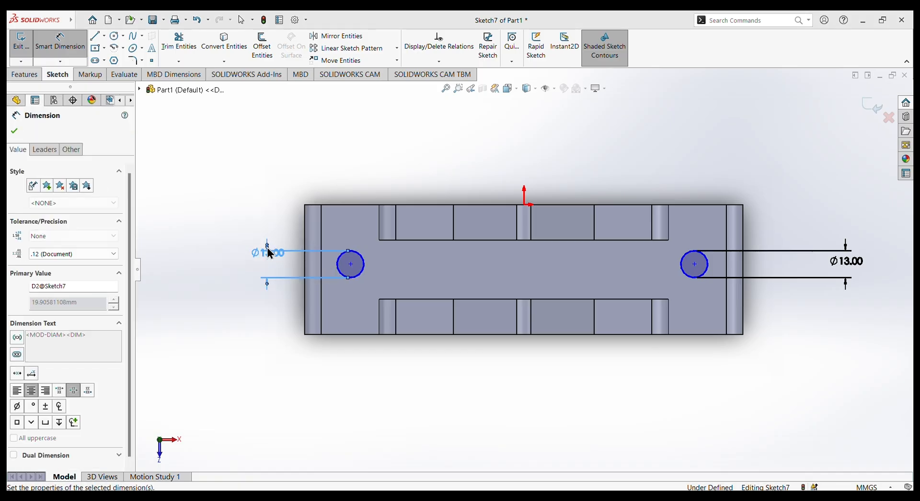
Dimension the distance from the +X circle's center to the base's long edge opposite the origin as 31.5 mm.
{"action": "left_click", "coordinate": [695, 265]}
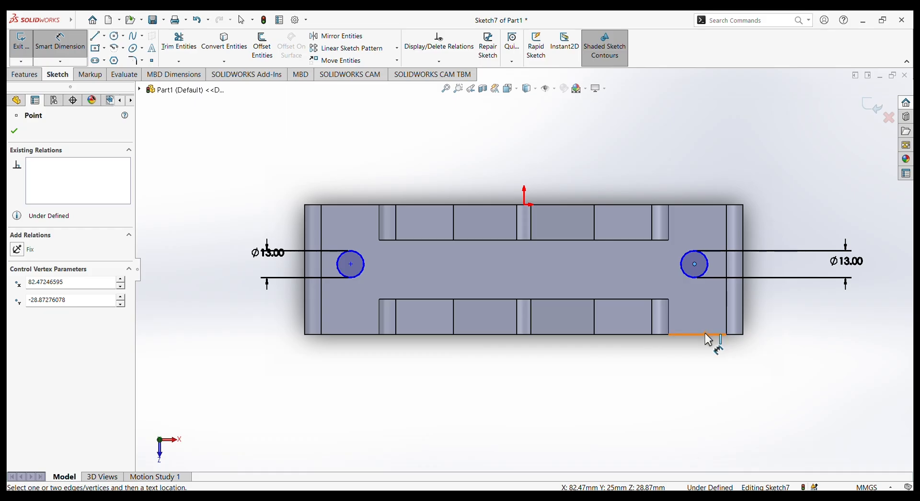
{"action": "left_click", "coordinate": [703, 333]}
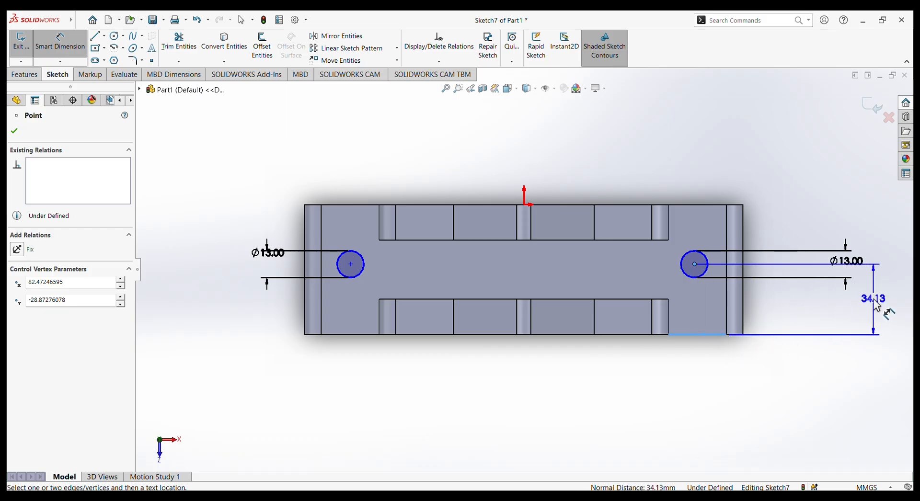
{"action": "left_click", "coordinate": [877, 305]}
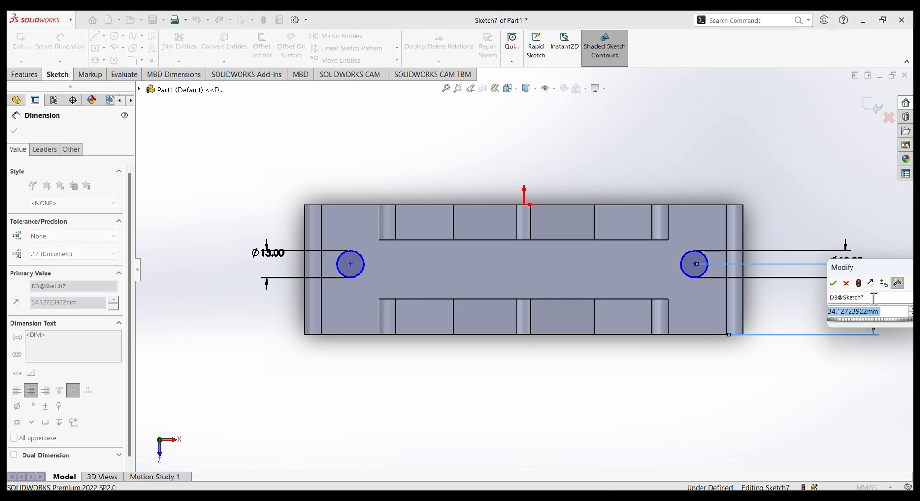
{"action": "type", "text": "31.5"}
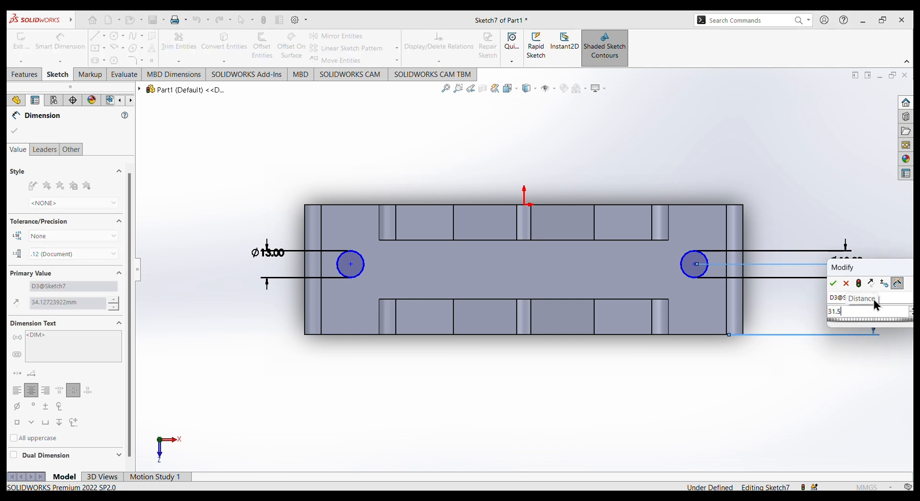
{"action": "key", "text": "Escape"}
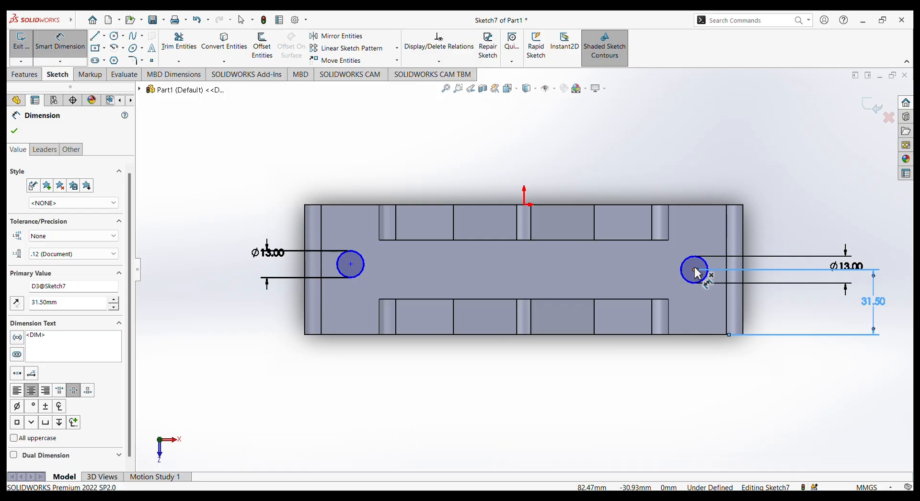
Dimension the horizontal distance from the origin to the +X circle's center as 86 mm.
{"action": "left_click", "coordinate": [696, 269]}
{"action": "left_click", "coordinate": [525, 206]}
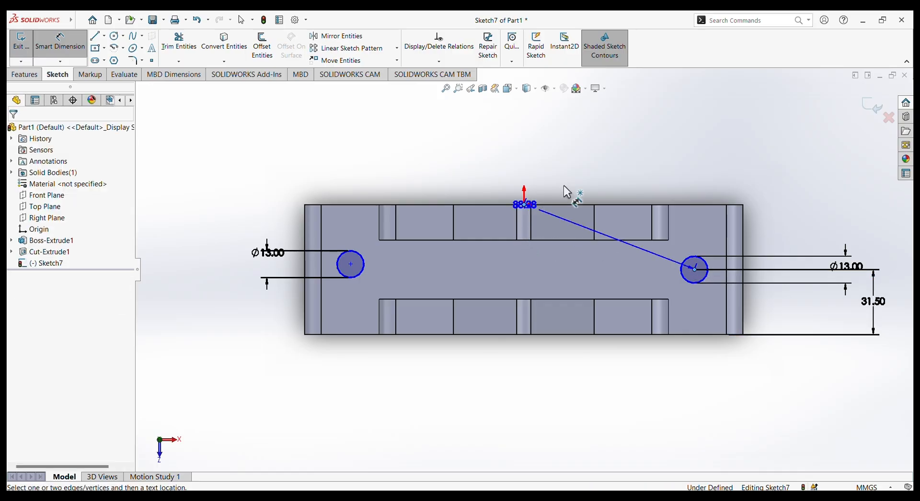
{"action": "left_click", "coordinate": [635, 155]}
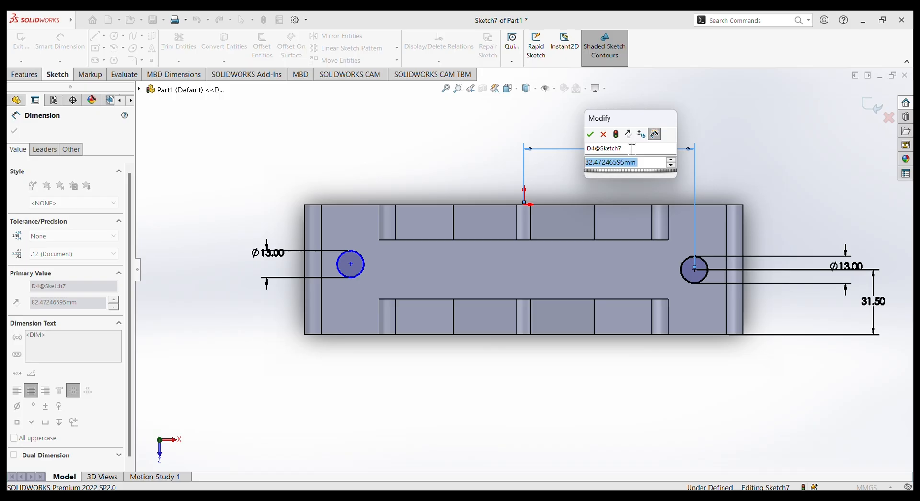
{"action": "type", "text": "84"}
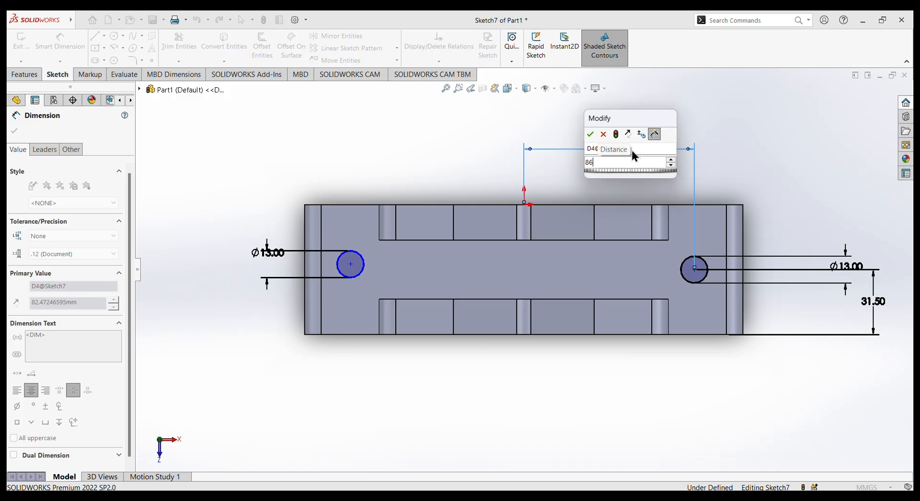
{"action": "key", "text": "Return"}
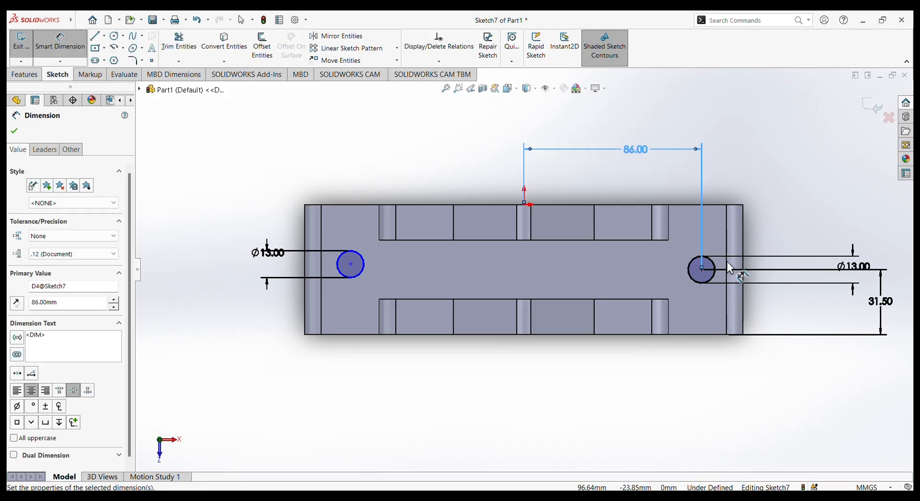
Dimension the distance from the -X circle's center to the base's long edge on the origin side as 31.5 mm.
{"action": "left_click", "coordinate": [351, 264]}
{"action": "left_click", "coordinate": [352, 205]}
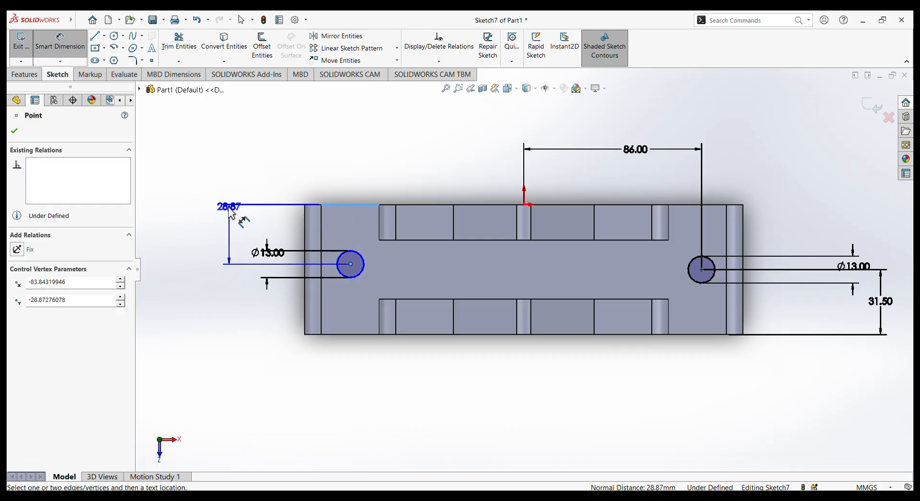
{"action": "left_click", "coordinate": [223, 232]}
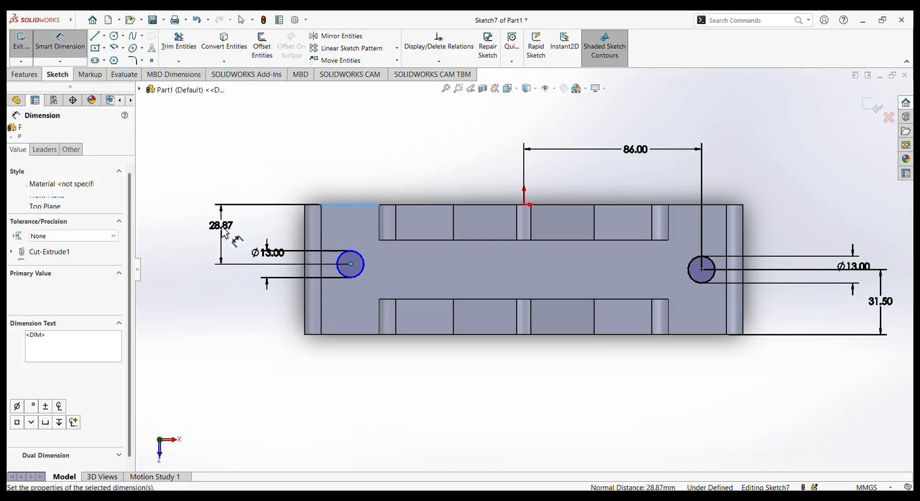
{"action": "type", "text": "31.5"}
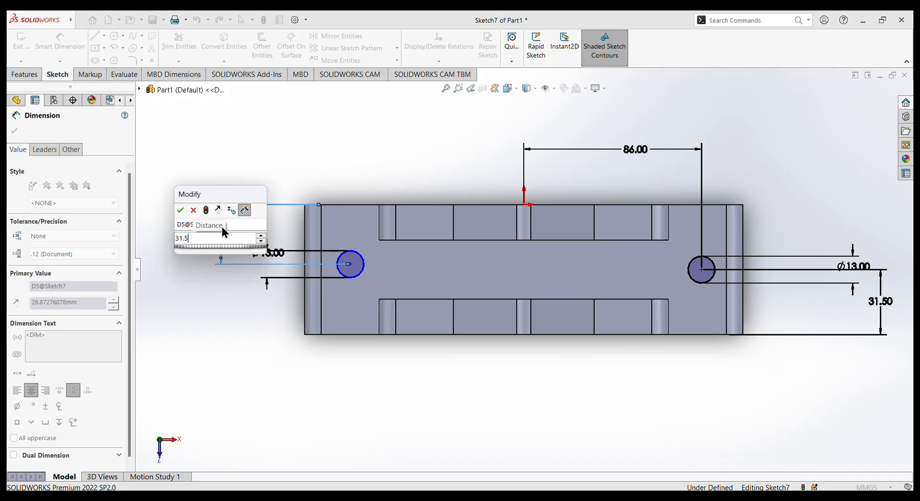
{"action": "key", "text": "Return"}
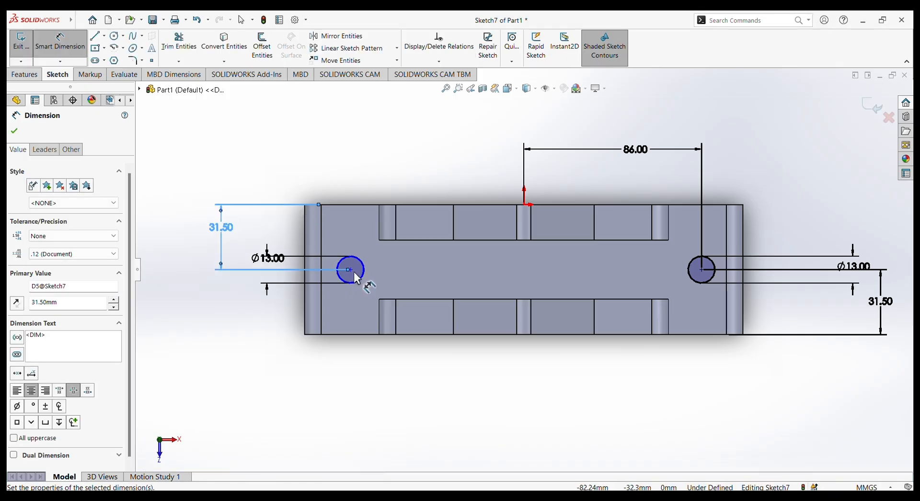
Dimension the horizontal distance from the origin to the -X circle's center as 86 mm.
{"action": "left_click", "coordinate": [350, 270]}
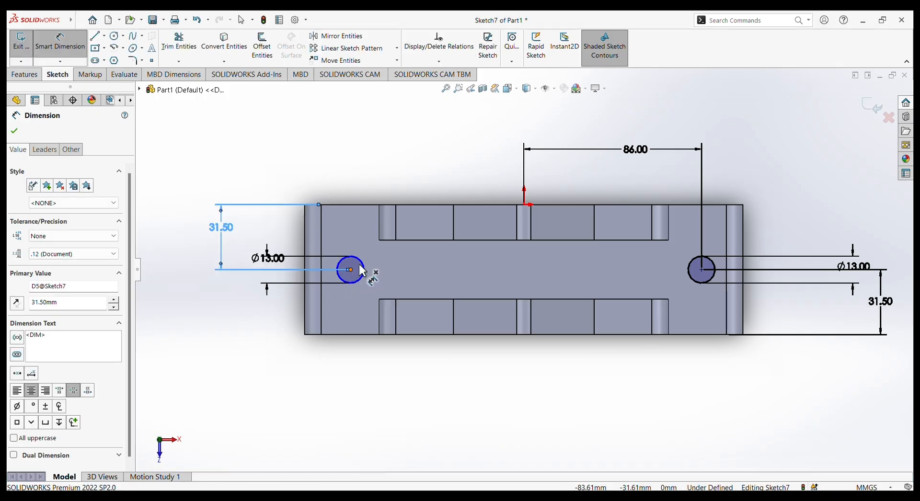
{"action": "left_click", "coordinate": [525, 205]}
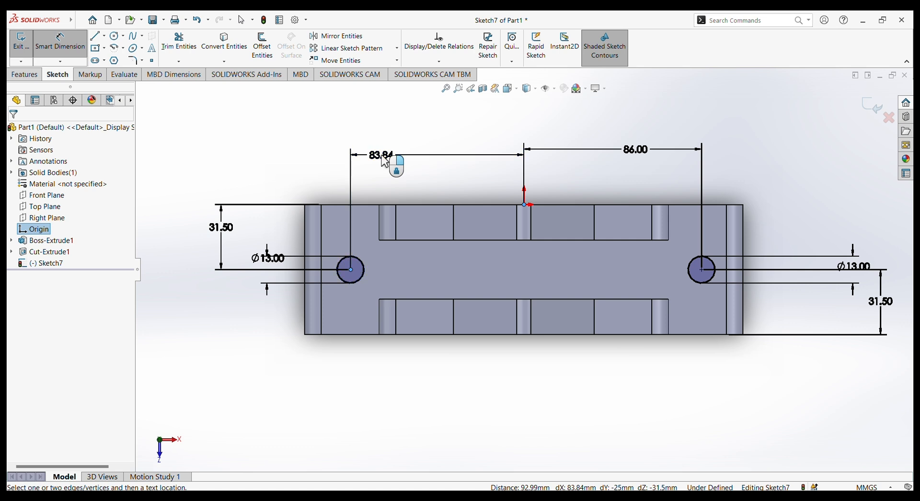
{"action": "left_click", "coordinate": [384, 162]}
{"action": "type", "text": "8"}
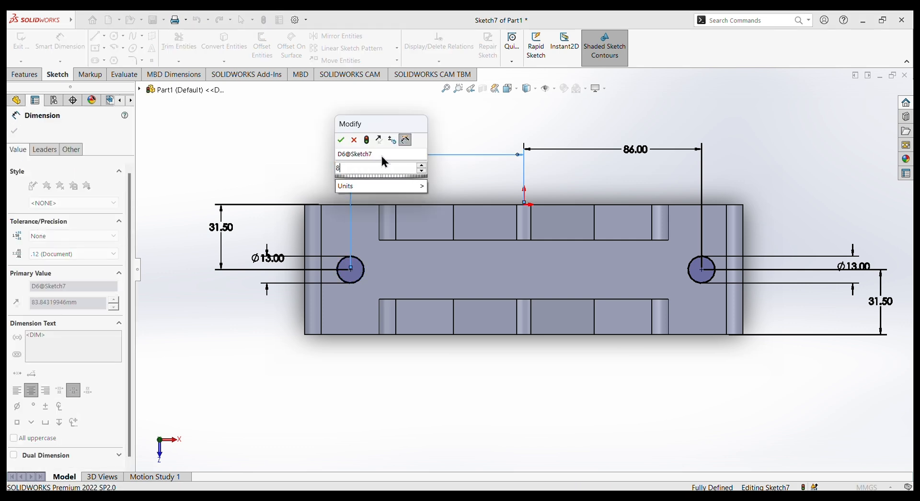
{"action": "type", "text": "6"}
{"action": "key", "text": "Return"}
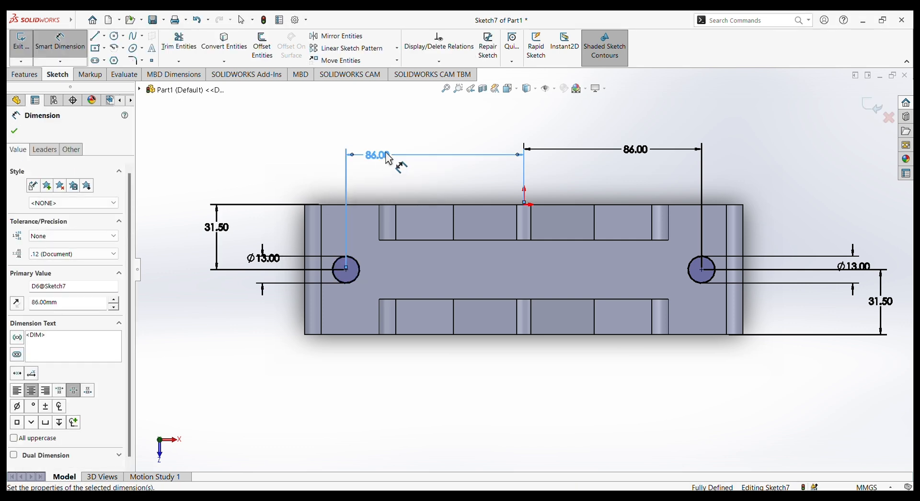
{"action": "left_click", "coordinate": [15, 131]}
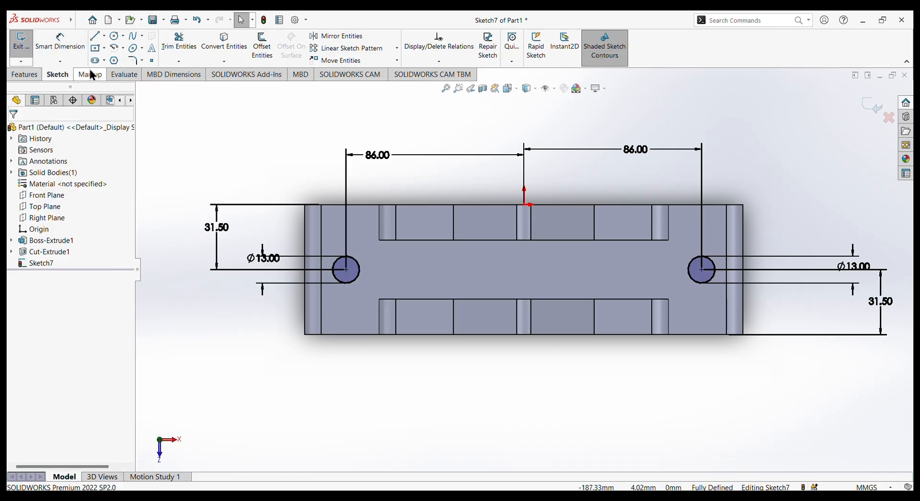
Cut both 13 mm circles through the base with an Extruded Cut set to Through All.
{"action": "left_click", "coordinate": [25, 75]}
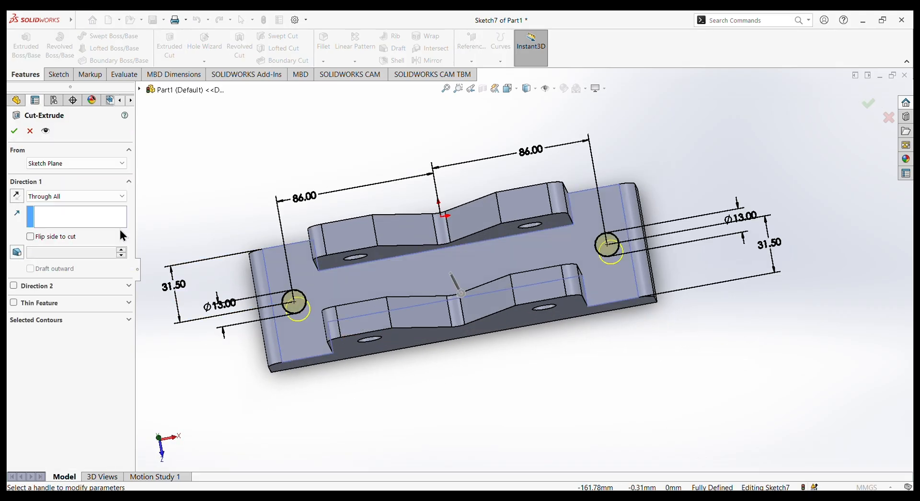
{"action": "left_click", "coordinate": [11, 134]}
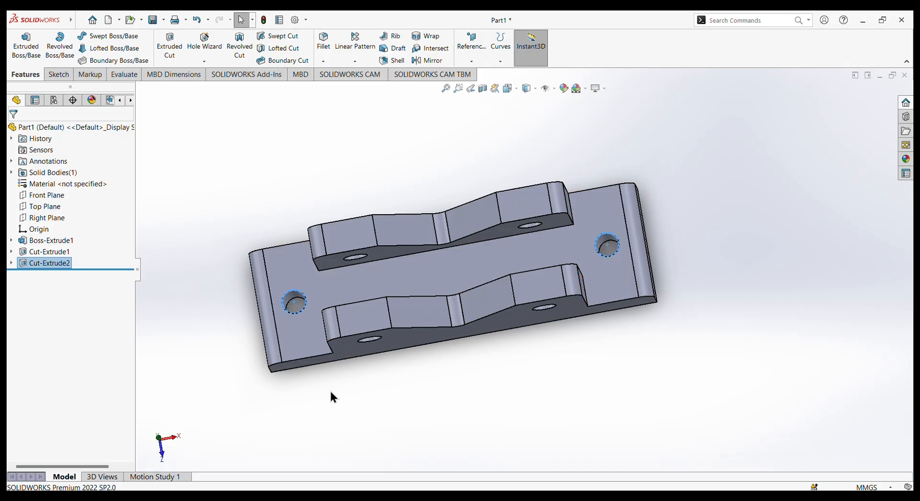
{"action": "left_click", "coordinate": [358, 387]}
Chamfer the upper edges of both base mounting holes with a 1 mm distance at 45 degrees.
{"action": "middle_click_drag", "start_coordinate": [358, 387], "coordinate": [255, 190]}
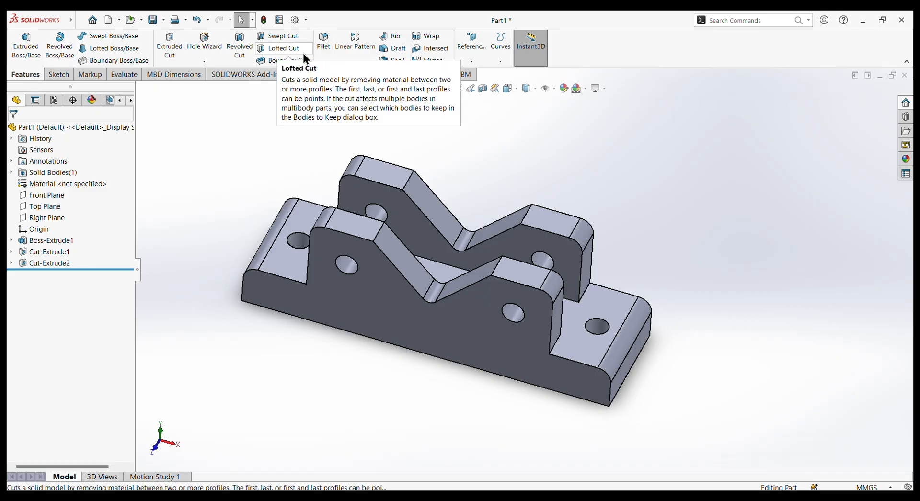
{"action": "left_click", "coordinate": [321, 61]}
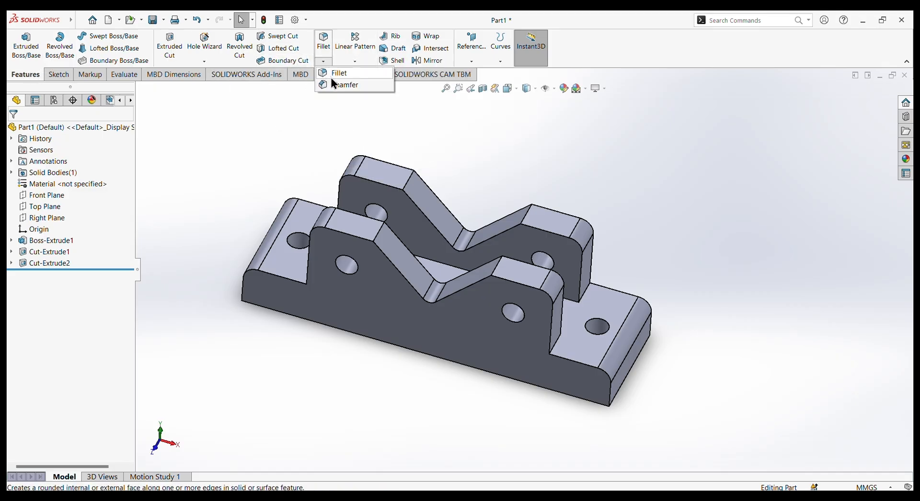
{"action": "left_click", "coordinate": [340, 86]}
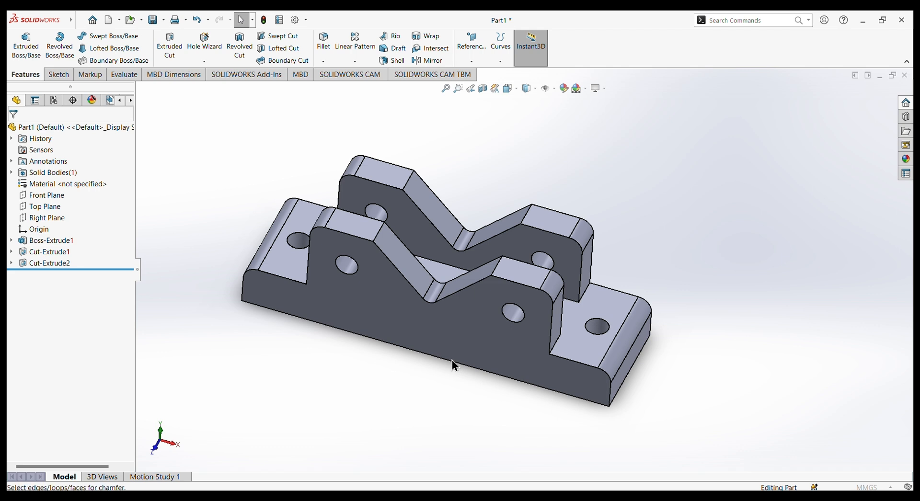
{"action": "left_click", "coordinate": [297, 240]}
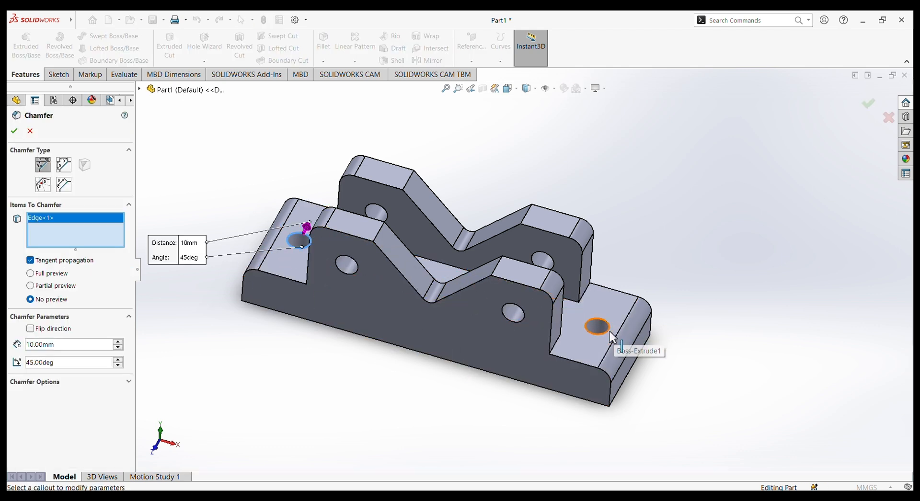
{"action": "left_click", "coordinate": [608, 332]}
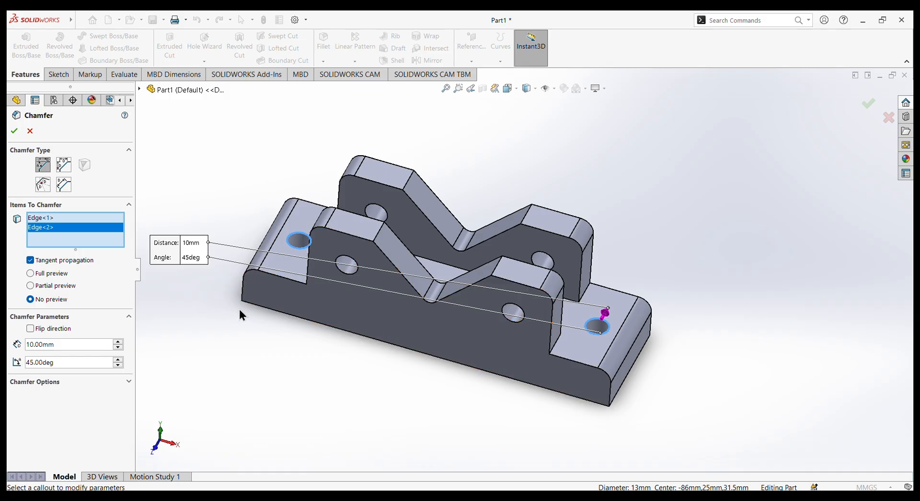
{"action": "middle_click_drag", "start_coordinate": [290, 314], "coordinate": [293, 373]}
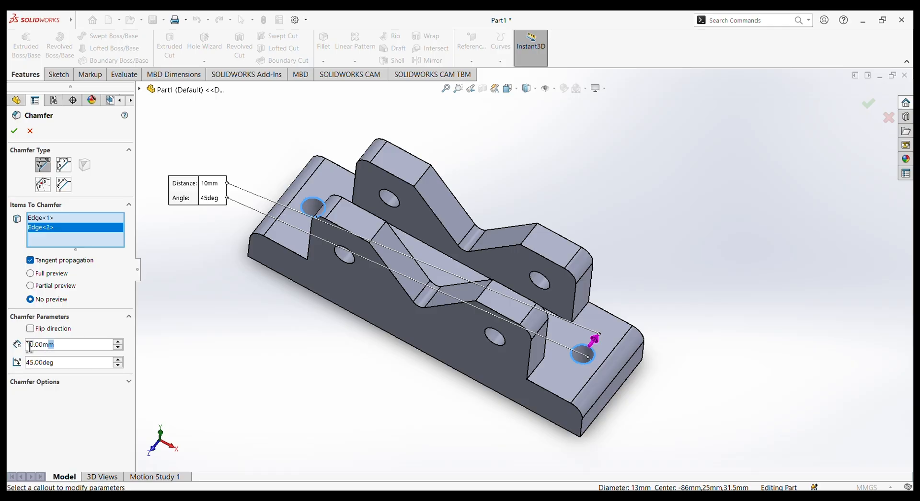
{"action": "type", "text": "1"}
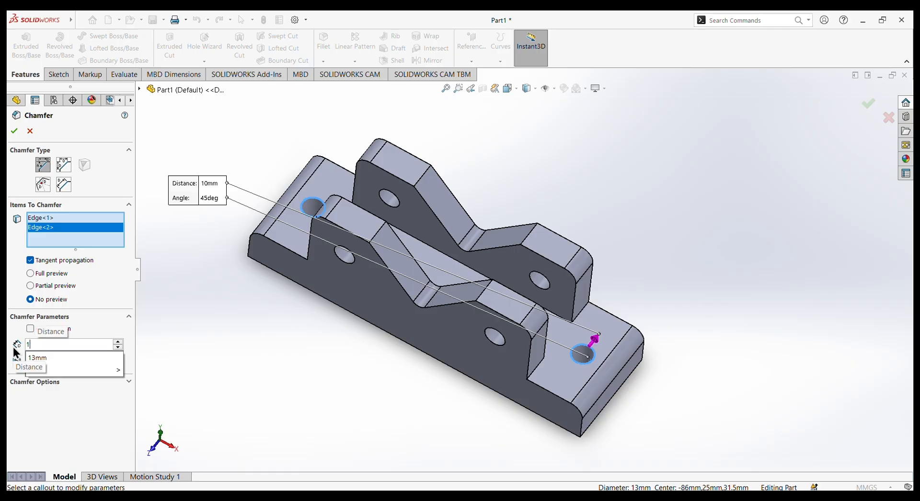
{"action": "key", "text": "Return"}
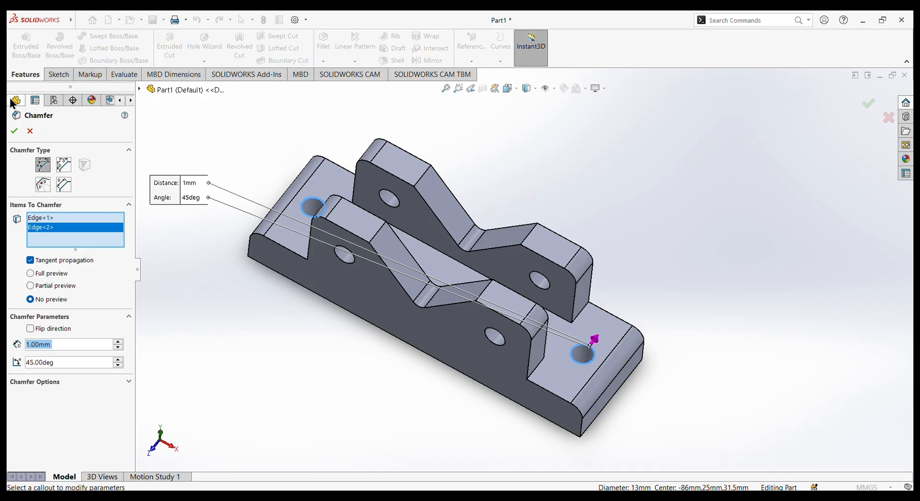
{"action": "left_click", "coordinate": [15, 132]}
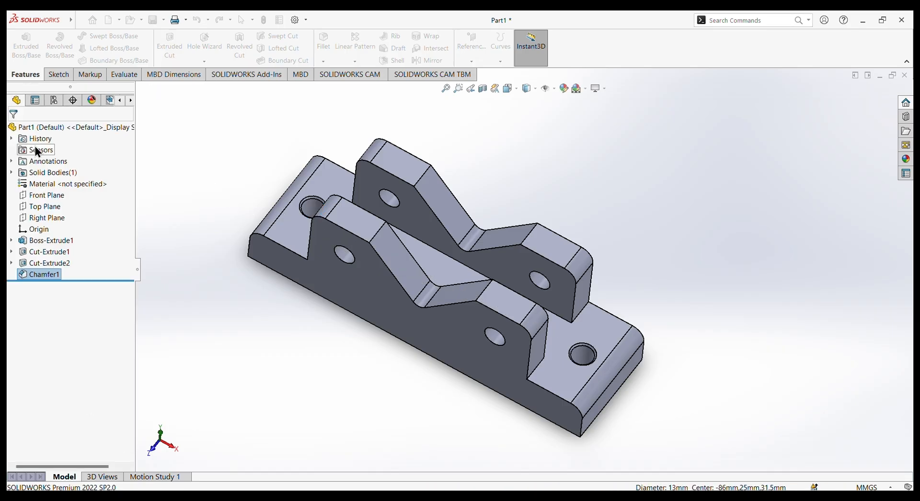
Apply the brushed bronze metal appearance to the whole part.
{"action": "middle_click_drag", "start_coordinate": [344, 398], "coordinate": [323, 345]}
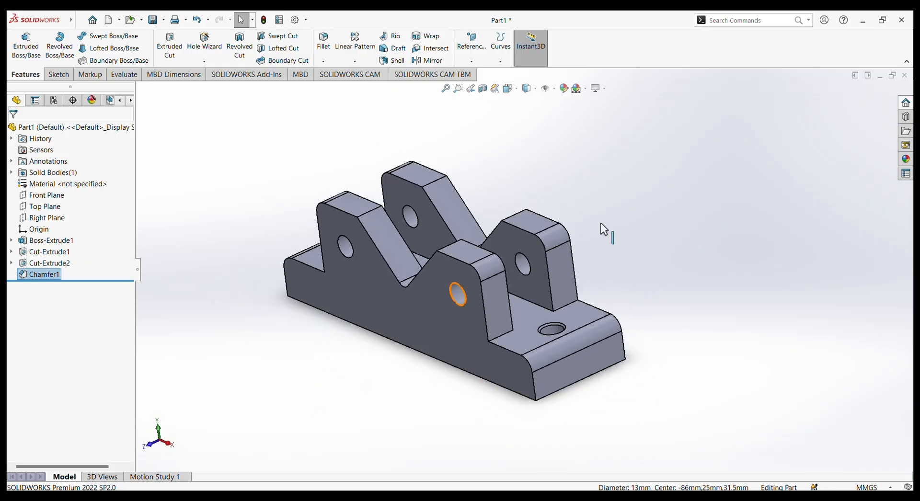
{"action": "left_click", "coordinate": [905, 159]}
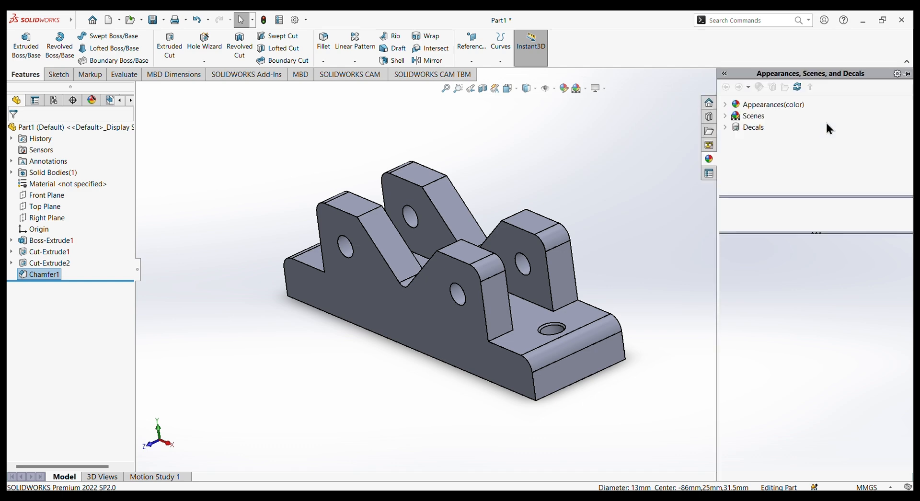
{"action": "left_click", "coordinate": [724, 105]}
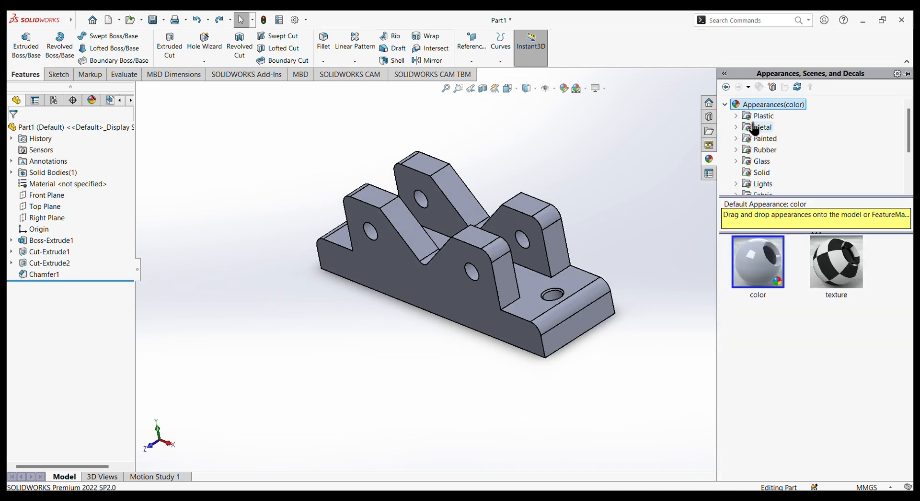
{"action": "left_click", "coordinate": [756, 127]}
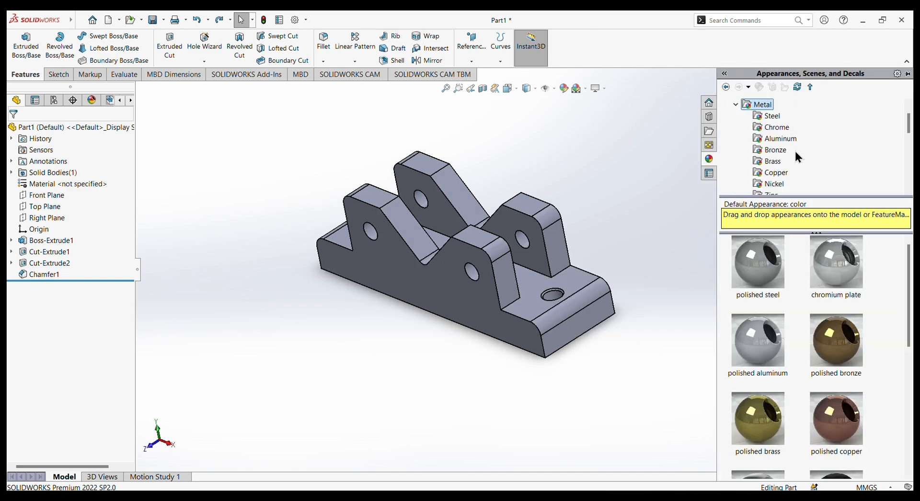
{"action": "left_click", "coordinate": [772, 150]}
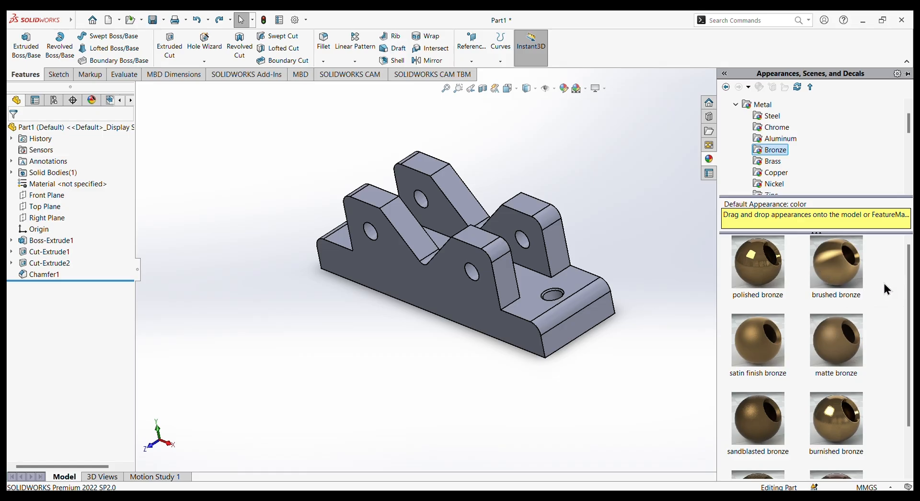
{"action": "double_click", "coordinate": [849, 272]}
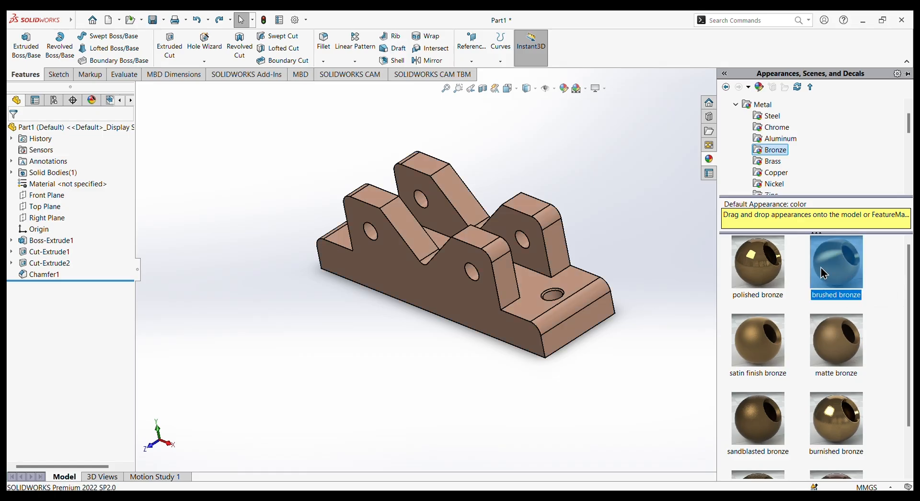
Save the part on the Desktop as "fixed jaw" in SOLIDWORKS Part format.
{"action": "middle_click_drag", "start_coordinate": [626, 358], "coordinate": [582, 320]}
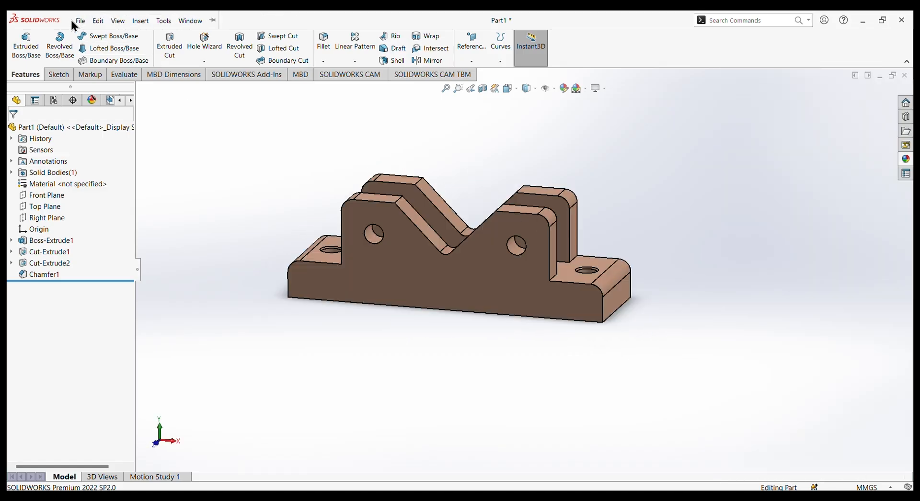
{"action": "left_click", "coordinate": [79, 21]}
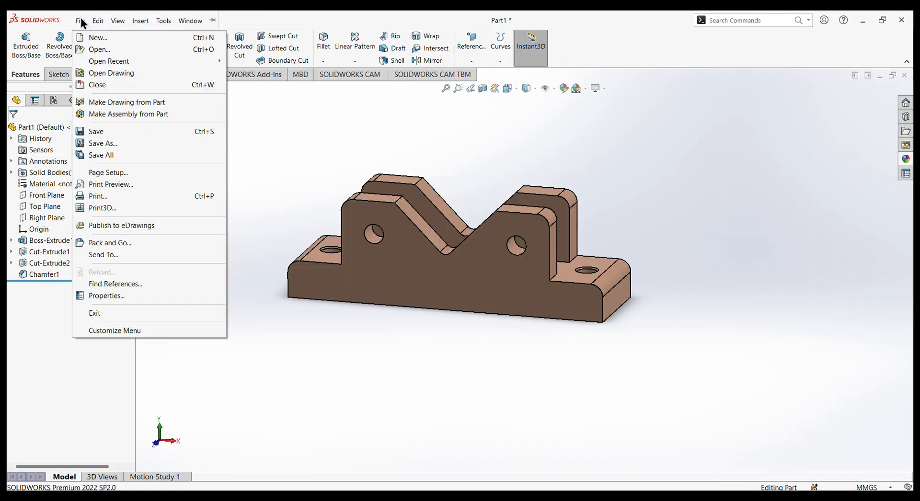
{"action": "left_click", "coordinate": [98, 143]}
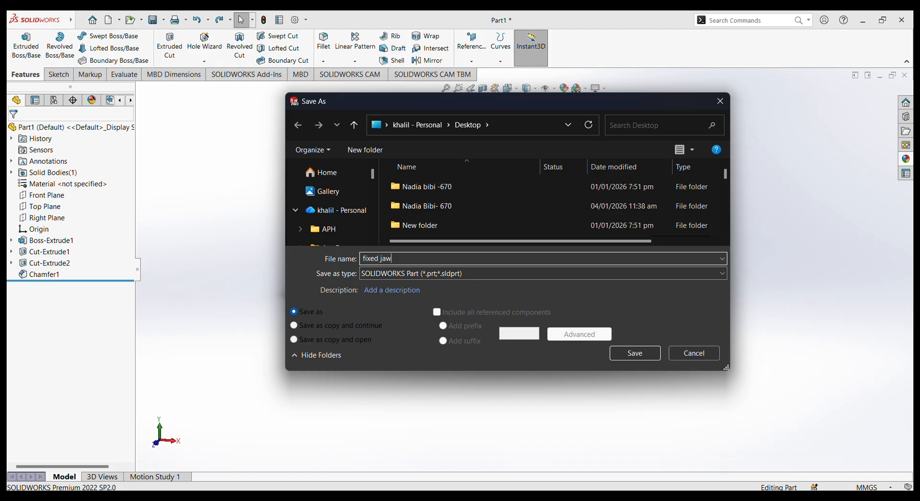
{"action": "key", "text": "Return"}
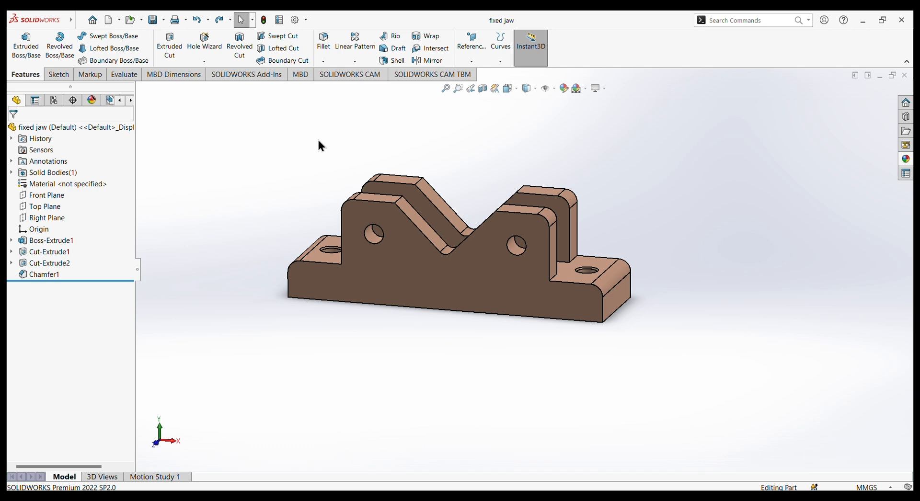
Begin a sketch on the Front Plane of a new part.
{"action": "left_click", "coordinate": [70, 13]}
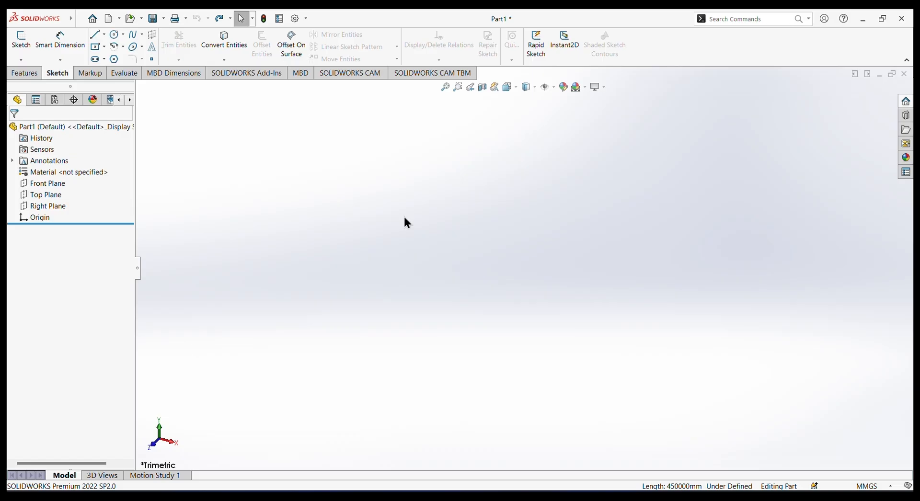
{"action": "left_click", "coordinate": [41, 183]}
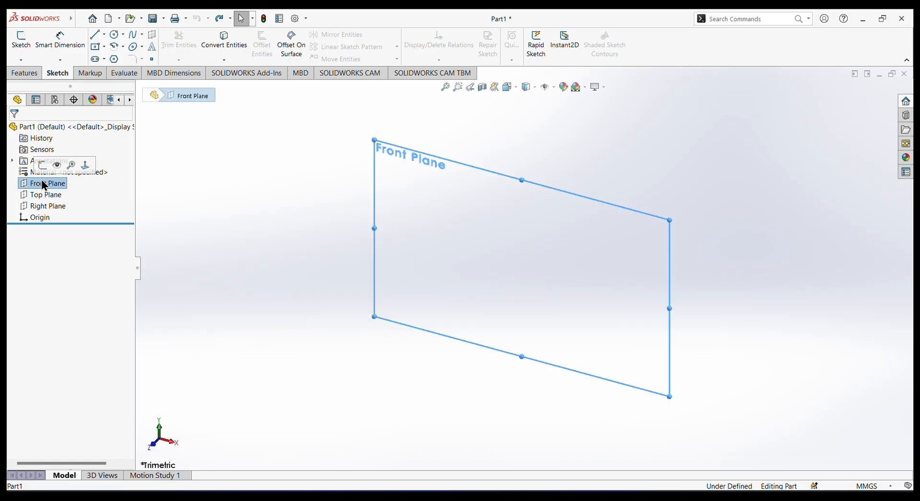
{"action": "left_click", "coordinate": [51, 169]}
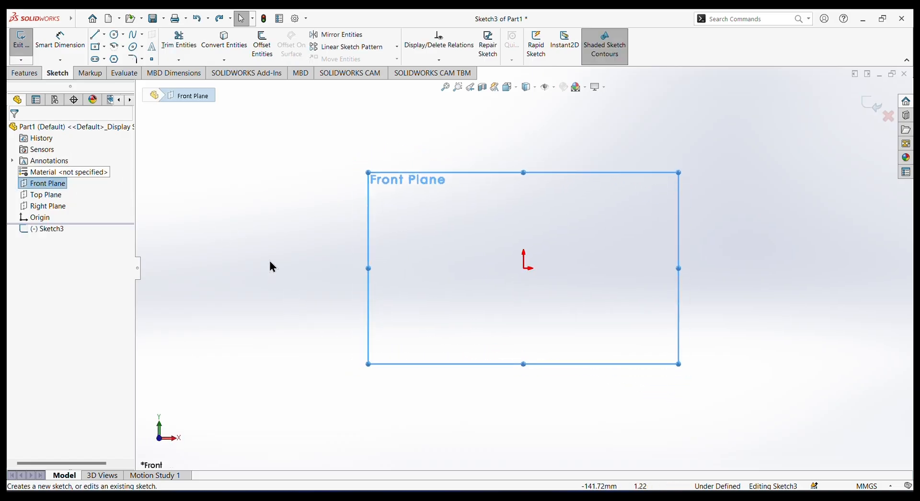
Draw an infinite horizontal construction centerline through the origin.
{"action": "left_click", "coordinate": [103, 34]}
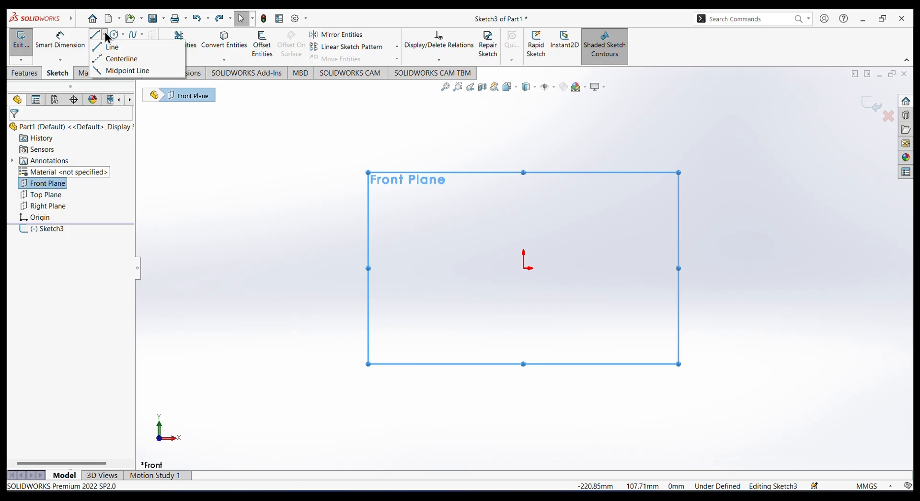
{"action": "left_click", "coordinate": [117, 56]}
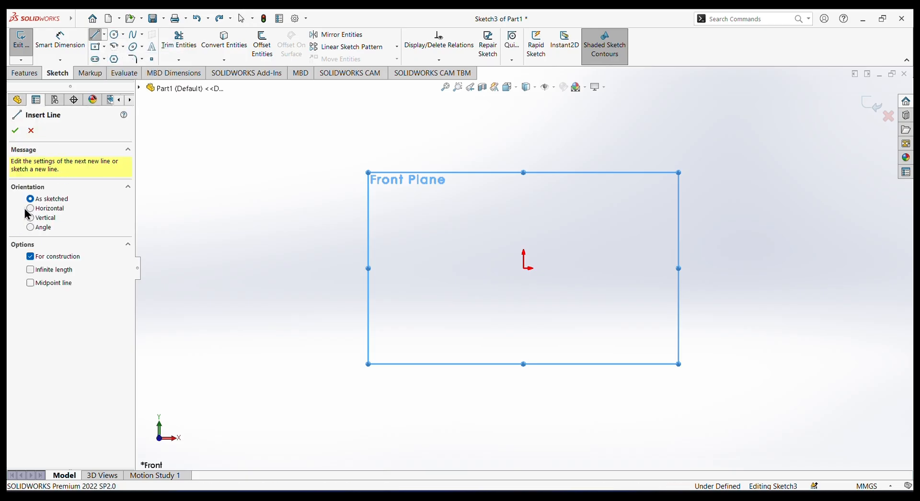
{"action": "left_click", "coordinate": [30, 208]}
{"action": "left_click", "coordinate": [30, 269]}
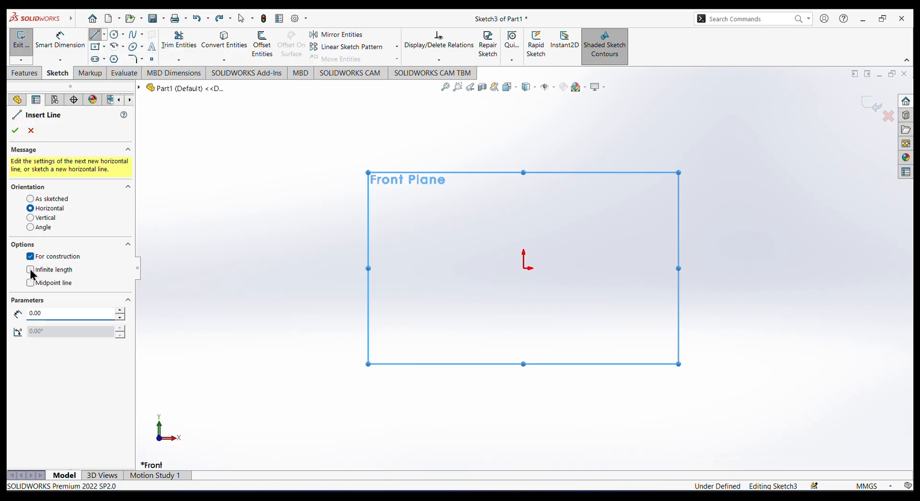
{"action": "left_click", "coordinate": [524, 268]}
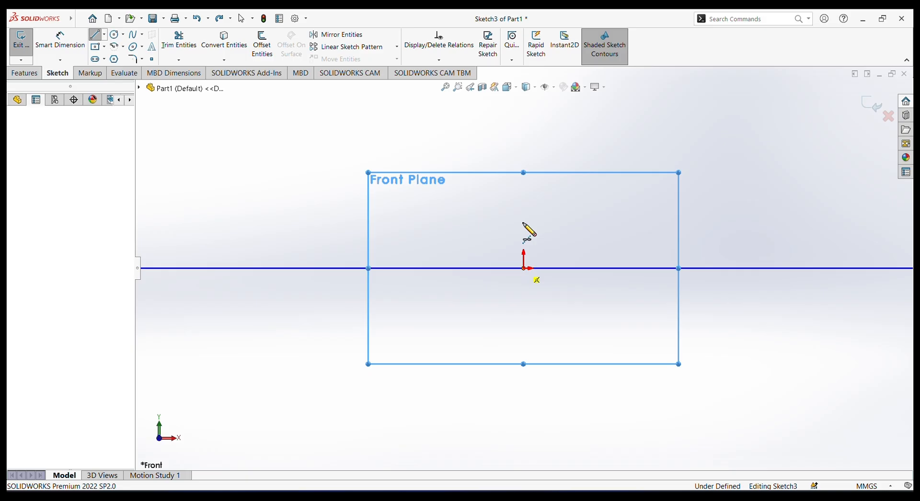
{"action": "right_click", "coordinate": [500, 180]}
{"action": "left_click", "coordinate": [527, 189]}
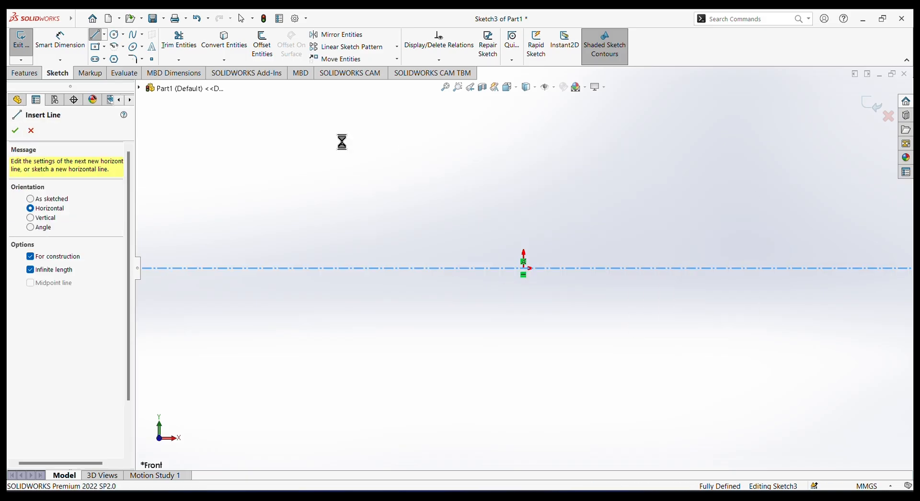
Draw an infinite vertical construction centerline through the origin.
{"action": "left_click", "coordinate": [104, 34]}
{"action": "left_click", "coordinate": [118, 59]}
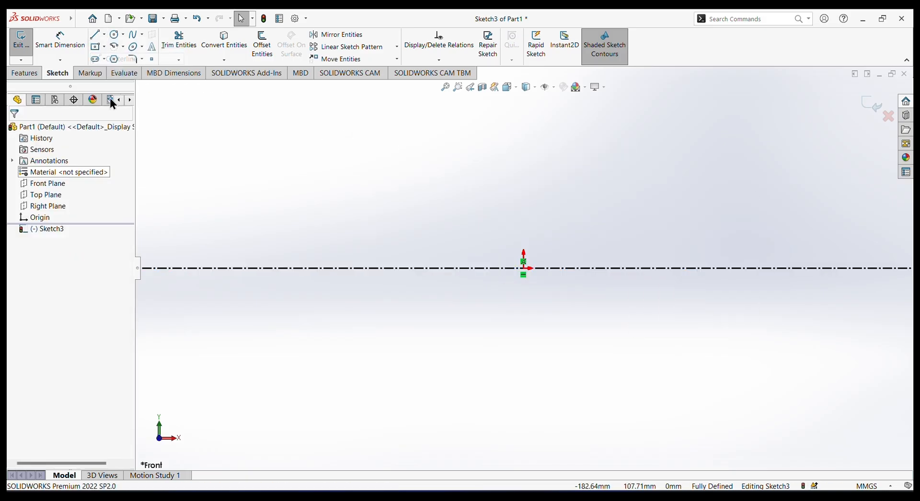
{"action": "left_click", "coordinate": [37, 218]}
{"action": "left_click", "coordinate": [30, 269]}
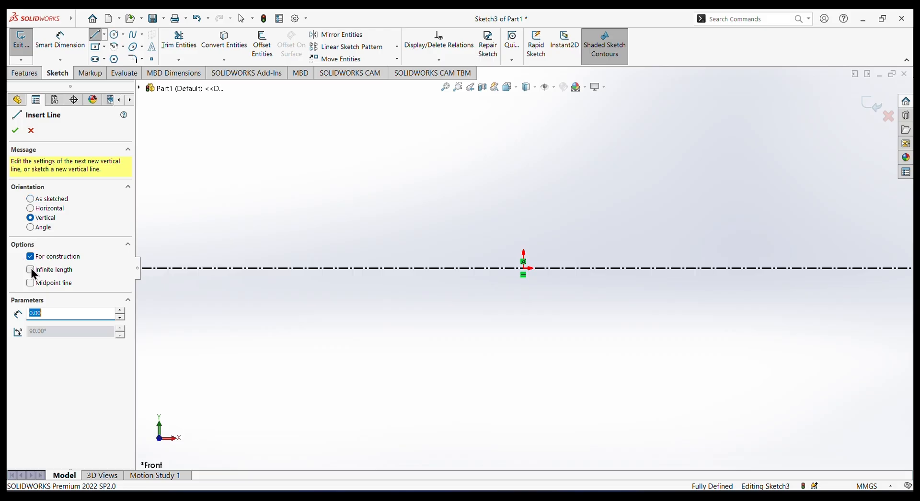
{"action": "left_click", "coordinate": [523, 268]}
{"action": "right_click", "coordinate": [587, 158]}
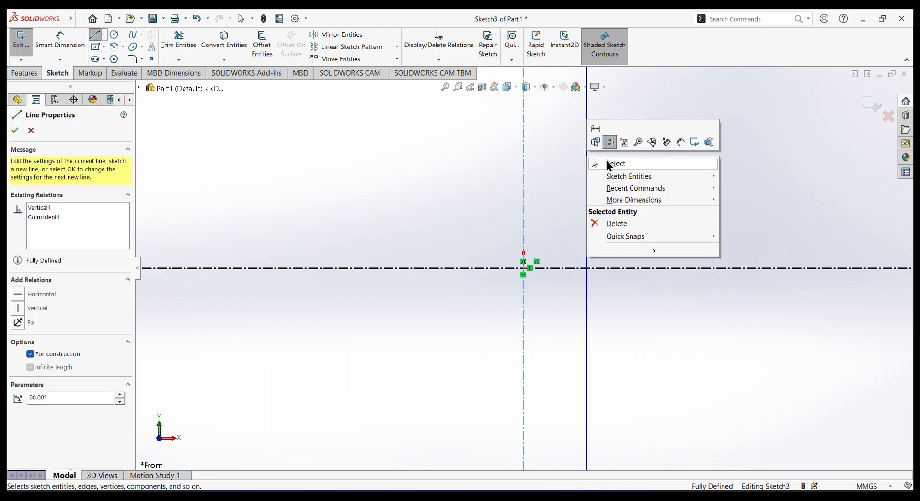
{"action": "left_click", "coordinate": [608, 165]}
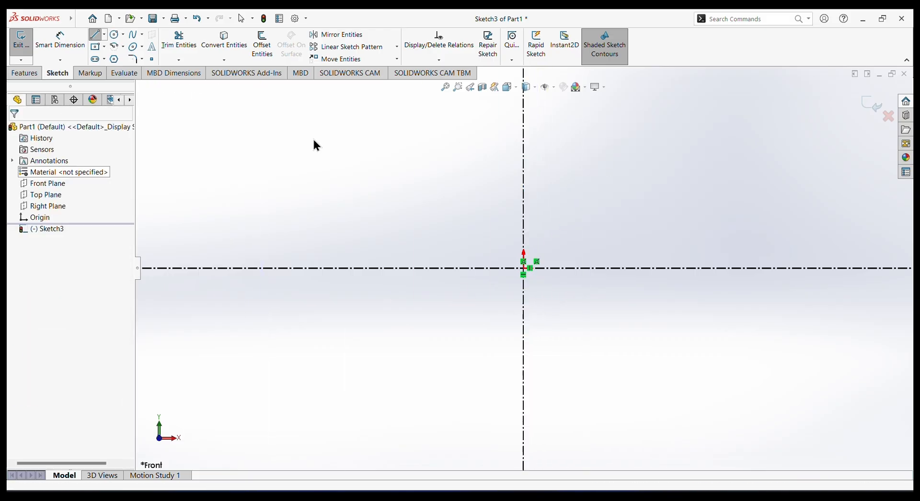
Sketch five connected stair steps rising toward the vertical centerline, starting on the horizontal centerline about 130 mm right of the origin, first riser about 14 mm.
{"action": "left_click", "coordinate": [98, 36]}
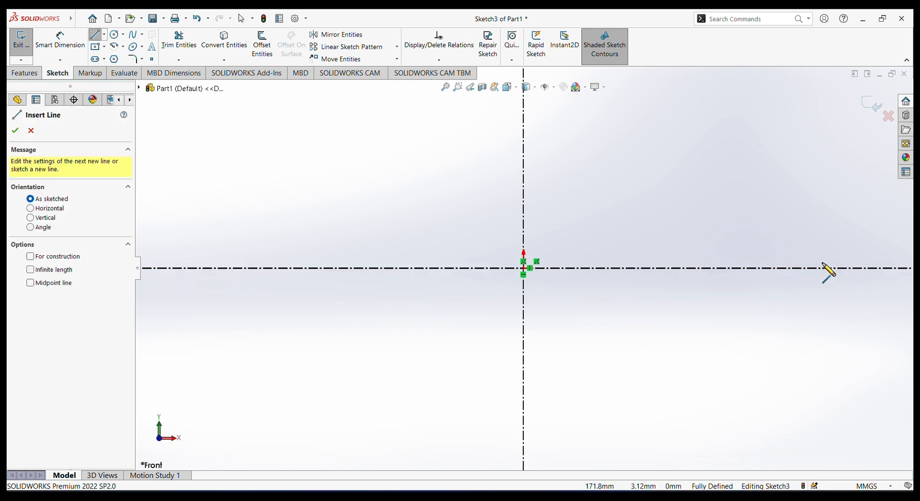
{"action": "left_click", "coordinate": [750, 268]}
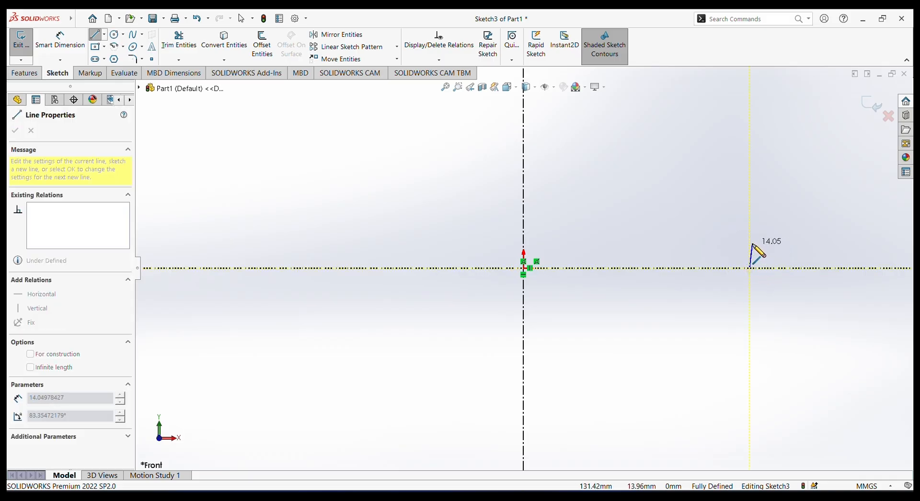
{"action": "left_click", "coordinate": [748, 246]}
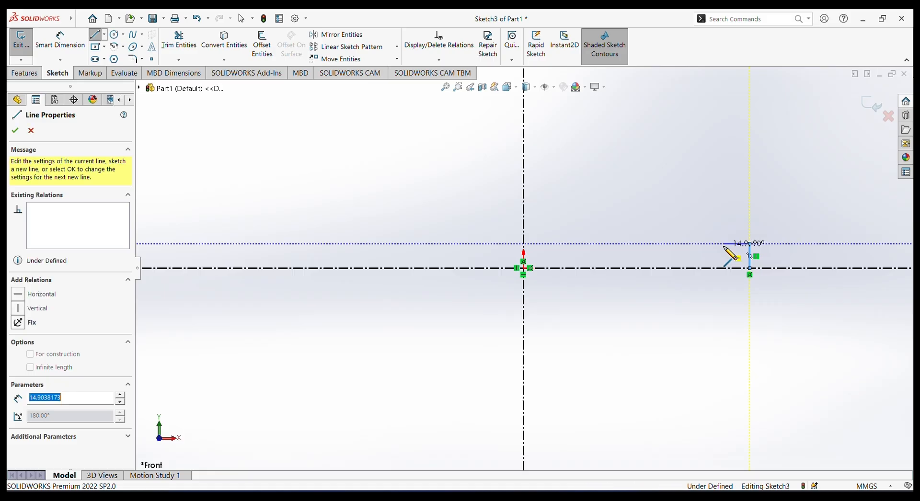
{"action": "left_click", "coordinate": [724, 244]}
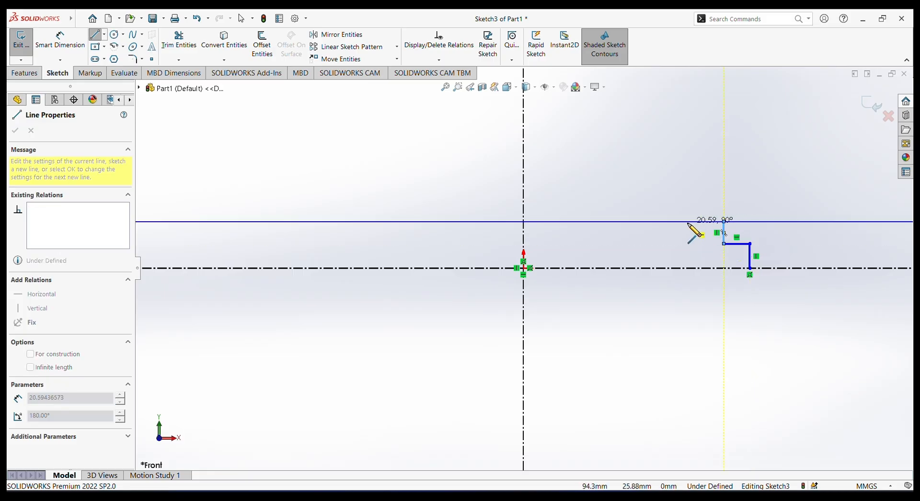
{"action": "left_click", "coordinate": [723, 222]}
{"action": "left_click", "coordinate": [695, 222]}
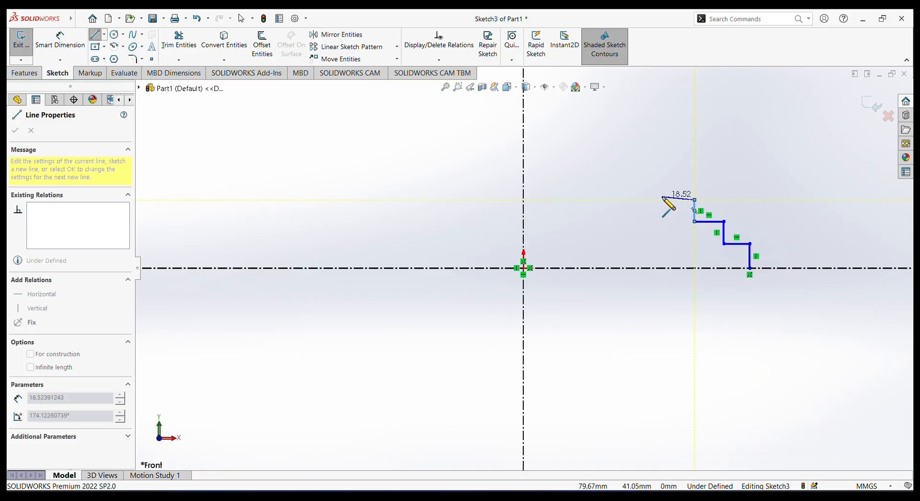
{"action": "left_click", "coordinate": [659, 200]}
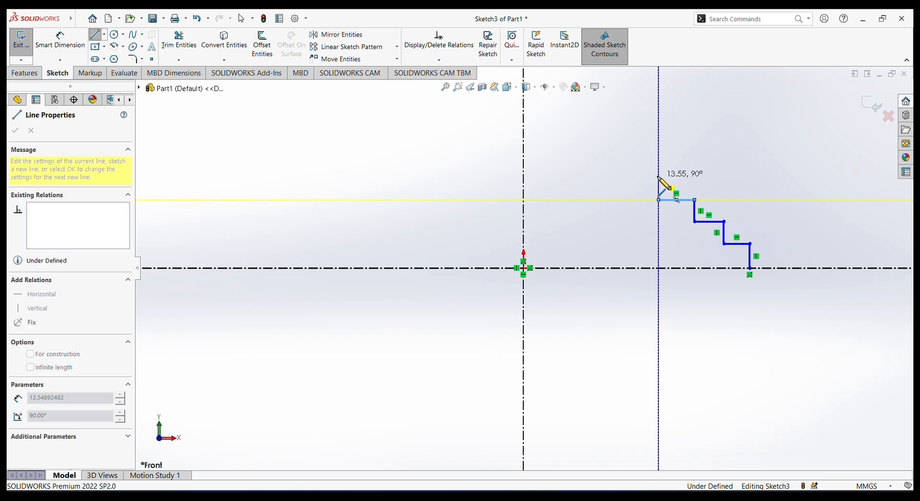
{"action": "left_click", "coordinate": [659, 177]}
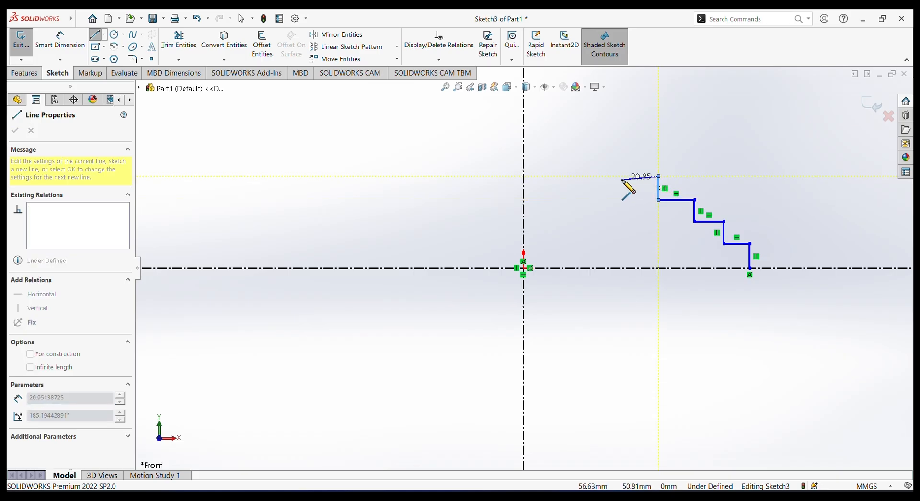
{"action": "left_click", "coordinate": [632, 154]}
{"action": "left_click", "coordinate": [597, 155]}
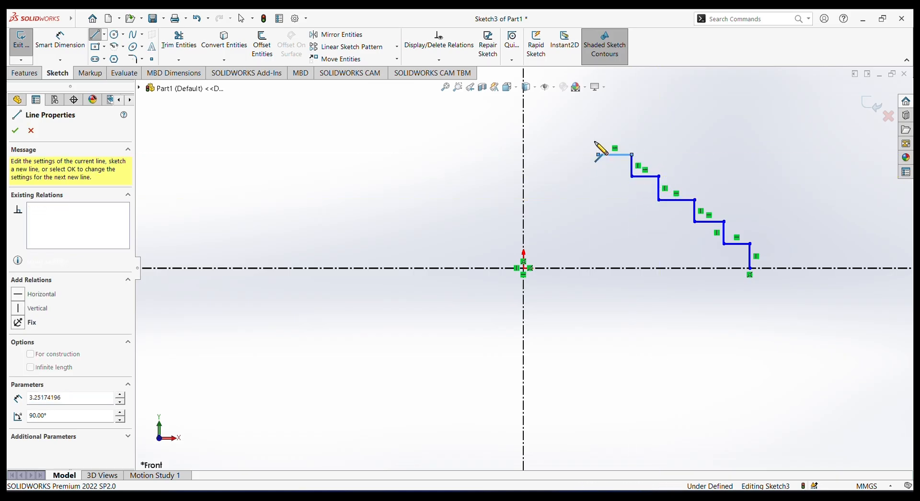
Continue the staircase profile with four more steps, ending on the vertical centerline about 109 mm above the origin.
{"action": "left_click", "coordinate": [598, 130]}
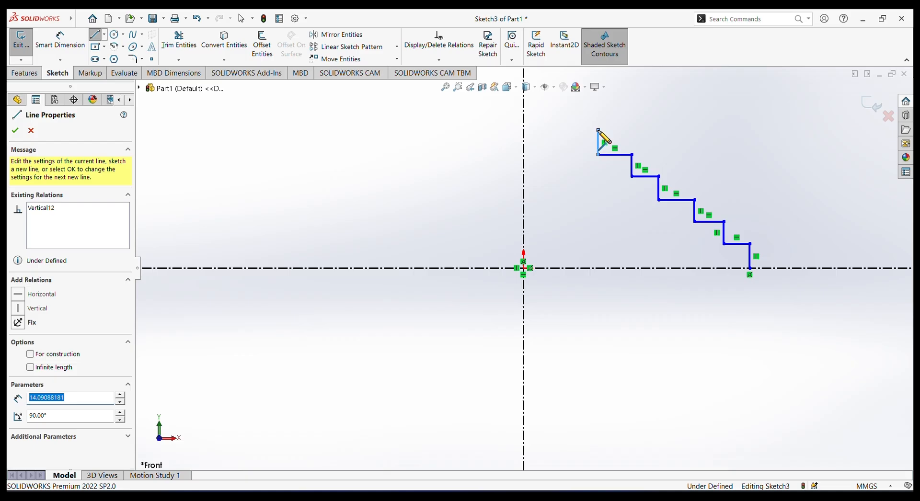
{"action": "left_click", "coordinate": [572, 130]}
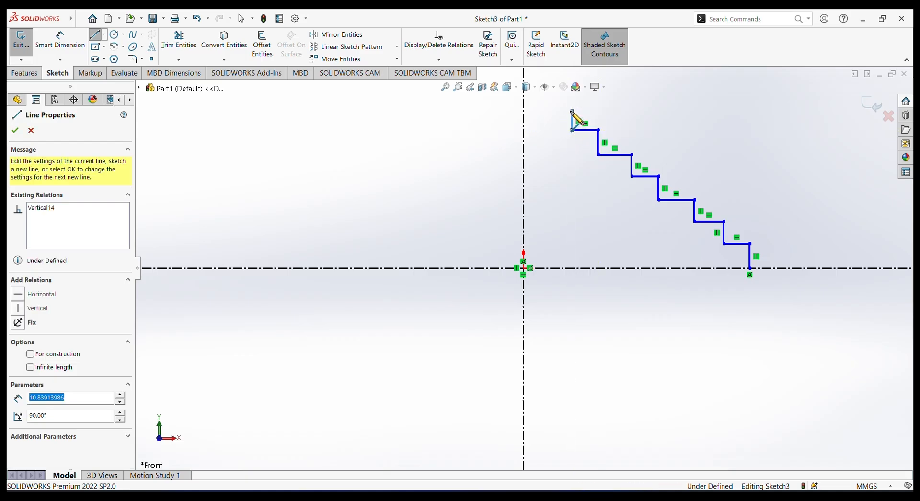
{"action": "left_click", "coordinate": [572, 111]}
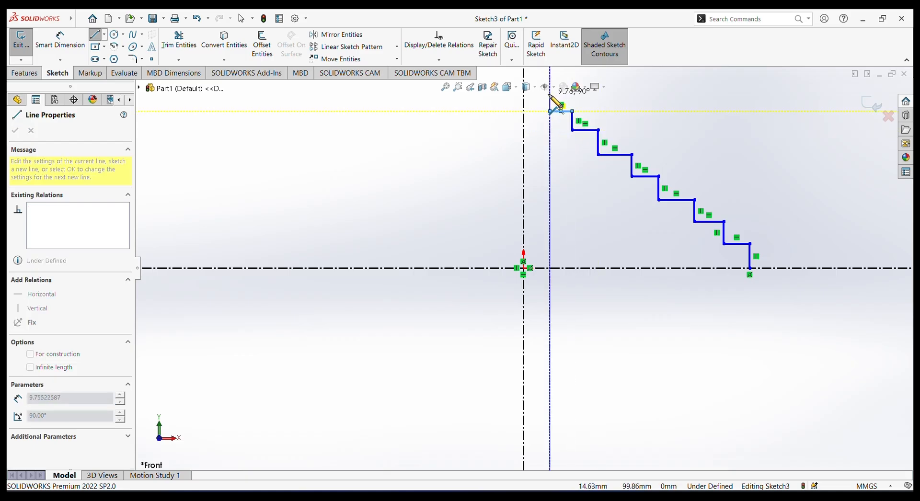
{"action": "left_click", "coordinate": [550, 111]}
{"action": "scroll", "coordinate": [551, 96], "scroll_direction": "up", "scroll_amount": 3}
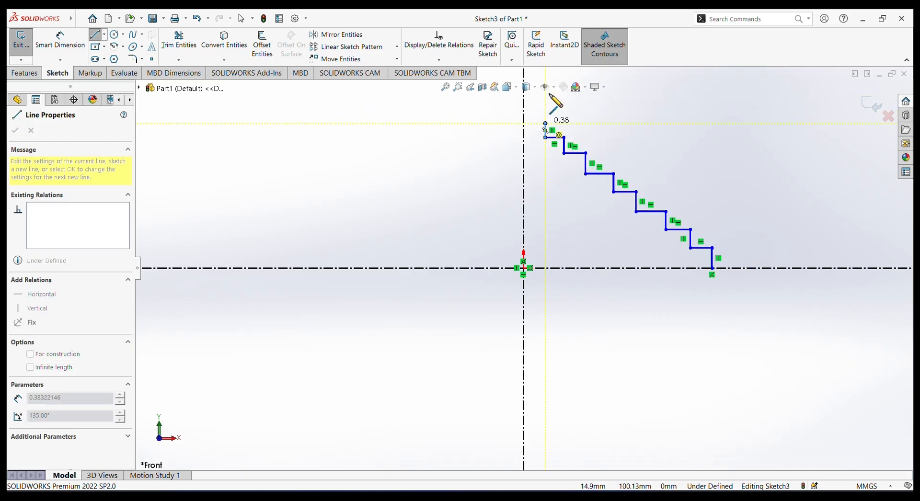
{"action": "left_click", "coordinate": [529, 147]}
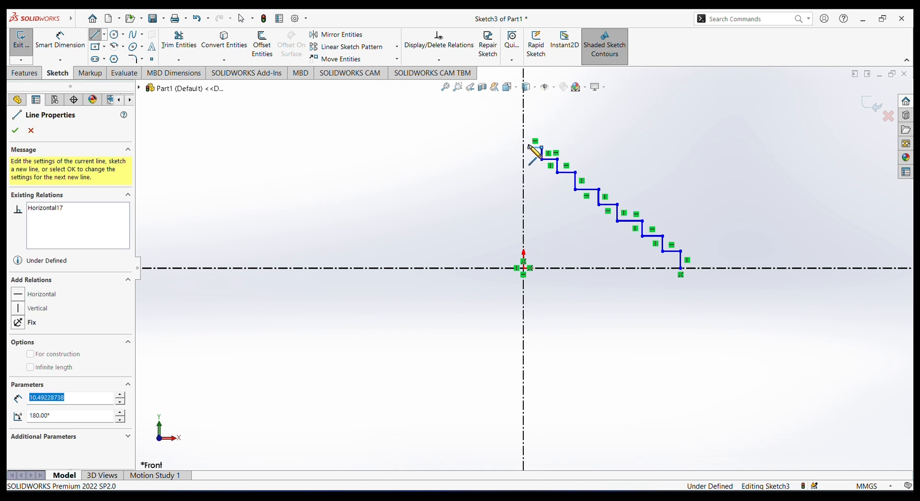
{"action": "left_click", "coordinate": [529, 135]}
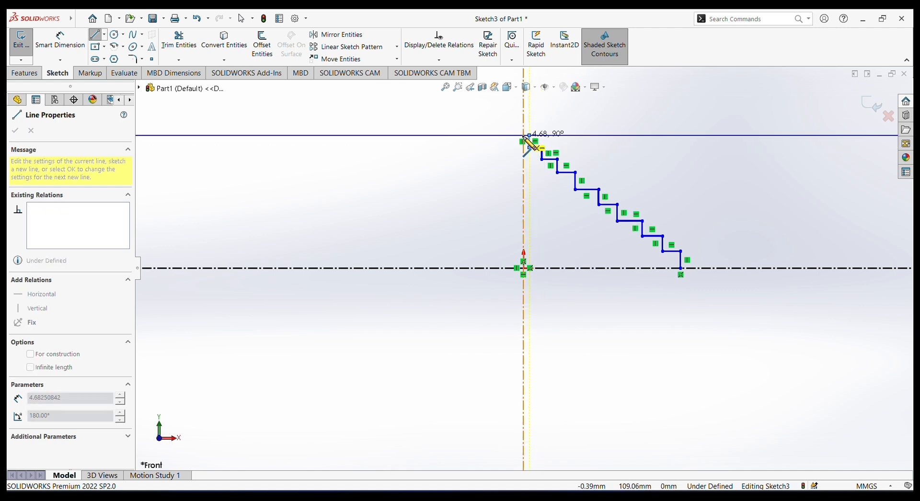
{"action": "right_click", "coordinate": [602, 142]}
{"action": "left_click", "coordinate": [622, 144]}
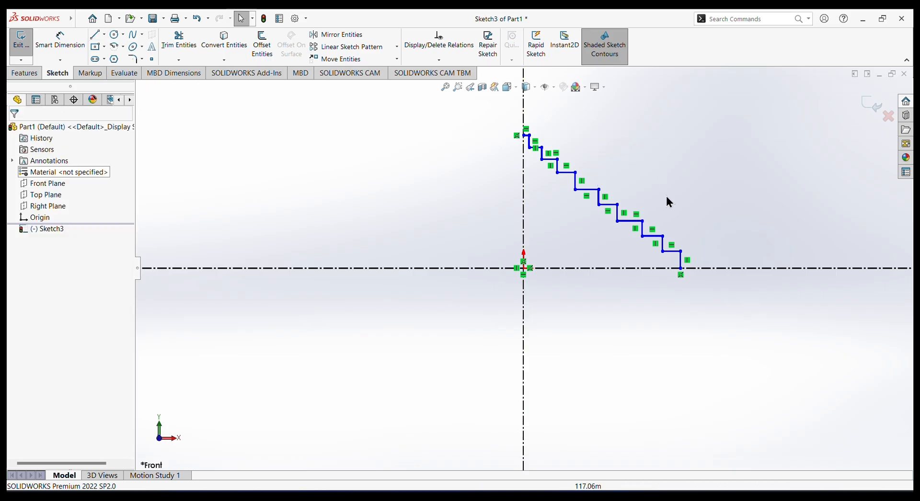
Dimension the lowest vertical riser of the staircase profile to 3 mm.
{"action": "scroll", "coordinate": [623, 212], "scroll_direction": "down", "scroll_amount": 3}
{"action": "scroll", "coordinate": [625, 212], "scroll_direction": "up", "scroll_amount": 1}
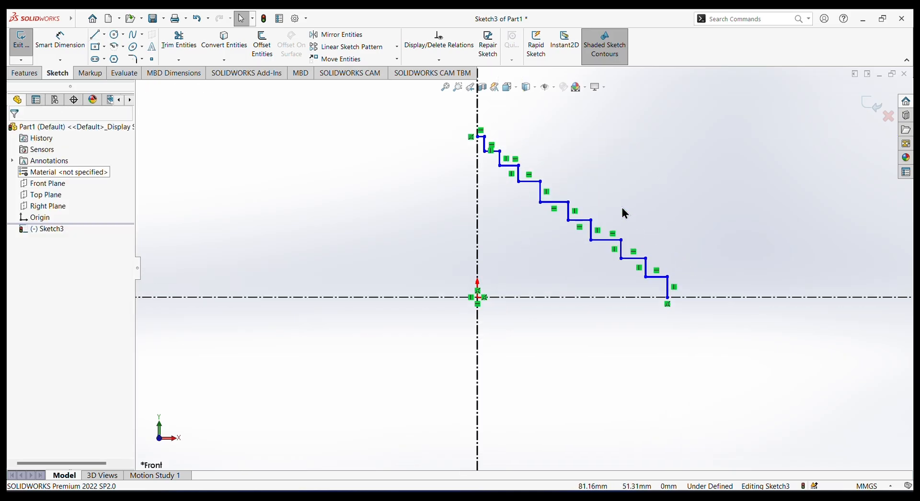
{"action": "left_click", "coordinate": [66, 32]}
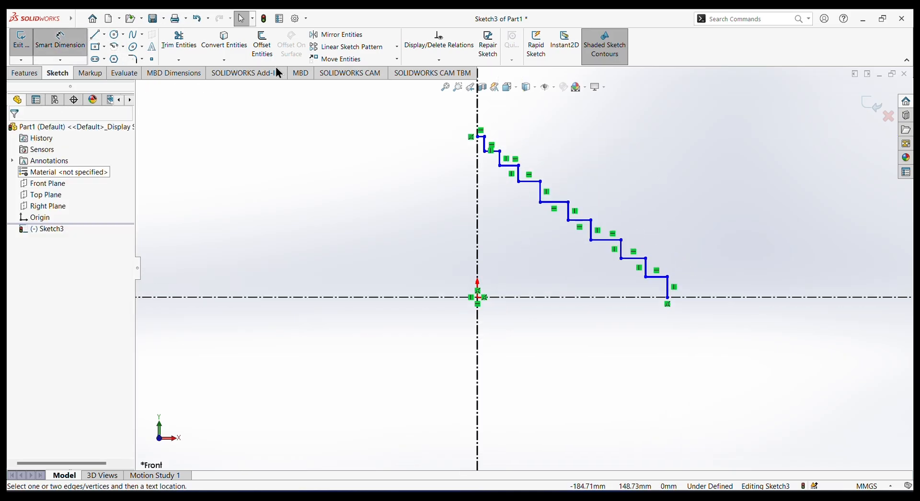
{"action": "left_click", "coordinate": [669, 290]}
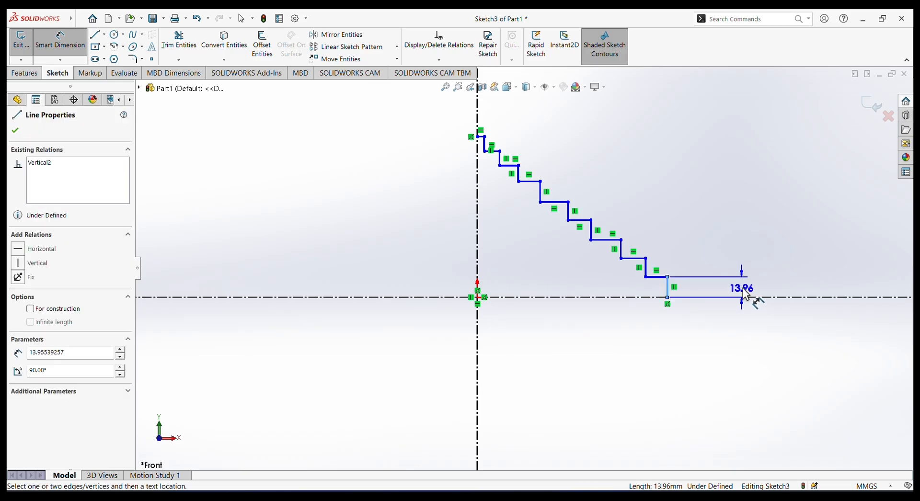
{"action": "left_click", "coordinate": [755, 286]}
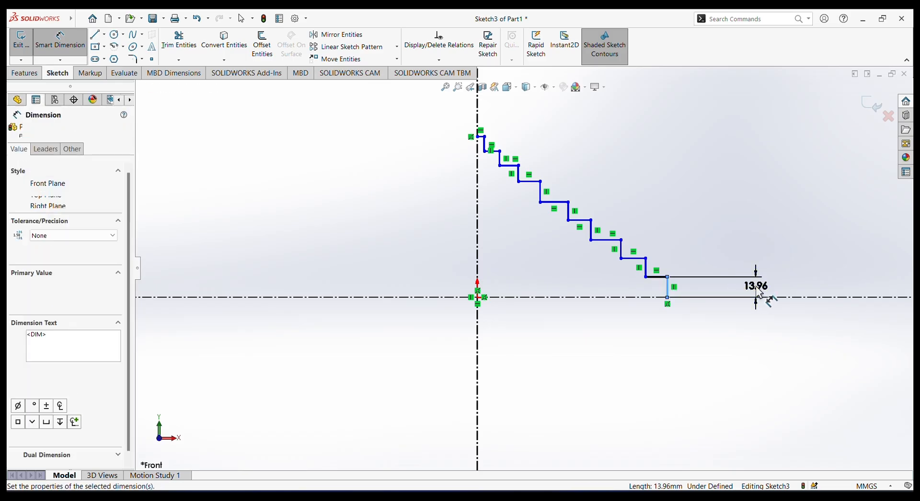
{"action": "type", "text": "3.00mm"}
{"action": "key", "text": "Return"}
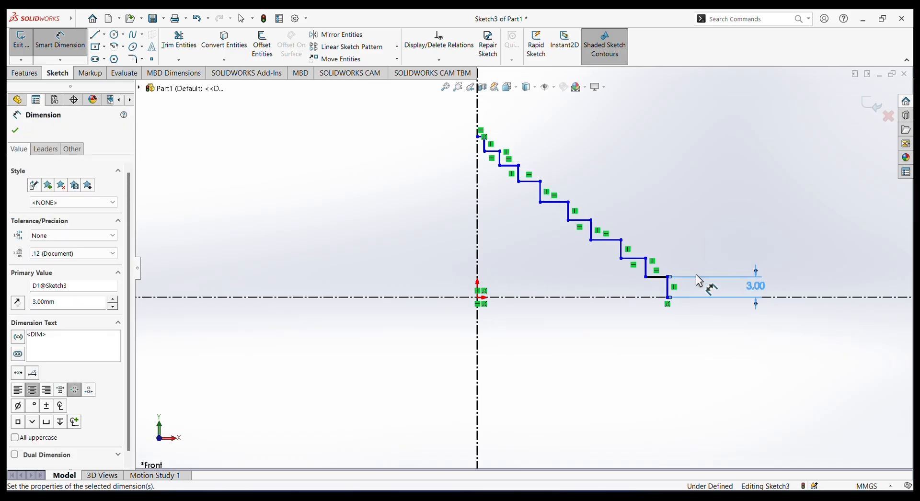
Dimension the lowest horizontal tread and the second vertical riser to 3 mm each.
{"action": "left_click", "coordinate": [663, 278]}
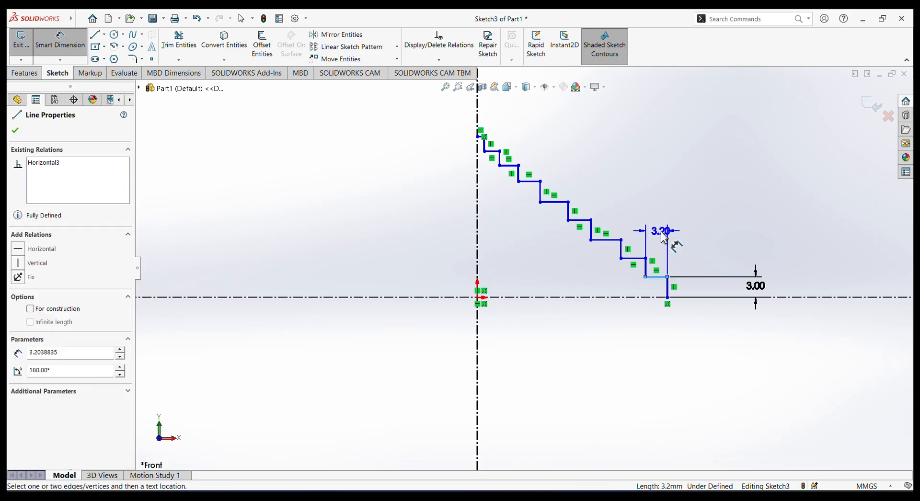
{"action": "left_click", "coordinate": [664, 237]}
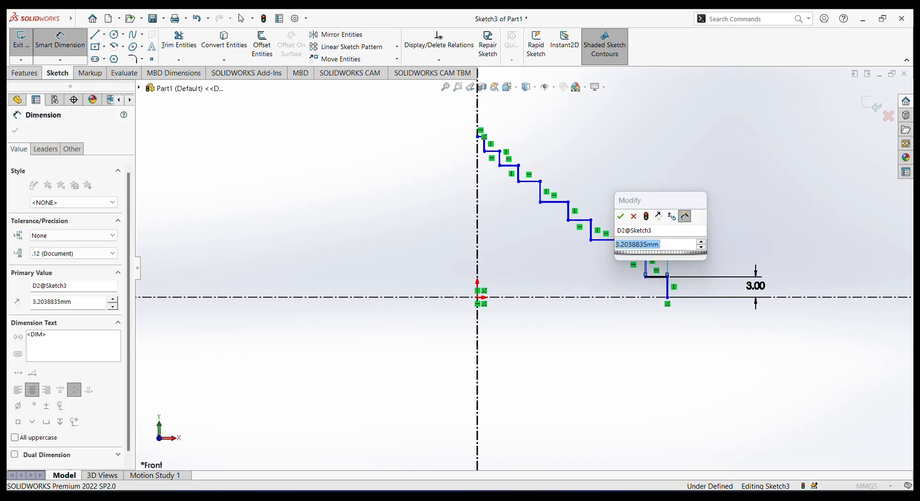
{"action": "key", "text": "Return"}
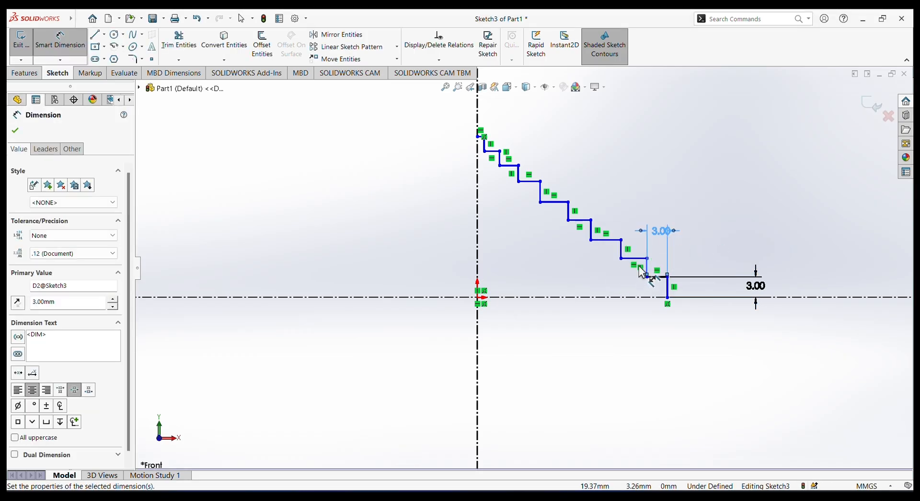
{"action": "left_click", "coordinate": [647, 271]}
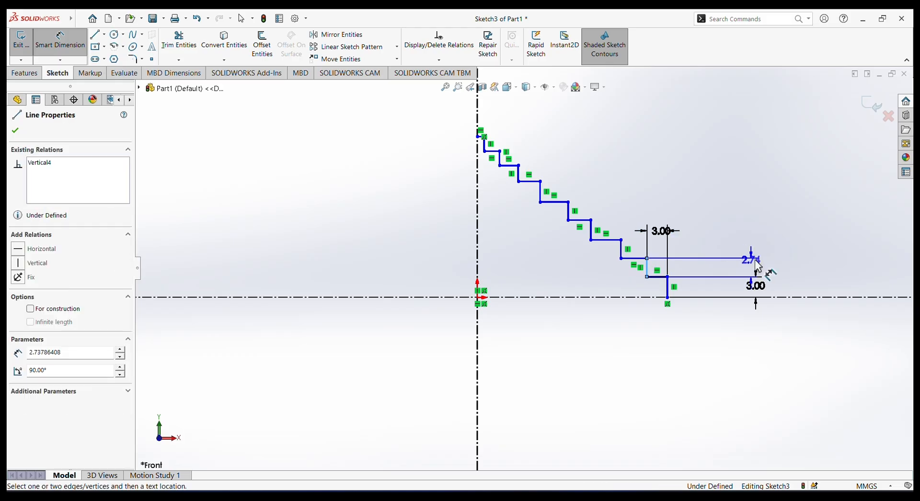
{"action": "left_click", "coordinate": [765, 266]}
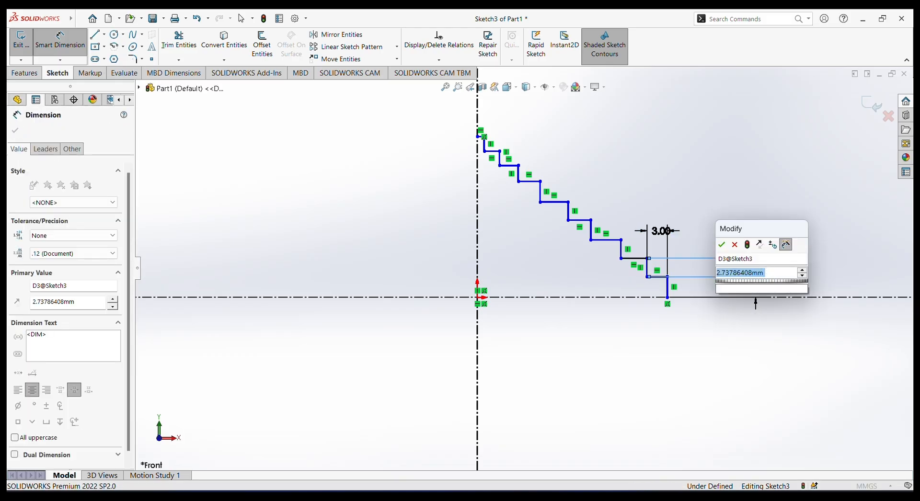
{"action": "key", "text": "Return"}
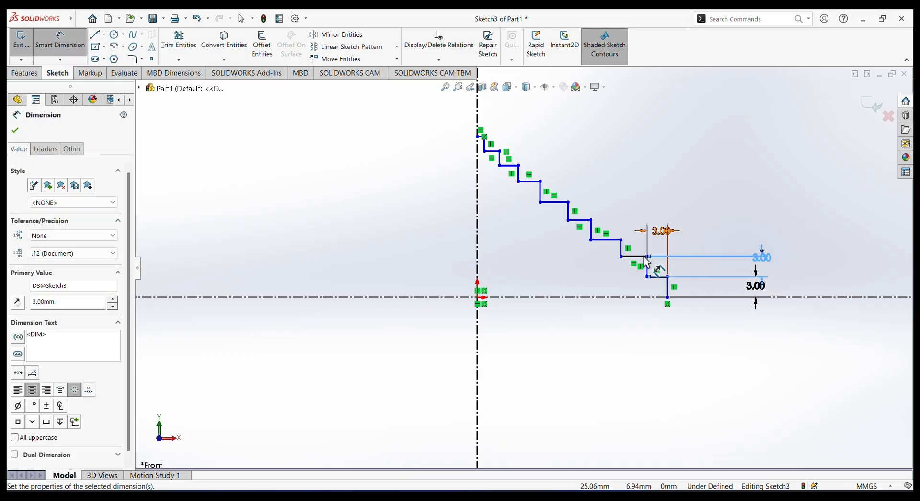
Dimension the second-lowest horizontal tread of the staircase profile to 3 mm.
{"action": "left_click", "coordinate": [643, 257]}
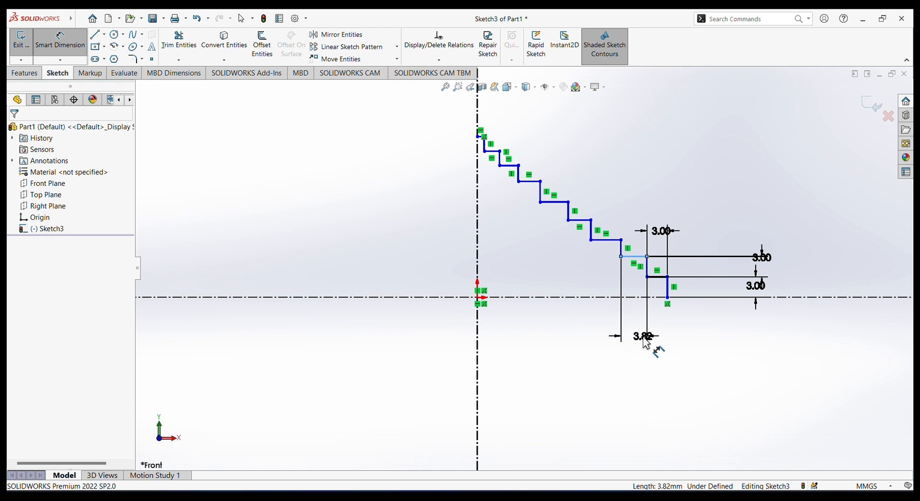
{"action": "left_click", "coordinate": [647, 342]}
{"action": "type", "text": "3.00mm"}
{"action": "key", "text": "Return"}
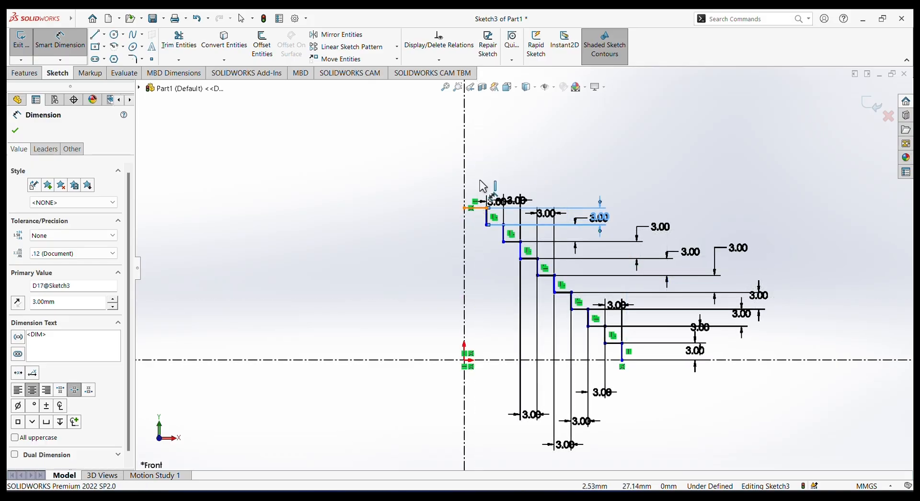
Dimension the topmost tread, which ends on the vertical centerline, to 3 mm.
{"action": "left_click", "coordinate": [477, 208]}
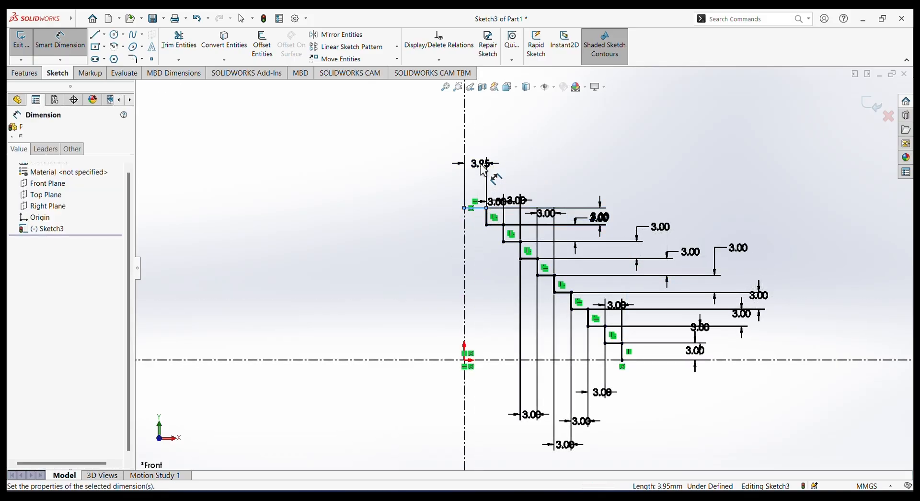
{"action": "left_click", "coordinate": [484, 168]}
{"action": "type", "text": "3.00mm"}
{"action": "key", "text": "Return"}
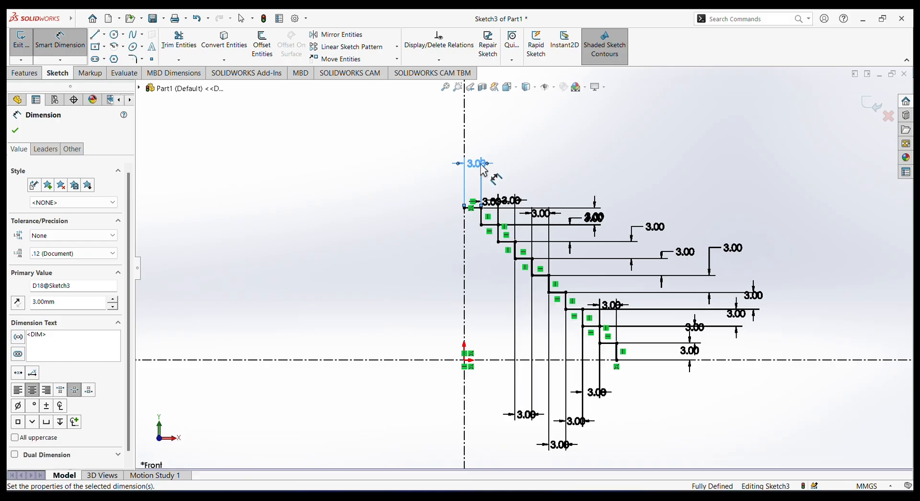
Add driven dimensions from the origin to the staircase's lower end for overall width and to its upper end for overall height.
{"action": "left_click", "coordinate": [466, 363]}
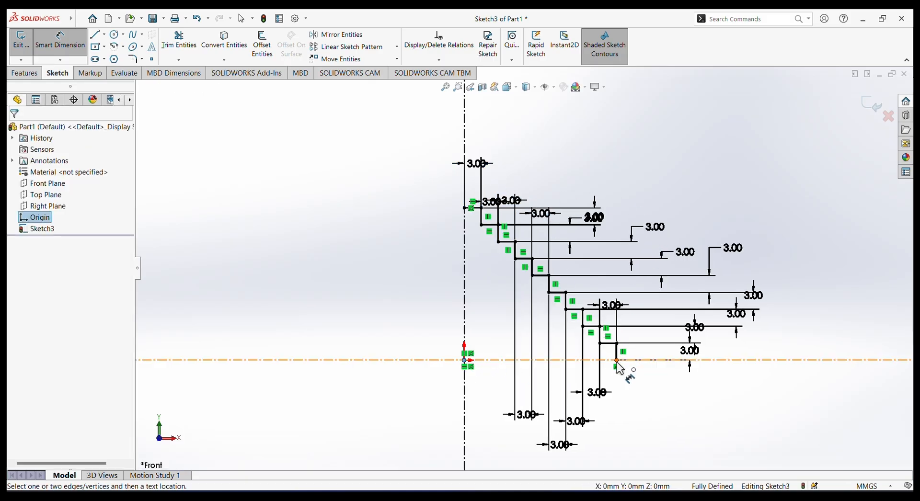
{"action": "left_click", "coordinate": [616, 360]}
{"action": "left_click", "coordinate": [519, 442]}
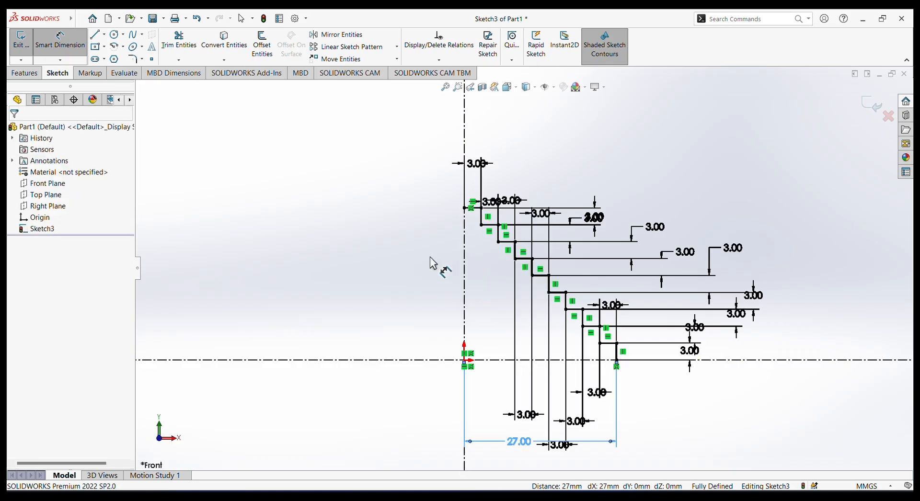
{"action": "left_click", "coordinate": [464, 362]}
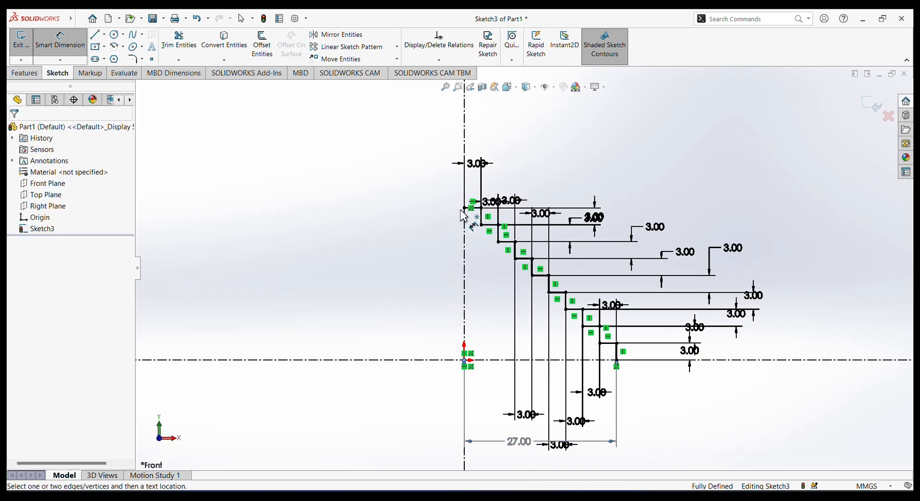
{"action": "left_click", "coordinate": [464, 208]}
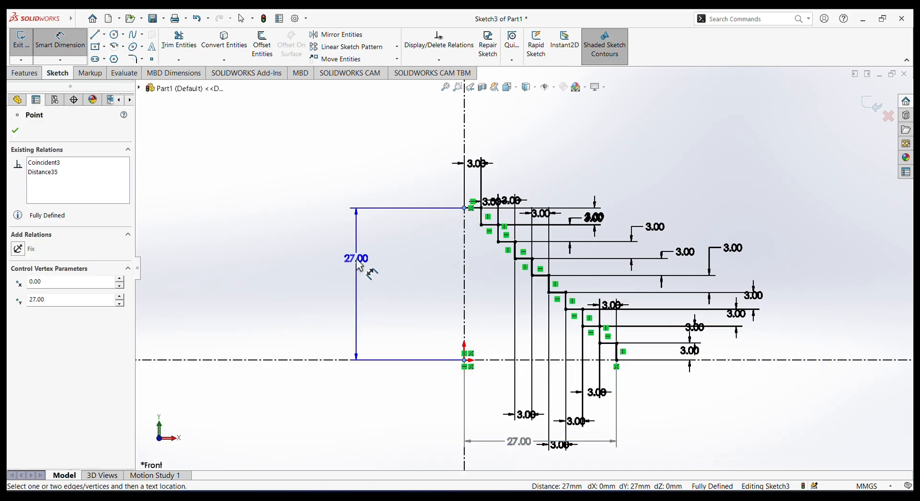
{"action": "left_click", "coordinate": [357, 261]}
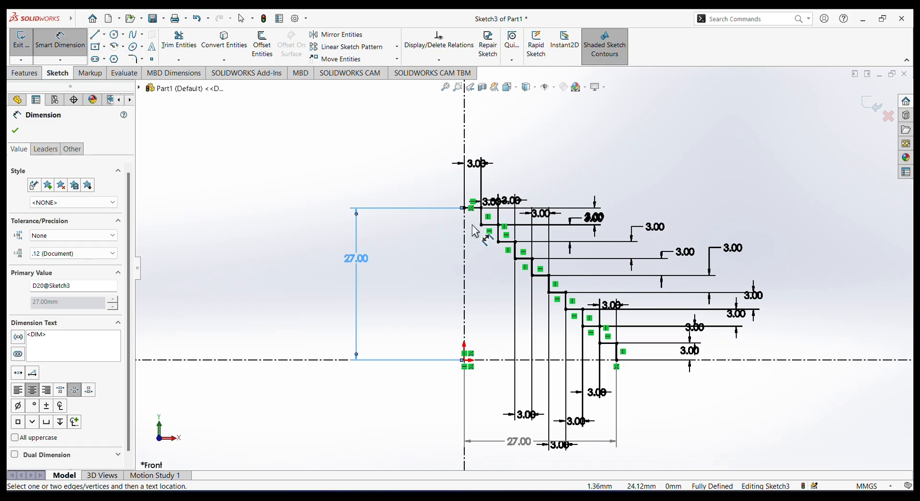
{"action": "left_click", "coordinate": [14, 131]}
Draw lines from the staircase's lower end: about 27 mm outward along the horizontal centerline, about 51 mm up, and back to the vertical centerline.
{"action": "left_click", "coordinate": [92, 38]}
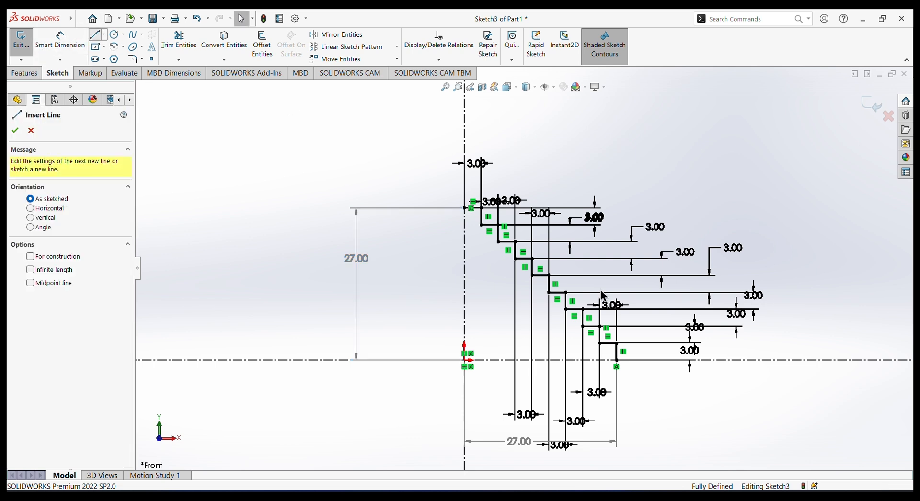
{"action": "left_click", "coordinate": [617, 360]}
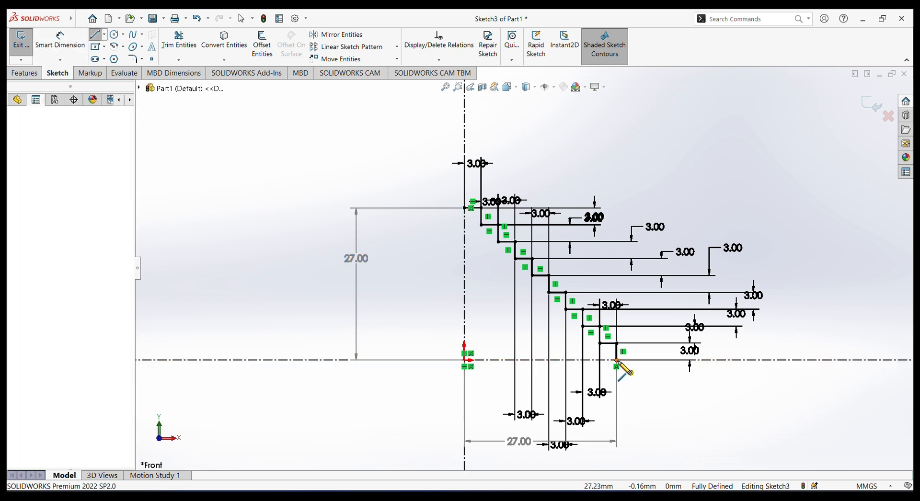
{"action": "left_click", "coordinate": [768, 360]}
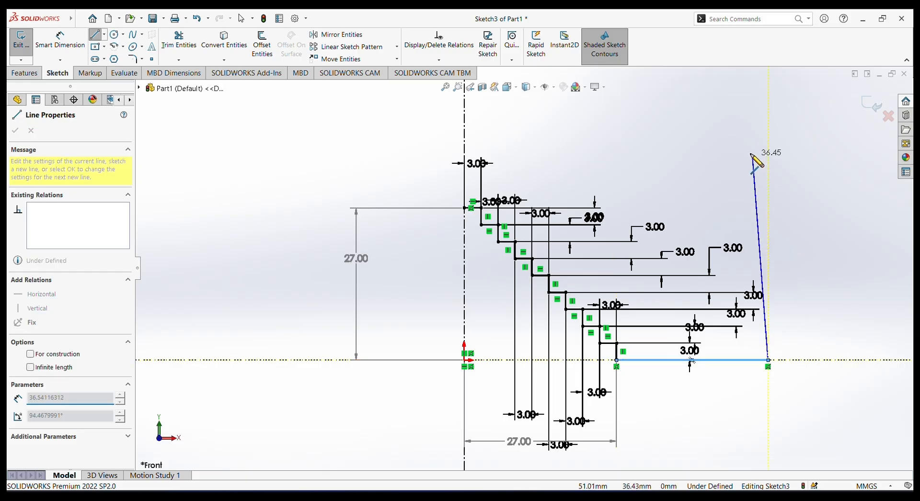
{"action": "left_click", "coordinate": [768, 72]}
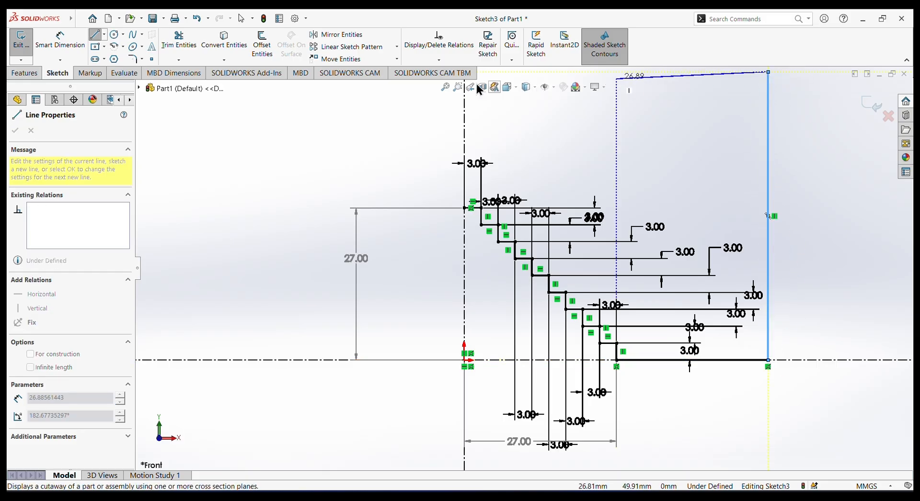
{"action": "scroll", "coordinate": [611, 163], "scroll_direction": "up", "scroll_amount": 2}
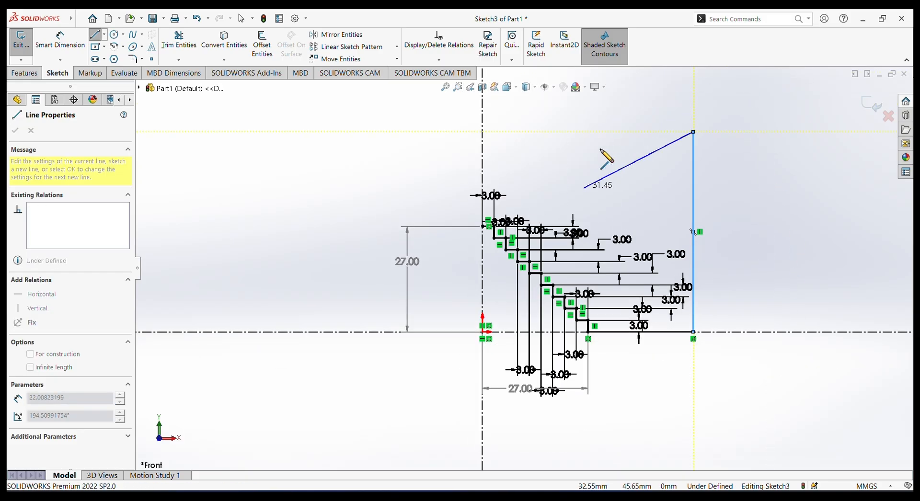
{"action": "left_click", "coordinate": [482, 132]}
{"action": "right_click", "coordinate": [742, 147]}
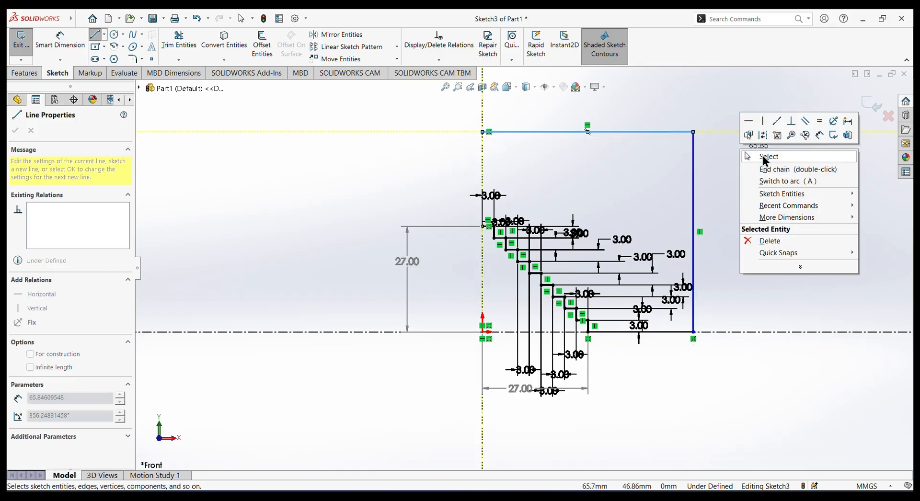
{"action": "left_click", "coordinate": [764, 156]}
Dimension the short base line on the horizontal centerline, outside the staircase, to 12 mm.
{"action": "key", "text": "f"}
{"action": "left_click", "coordinate": [51, 52]}
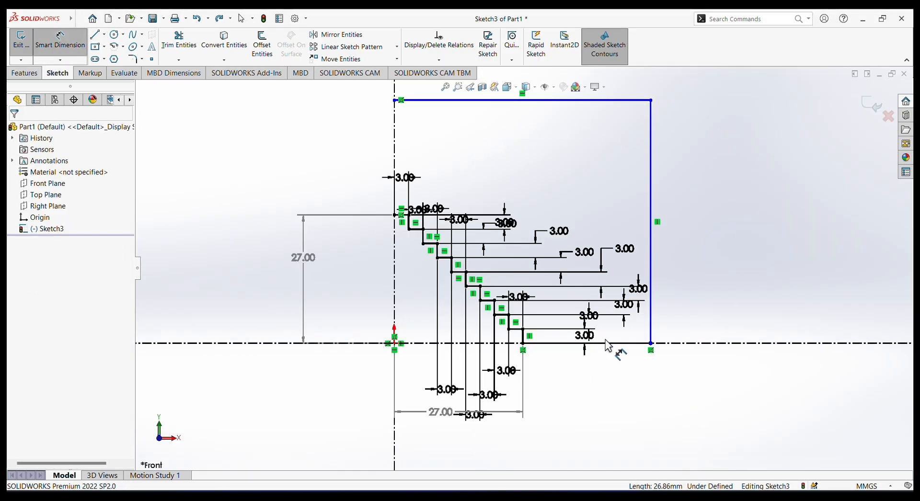
{"action": "left_click", "coordinate": [616, 402]}
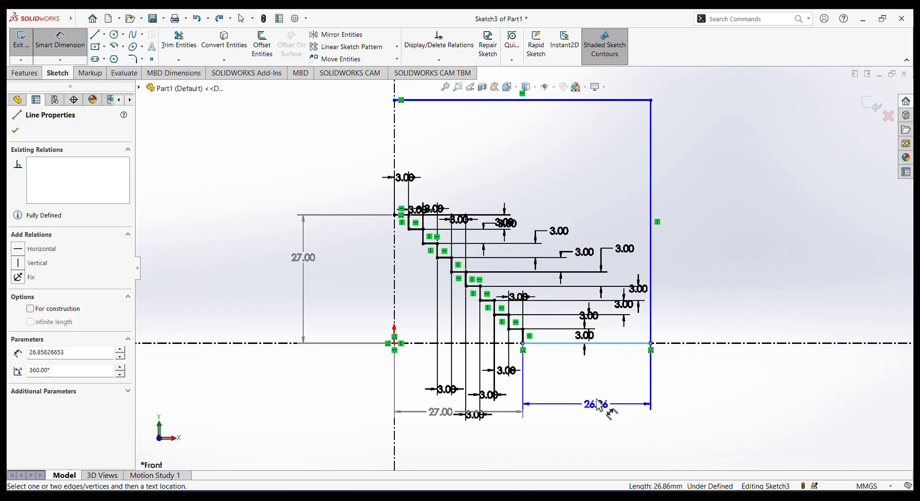
{"action": "left_click", "coordinate": [603, 401]}
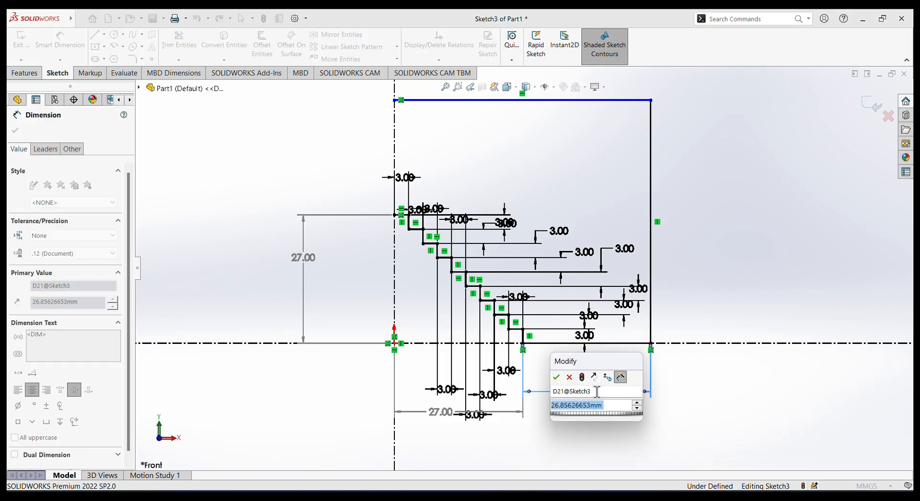
{"action": "type", "text": "12"}
{"action": "key", "text": "Return"}
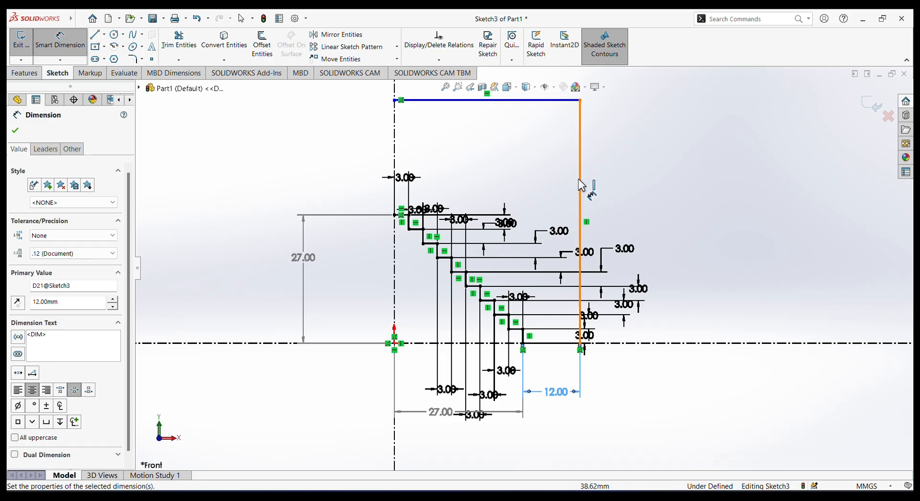
Dimension the outer vertical line of the profile to 70 mm.
{"action": "left_click", "coordinate": [581, 185]}
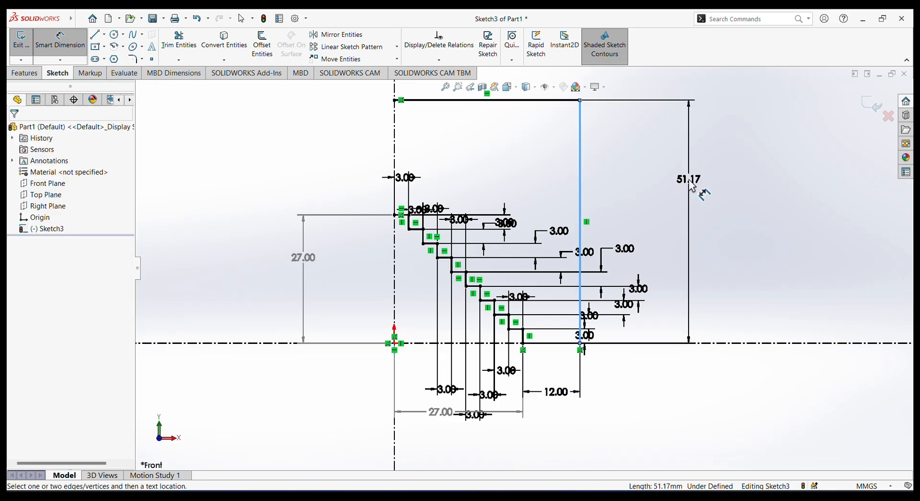
{"action": "left_click", "coordinate": [689, 181]}
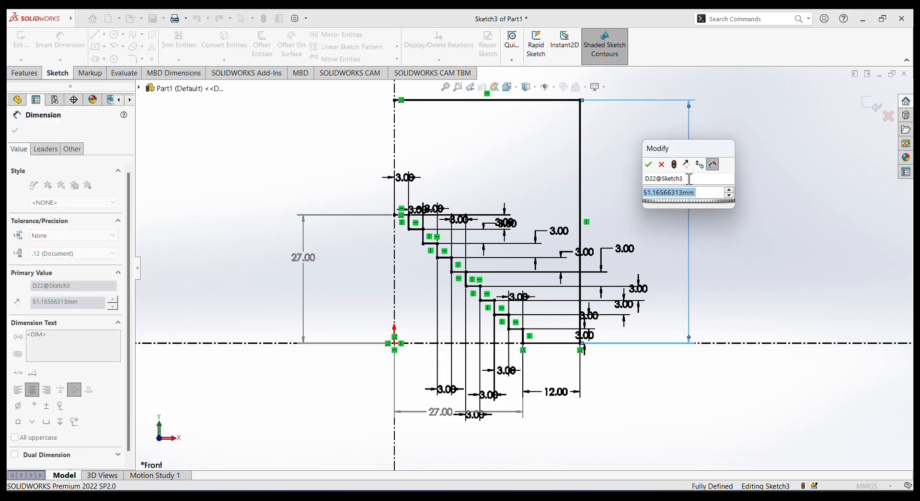
{"action": "type", "text": "70"}
{"action": "key", "text": "Return"}
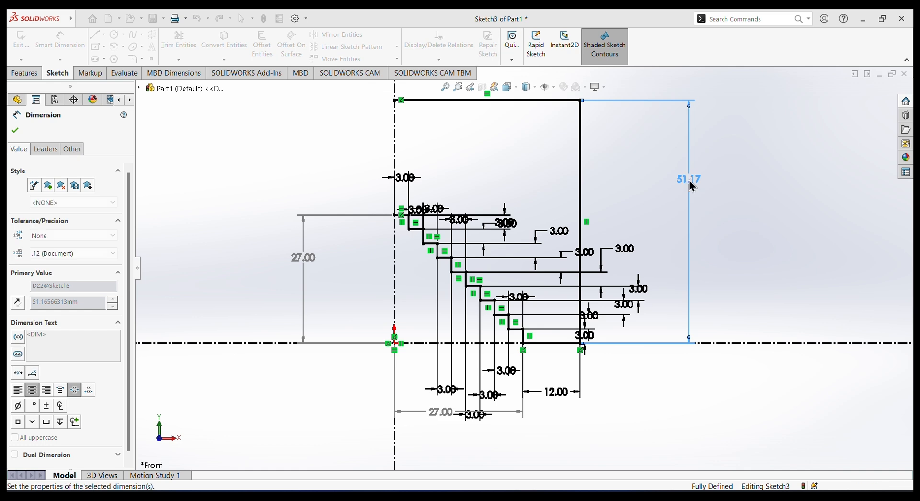
Add a driven dimension for the length of the profile's uppermost horizontal line.
{"action": "scroll", "coordinate": [658, 188], "scroll_direction": "up", "scroll_amount": 4}
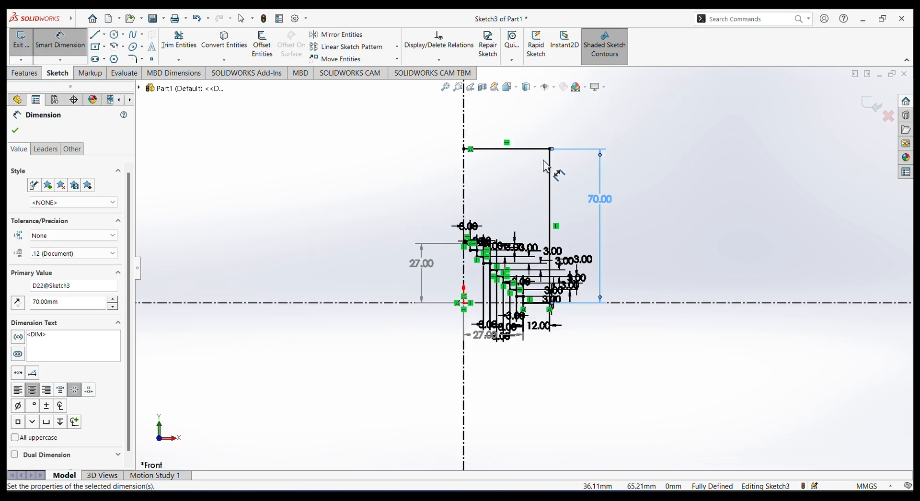
{"action": "scroll", "coordinate": [505, 157], "scroll_direction": "down", "scroll_amount": 2}
{"action": "left_click", "coordinate": [508, 172]}
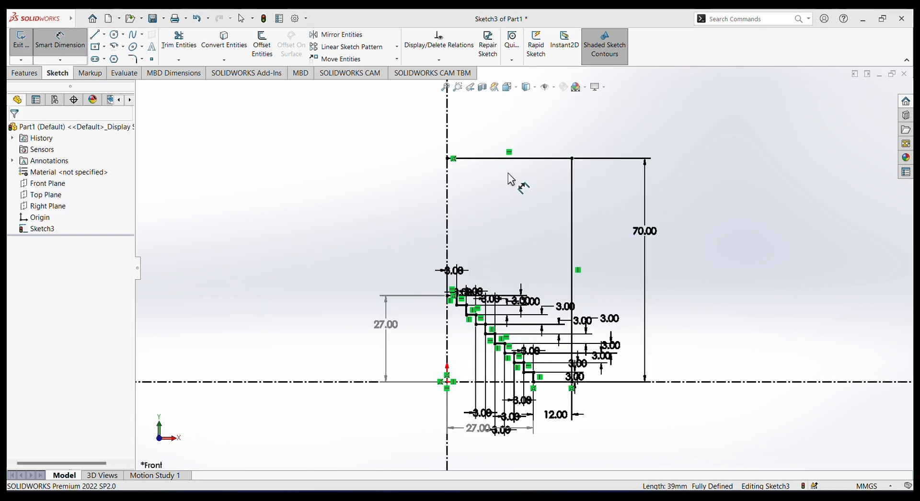
{"action": "left_click", "coordinate": [514, 161]}
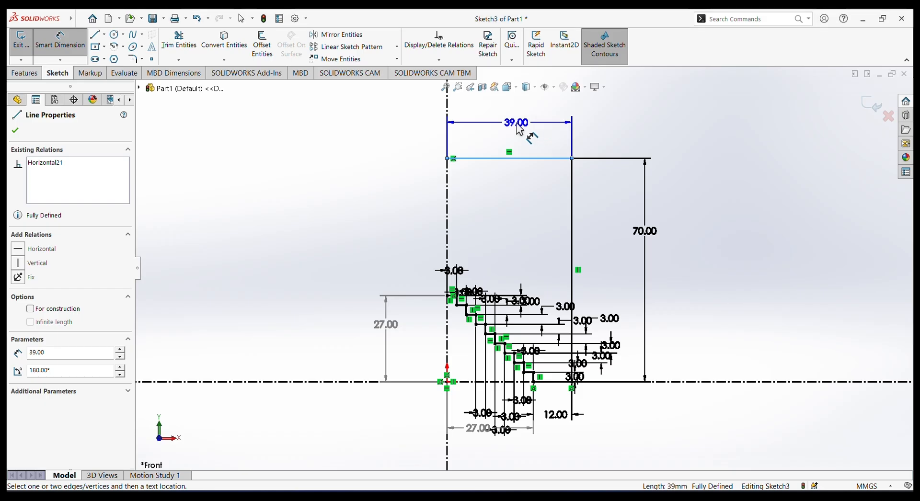
{"action": "left_click", "coordinate": [576, 122]}
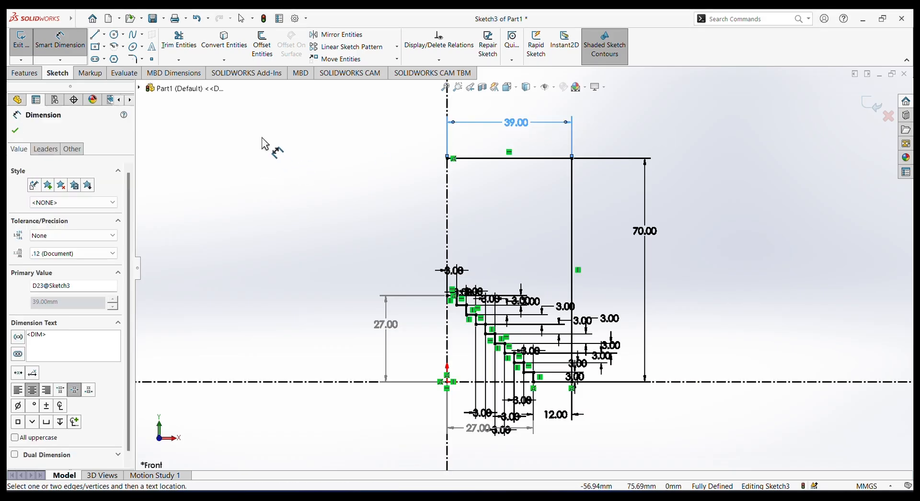
{"action": "left_click", "coordinate": [15, 131]}
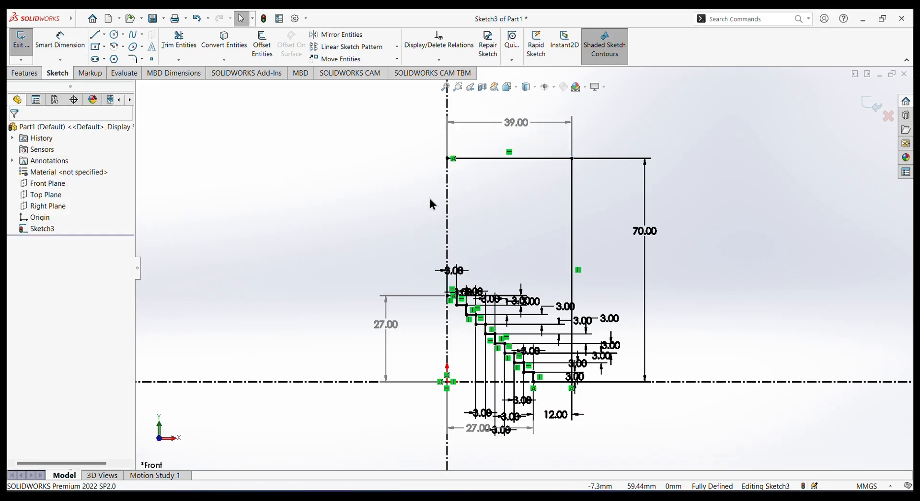
Mirror the three outer lines and all staircase lines about the vertical centerline, keeping the originals.
{"action": "left_click", "coordinate": [346, 38]}
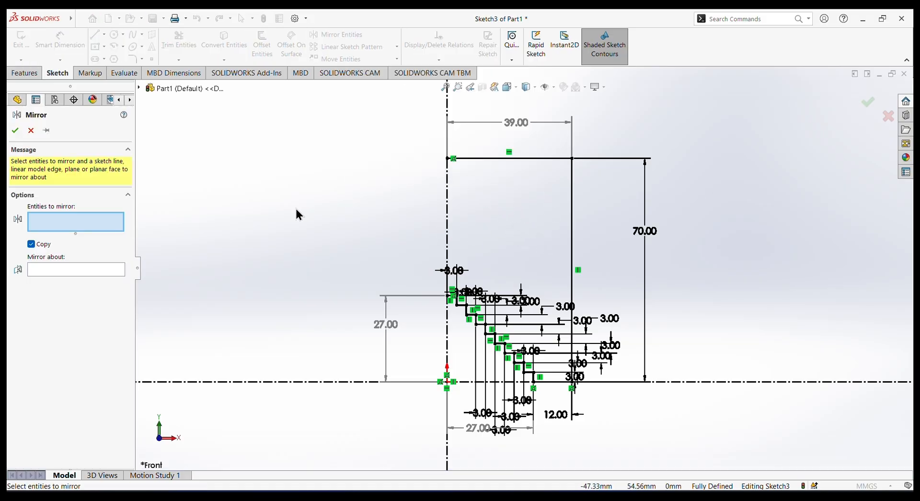
{"action": "left_click", "coordinate": [496, 159]}
{"action": "left_click", "coordinate": [571, 206]}
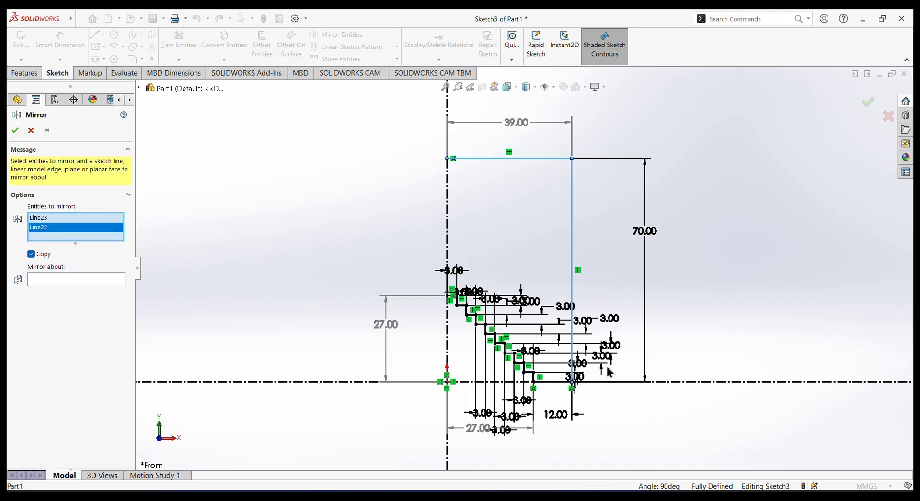
{"action": "left_click", "coordinate": [556, 381]}
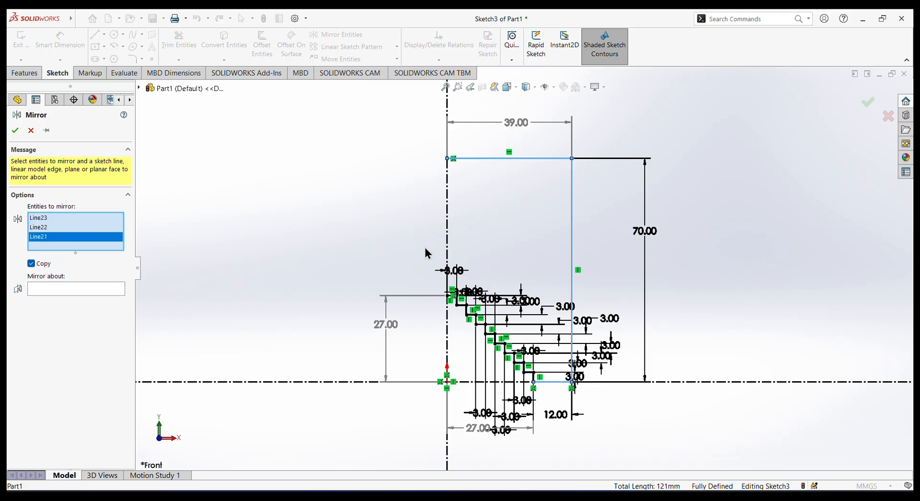
{"action": "left_click_drag", "start_coordinate": [523, 374], "coordinate": [537, 382]}
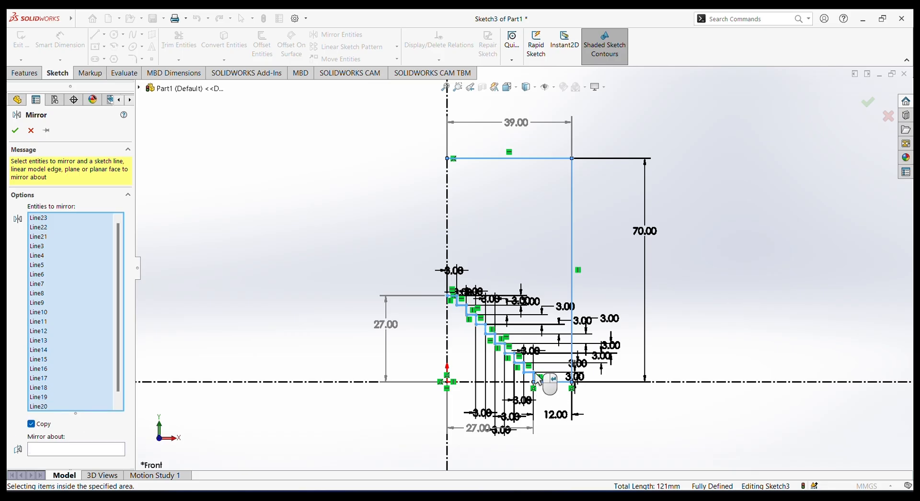
{"action": "left_click", "coordinate": [66, 449]}
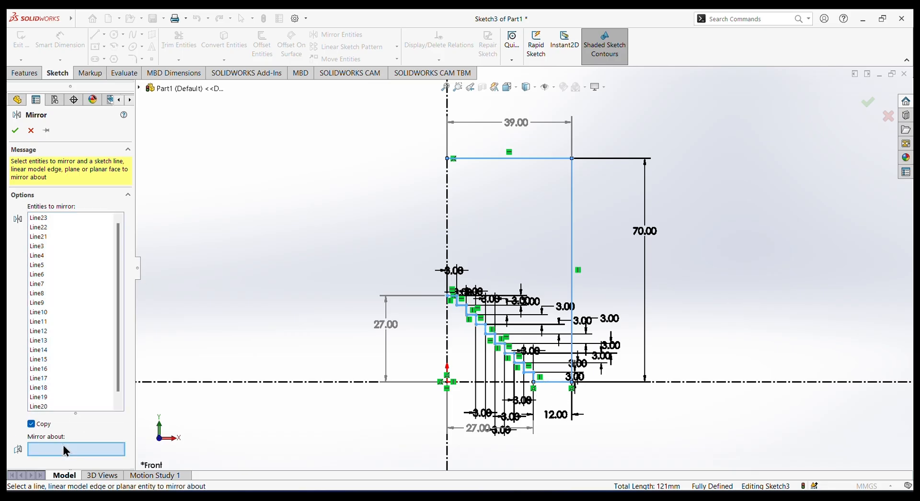
{"action": "left_click", "coordinate": [448, 229]}
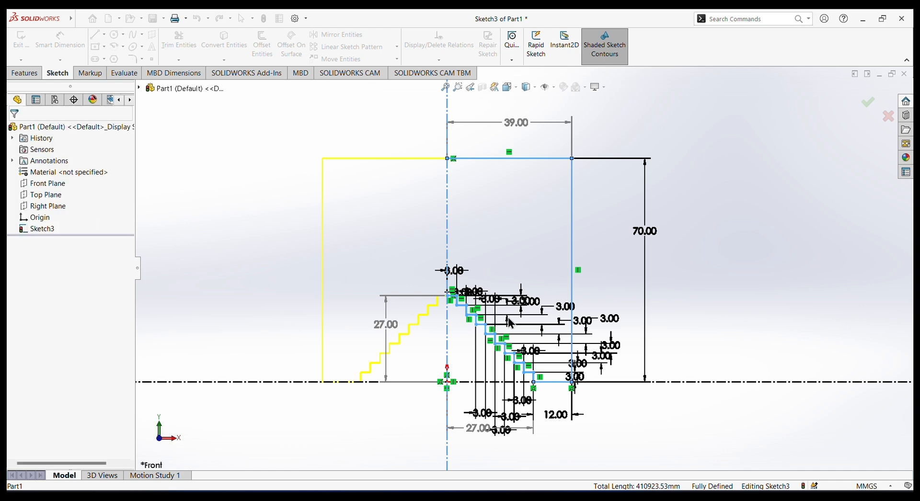
{"action": "scroll", "coordinate": [430, 295], "scroll_direction": "down", "scroll_amount": 2}
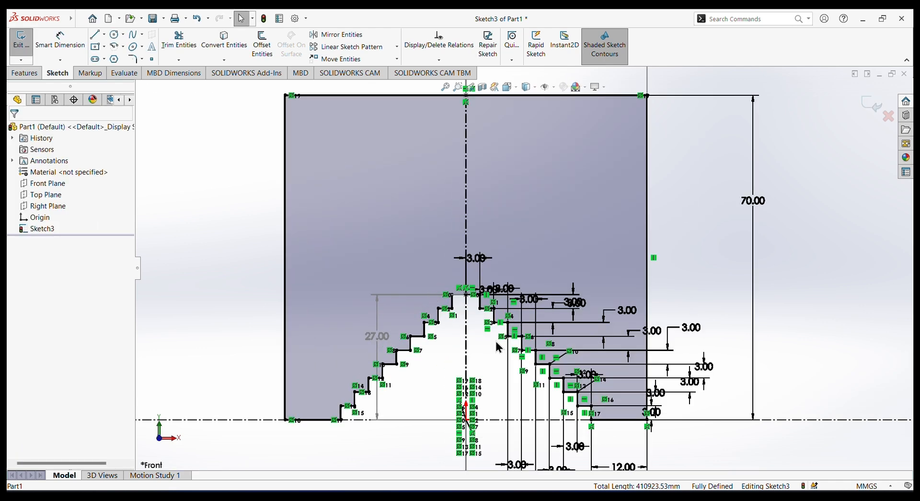
{"action": "scroll", "coordinate": [498, 348], "scroll_direction": "up", "scroll_amount": 2}
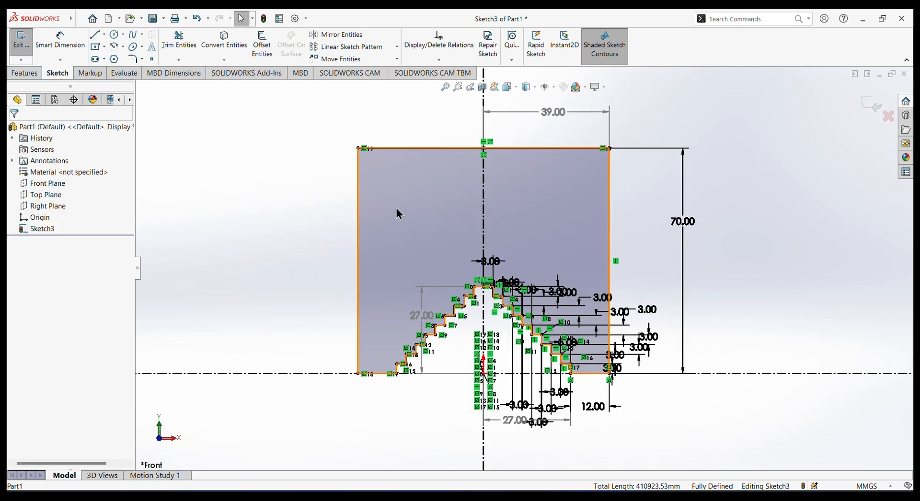
Extrude the closed stepped profile as a blind boss to a depth of 24 mm.
{"action": "left_click", "coordinate": [25, 73]}
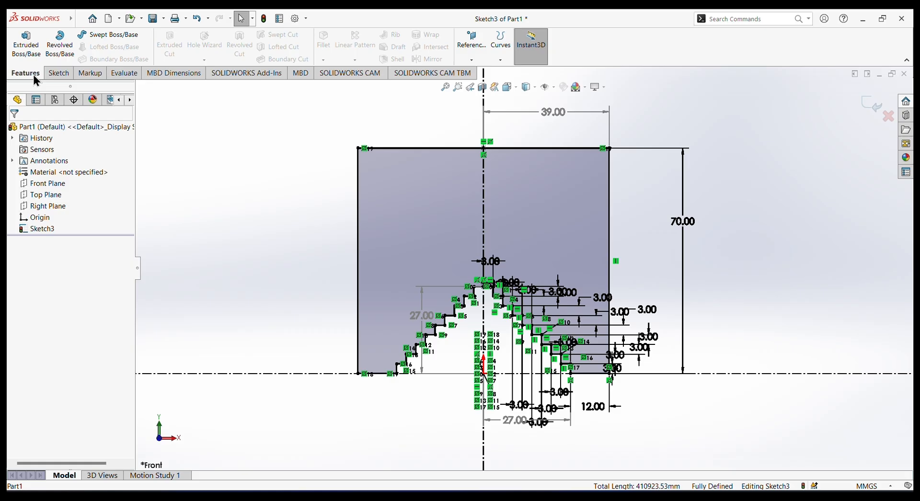
{"action": "left_click", "coordinate": [41, 47]}
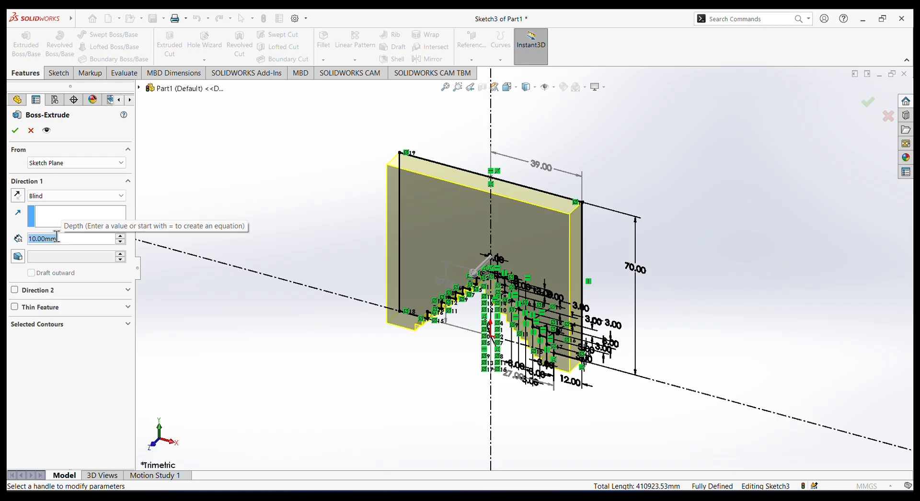
{"action": "type", "text": "24"}
{"action": "key", "text": "Return"}
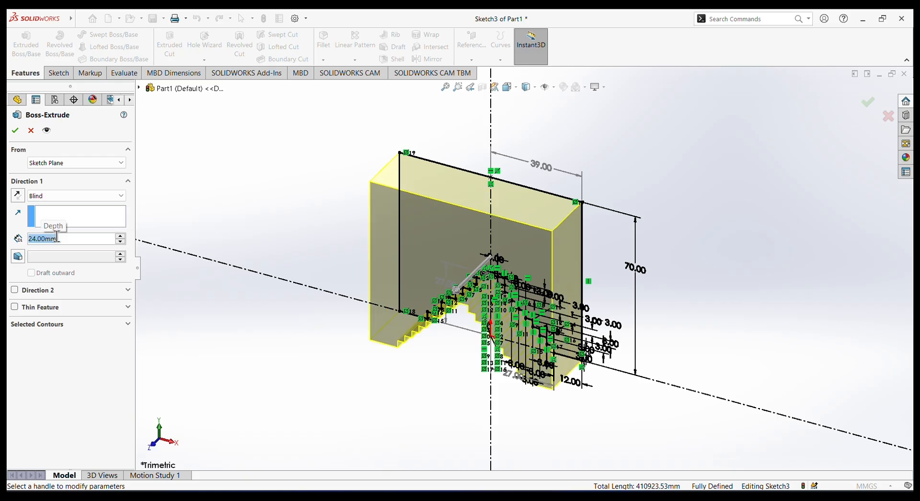
{"action": "left_click", "coordinate": [16, 131]}
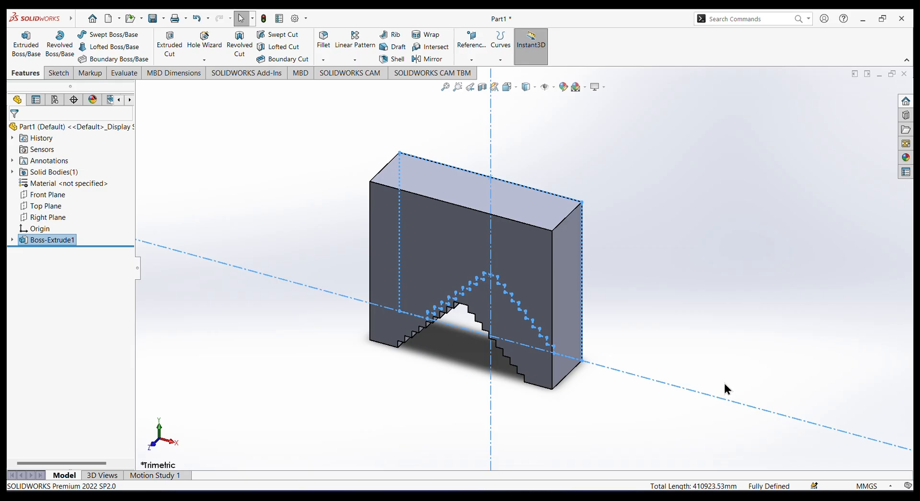
{"action": "left_click", "coordinate": [663, 270]}
Start a sketch on the block's top face and draw a circle about 12.2 mm in radius, centred just inside the left short edge.
{"action": "mouse_move", "coordinate": [589, 426]}
{"action": "middle_mouse_down"}
{"action": "mouse_move", "coordinate": [589, 374]}
{"action": "mouse_move", "coordinate": [568, 307]}
{"action": "mouse_move", "coordinate": [620, 270]}
{"action": "mouse_move", "coordinate": [581, 289]}
{"action": "mouse_move", "coordinate": [608, 343]}
{"action": "mouse_move", "coordinate": [581, 319]}
{"action": "mouse_move", "coordinate": [547, 322]}
{"action": "middle_mouse_up"}
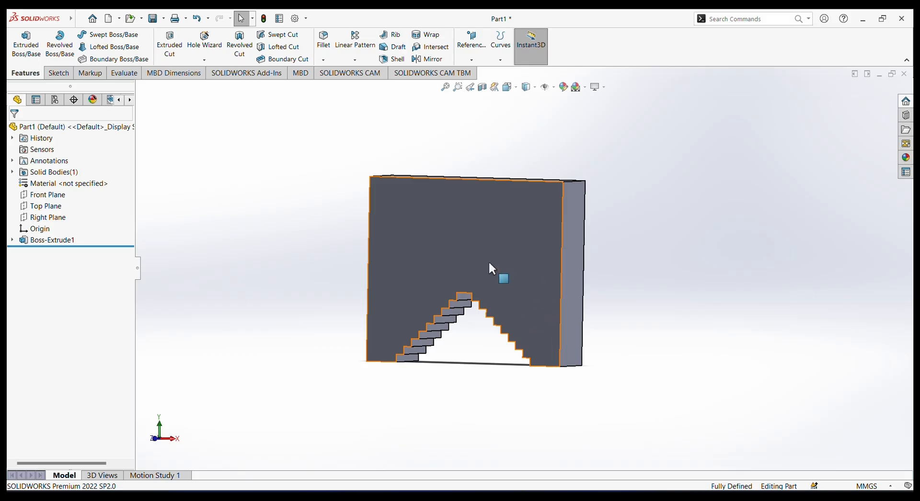
{"action": "middle_click_drag", "start_coordinate": [621, 154], "coordinate": [546, 279]}
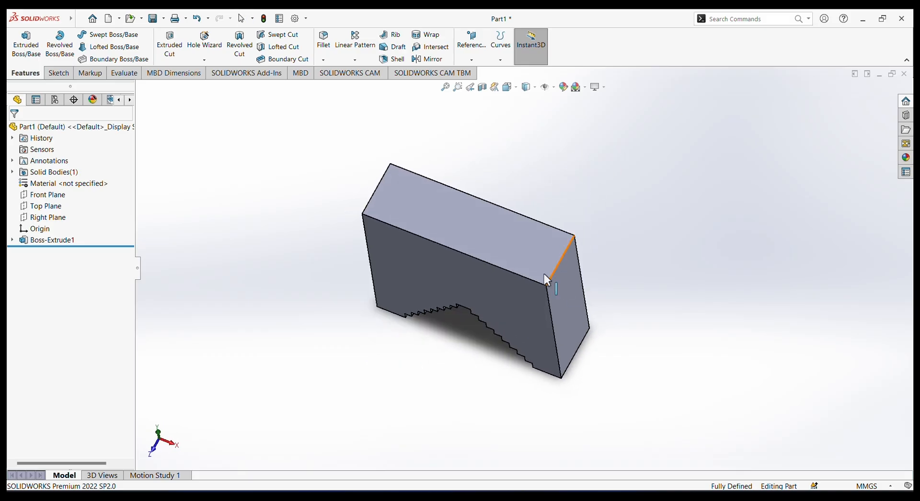
{"action": "left_click", "coordinate": [501, 229]}
{"action": "left_click", "coordinate": [530, 210]}
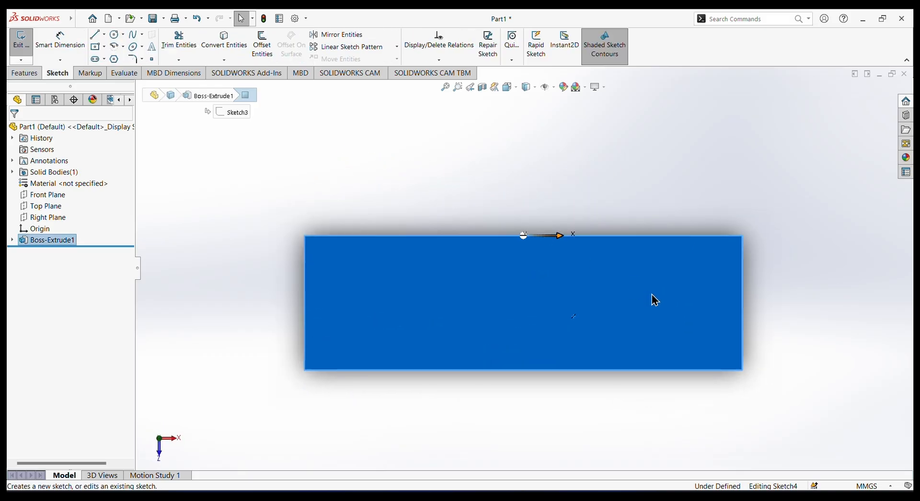
{"action": "left_click", "coordinate": [116, 35]}
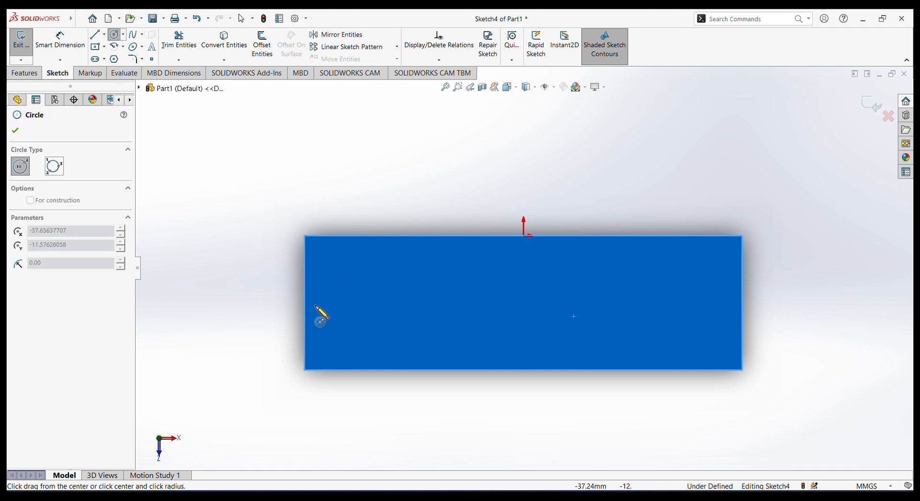
{"action": "left_click", "coordinate": [312, 300]}
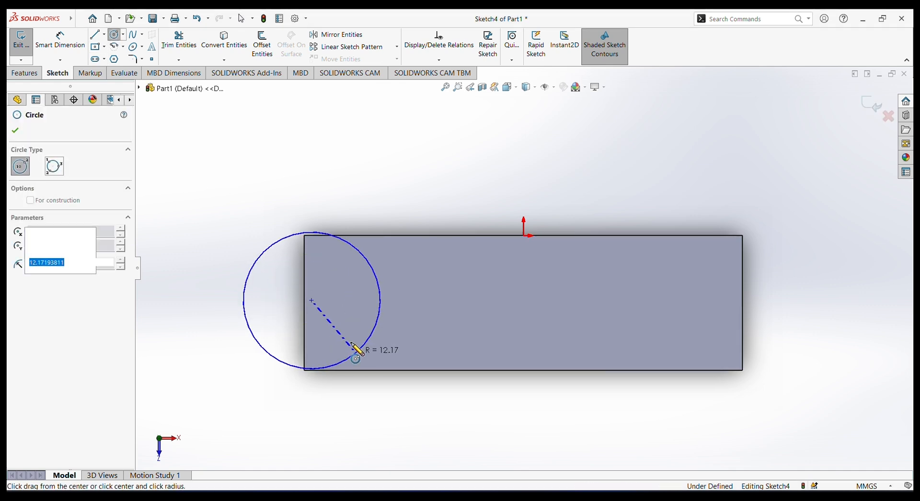
{"action": "left_click", "coordinate": [355, 353]}
Dimension the circle's diameter to 28 mm.
{"action": "left_click", "coordinate": [60, 39]}
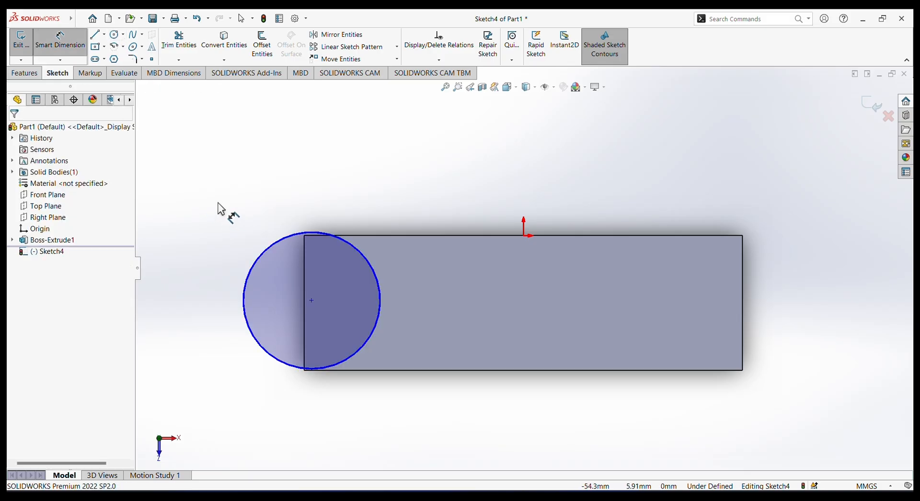
{"action": "left_click", "coordinate": [255, 268]}
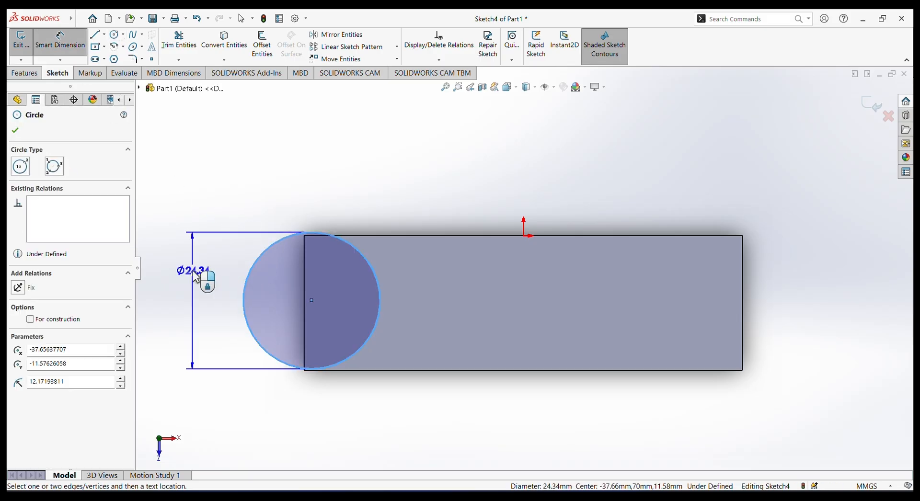
{"action": "left_click", "coordinate": [196, 277]}
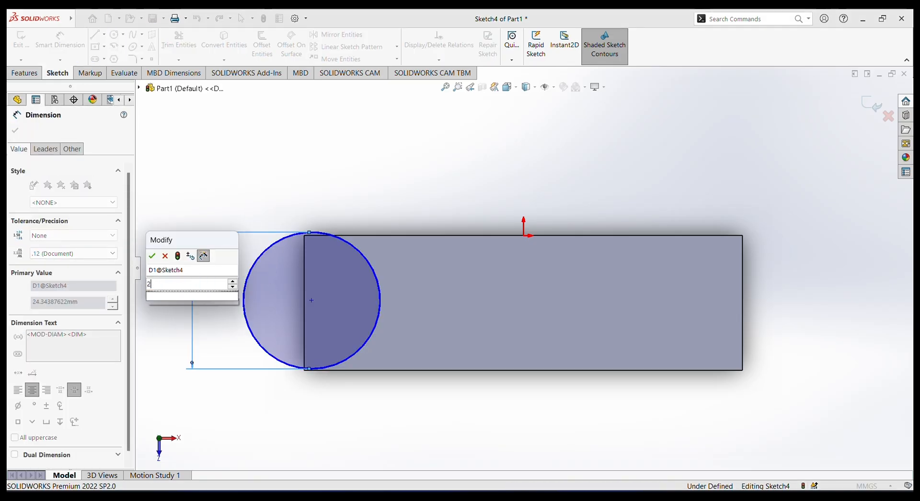
{"action": "type", "text": "28"}
{"action": "key", "text": "Return"}
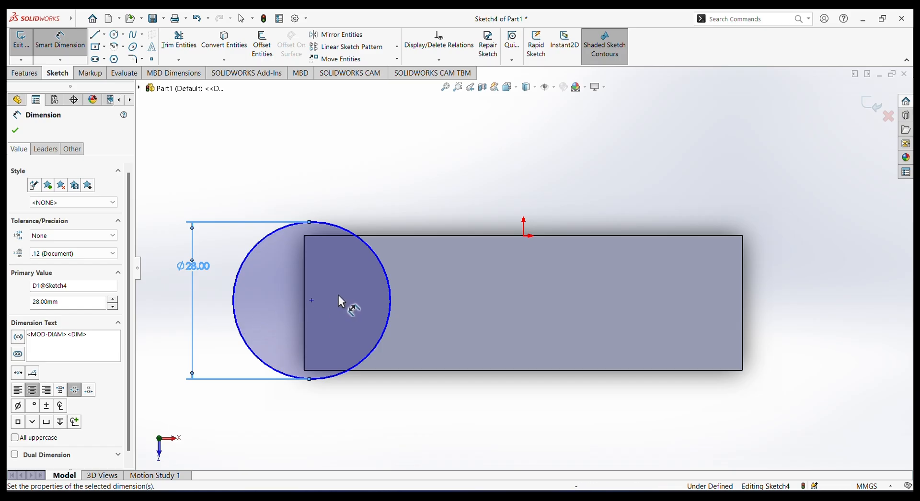
Dimension the horizontal distance between the circle's centre and the origin to 47.8 mm.
{"action": "left_click", "coordinate": [311, 301]}
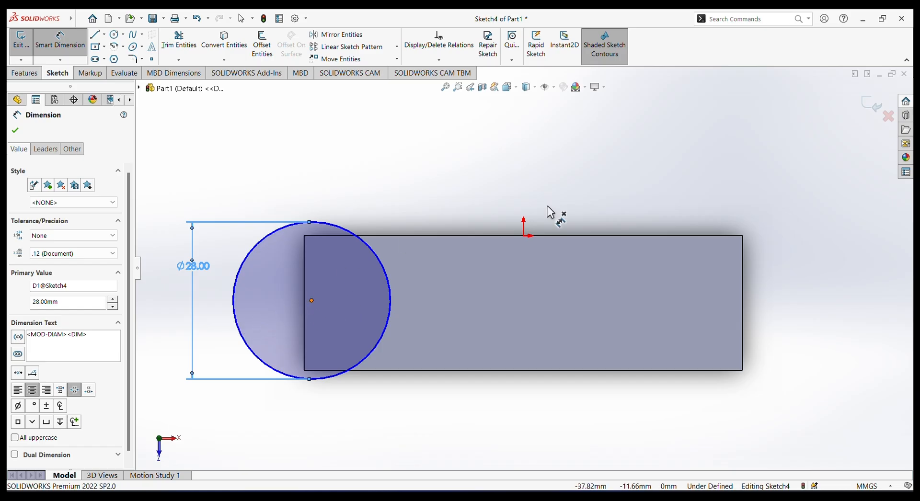
{"action": "left_click", "coordinate": [524, 237]}
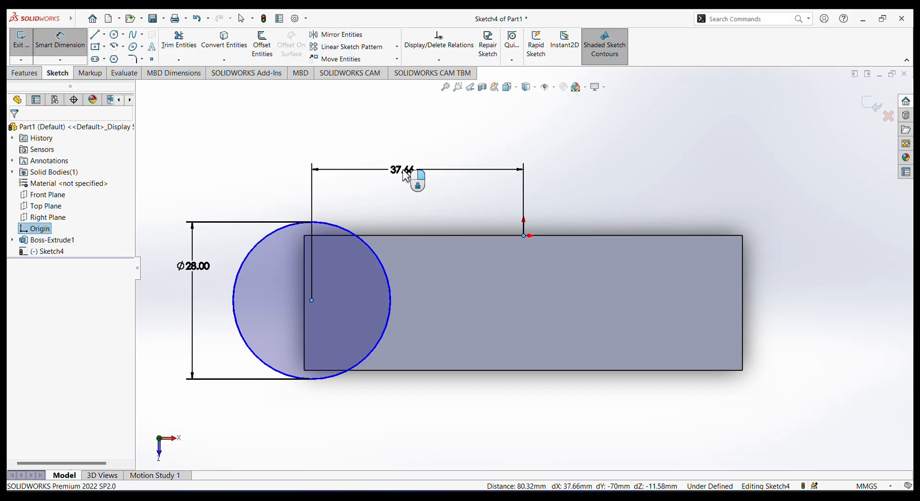
{"action": "left_click", "coordinate": [405, 177]}
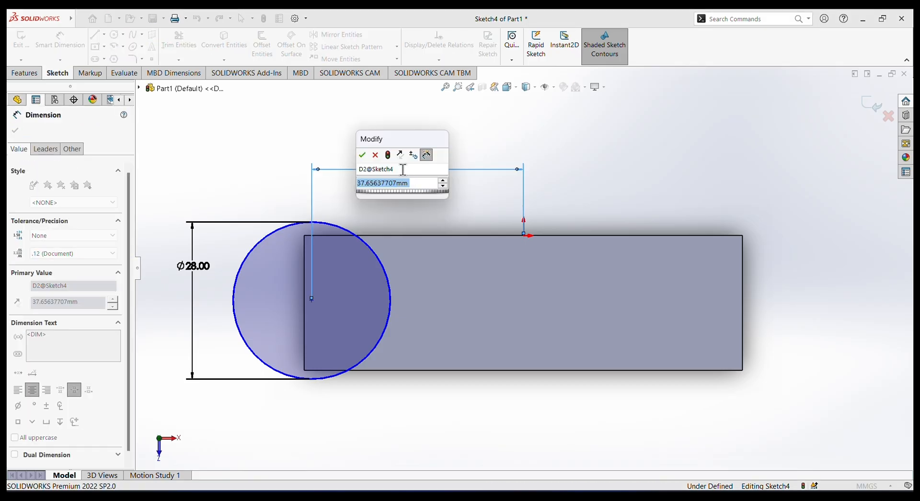
{"action": "left_click", "coordinate": [400, 41]}
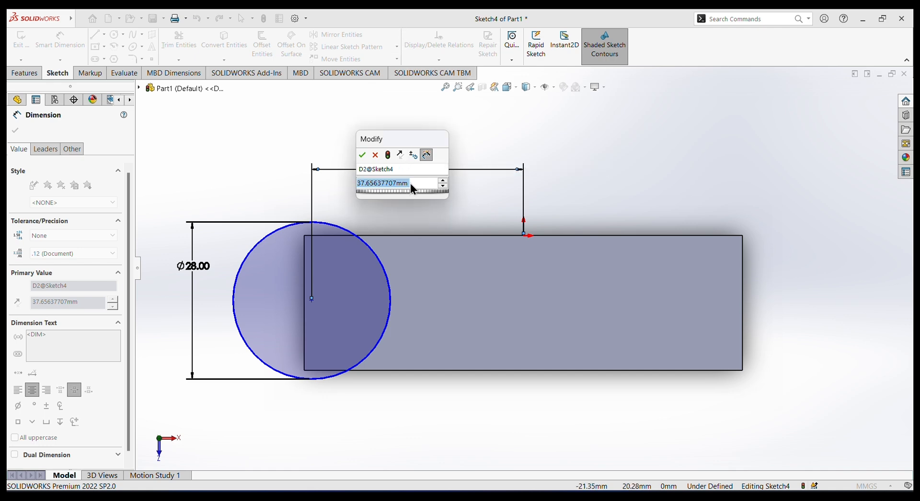
{"action": "type", "text": "47"}
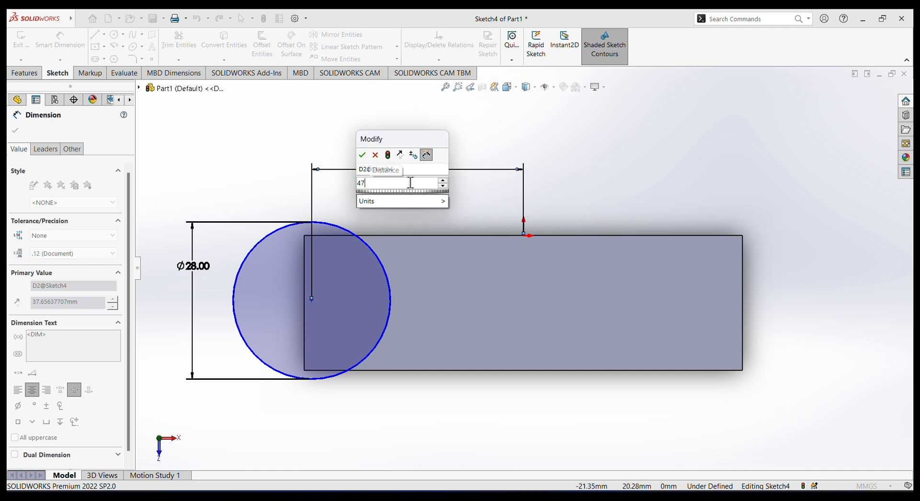
{"action": "type", "text": ".8"}
{"action": "key", "text": "Return"}
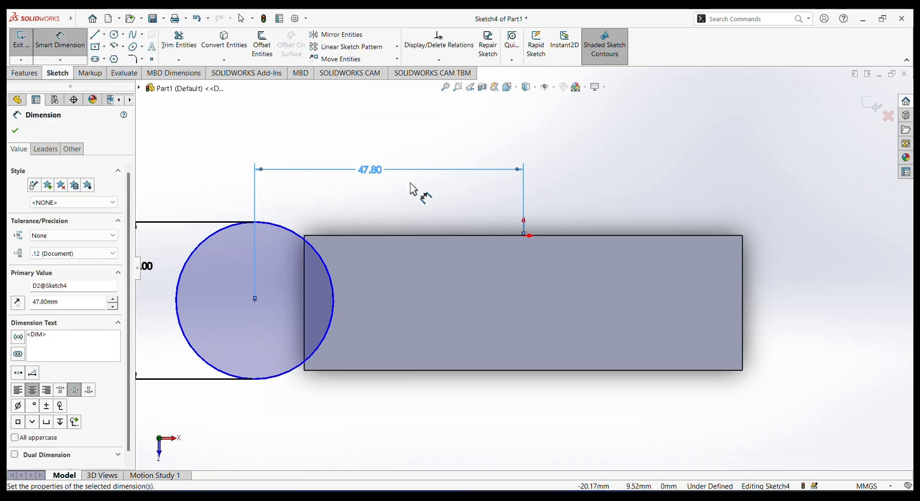
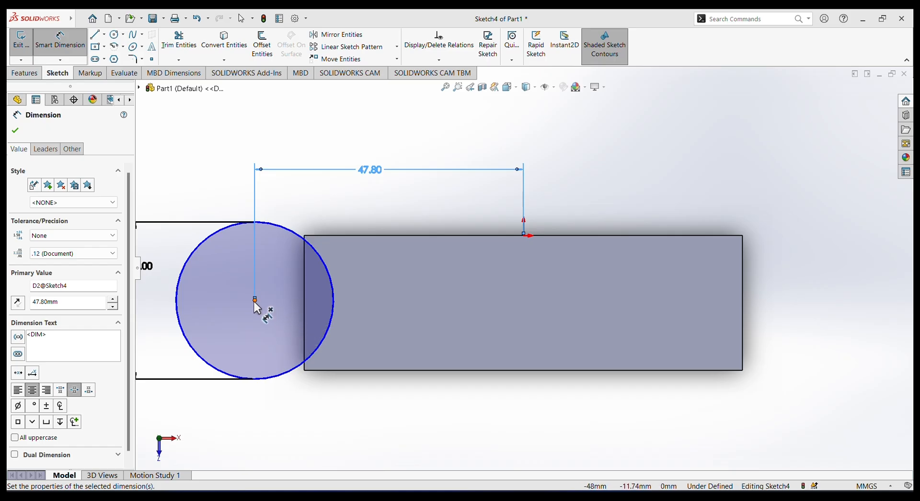
Dimension the vertical distance between the circle's centre and the midpoint of the block's left short edge to 0 mm.
{"action": "left_click", "coordinate": [304, 303]}
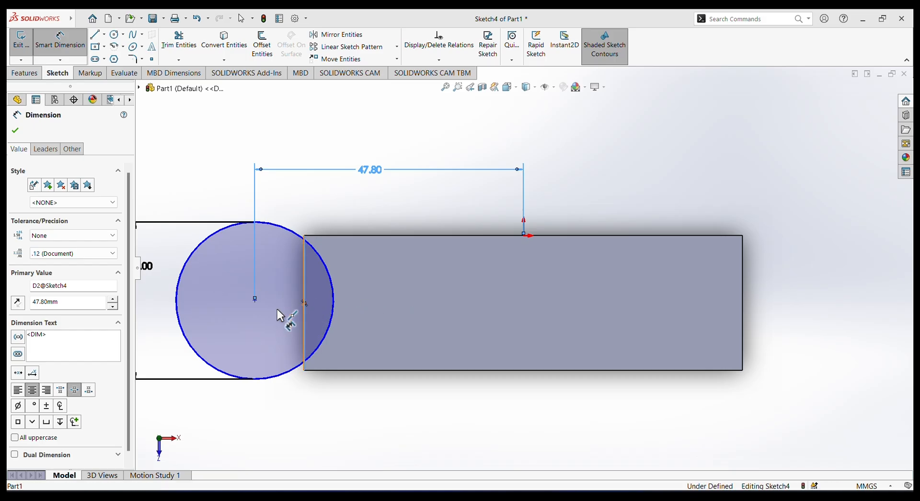
{"action": "left_click", "coordinate": [233, 298]}
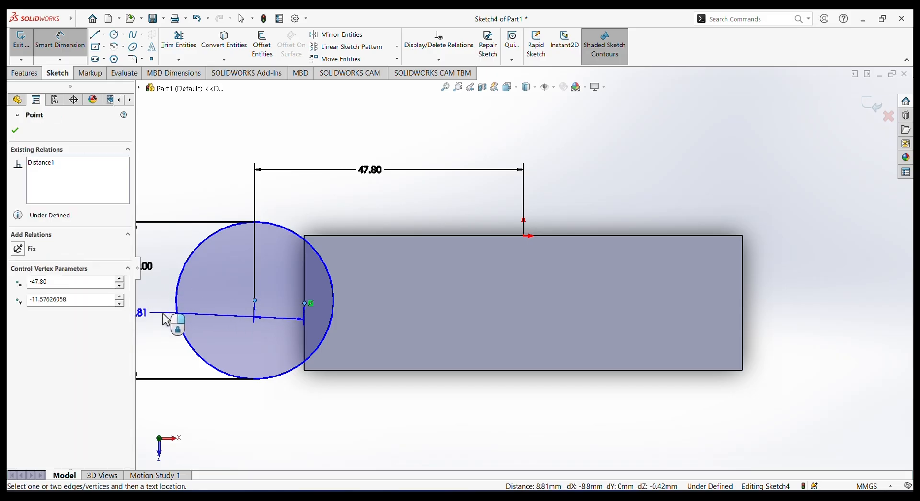
{"action": "left_click", "coordinate": [200, 301]}
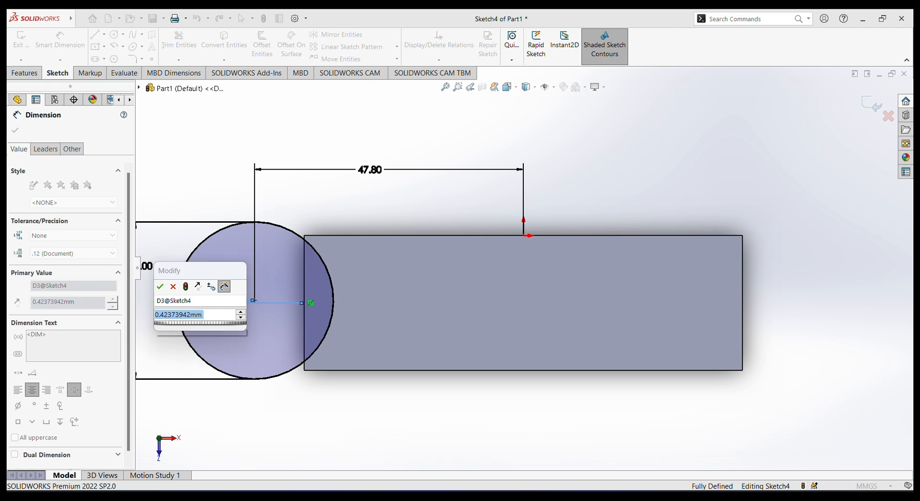
{"action": "type", "text": "0"}
{"action": "key", "text": "Return"}
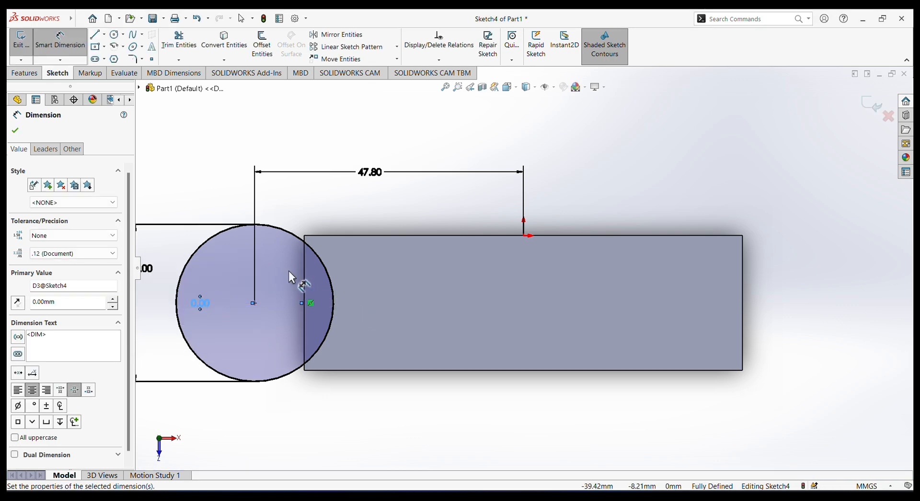
{"action": "key", "text": "Escape"}
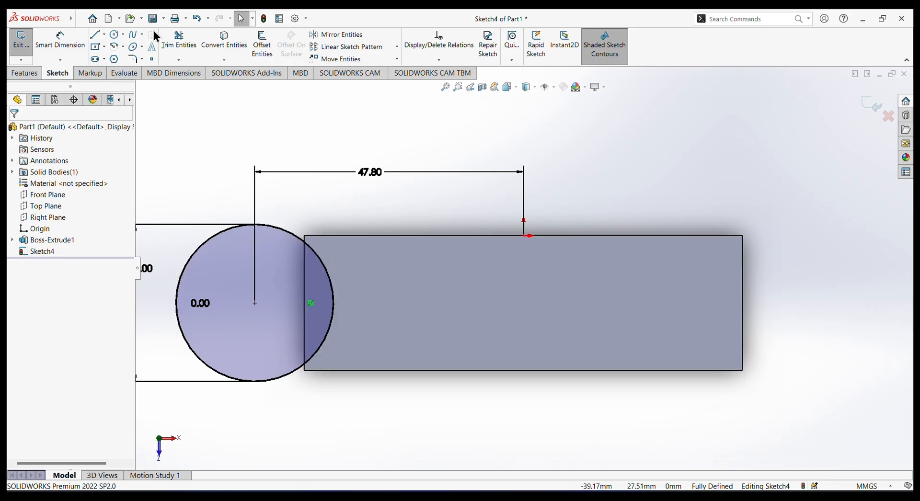
Draw a 24 mm vertical centerline from the origin across the top face to the opposite long edge.
{"action": "left_click", "coordinate": [104, 34]}
{"action": "left_click", "coordinate": [116, 57]}
{"action": "left_click", "coordinate": [523, 236]}
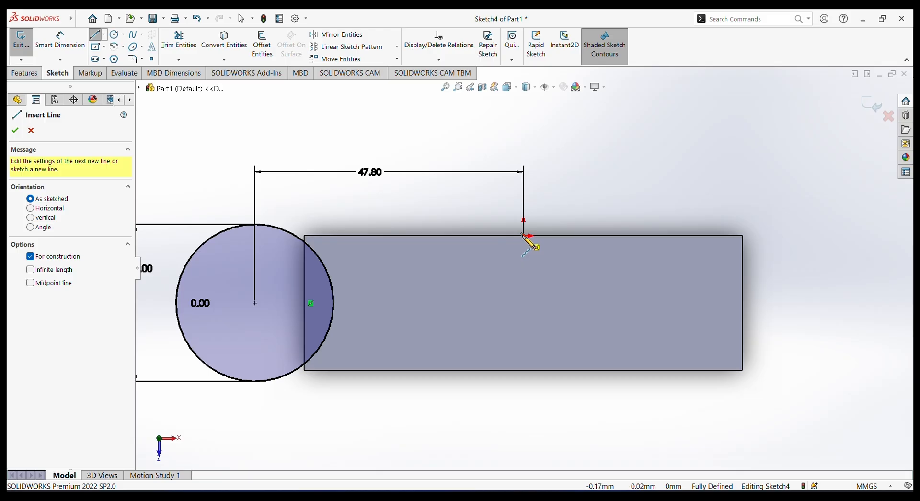
{"action": "left_click", "coordinate": [523, 369]}
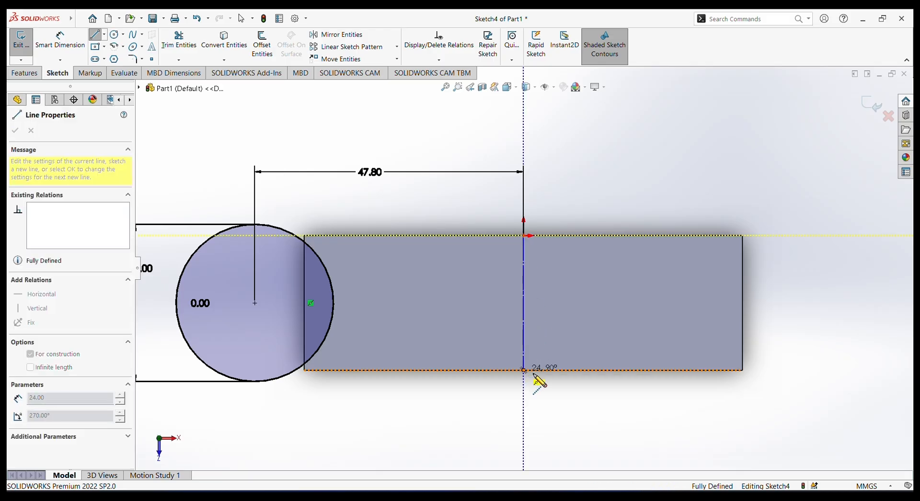
{"action": "right_click", "coordinate": [559, 393]}
{"action": "left_click", "coordinate": [589, 402]}
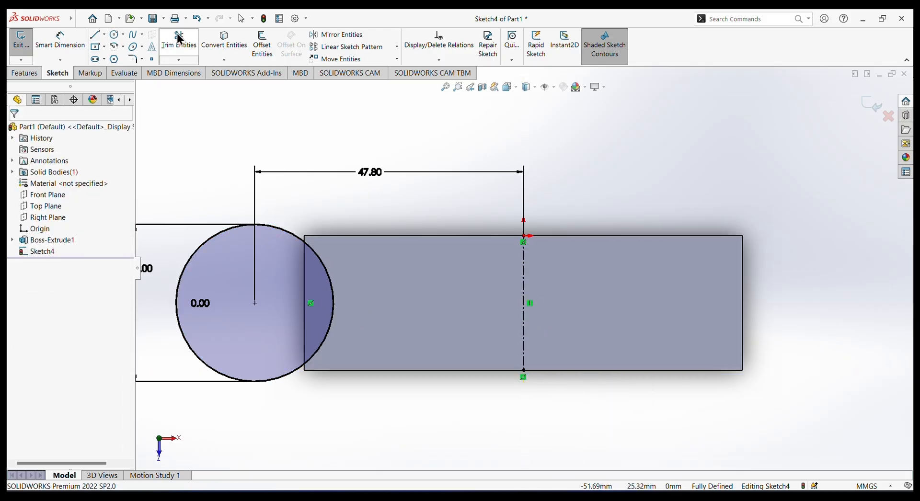
Mirror the 28 mm circle about the vertical centerline, keeping the original.
{"action": "left_click", "coordinate": [335, 34]}
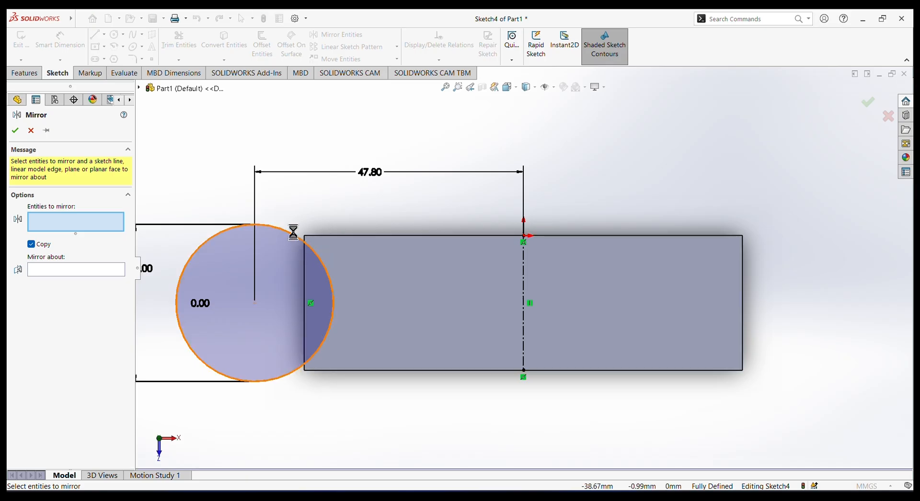
{"action": "left_click", "coordinate": [292, 233]}
{"action": "left_click", "coordinate": [82, 276]}
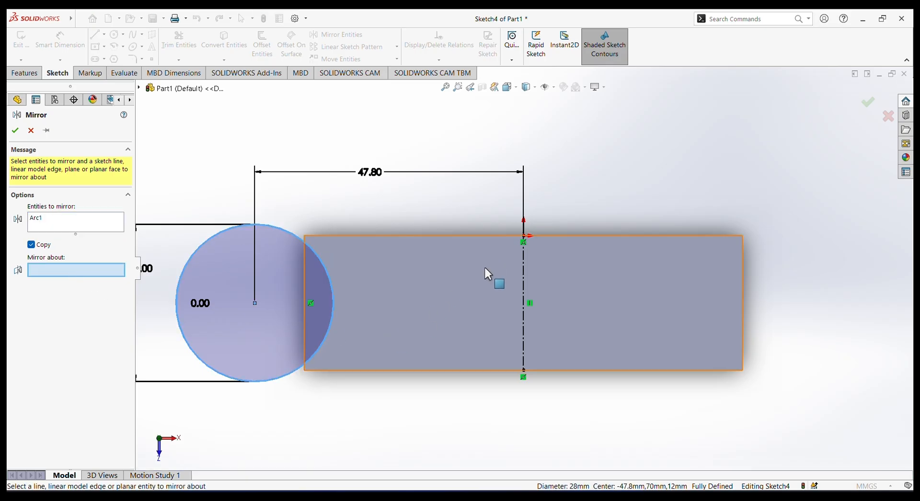
{"action": "left_click", "coordinate": [523, 285]}
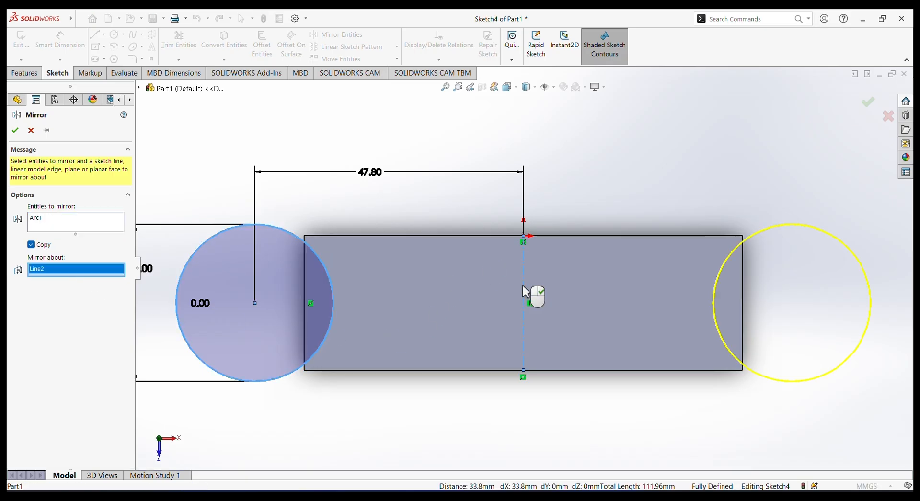
{"action": "left_click", "coordinate": [21, 129]}
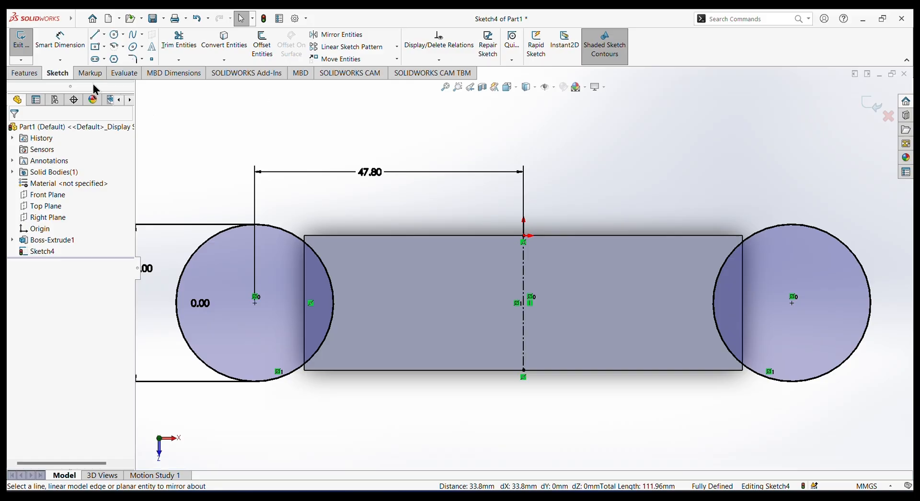
Cut both circles through the block with an Extruded Cut using the Through All end condition.
{"action": "left_click", "coordinate": [31, 75]}
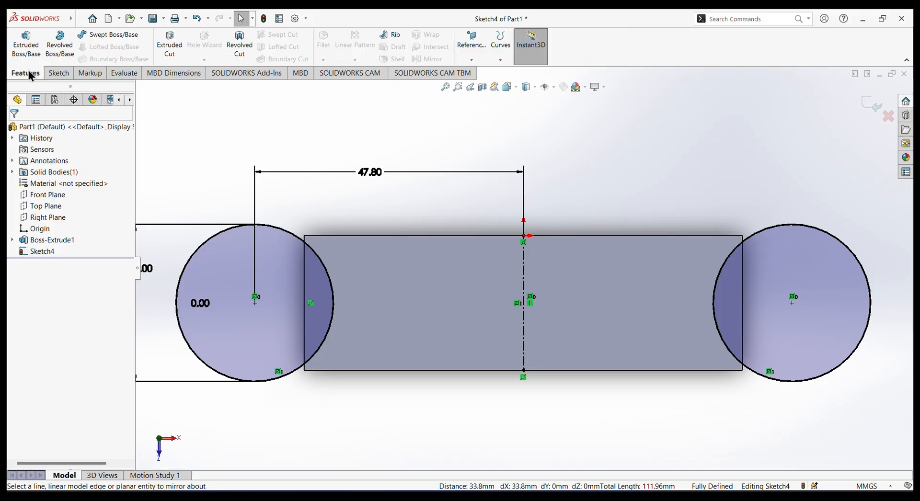
{"action": "left_click", "coordinate": [172, 50]}
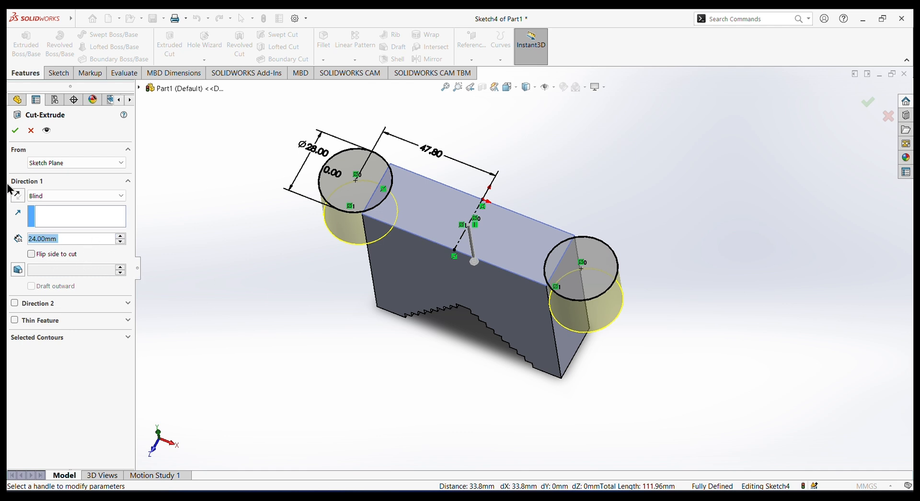
{"action": "left_click", "coordinate": [115, 196]}
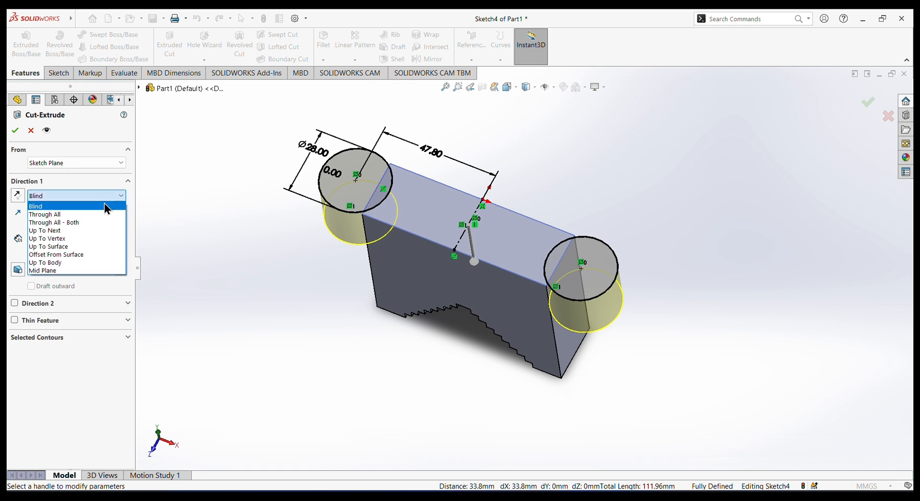
{"action": "left_click", "coordinate": [65, 211]}
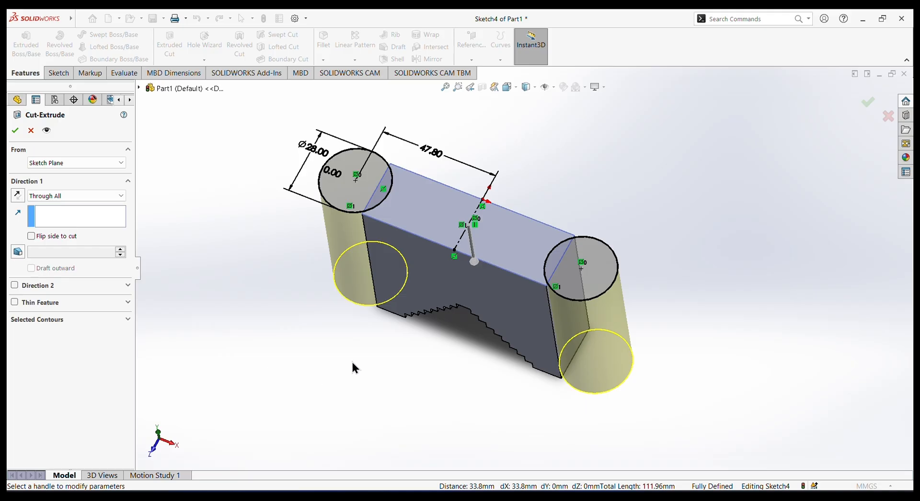
{"action": "middle_click_drag", "start_coordinate": [352, 363], "coordinate": [384, 251]}
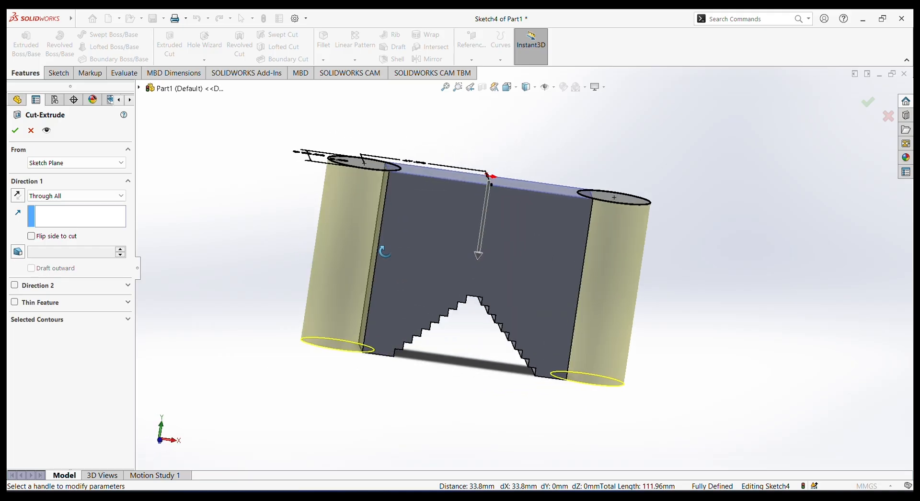
{"action": "left_click", "coordinate": [15, 130]}
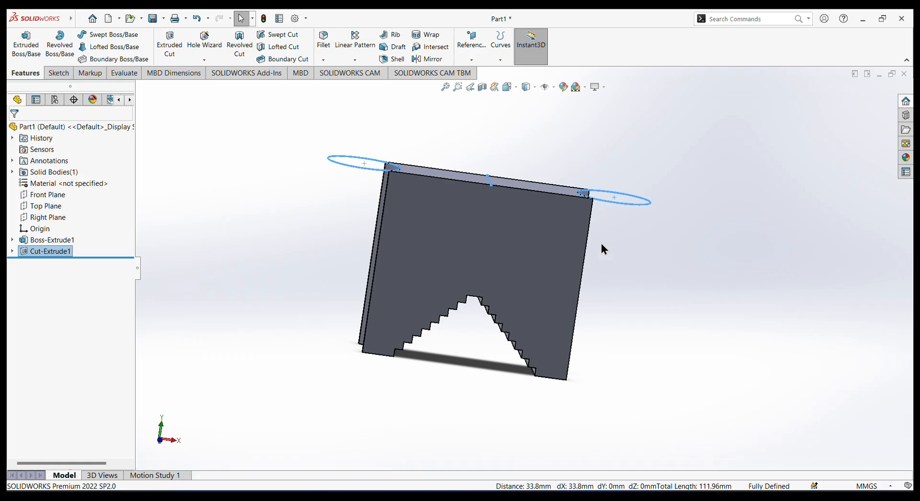
{"action": "left_click", "coordinate": [639, 241]}
{"action": "mouse_move", "coordinate": [640, 240]}
{"action": "middle_mouse_down"}
{"action": "mouse_move", "coordinate": [631, 260]}
{"action": "mouse_move", "coordinate": [589, 199]}
{"action": "mouse_move", "coordinate": [533, 288]}
{"action": "mouse_move", "coordinate": [630, 254]}
{"action": "middle_mouse_up"}
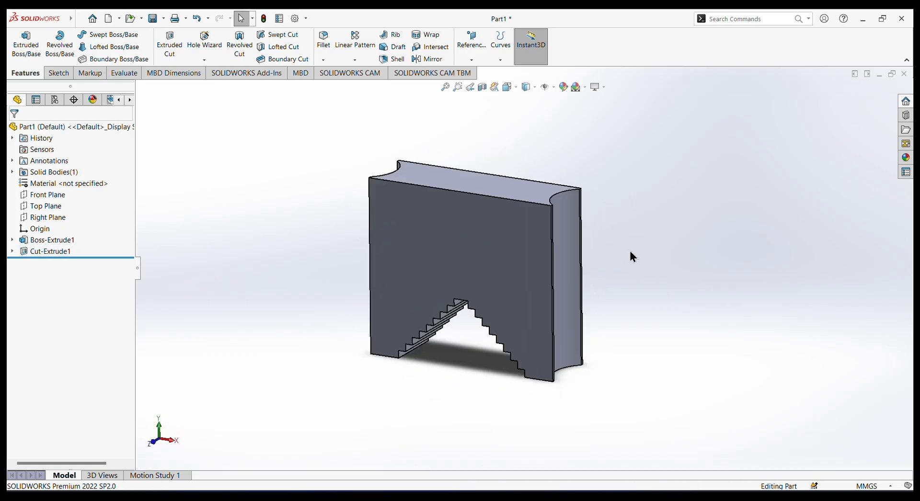
{"action": "left_click", "coordinate": [530, 188]}
{"action": "left_click", "coordinate": [563, 161]}
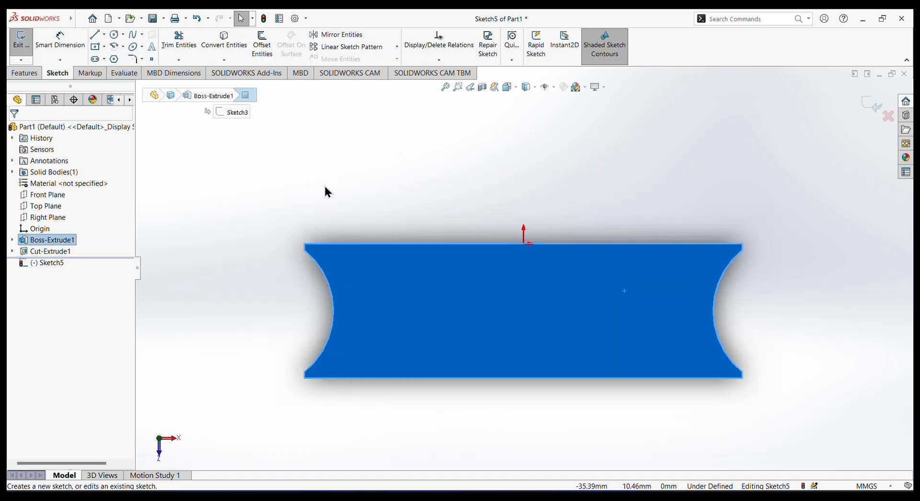
{"action": "left_click", "coordinate": [25, 73]}
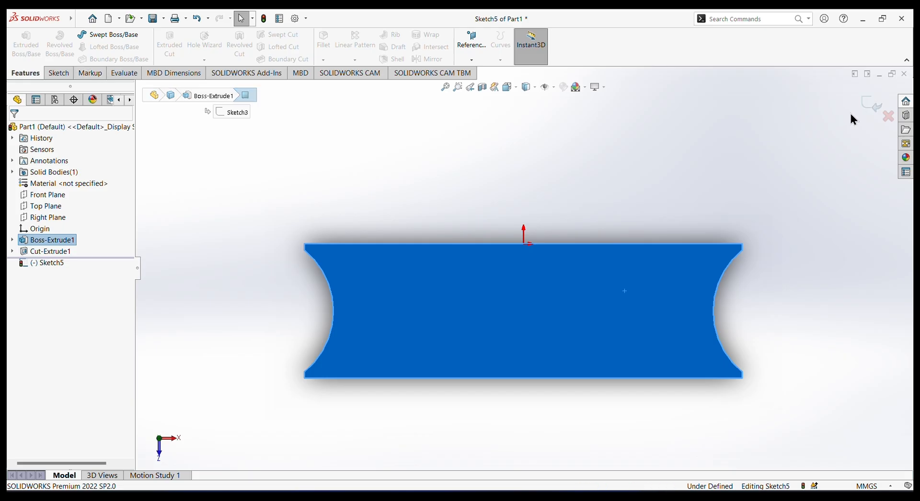
{"action": "left_click", "coordinate": [888, 116]}
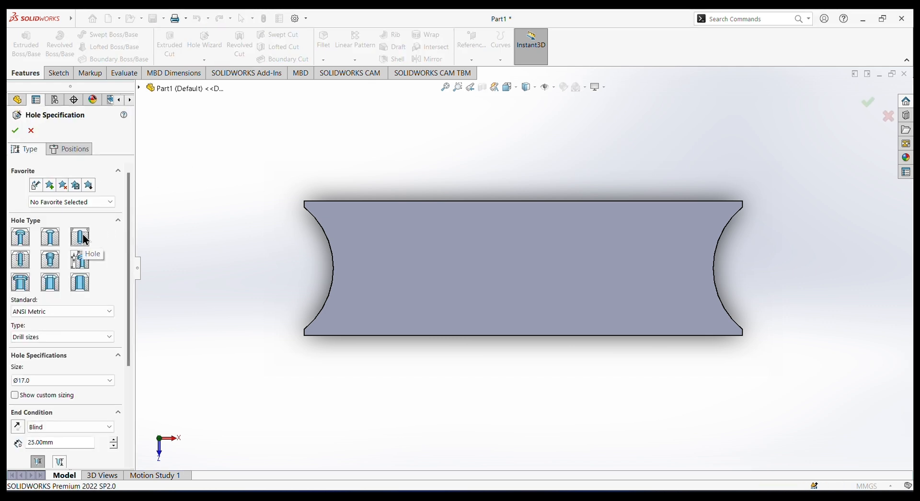
Specify the Hole Wizard hole with the ISO standard, the Drill sizes type and size Ø17.0.
{"action": "left_click", "coordinate": [45, 313]}
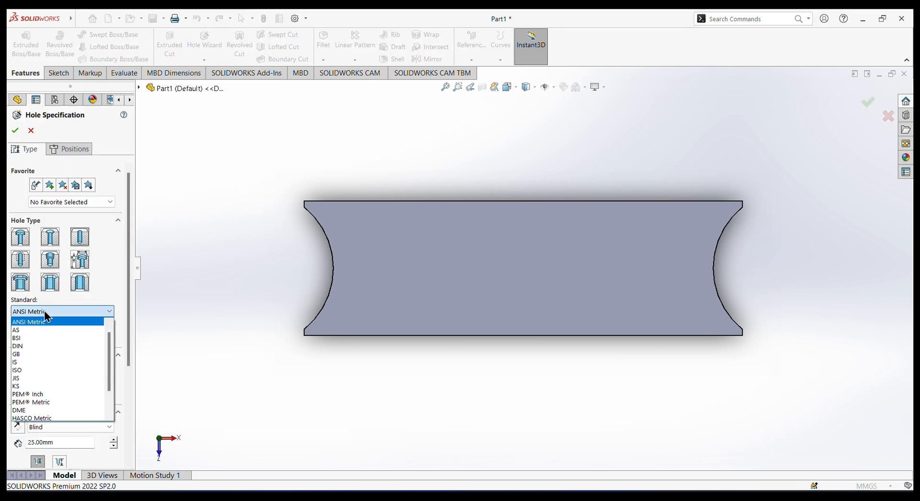
{"action": "left_click", "coordinate": [39, 369]}
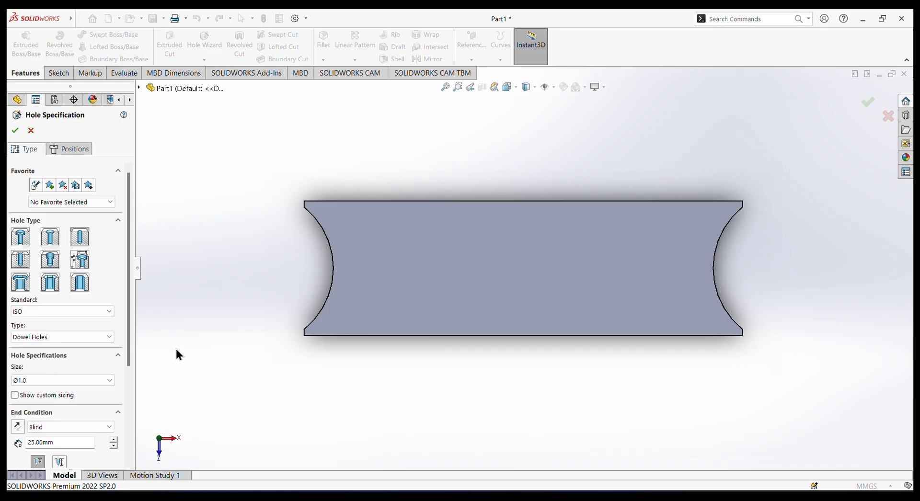
{"action": "left_click", "coordinate": [83, 338]}
{"action": "left_click", "coordinate": [50, 356]}
{"action": "left_click", "coordinate": [65, 381]}
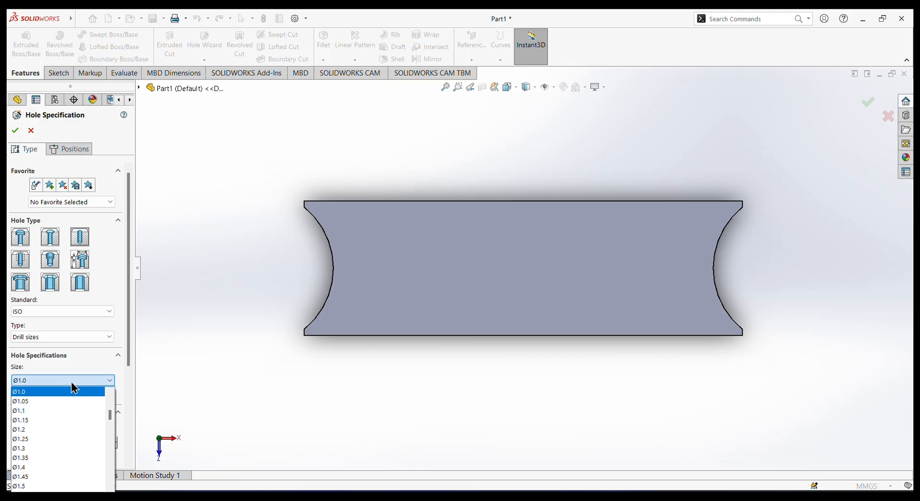
{"action": "scroll", "coordinate": [25, 437], "scroll_direction": "down", "scroll_amount": 5}
{"action": "scroll", "coordinate": [25, 436], "scroll_direction": "down", "scroll_amount": 20}
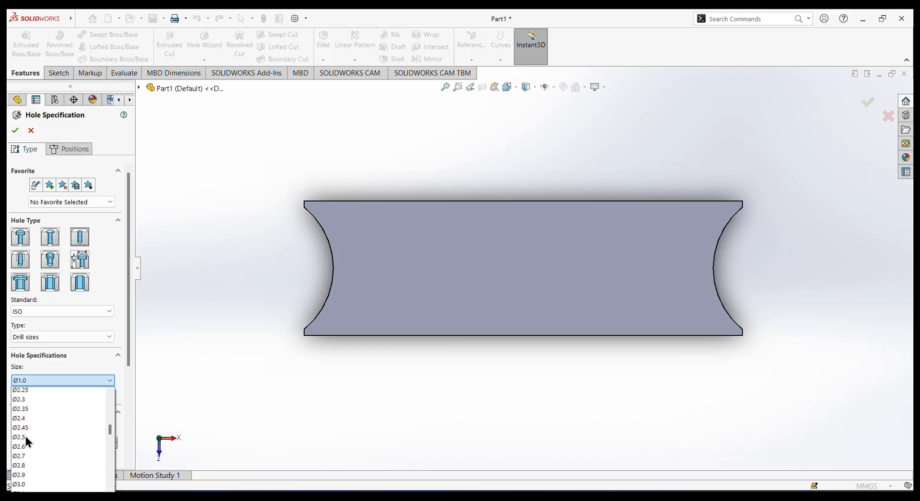
{"action": "scroll", "coordinate": [27, 432], "scroll_direction": "down", "scroll_amount": 15}
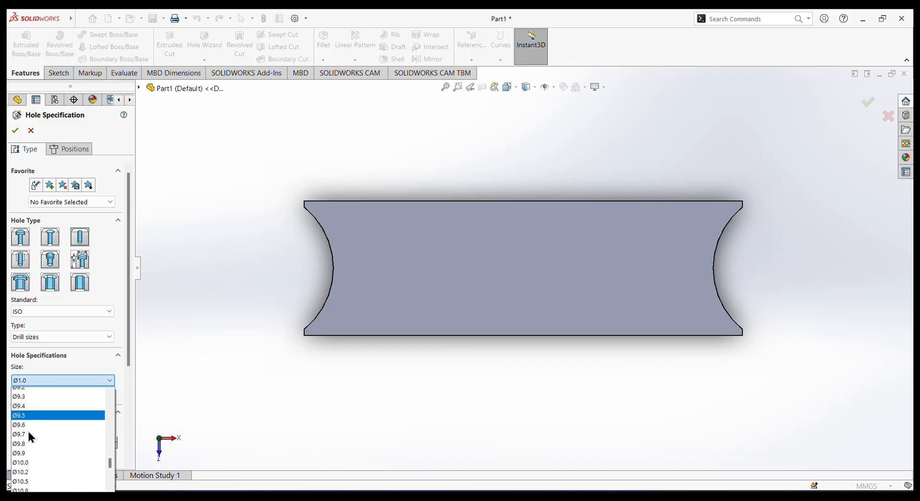
{"action": "scroll", "coordinate": [29, 432], "scroll_direction": "down", "scroll_amount": 2}
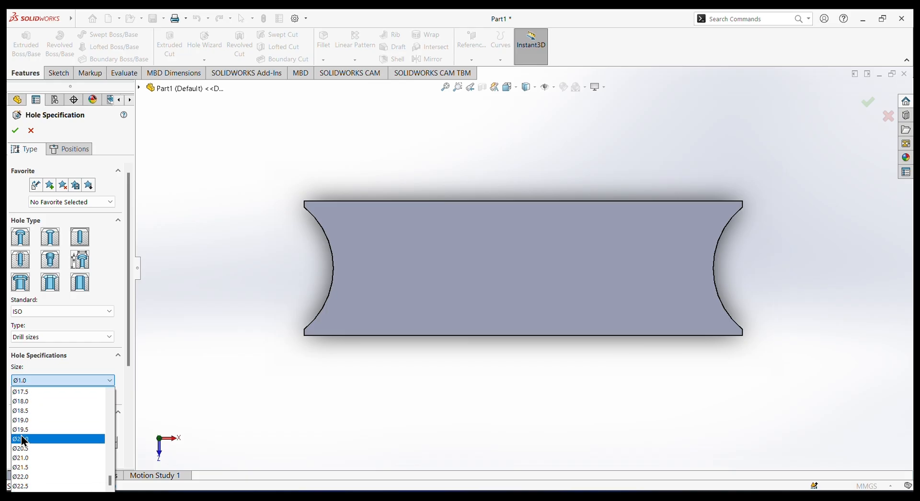
{"action": "left_click", "coordinate": [23, 402]}
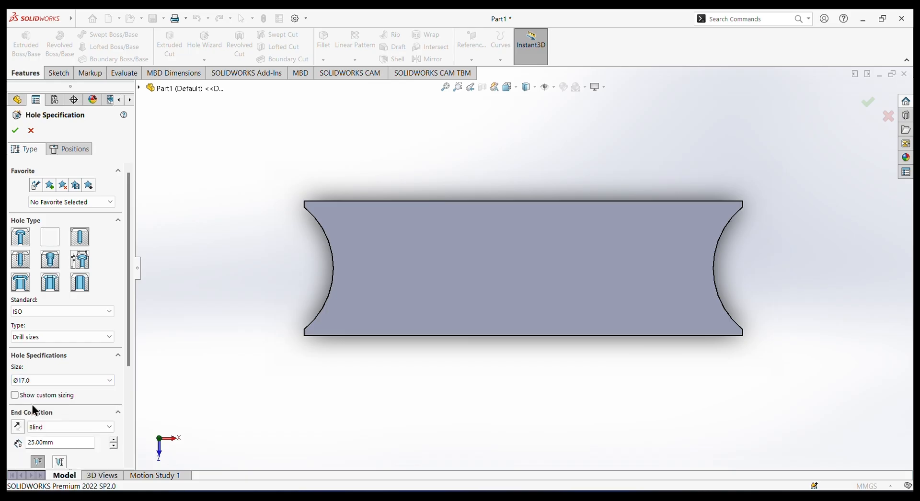
Position the drill hole on the block's top face, centred below the origin and level with the centres of the side recesses.
{"action": "scroll", "coordinate": [53, 421], "scroll_direction": "down", "scroll_amount": 3}
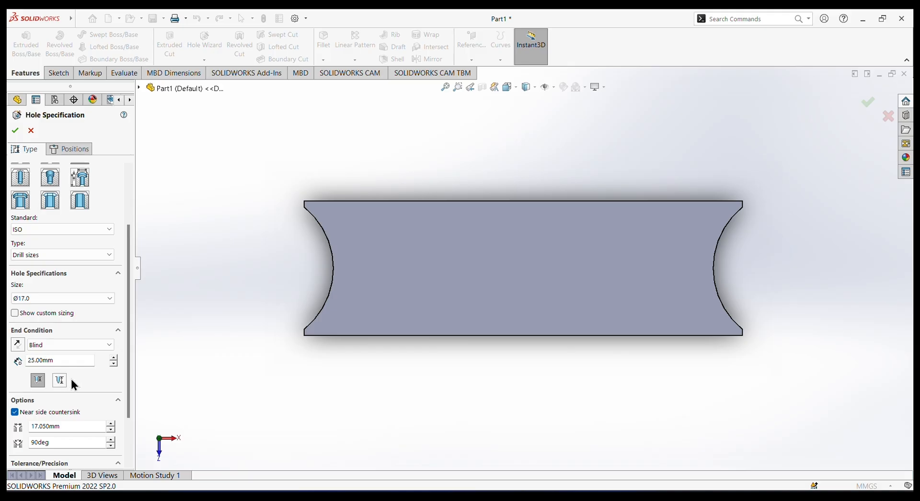
{"action": "left_click", "coordinate": [16, 131]}
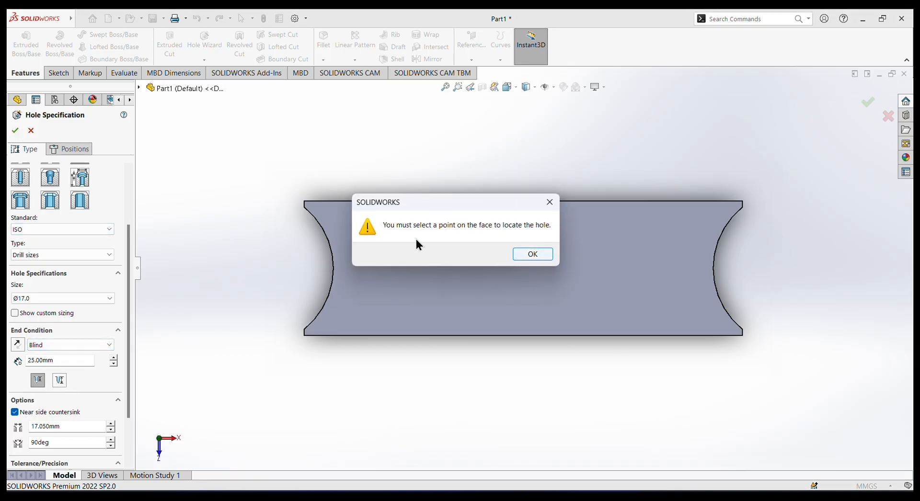
{"action": "left_click", "coordinate": [527, 258]}
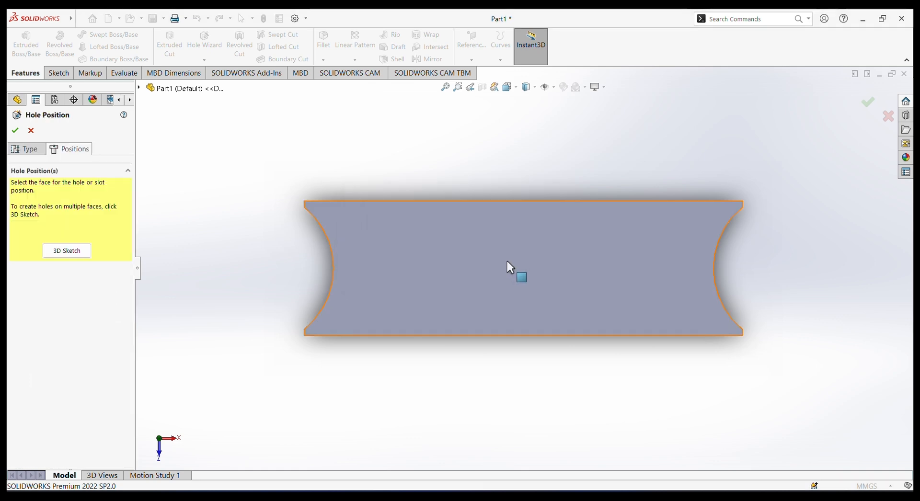
{"action": "left_click", "coordinate": [490, 260]}
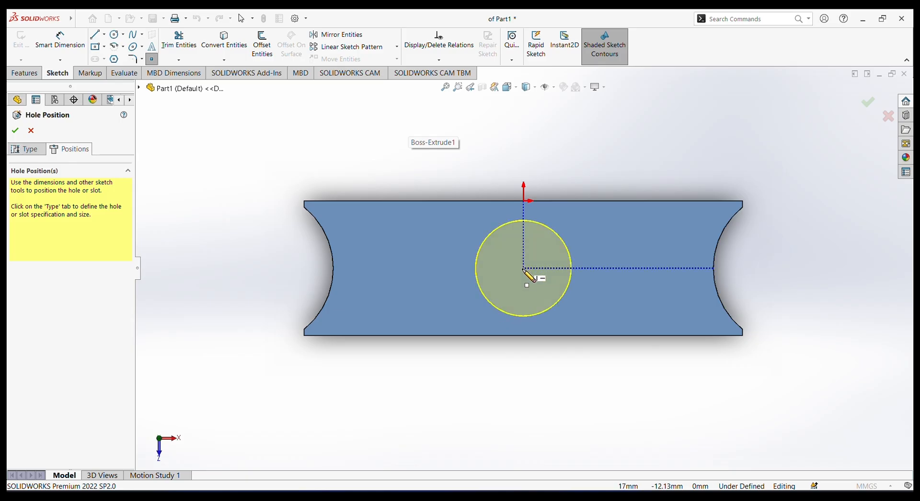
{"action": "left_click", "coordinate": [524, 269]}
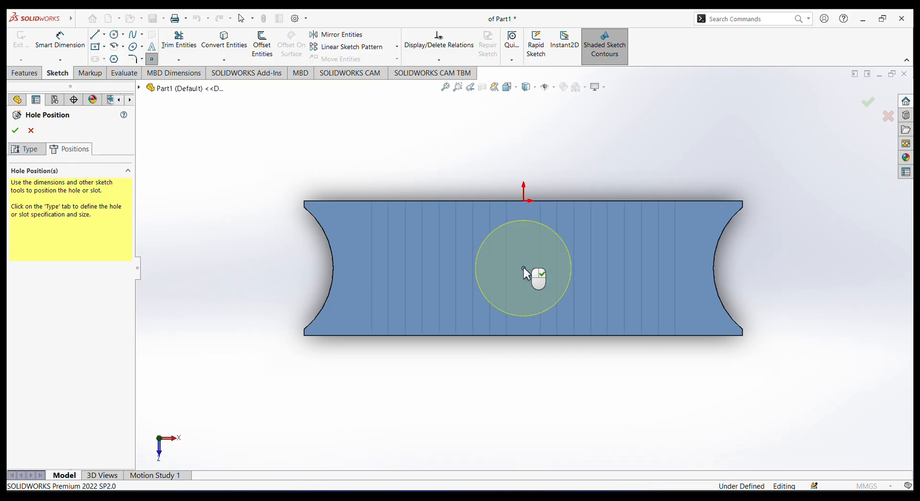
Finish placing the 17 mm drill hole at its current position on the block's top face.
{"action": "right_click", "coordinate": [571, 146]}
{"action": "left_click", "coordinate": [585, 153]}
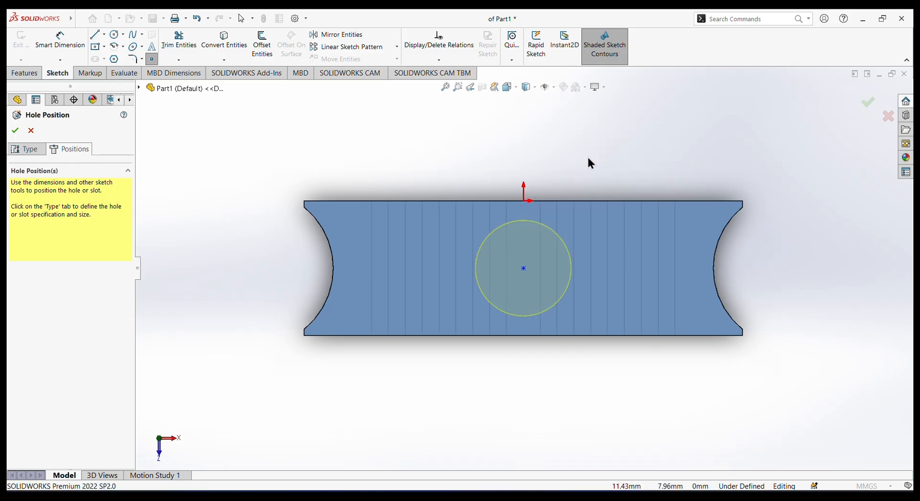
{"action": "left_click", "coordinate": [16, 131]}
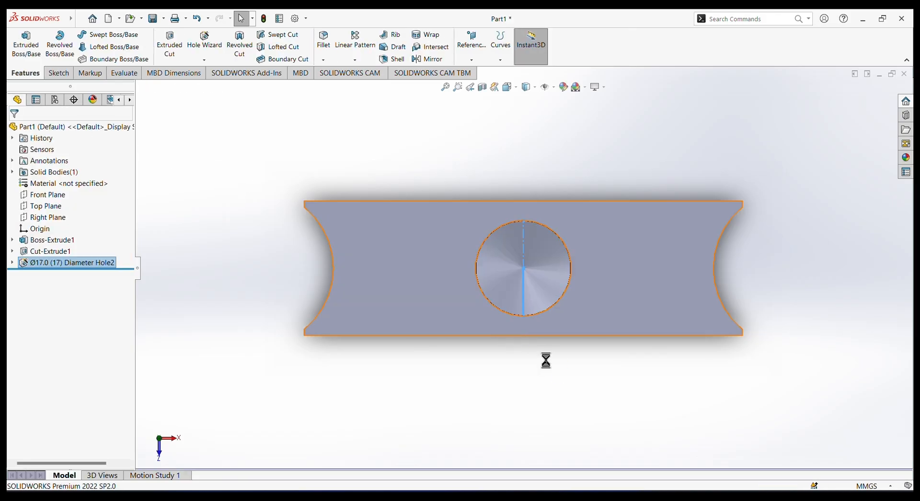
Inspect the drilled hole's interior in a planar section view offset 11 mm from the Front Plane, without keeping the section.
{"action": "middle_click_drag", "start_coordinate": [546, 360], "coordinate": [549, 208]}
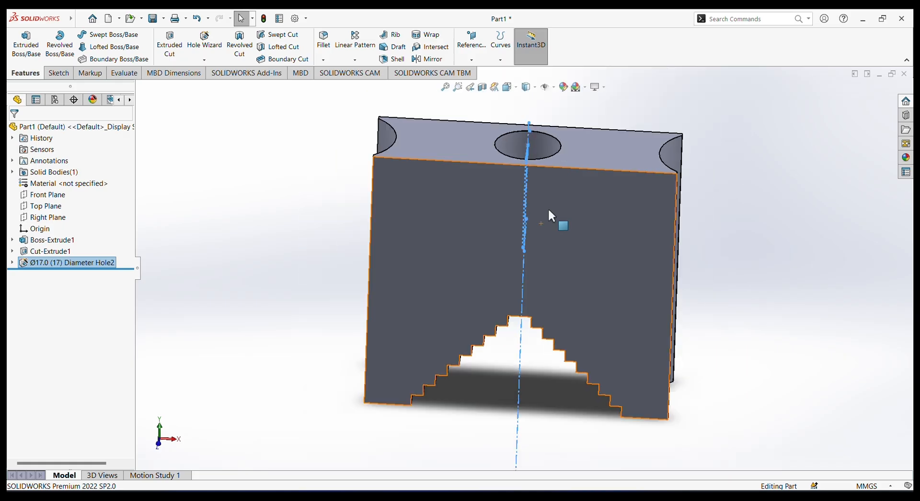
{"action": "left_click", "coordinate": [482, 87]}
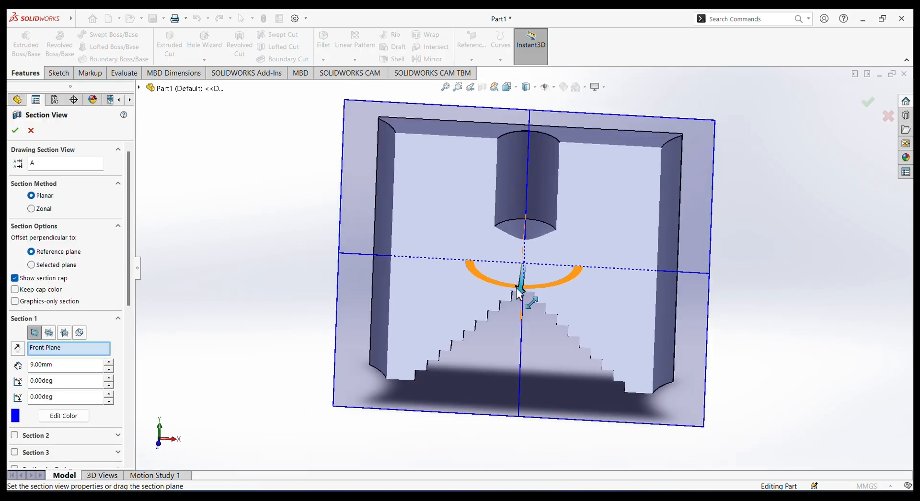
{"action": "left_click_drag", "start_coordinate": [520, 294], "coordinate": [523, 308]}
{"action": "middle_click_drag", "start_coordinate": [736, 288], "coordinate": [700, 245]}
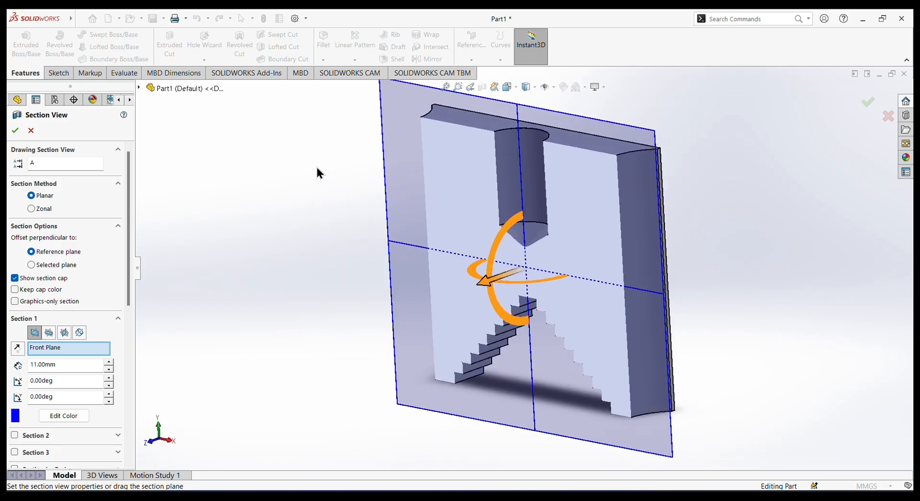
{"action": "left_click", "coordinate": [31, 131]}
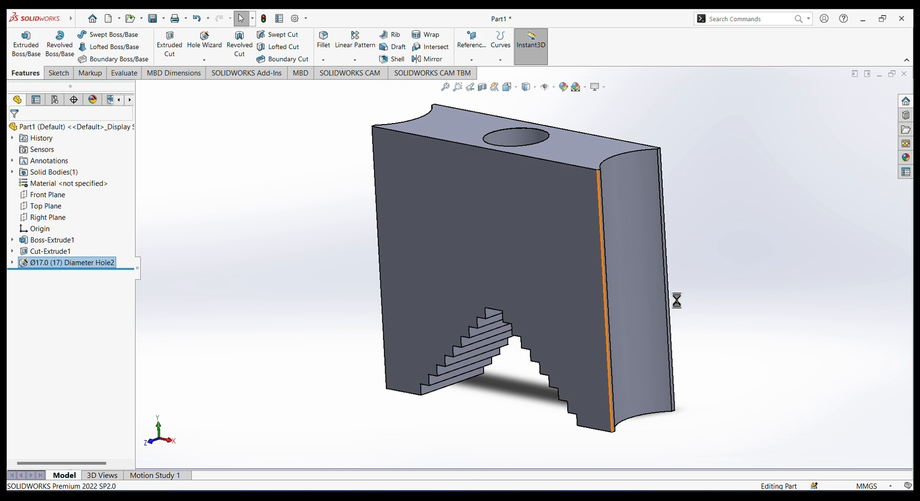
Sketch a circle about 5.4 mm in diameter on the block's front face, above and slightly right of the stepped recess's peak.
{"action": "middle_click_drag", "start_coordinate": [737, 259], "coordinate": [721, 248]}
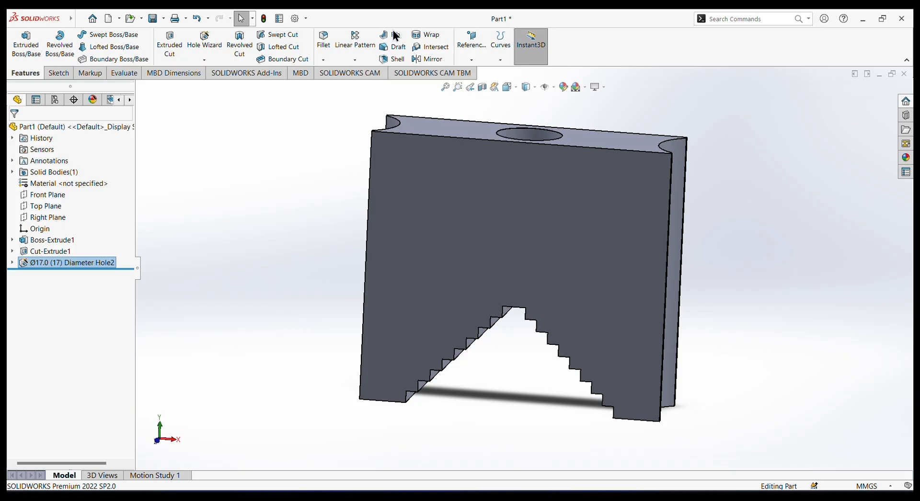
{"action": "left_click", "coordinate": [510, 228]}
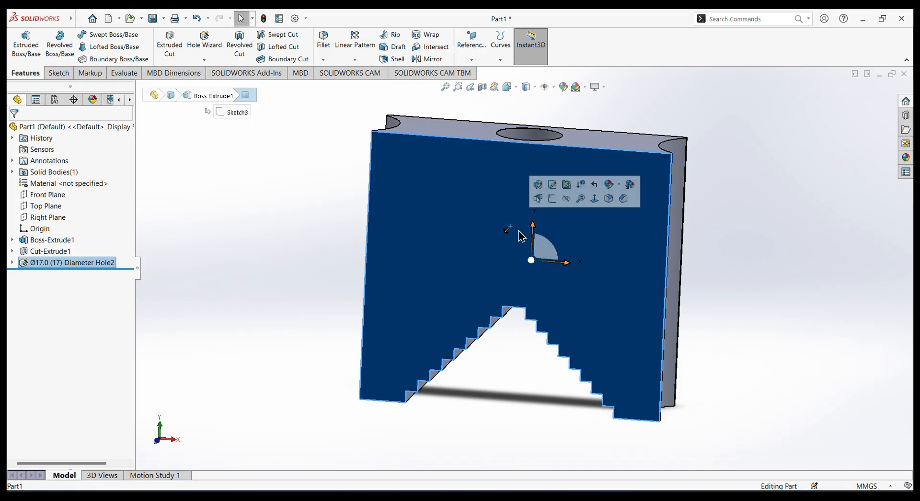
{"action": "left_click", "coordinate": [554, 204]}
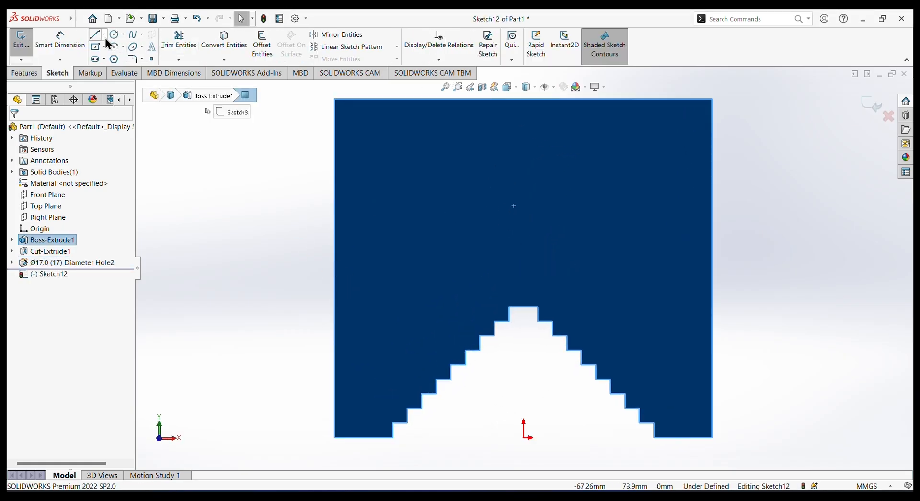
{"action": "left_click", "coordinate": [114, 34]}
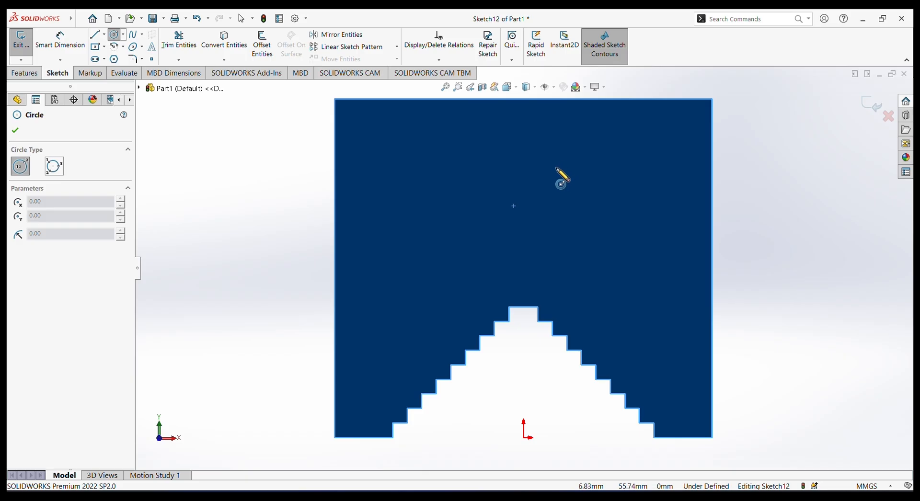
{"action": "left_click", "coordinate": [556, 169]}
{"action": "left_click", "coordinate": [566, 177]}
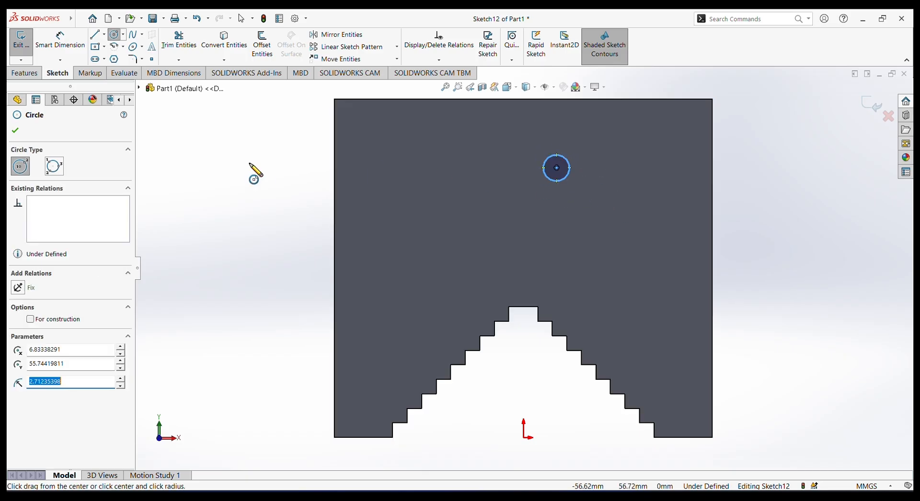
{"action": "key", "text": "Escape"}
Dimension the small circle's diameter as 3 mm.
{"action": "left_click", "coordinate": [57, 39]}
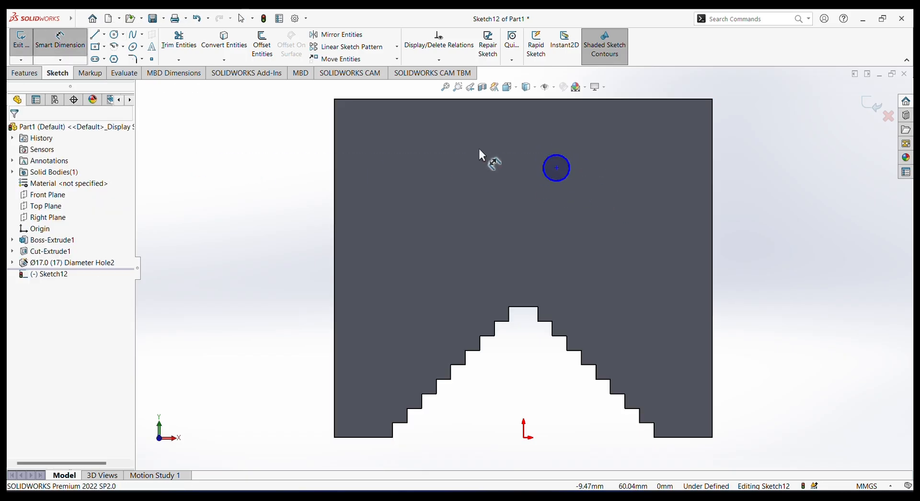
{"action": "left_click", "coordinate": [562, 175]}
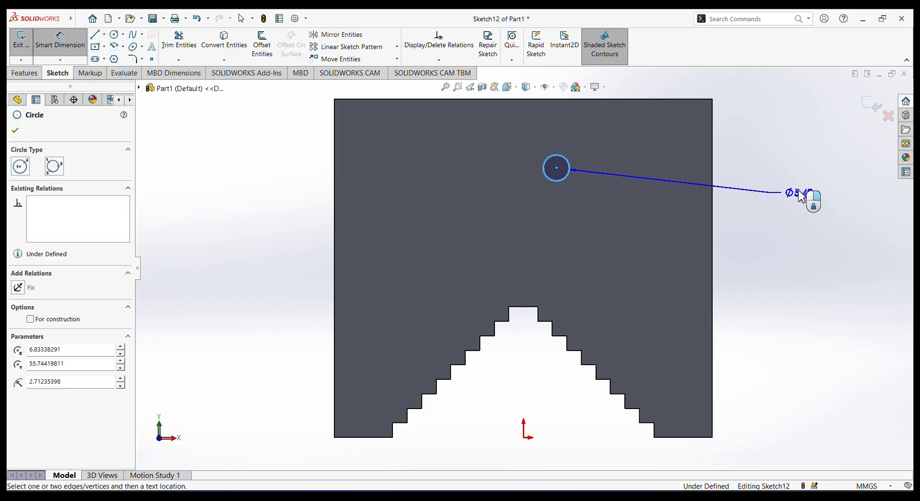
{"action": "left_click", "coordinate": [799, 174]}
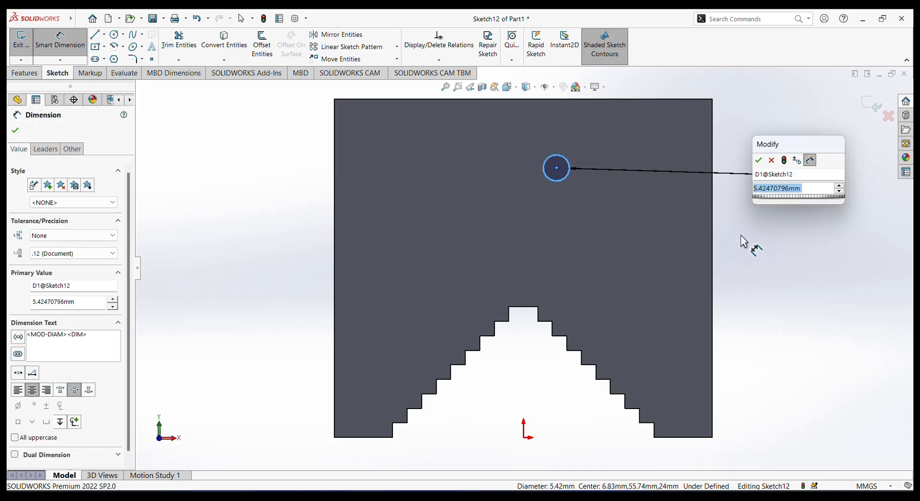
{"action": "type", "text": "3"}
{"action": "key", "text": "Return"}
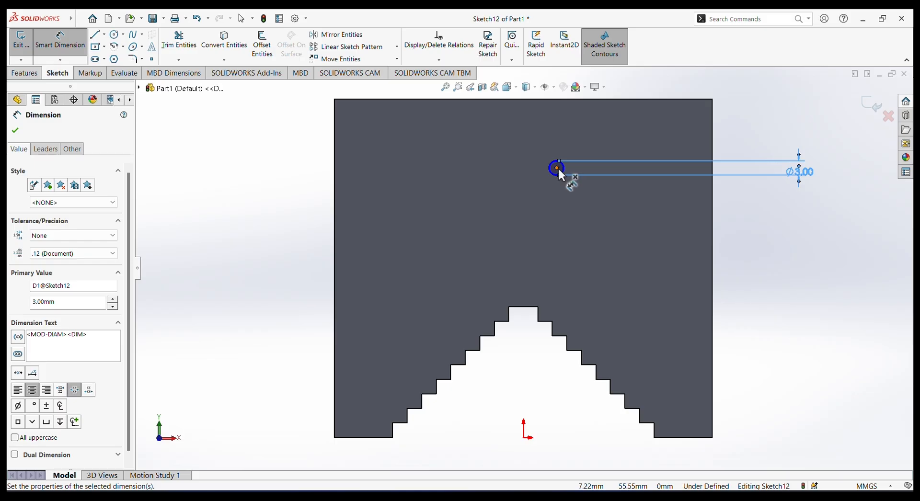
Dimension the circle's centre 30.5 mm from the block's right edge.
{"action": "left_click", "coordinate": [557, 169]}
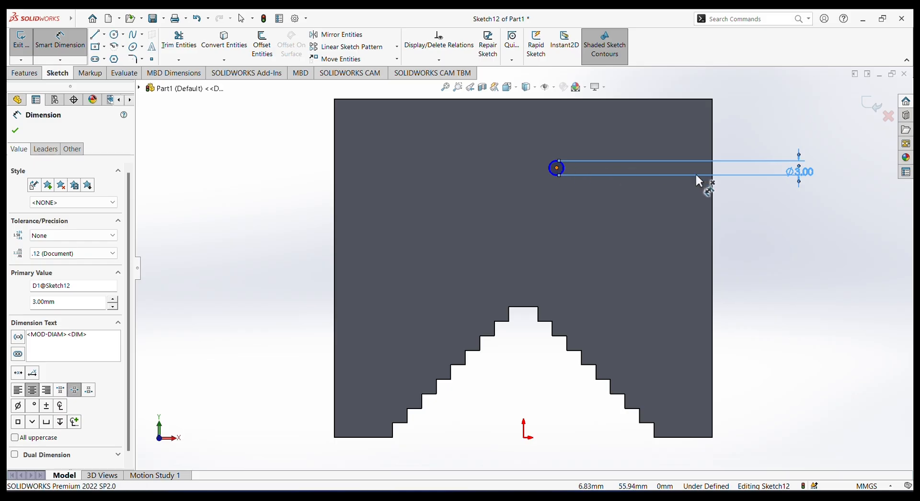
{"action": "left_click", "coordinate": [716, 194]}
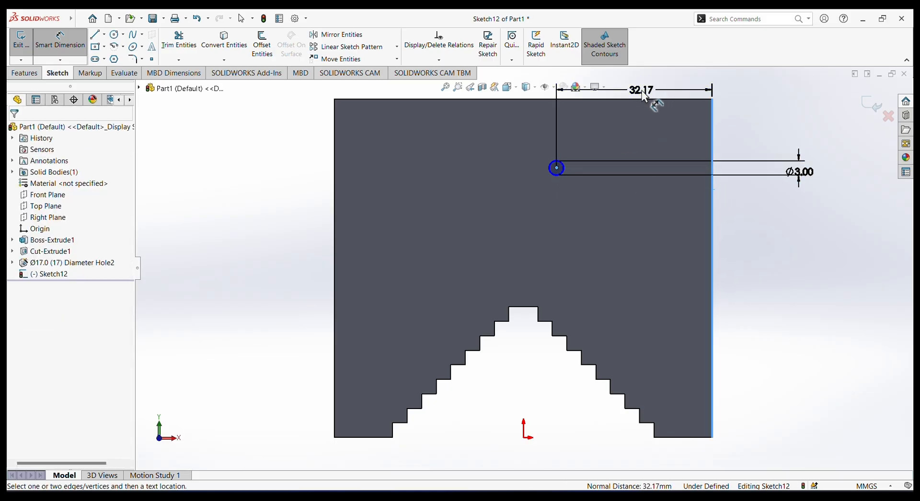
{"action": "left_click", "coordinate": [637, 97]}
{"action": "type", "text": "3"}
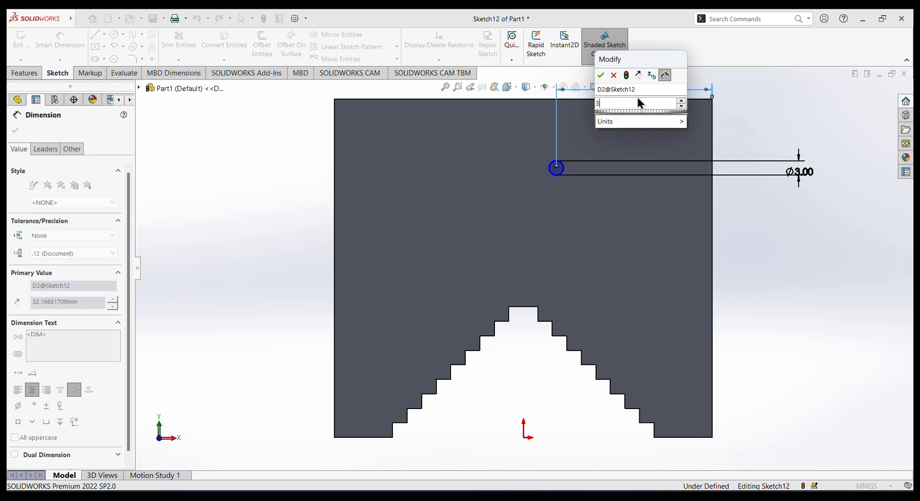
{"action": "type", "text": "0."}
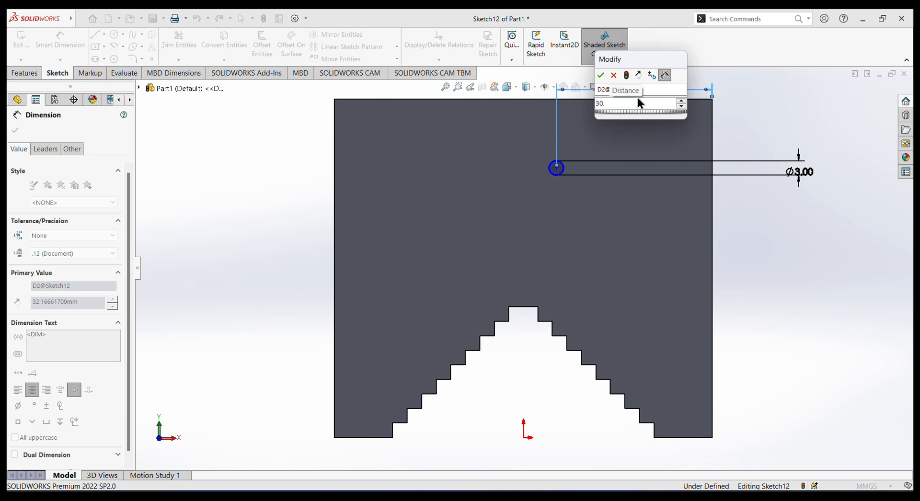
{"action": "type", "text": "5"}
{"action": "key", "text": "Return"}
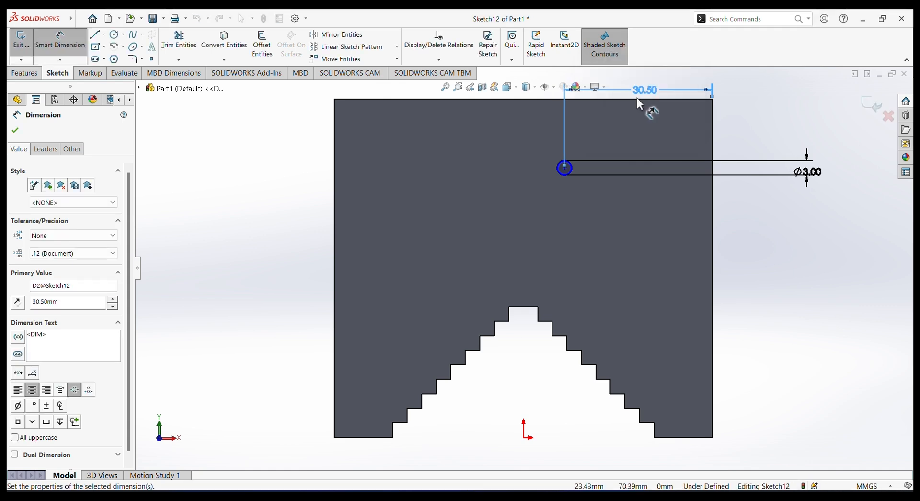
{"action": "left_click", "coordinate": [636, 98]}
Dimension the circle's centre 12 mm below the block's top edge and finish dimensioning.
{"action": "left_click", "coordinate": [564, 168]}
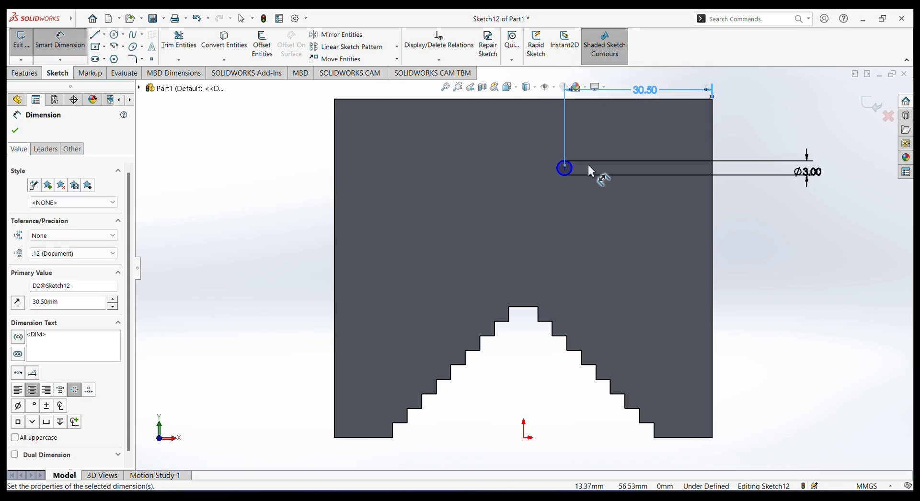
{"action": "left_click", "coordinate": [605, 99]}
{"action": "left_click", "coordinate": [763, 137]}
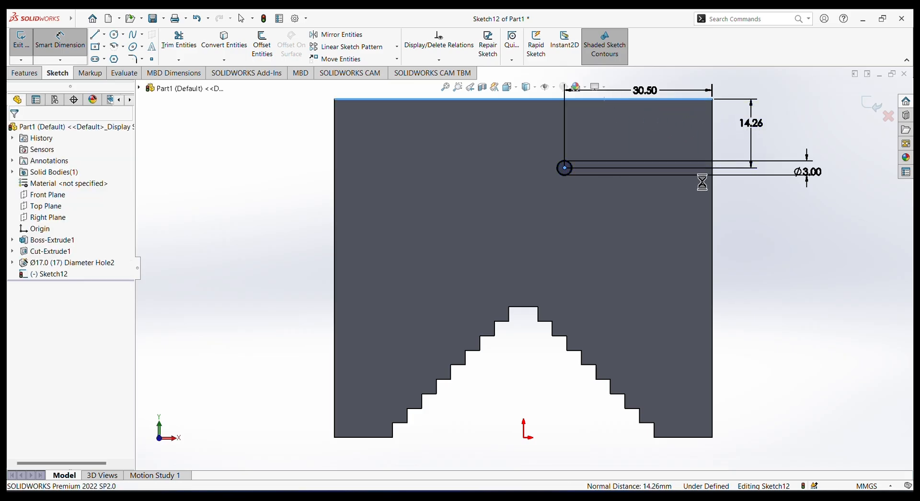
{"action": "type", "text": "12"}
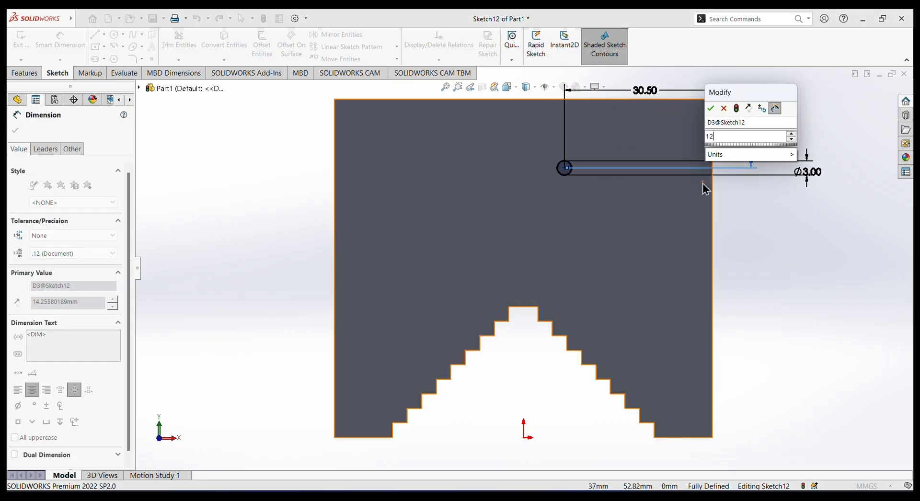
{"action": "key", "text": "Return"}
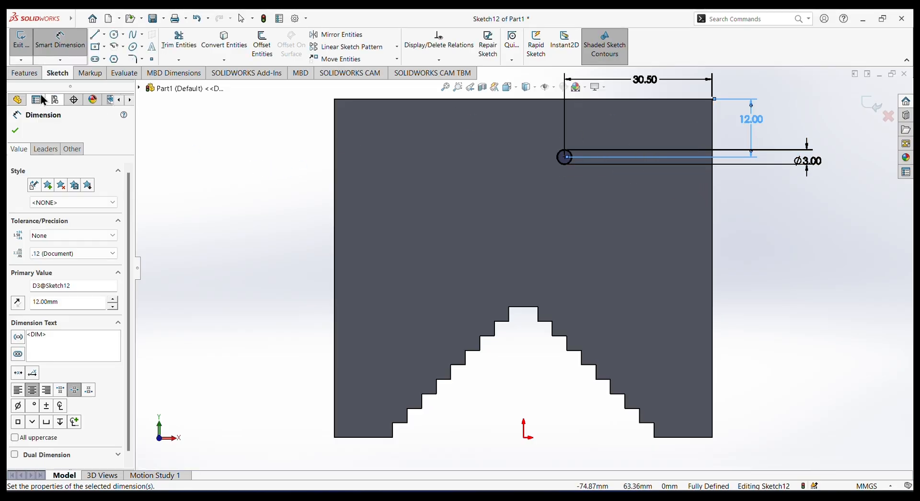
{"action": "left_click", "coordinate": [17, 99]}
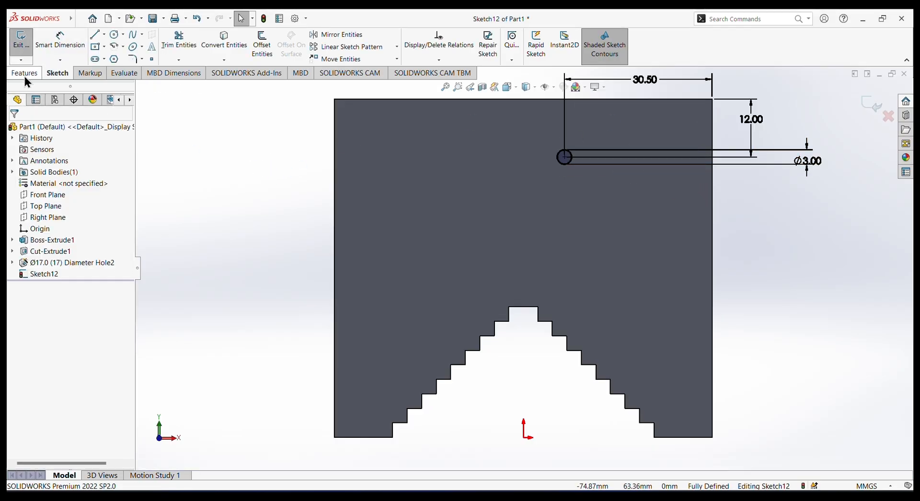
Cut the 3 mm circle through the block with an Extruded Cut using the Through All end condition.
{"action": "left_click", "coordinate": [24, 73]}
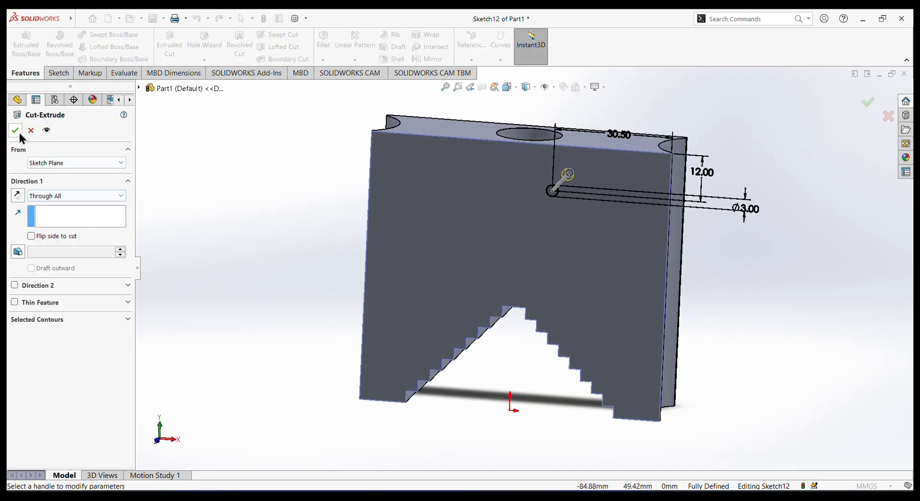
{"action": "middle_click_drag", "start_coordinate": [760, 229], "coordinate": [776, 196]}
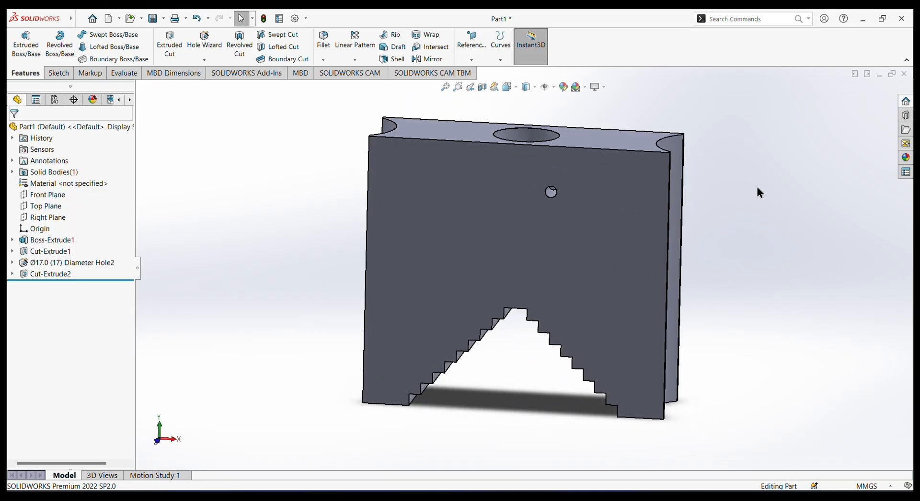
{"action": "scroll", "coordinate": [757, 187], "scroll_direction": "up", "scroll_amount": 1}
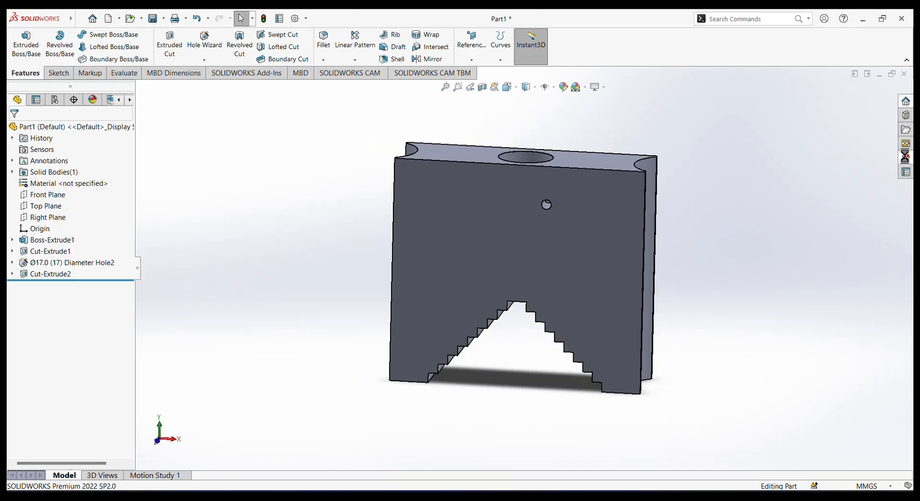
Apply the brushed bronze appearance from the Metal > Bronze library to the whole jaw block.
{"action": "left_click", "coordinate": [905, 157]}
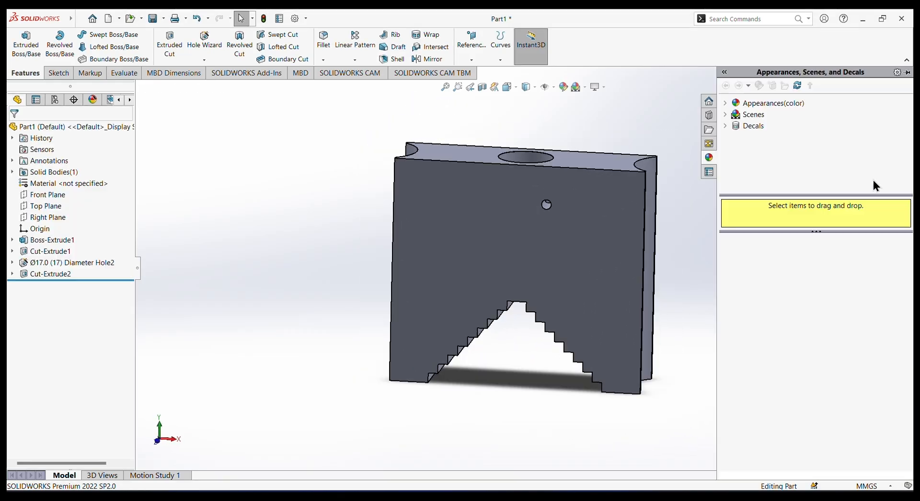
{"action": "left_click", "coordinate": [726, 105]}
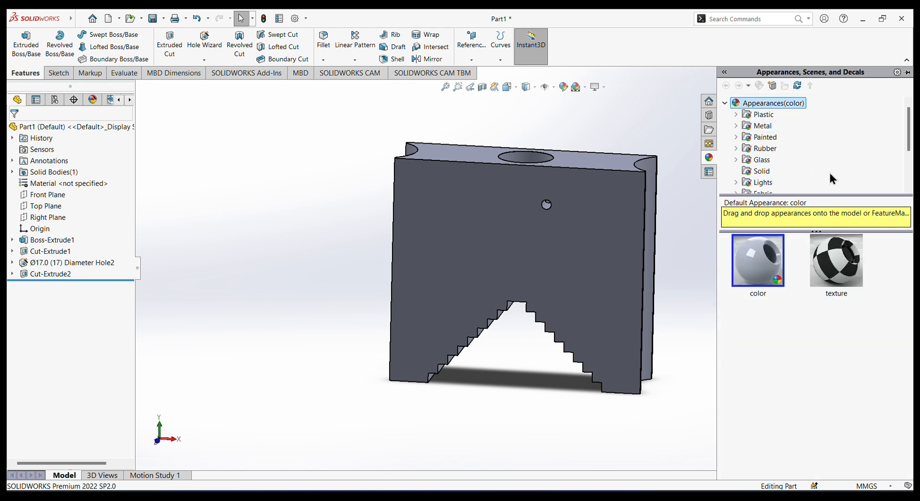
{"action": "left_click", "coordinate": [736, 125]}
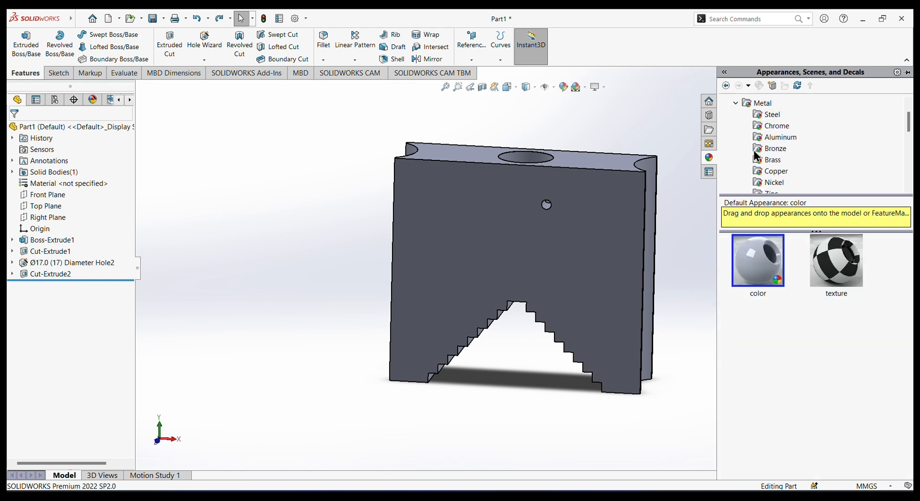
{"action": "scroll", "coordinate": [757, 168], "scroll_direction": "down", "scroll_amount": 1}
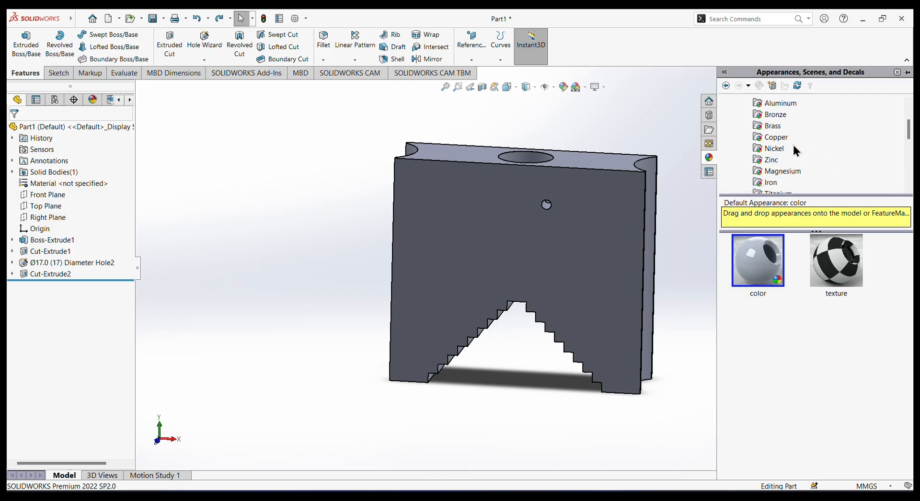
{"action": "scroll", "coordinate": [781, 138], "scroll_direction": "up", "scroll_amount": 1}
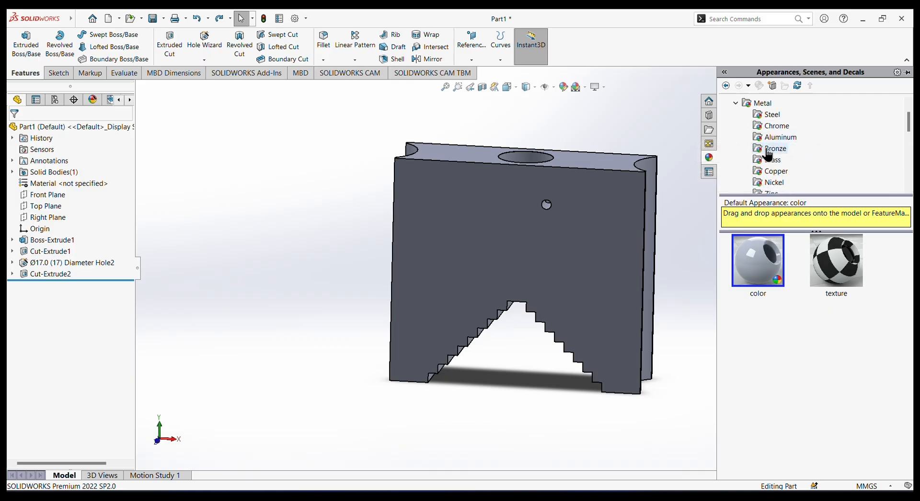
{"action": "left_click", "coordinate": [767, 150]}
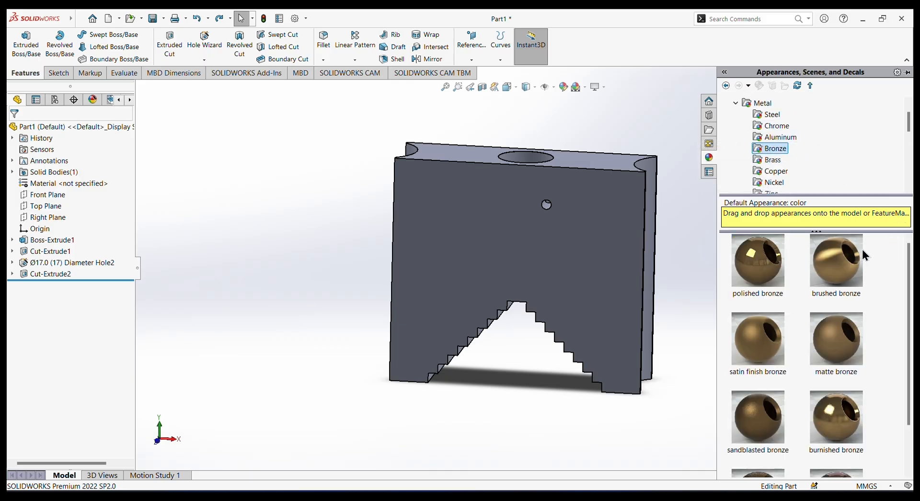
{"action": "double_click", "coordinate": [832, 262]}
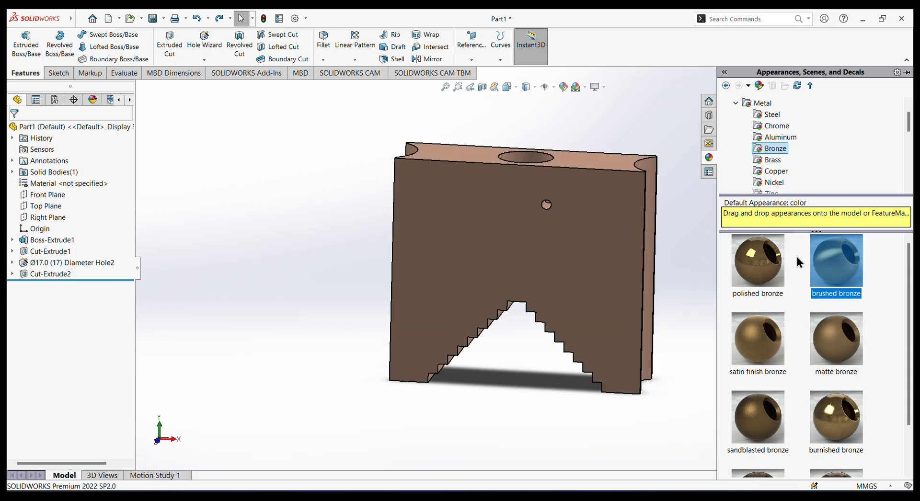
Save the finished jaw block part in the Documents folder under the file name movable jaw.
{"action": "middle_click_drag", "start_coordinate": [754, 237], "coordinate": [770, 168]}
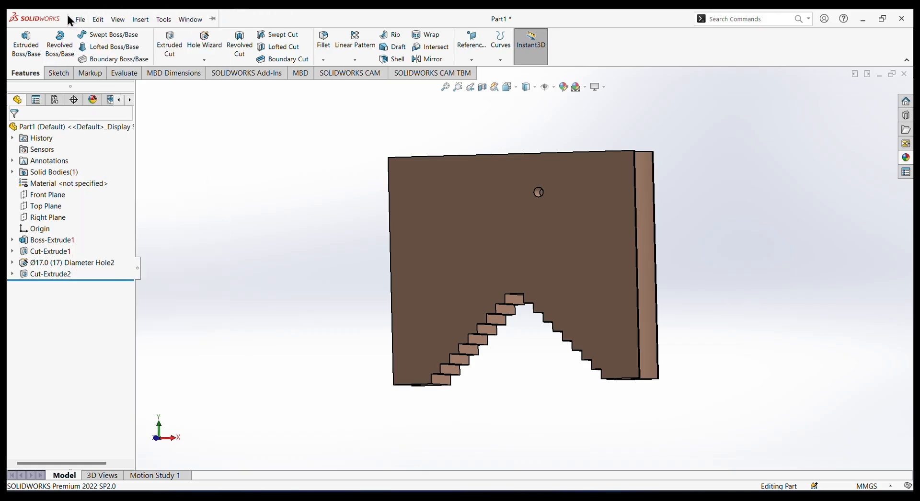
{"action": "left_click", "coordinate": [79, 19]}
{"action": "left_click", "coordinate": [103, 154]}
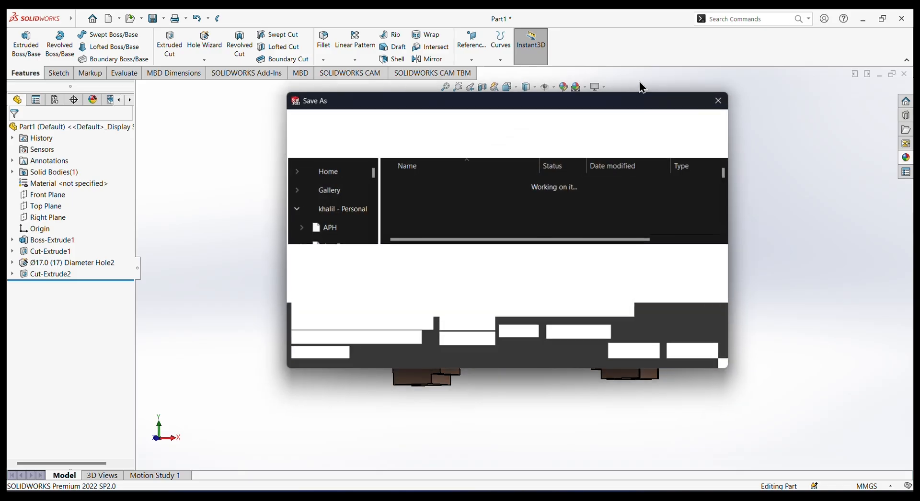
{"action": "left_click", "coordinate": [418, 261]}
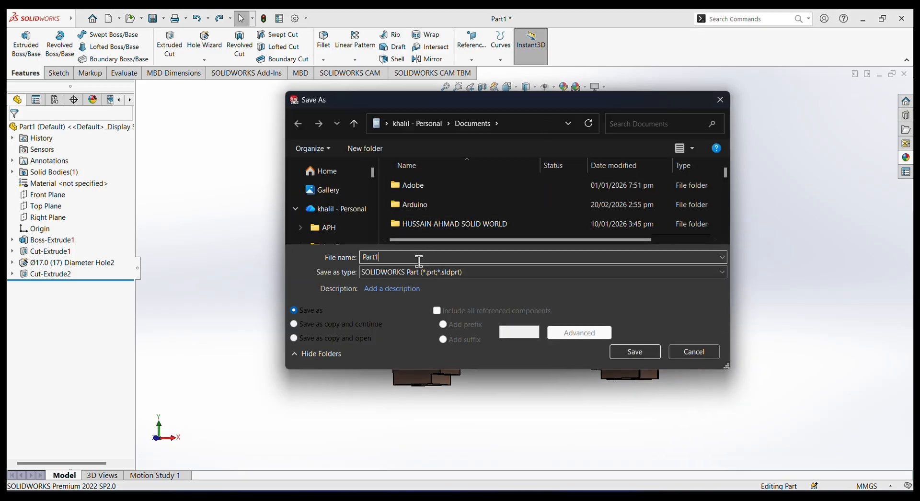
{"action": "key", "text": "BackSpace"}
{"action": "key", "text": "BackSpace"}
{"action": "key", "text": "BackSpace"}
{"action": "key", "text": "BackSpace"}
{"action": "key", "text": "BackSpace"}
{"action": "type", "text": "mo"}
{"action": "left_click", "coordinate": [647, 353]}
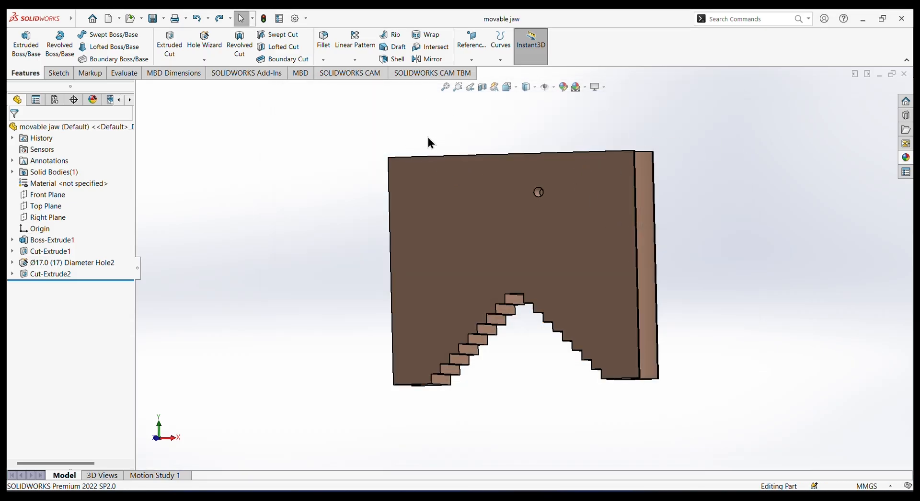
In a new part, start a sketch on the Front Plane and draw an infinite-length horizontal centerline through the origin.
{"action": "middle_click_drag", "start_coordinate": [427, 136], "coordinate": [464, 164]}
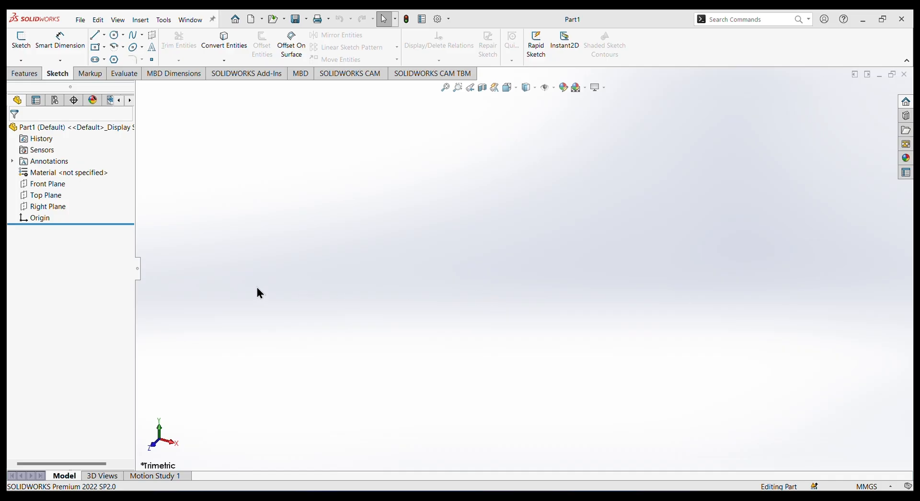
{"action": "left_click", "coordinate": [48, 185]}
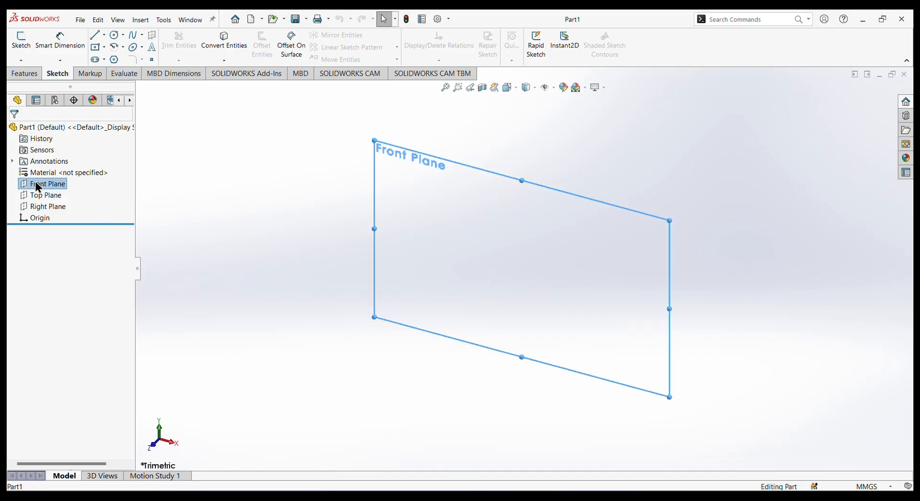
{"action": "left_click", "coordinate": [56, 165]}
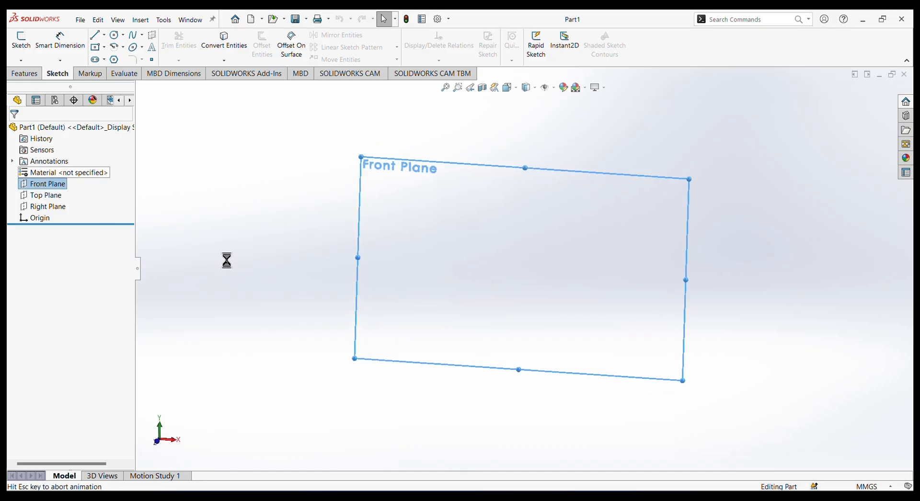
{"action": "left_click", "coordinate": [105, 35]}
{"action": "left_click", "coordinate": [120, 57]}
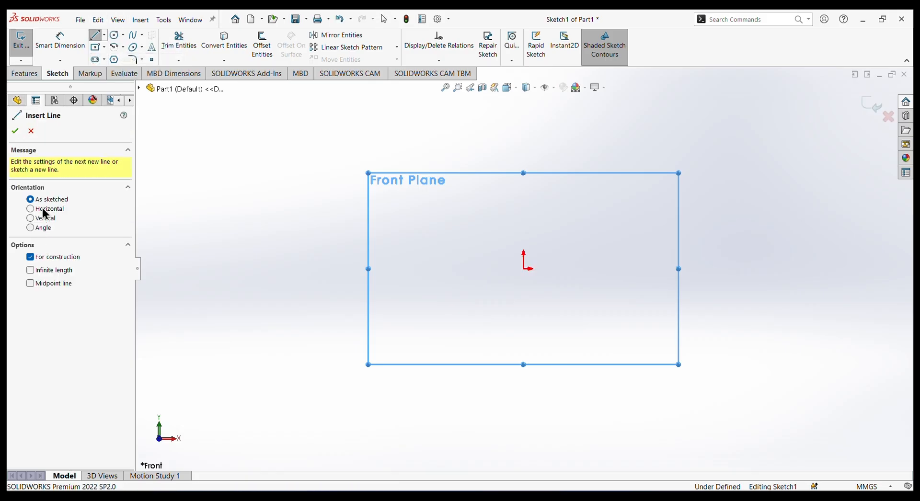
{"action": "left_click", "coordinate": [42, 209]}
{"action": "left_click", "coordinate": [31, 270]}
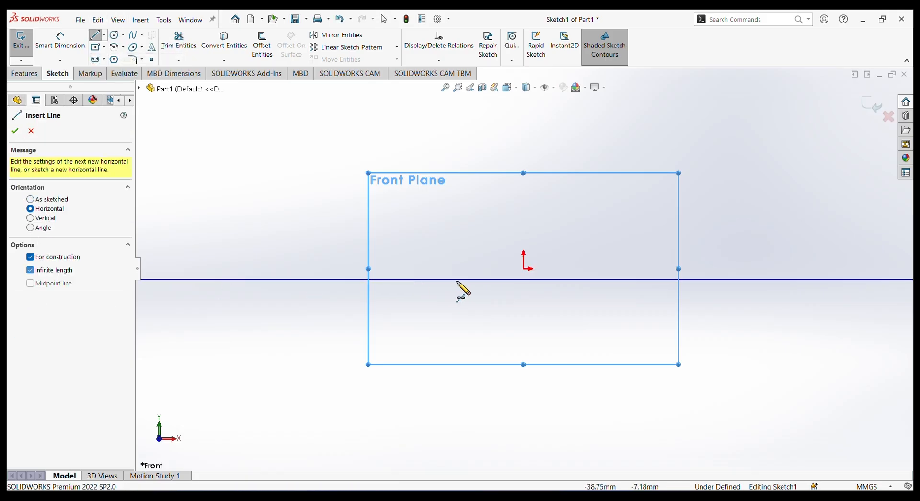
{"action": "left_click", "coordinate": [525, 269]}
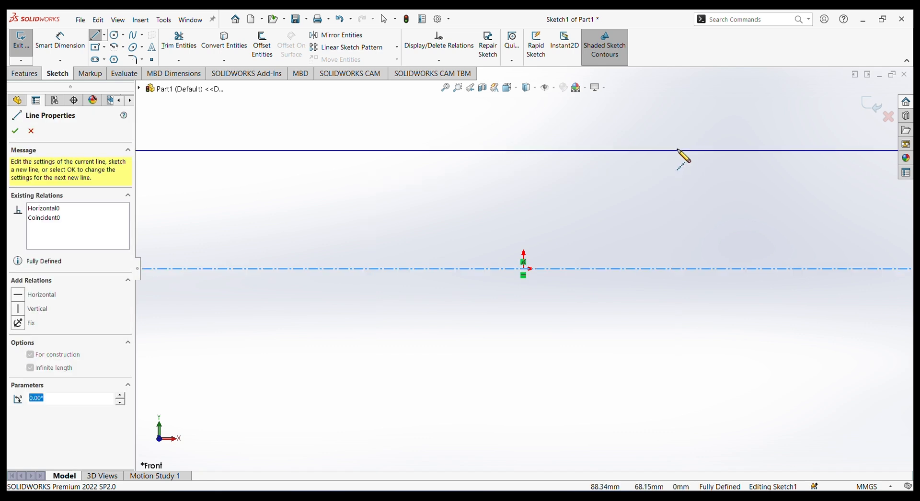
{"action": "right_click", "coordinate": [680, 149]}
{"action": "left_click", "coordinate": [708, 156]}
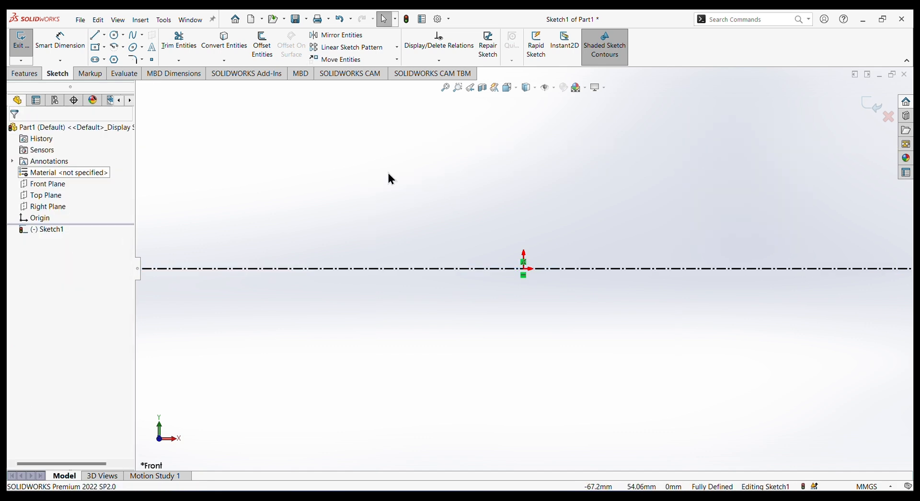
Sketch the head's half-outline with lines from the origin: about 45 mm straight up, horizontally to the right, and partway back down.
{"action": "key", "text": "l"}
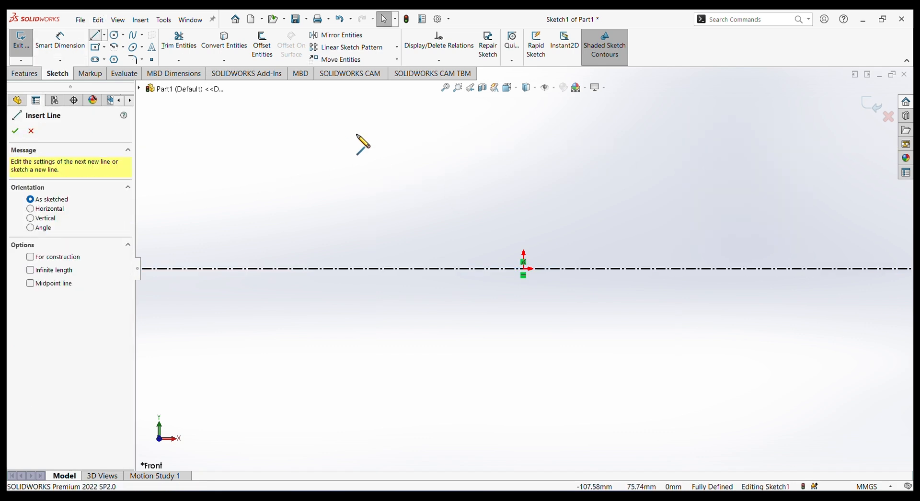
{"action": "left_click", "coordinate": [523, 269]}
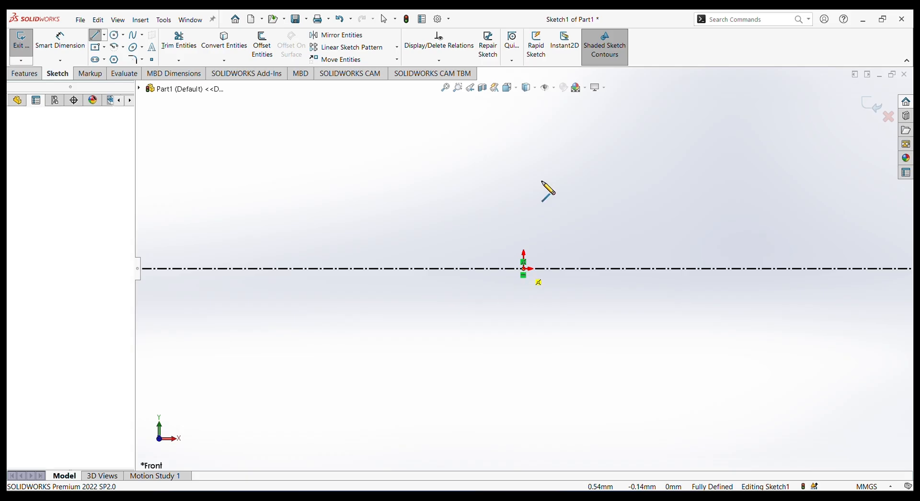
{"action": "left_click", "coordinate": [524, 191]}
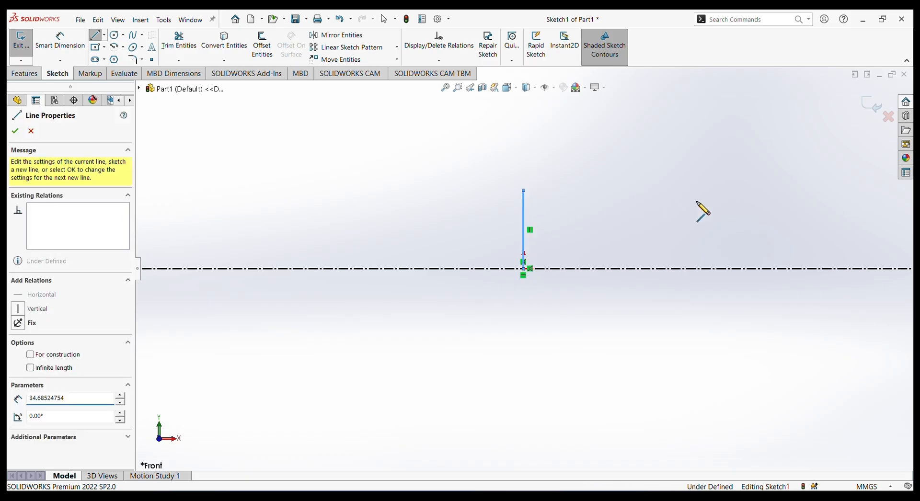
{"action": "left_click", "coordinate": [659, 190]}
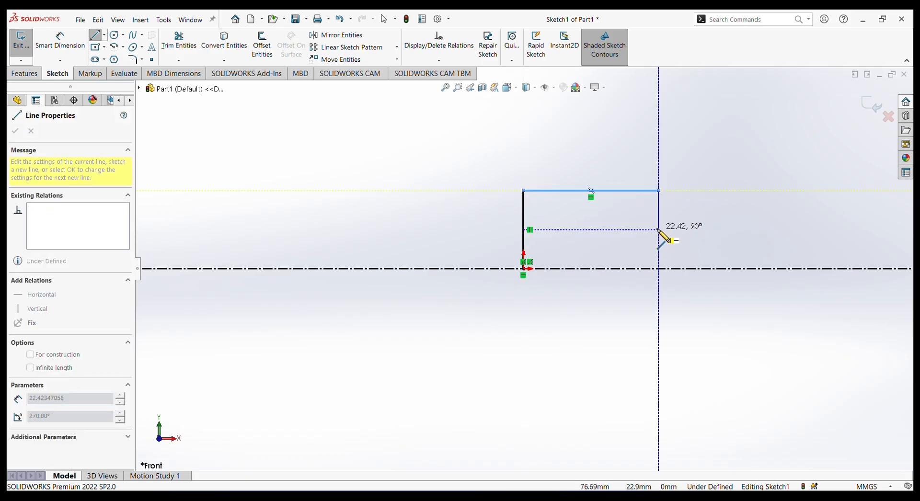
{"action": "left_click", "coordinate": [659, 236]}
Continue the outline with a horizontal shank line about 486 mm long, a small step down, a short end line and a vertical line to the centerline.
{"action": "key", "text": "z"}
{"action": "key", "text": "z"}
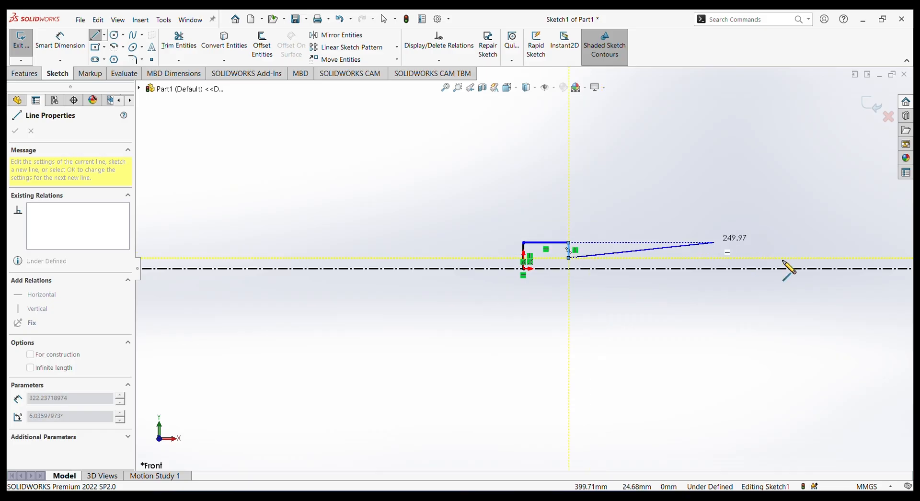
{"action": "left_click", "coordinate": [853, 259]}
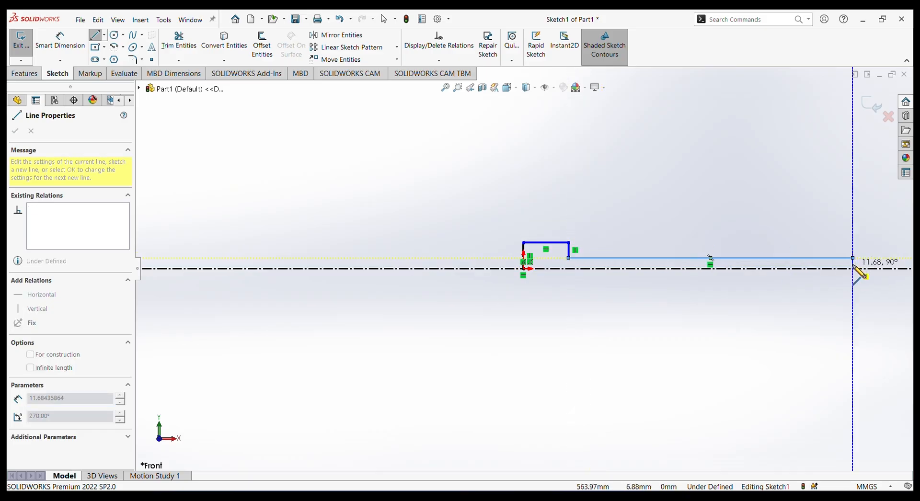
{"action": "left_click", "coordinate": [853, 264]}
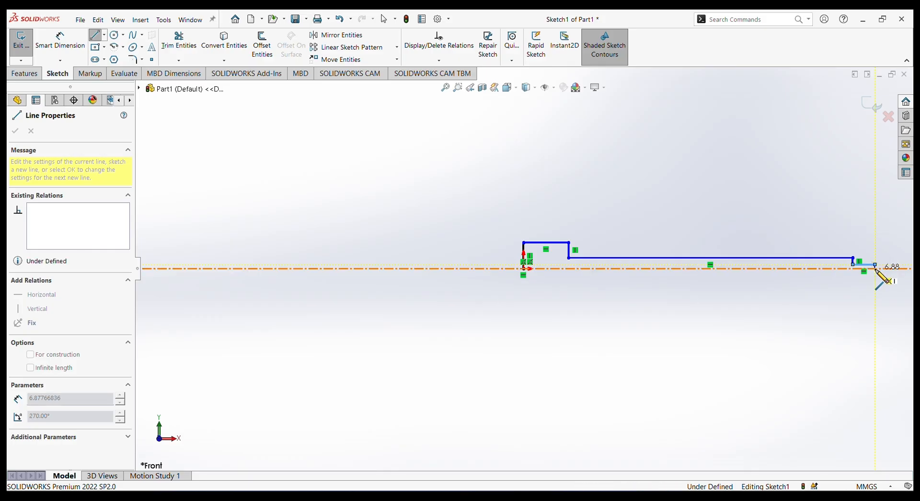
{"action": "left_click", "coordinate": [875, 269]}
{"action": "right_click", "coordinate": [876, 292]}
{"action": "left_click", "coordinate": [880, 302]}
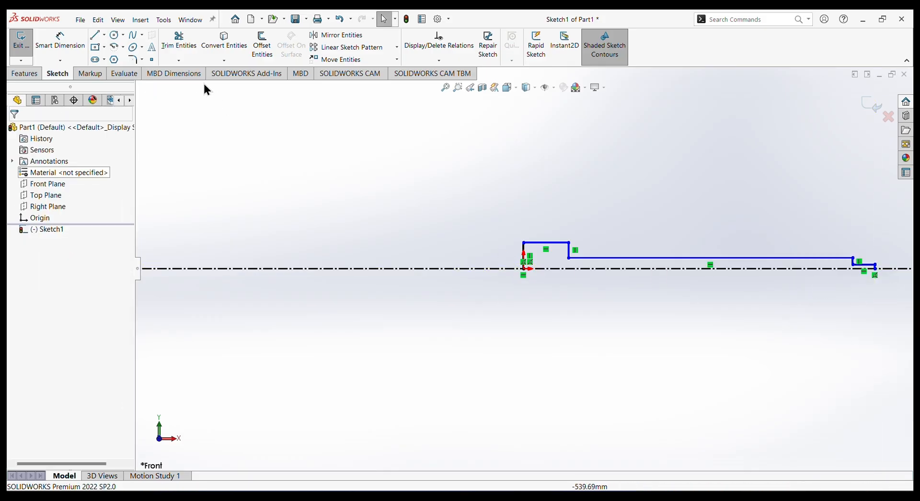
Dimension the vertical line at the origin as 16 mm.
{"action": "scroll", "coordinate": [537, 292], "scroll_direction": "down", "scroll_amount": 3}
{"action": "left_click", "coordinate": [50, 48]}
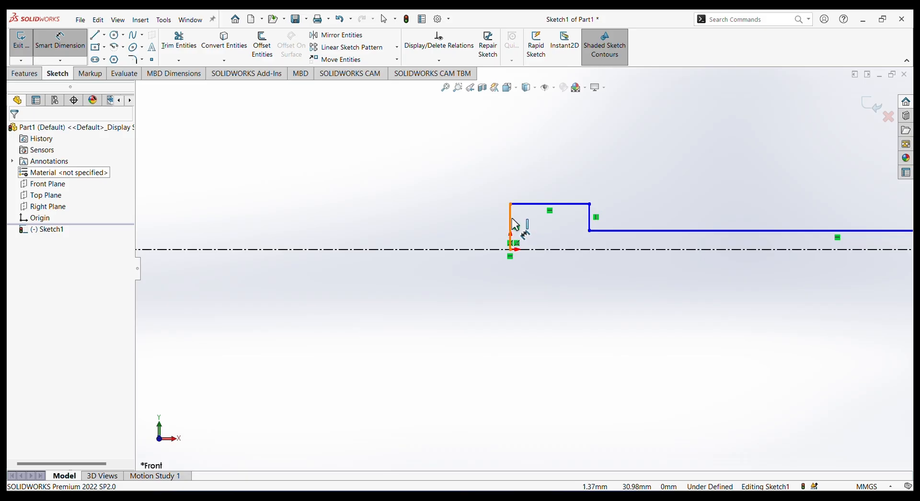
{"action": "left_click", "coordinate": [417, 222]}
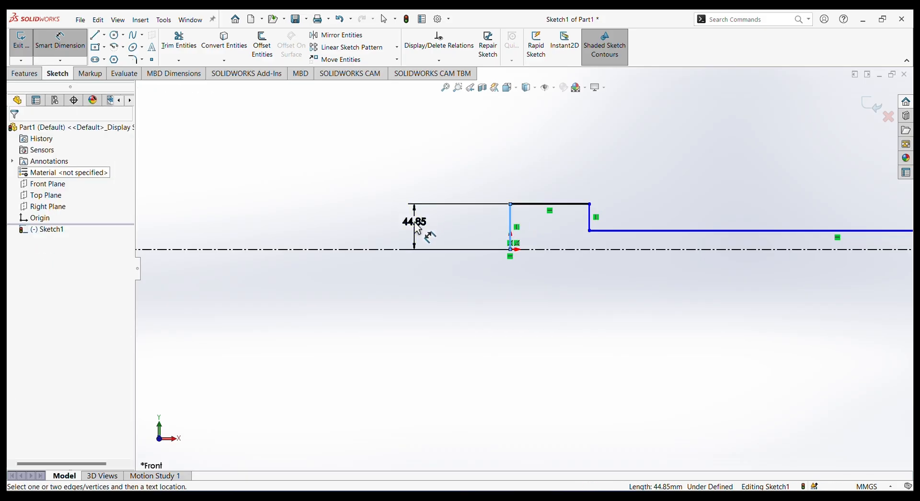
{"action": "type", "text": "16"}
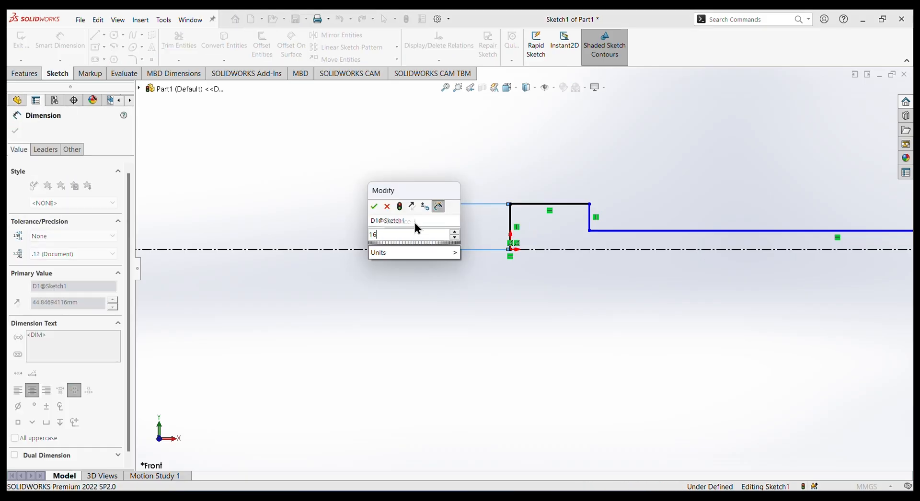
{"action": "key", "text": "Return"}
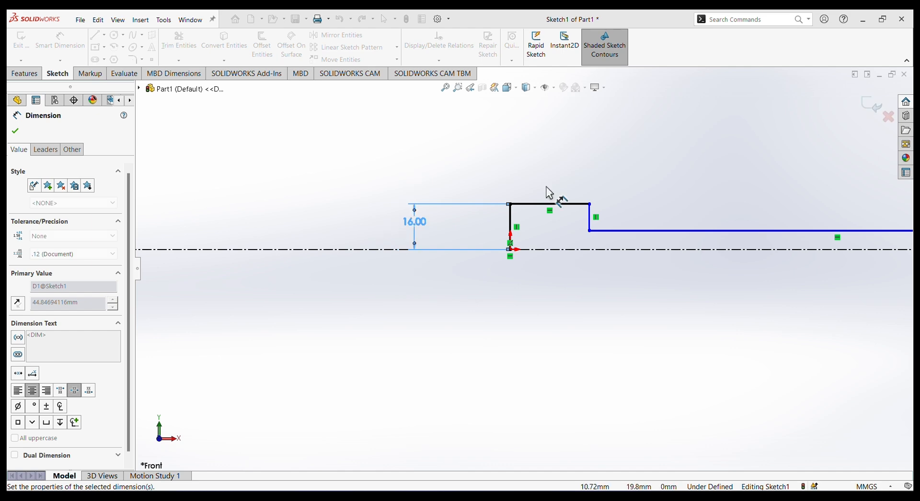
Dimension the head's upper horizontal line as 34 mm.
{"action": "left_click", "coordinate": [561, 156]}
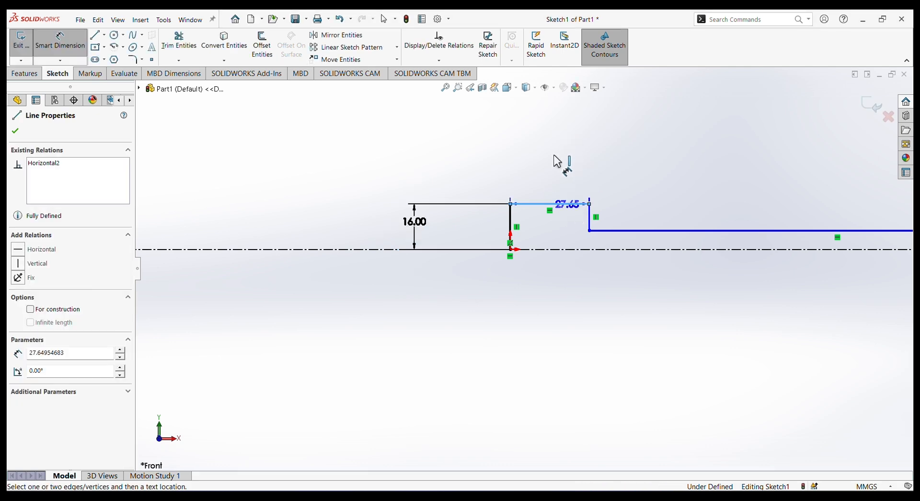
{"action": "left_click", "coordinate": [556, 162]}
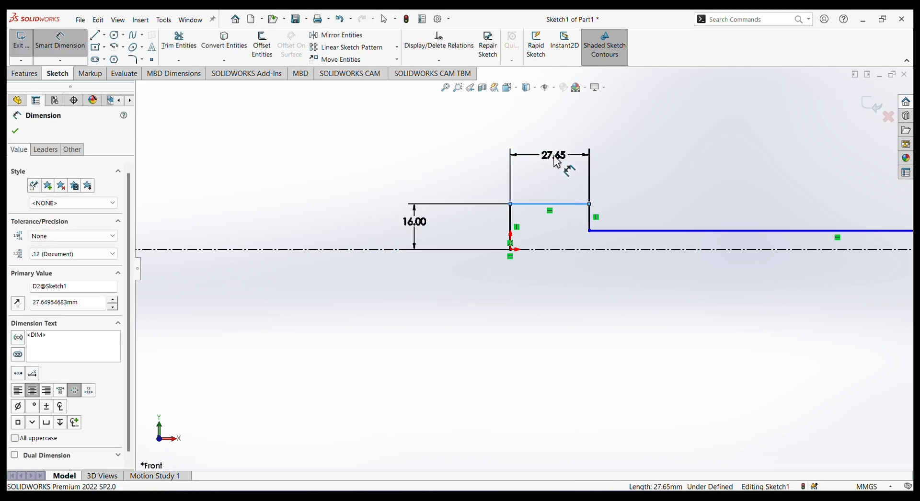
{"action": "key", "text": "Return"}
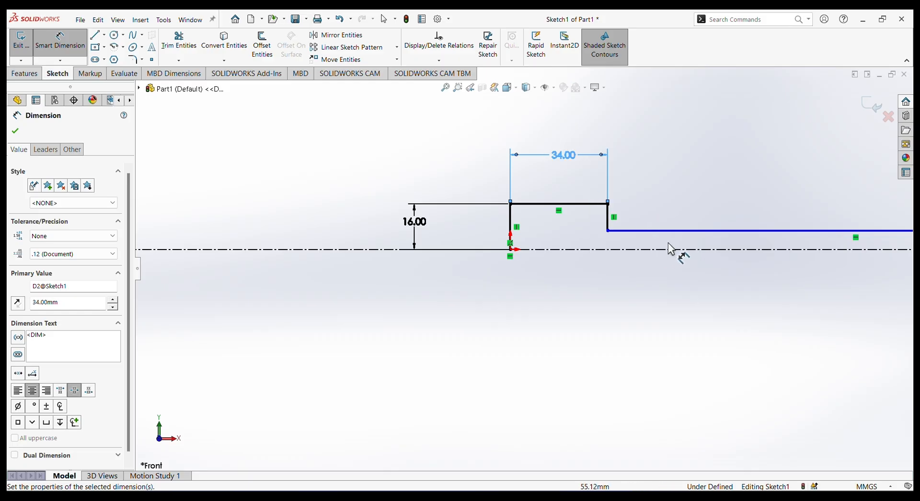
Dimension the long horizontal shank line as 150 mm.
{"action": "scroll", "coordinate": [710, 249], "scroll_direction": "up", "scroll_amount": 3}
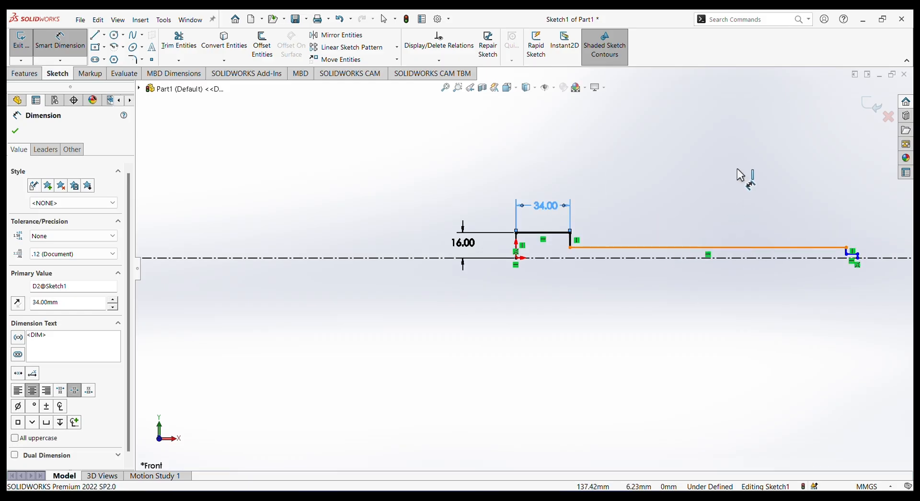
{"action": "left_click", "coordinate": [742, 155]}
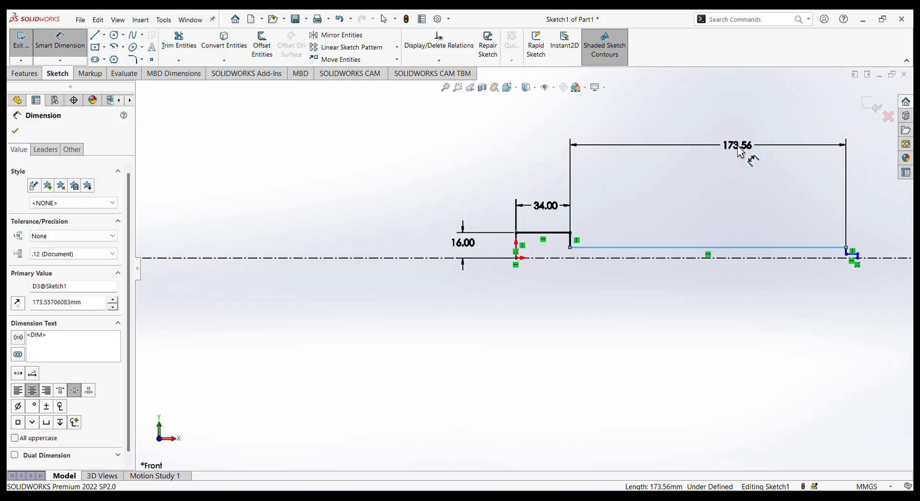
{"action": "type", "text": "150"}
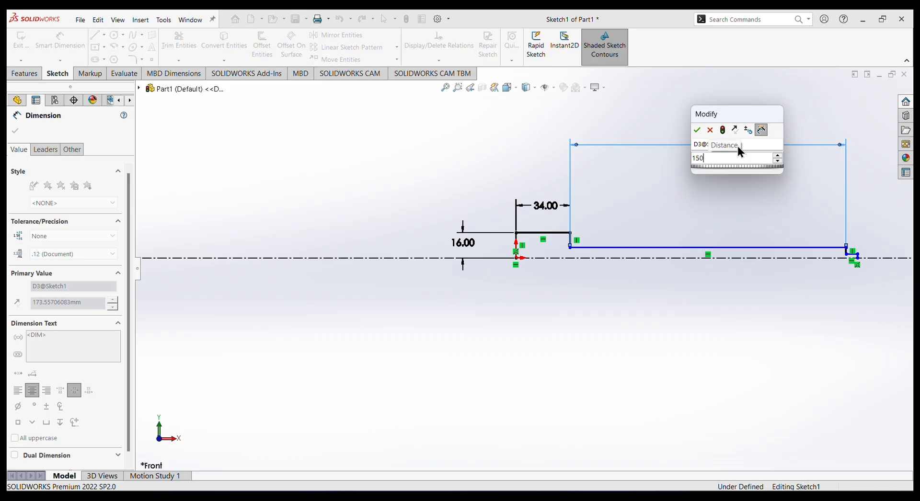
{"action": "key", "text": "Return"}
Dimension the short horizontal line at the far end of the shank as 30 mm.
{"action": "scroll", "coordinate": [776, 267], "scroll_direction": "down", "scroll_amount": 5}
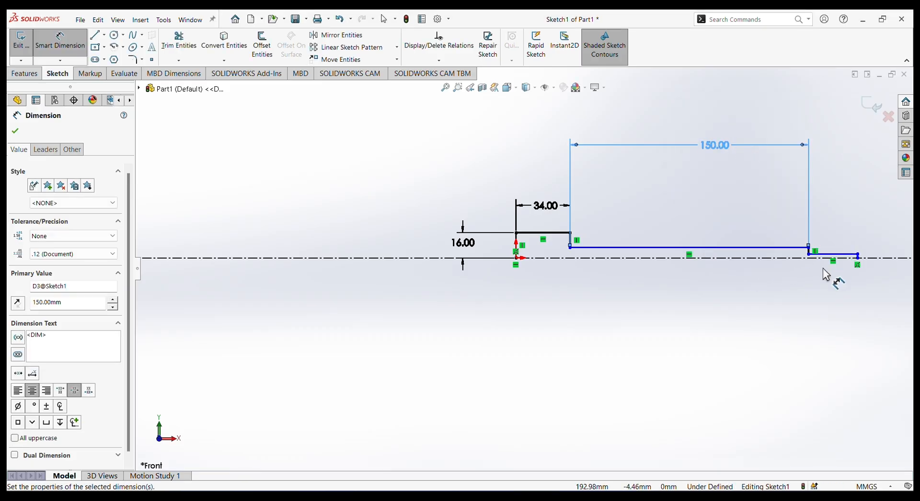
{"action": "scroll", "coordinate": [780, 276], "scroll_direction": "up", "scroll_amount": 3}
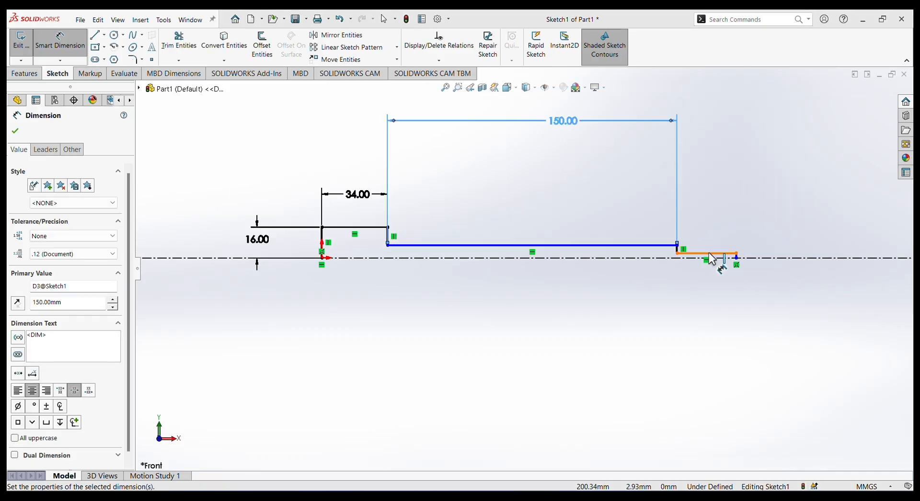
{"action": "left_click", "coordinate": [709, 252]}
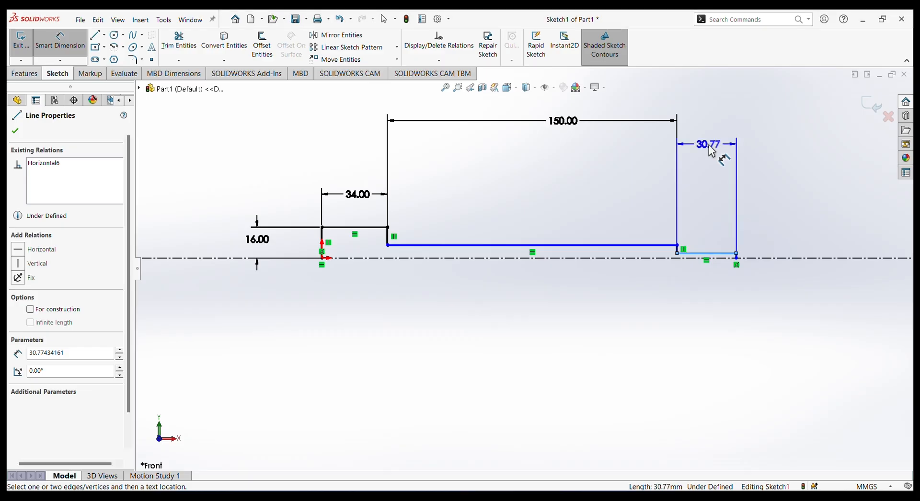
{"action": "left_click", "coordinate": [712, 152]}
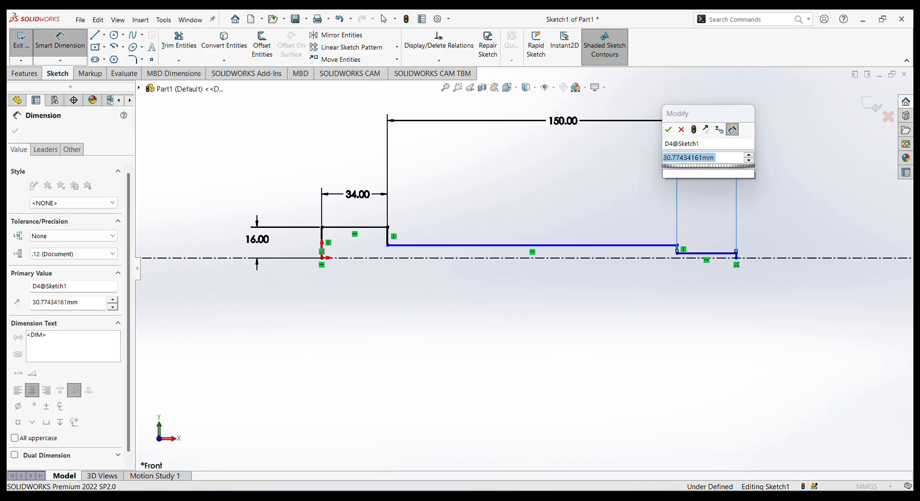
{"action": "type", "text": "30"}
{"action": "key", "text": "Return"}
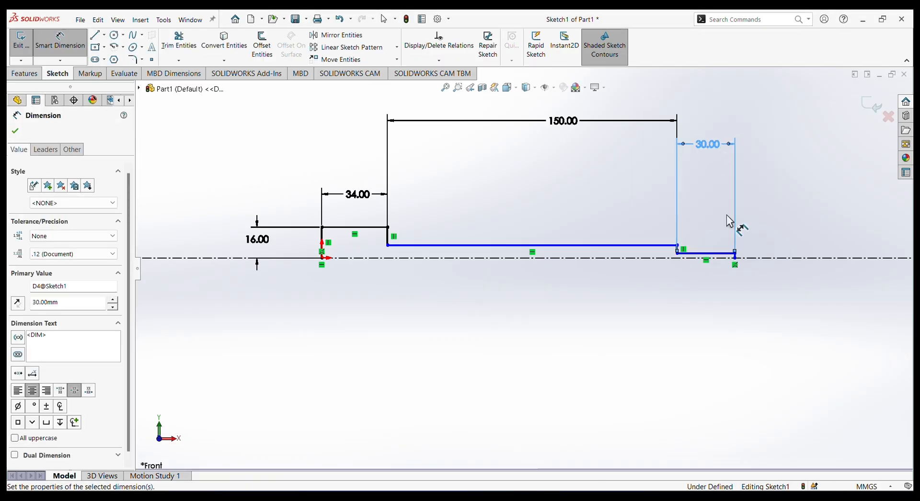
{"action": "scroll", "coordinate": [727, 289], "scroll_direction": "down", "scroll_amount": 3}
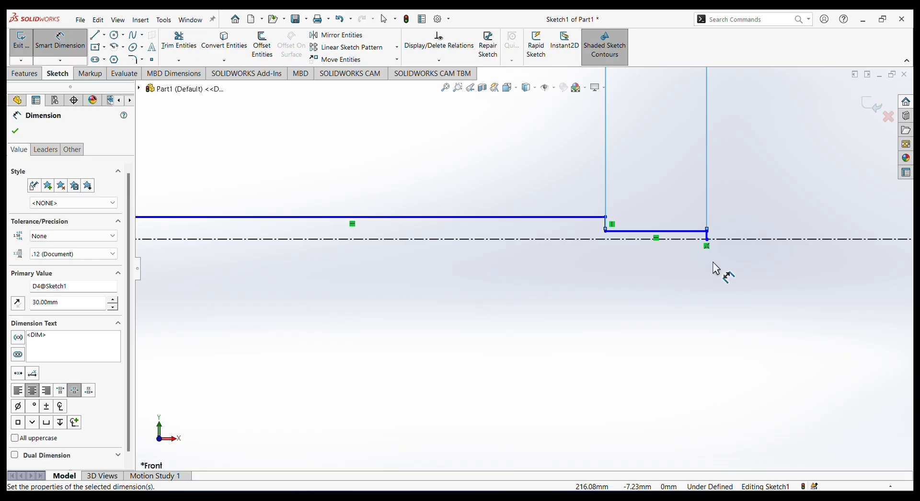
Dimension the short end horizontal line 8.5 mm from the centerline.
{"action": "left_click", "coordinate": [690, 239]}
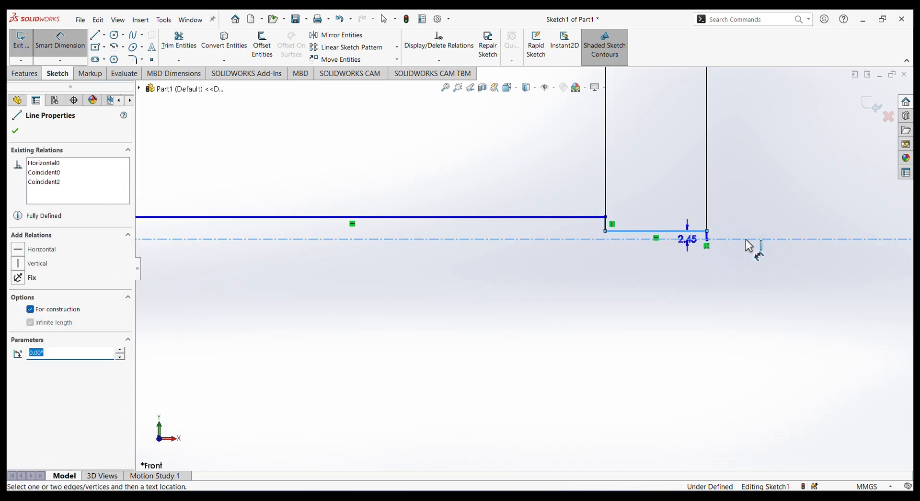
{"action": "left_click", "coordinate": [781, 239]}
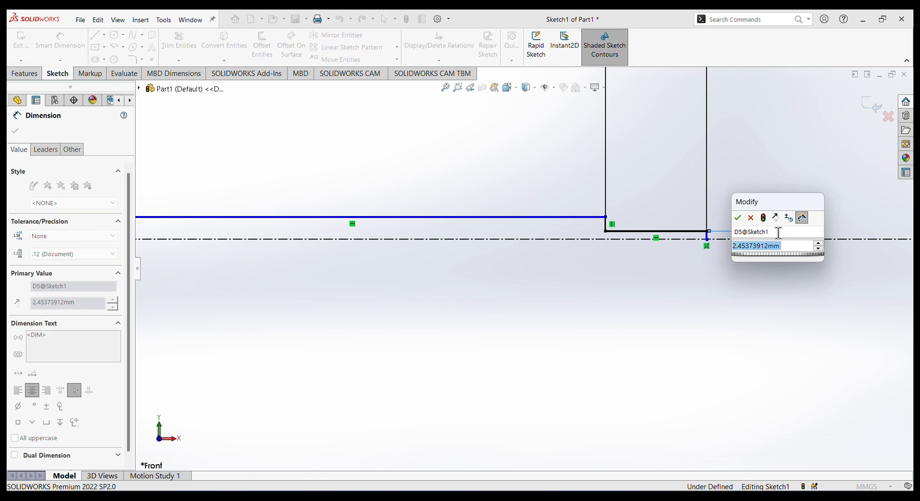
{"action": "type", "text": "8"}
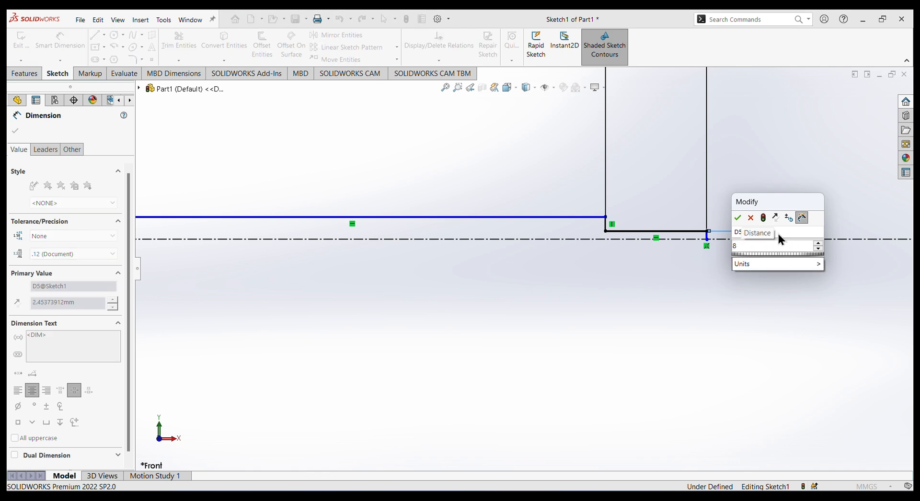
{"action": "type", "text": ".5"}
{"action": "key", "text": "Escape"}
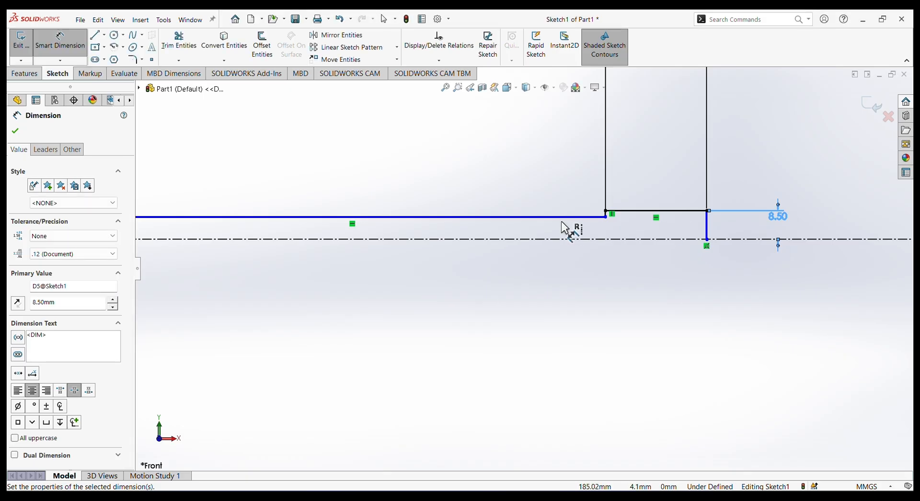
Dimension the long shank line 12 mm from the centerline.
{"action": "left_click", "coordinate": [560, 221]}
{"action": "left_click", "coordinate": [560, 239]}
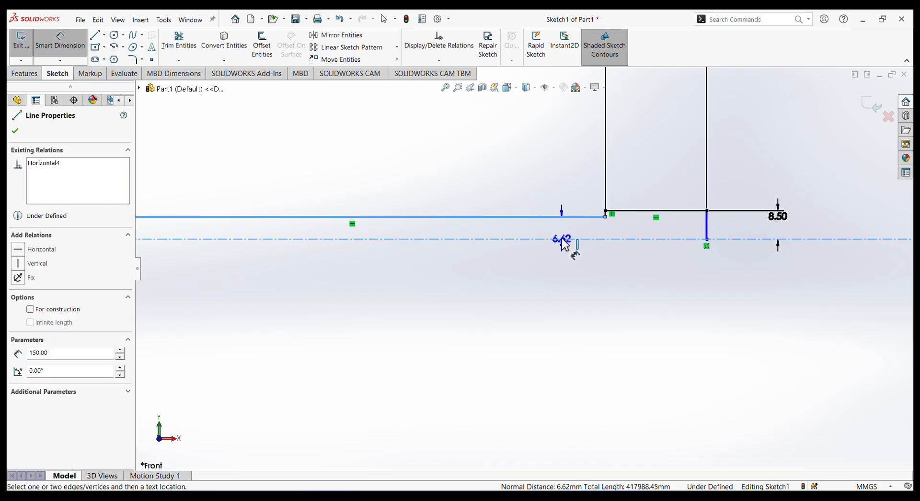
{"action": "left_click", "coordinate": [857, 233]}
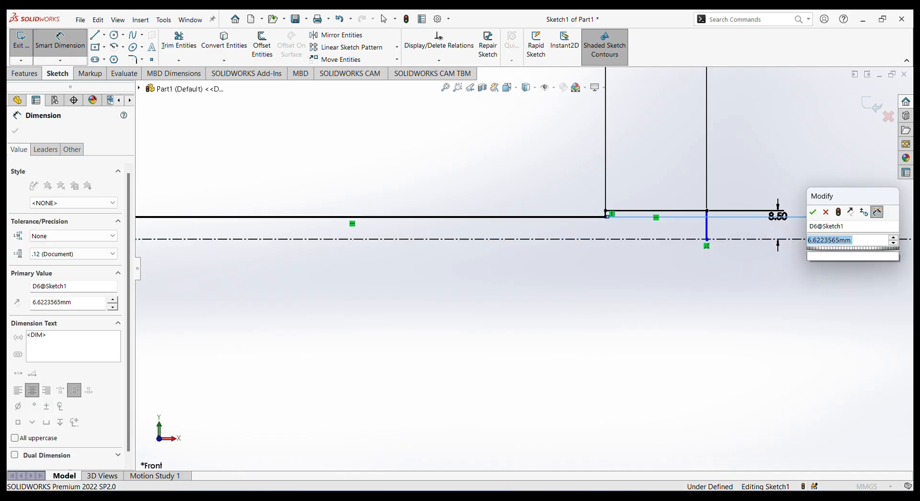
{"action": "key", "text": "Return"}
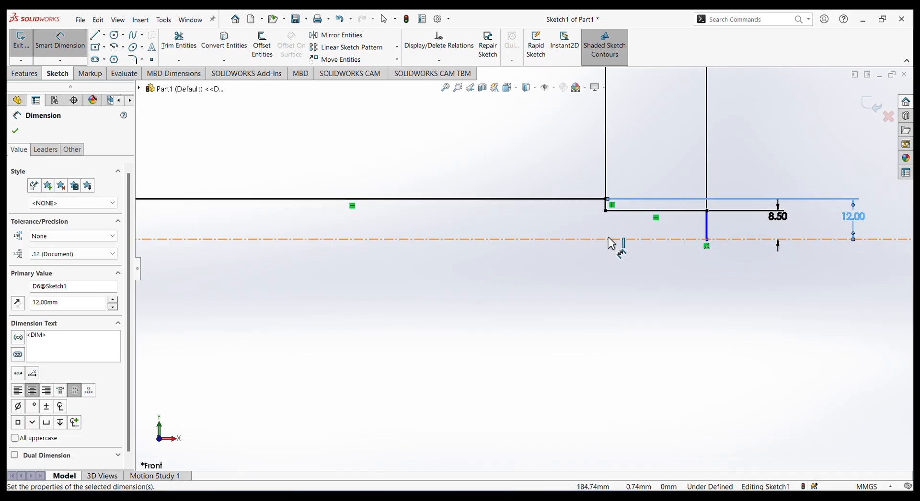
Dimension the vertical line closing the far end of the profile as 8.5 mm.
{"action": "scroll", "coordinate": [726, 250], "scroll_direction": "up", "scroll_amount": 3}
{"action": "left_click", "coordinate": [630, 243]}
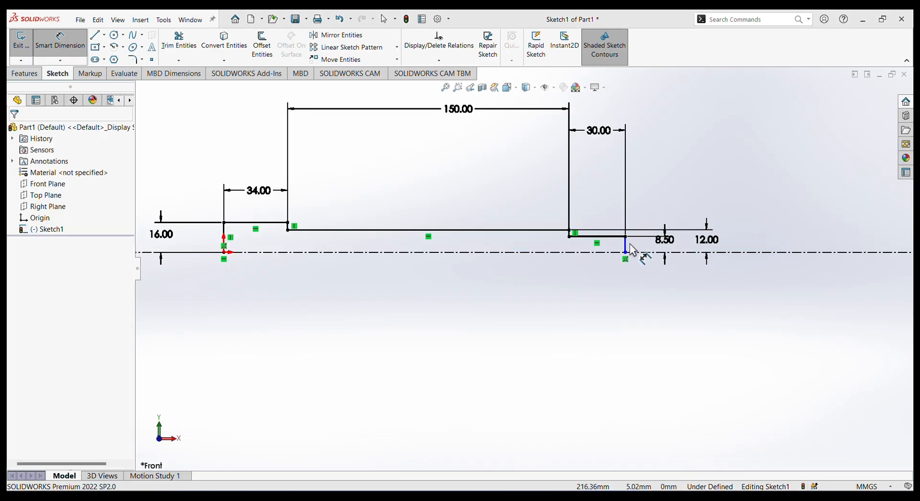
{"action": "left_click", "coordinate": [626, 247]}
{"action": "left_click", "coordinate": [782, 245]}
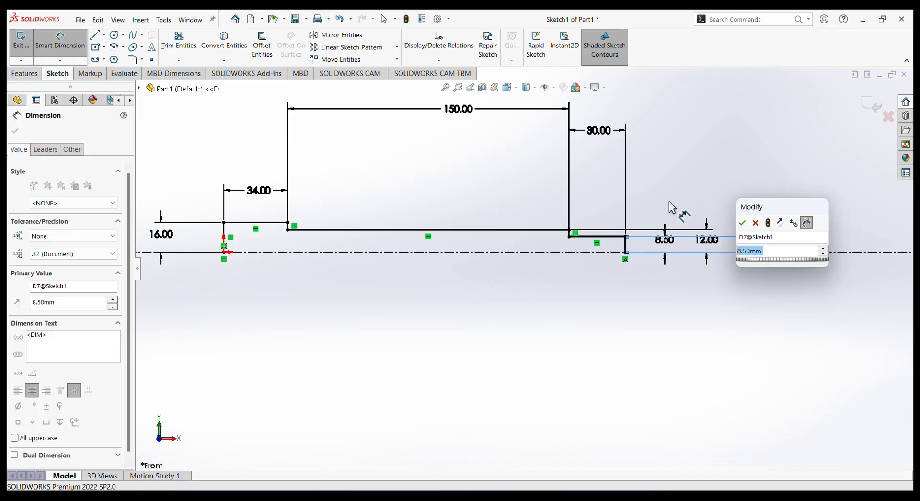
{"action": "left_click", "coordinate": [742, 224]}
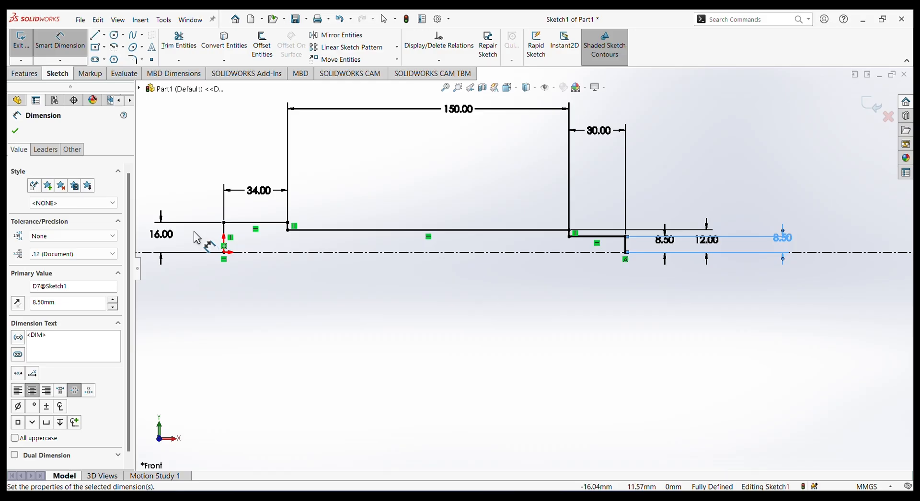
Sketch a 3 Point Arc of about 3.36 mm radius dipping from the short end line toward the centerline.
{"action": "scroll", "coordinate": [193, 231], "scroll_direction": "down", "scroll_amount": 2}
{"action": "scroll", "coordinate": [481, 255], "scroll_direction": "up", "scroll_amount": 3}
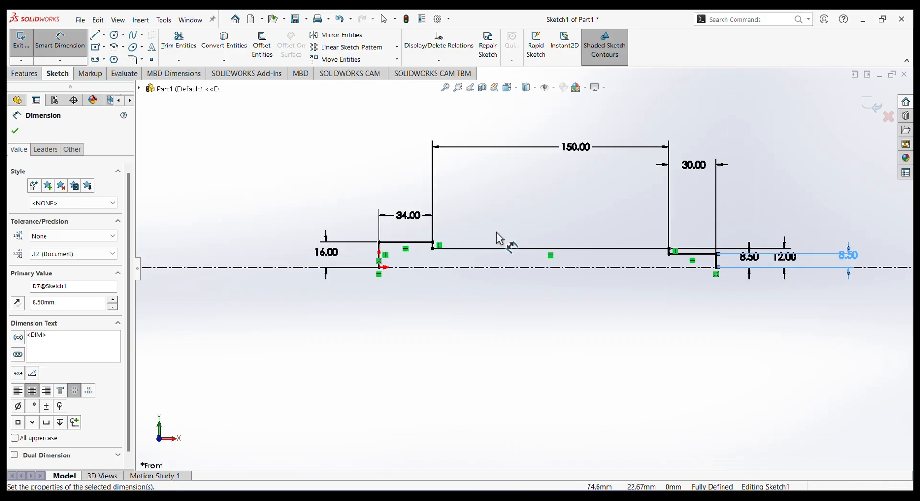
{"action": "scroll", "coordinate": [497, 232], "scroll_direction": "down", "scroll_amount": 1}
{"action": "scroll", "coordinate": [770, 264], "scroll_direction": "down", "scroll_amount": 1}
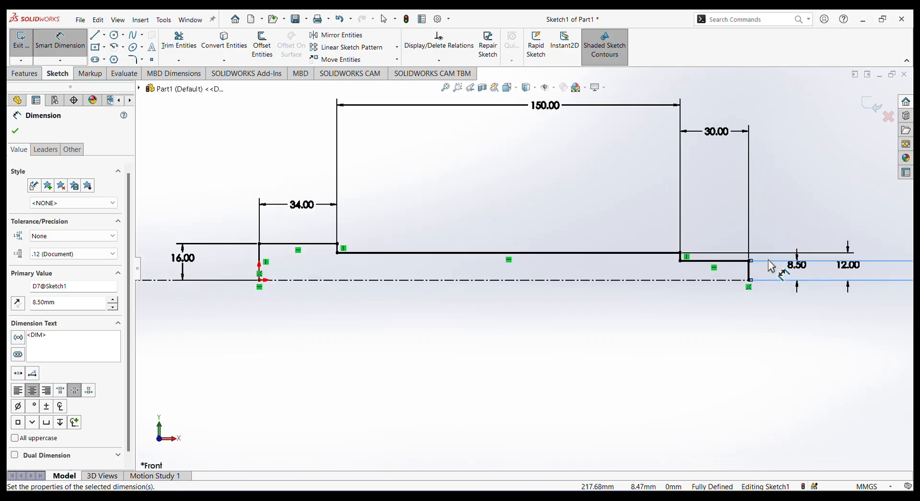
{"action": "scroll", "coordinate": [770, 264], "scroll_direction": "down", "scroll_amount": 2}
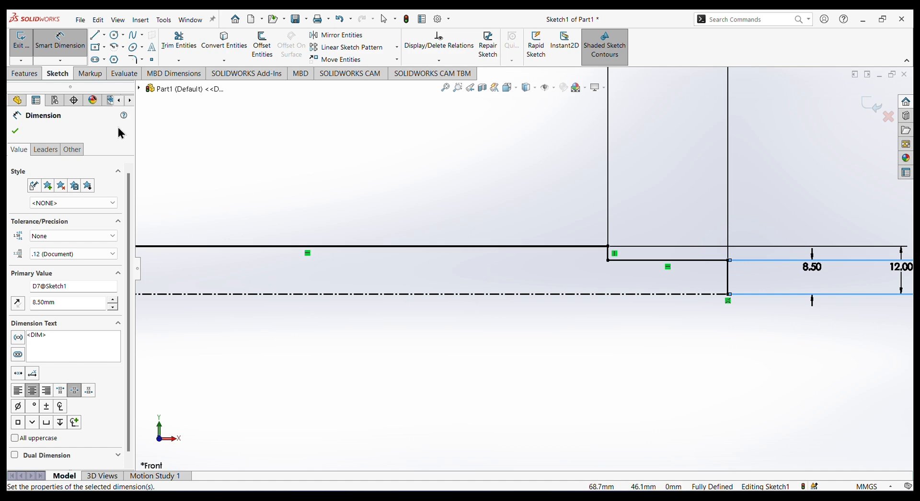
{"action": "left_click", "coordinate": [124, 48]}
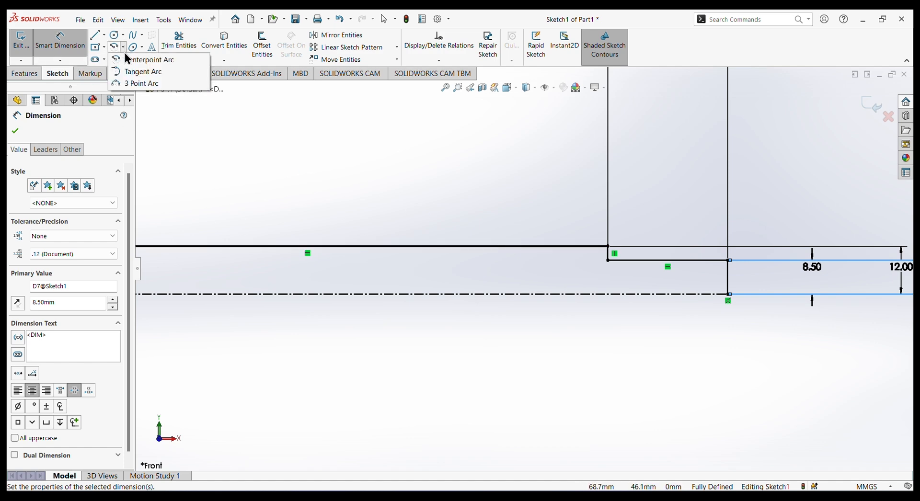
{"action": "left_click", "coordinate": [144, 84]}
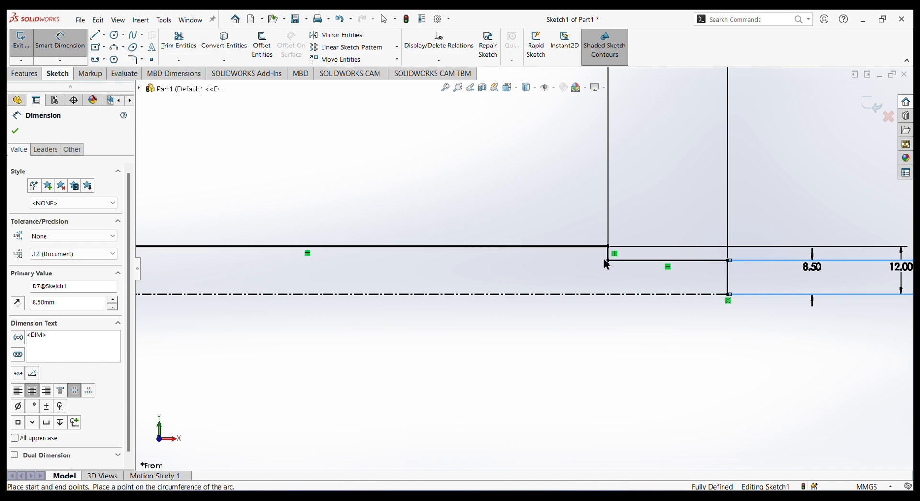
{"action": "left_click", "coordinate": [652, 260]}
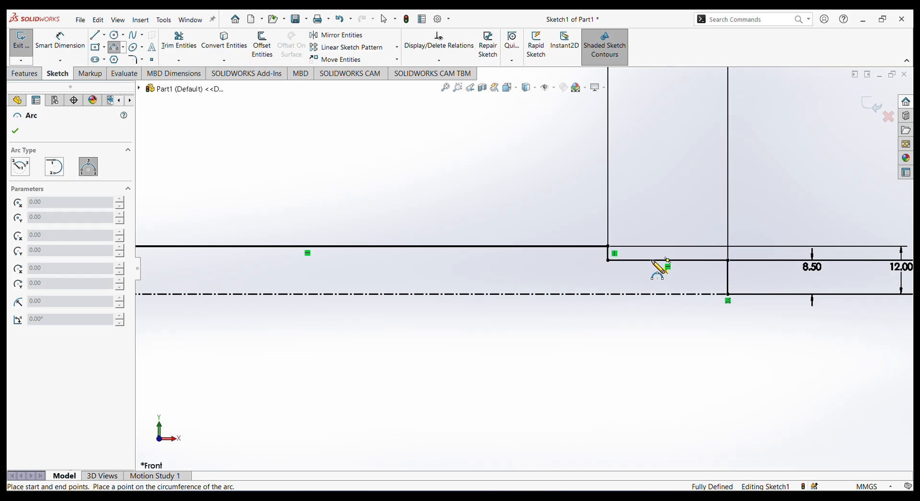
{"action": "left_click", "coordinate": [678, 261]}
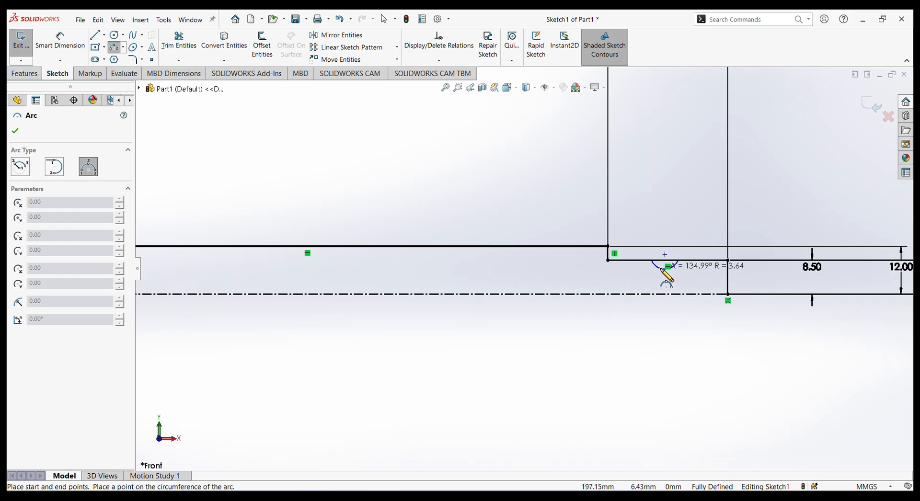
{"action": "left_click", "coordinate": [665, 273]}
{"action": "right_click", "coordinate": [673, 182]}
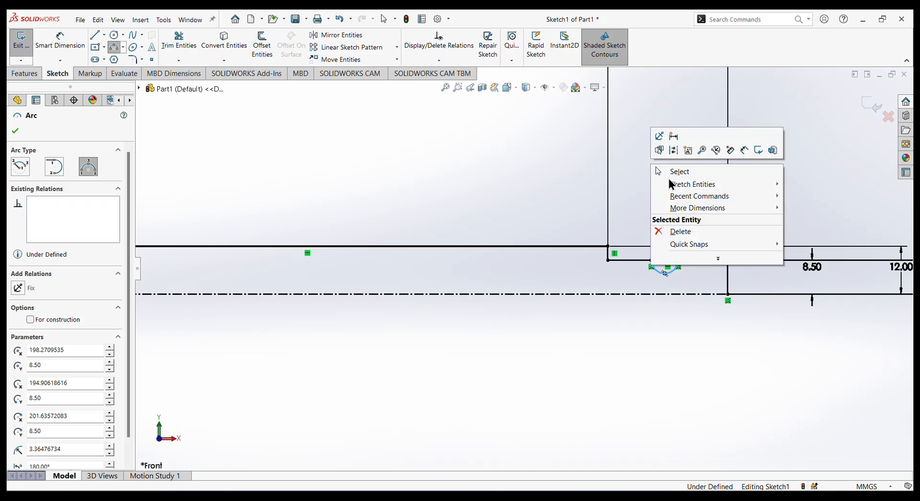
{"action": "left_click", "coordinate": [668, 182]}
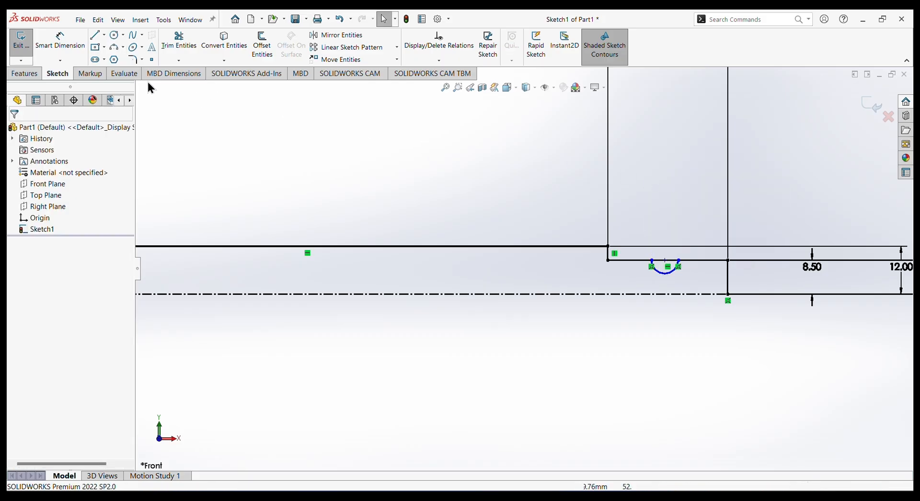
Dimension the arc's center 20 mm horizontally from the shoulder at the end of the shank.
{"action": "left_click", "coordinate": [63, 42]}
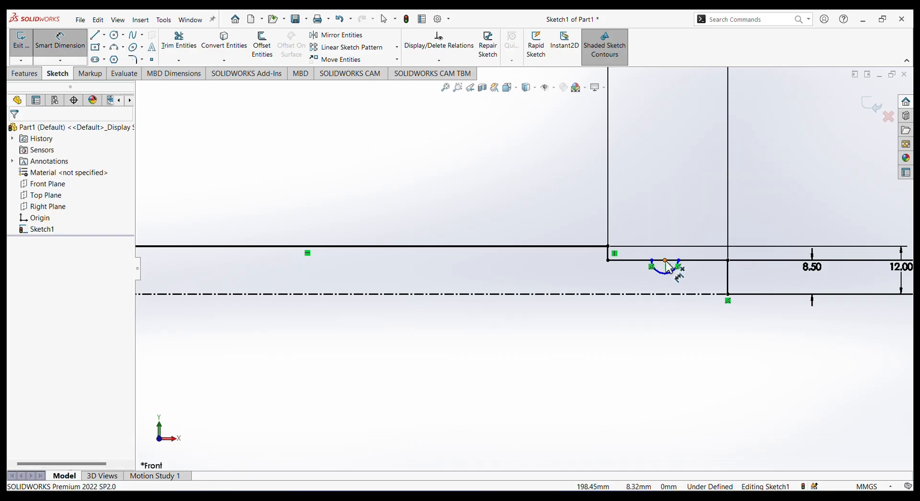
{"action": "left_click", "coordinate": [665, 261]}
{"action": "left_click", "coordinate": [608, 261]}
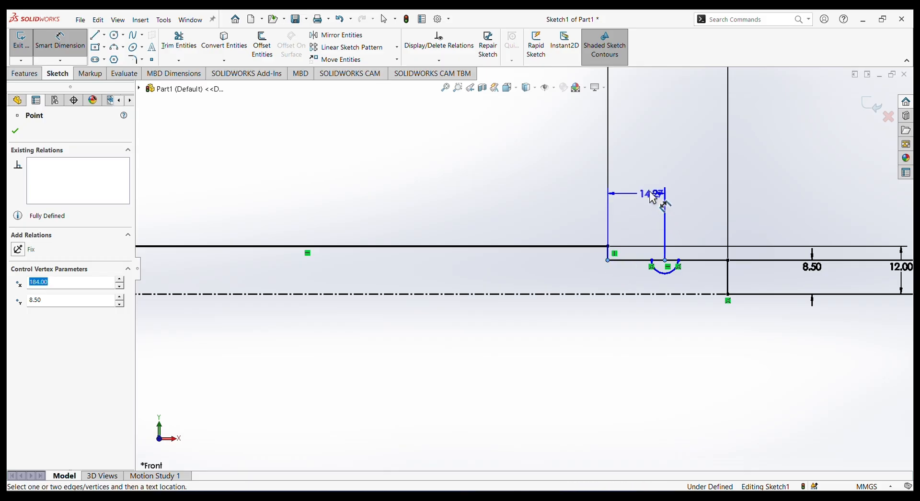
{"action": "left_click", "coordinate": [653, 196]}
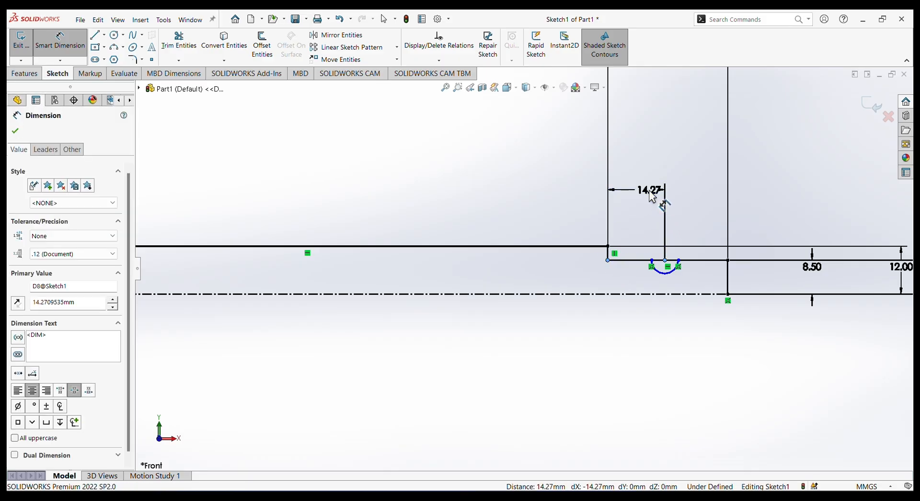
{"action": "type", "text": "20"}
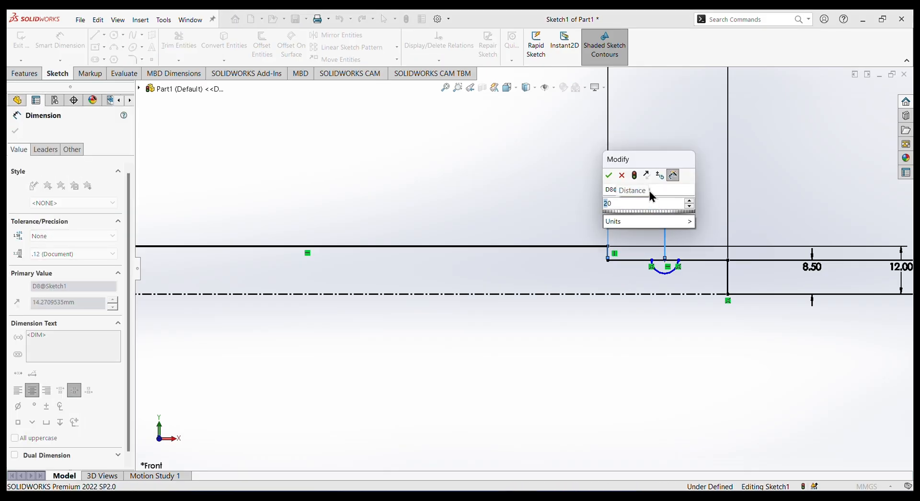
{"action": "key", "text": "Return"}
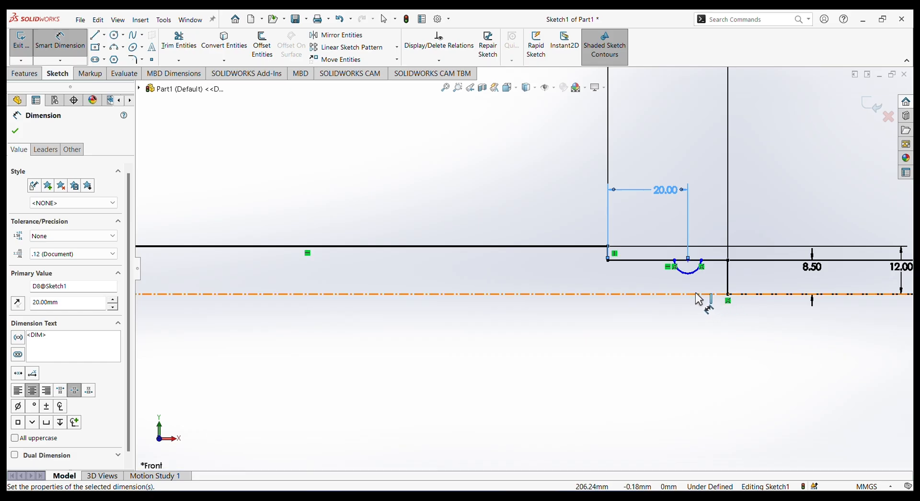
Dimension the groove arc's radius as 1.5 mm.
{"action": "scroll", "coordinate": [662, 272], "scroll_direction": "up", "scroll_amount": 1}
{"action": "left_click", "coordinate": [660, 272]}
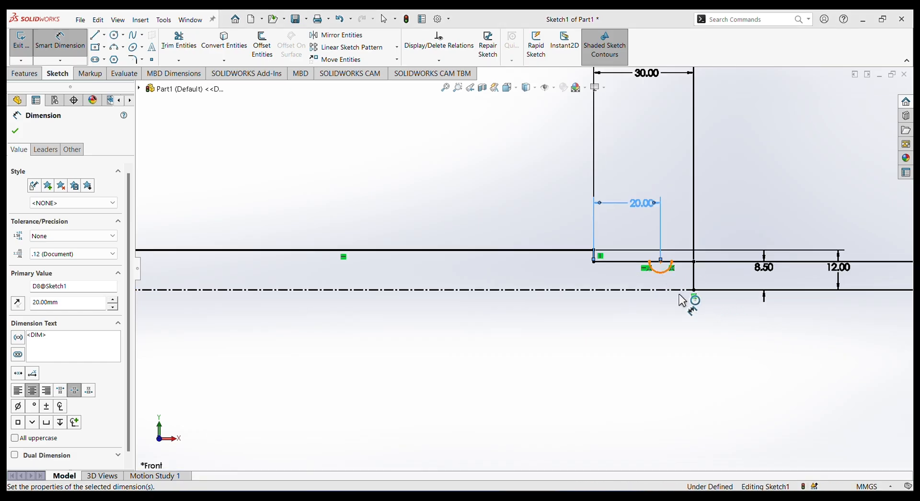
{"action": "left_click", "coordinate": [677, 334]}
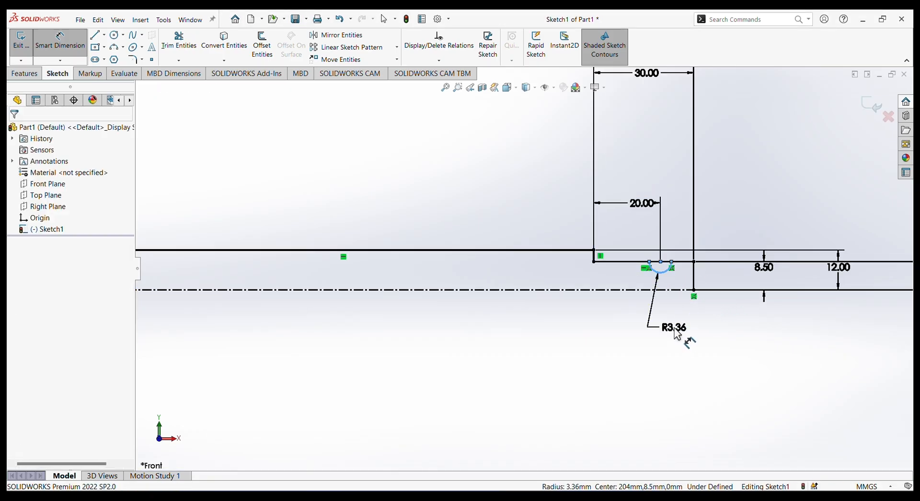
{"action": "type", "text": "1.5"}
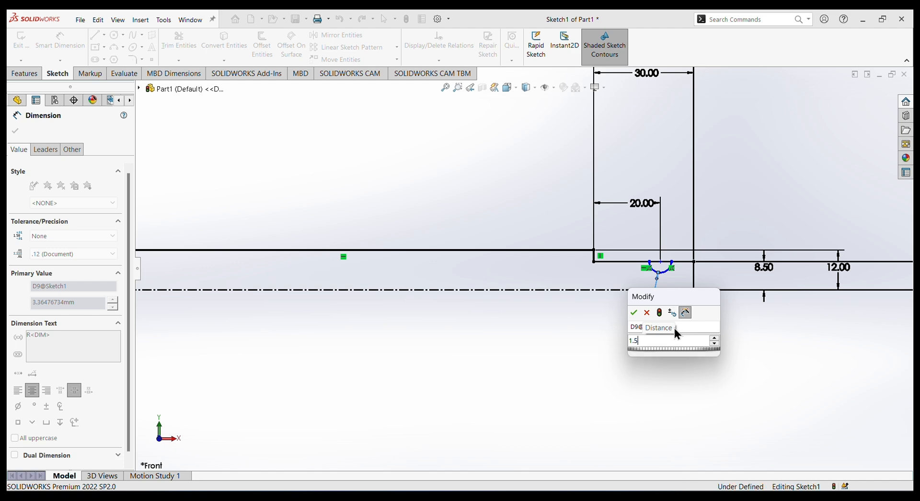
{"action": "key", "text": "Return"}
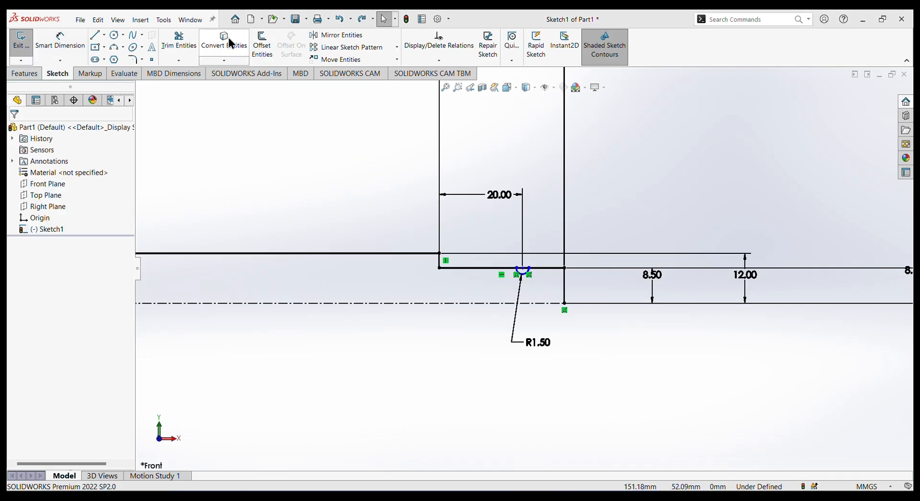
Trim away the piece of the short end line that spans the groove arc's opening.
{"action": "left_click", "coordinate": [171, 43]}
{"action": "scroll", "coordinate": [527, 282], "scroll_direction": "down", "scroll_amount": 6}
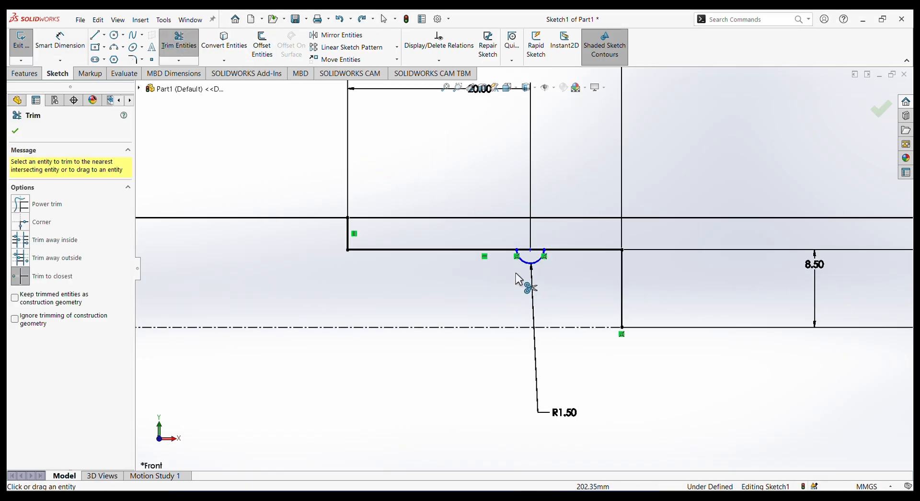
{"action": "left_click", "coordinate": [546, 233]}
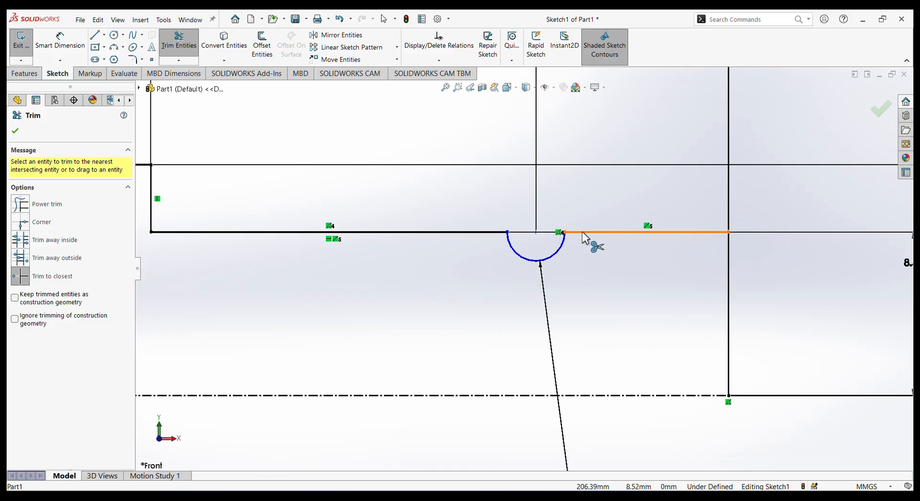
Make the groove arc's center point coincident with the short end line beside the groove.
{"action": "scroll", "coordinate": [541, 241], "scroll_direction": "up", "scroll_amount": 3}
{"action": "scroll", "coordinate": [483, 269], "scroll_direction": "up", "scroll_amount": 3}
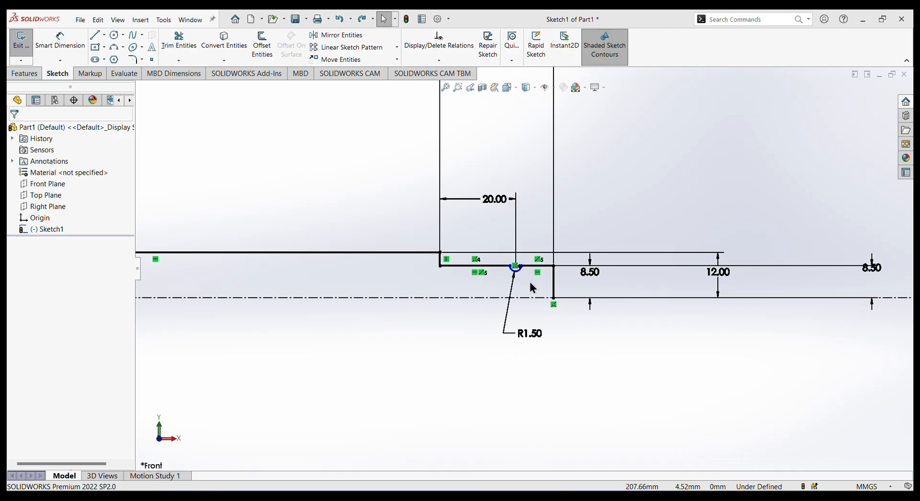
{"action": "scroll", "coordinate": [524, 278], "scroll_direction": "up", "scroll_amount": 3}
{"action": "scroll", "coordinate": [523, 278], "scroll_direction": "down", "scroll_amount": 5}
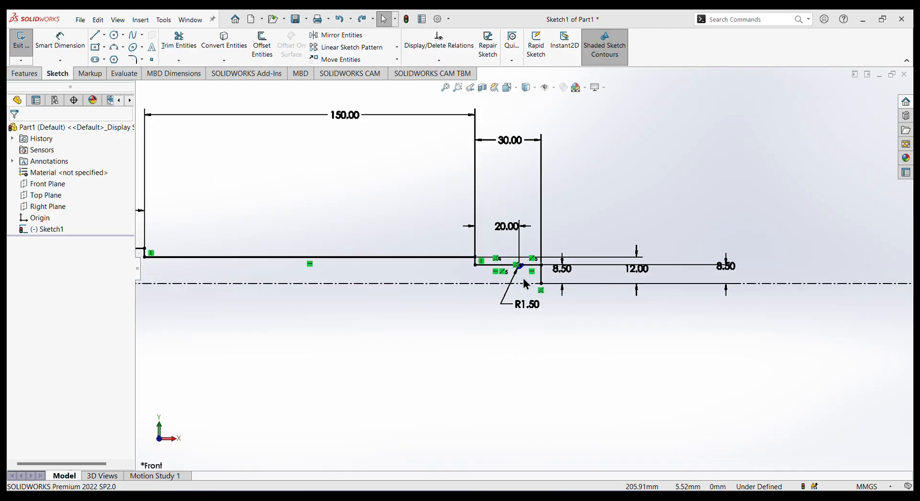
{"action": "scroll", "coordinate": [527, 237], "scroll_direction": "down", "scroll_amount": 4}
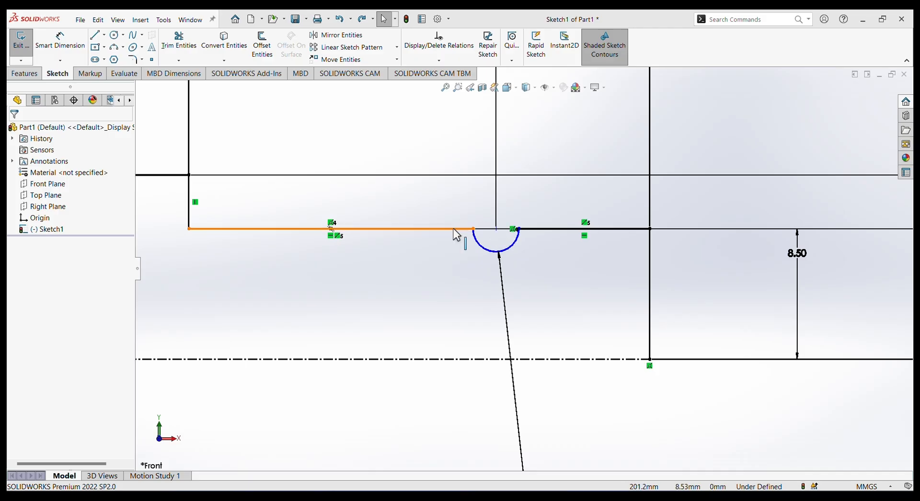
{"action": "left_click", "coordinate": [496, 229]}
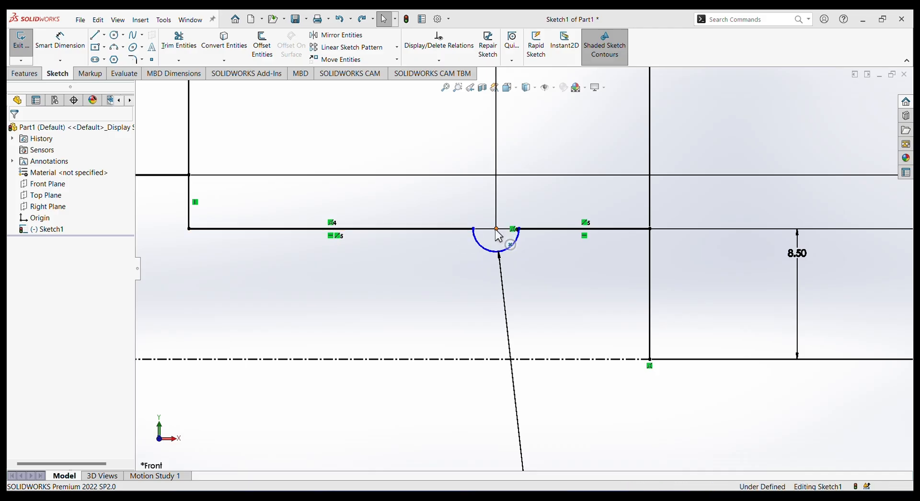
{"action": "left_click", "coordinate": [451, 229], "text": "ctrl"}
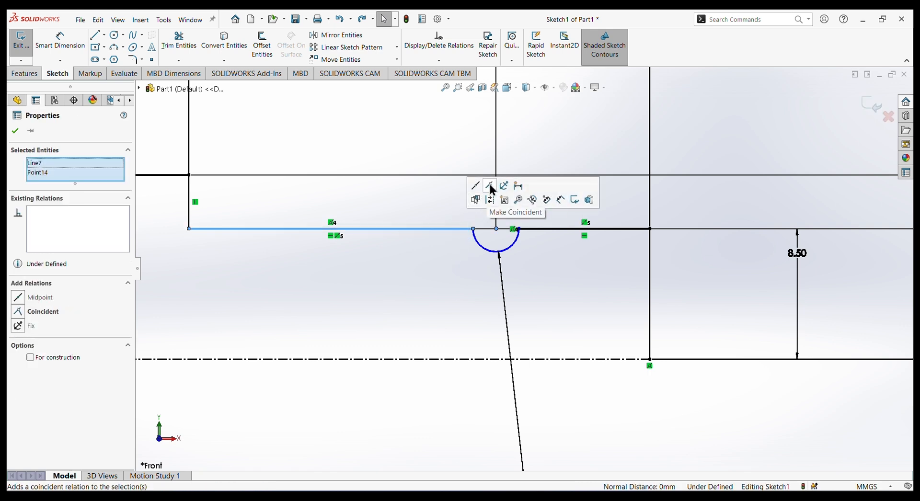
{"action": "left_click", "coordinate": [490, 187]}
{"action": "left_click", "coordinate": [458, 277]}
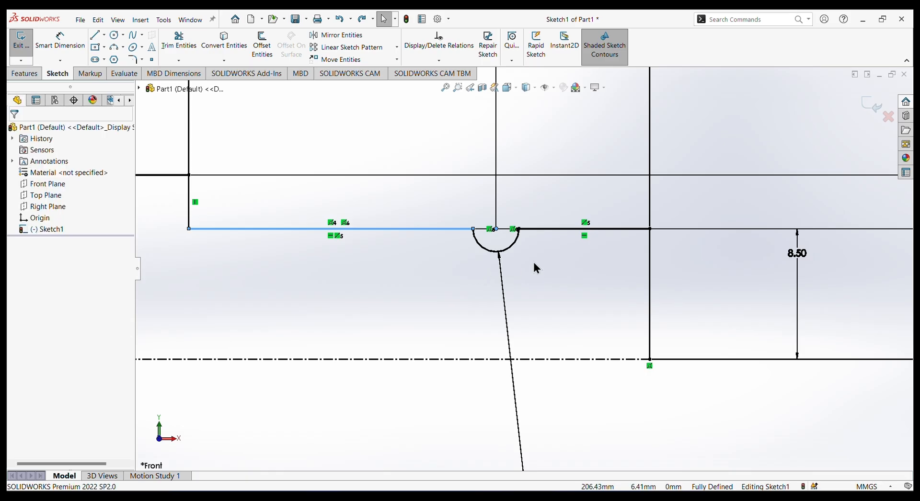
Chamfer the outer corner at the head's free end with Sketch Chamfer, using angle-distance at 2 mm and 45 degrees.
{"action": "scroll", "coordinate": [534, 258], "scroll_direction": "up", "scroll_amount": 4}
{"action": "scroll", "coordinate": [392, 271], "scroll_direction": "up", "scroll_amount": 4}
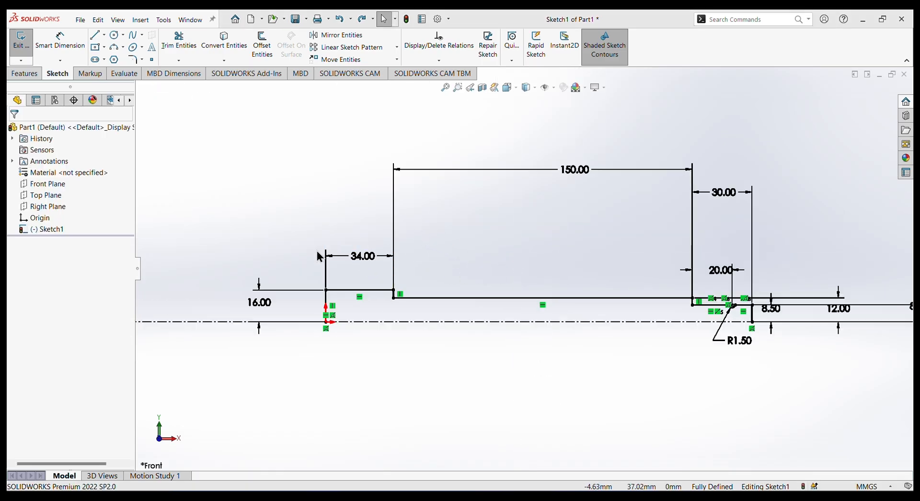
{"action": "left_click", "coordinate": [143, 59]}
{"action": "left_click", "coordinate": [154, 85]}
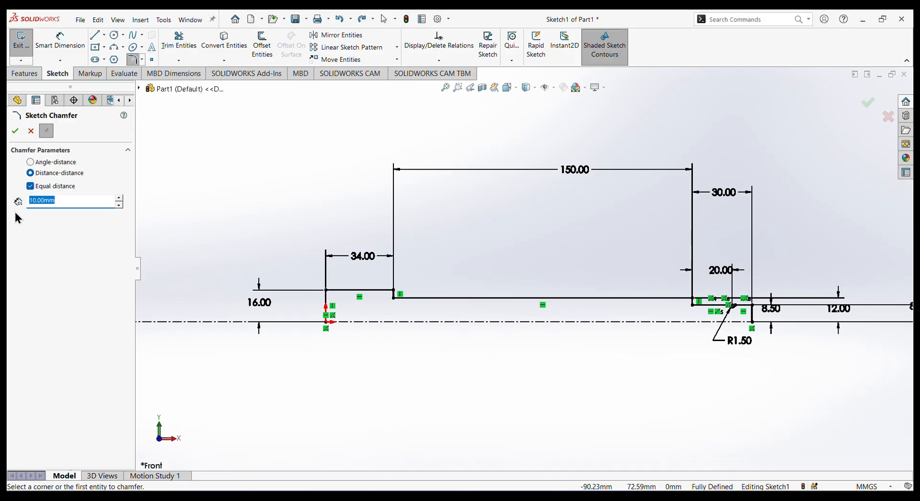
{"action": "left_click", "coordinate": [50, 163]}
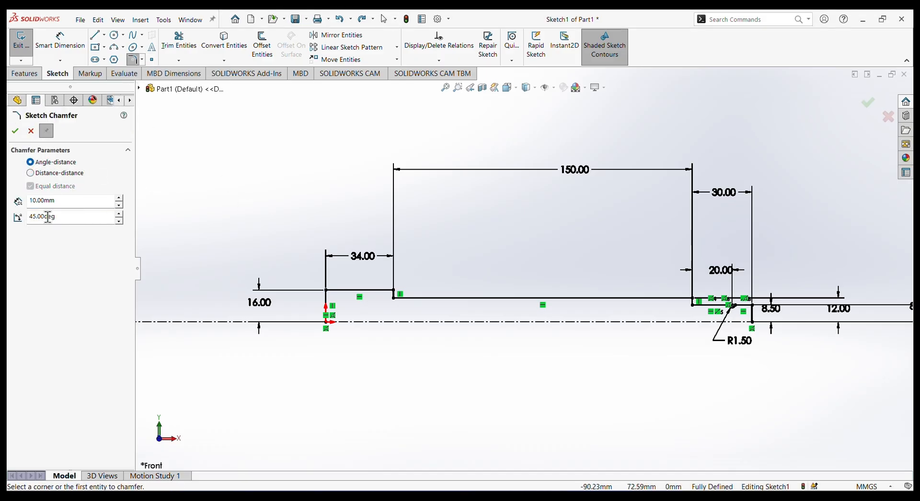
{"action": "double_click", "coordinate": [56, 199]}
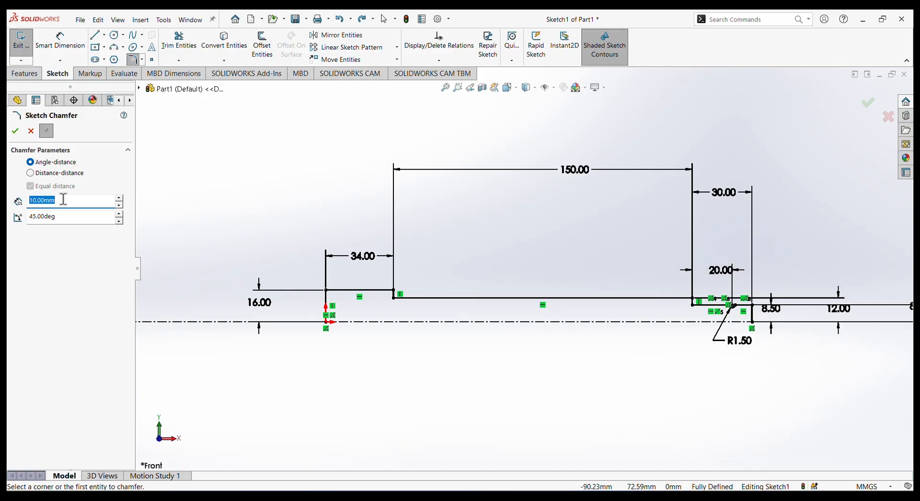
{"action": "type", "text": "2"}
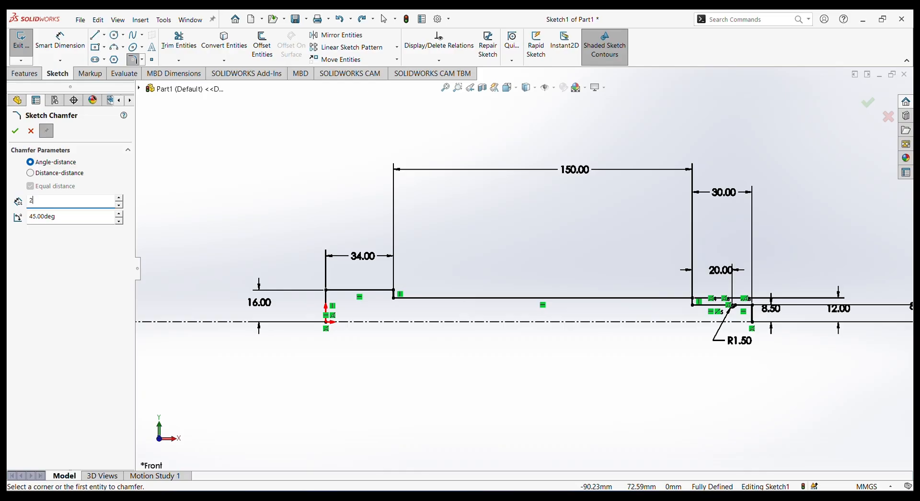
{"action": "left_click", "coordinate": [326, 290]}
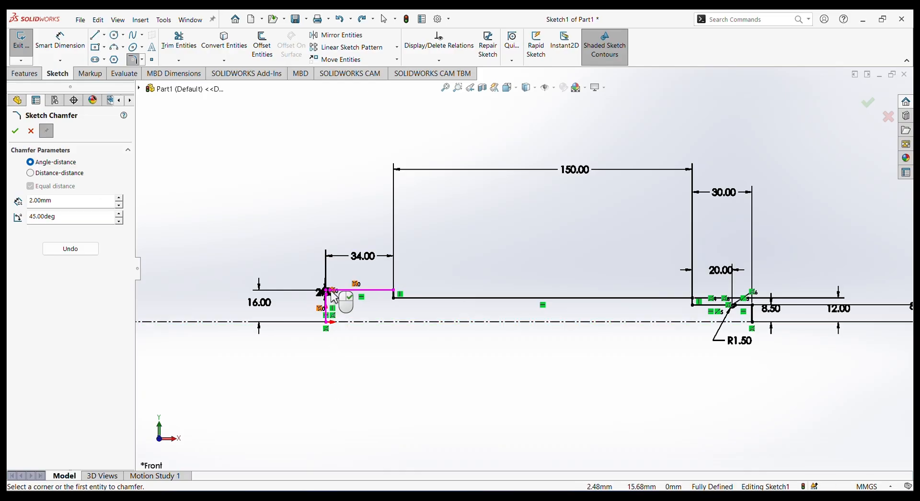
{"action": "left_click", "coordinate": [15, 131]}
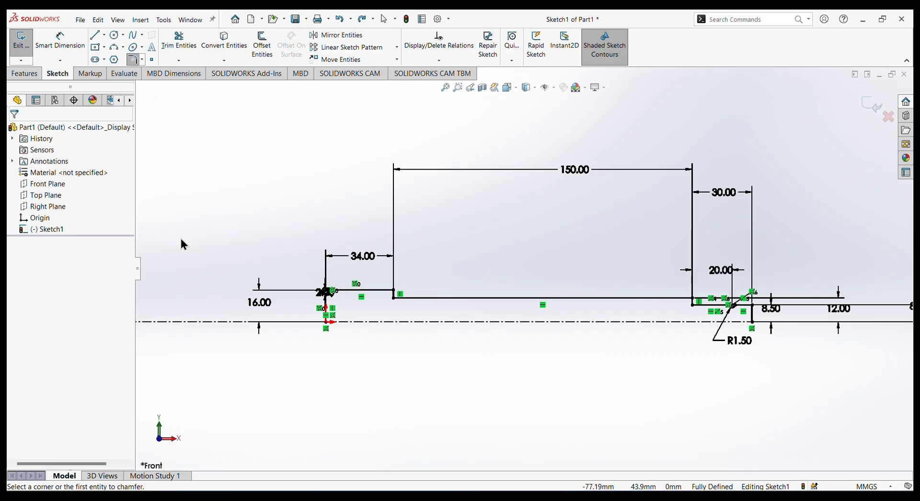
{"action": "scroll", "coordinate": [288, 312], "scroll_direction": "down", "scroll_amount": 3}
{"action": "scroll", "coordinate": [317, 285], "scroll_direction": "down", "scroll_amount": 5}
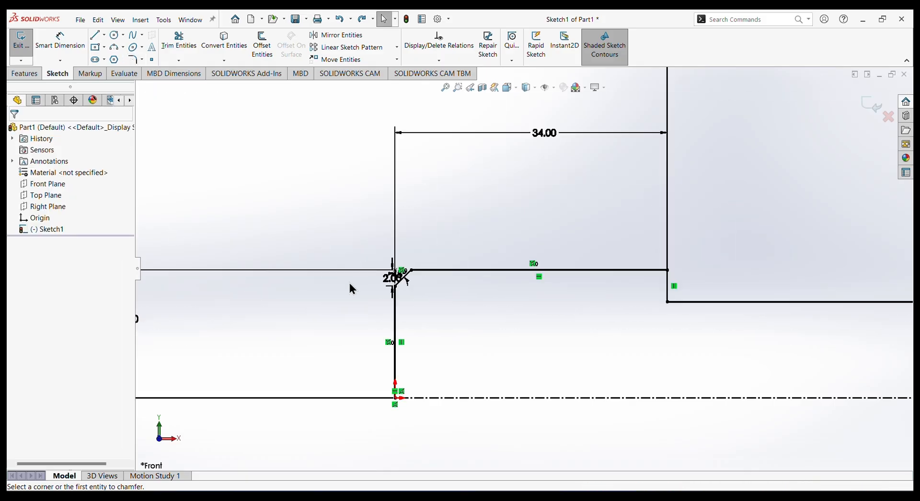
Chamfer the outer corner at the grooved end with Sketch Chamfer, using angle-distance at 1 mm and 45 degrees.
{"action": "scroll", "coordinate": [492, 300], "scroll_direction": "up", "scroll_amount": 4}
{"action": "scroll", "coordinate": [681, 309], "scroll_direction": "up", "scroll_amount": 5}
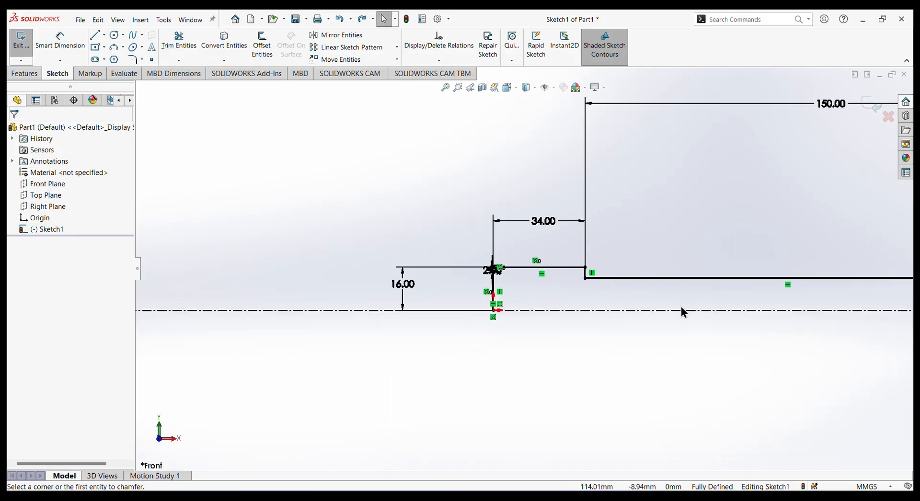
{"action": "scroll", "coordinate": [772, 304], "scroll_direction": "down", "scroll_amount": 3}
{"action": "scroll", "coordinate": [863, 268], "scroll_direction": "down", "scroll_amount": 3}
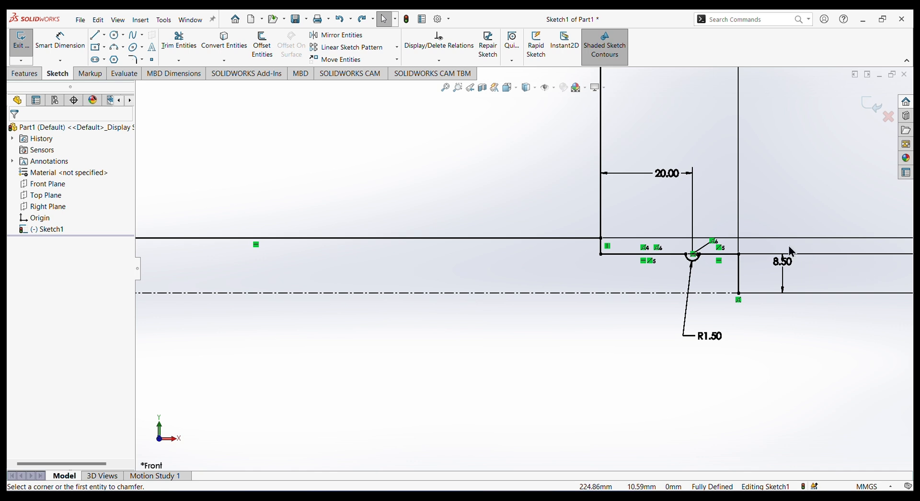
{"action": "scroll", "coordinate": [805, 247], "scroll_direction": "down", "scroll_amount": 2}
{"action": "left_click", "coordinate": [142, 60]}
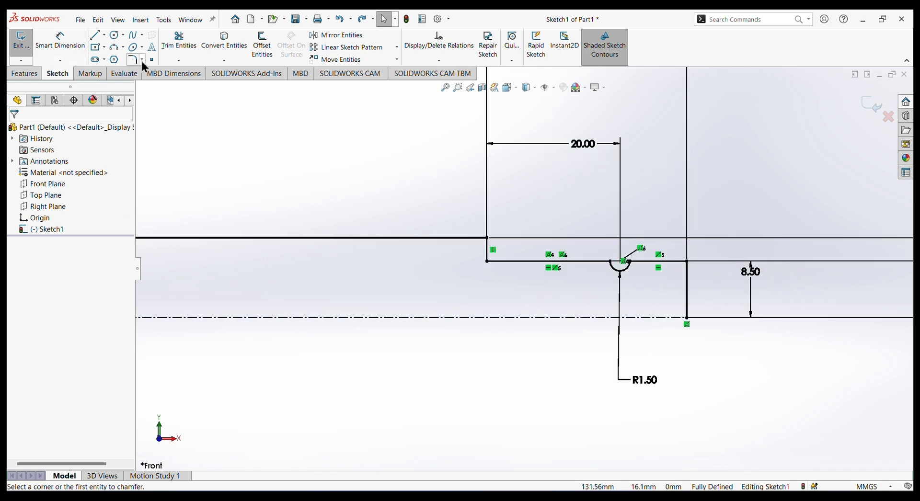
{"action": "left_click", "coordinate": [156, 83]}
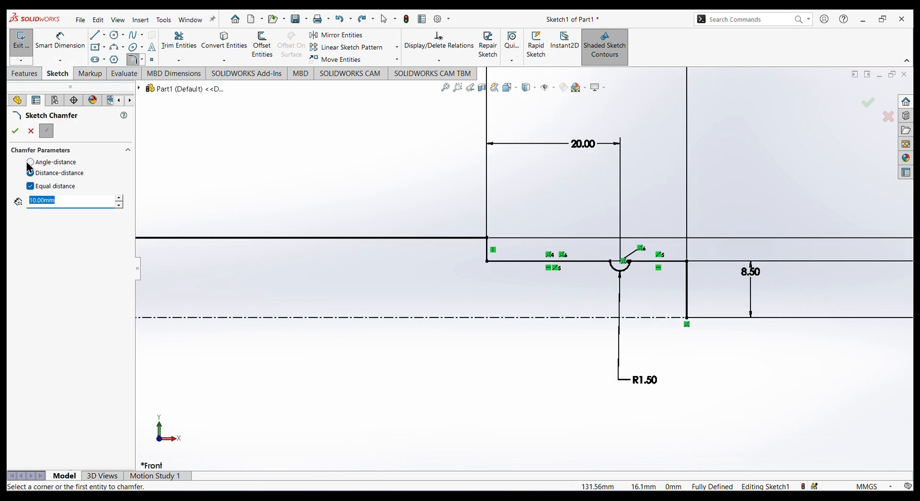
{"action": "left_click", "coordinate": [29, 162]}
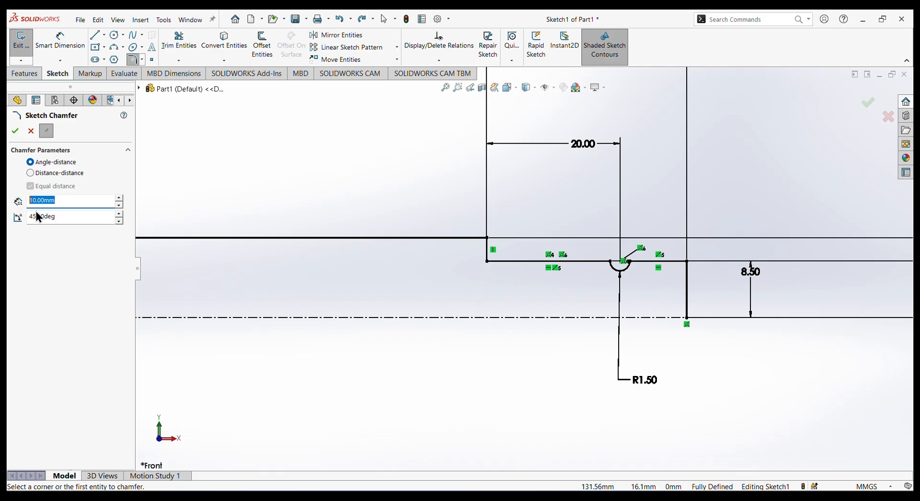
{"action": "type", "text": "1"}
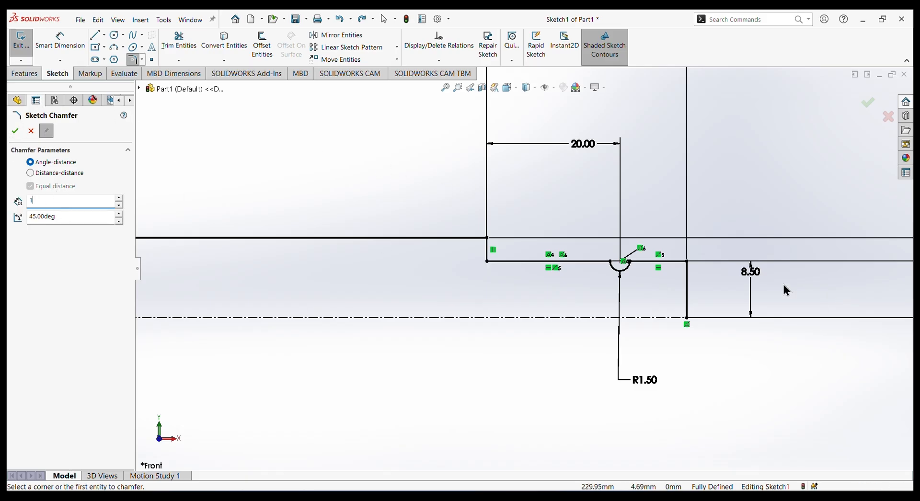
{"action": "left_click", "coordinate": [687, 262]}
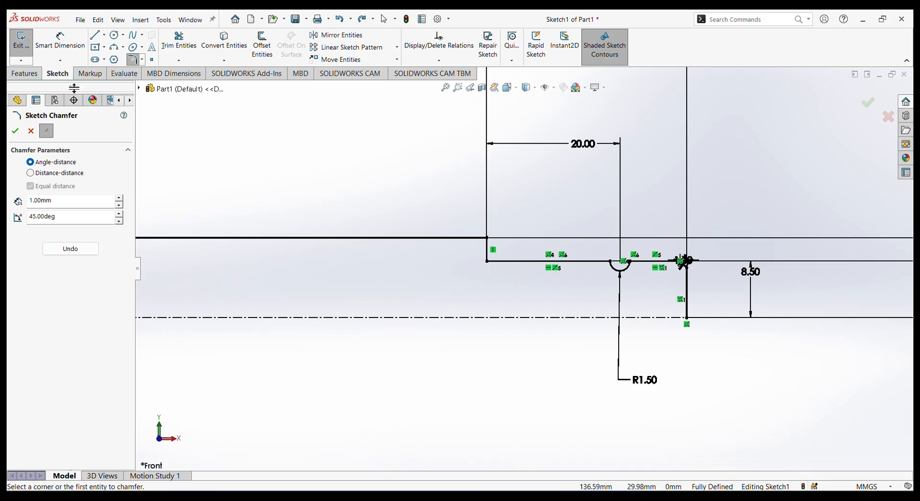
{"action": "left_click", "coordinate": [16, 134]}
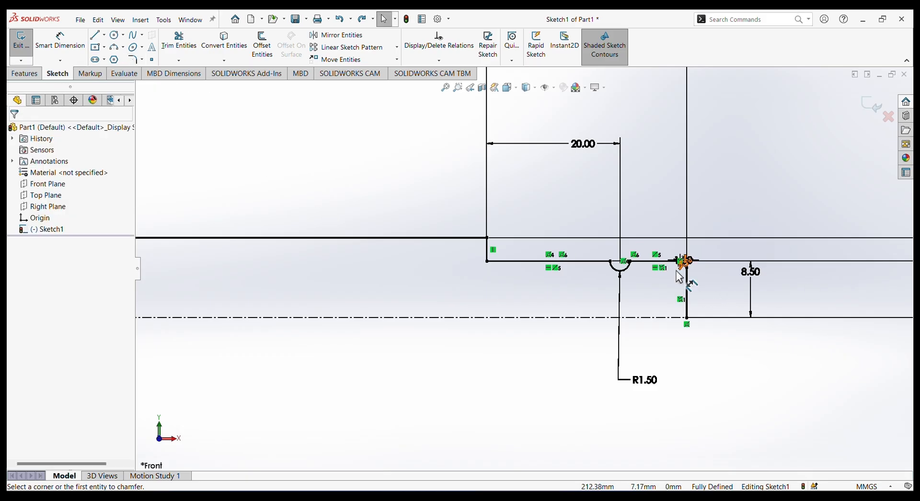
Close the profile with a 214 mm horizontal line along the centerline, from the origin to the grooved end's vertical line.
{"action": "scroll", "coordinate": [689, 274], "scroll_direction": "down", "scroll_amount": 2}
{"action": "scroll", "coordinate": [688, 274], "scroll_direction": "down", "scroll_amount": 3}
{"action": "scroll", "coordinate": [626, 267], "scroll_direction": "up", "scroll_amount": 6}
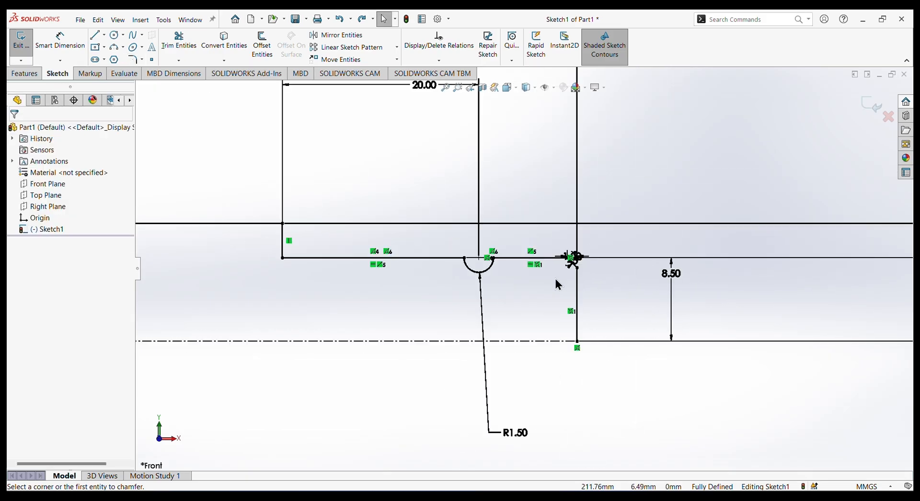
{"action": "scroll", "coordinate": [405, 291], "scroll_direction": "up", "scroll_amount": 3}
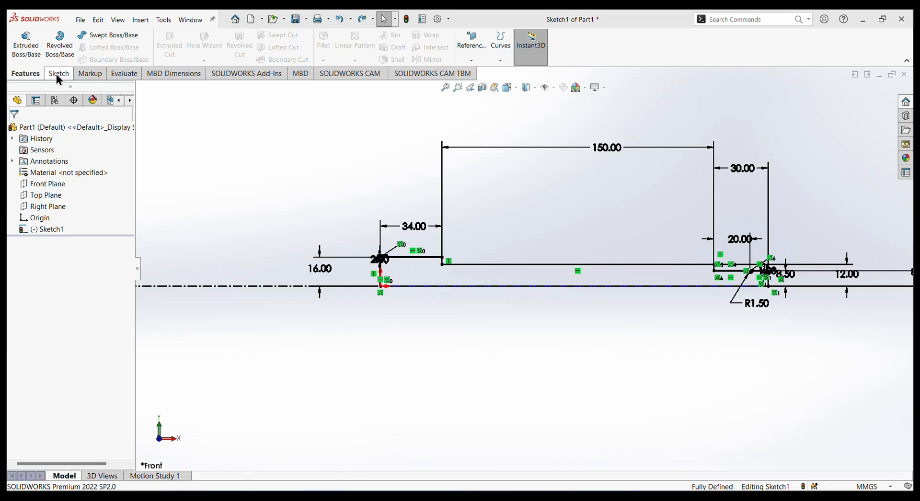
{"action": "left_click", "coordinate": [57, 76]}
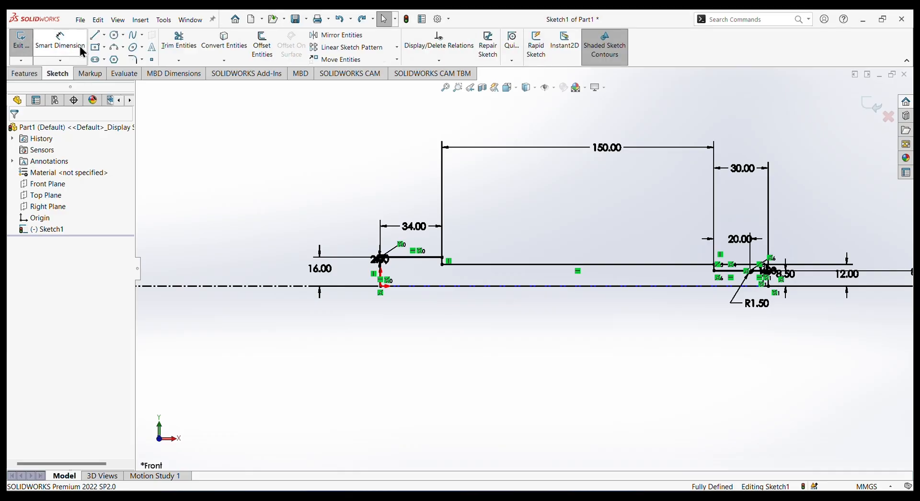
{"action": "left_click", "coordinate": [95, 36]}
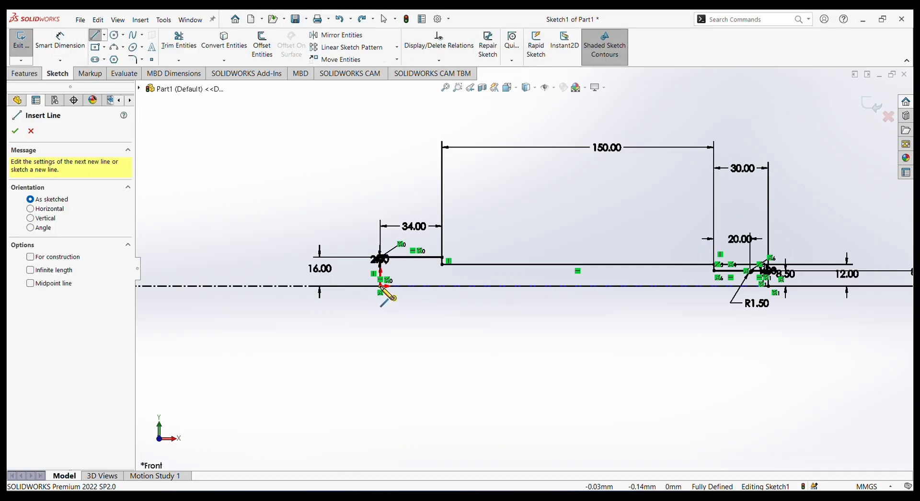
{"action": "left_click", "coordinate": [767, 286]}
{"action": "right_click", "coordinate": [630, 333]}
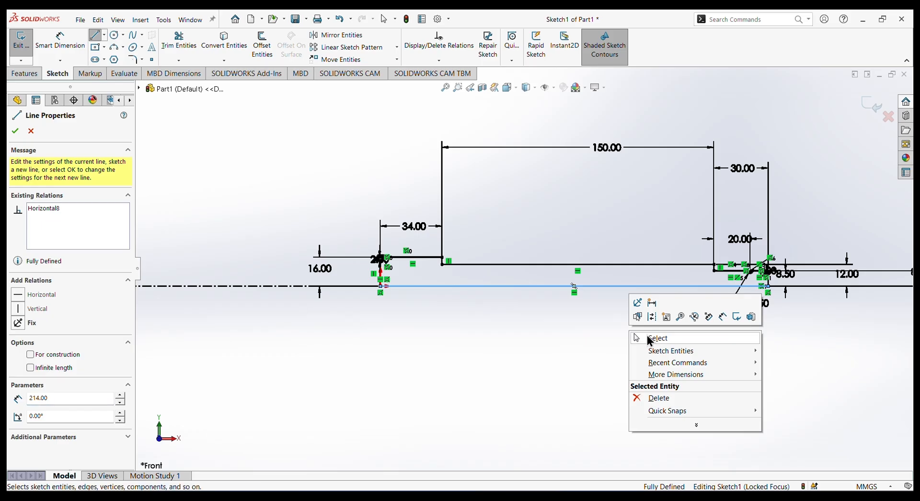
{"action": "left_click", "coordinate": [652, 340]}
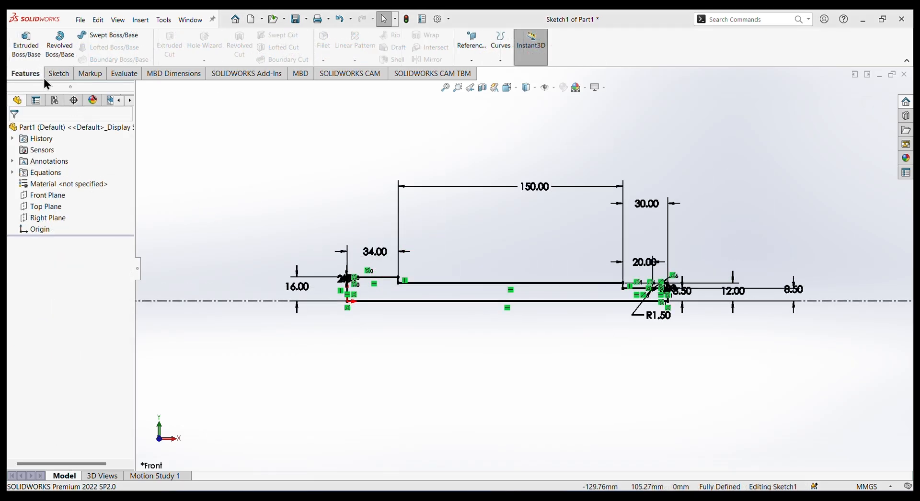
Revolve the closed profile region 360 degrees about the centerline to make the solid screw body.
{"action": "left_click", "coordinate": [61, 52]}
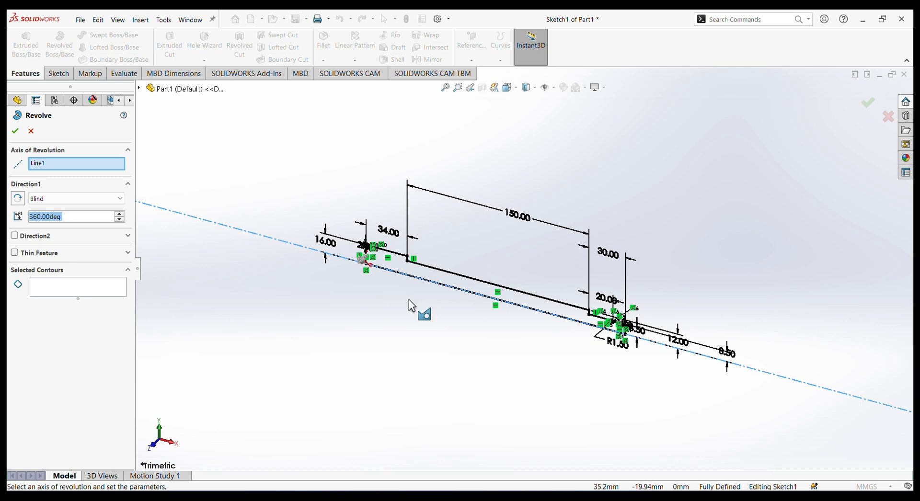
{"action": "left_click", "coordinate": [51, 288]}
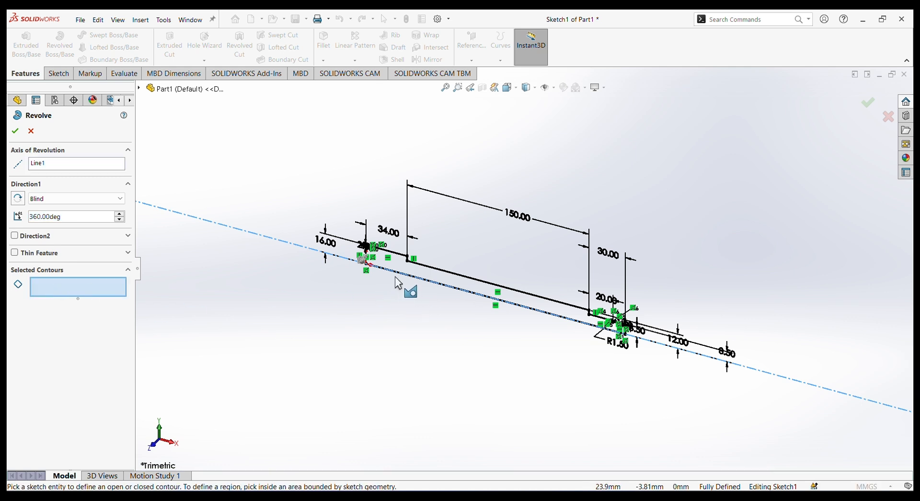
{"action": "left_click", "coordinate": [426, 284]}
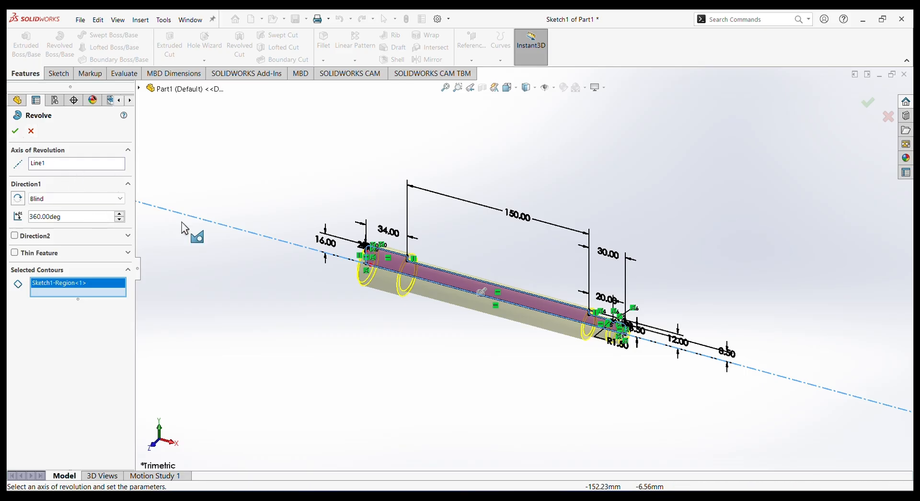
{"action": "left_click", "coordinate": [15, 131]}
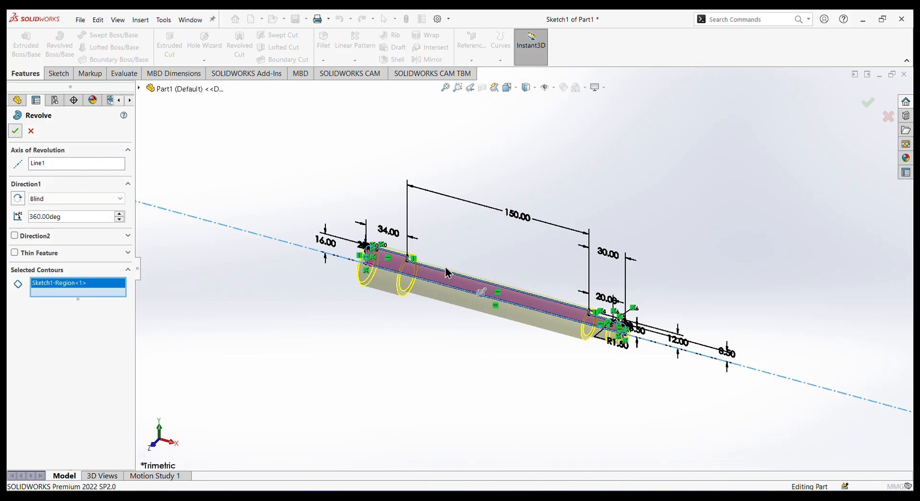
{"action": "middle_click_drag", "start_coordinate": [571, 409], "coordinate": [560, 320]}
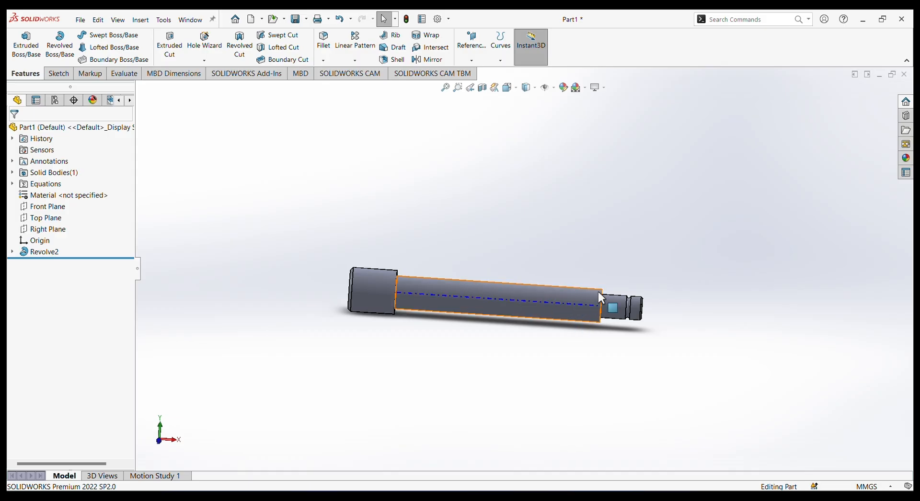
Project the 24 mm circular edge at the shank's far end into the sketch at the head's shoulder with Convert Entities.
{"action": "key", "text": "ctrl+z"}
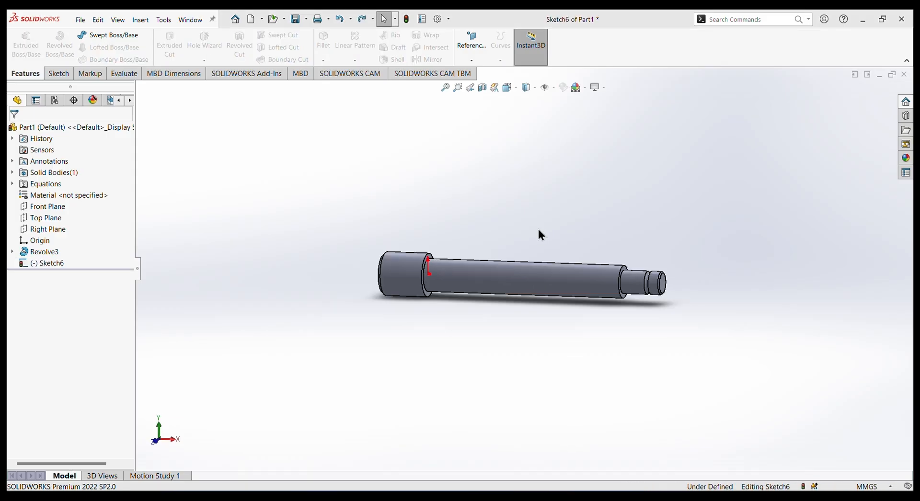
{"action": "mouse_move", "coordinate": [538, 230]}
{"action": "middle_mouse_down"}
{"action": "mouse_move", "coordinate": [513, 236]}
{"action": "mouse_move", "coordinate": [526, 237]}
{"action": "middle_mouse_up"}
{"action": "scroll", "coordinate": [614, 277], "scroll_direction": "down", "scroll_amount": 2}
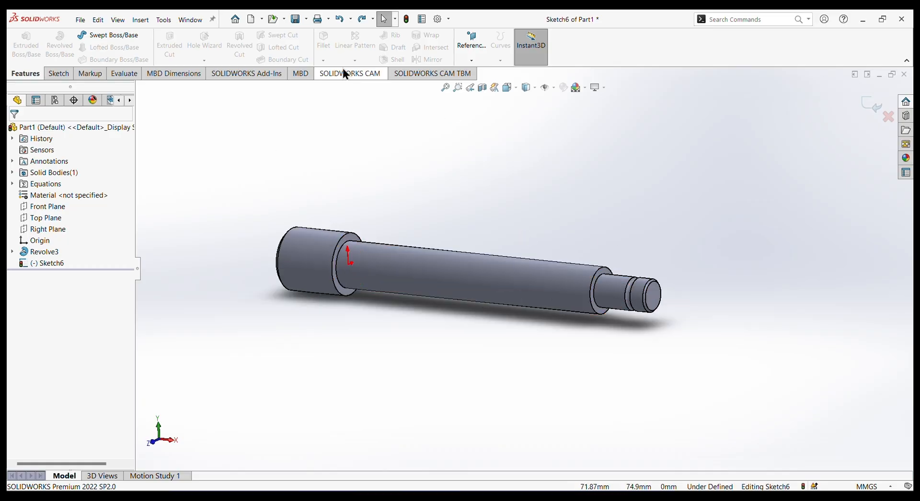
{"action": "left_click", "coordinate": [606, 272]}
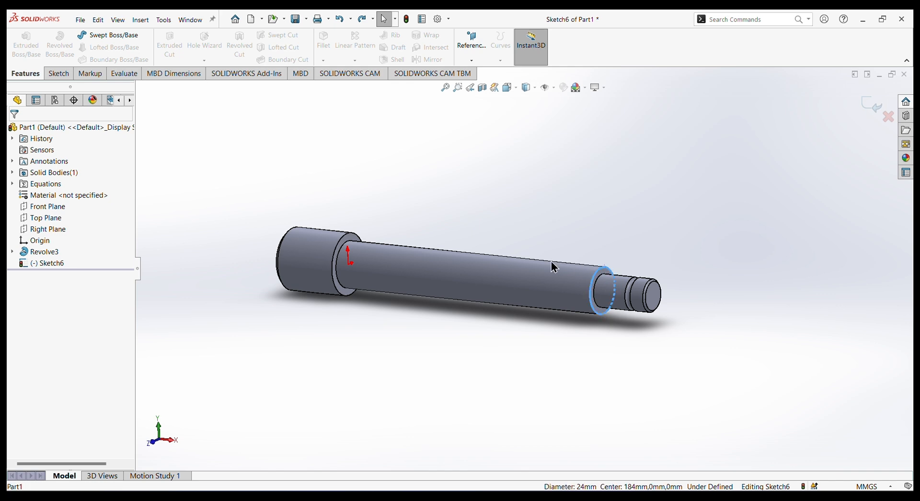
{"action": "left_click", "coordinate": [59, 73]}
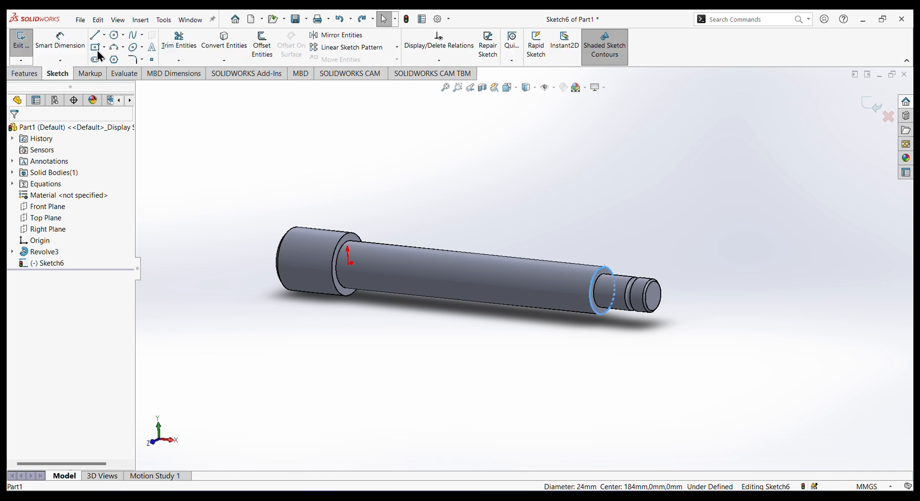
{"action": "left_click", "coordinate": [224, 40]}
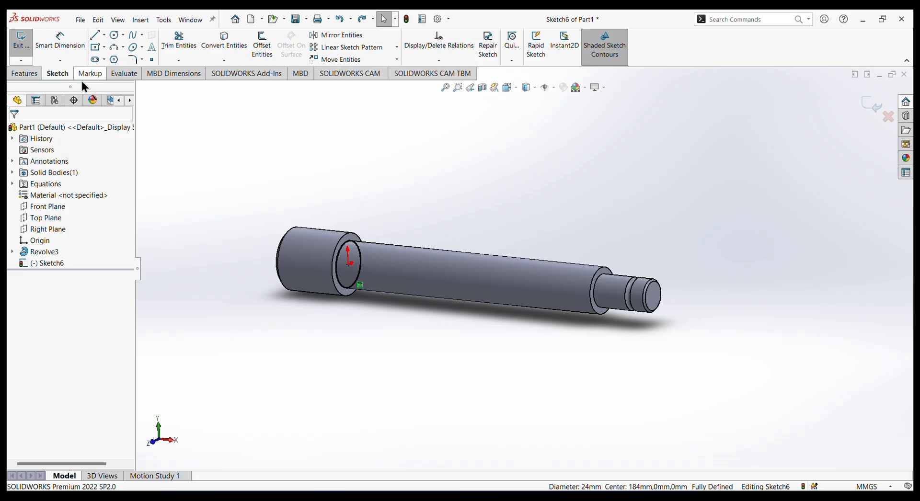
Start a Helix/Spiral from the projected circle, defined by pitch and revolution, with a 6 mm constant pitch and 25 revolutions.
{"action": "left_click", "coordinate": [25, 73]}
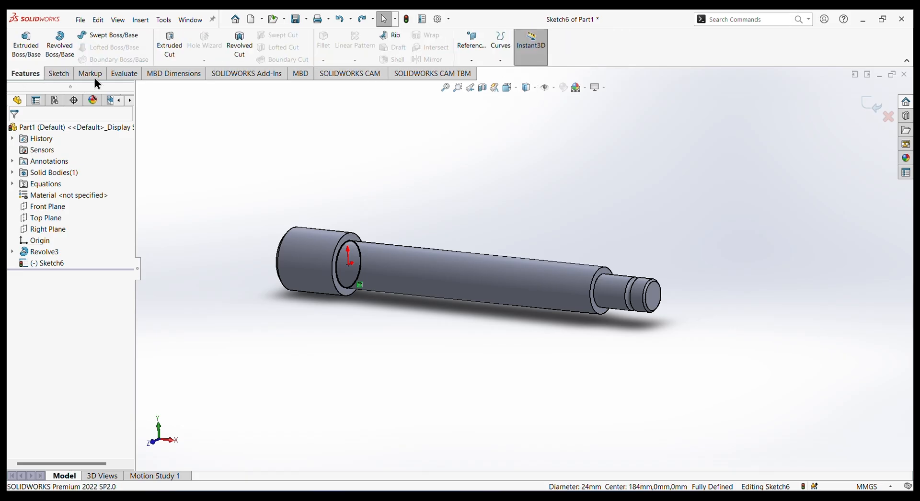
{"action": "left_click", "coordinate": [500, 59]}
{"action": "left_click", "coordinate": [507, 83]}
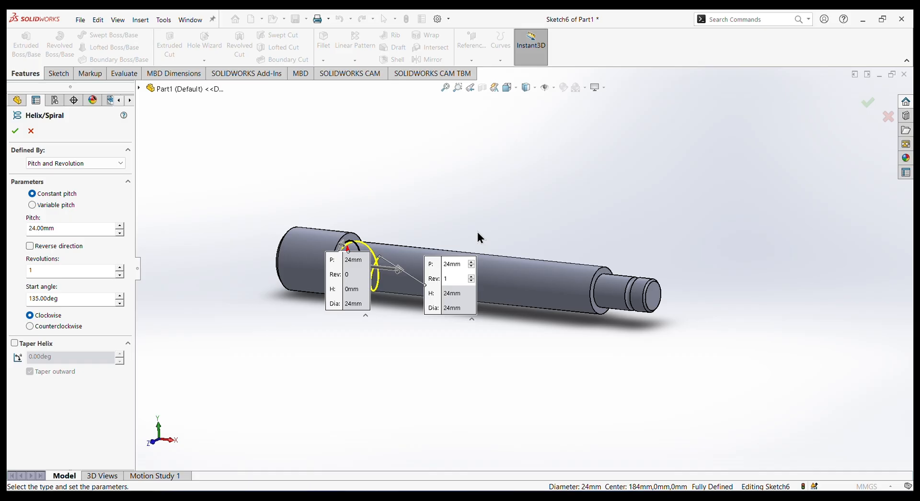
{"action": "left_click", "coordinate": [461, 265]}
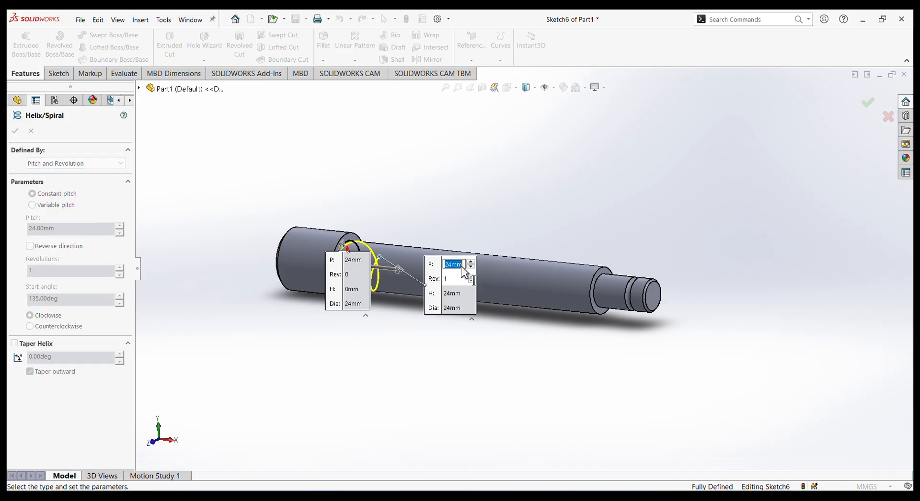
{"action": "type", "text": "6"}
{"action": "key", "text": "Return"}
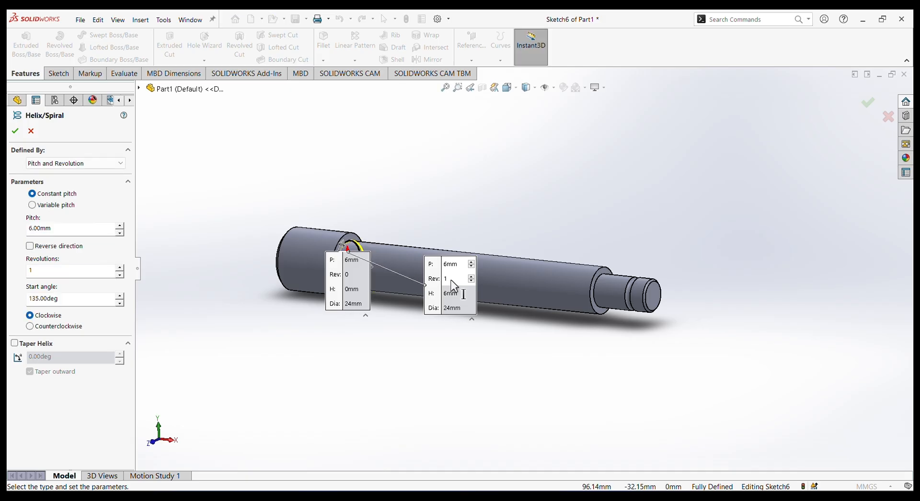
{"action": "left_click", "coordinate": [448, 280]}
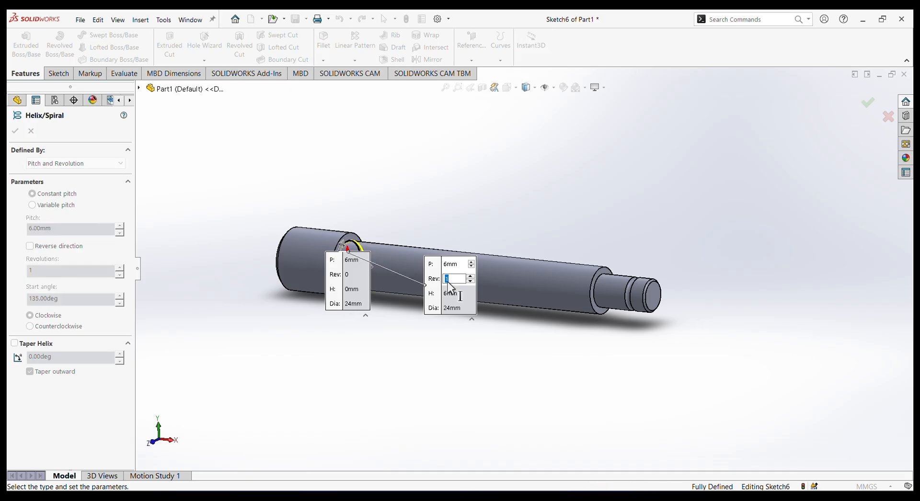
{"action": "type", "text": "25"}
{"action": "key", "text": "Return"}
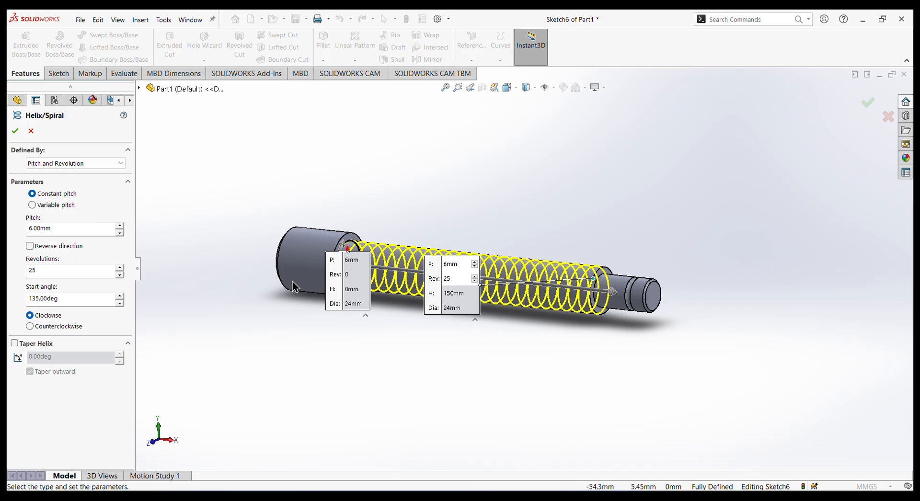
Set the helix start angle to 90 degrees and accept the clockwise helix along the shank.
{"action": "double_click", "coordinate": [61, 299]}
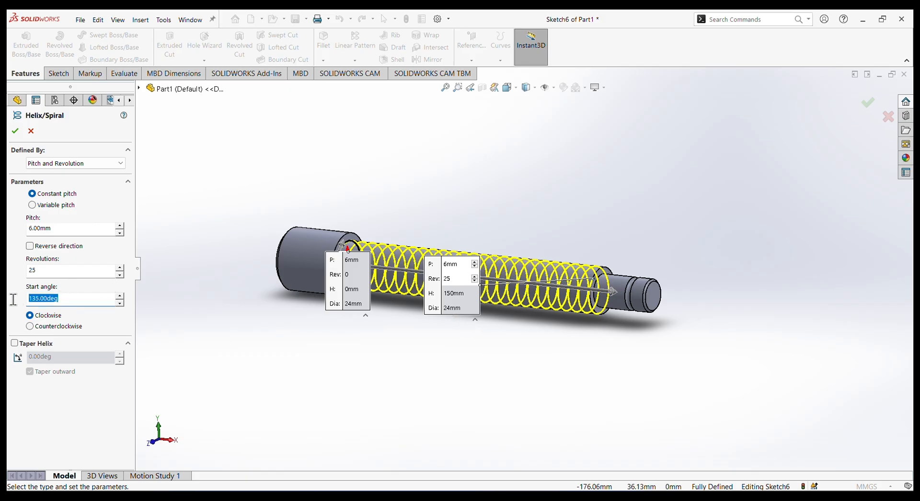
{"action": "type", "text": "9"}
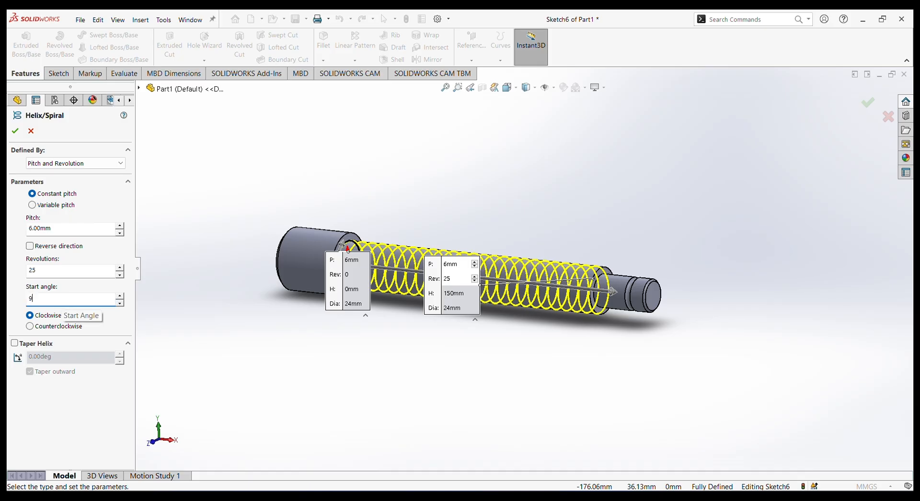
{"action": "type", "text": "0"}
{"action": "key", "text": "Return"}
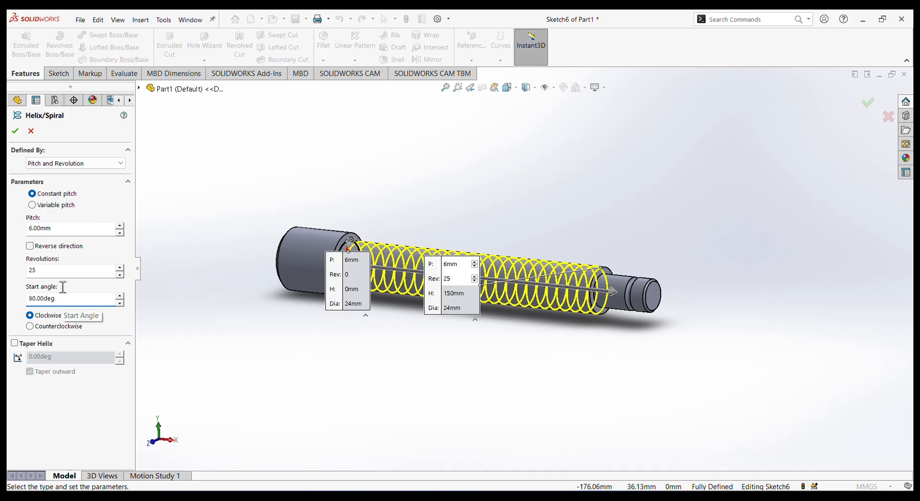
{"action": "left_click", "coordinate": [15, 131]}
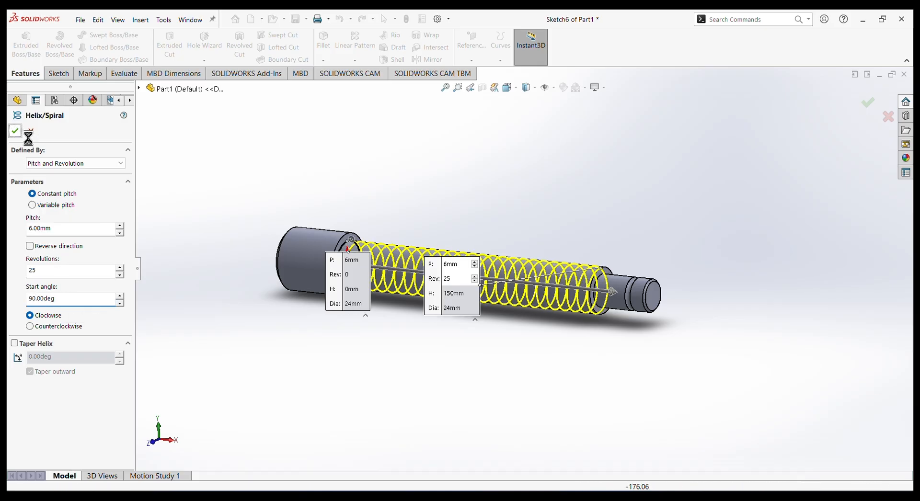
{"action": "left_click", "coordinate": [583, 348]}
Sketch a corner rectangle about 5.7 by 3.2 mm on the Front Plane, just above and beyond the threaded shank's end.
{"action": "key", "text": "ctrl+1"}
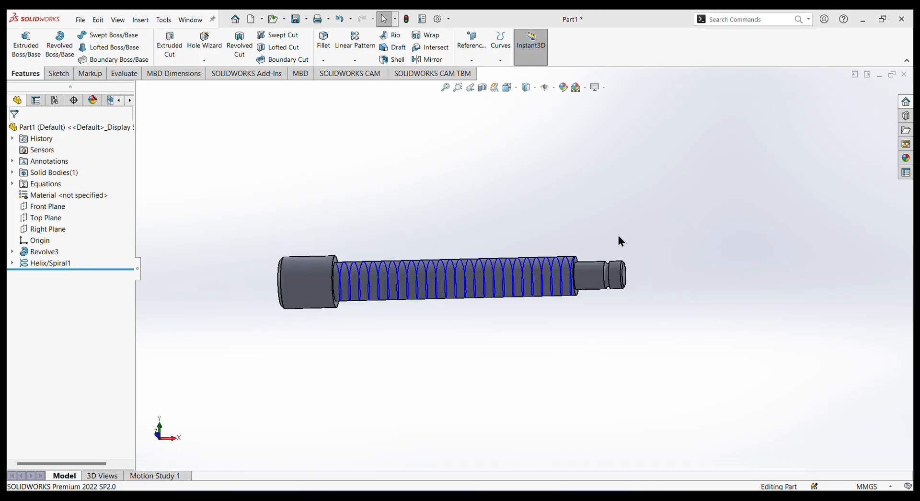
{"action": "left_click", "coordinate": [62, 207]}
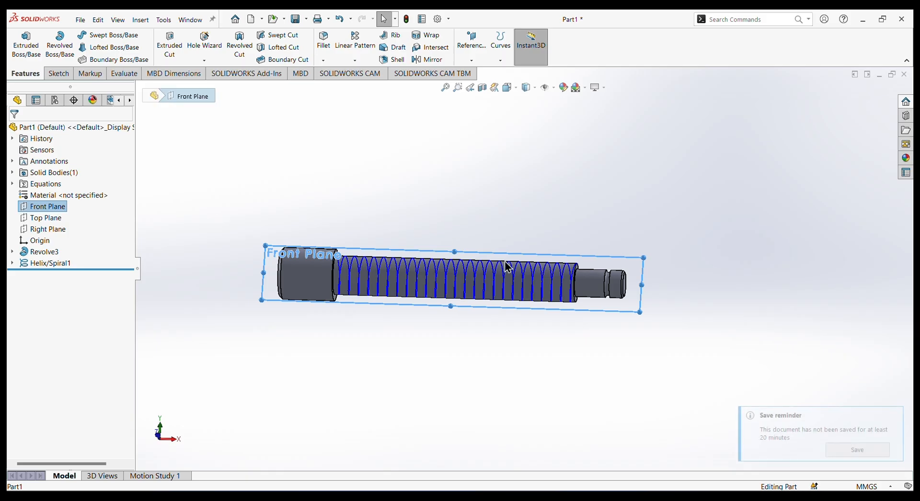
{"action": "scroll", "coordinate": [590, 288], "scroll_direction": "down", "scroll_amount": 2}
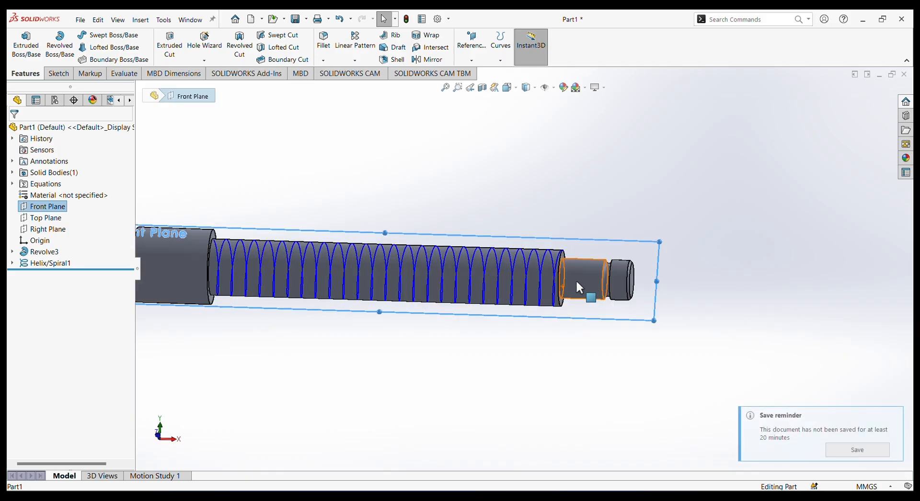
{"action": "left_click", "coordinate": [504, 86]}
{"action": "left_click", "coordinate": [387, 334]}
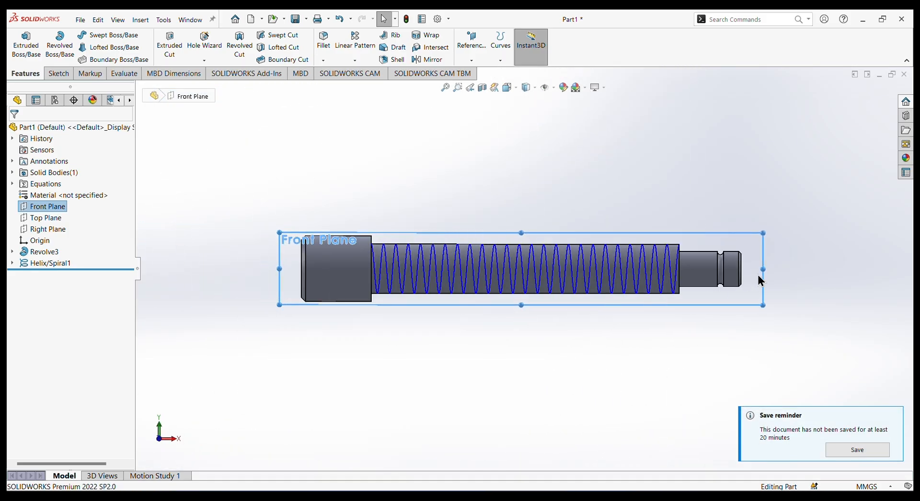
{"action": "scroll", "coordinate": [717, 247], "scroll_direction": "down", "scroll_amount": 3}
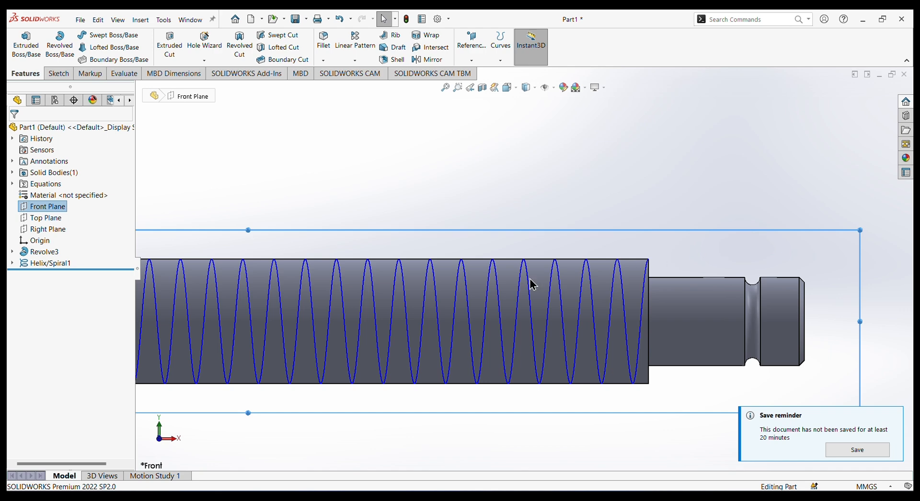
{"action": "left_click", "coordinate": [54, 74]}
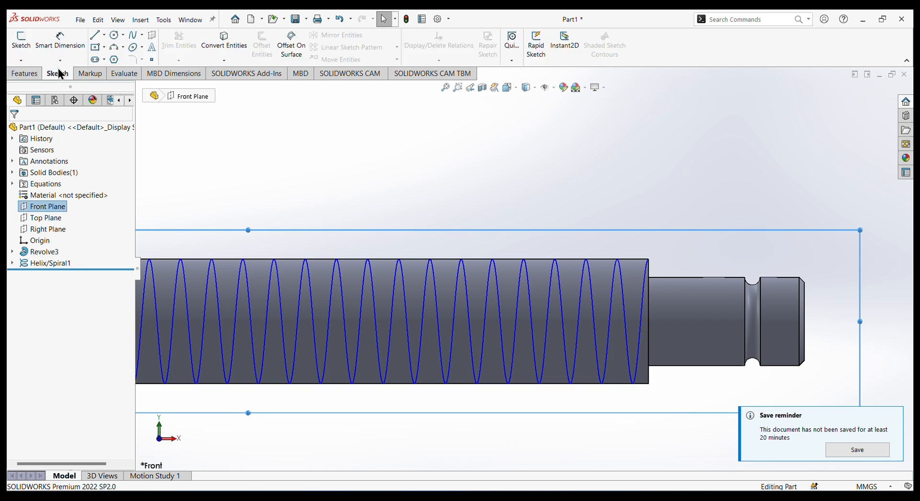
{"action": "left_click", "coordinate": [104, 47]}
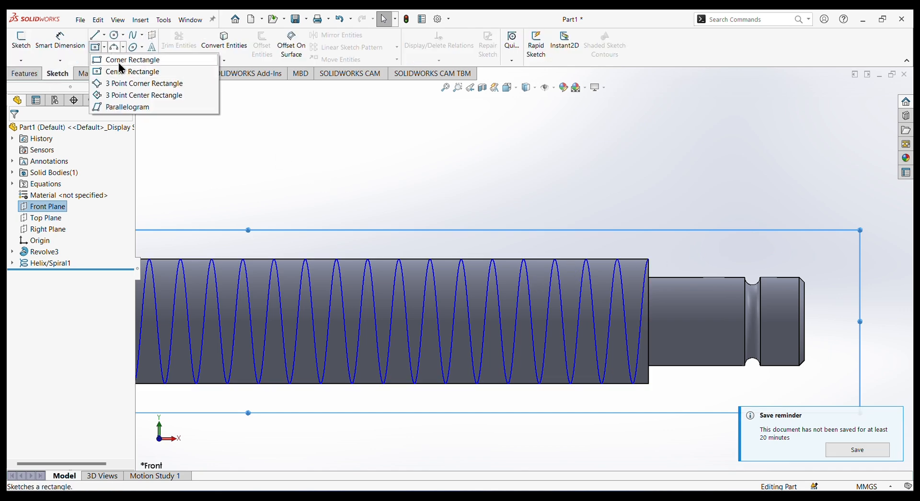
{"action": "left_click", "coordinate": [127, 62]}
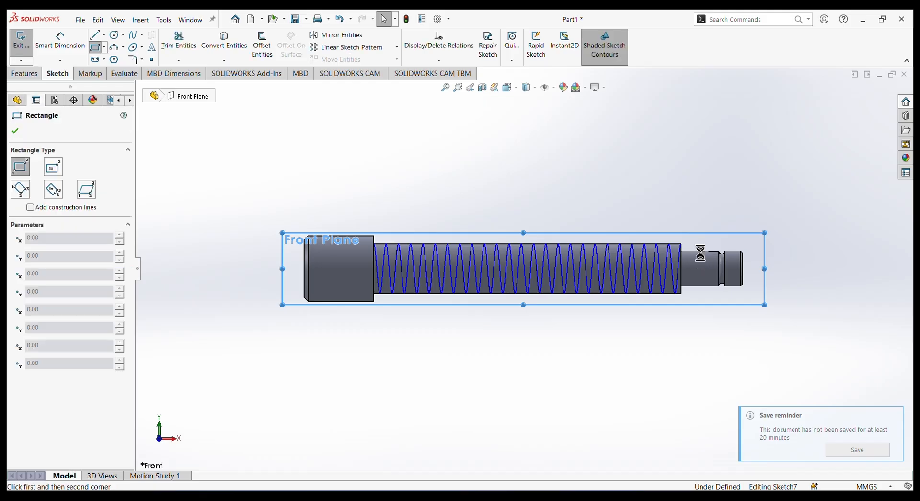
{"action": "scroll", "coordinate": [698, 243], "scroll_direction": "down", "scroll_amount": 5}
{"action": "left_click_drag", "start_coordinate": [640, 223], "coordinate": [669, 239]}
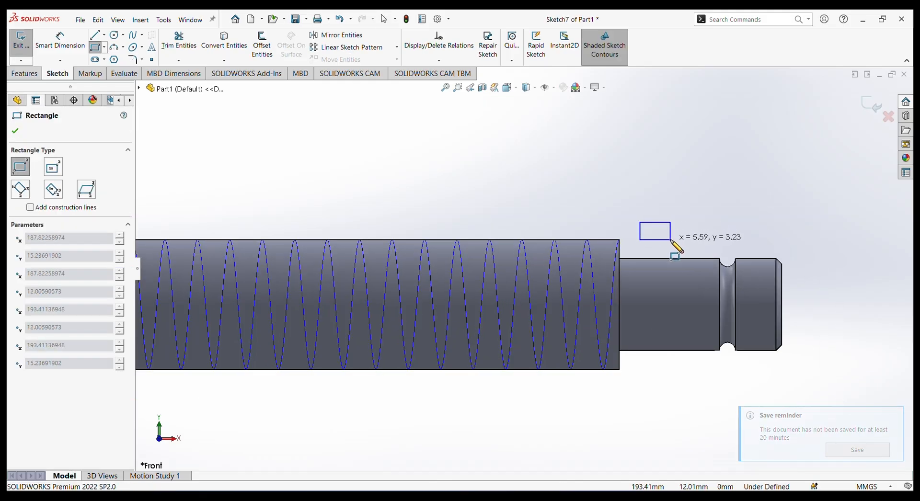
{"action": "right_click", "coordinate": [636, 167]}
{"action": "left_click", "coordinate": [641, 165]}
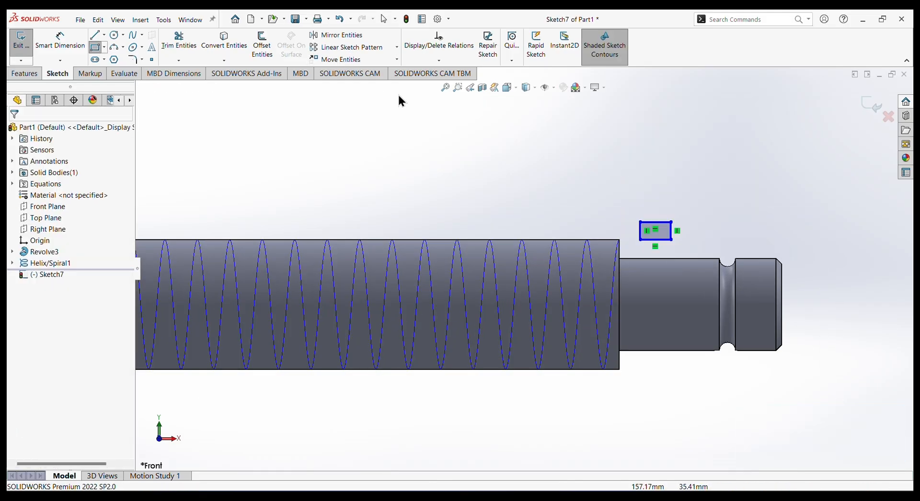
Dimension the rectangle's width and height to 3 mm each with Smart Dimension.
{"action": "left_click", "coordinate": [60, 41]}
{"action": "left_click", "coordinate": [651, 222]}
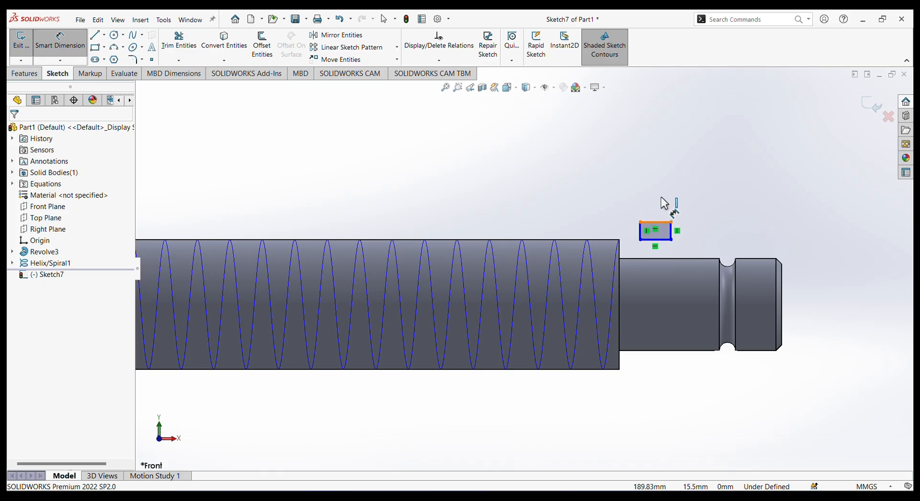
{"action": "left_click", "coordinate": [659, 194]}
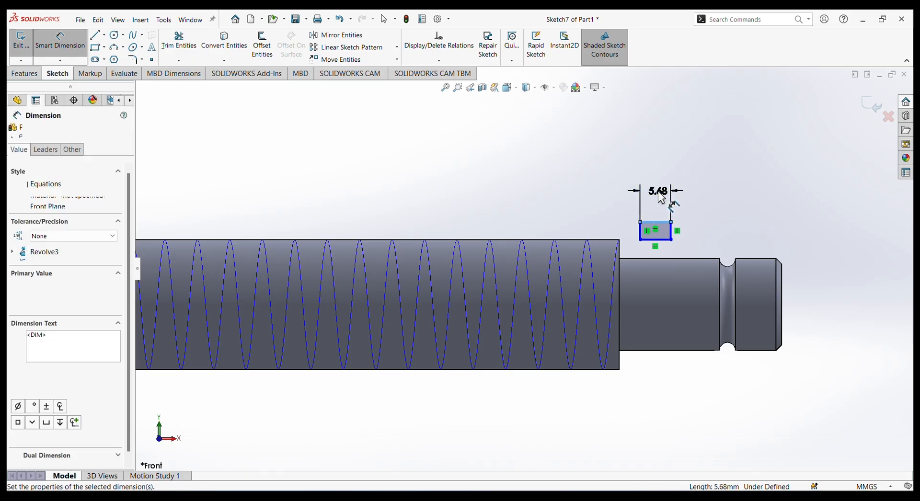
{"action": "key", "text": "Return"}
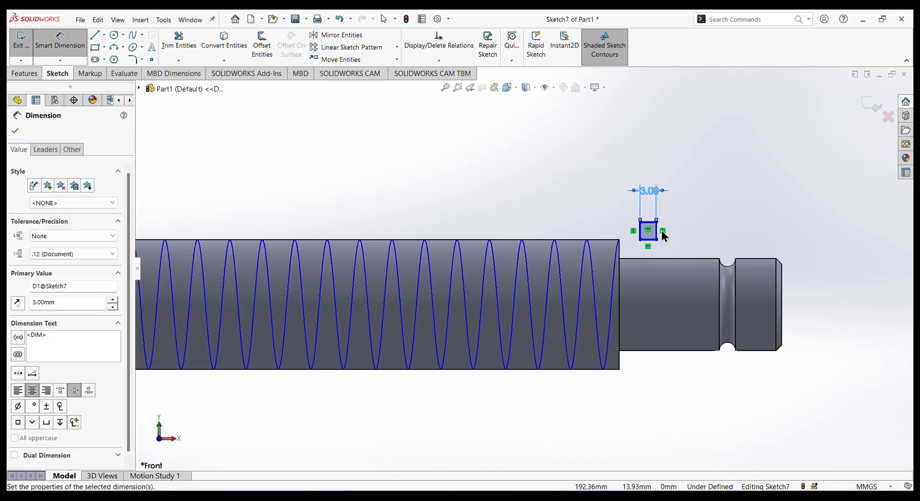
{"action": "left_click", "coordinate": [656, 230]}
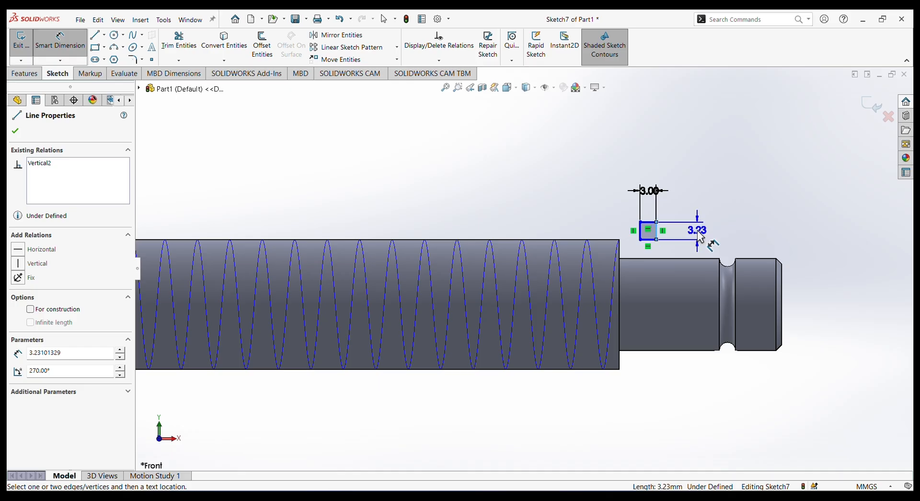
{"action": "left_click", "coordinate": [700, 235]}
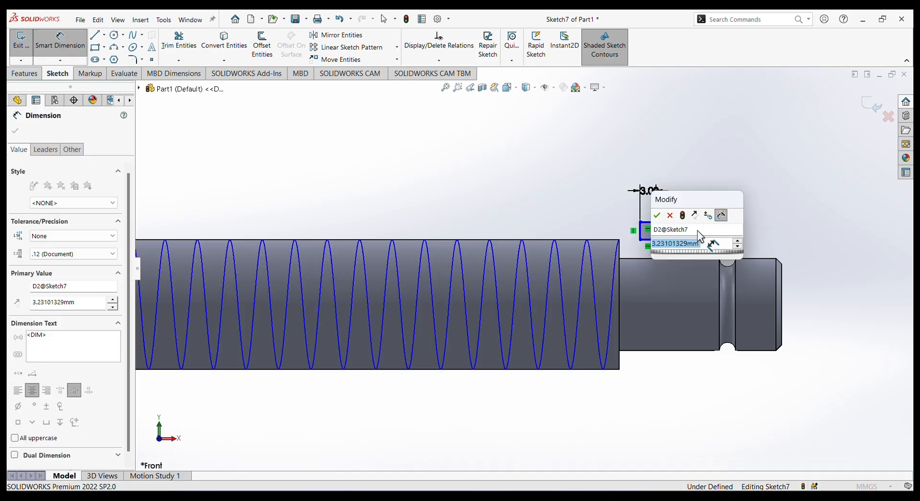
{"action": "type", "text": "3"}
{"action": "key", "text": "Return"}
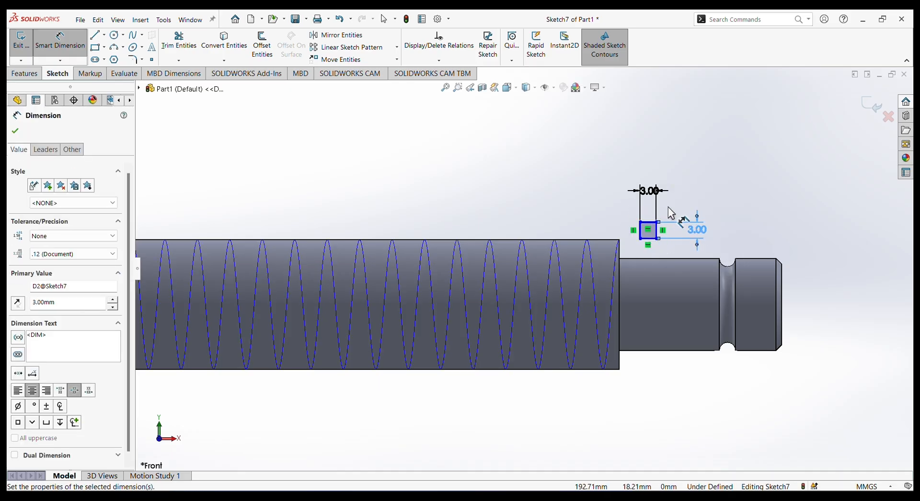
{"action": "left_click", "coordinate": [456, 200]}
Set a 0 mm distance between the midpoint of the square's shank-facing side and the threaded shank's upper end corner, then exit the sketch.
{"action": "scroll", "coordinate": [632, 234], "scroll_direction": "up", "scroll_amount": 5}
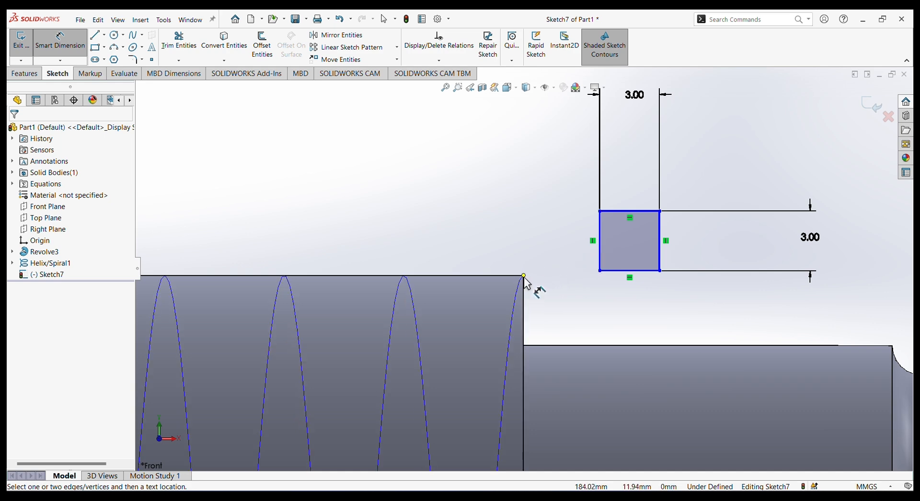
{"action": "right_click", "coordinate": [386, 167]}
{"action": "left_click", "coordinate": [395, 182]}
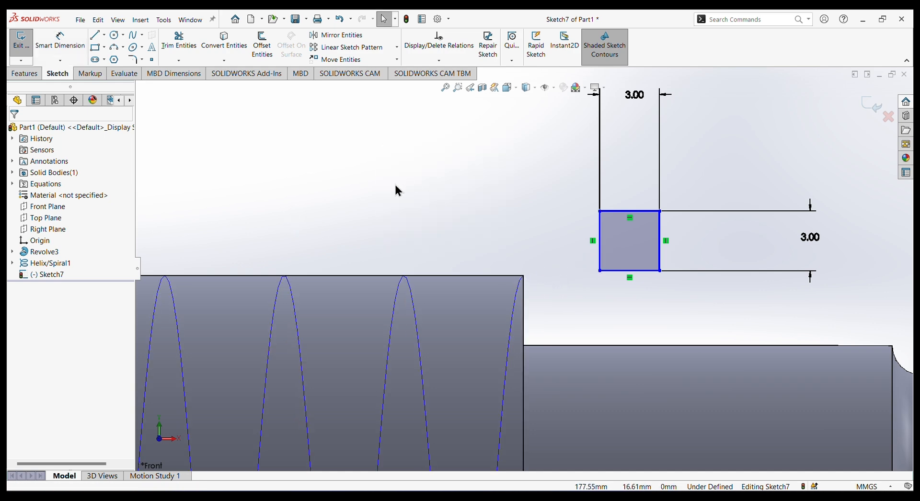
{"action": "left_click", "coordinate": [600, 244]}
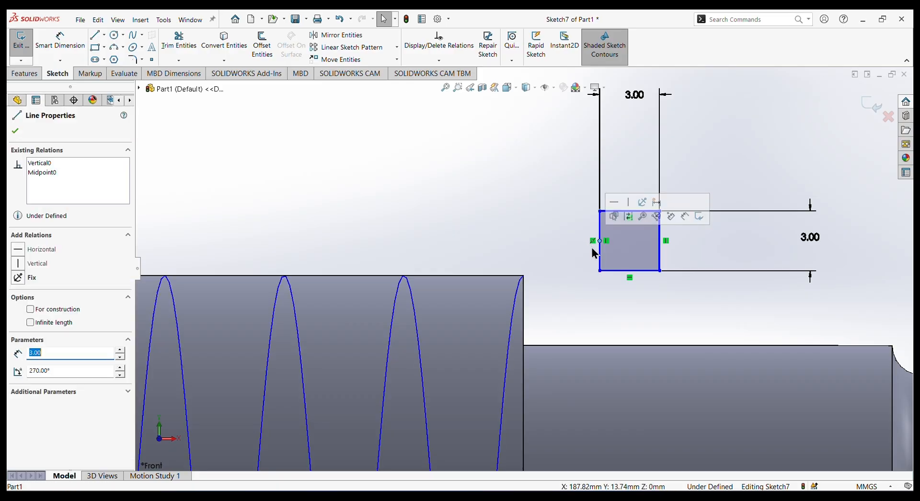
{"action": "left_click", "coordinate": [524, 276], "text": "ctrl"}
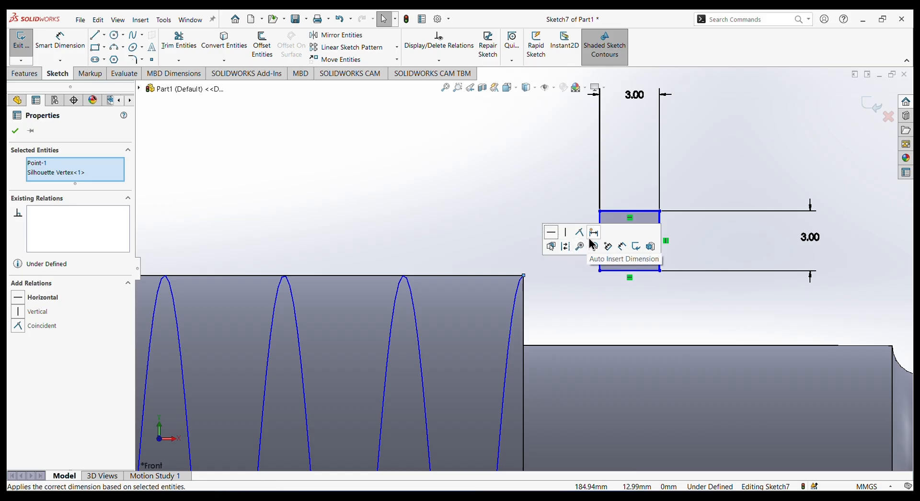
{"action": "left_click", "coordinate": [593, 244]}
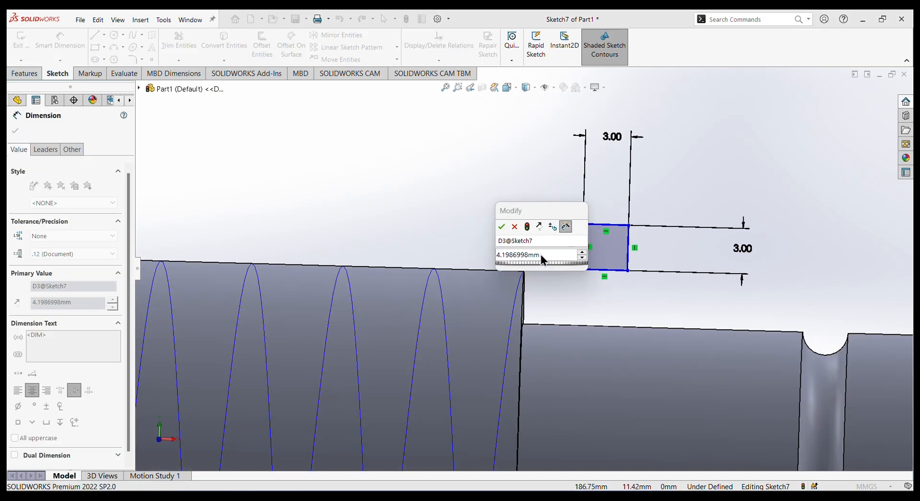
{"action": "double_click", "coordinate": [512, 261]}
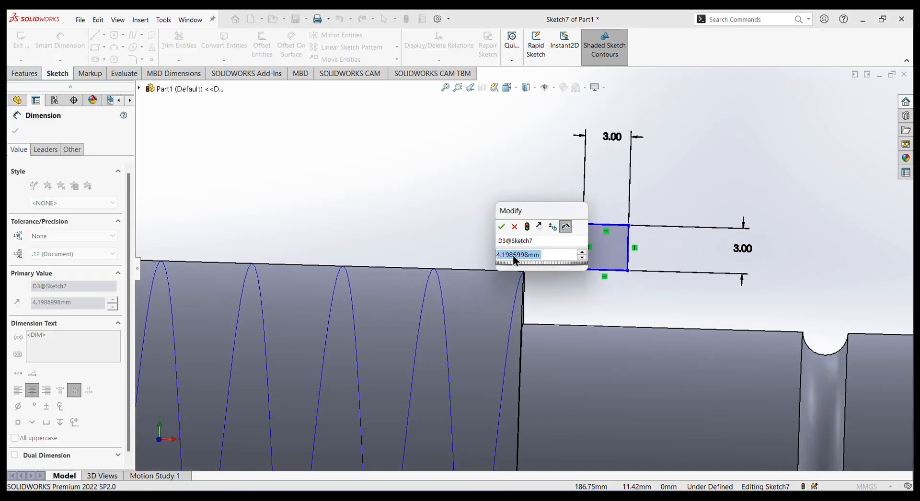
{"action": "type", "text": "0"}
{"action": "key", "text": "Return"}
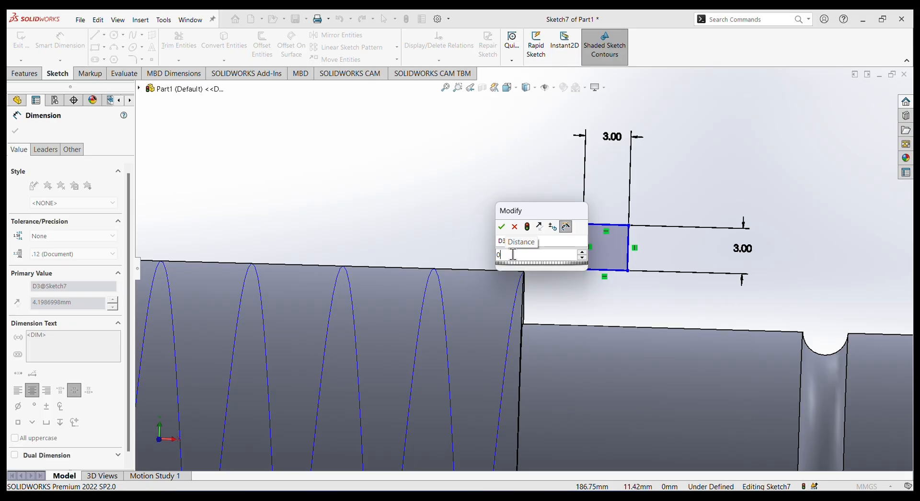
{"action": "key", "text": "ctrl+8"}
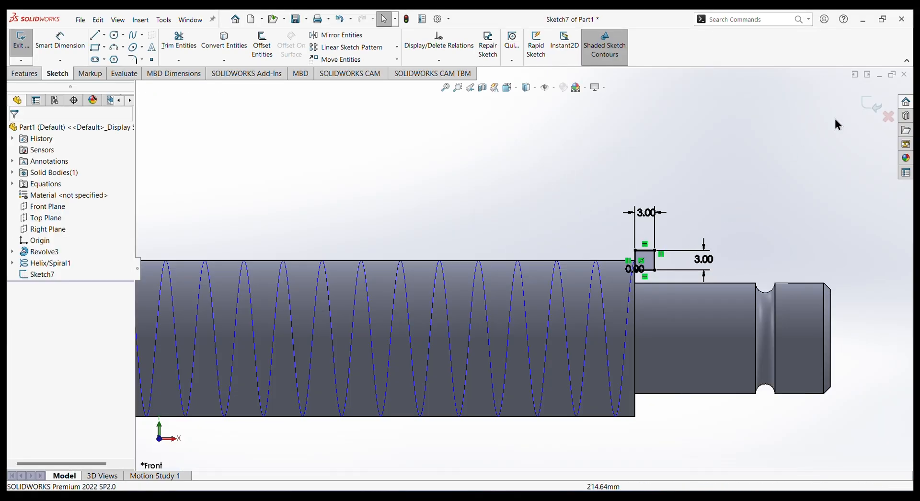
{"action": "left_click", "coordinate": [871, 104]}
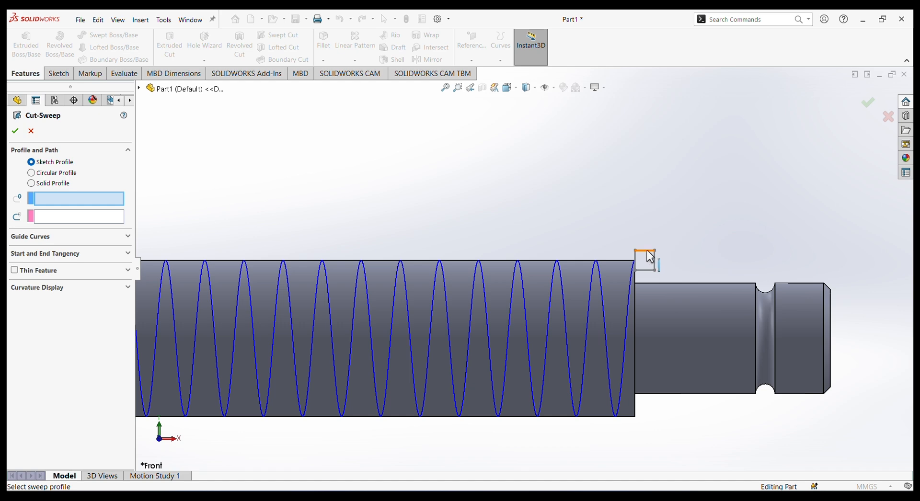
Create a swept cut with the 3 mm square sketch as the profile and the helix as the path.
{"action": "left_click", "coordinate": [138, 89]}
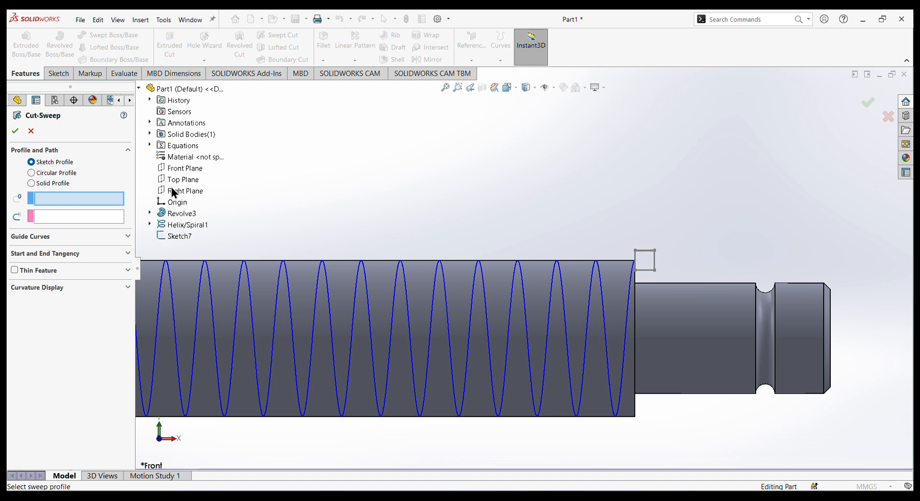
{"action": "left_click", "coordinate": [177, 236]}
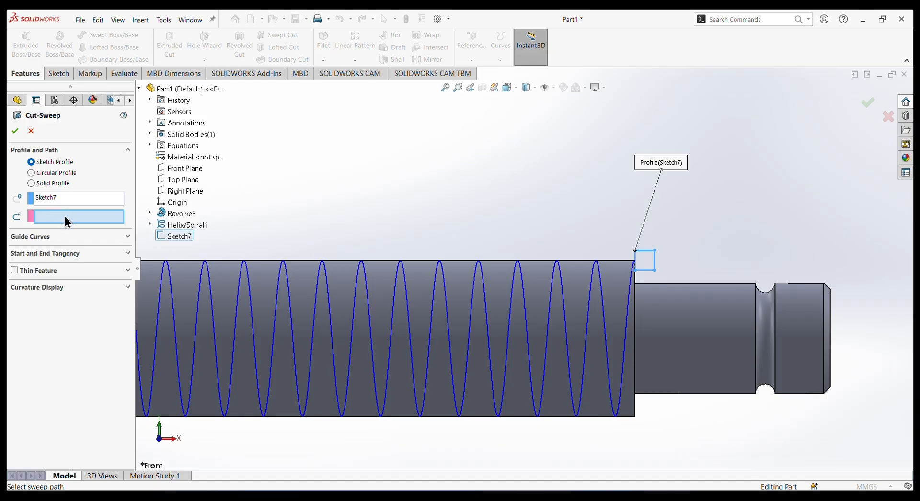
{"action": "left_click", "coordinate": [626, 322]}
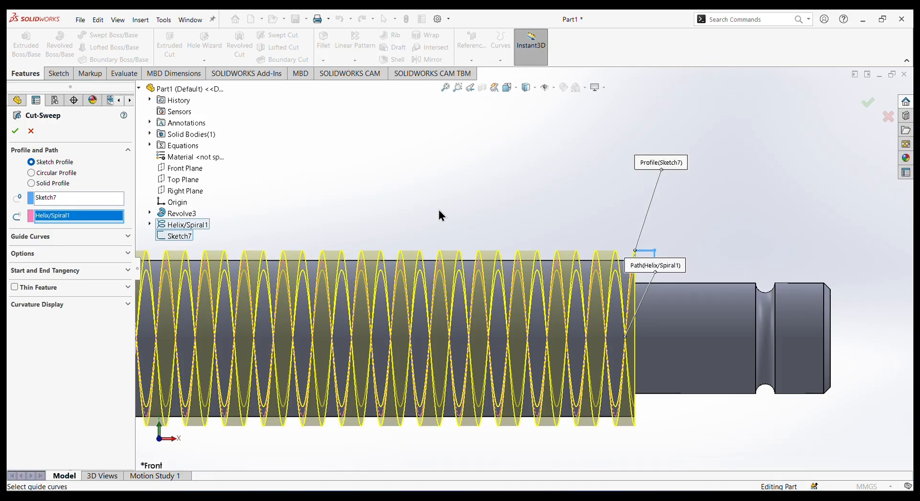
{"action": "scroll", "coordinate": [451, 218], "scroll_direction": "up", "scroll_amount": 2}
{"action": "scroll", "coordinate": [451, 218], "scroll_direction": "up", "scroll_amount": 6}
{"action": "scroll", "coordinate": [341, 253], "scroll_direction": "down", "scroll_amount": 2}
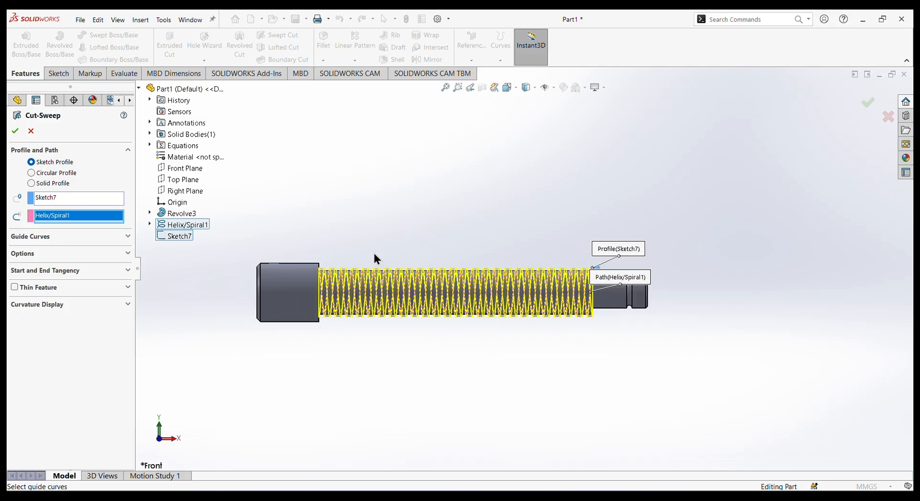
{"action": "middle_click_drag", "start_coordinate": [572, 238], "coordinate": [503, 241]}
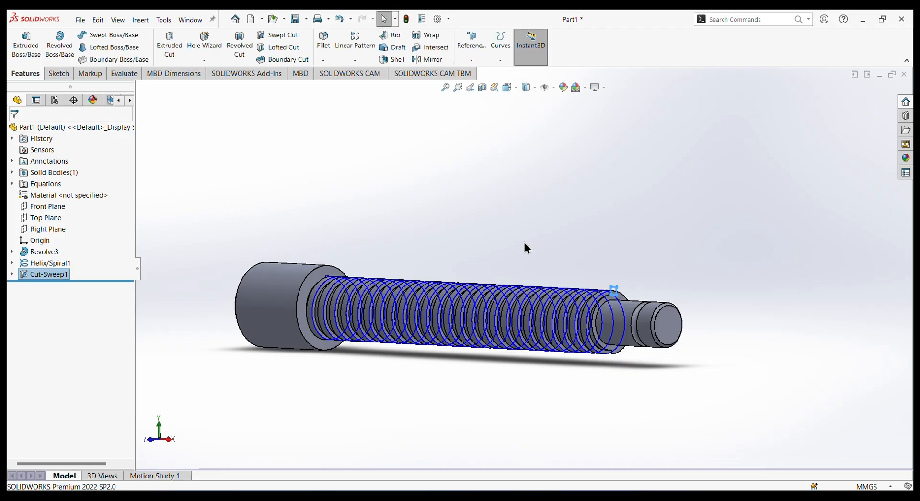
Hide the helix curve on the threaded shank.
{"action": "middle_click_drag", "start_coordinate": [526, 248], "coordinate": [721, 359]}
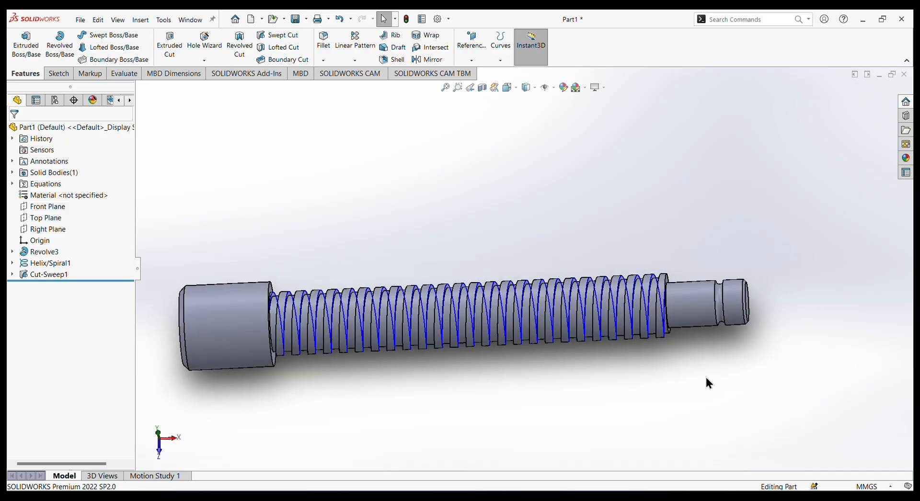
{"action": "left_click", "coordinate": [652, 295]}
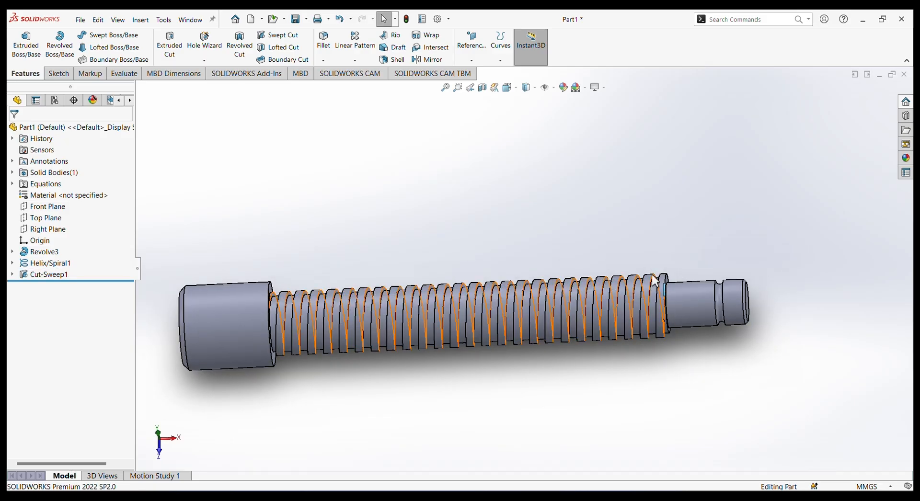
{"action": "left_click", "coordinate": [653, 290]}
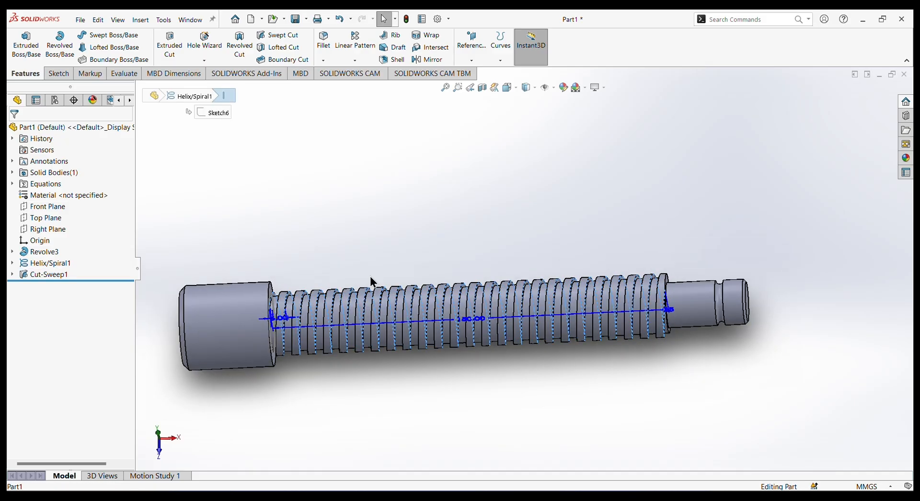
{"action": "right_click", "coordinate": [49, 263]}
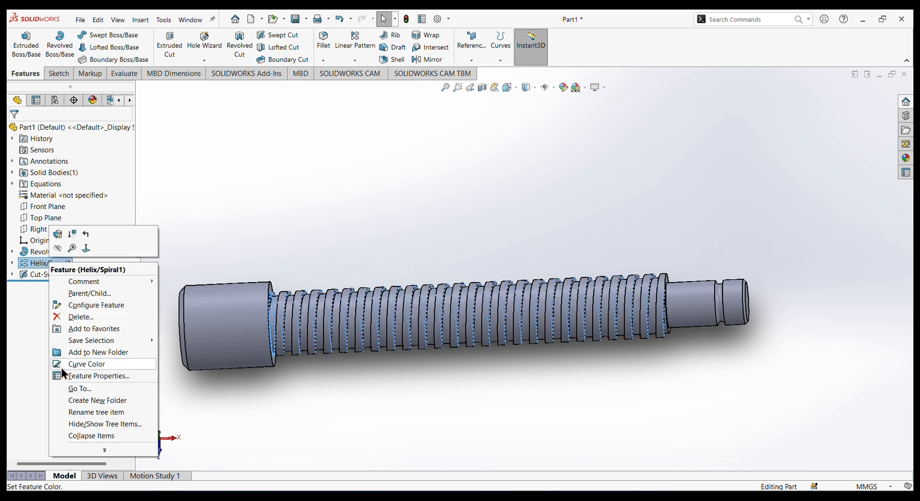
{"action": "left_click", "coordinate": [58, 248]}
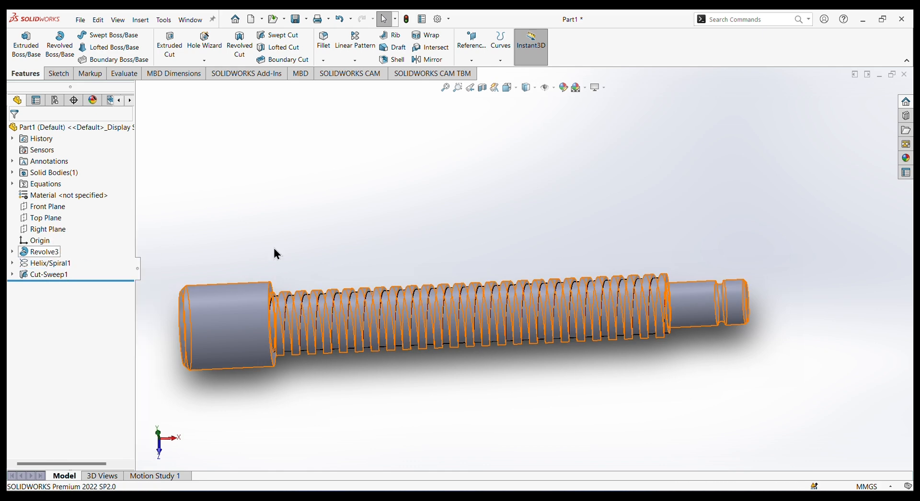
Sketch a circle about 13.3 mm in diameter on the Front Plane, centred on the screw head's axis.
{"action": "middle_click_drag", "start_coordinate": [657, 422], "coordinate": [682, 372]}
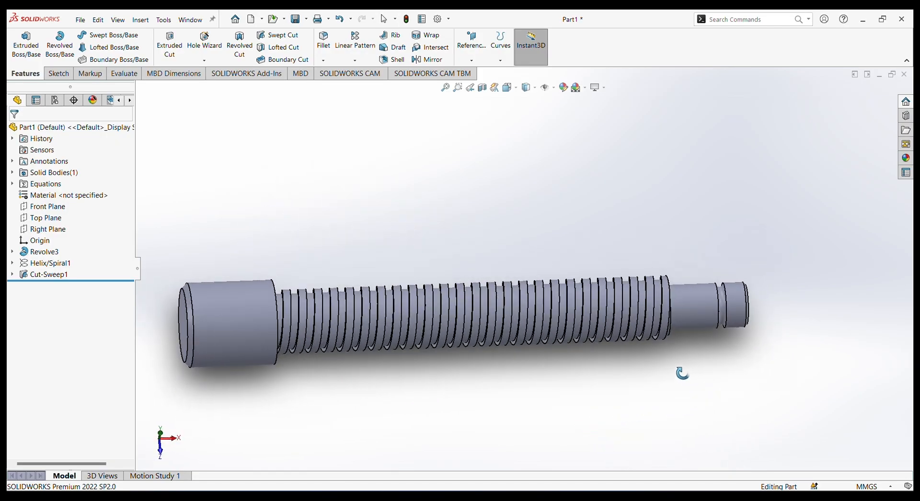
{"action": "left_click", "coordinate": [235, 331]}
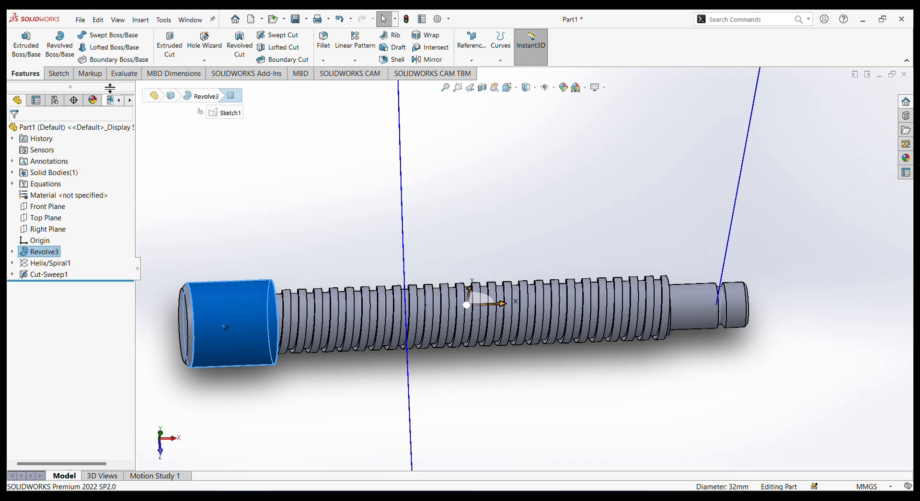
{"action": "left_click", "coordinate": [45, 206]}
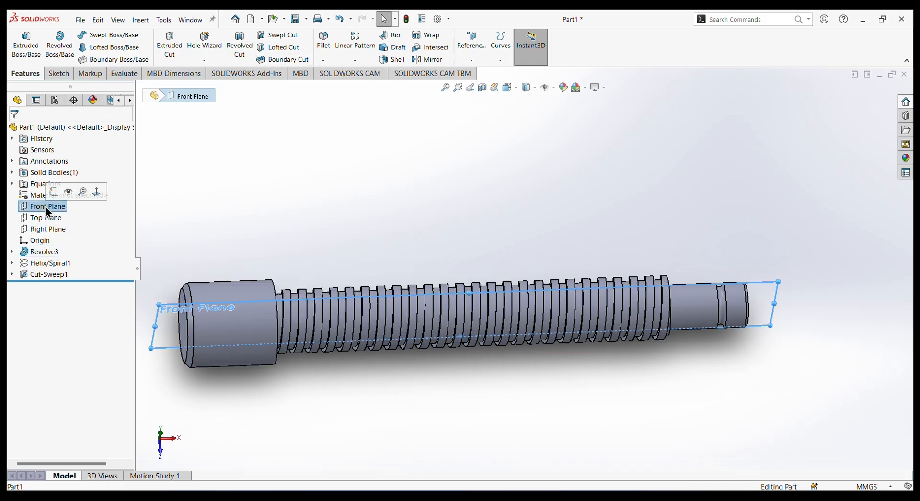
{"action": "left_click", "coordinate": [57, 191]}
{"action": "scroll", "coordinate": [331, 276], "scroll_direction": "down", "scroll_amount": 4}
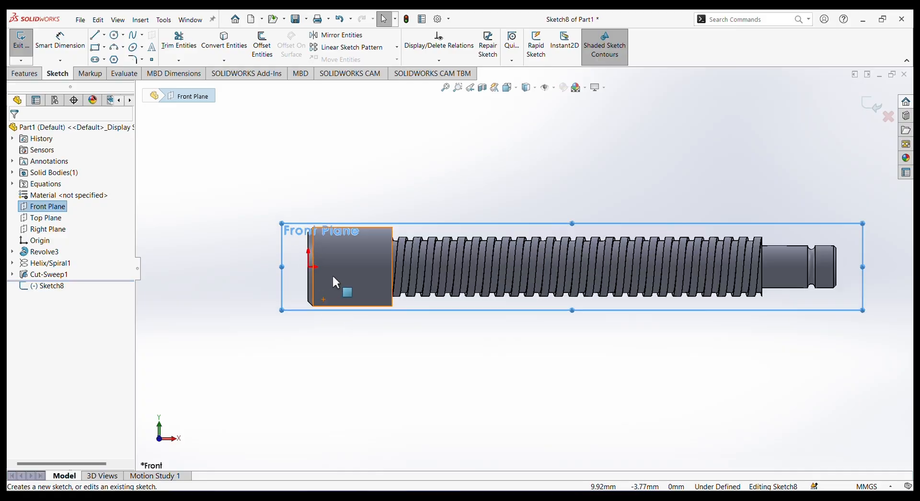
{"action": "left_click", "coordinate": [111, 38]}
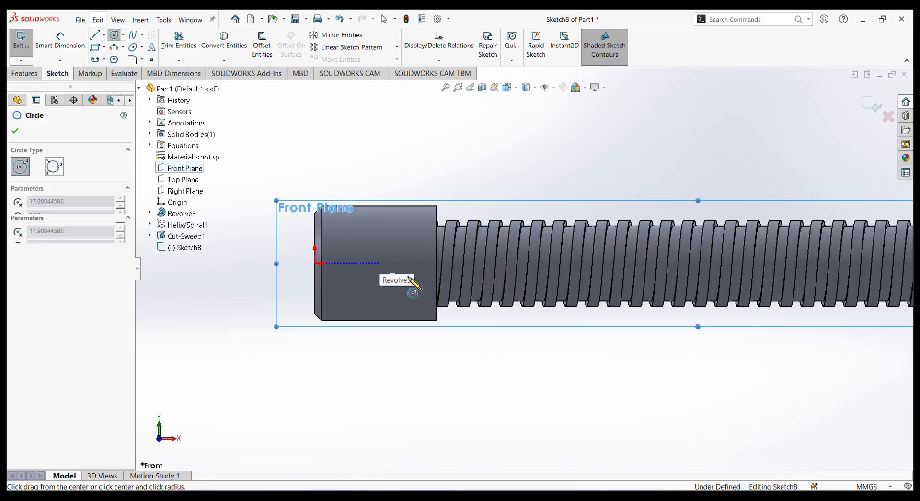
{"action": "left_click", "coordinate": [379, 264]}
{"action": "left_click", "coordinate": [403, 270]}
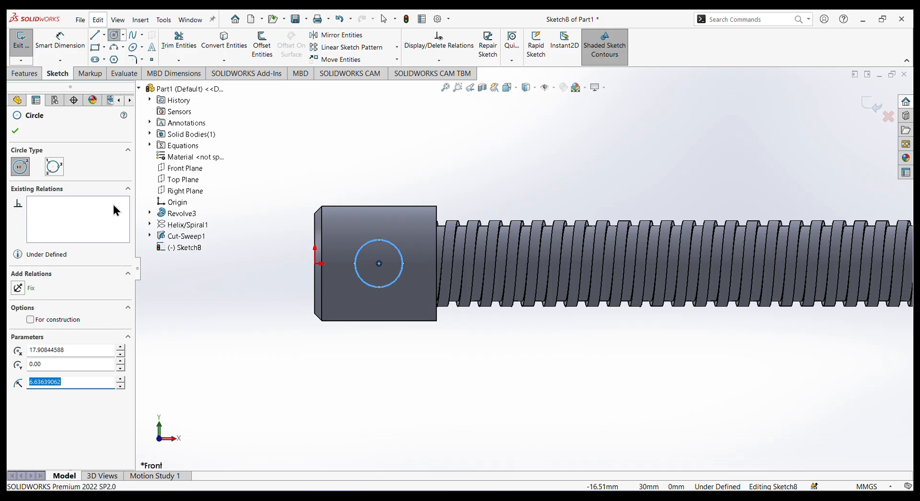
{"action": "left_click", "coordinate": [15, 131]}
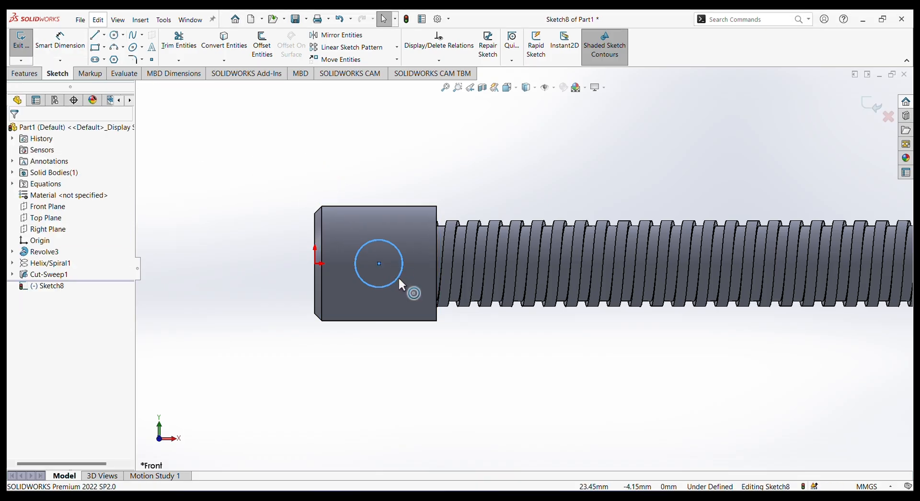
Dimension the circle on the head to 13 mm diameter, with its centre 18 mm from the origin.
{"action": "right_click_drag", "start_coordinate": [399, 279], "coordinate": [392, 240]}
{"action": "left_click", "coordinate": [371, 156]}
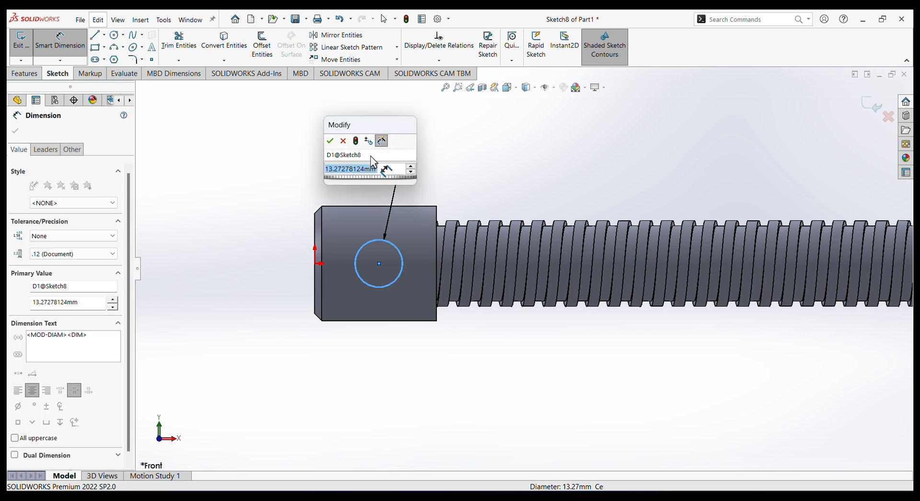
{"action": "key", "text": "Return"}
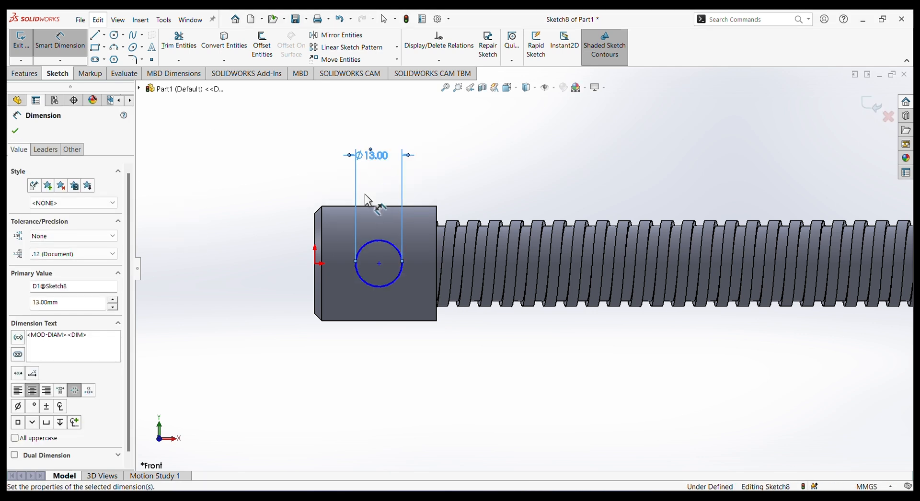
{"action": "left_click", "coordinate": [379, 263]}
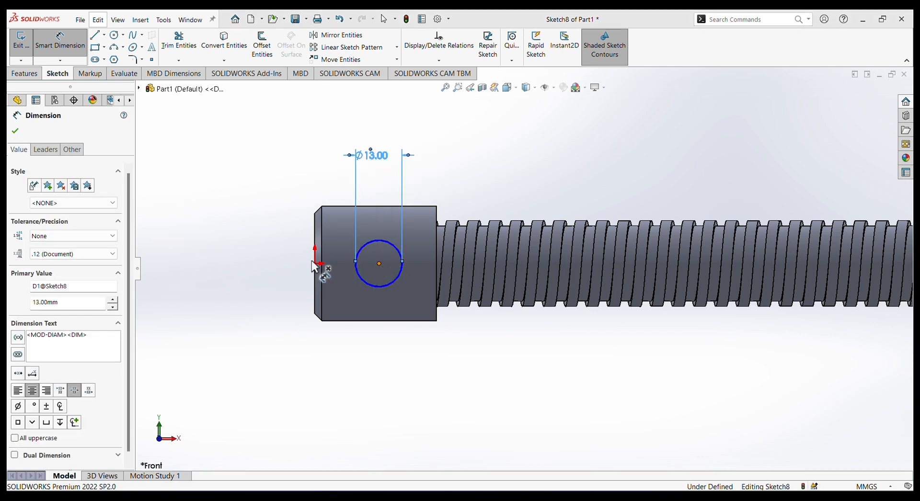
{"action": "left_click", "coordinate": [315, 264]}
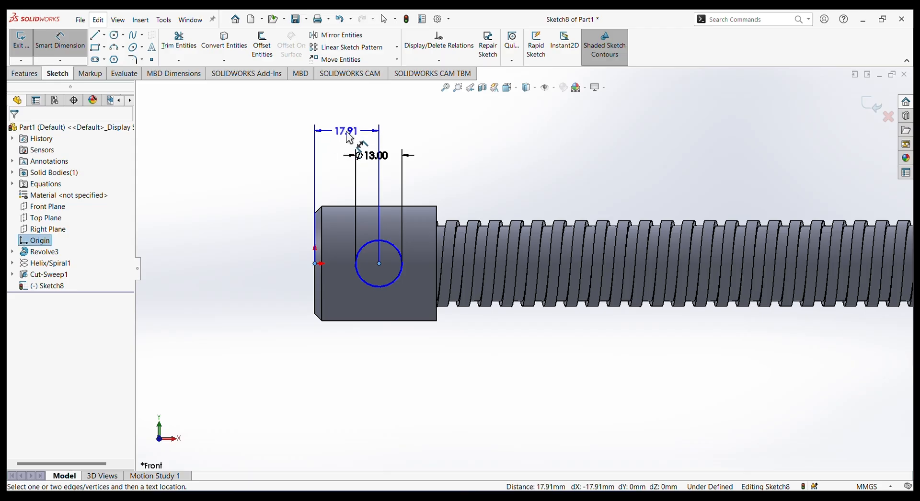
{"action": "left_click", "coordinate": [350, 138]}
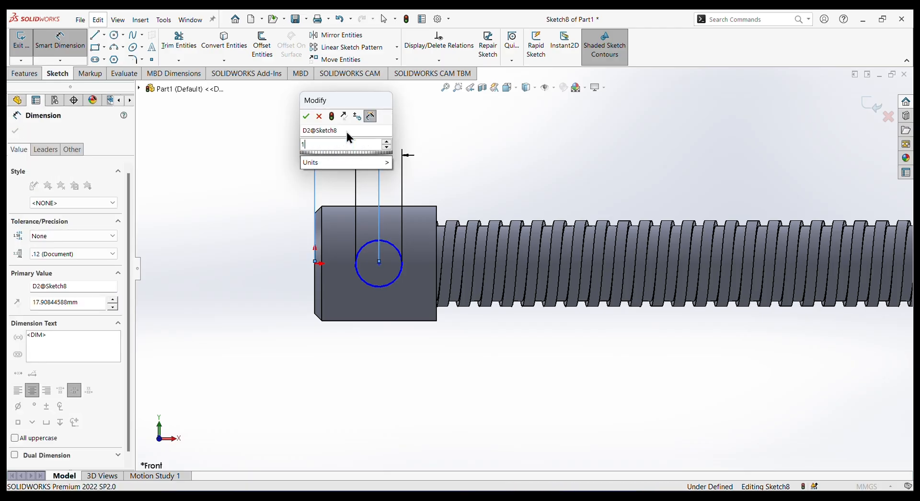
{"action": "type", "text": "1"}
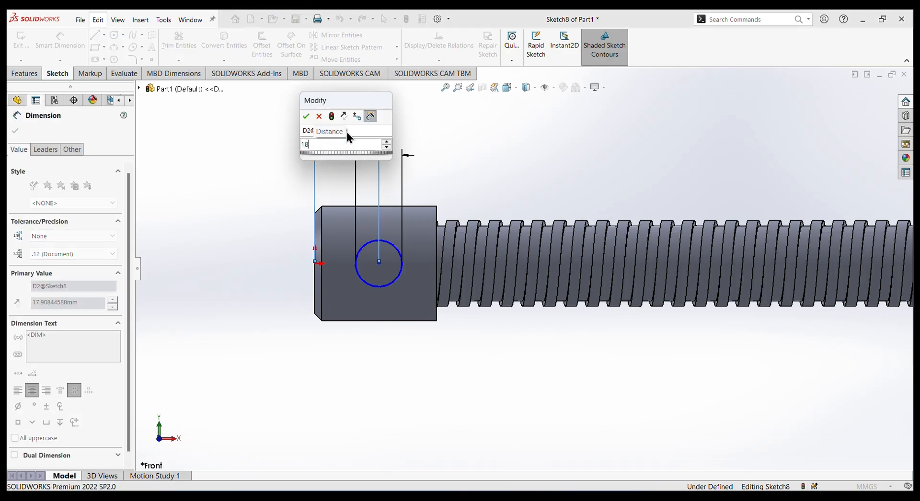
{"action": "key", "text": "Escape"}
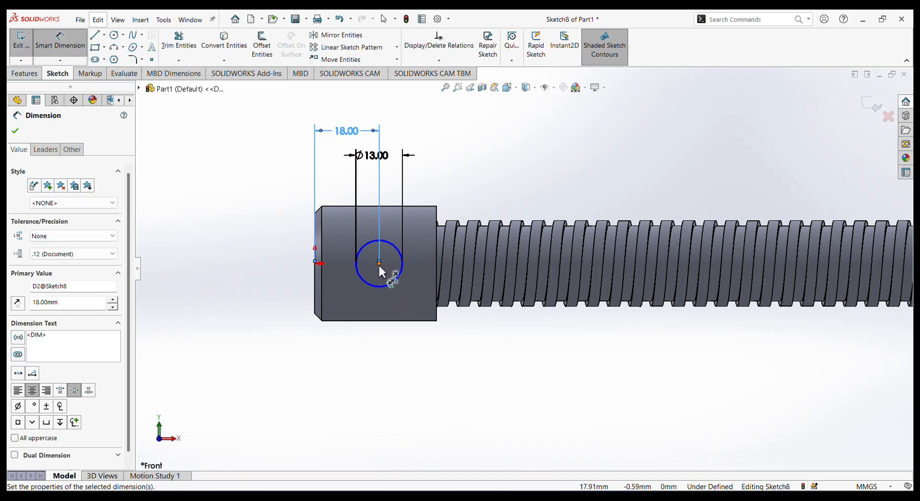
{"action": "key", "text": "Escape"}
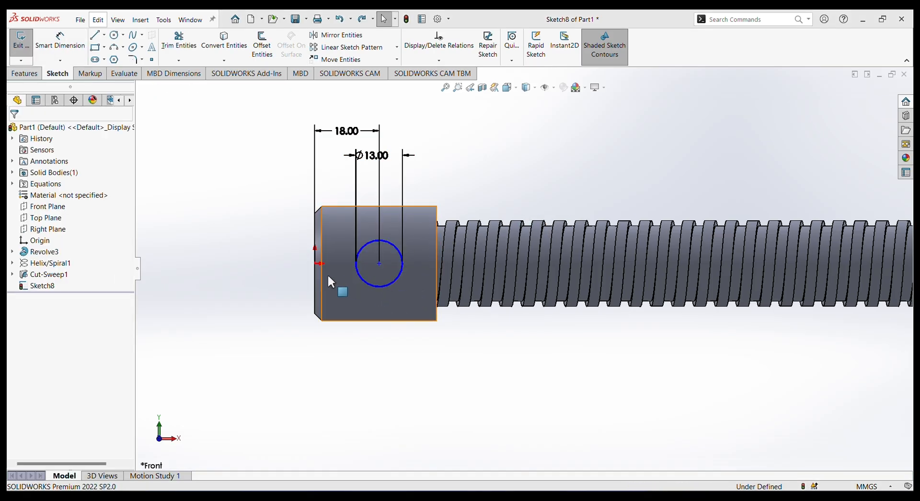
Add a horizontal relation between the centre of the 13 mm circle and the origin.
{"action": "left_click", "coordinate": [378, 262]}
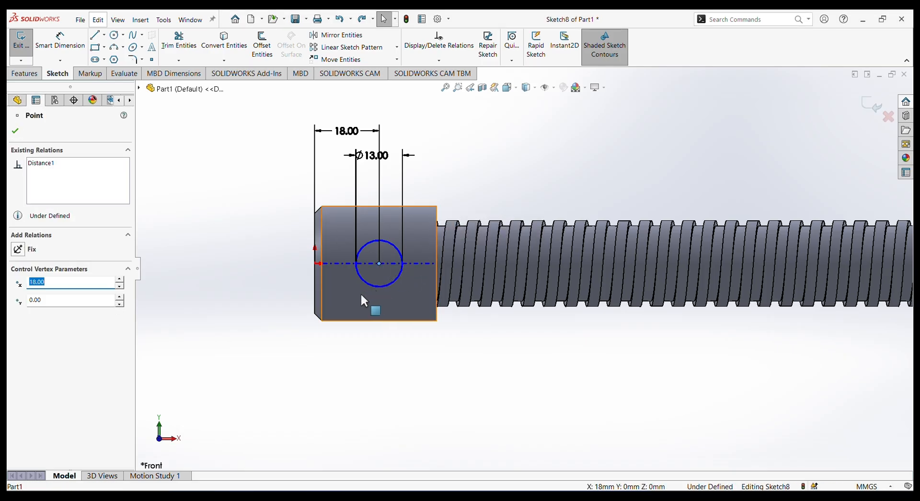
{"action": "left_click", "coordinate": [315, 263], "text": "ctrl"}
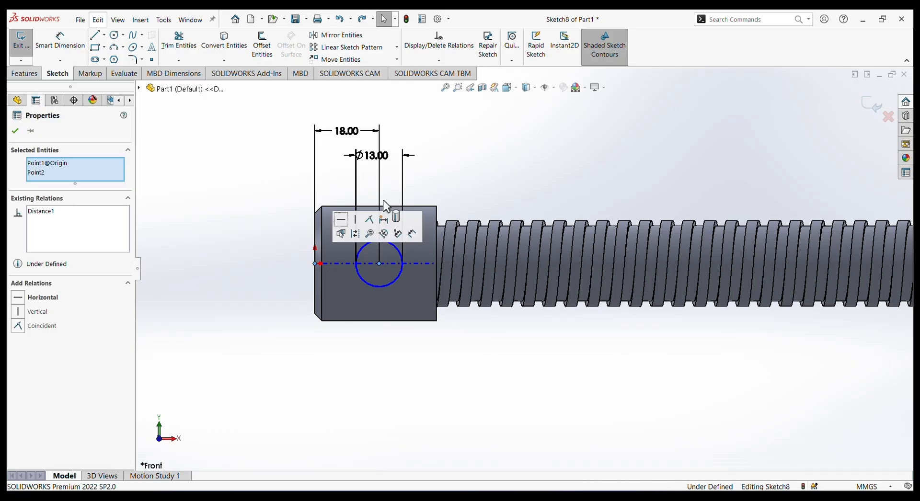
{"action": "left_click", "coordinate": [20, 297]}
{"action": "left_click", "coordinate": [471, 157]}
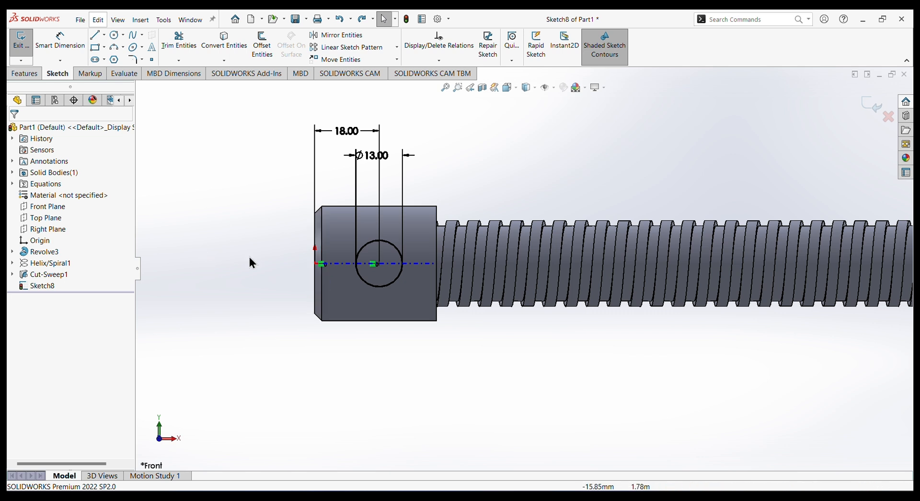
Cut-extrude the 13 mm circle through the screw head with a Mid Plane end condition and a depth of 60 mm.
{"action": "left_click", "coordinate": [25, 73]}
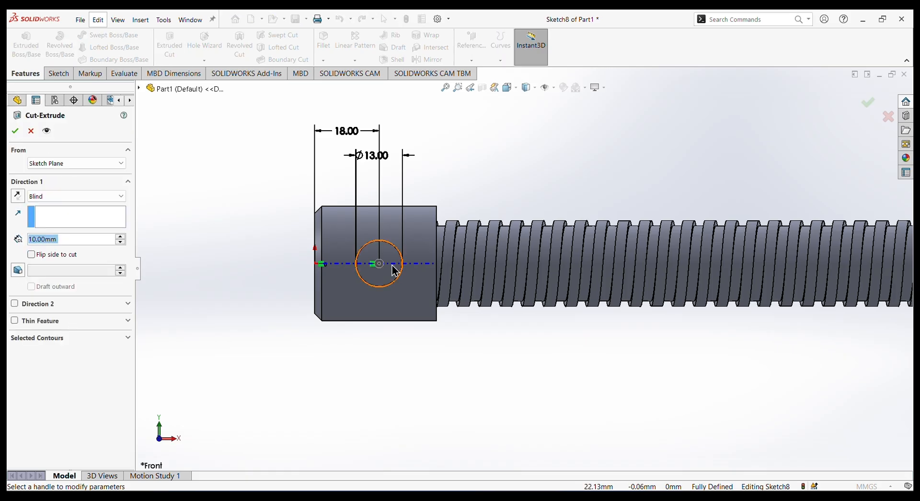
{"action": "left_click", "coordinate": [105, 192]}
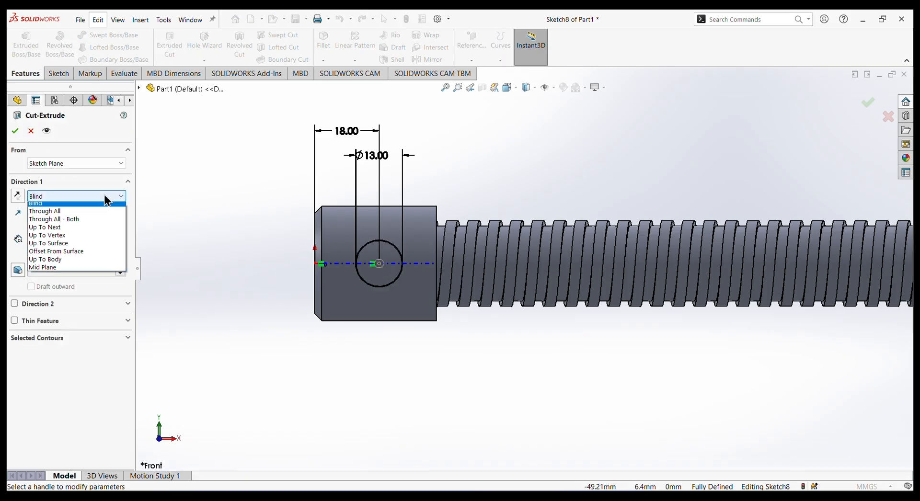
{"action": "left_click", "coordinate": [63, 271]}
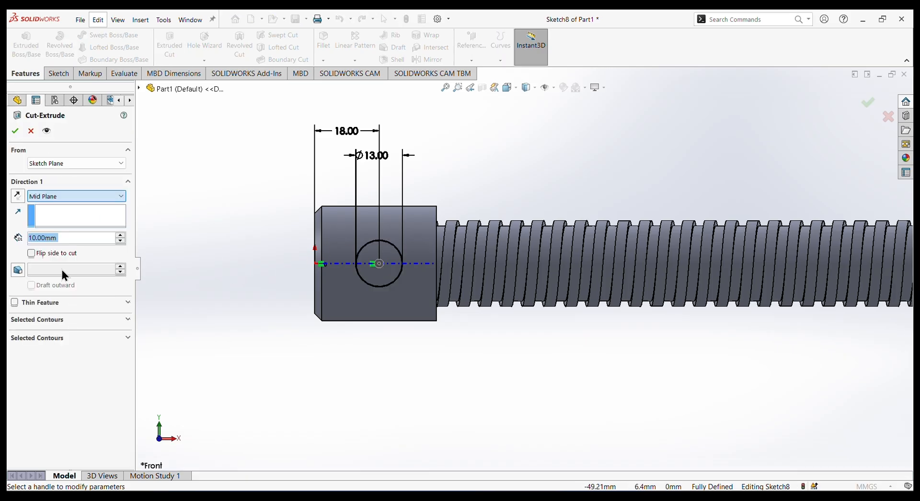
{"action": "middle_click_drag", "start_coordinate": [261, 222], "coordinate": [317, 276]}
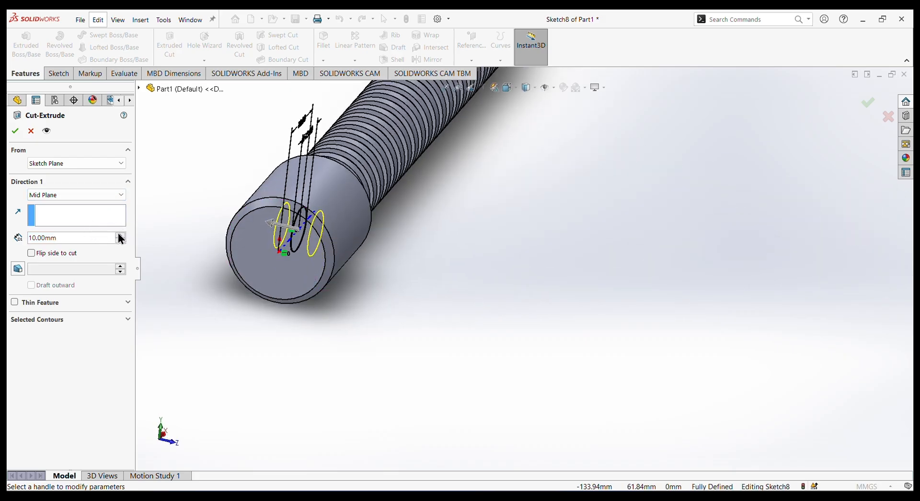
{"action": "scroll", "coordinate": [119, 239], "scroll_direction": "up", "scroll_amount": 4}
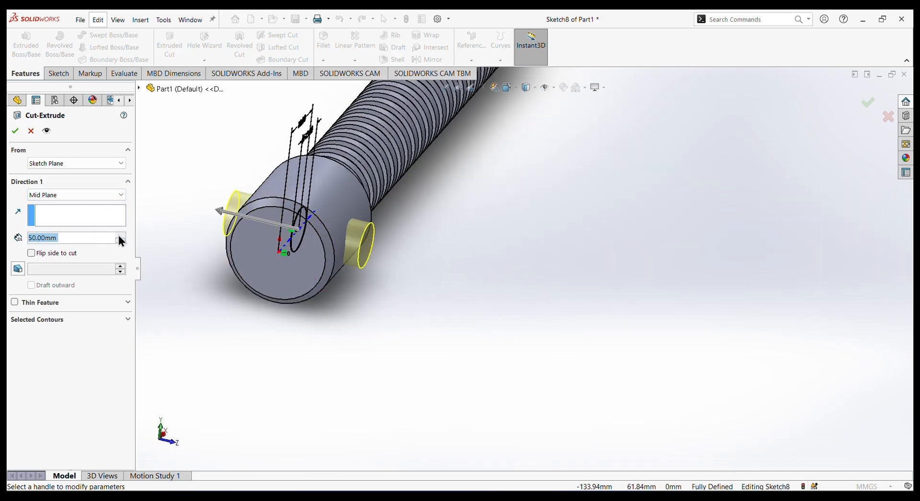
{"action": "left_click", "coordinate": [15, 131]}
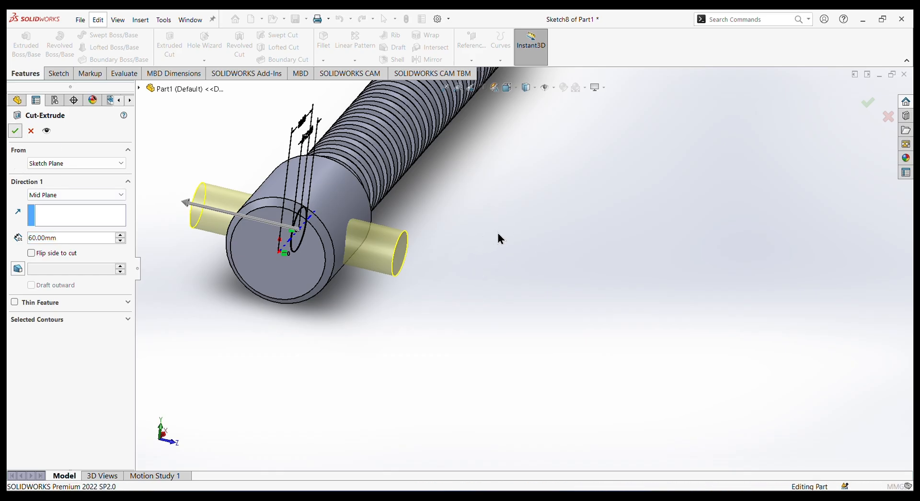
Apply the chromium plate appearance from the Chrome metals to the whole screw.
{"action": "middle_click_drag", "start_coordinate": [536, 218], "coordinate": [483, 219]}
{"action": "left_click", "coordinate": [483, 219]}
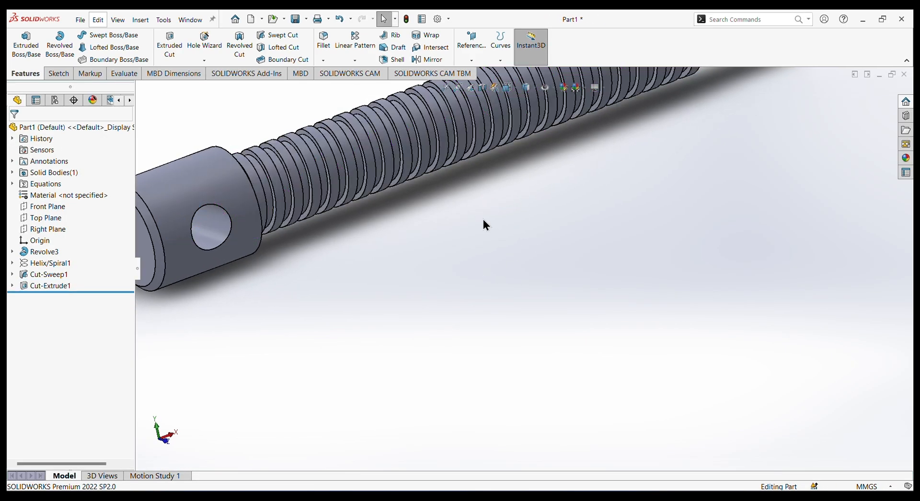
{"action": "scroll", "coordinate": [488, 224], "scroll_direction": "up", "scroll_amount": 4}
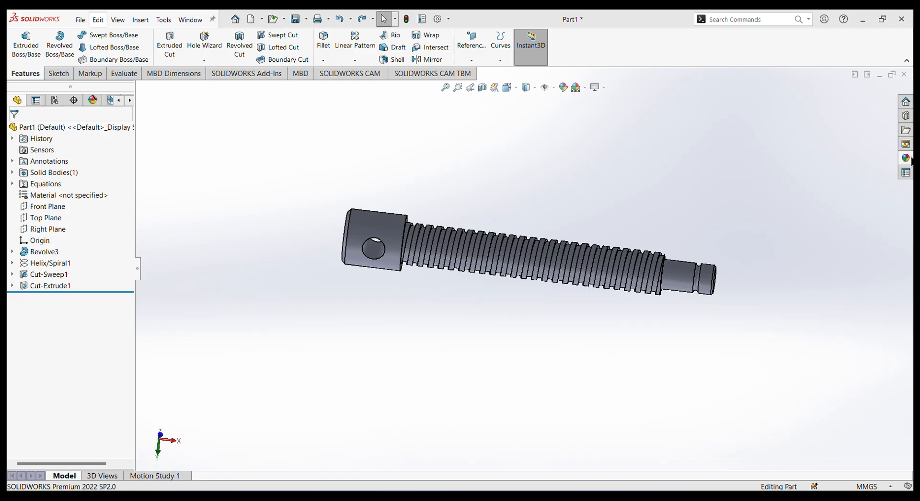
{"action": "left_click", "coordinate": [906, 158]}
{"action": "left_click", "coordinate": [726, 104]}
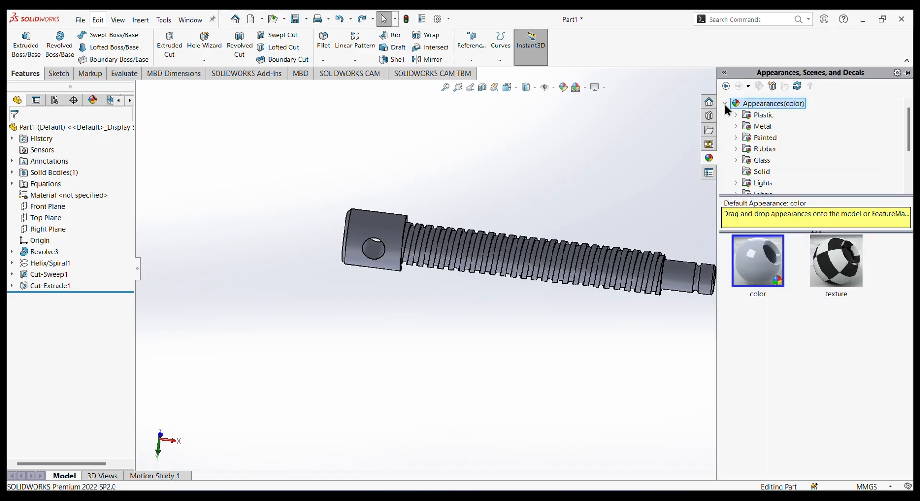
{"action": "left_click", "coordinate": [736, 127]}
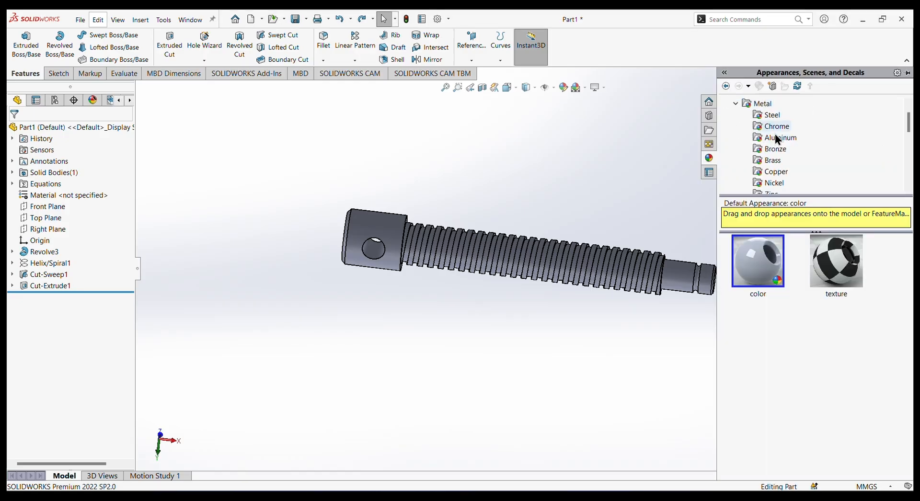
{"action": "left_click", "coordinate": [767, 127]}
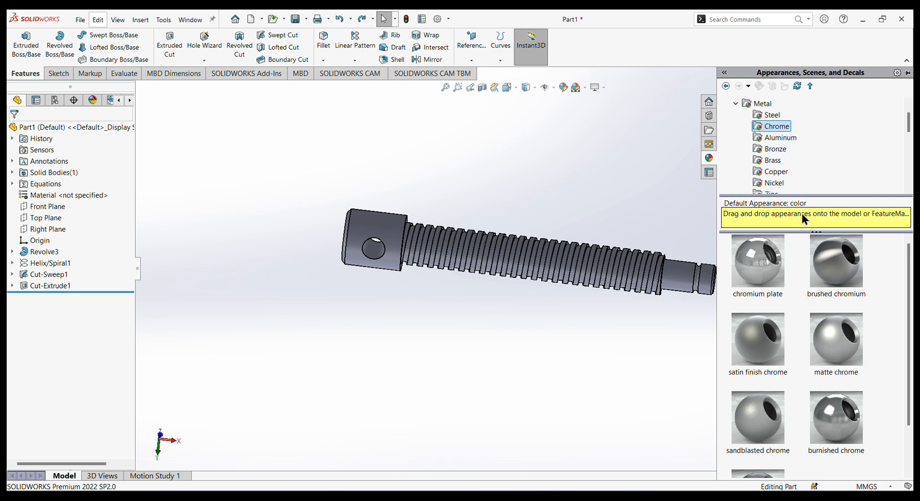
{"action": "double_click", "coordinate": [755, 267]}
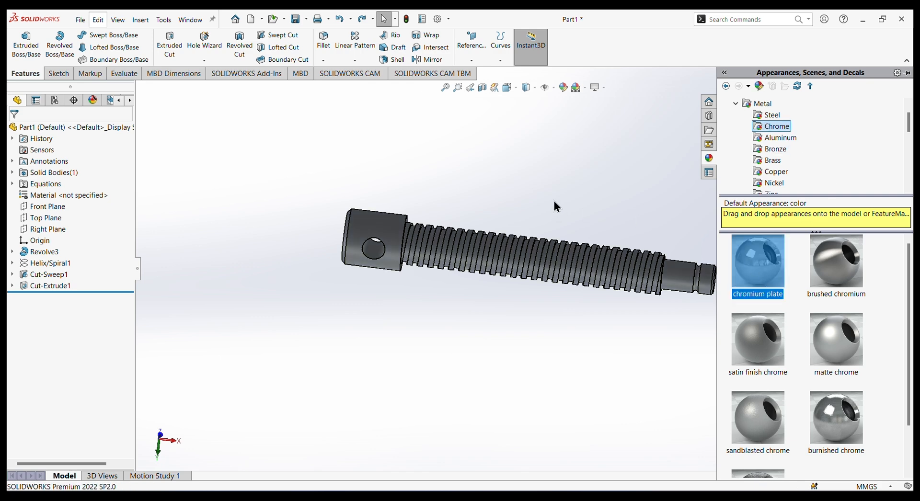
{"action": "left_click", "coordinate": [590, 198]}
Save the part in the Documents folder under the file name "spind;e screw".
{"action": "mouse_move", "coordinate": [618, 192]}
{"action": "middle_mouse_down"}
{"action": "mouse_move", "coordinate": [573, 247]}
{"action": "mouse_move", "coordinate": [579, 199]}
{"action": "mouse_move", "coordinate": [633, 322]}
{"action": "mouse_move", "coordinate": [698, 254]}
{"action": "mouse_move", "coordinate": [585, 251]}
{"action": "mouse_move", "coordinate": [616, 206]}
{"action": "middle_mouse_up"}
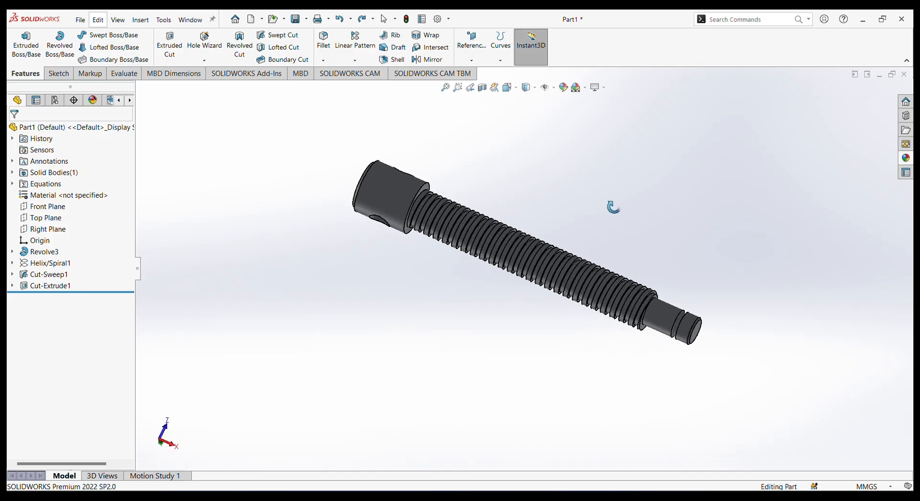
{"action": "left_click", "coordinate": [79, 20]}
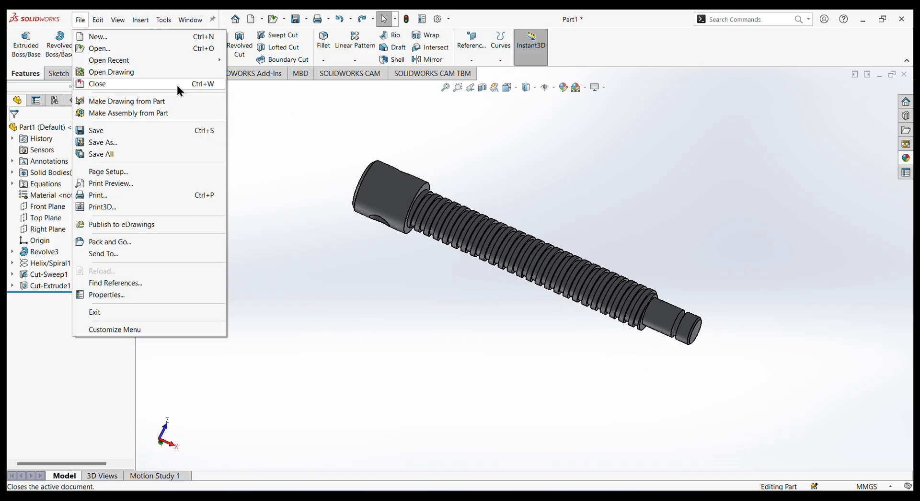
{"action": "left_click", "coordinate": [101, 132]}
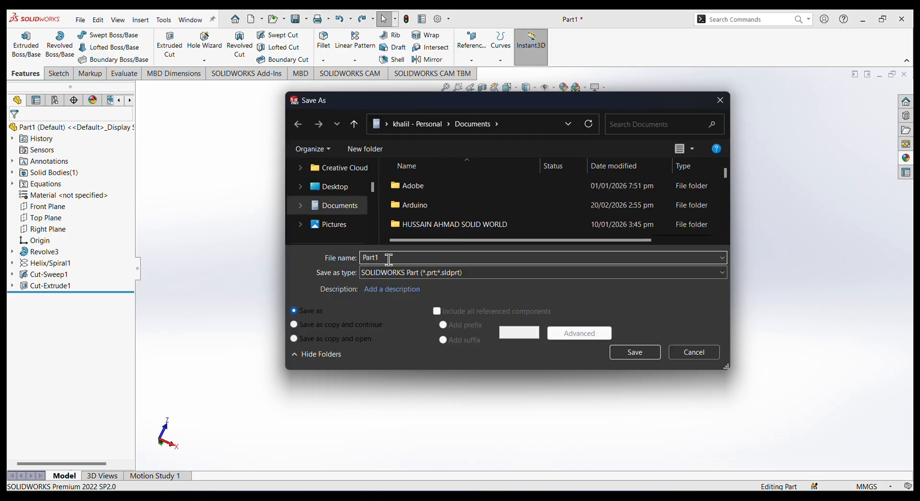
{"action": "key", "text": "BackSpace"}
{"action": "key", "text": "BackSpace"}
{"action": "key", "text": "BackSpace"}
{"action": "key", "text": "BackSpace"}
{"action": "key", "text": "BackSpace"}
{"action": "type", "text": "spi"}
{"action": "key", "text": "Return"}
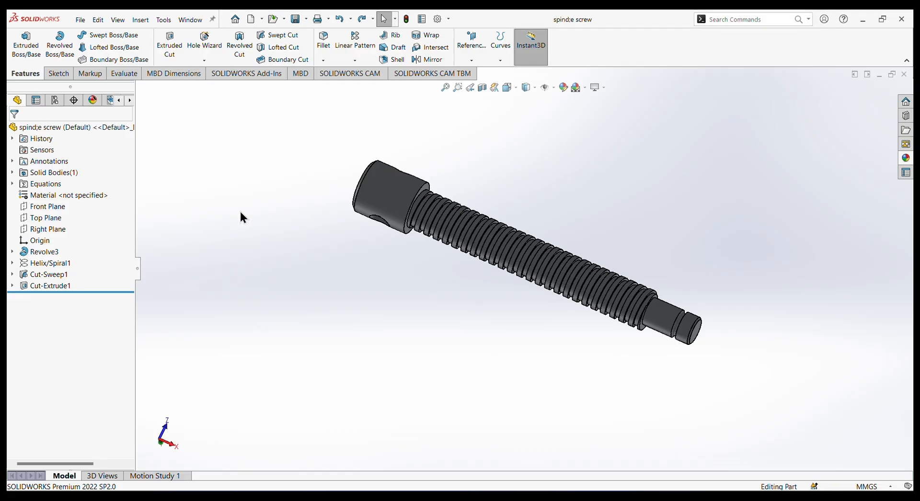
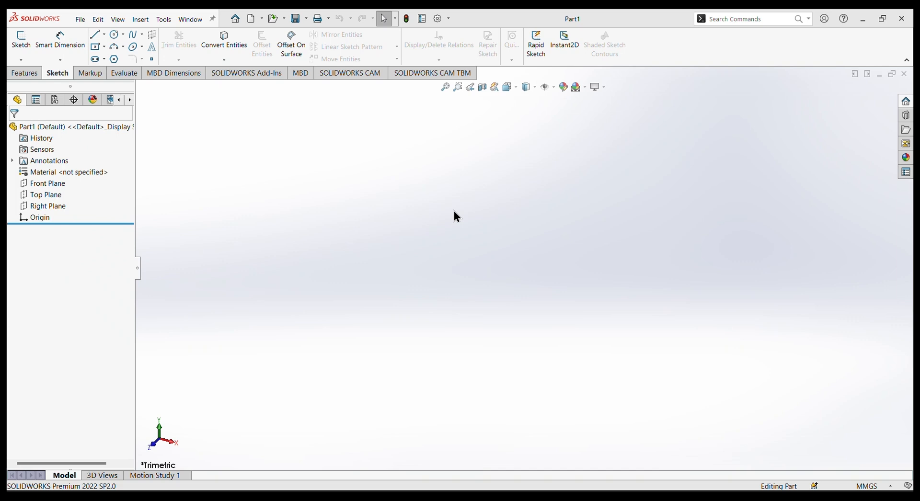
Start a sketch on the Front Plane and draw an infinite horizontal construction line through the origin.
{"action": "left_click", "coordinate": [51, 183]}
{"action": "left_click", "coordinate": [59, 165]}
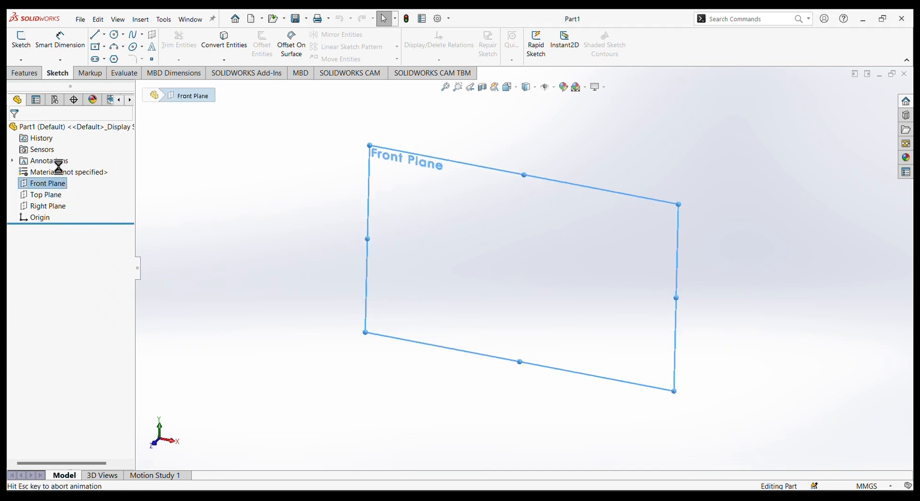
{"action": "left_click", "coordinate": [104, 35]}
{"action": "left_click", "coordinate": [118, 59]}
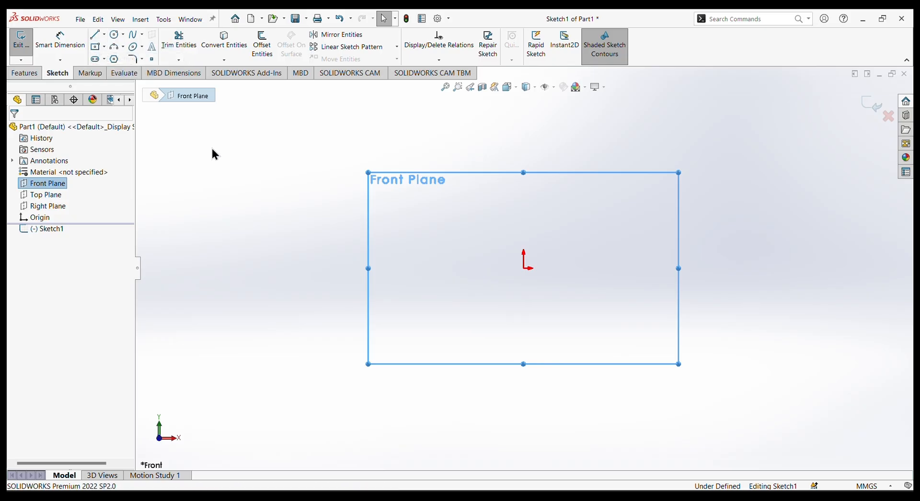
{"action": "left_click", "coordinate": [39, 209]}
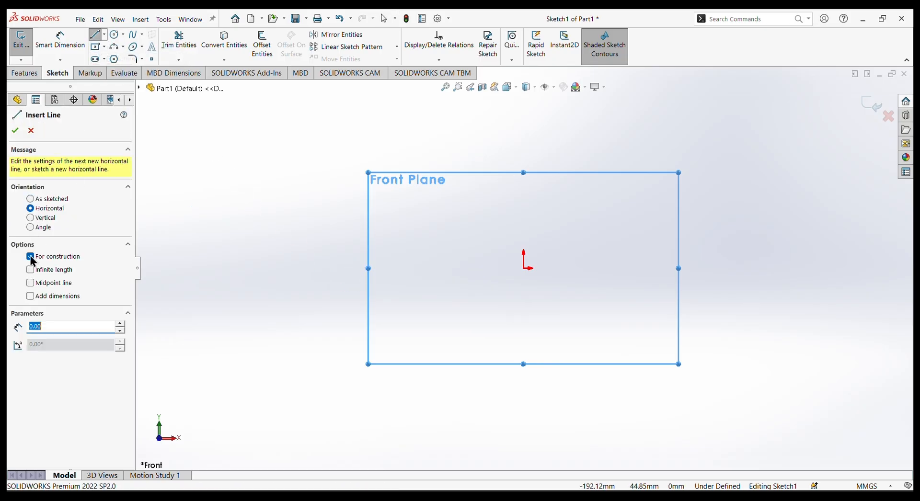
{"action": "left_click", "coordinate": [31, 271]}
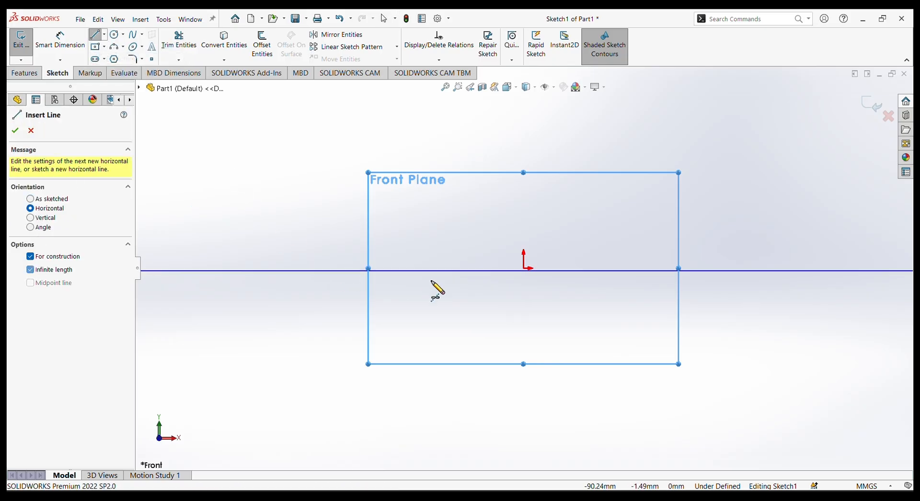
{"action": "left_click", "coordinate": [523, 268]}
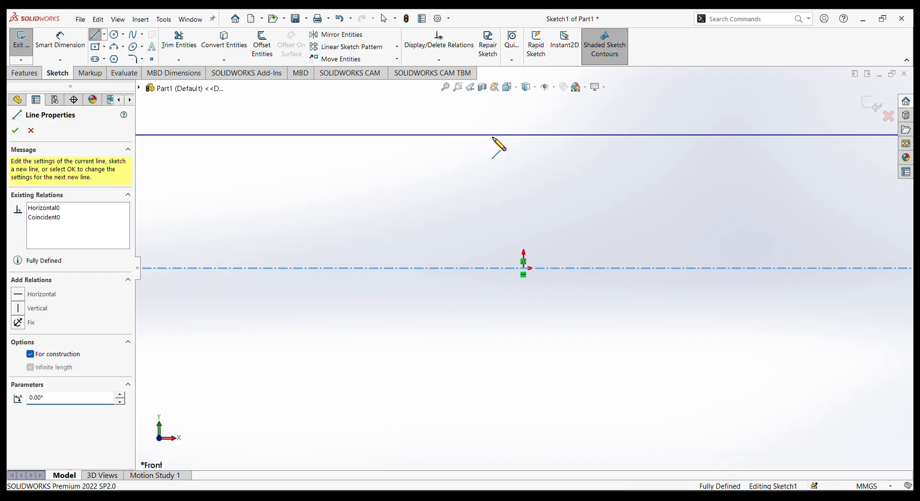
{"action": "right_click", "coordinate": [492, 135]}
{"action": "left_click", "coordinate": [510, 143]}
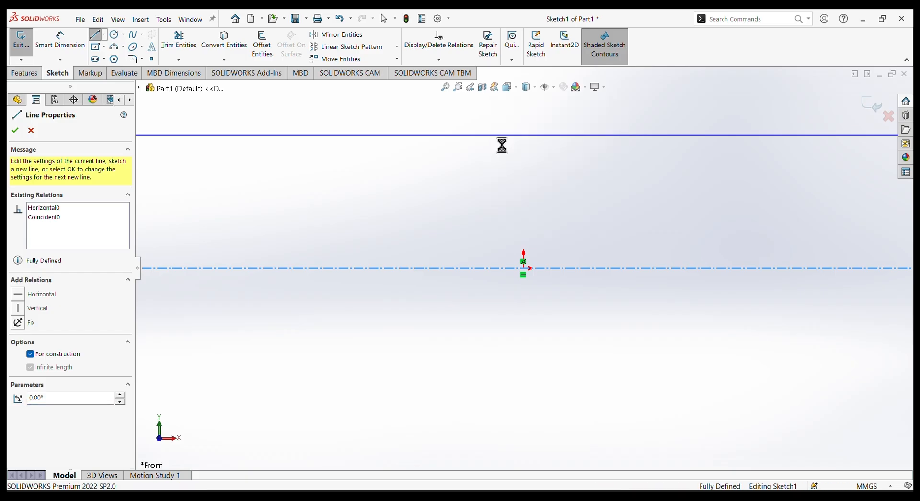
Sketch two concentric circles centred on the origin, the inner one about 56 mm in diameter.
{"action": "left_click", "coordinate": [116, 35]}
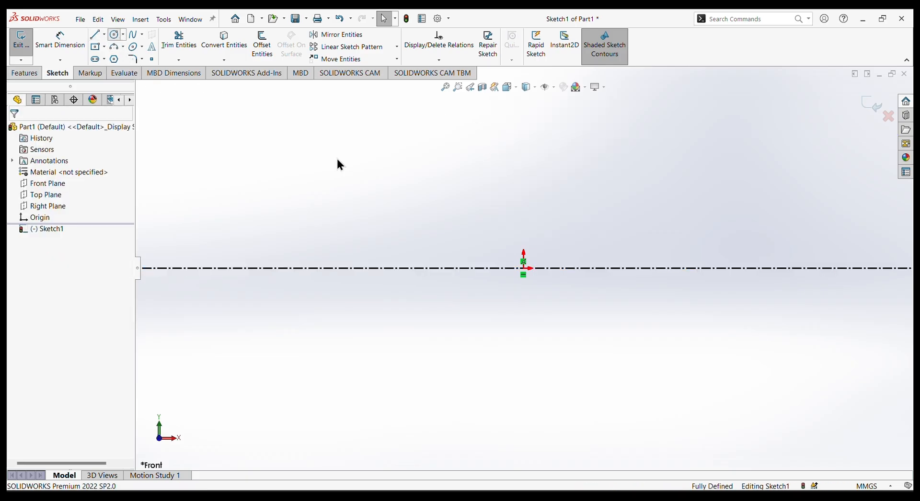
{"action": "left_click", "coordinate": [524, 268]}
{"action": "left_click", "coordinate": [558, 301]}
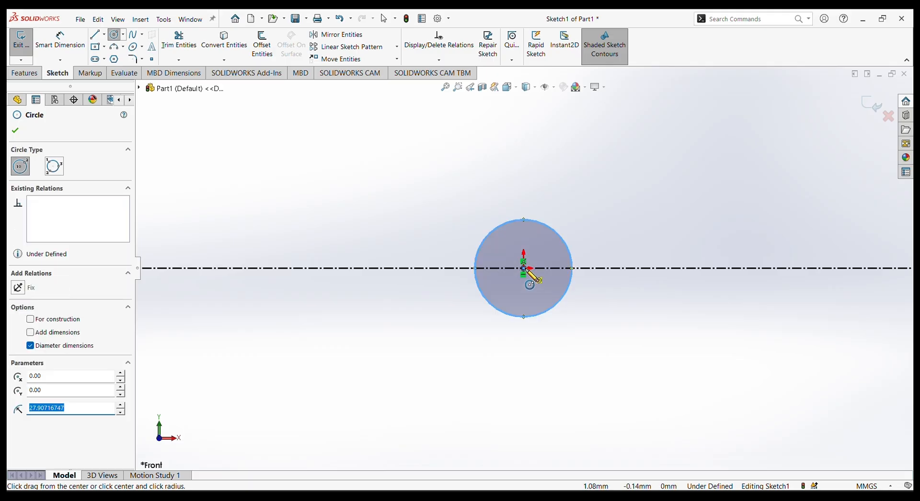
{"action": "left_click", "coordinate": [523, 269]}
{"action": "left_click", "coordinate": [573, 325]}
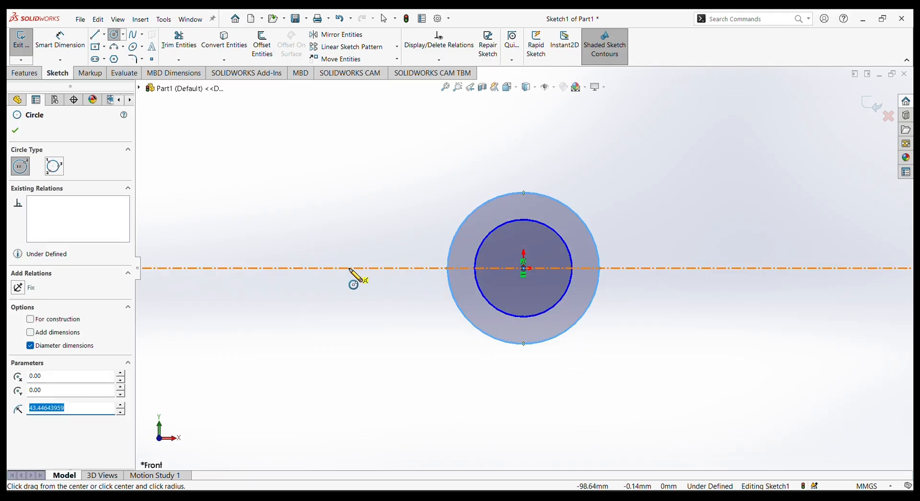
Sketch two concentric circles about 52 mm and 96 mm in diameter, centred on the horizontal centerline about 127 mm left of the origin.
{"action": "left_click", "coordinate": [331, 305]}
{"action": "left_click", "coordinate": [302, 268]}
{"action": "left_click", "coordinate": [352, 338]}
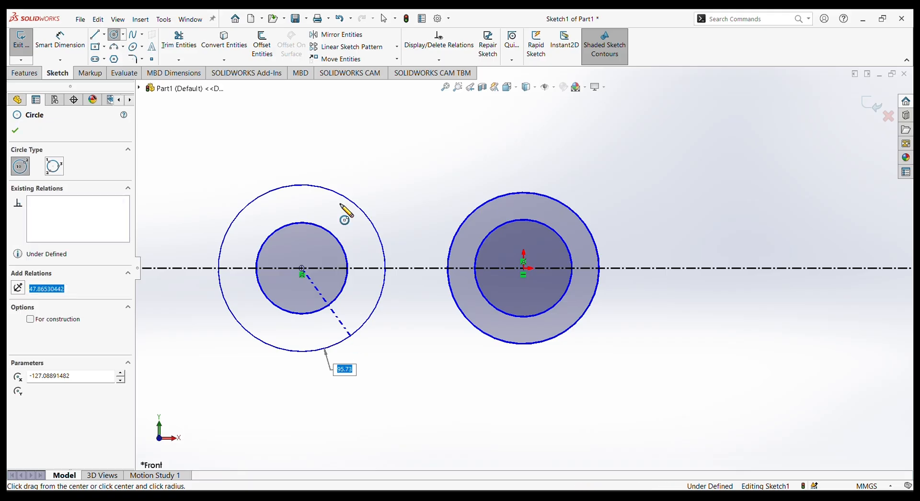
{"action": "right_click", "coordinate": [315, 140]}
{"action": "left_click", "coordinate": [345, 140]}
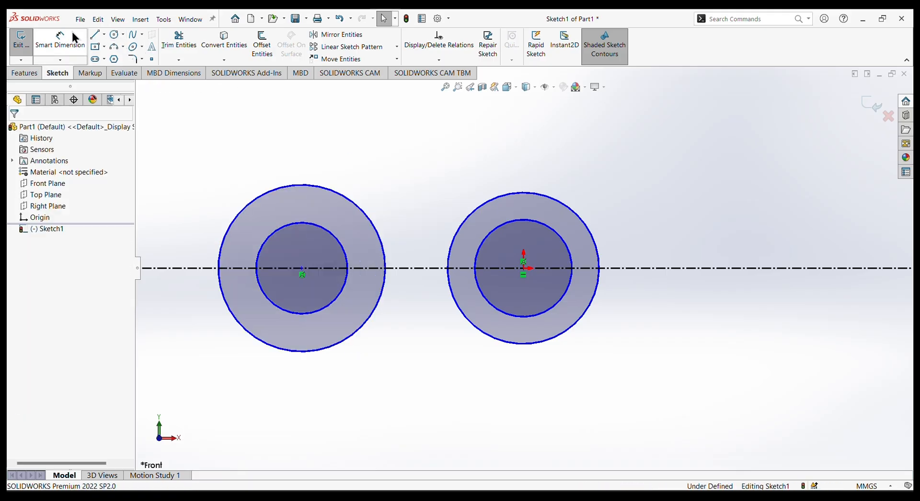
Dimension the two circles at the origin with diameters of 22 mm for the inner and 38 mm for the outer.
{"action": "left_click", "coordinate": [61, 39]}
{"action": "left_click", "coordinate": [527, 225]}
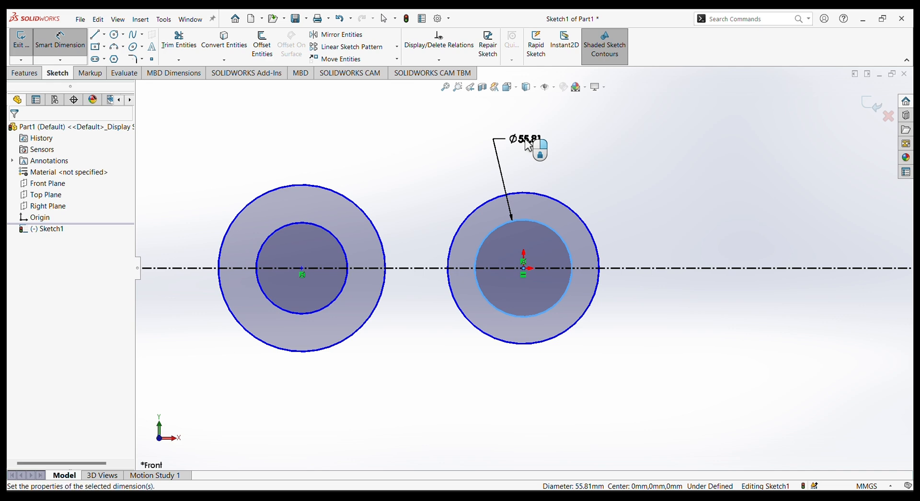
{"action": "left_click", "coordinate": [525, 140]}
{"action": "type", "text": "22"}
{"action": "key", "text": "Return"}
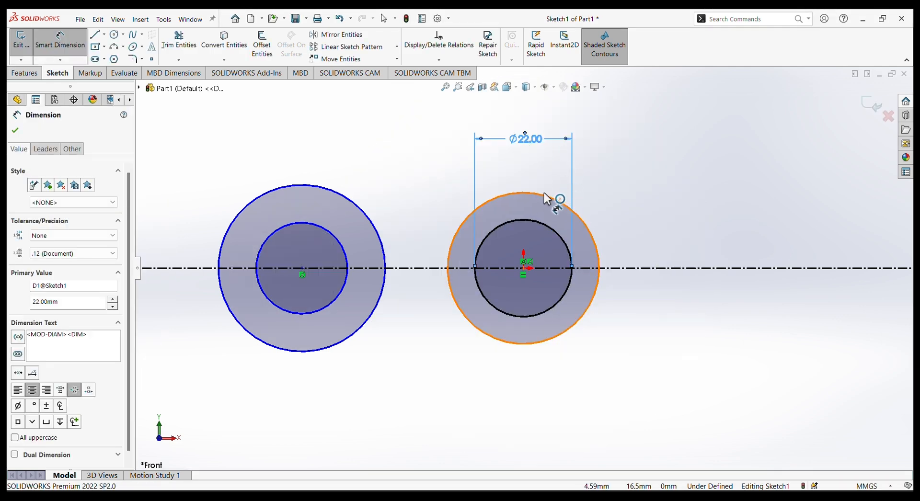
{"action": "left_click", "coordinate": [545, 193]}
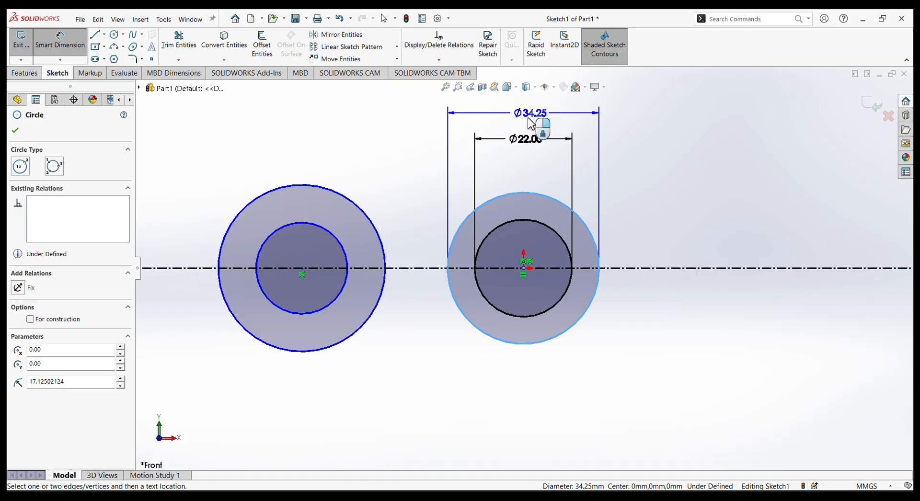
{"action": "left_click", "coordinate": [530, 128]}
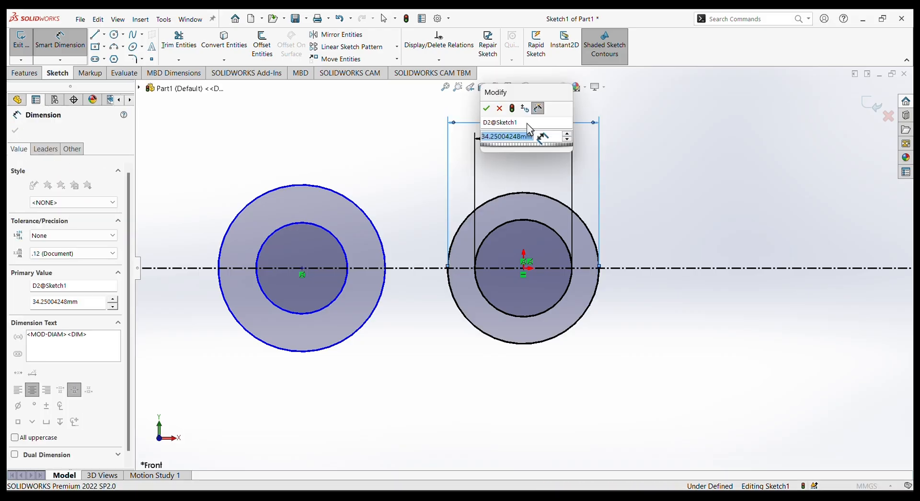
{"action": "key", "text": "Return"}
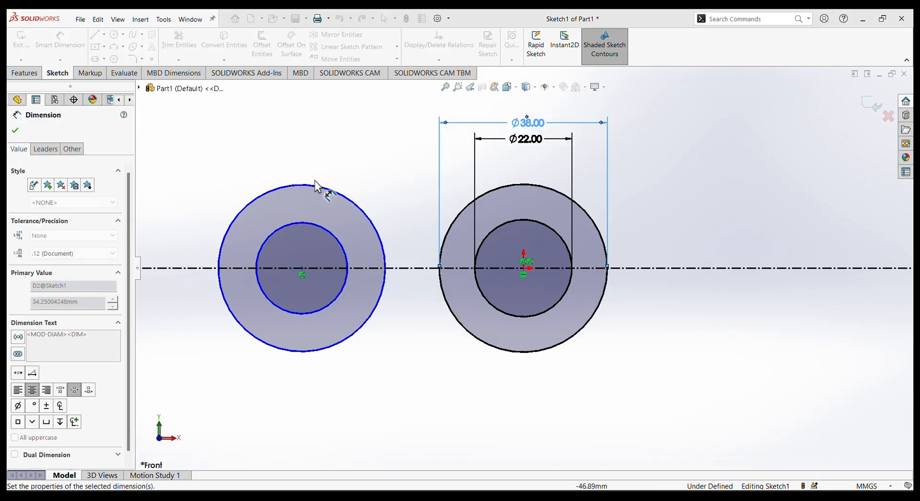
Dimension the two left-hand circles with diameters of 22 mm for the inner and 34 mm for the outer.
{"action": "left_click", "coordinate": [293, 223]}
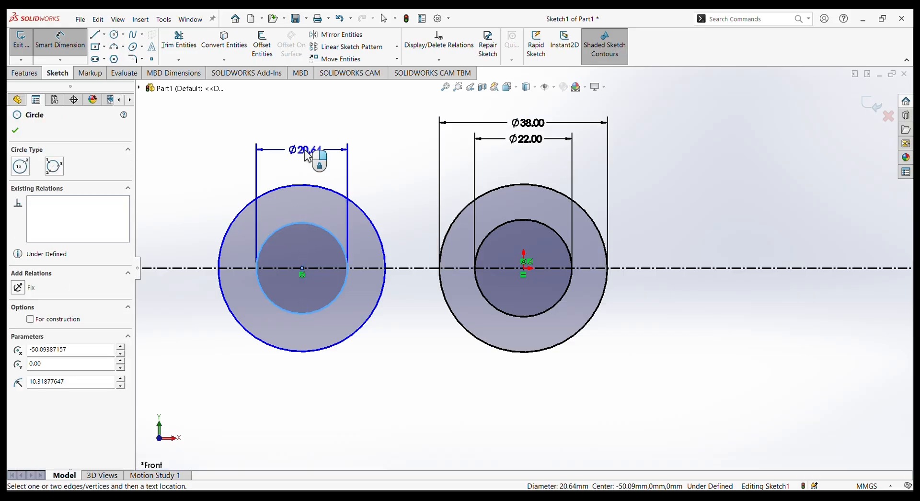
{"action": "left_click", "coordinate": [305, 150]}
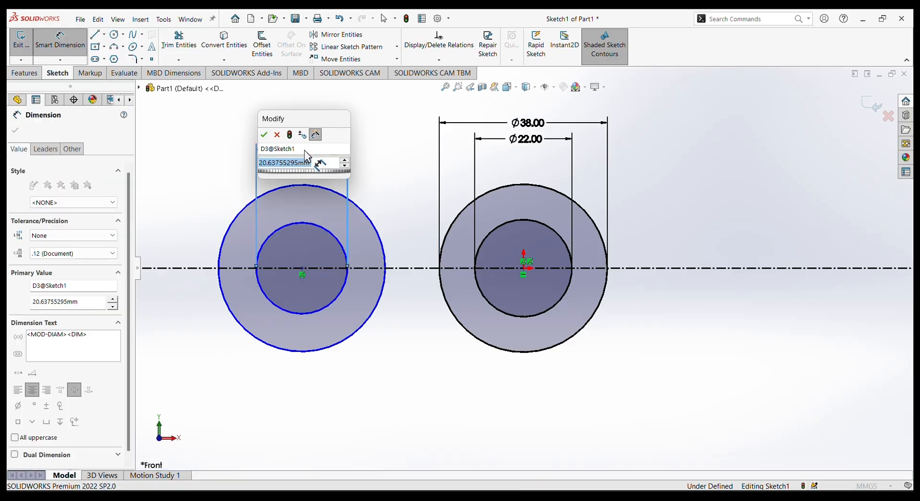
{"action": "type", "text": "22"}
{"action": "key", "text": "Return"}
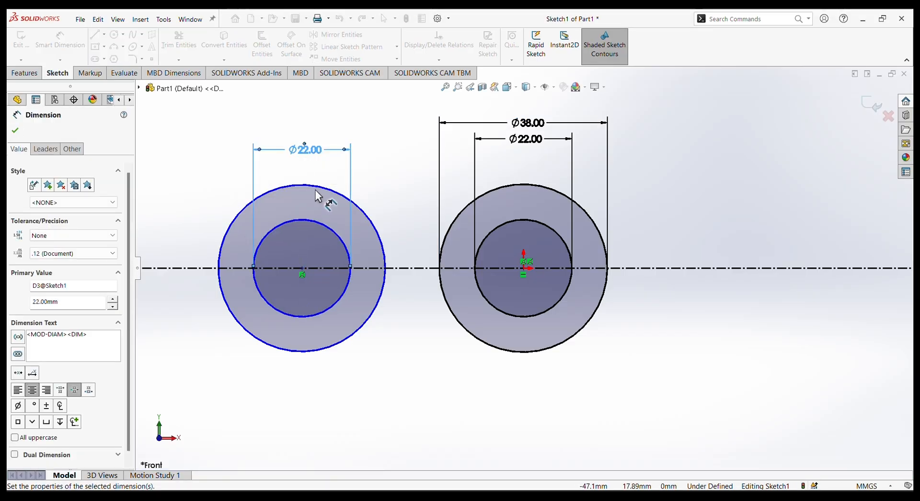
{"action": "left_click", "coordinate": [314, 186]}
{"action": "left_click", "coordinate": [307, 121]}
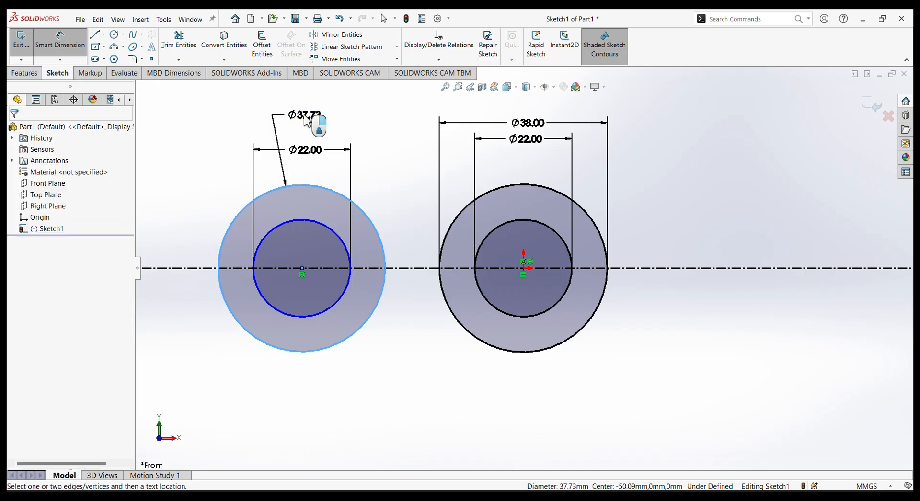
{"action": "type", "text": "34"}
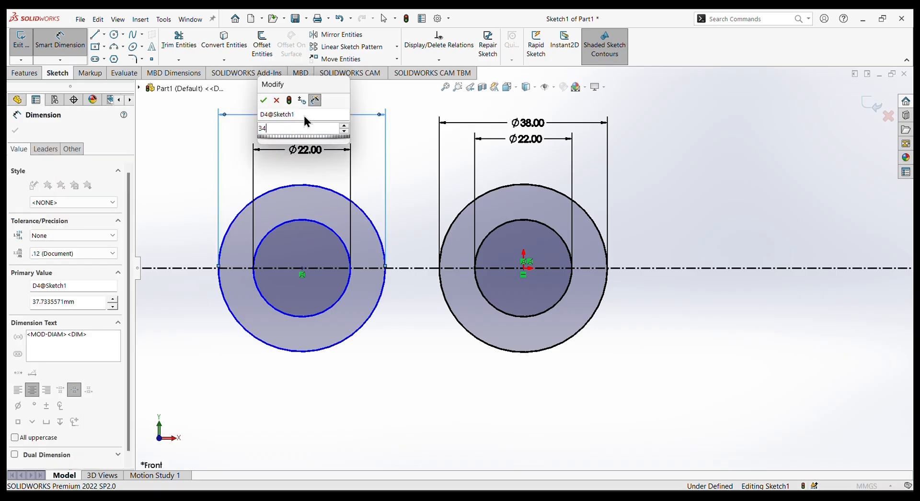
{"action": "key", "text": "Return"}
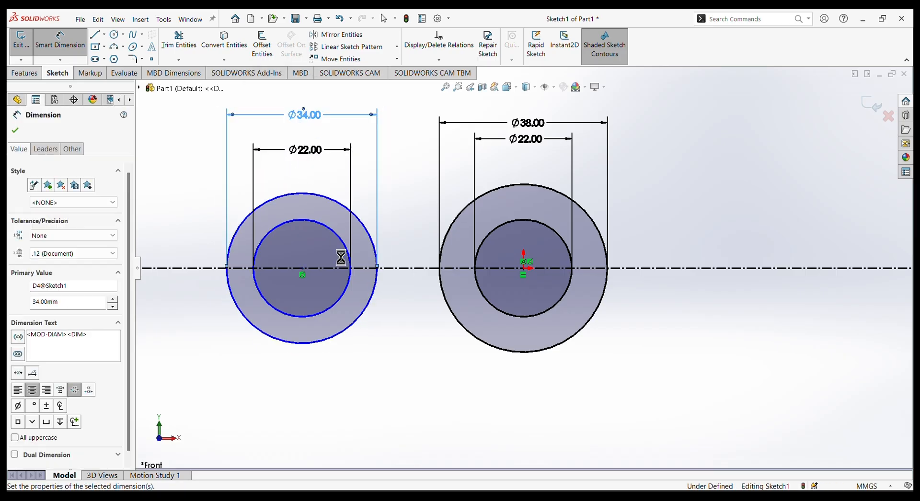
Dimension the distance between the left-hand circles' centre and the origin as 48 mm.
{"action": "left_click", "coordinate": [302, 268]}
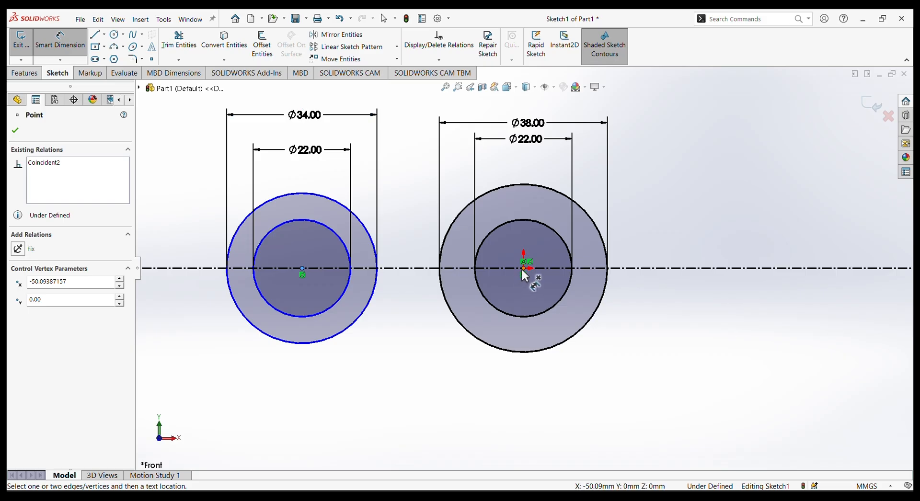
{"action": "left_click", "coordinate": [523, 268]}
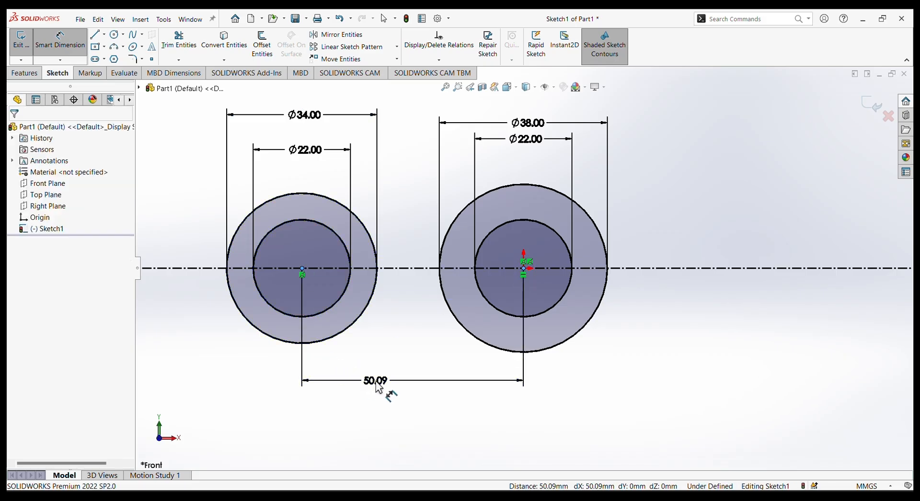
{"action": "left_click", "coordinate": [379, 388]}
{"action": "type", "text": "48"}
{"action": "key", "text": "Return"}
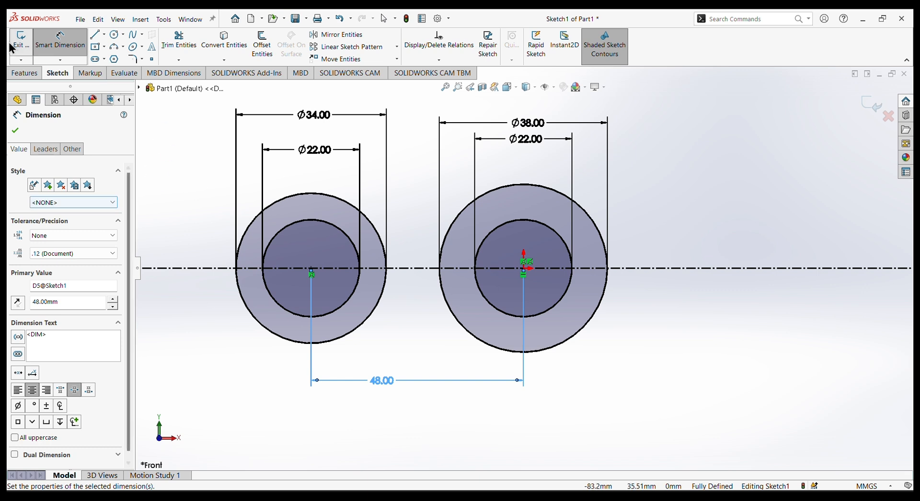
{"action": "left_click", "coordinate": [15, 130]}
{"action": "key", "text": "Escape"}
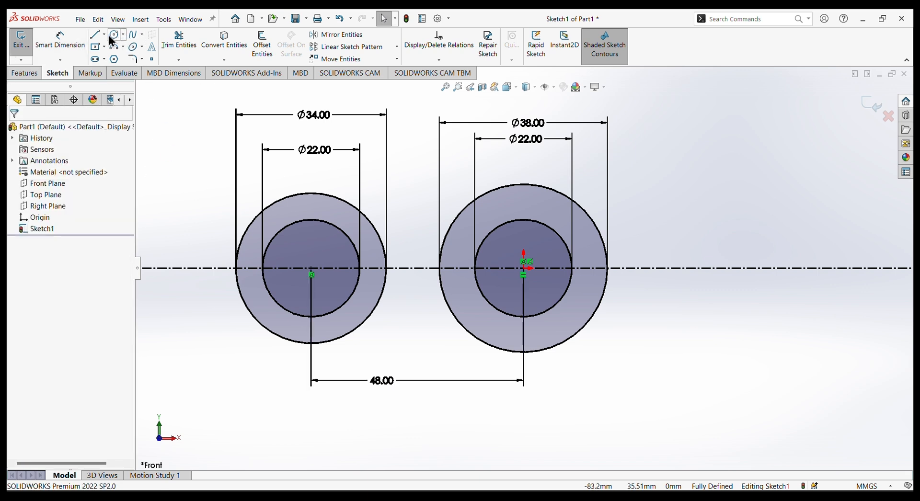
Draw an infinite vertical construction line through the origin.
{"action": "left_click", "coordinate": [105, 34]}
{"action": "left_click", "coordinate": [117, 58]}
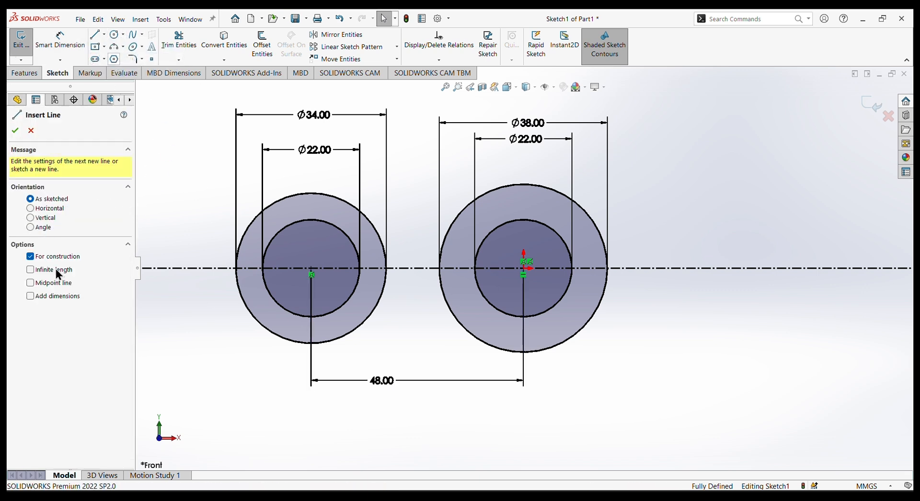
{"action": "left_click", "coordinate": [30, 218]}
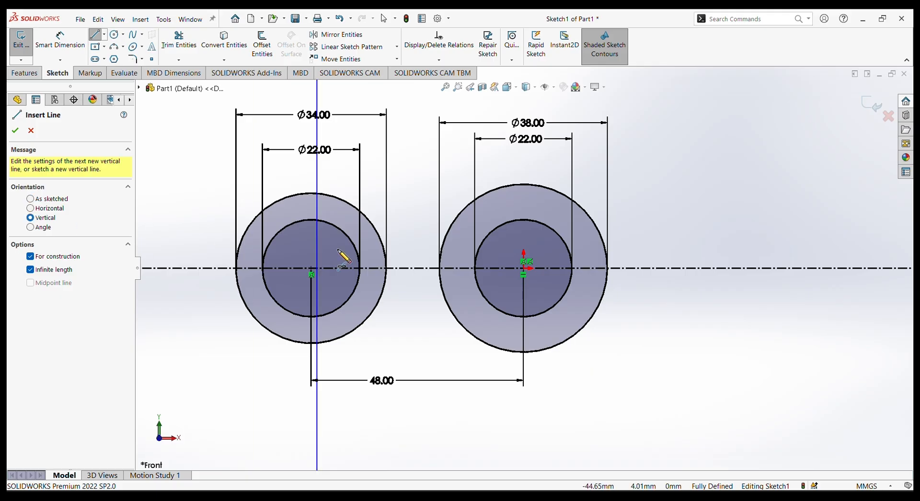
{"action": "left_click", "coordinate": [527, 277]}
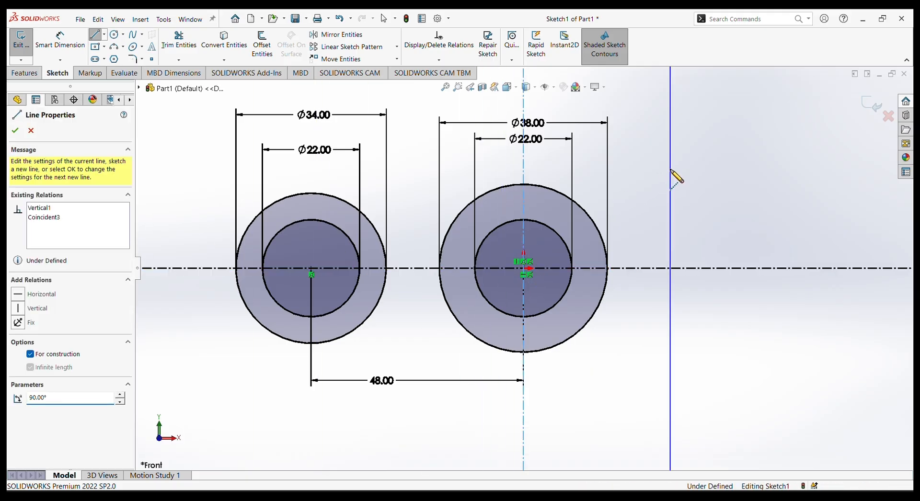
{"action": "right_click", "coordinate": [673, 176]}
{"action": "left_click", "coordinate": [690, 178]}
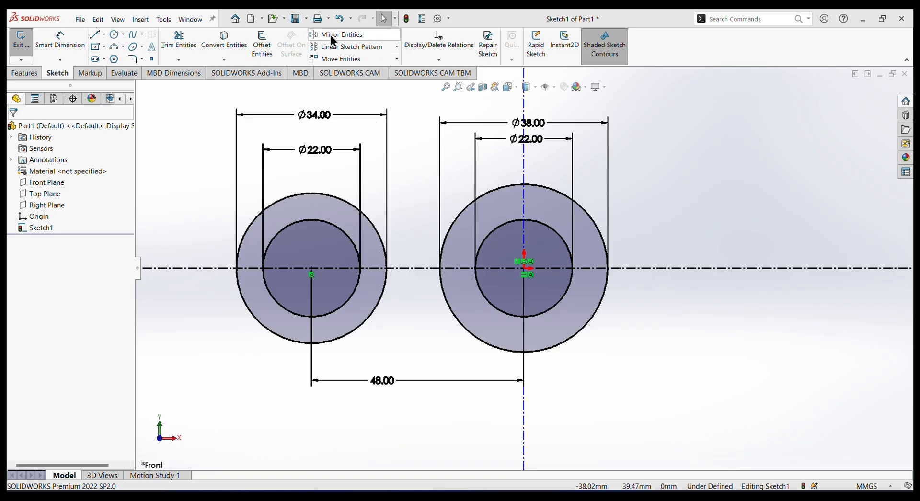
Mirror the 22 mm and 34 mm left-hand circles about the vertical centerline, keeping the originals.
{"action": "left_click", "coordinate": [332, 37]}
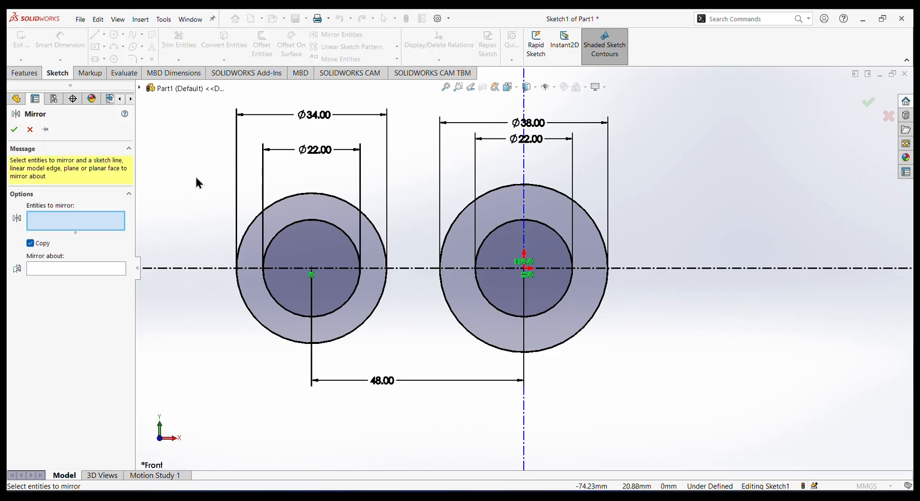
{"action": "left_click_drag", "start_coordinate": [196, 177], "coordinate": [428, 385]}
{"action": "left_click", "coordinate": [86, 279]}
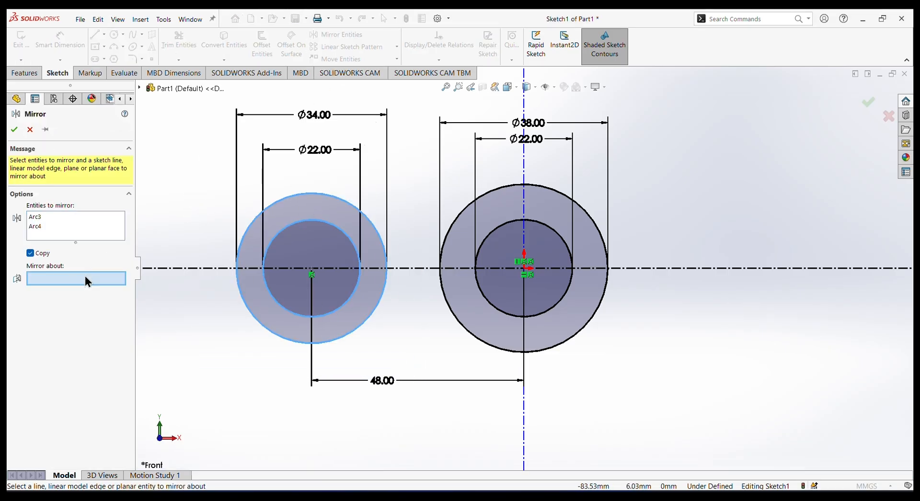
{"action": "left_click", "coordinate": [526, 170]}
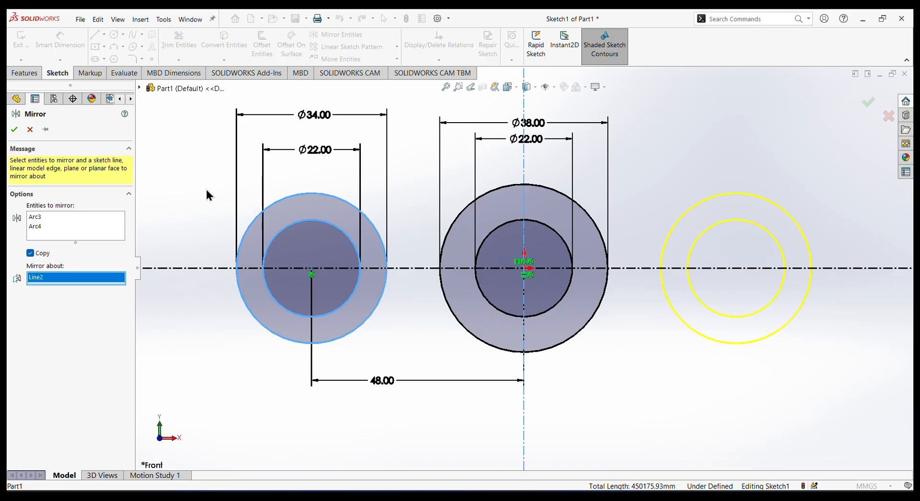
{"action": "left_click", "coordinate": [14, 130]}
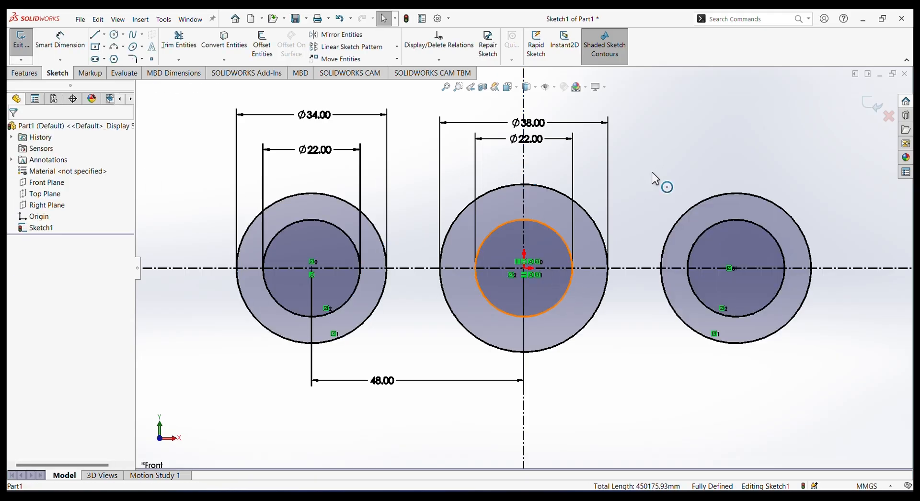
Sketch a slanted line about 87 mm long above the left-hand and central circles.
{"action": "left_click", "coordinate": [96, 35]}
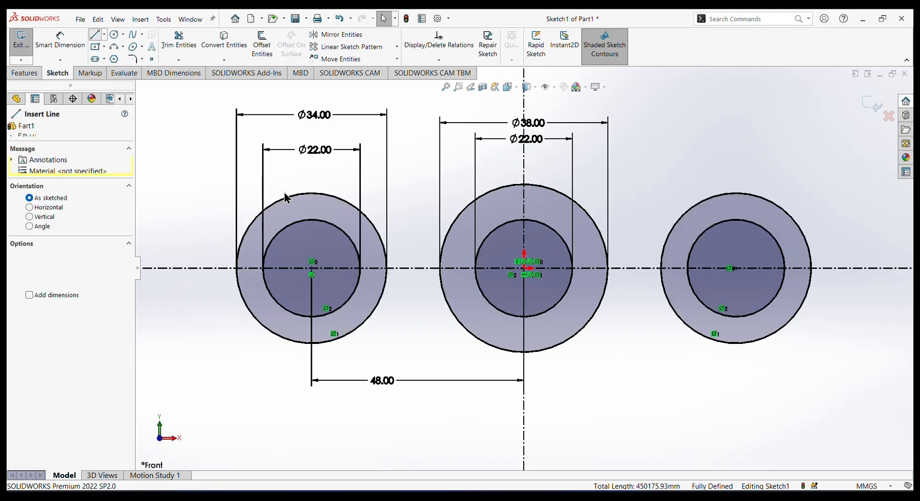
{"action": "left_click", "coordinate": [211, 198]}
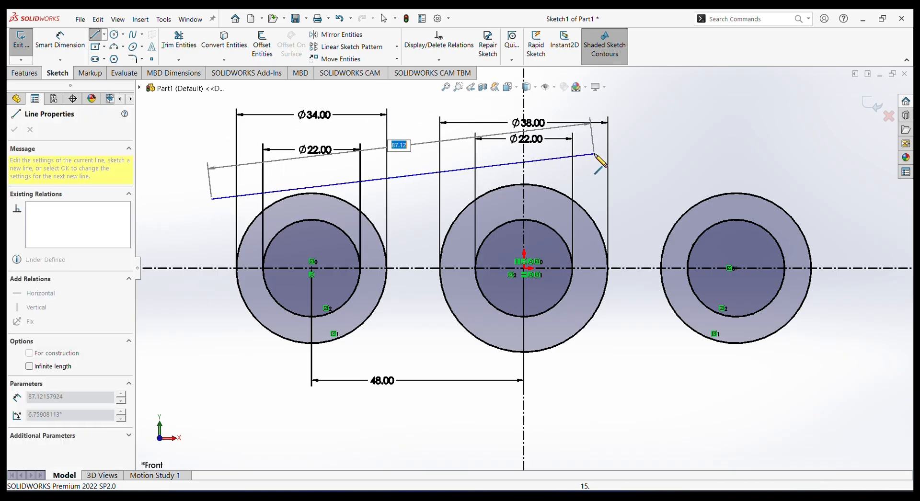
{"action": "right_click", "coordinate": [656, 140]}
{"action": "left_click", "coordinate": [660, 140]}
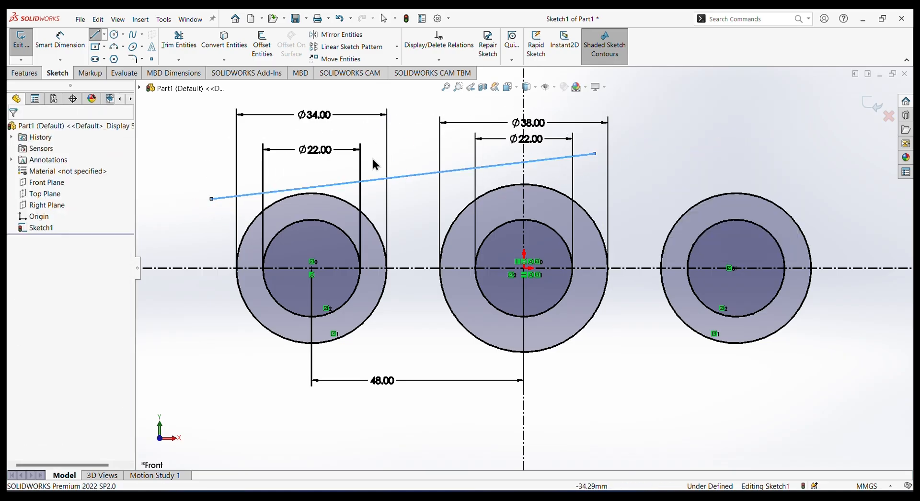
{"action": "key", "text": "Escape"}
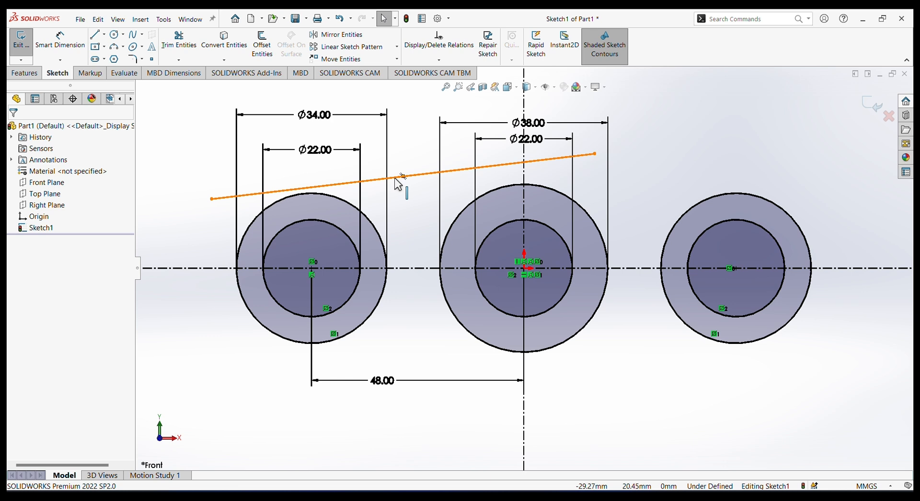
Make the slanted line tangent to the left-hand 34 mm circle.
{"action": "left_click", "coordinate": [398, 180]}
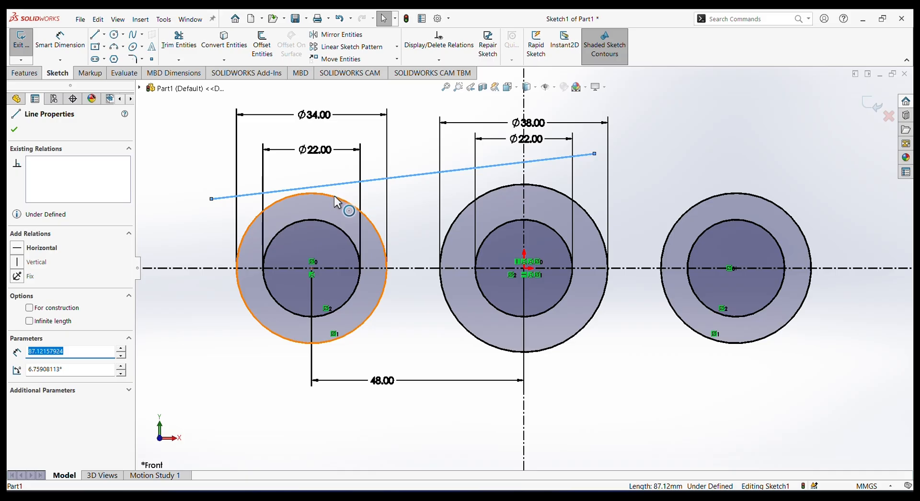
{"action": "left_click", "coordinate": [335, 195]}
{"action": "left_click", "coordinate": [338, 194], "text": "ctrl"}
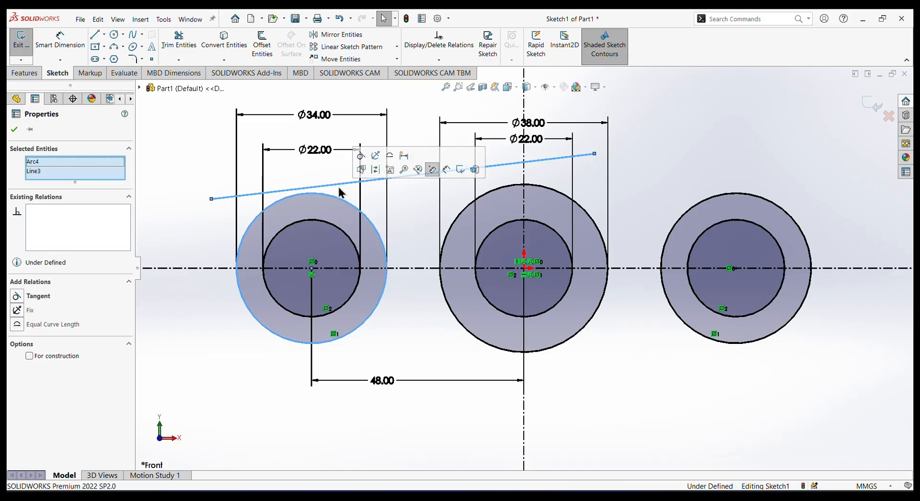
{"action": "left_click", "coordinate": [362, 161]}
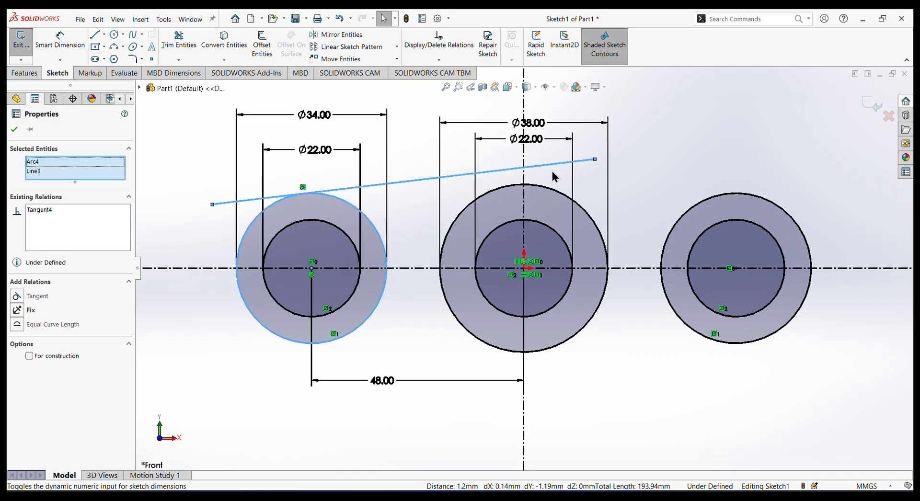
{"action": "left_click", "coordinate": [722, 183]}
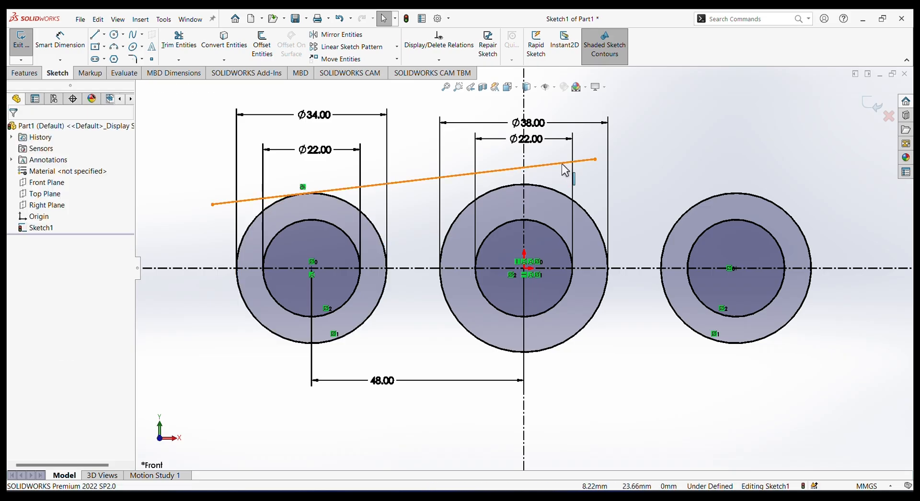
Make the slanted line tangent to the central 38 mm circle as well.
{"action": "left_click", "coordinate": [564, 163]}
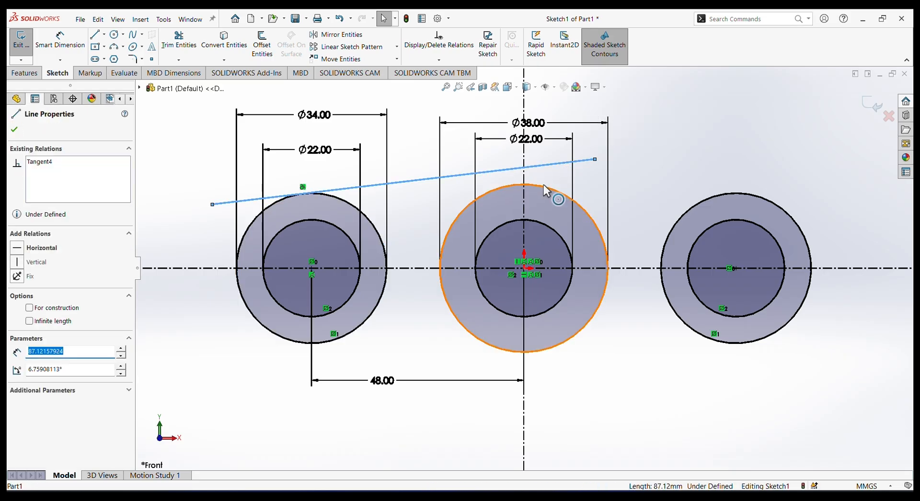
{"action": "left_click", "coordinate": [545, 186], "text": "ctrl"}
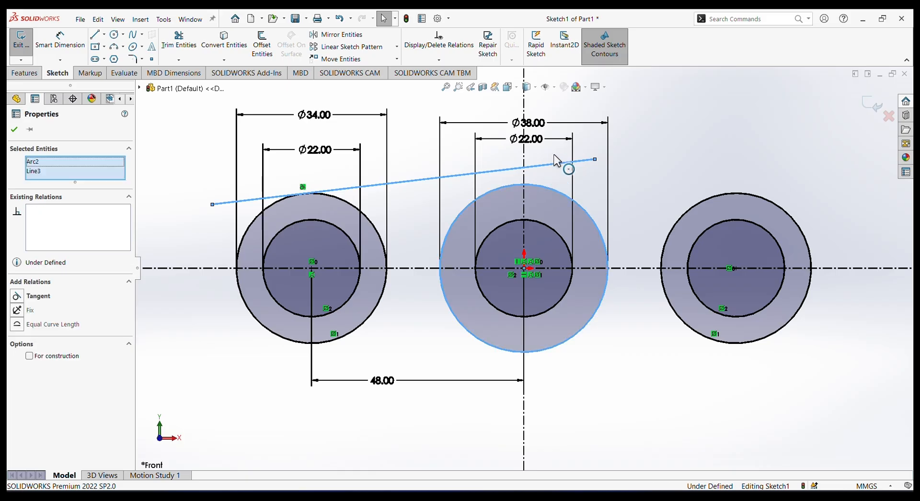
{"action": "left_click", "coordinate": [572, 152]}
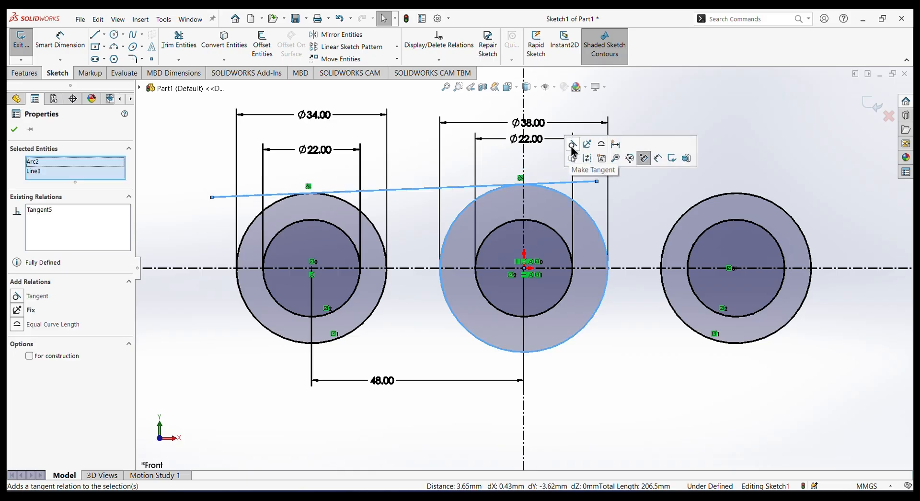
{"action": "right_click", "coordinate": [650, 105]}
{"action": "left_click", "coordinate": [601, 120]}
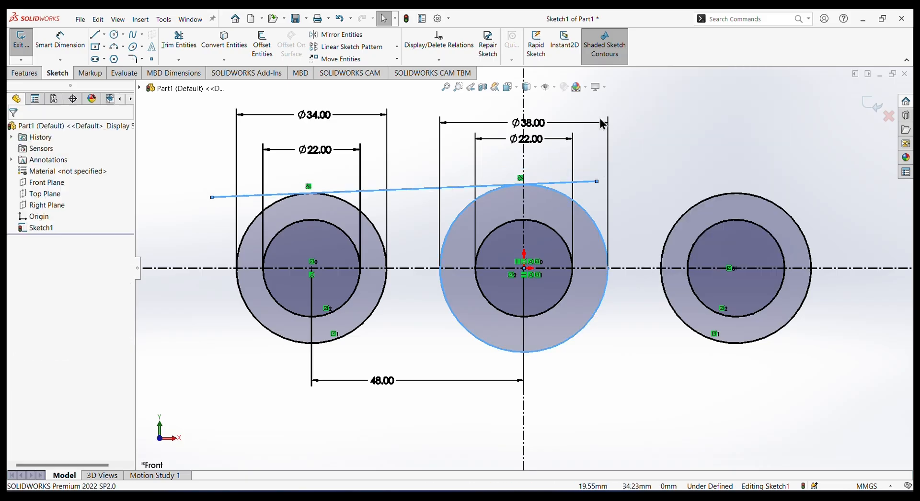
Trim both ends of the tangent line that extend past its contact points on the left-hand and central outer circles.
{"action": "left_click", "coordinate": [184, 42]}
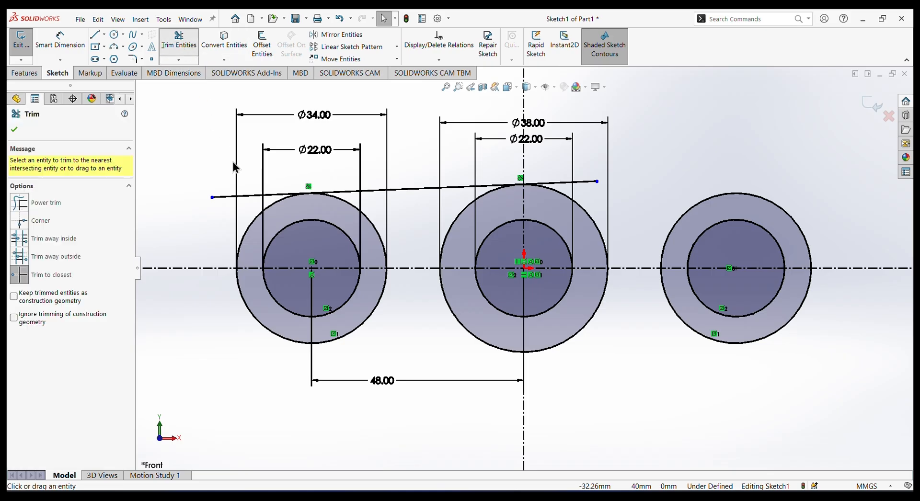
{"action": "left_click", "coordinate": [245, 196]}
{"action": "left_click", "coordinate": [566, 187]}
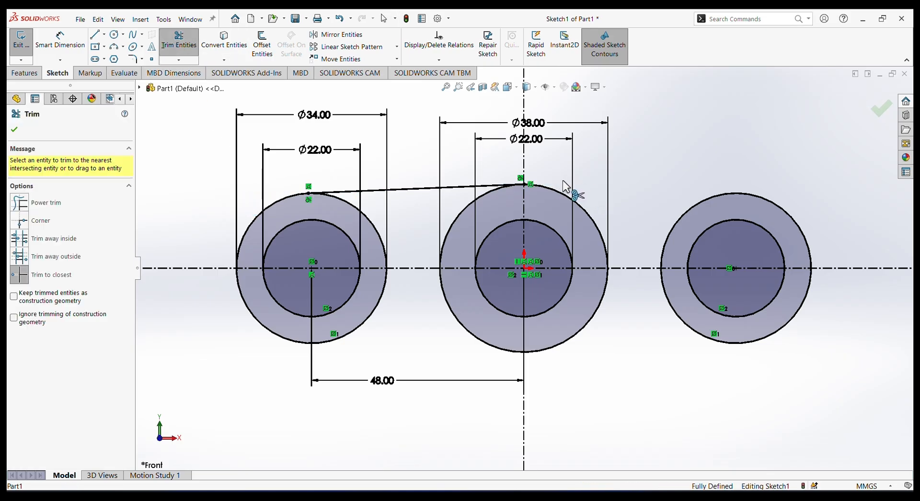
{"action": "right_click", "coordinate": [665, 135]}
{"action": "left_click", "coordinate": [683, 159]}
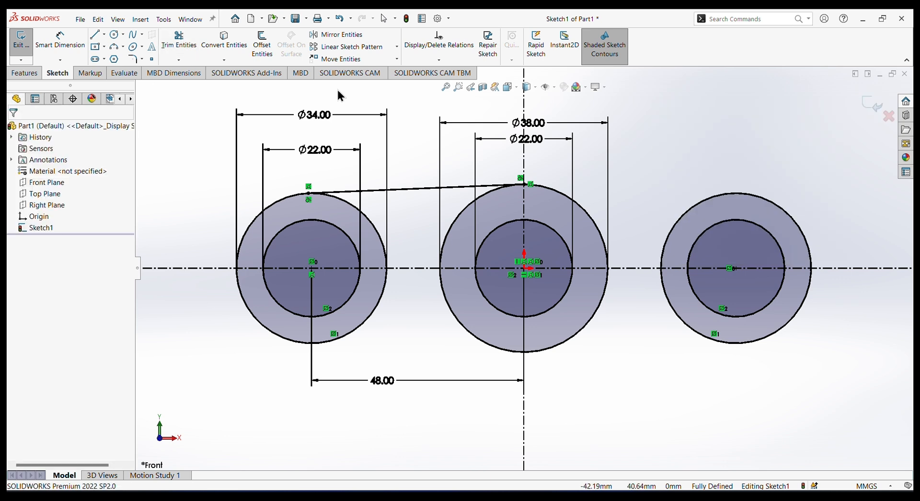
Mirror the upper tangent line about the horizontal centerline, keeping the original.
{"action": "left_click", "coordinate": [336, 35]}
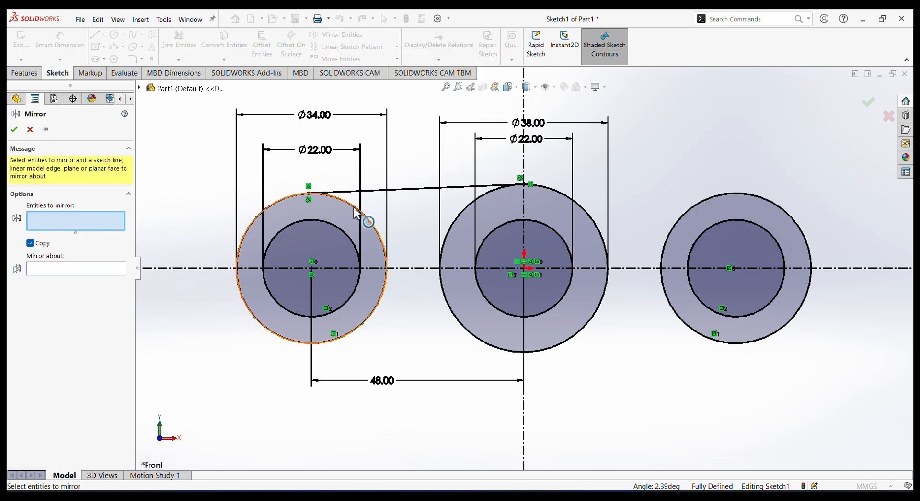
{"action": "left_click", "coordinate": [401, 188]}
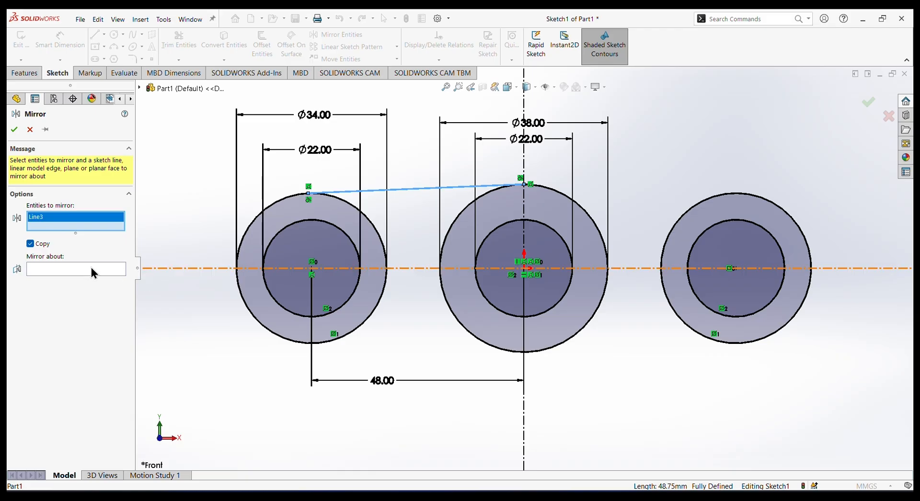
{"action": "left_click", "coordinate": [86, 270]}
{"action": "left_click", "coordinate": [177, 268]}
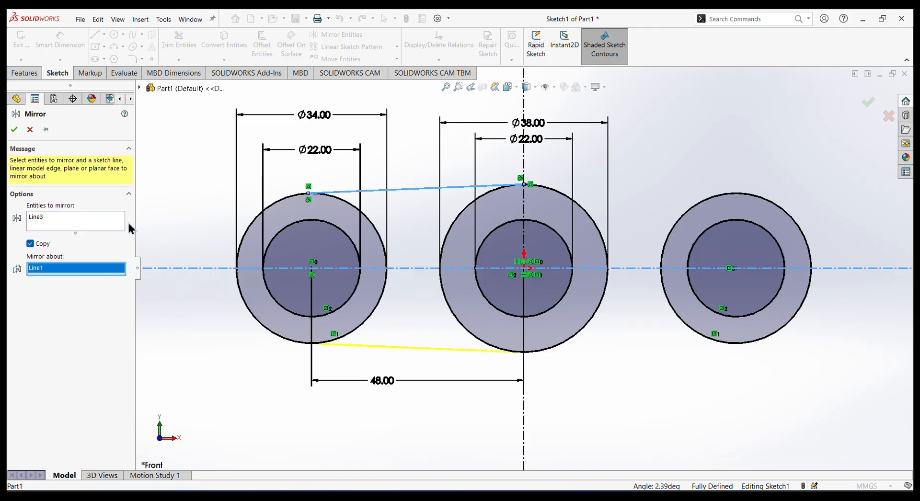
{"action": "left_click", "coordinate": [16, 131]}
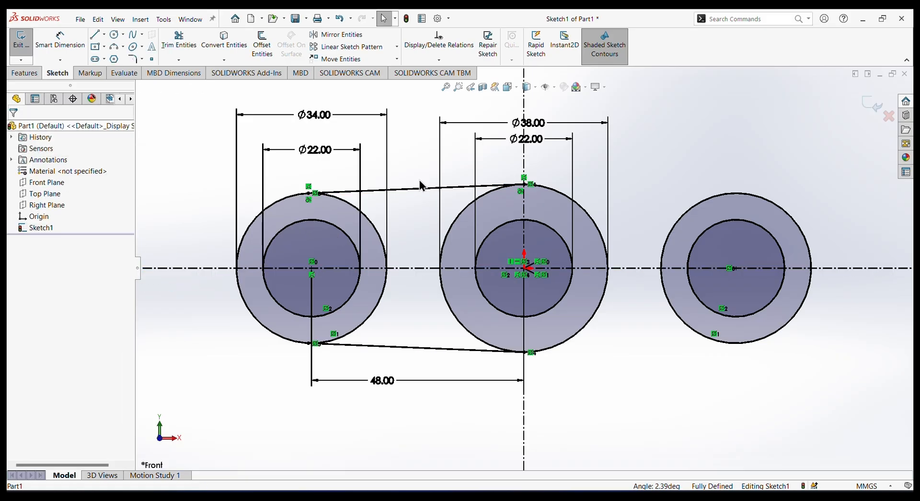
Mirror the upper and lower tangent lines about the vertical centerline, keeping the originals.
{"action": "left_click", "coordinate": [339, 34]}
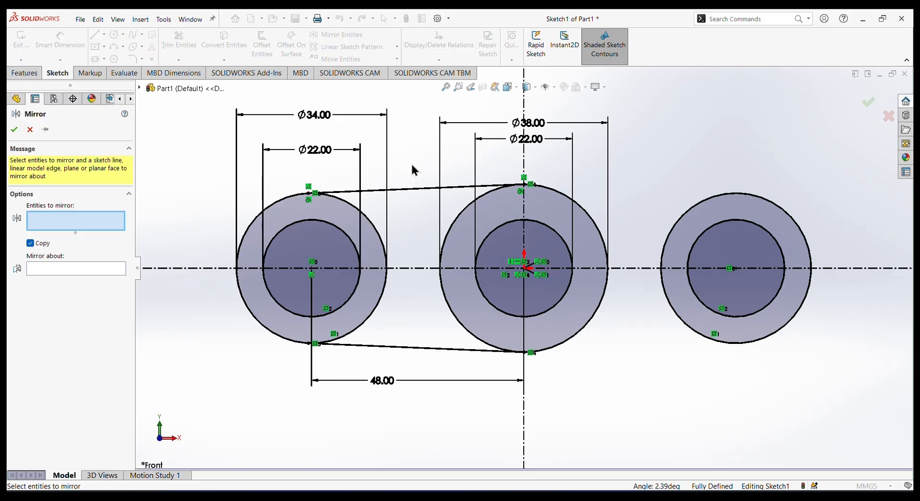
{"action": "left_click", "coordinate": [395, 190]}
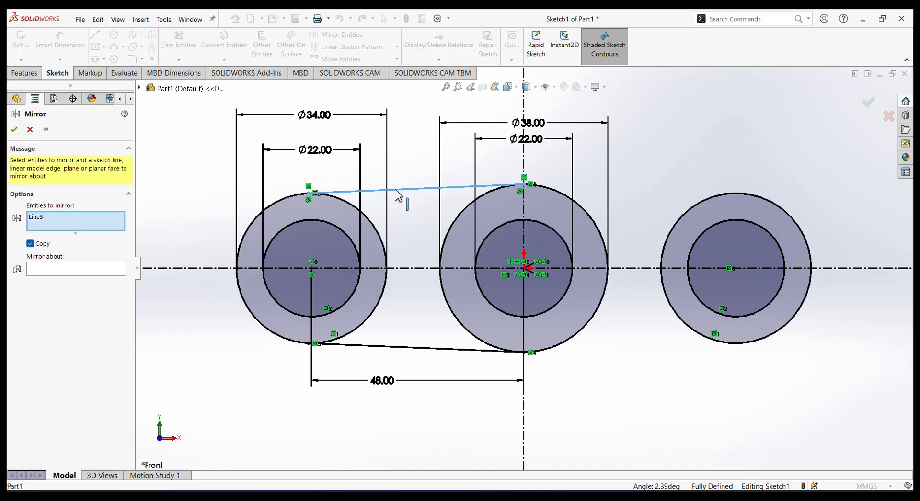
{"action": "left_click", "coordinate": [421, 349]}
{"action": "left_click", "coordinate": [84, 281]}
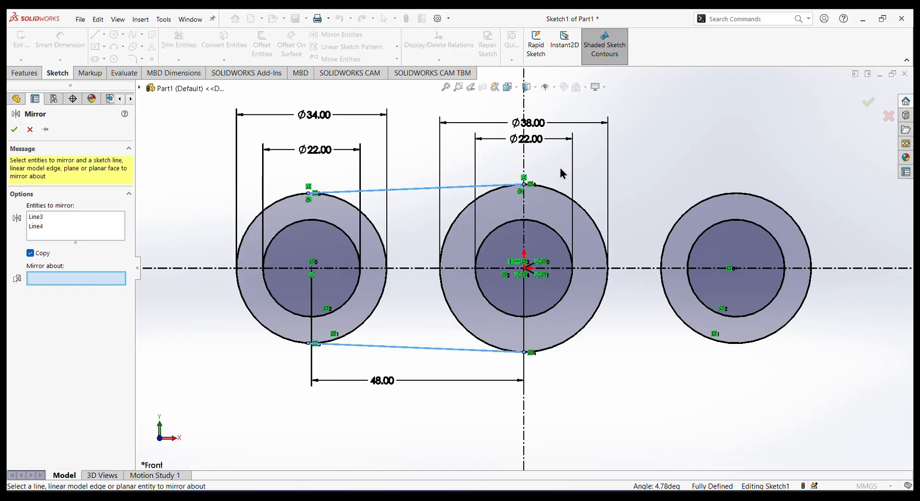
{"action": "left_click", "coordinate": [524, 162]}
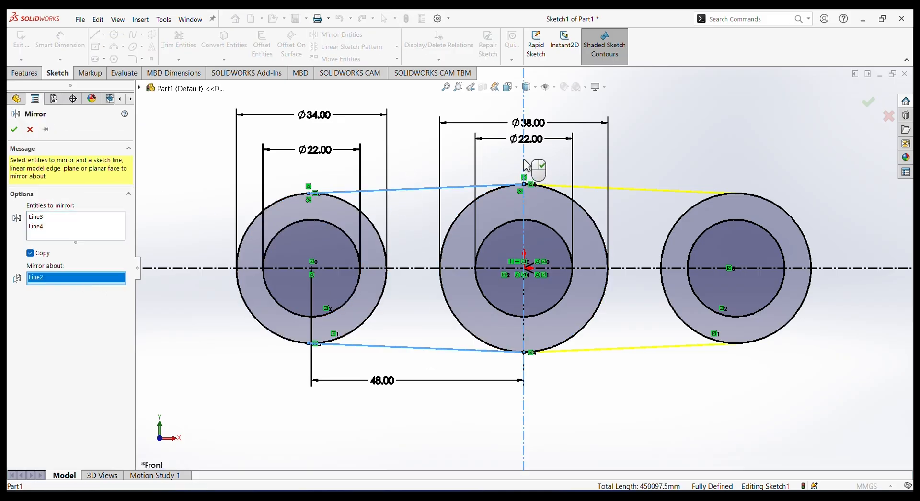
{"action": "left_click", "coordinate": [14, 130]}
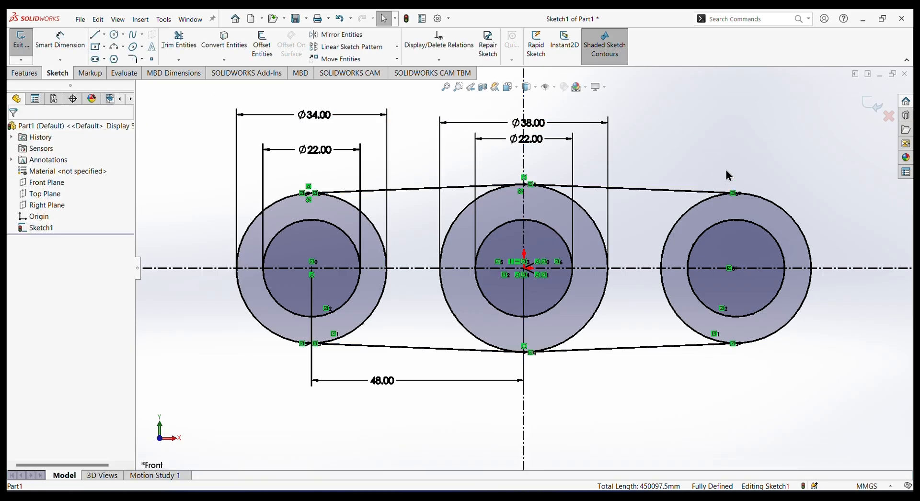
Extrude the two web regions between the outer circles as a 31 mm Mid Plane boss.
{"action": "left_click", "coordinate": [35, 75]}
{"action": "left_click", "coordinate": [26, 43]}
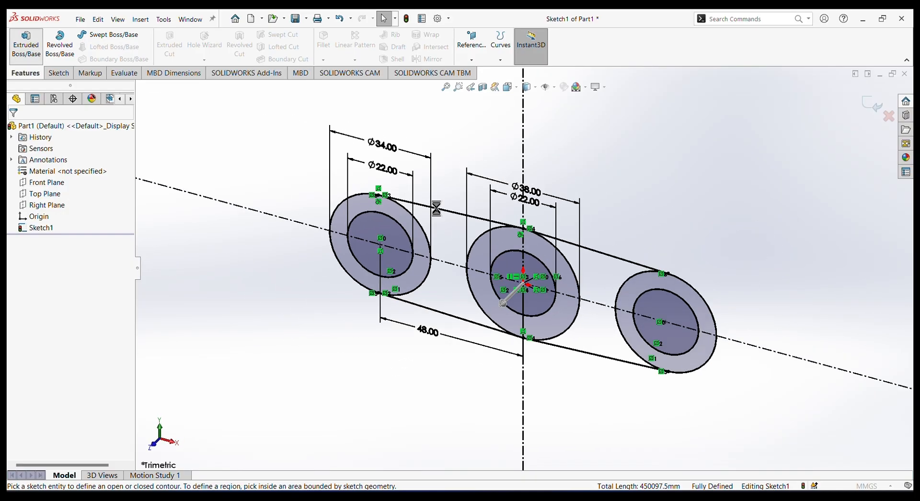
{"action": "left_click", "coordinate": [437, 212]}
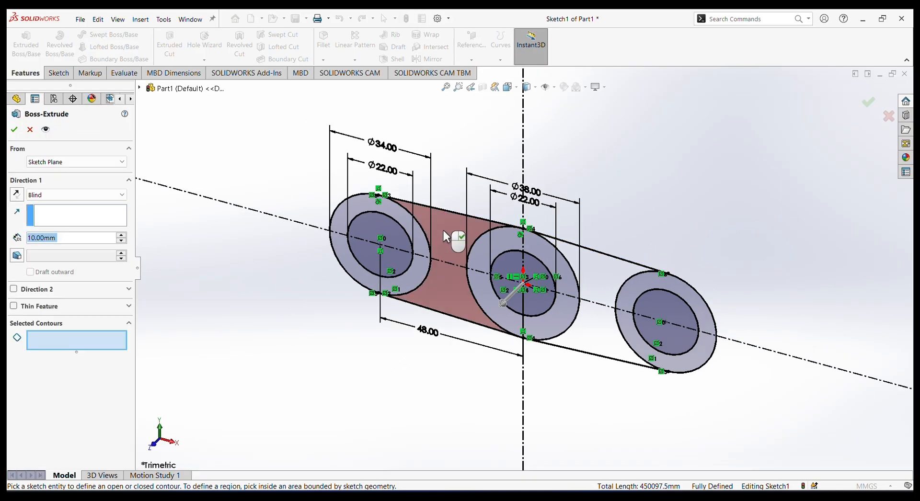
{"action": "left_click", "coordinate": [444, 230]}
{"action": "left_click", "coordinate": [588, 275]}
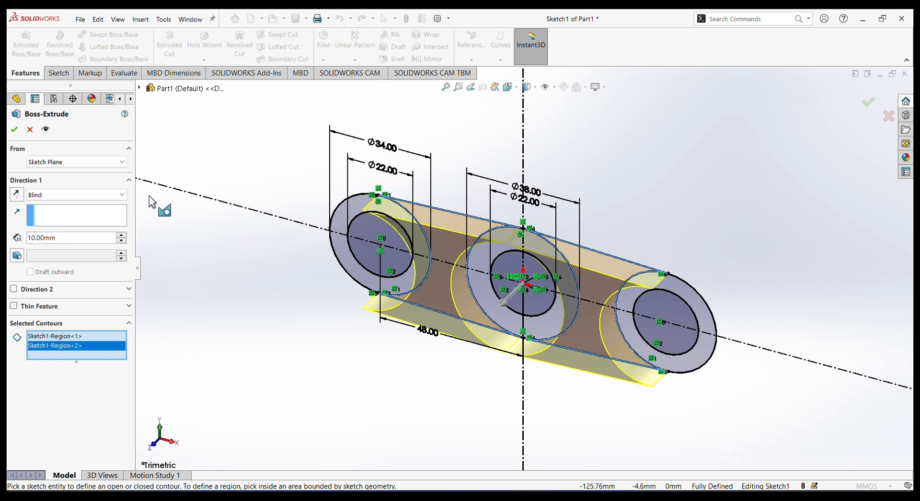
{"action": "left_click", "coordinate": [68, 194]}
{"action": "left_click", "coordinate": [62, 245]}
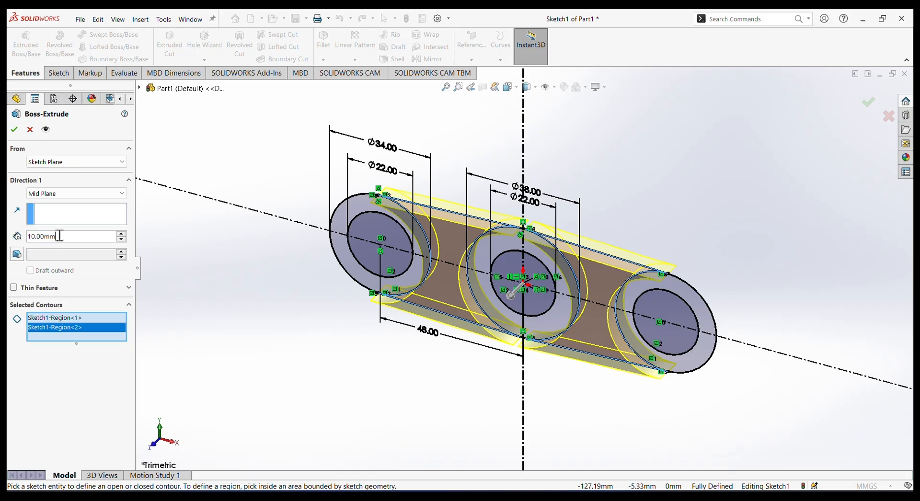
{"action": "type", "text": "31"}
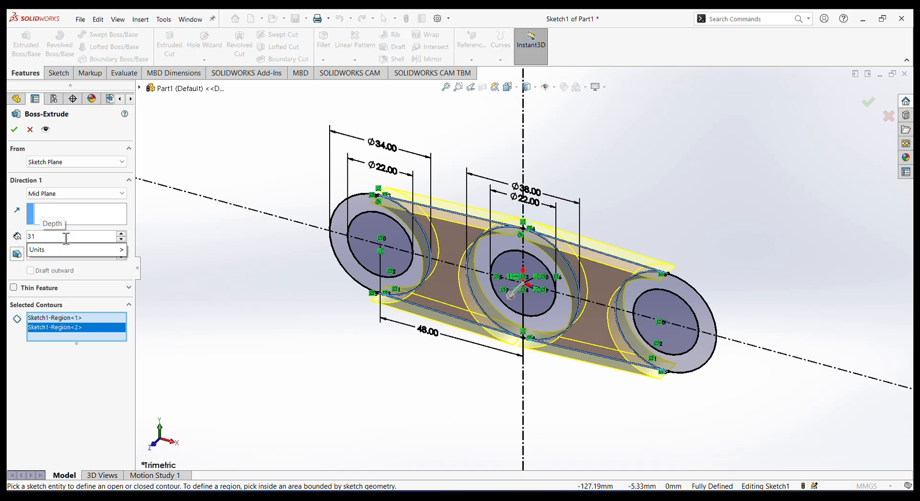
{"action": "key", "text": "Return"}
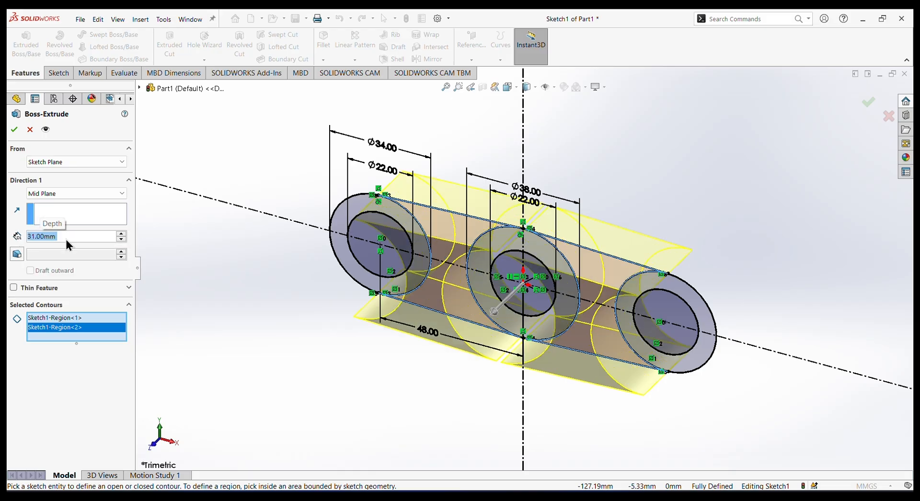
{"action": "left_click", "coordinate": [15, 130]}
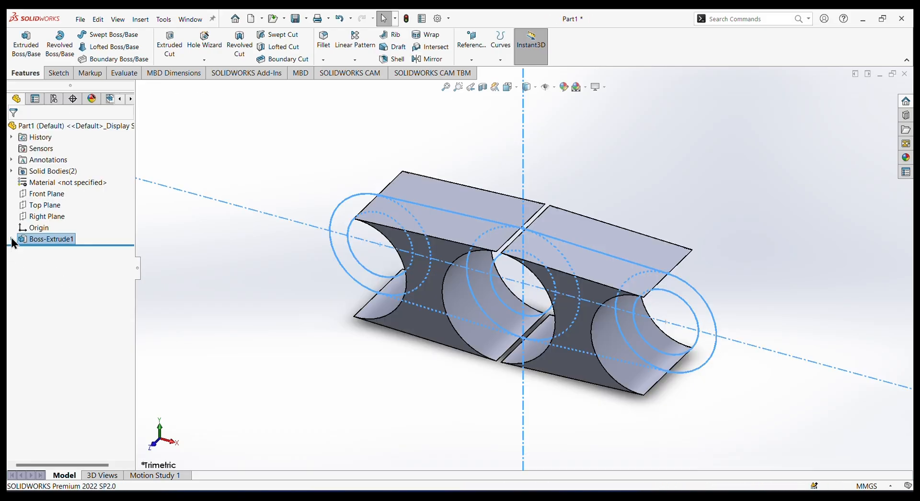
Extrude the three ring regions of the existing sketch as a 35 mm Mid Plane boss merged with the webs.
{"action": "left_click", "coordinate": [11, 239]}
{"action": "left_click", "coordinate": [56, 249]}
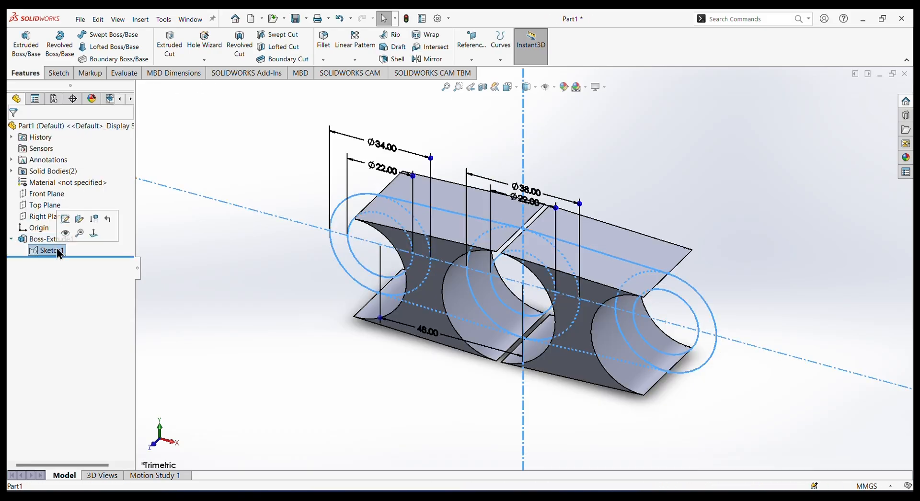
{"action": "left_click", "coordinate": [26, 48]}
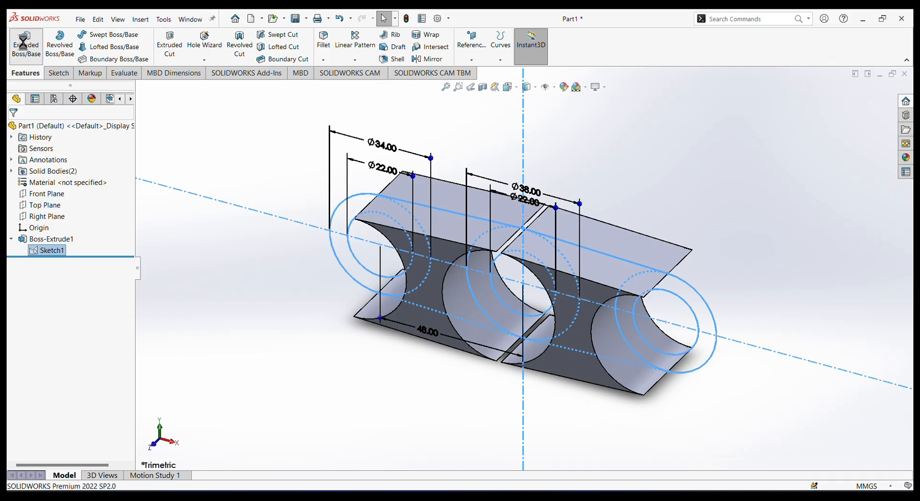
{"action": "left_click", "coordinate": [346, 216]}
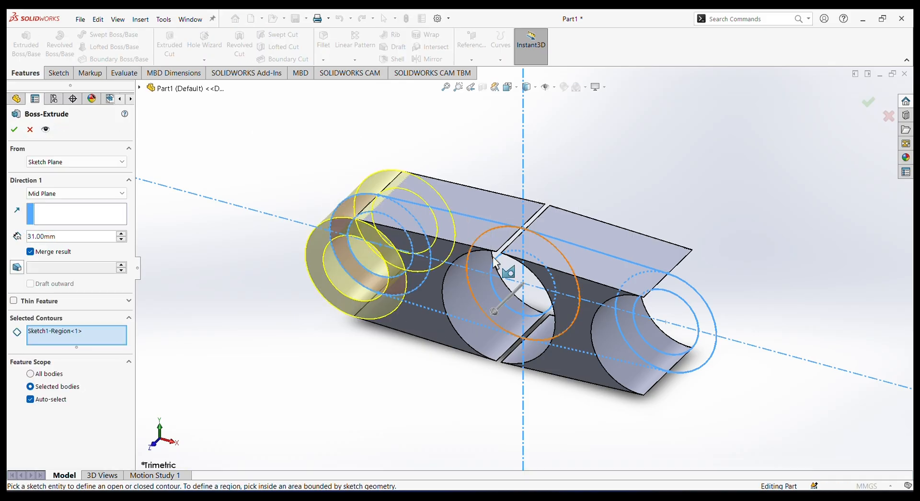
{"action": "left_click", "coordinate": [565, 281]}
{"action": "left_click", "coordinate": [673, 283]}
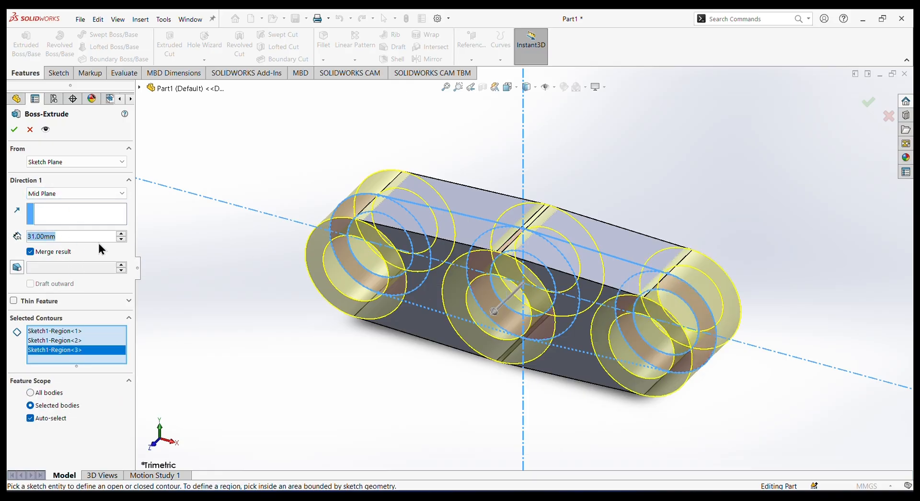
{"action": "type", "text": "35"}
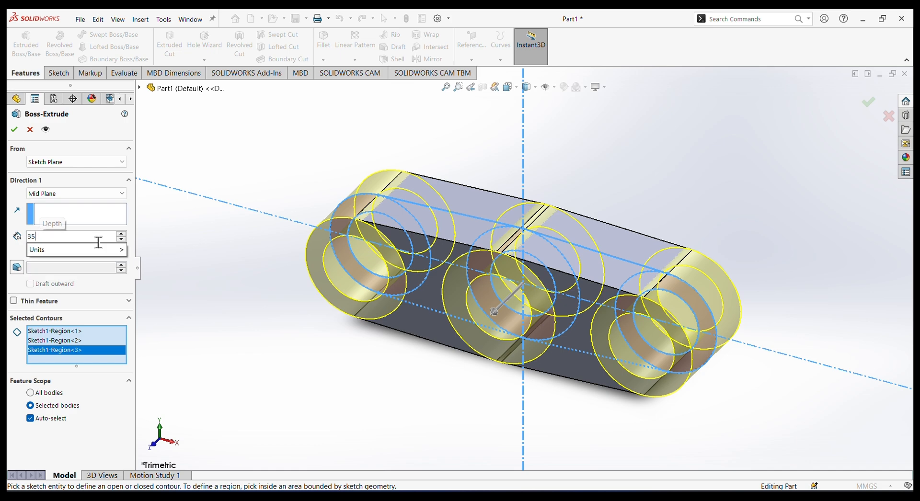
{"action": "key", "text": "Return"}
{"action": "left_click", "coordinate": [14, 129]}
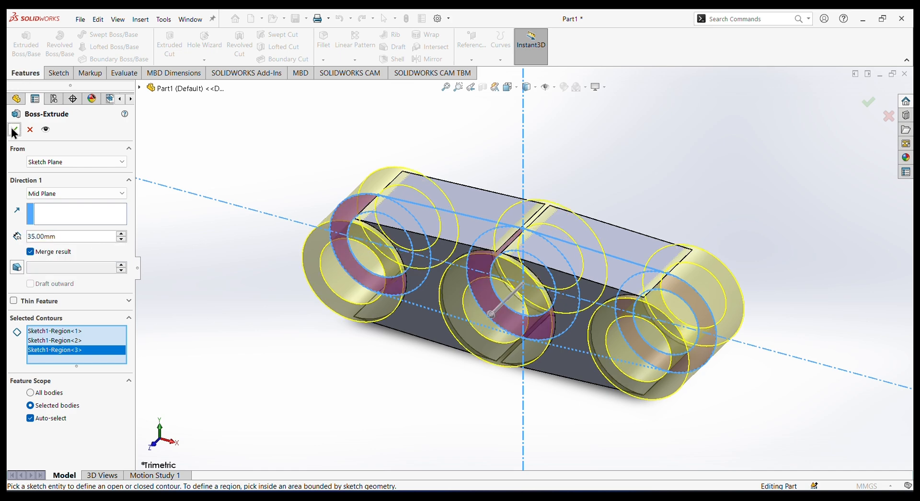
Start a symmetric Fillet on the outer circular edges of all three ring bosses on one side of the part.
{"action": "middle_click_drag", "start_coordinate": [627, 156], "coordinate": [594, 185]}
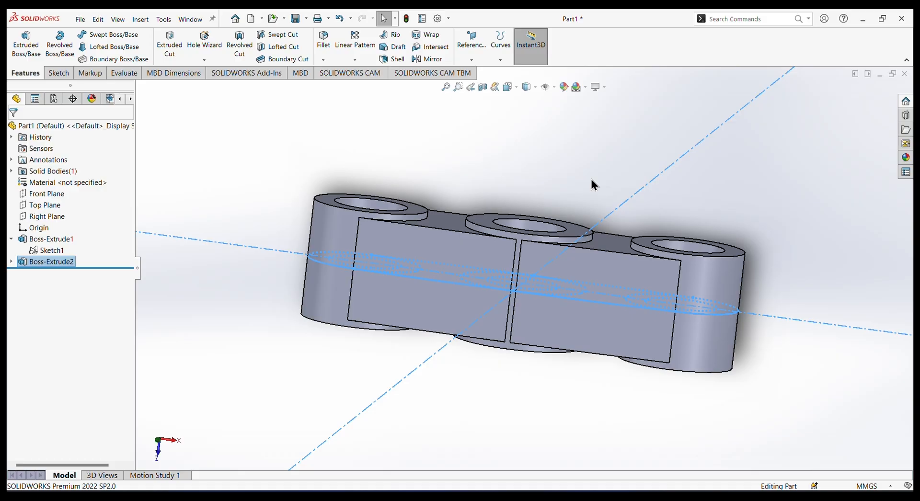
{"action": "left_click", "coordinate": [578, 151]}
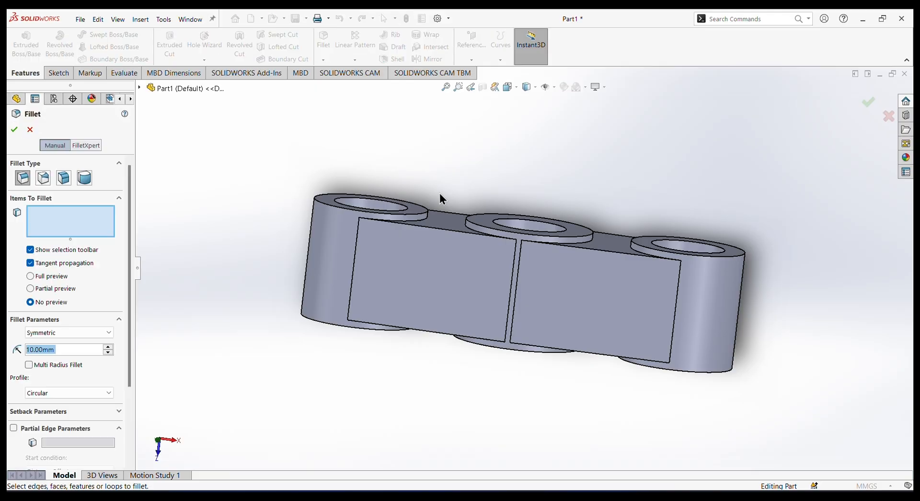
{"action": "scroll", "coordinate": [439, 201], "scroll_direction": "down", "scroll_amount": 2}
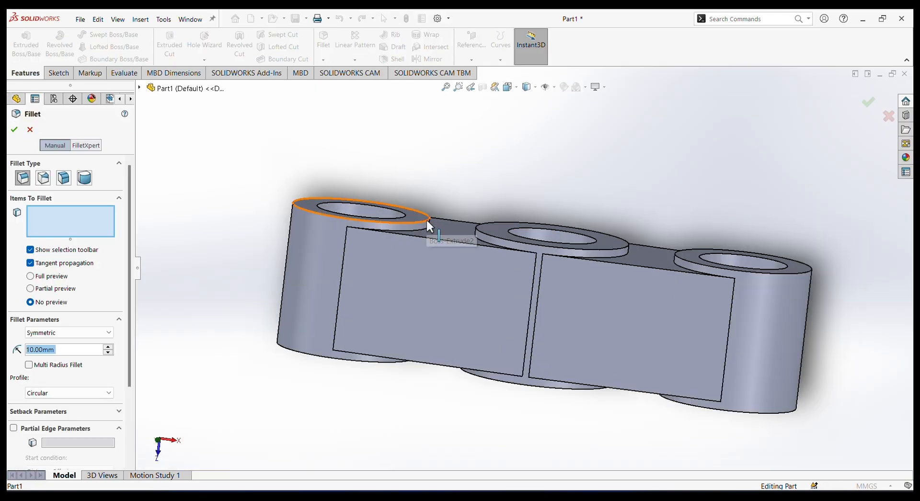
{"action": "left_click", "coordinate": [426, 218]}
{"action": "left_click", "coordinate": [479, 234]}
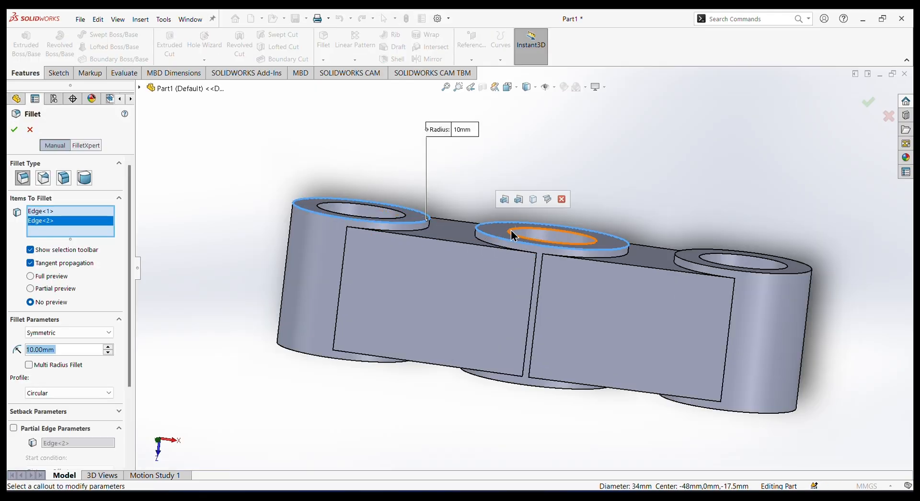
{"action": "left_click", "coordinate": [679, 253]}
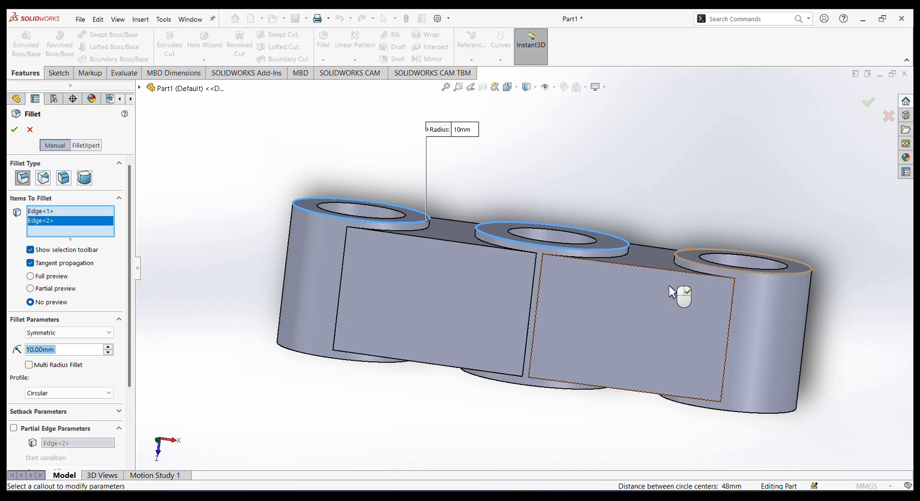
Add the three bosses' outer circular edges on the opposite side to the fillet, removing the wrongly picked ring face from the selection.
{"action": "middle_click_drag", "start_coordinate": [615, 415], "coordinate": [629, 266]}
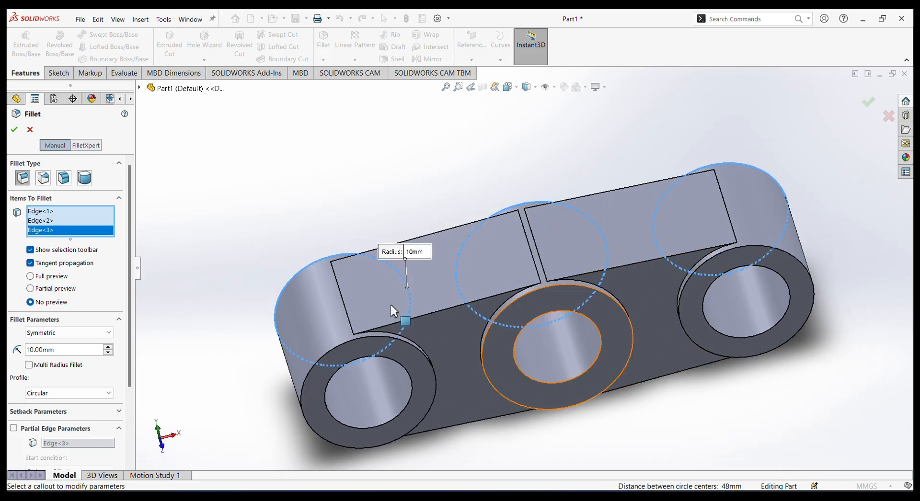
{"action": "left_click", "coordinate": [420, 355]}
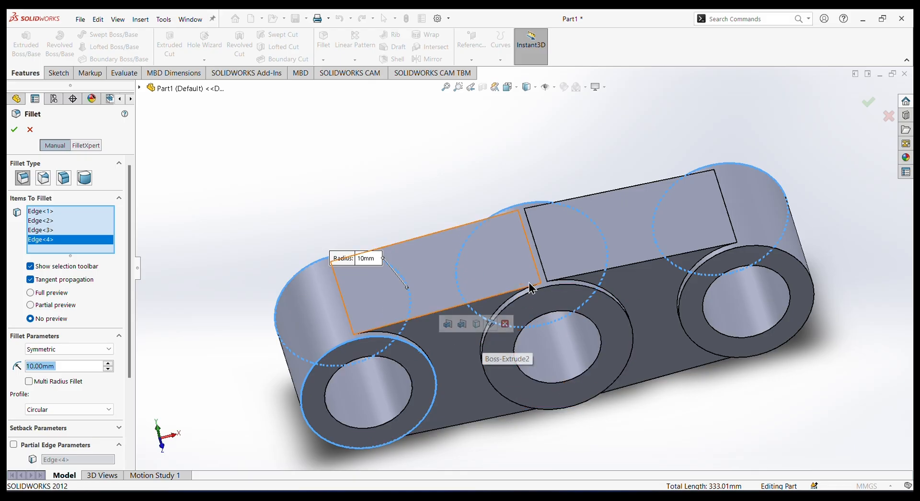
{"action": "left_click", "coordinate": [544, 289]}
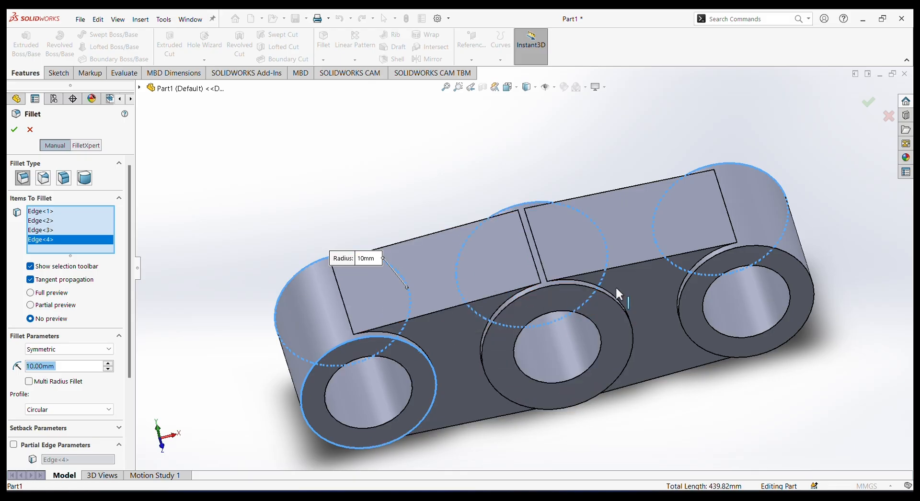
{"action": "left_click", "coordinate": [690, 281]}
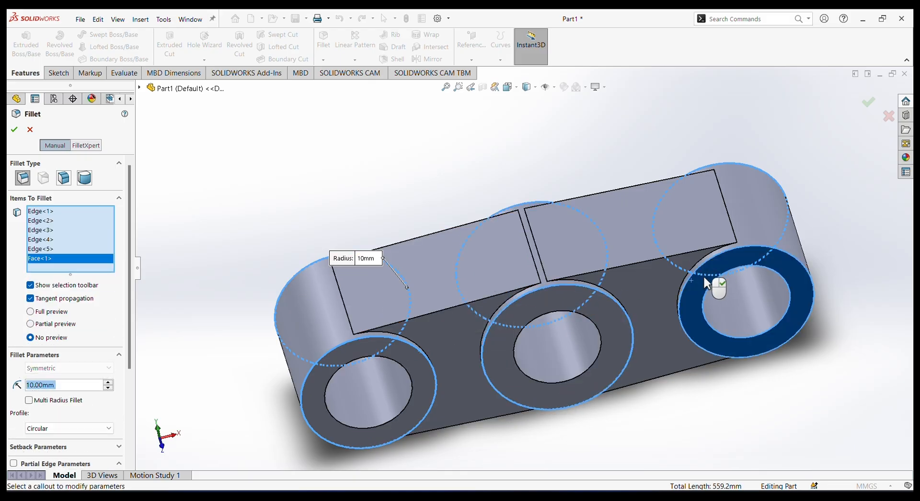
{"action": "right_click", "coordinate": [53, 260]}
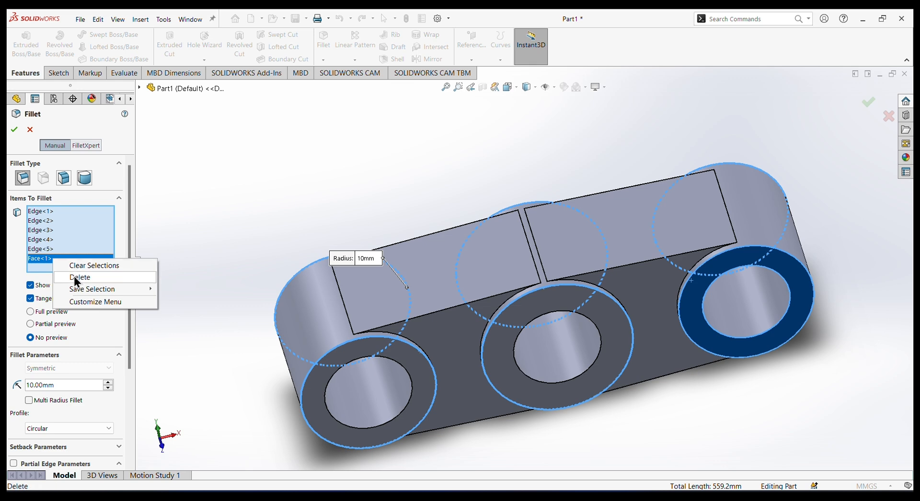
{"action": "left_click", "coordinate": [76, 278]}
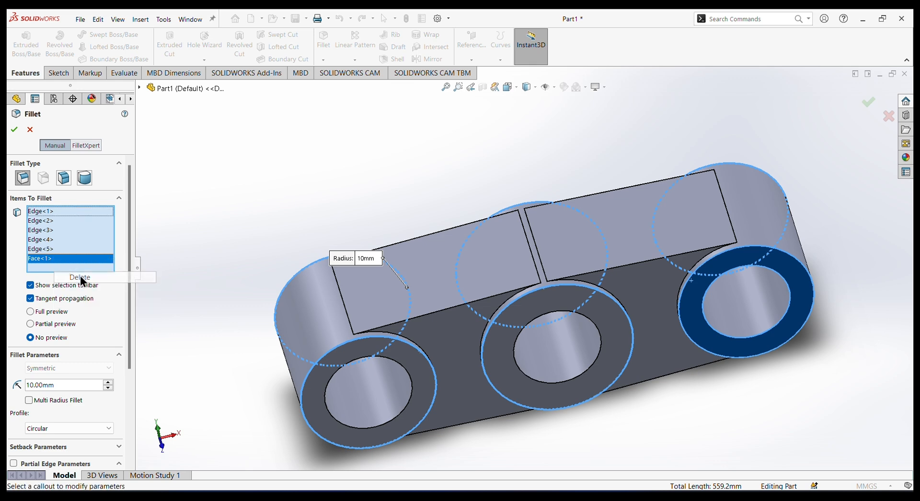
{"action": "left_click", "coordinate": [680, 322]}
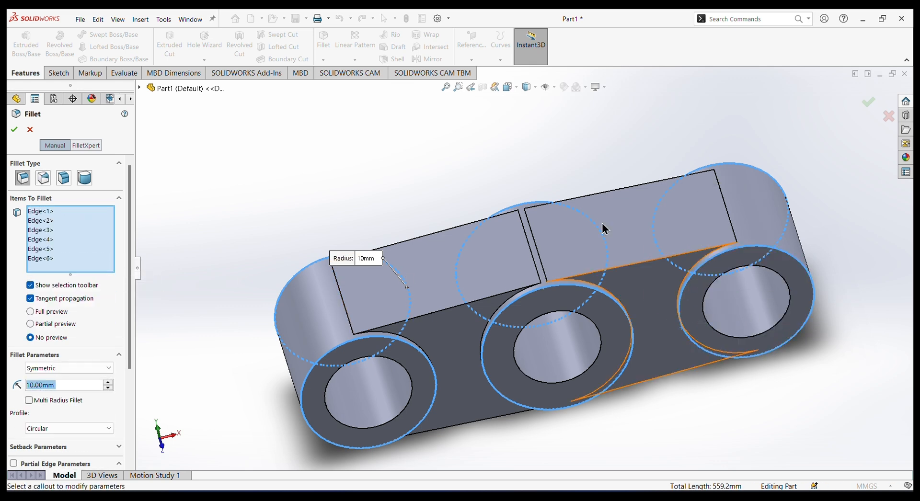
Set the fillet radius to 2 mm and apply it to the six selected boss edges.
{"action": "middle_click_drag", "start_coordinate": [532, 175], "coordinate": [222, 242]}
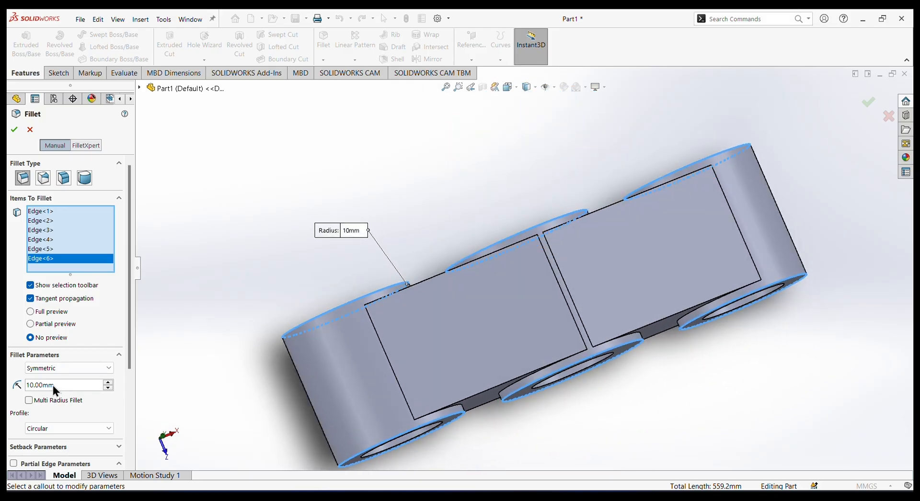
{"action": "left_click_drag", "start_coordinate": [54, 385], "coordinate": [18, 383]}
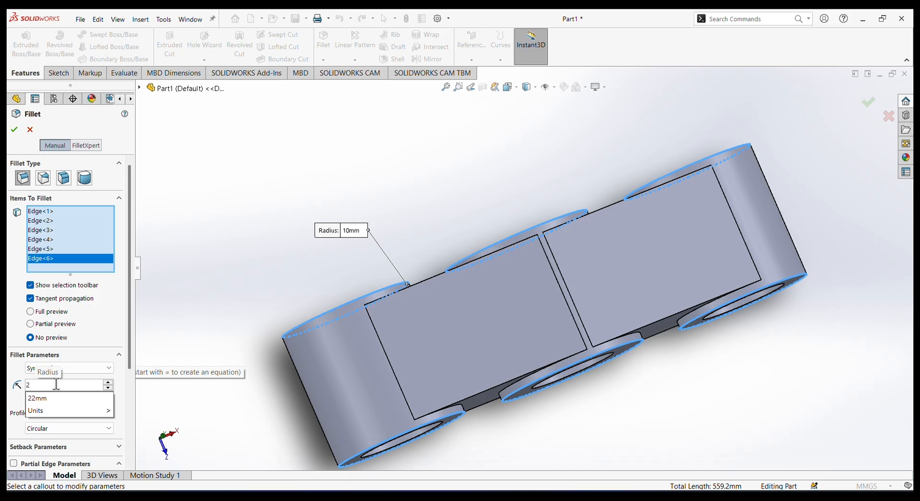
{"action": "key", "text": "Return"}
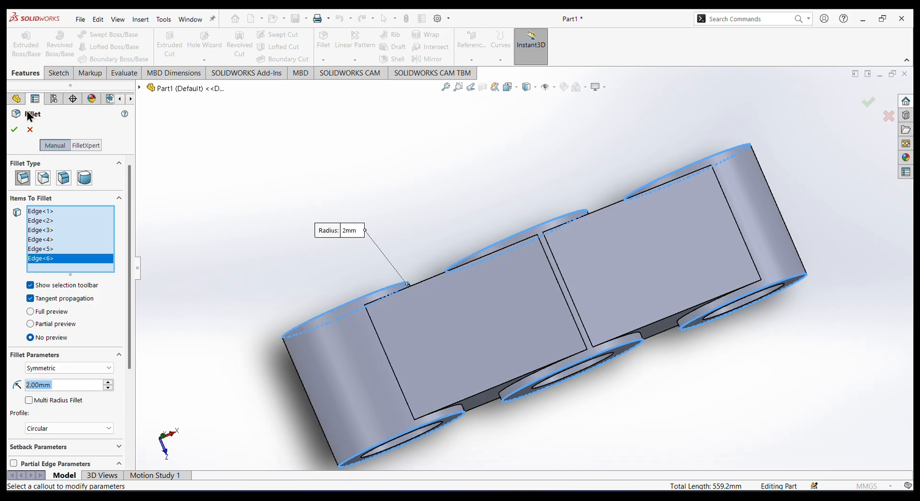
{"action": "left_click", "coordinate": [18, 128]}
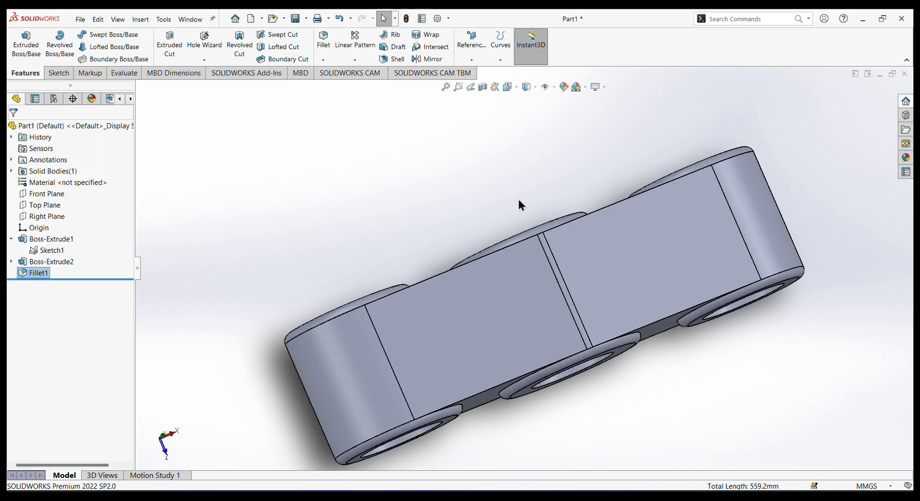
Start a sketch on the central boss's end face and draw an origin-centred circle about 27 mm in diameter.
{"action": "middle_click_drag", "start_coordinate": [524, 199], "coordinate": [565, 128]}
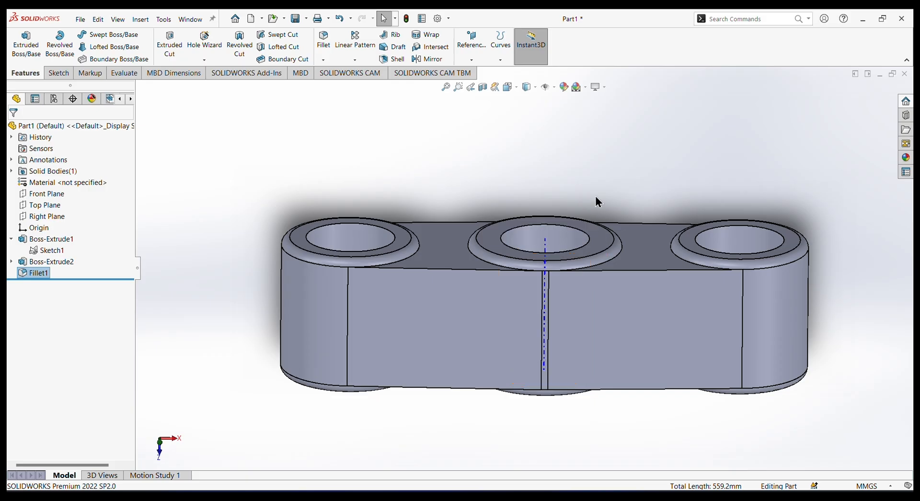
{"action": "middle_click_drag", "start_coordinate": [563, 207], "coordinate": [524, 215]}
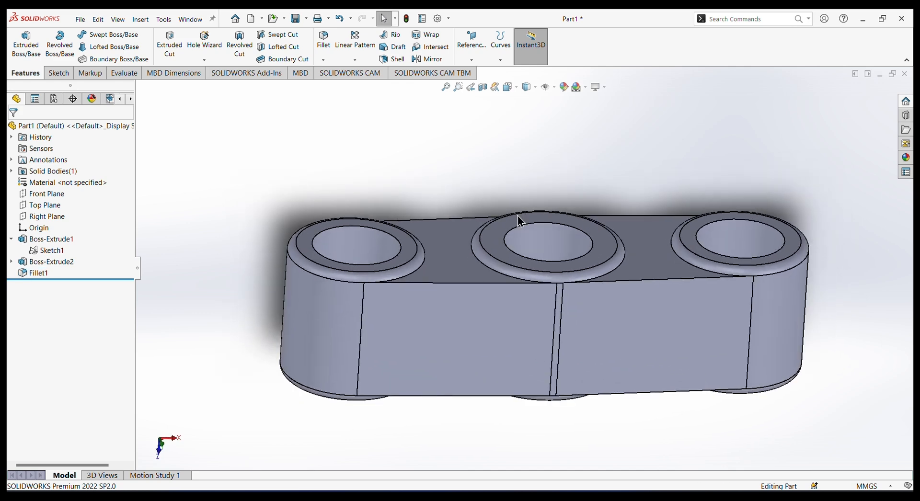
{"action": "left_click", "coordinate": [516, 216]}
{"action": "left_click", "coordinate": [549, 198]}
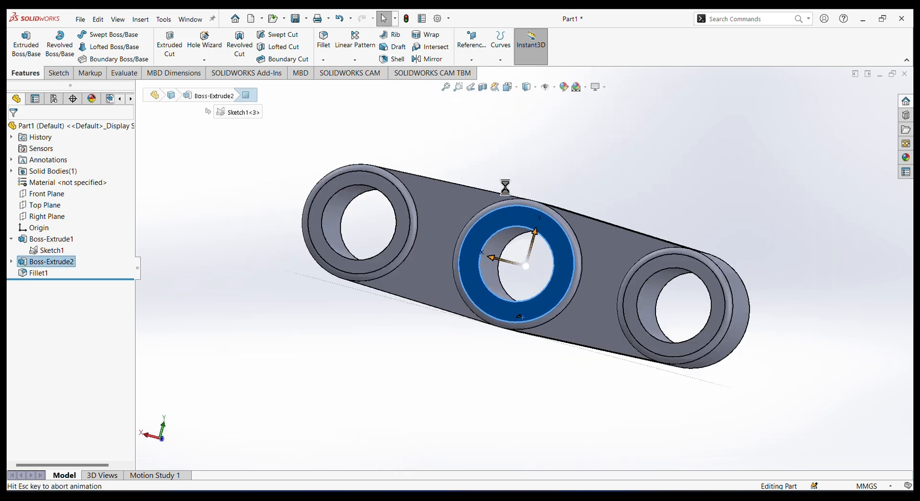
{"action": "left_click", "coordinate": [113, 36]}
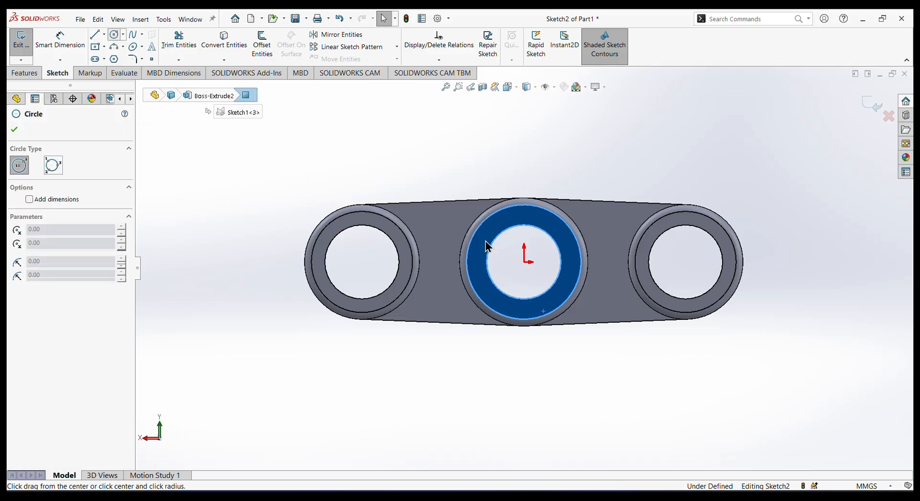
{"action": "left_click", "coordinate": [526, 262]}
{"action": "left_click", "coordinate": [560, 300]}
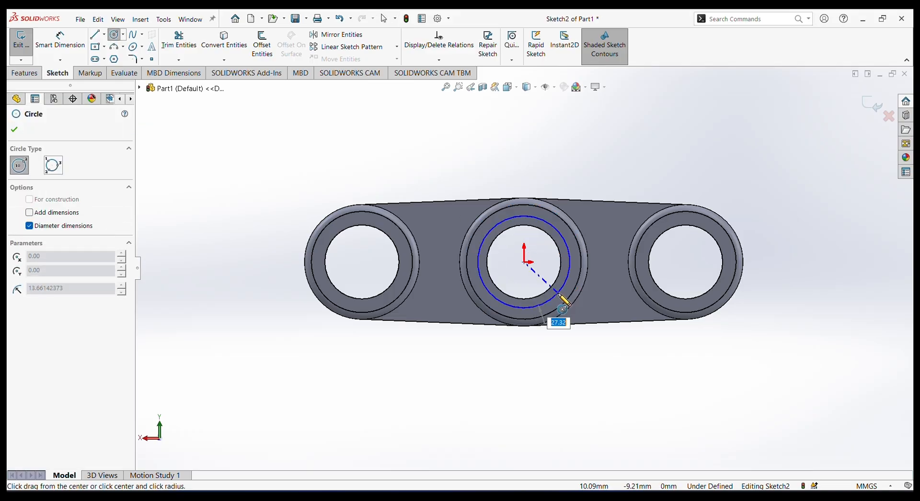
{"action": "right_click", "coordinate": [421, 134]}
{"action": "left_click", "coordinate": [439, 136]}
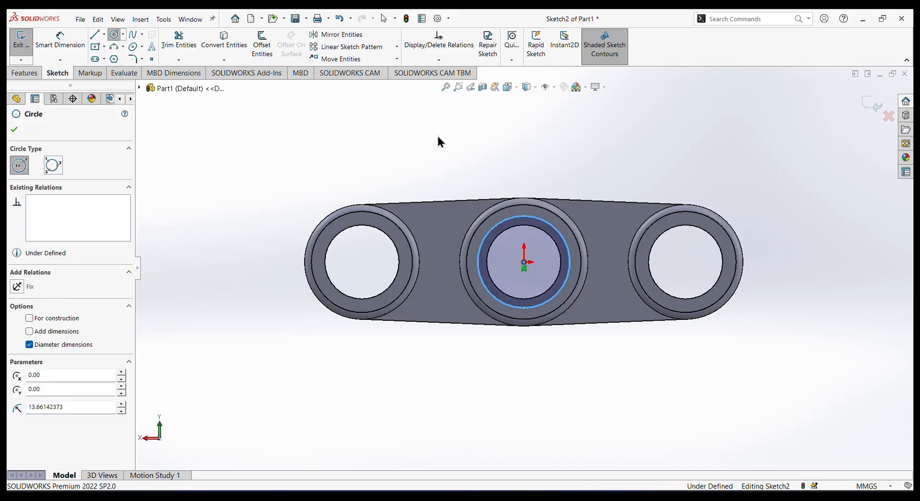
Dimension the new circle's diameter to 22 mm so it matches the central bore.
{"action": "left_click", "coordinate": [60, 41]}
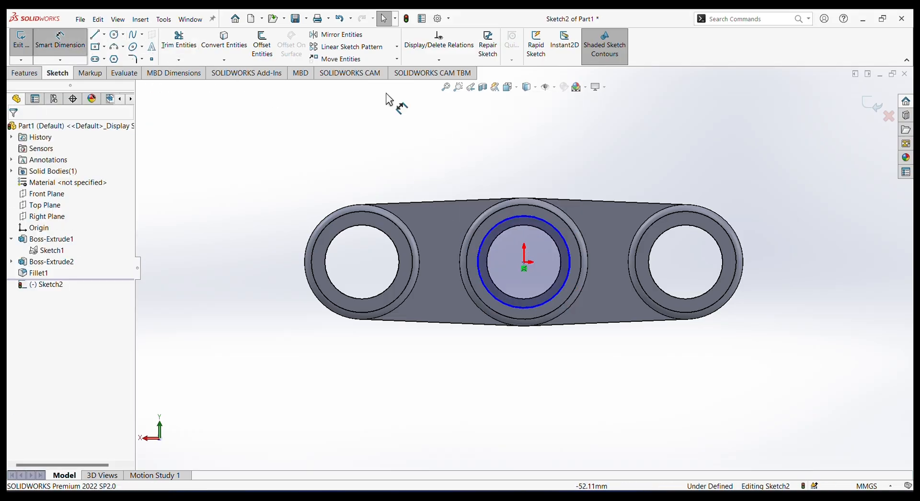
{"action": "left_click", "coordinate": [550, 225]}
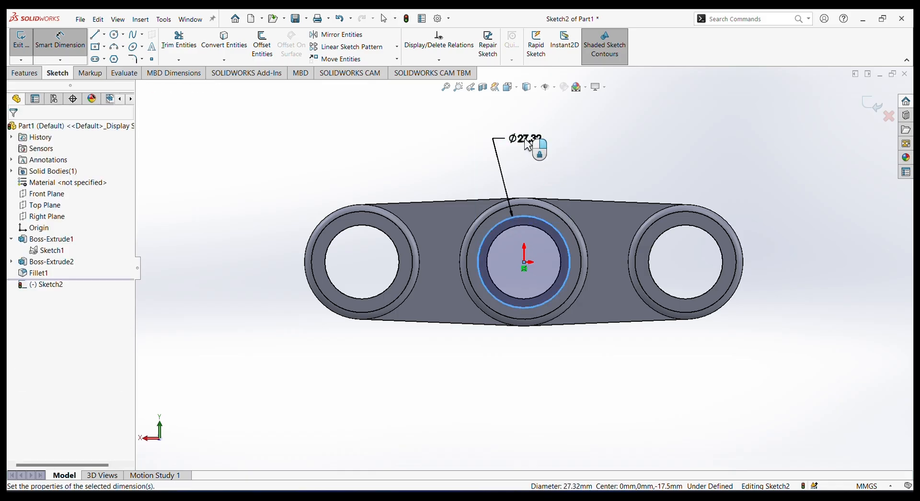
{"action": "left_click", "coordinate": [525, 140]}
{"action": "type", "text": "22"}
{"action": "key", "text": "Return"}
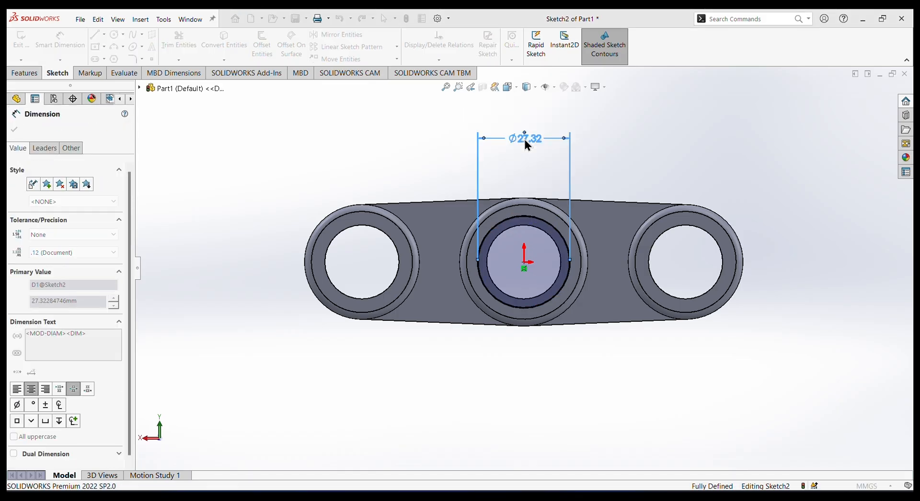
{"action": "left_click", "coordinate": [414, 161]}
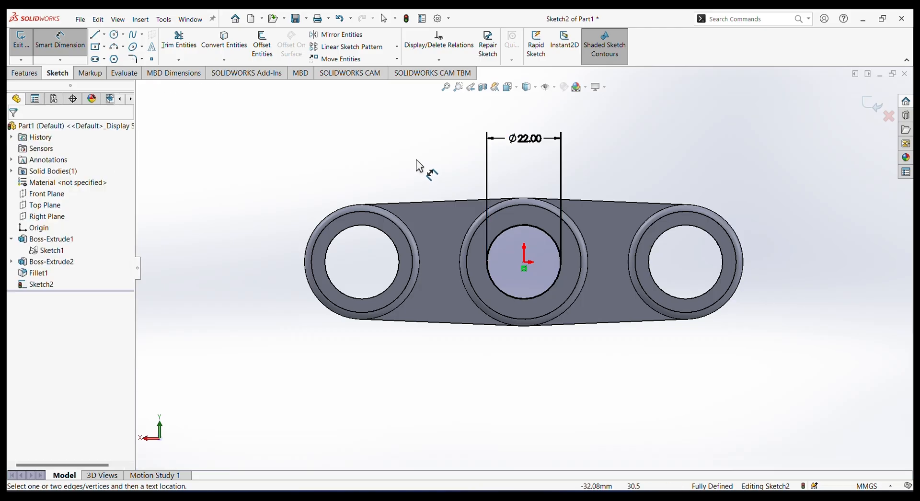
Create a helix from the 22 mm circle with a 6 mm pitch, 25 revolutions and a 90° start angle.
{"action": "middle_click_drag", "start_coordinate": [461, 163], "coordinate": [464, 112]}
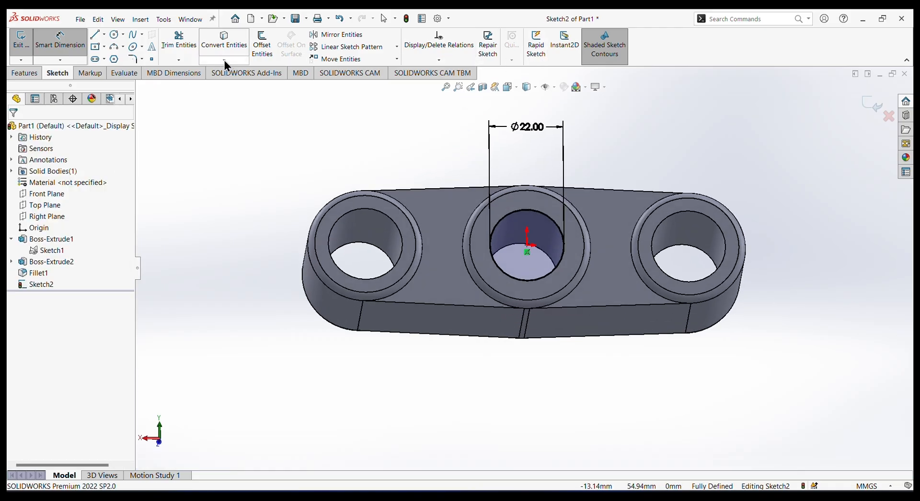
{"action": "left_click", "coordinate": [26, 73]}
{"action": "left_click", "coordinate": [506, 60]}
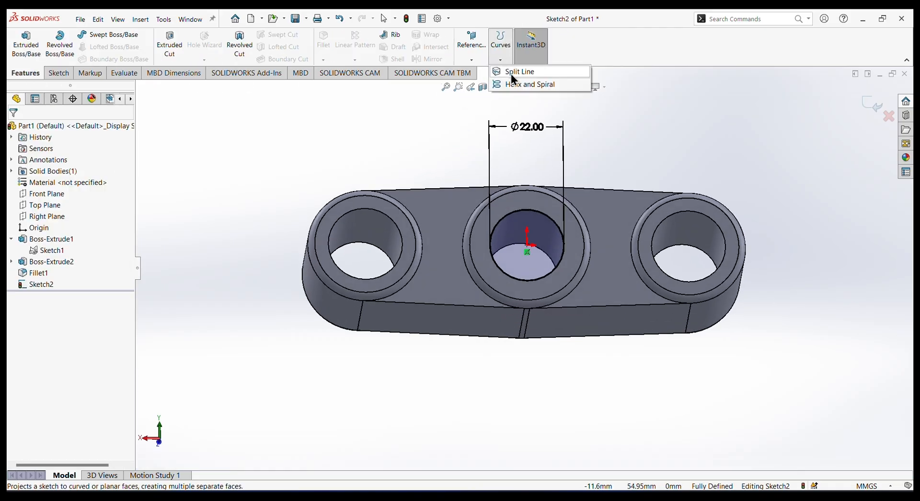
{"action": "left_click", "coordinate": [515, 81]}
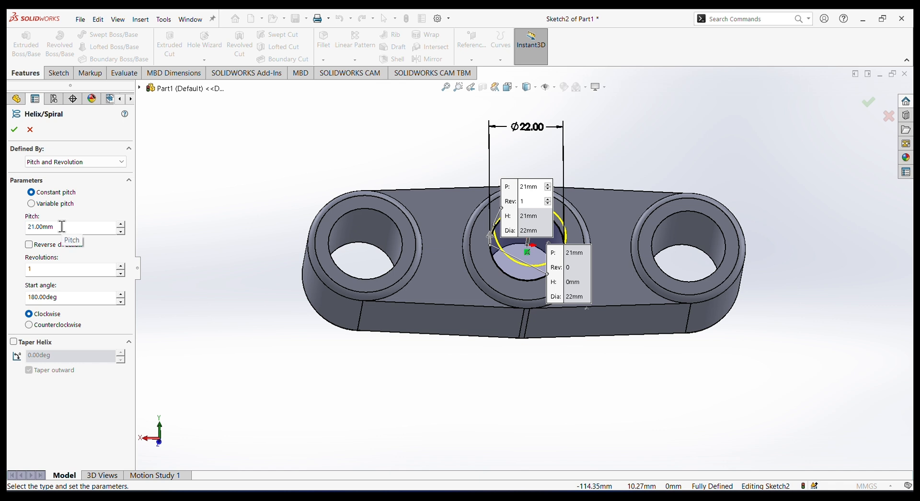
{"action": "left_click_drag", "start_coordinate": [62, 226], "coordinate": [9, 225]}
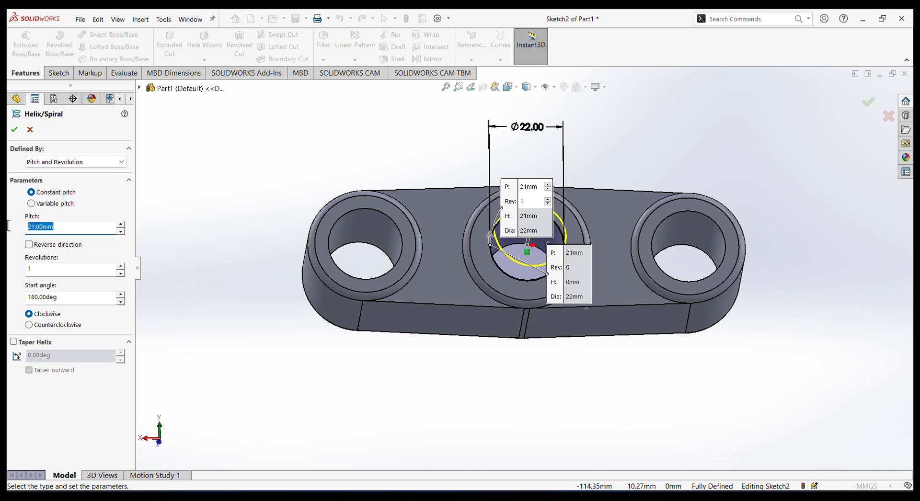
{"action": "type", "text": "6"}
{"action": "left_click", "coordinate": [47, 269]}
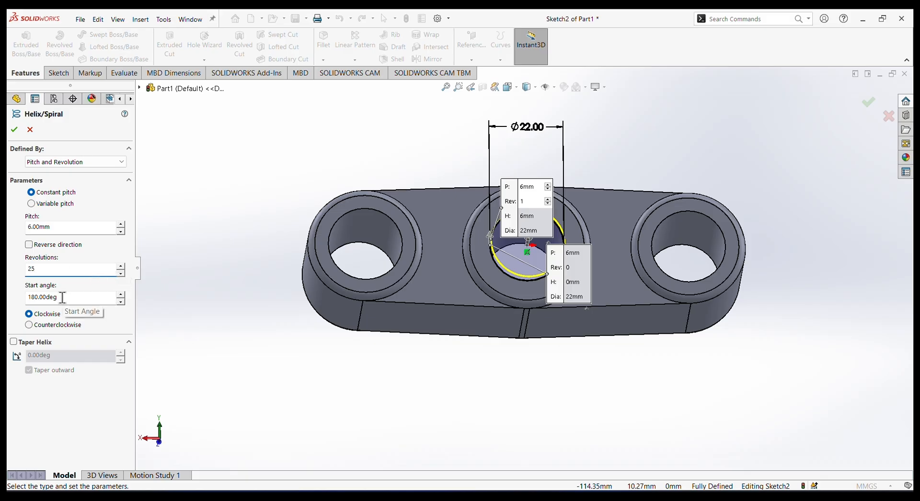
{"action": "left_click_drag", "start_coordinate": [63, 298], "coordinate": [21, 299]}
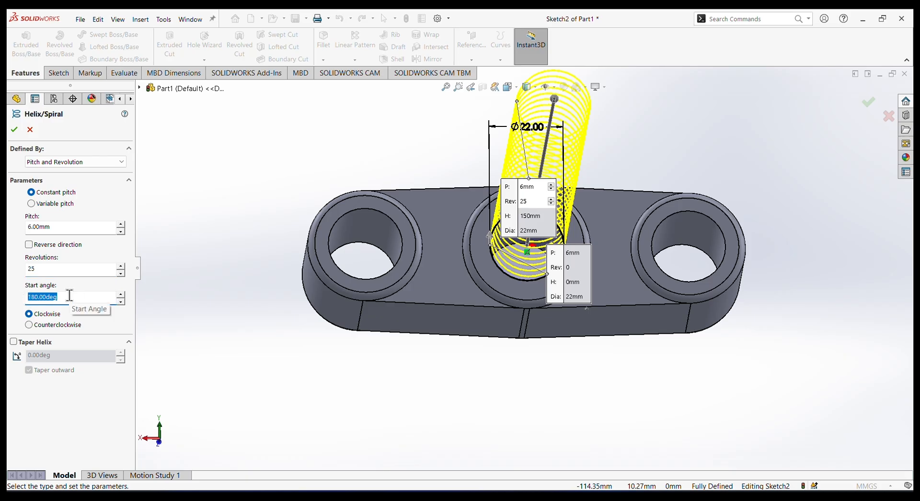
{"action": "type", "text": "90"}
{"action": "key", "text": "Return"}
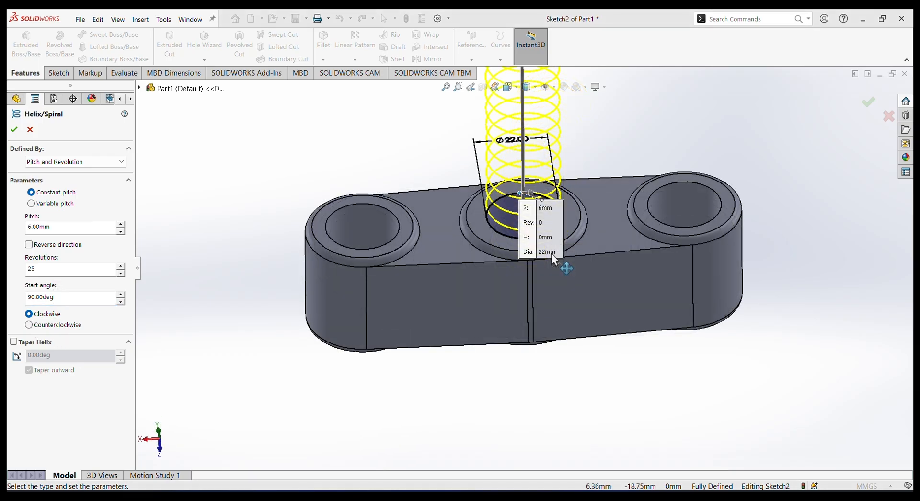
Define the helix by Height and Revolution, reverse its direction so it runs through the central bore, and accept it.
{"action": "left_click", "coordinate": [96, 161]}
{"action": "left_click", "coordinate": [74, 181]}
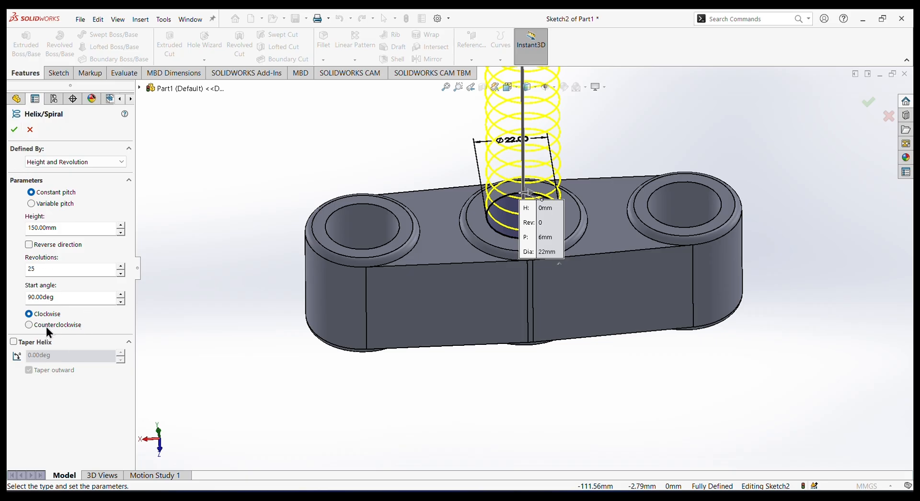
{"action": "left_click", "coordinate": [33, 244]}
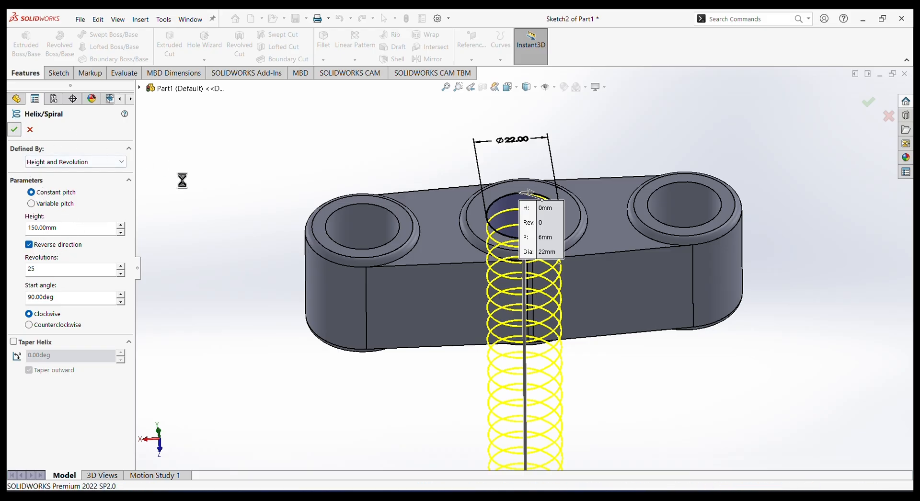
{"action": "left_click", "coordinate": [559, 155]}
{"action": "middle_click_drag", "start_coordinate": [573, 137], "coordinate": [652, 194]}
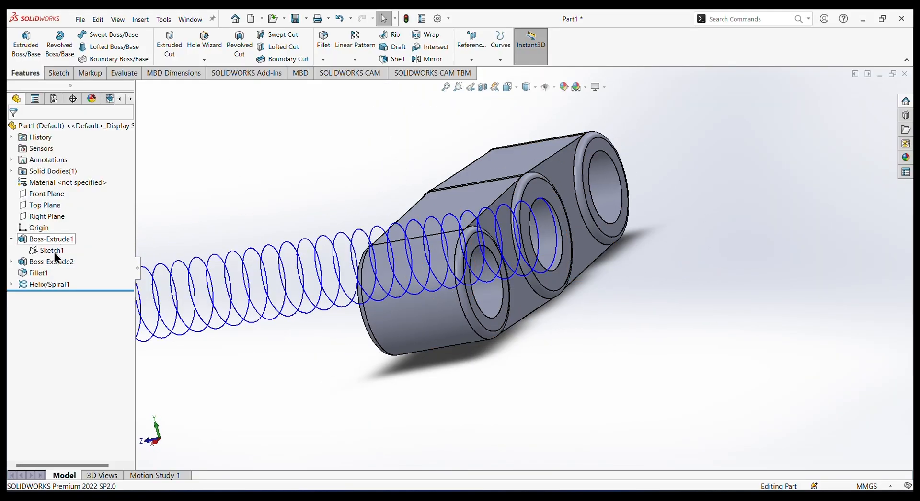
Start a sketch on the Right Plane and draw a centre rectangle about 6.9 × 5.7 mm beside the helix's start.
{"action": "left_click", "coordinate": [38, 218]}
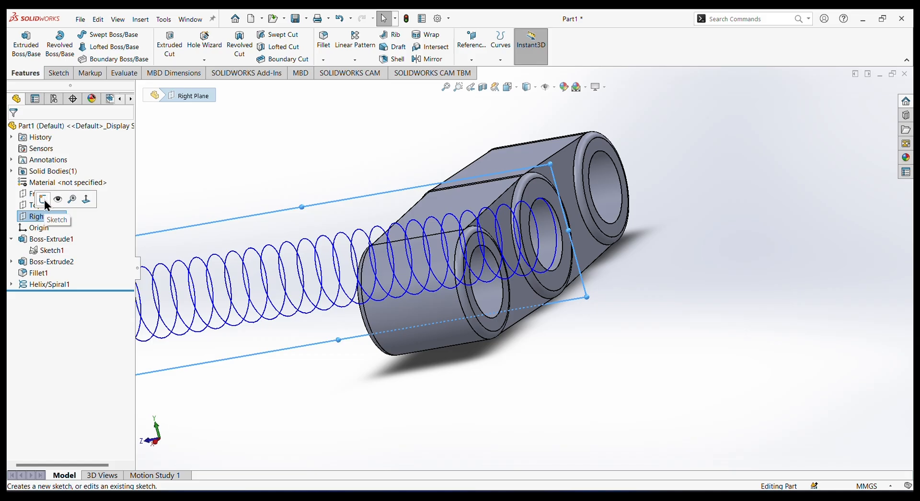
{"action": "left_click", "coordinate": [43, 200]}
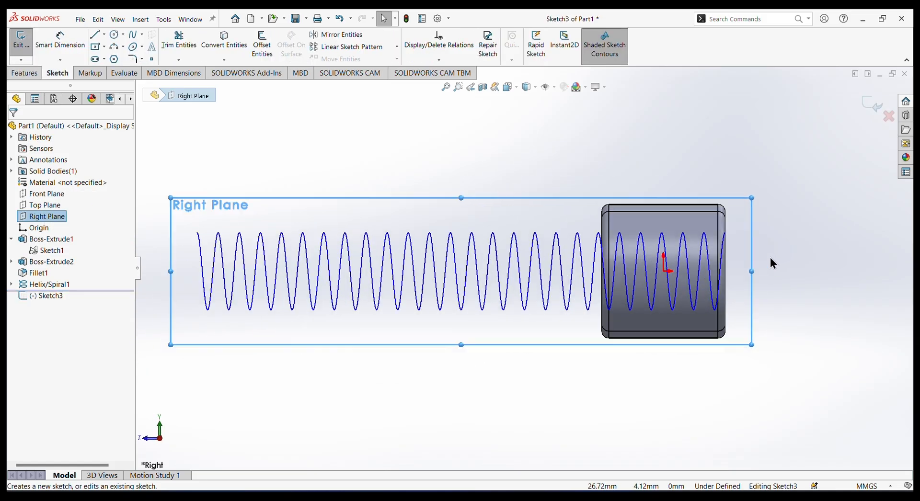
{"action": "scroll", "coordinate": [762, 254], "scroll_direction": "down", "scroll_amount": 5}
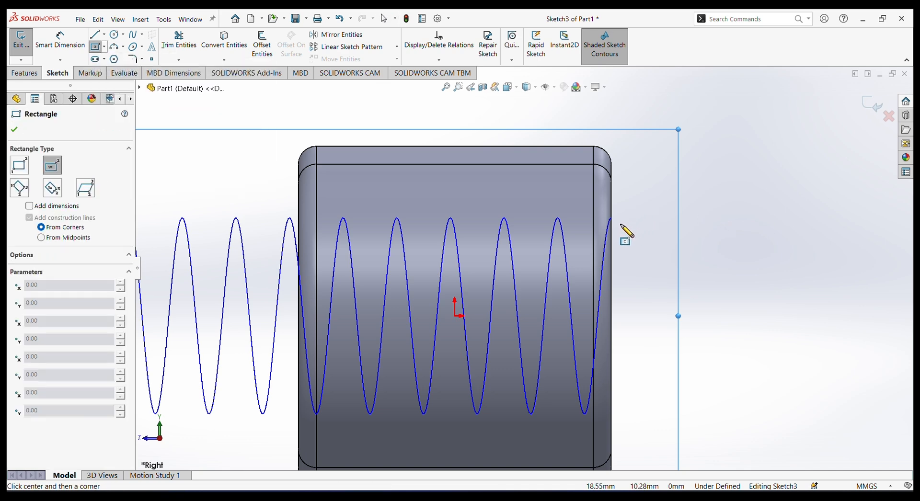
{"action": "left_click", "coordinate": [656, 219]}
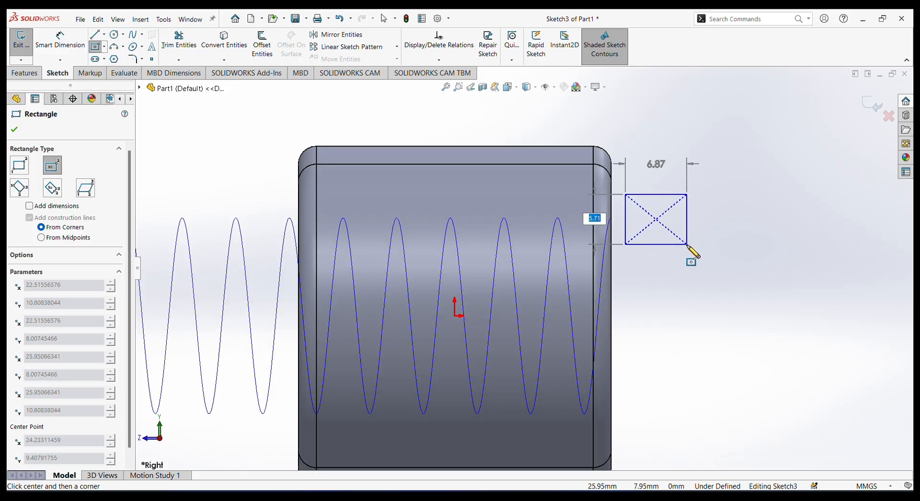
{"action": "left_click", "coordinate": [687, 244]}
{"action": "right_click", "coordinate": [724, 194]}
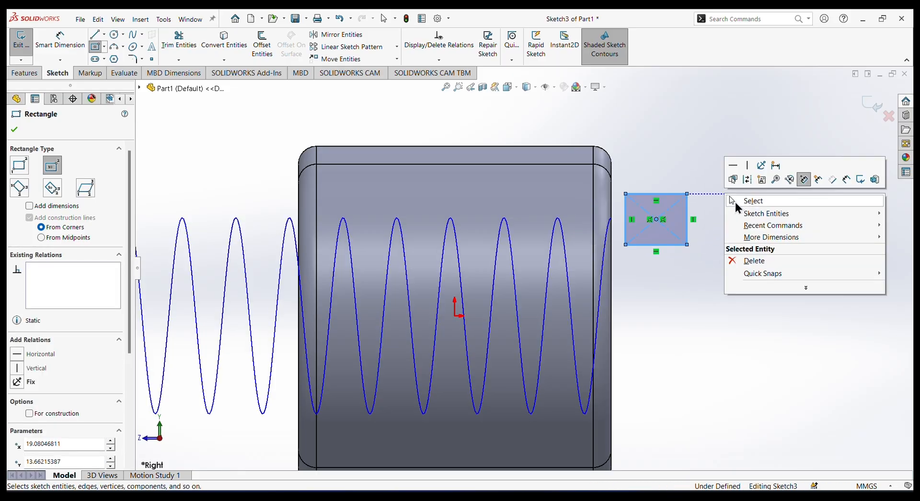
{"action": "left_click", "coordinate": [743, 199]}
Dimension the rectangle's width and height to 3 mm each, making it a square thread profile.
{"action": "left_click", "coordinate": [59, 43]}
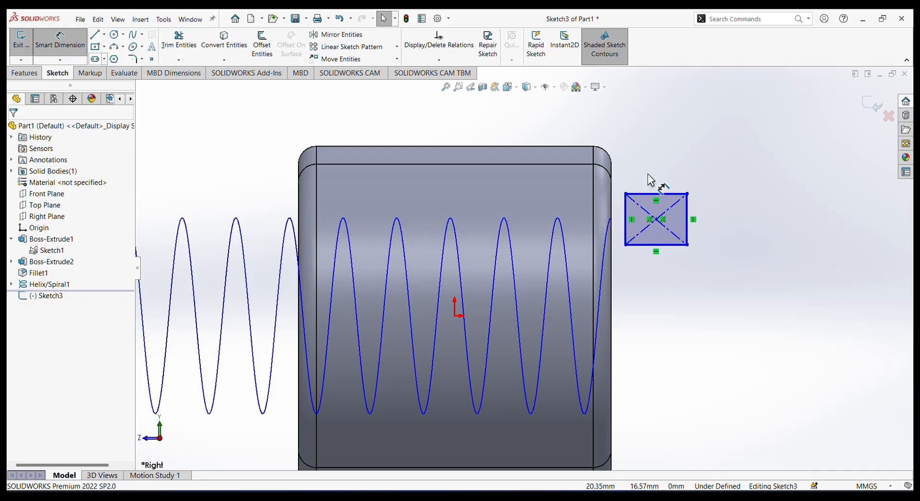
{"action": "left_click", "coordinate": [662, 194]}
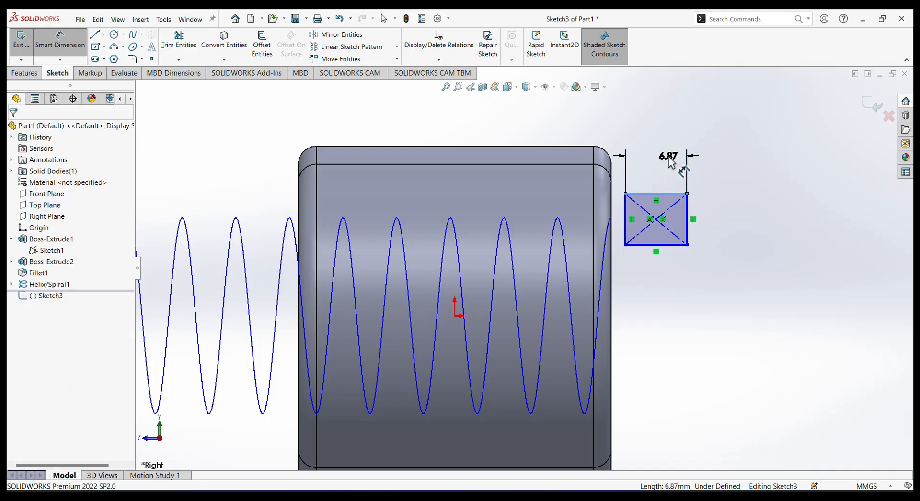
{"action": "left_click", "coordinate": [668, 156]}
{"action": "type", "text": "3"}
{"action": "key", "text": "Return"}
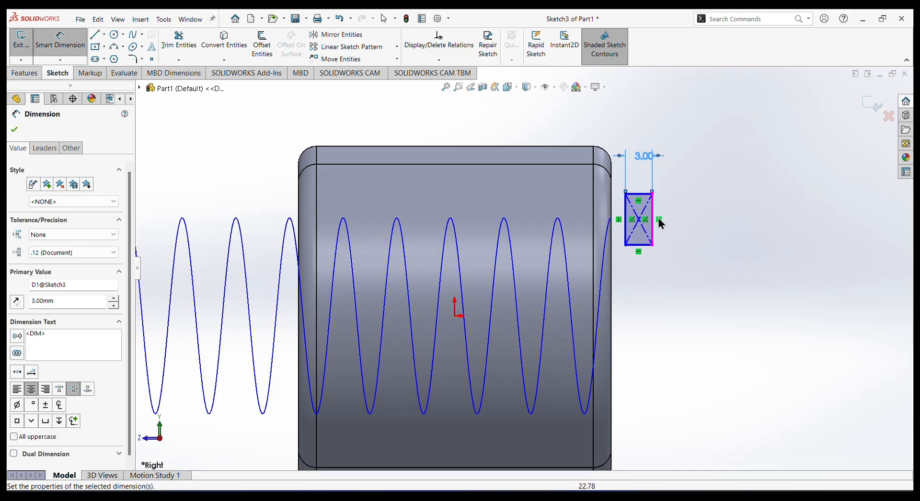
{"action": "left_click", "coordinate": [652, 225]}
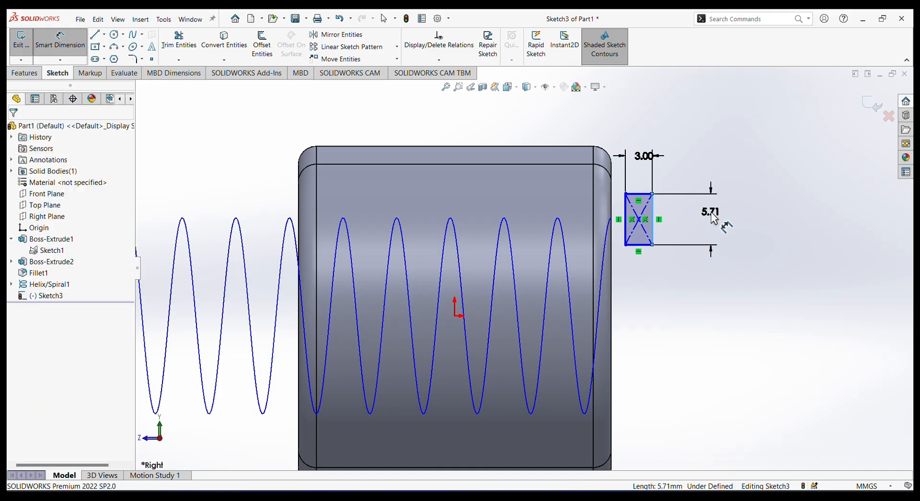
{"action": "left_click", "coordinate": [712, 214]}
{"action": "key", "text": "Return"}
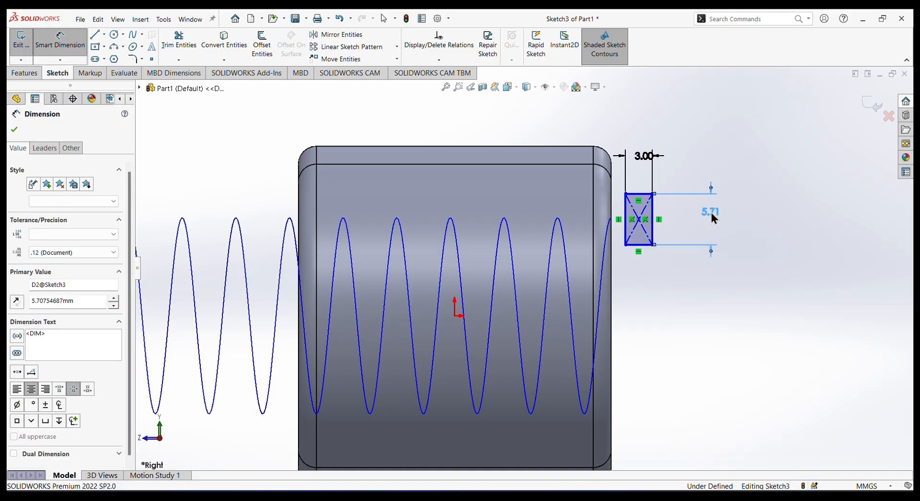
{"action": "right_click", "coordinate": [800, 140]}
{"action": "left_click", "coordinate": [791, 161]}
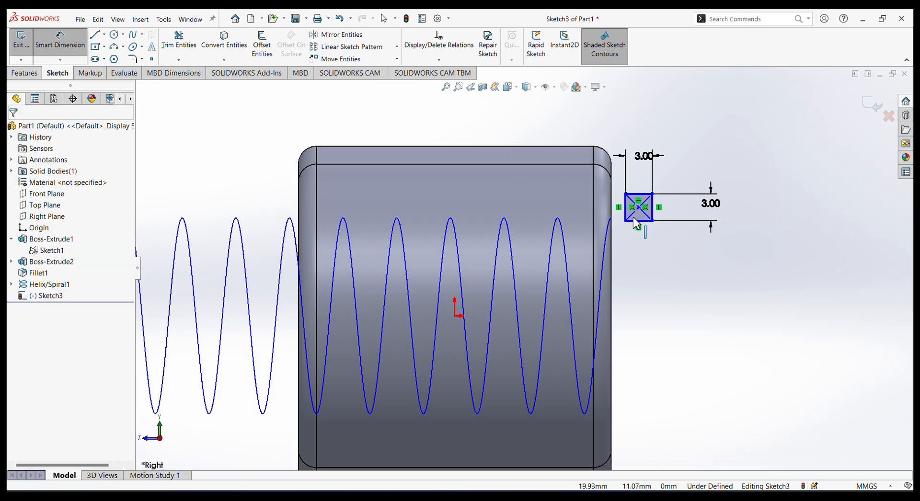
Dimension the midpoint of the square's part-facing side to the helix's start point with a distance of 0 mm.
{"action": "scroll", "coordinate": [634, 217], "scroll_direction": "down", "scroll_amount": 2}
{"action": "scroll", "coordinate": [634, 220], "scroll_direction": "down", "scroll_amount": 2}
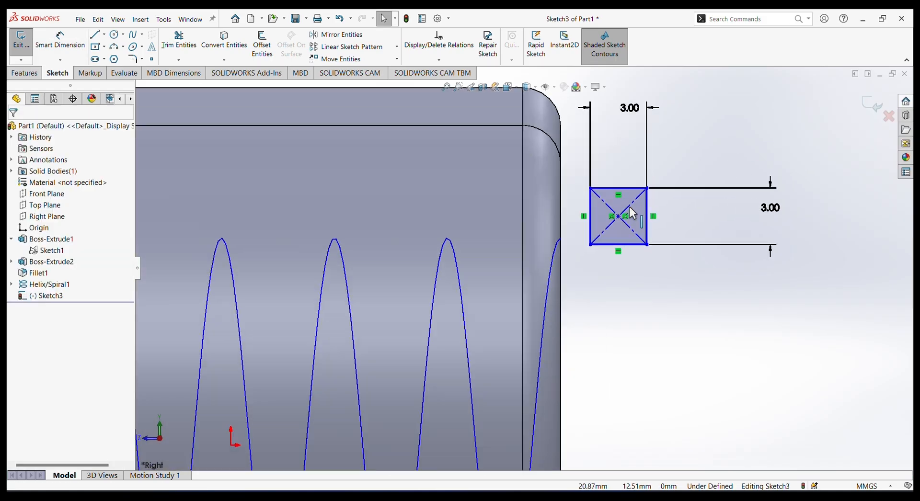
{"action": "left_click", "coordinate": [593, 222]}
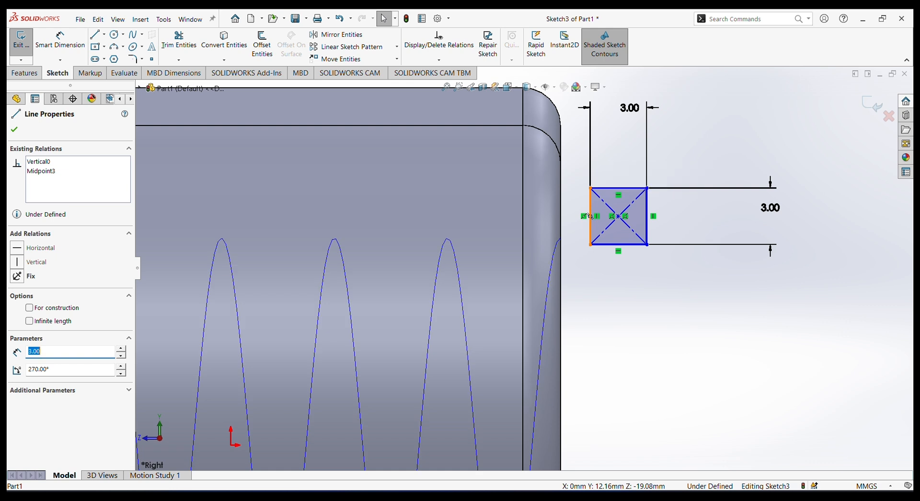
{"action": "left_click", "coordinate": [562, 238]}
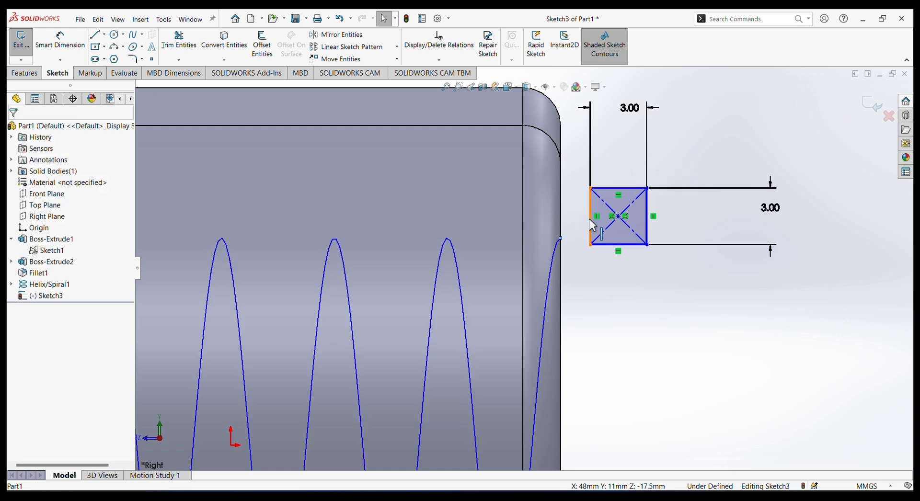
{"action": "left_click", "coordinate": [592, 221]}
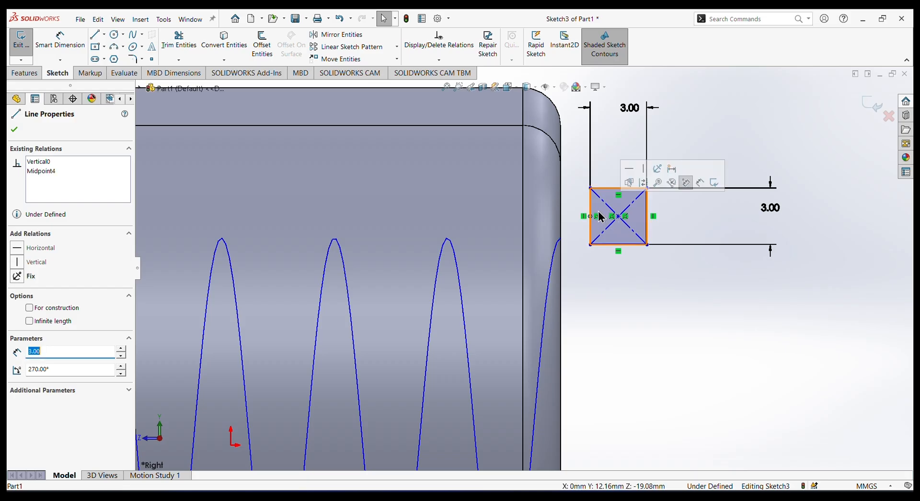
{"action": "left_click", "coordinate": [675, 170]}
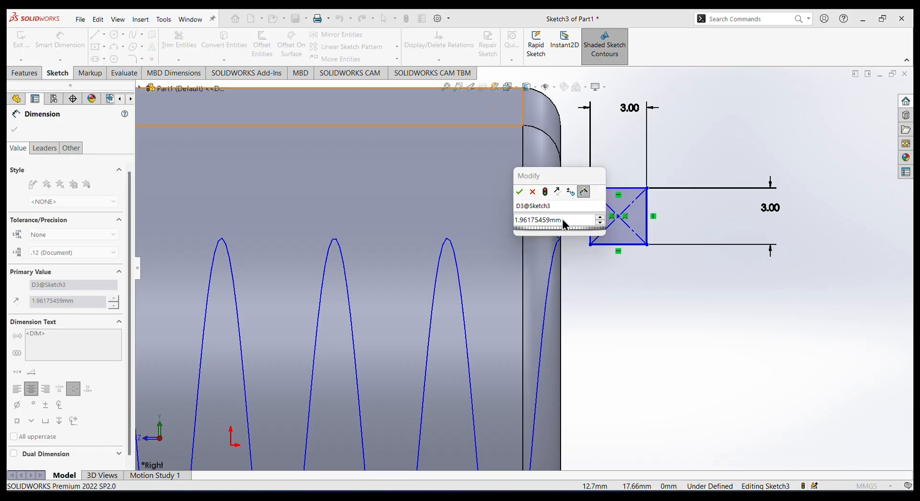
{"action": "double_click", "coordinate": [532, 221]}
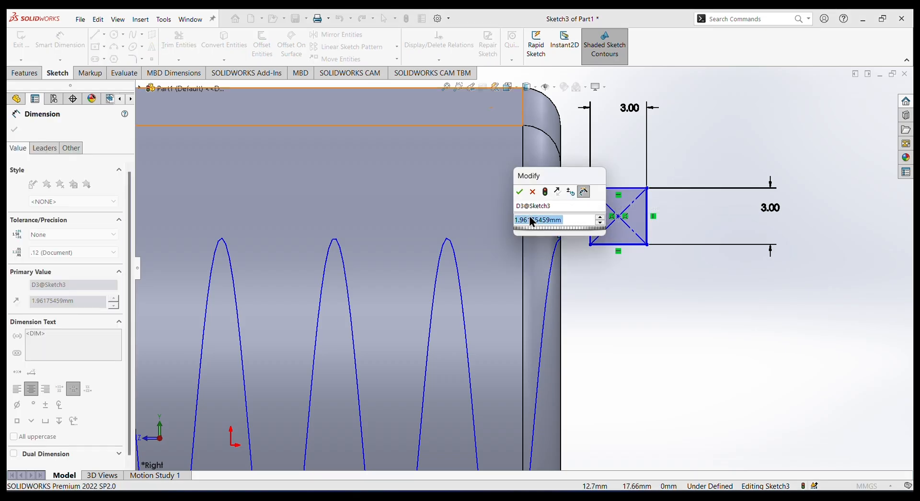
{"action": "type", "text": "0"}
{"action": "key", "text": "Return"}
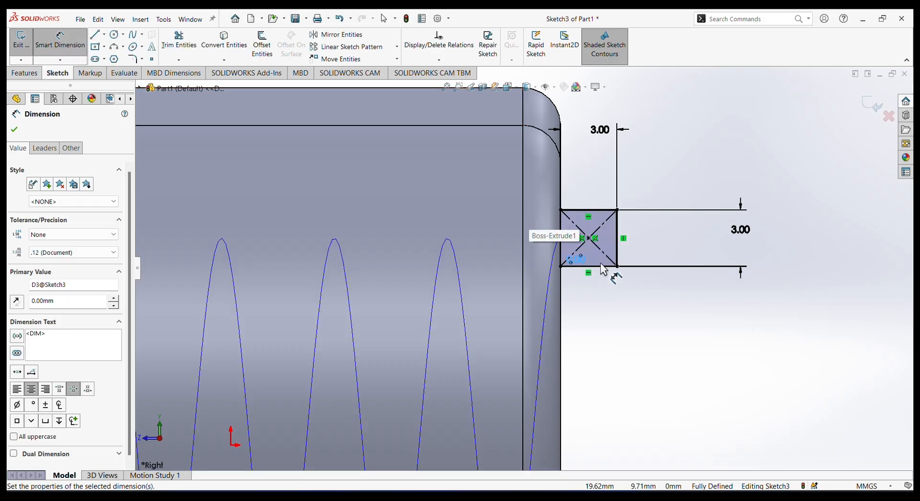
{"action": "scroll", "coordinate": [611, 274], "scroll_direction": "up", "scroll_amount": 1}
{"action": "scroll", "coordinate": [611, 275], "scroll_direction": "up", "scroll_amount": 5}
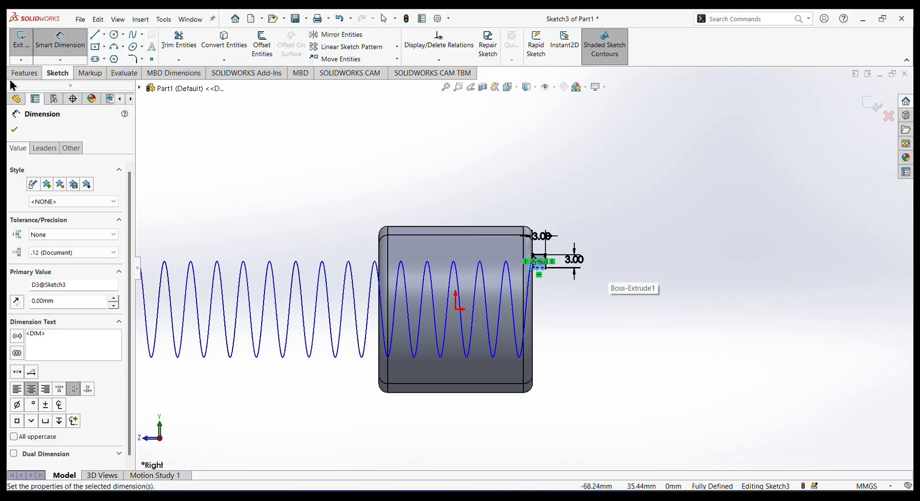
{"action": "left_click", "coordinate": [14, 130]}
Exit the sketch and cut the thread in the central bore with a Swept Cut of the square profile along the helix.
{"action": "left_click", "coordinate": [25, 73]}
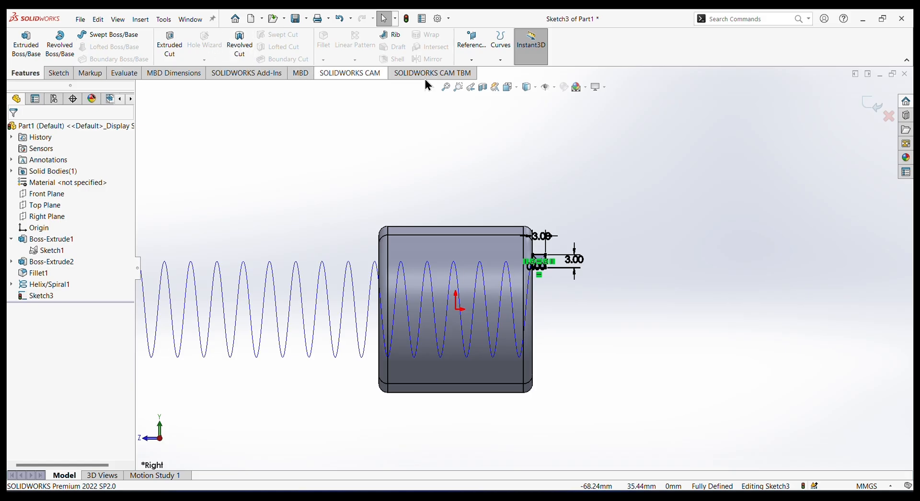
{"action": "left_click", "coordinate": [873, 104]}
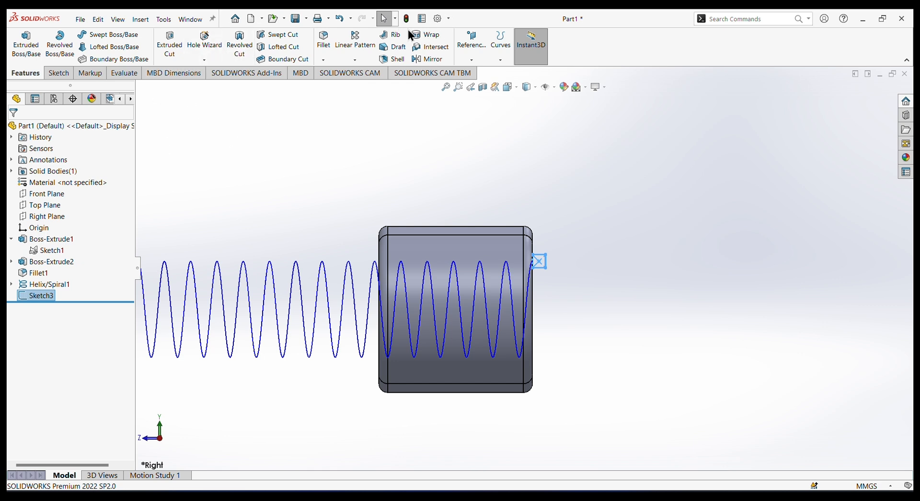
{"action": "left_click", "coordinate": [280, 35]}
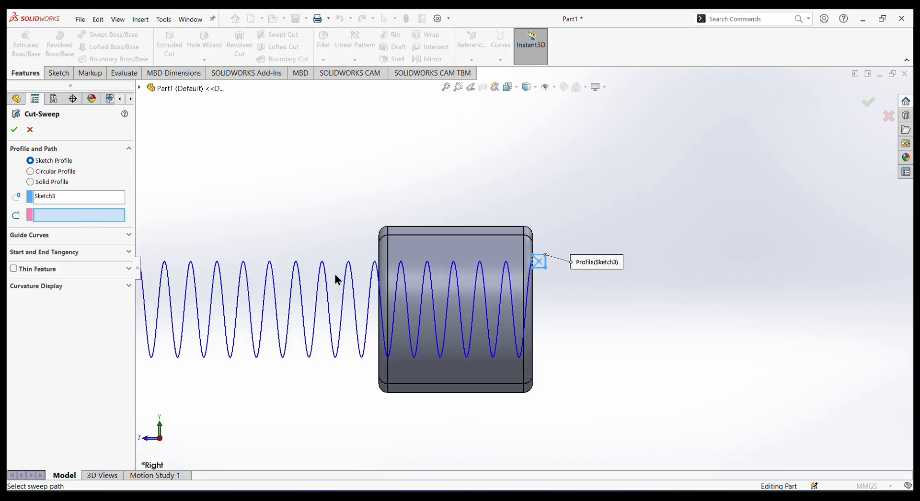
{"action": "left_click", "coordinate": [351, 286]}
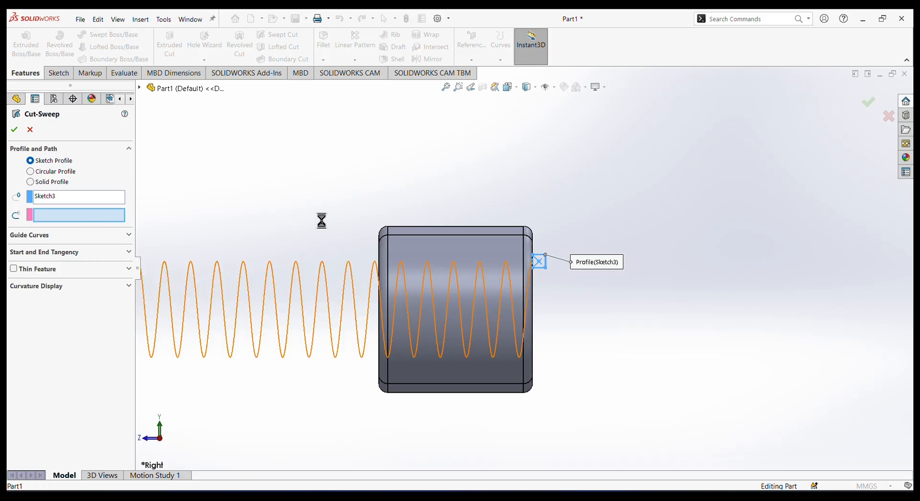
{"action": "middle_click_drag", "start_coordinate": [542, 184], "coordinate": [521, 183]}
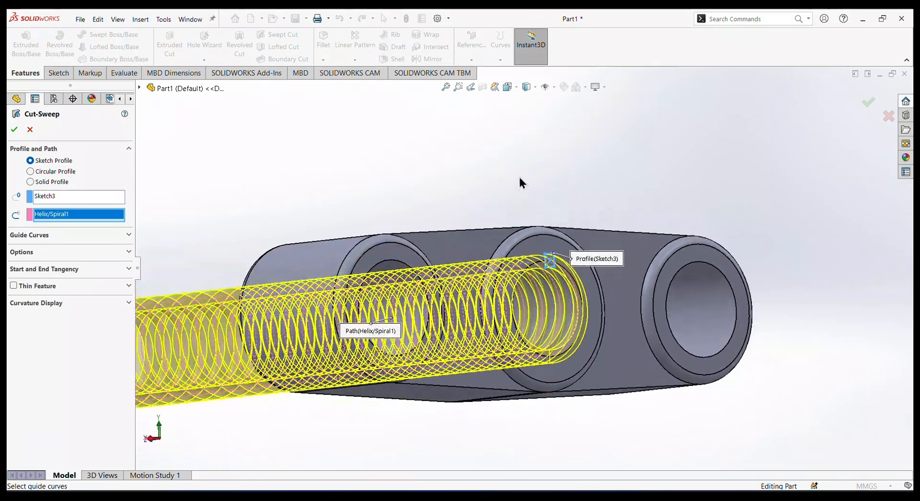
{"action": "left_click", "coordinate": [14, 130]}
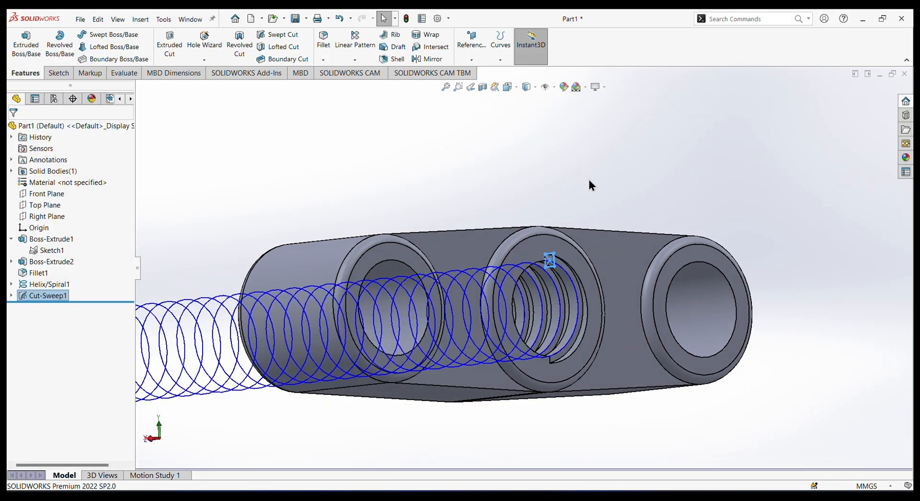
Hide the helix curve that guided the thread cut and view the threaded part from several sides.
{"action": "left_click", "coordinate": [185, 316]}
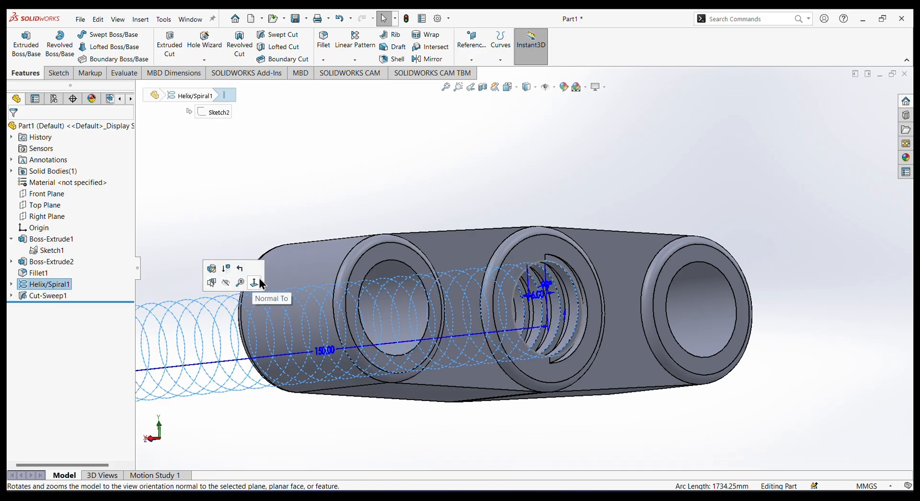
{"action": "left_click", "coordinate": [226, 283]}
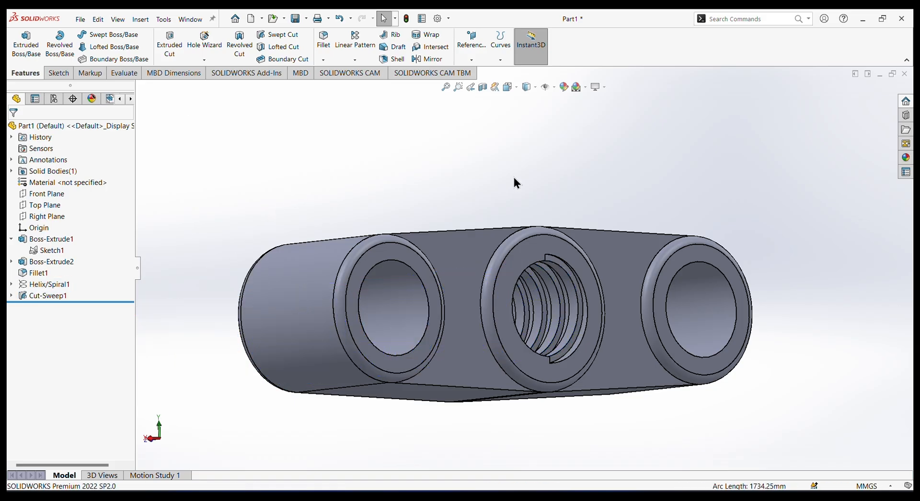
{"action": "middle_click_drag", "start_coordinate": [514, 183], "coordinate": [402, 291]}
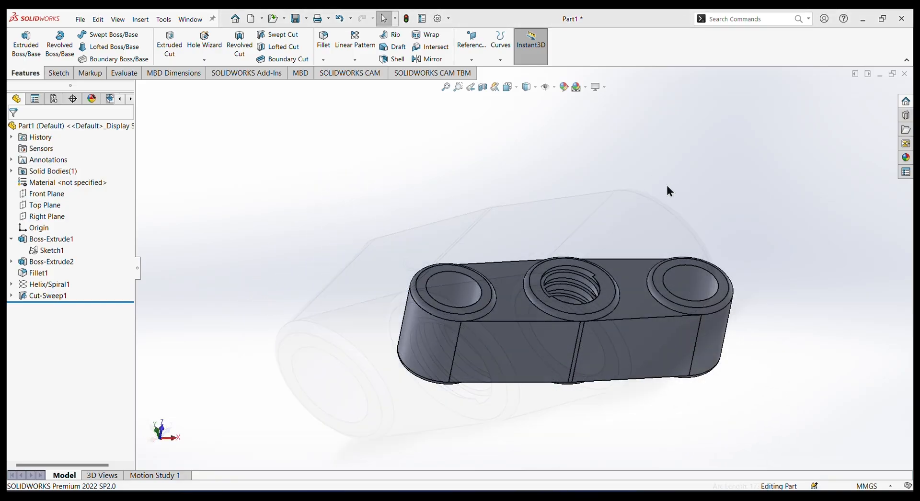
{"action": "middle_click_drag", "start_coordinate": [667, 189], "coordinate": [846, 208]}
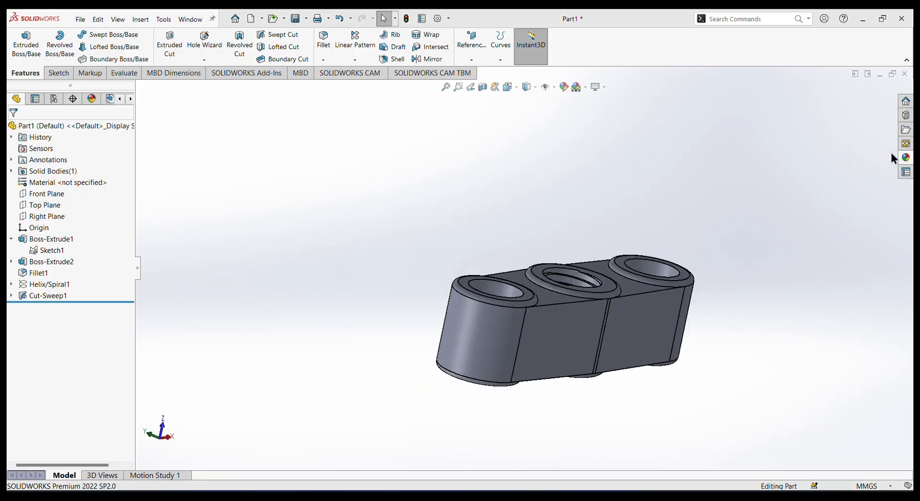
Apply the brushed bronze metal appearance to the whole part.
{"action": "left_click", "coordinate": [905, 157]}
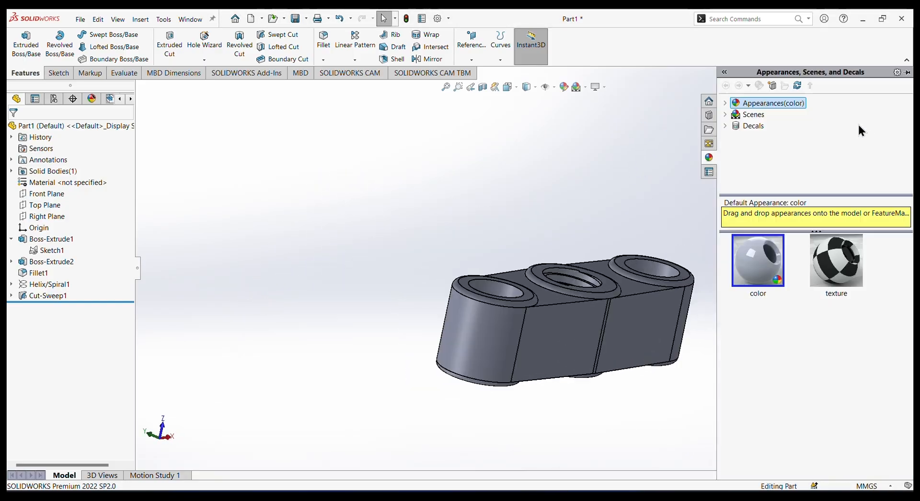
{"action": "left_click", "coordinate": [725, 103]}
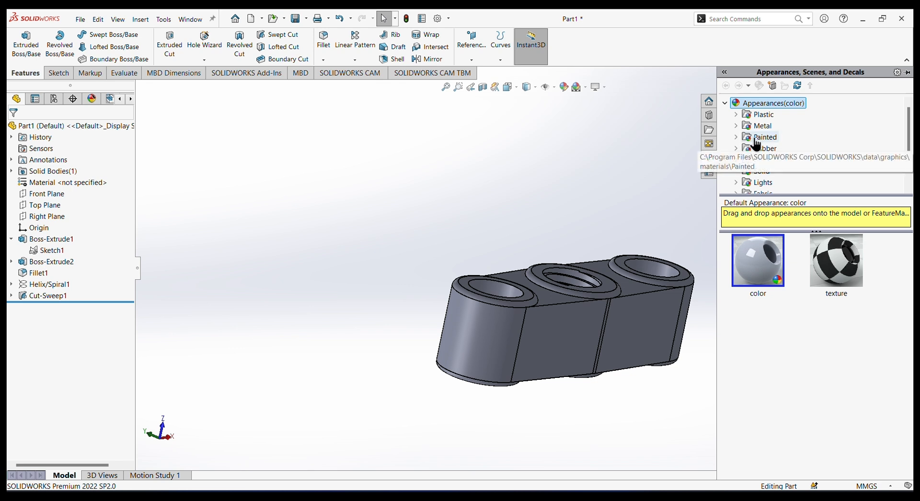
{"action": "left_click", "coordinate": [736, 126]}
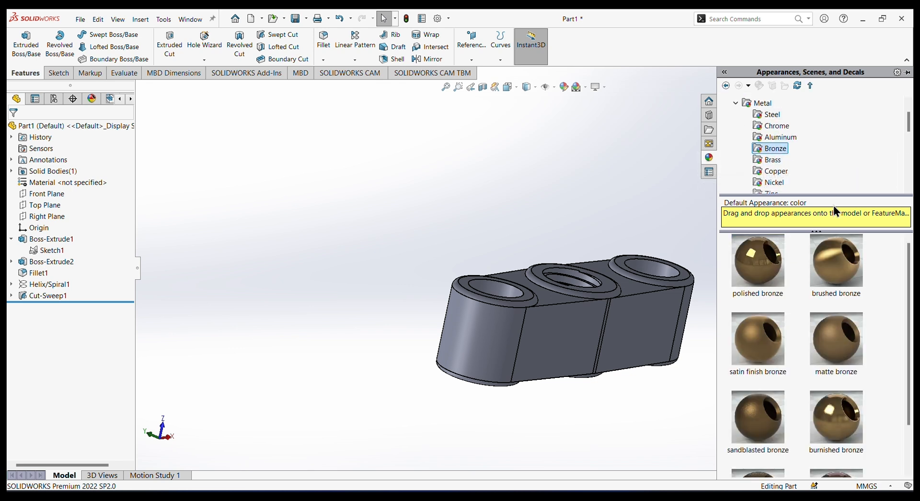
{"action": "double_click", "coordinate": [833, 263]}
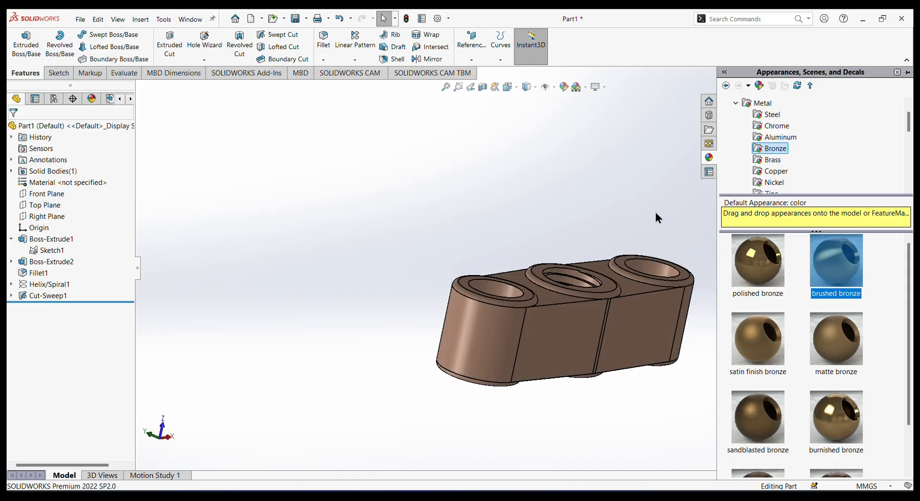
{"action": "middle_click_drag", "start_coordinate": [655, 212], "coordinate": [620, 193]}
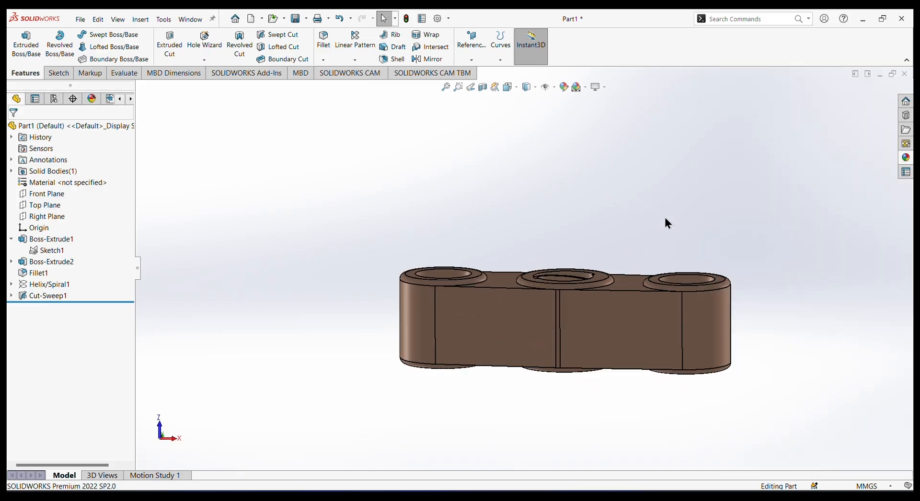
{"action": "middle_click_drag", "start_coordinate": [665, 222], "coordinate": [726, 254]}
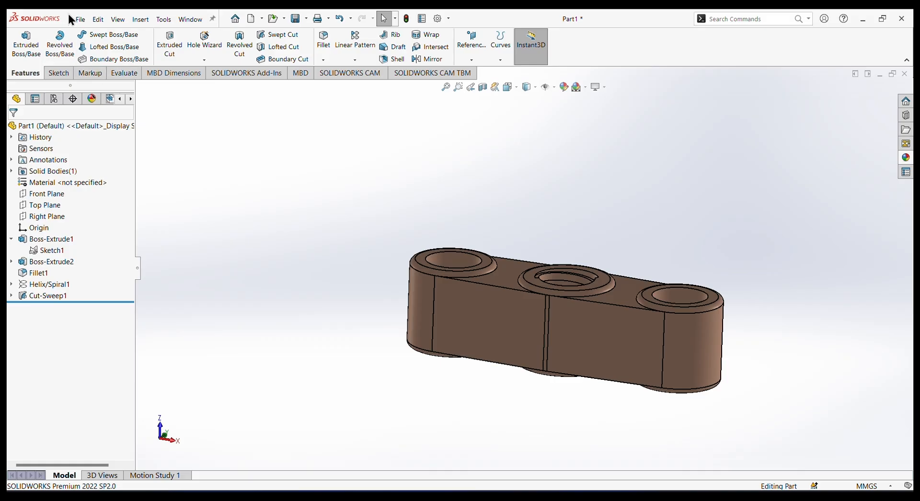
Open Save As for the bronze part in the Documents folder and replace the default file name.
{"action": "left_click", "coordinate": [79, 21]}
{"action": "left_click", "coordinate": [102, 142]}
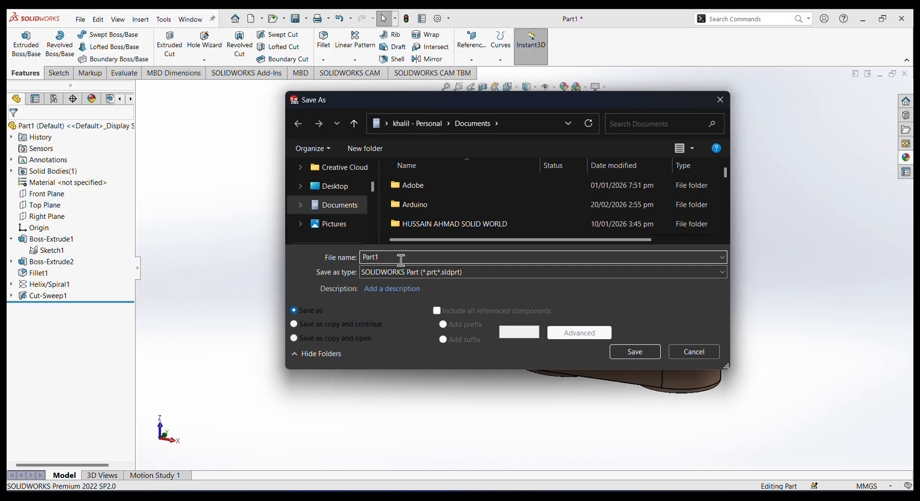
{"action": "key", "text": "BackSpace"}
{"action": "key", "text": "BackSpace"}
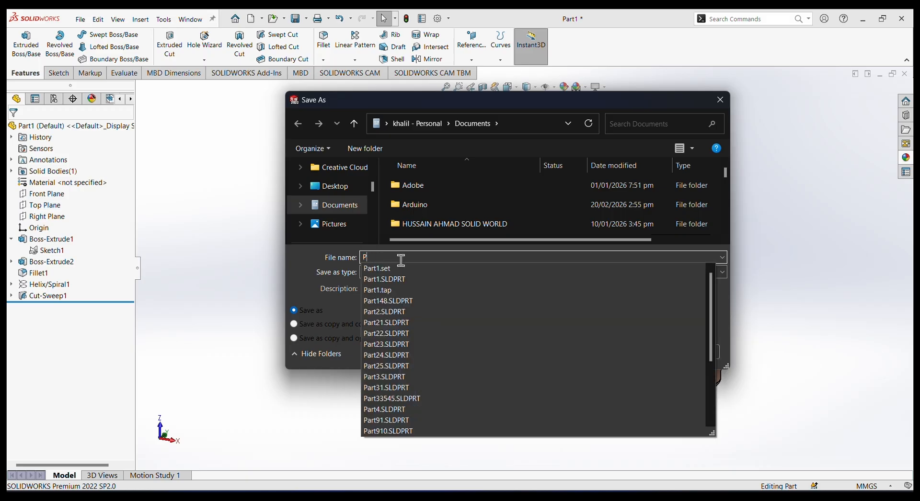
{"action": "key", "text": "BackSpace"}
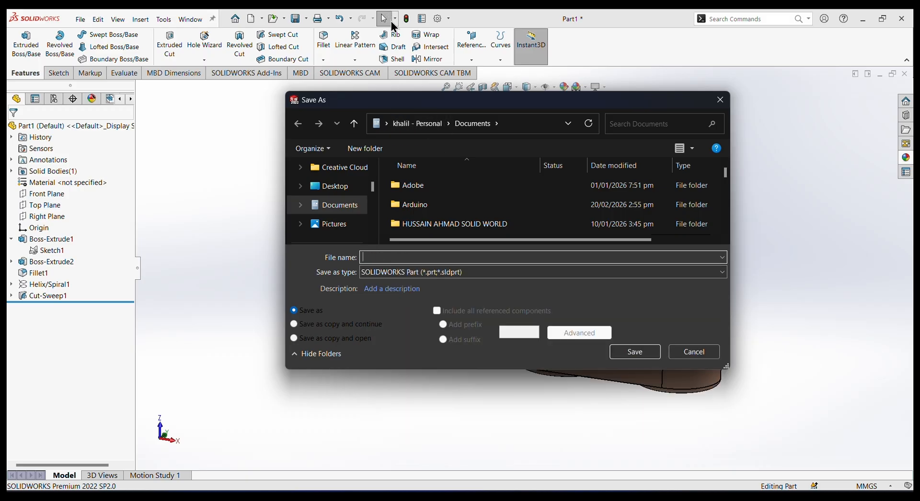
{"action": "left_click", "coordinate": [393, 25]}
{"action": "left_click", "coordinate": [441, 258]}
{"action": "type", "text": "c"}
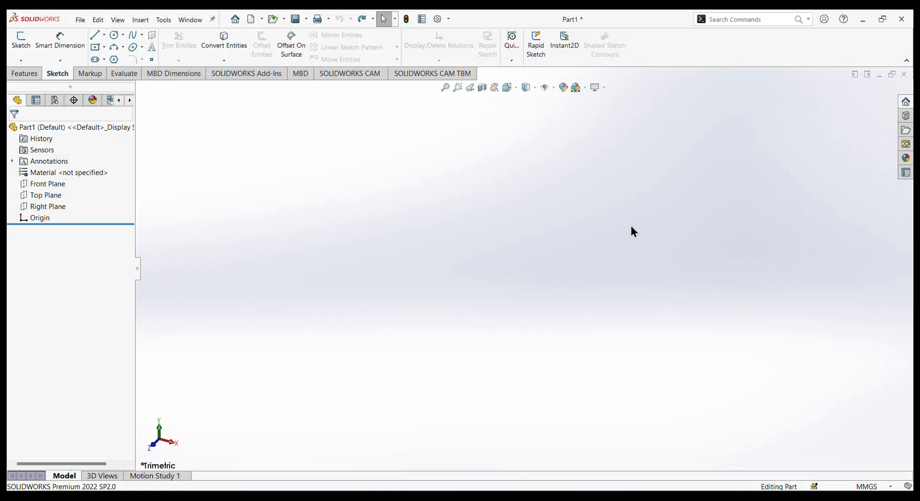
Start a sketch on the Front Plane of the empty part and draw a horizontal infinite-length construction line through the origin.
{"action": "left_click", "coordinate": [44, 184]}
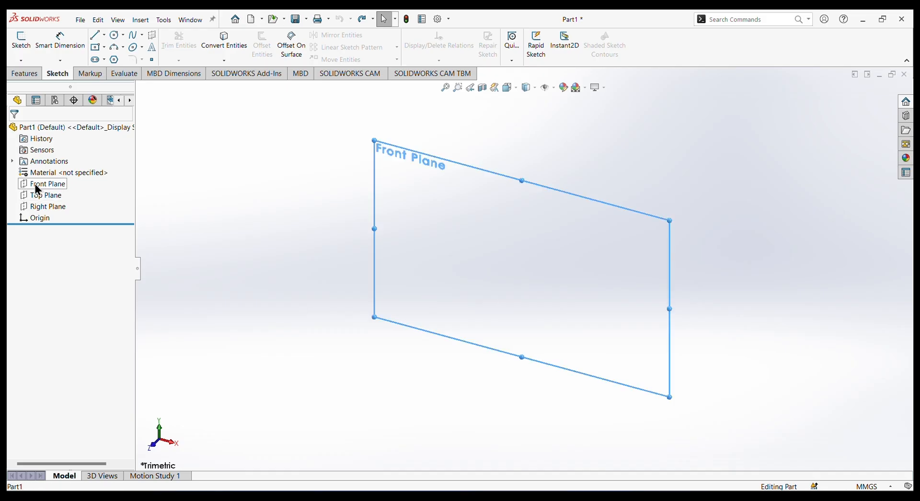
{"action": "left_click", "coordinate": [45, 171]}
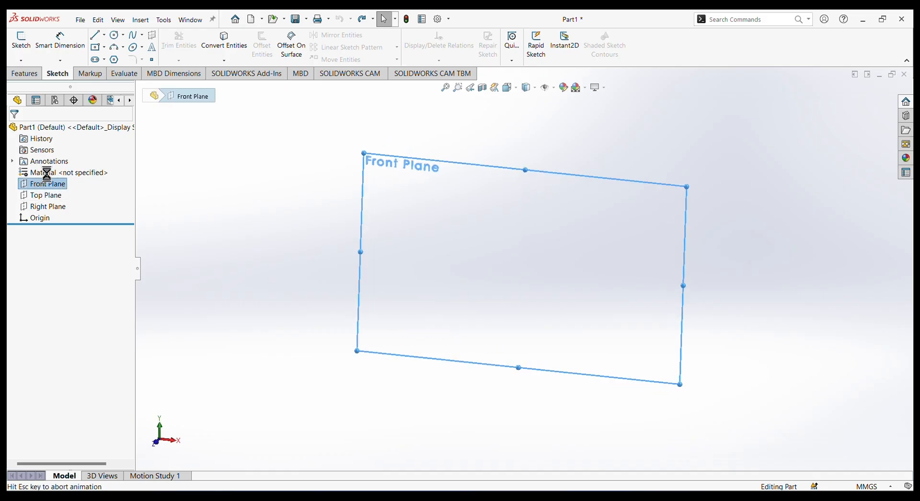
{"action": "left_click", "coordinate": [104, 35]}
{"action": "left_click", "coordinate": [108, 58]}
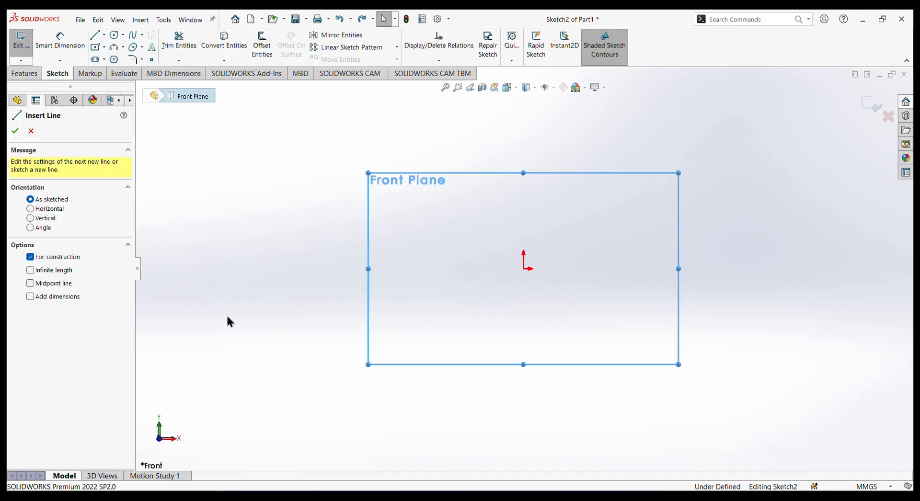
{"action": "left_click", "coordinate": [42, 211]}
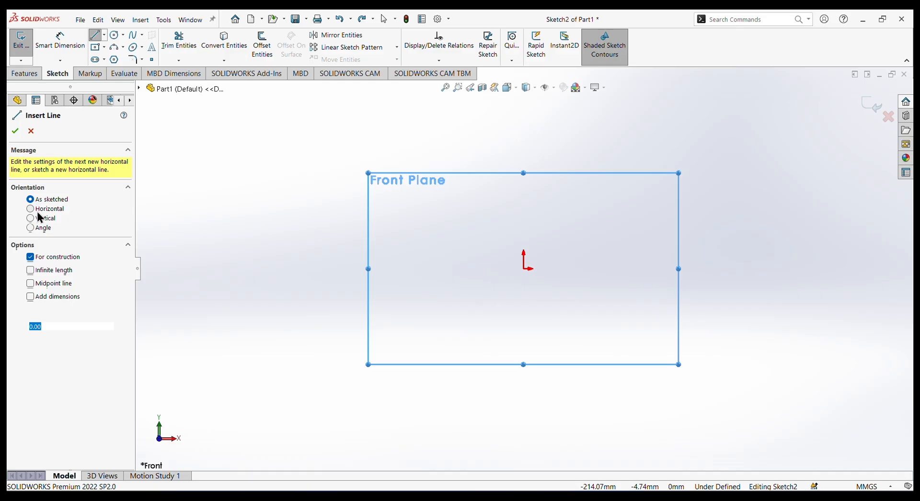
{"action": "left_click", "coordinate": [38, 277]}
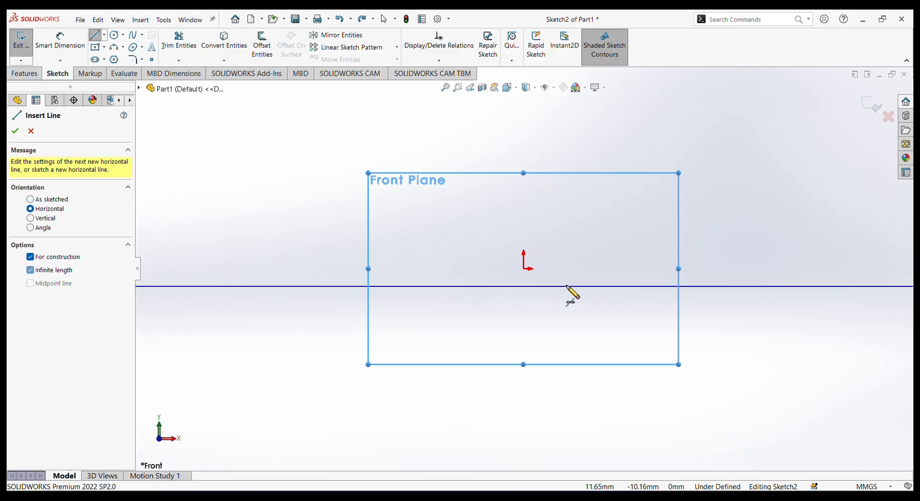
{"action": "left_click", "coordinate": [524, 269]}
{"action": "right_click", "coordinate": [581, 177]}
{"action": "left_click", "coordinate": [596, 174]}
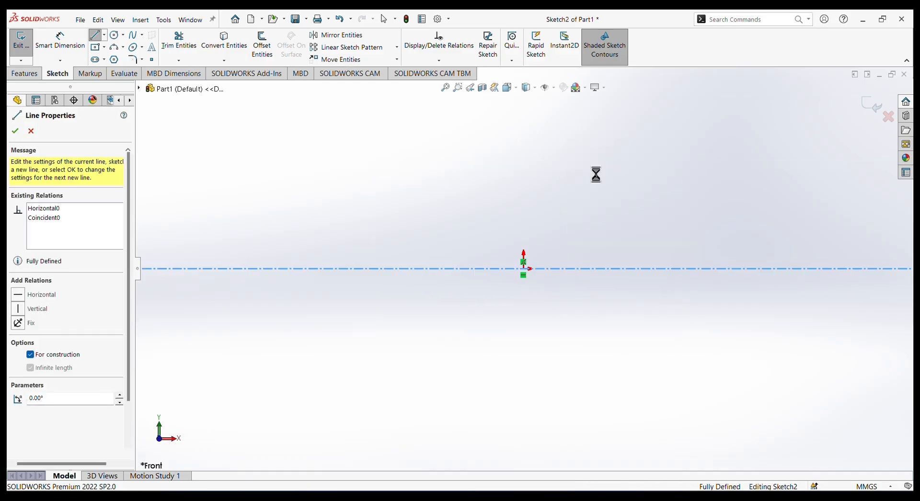
Draw a stepped line profile above the centreline, starting with a horizontal line about 145 mm long and stepping down to end on the centreline.
{"action": "left_click", "coordinate": [102, 38]}
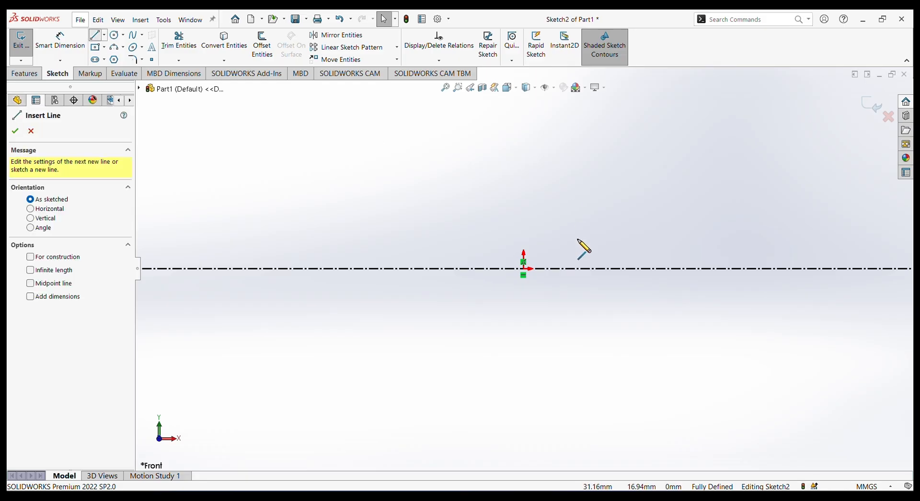
{"action": "left_click", "coordinate": [559, 219]}
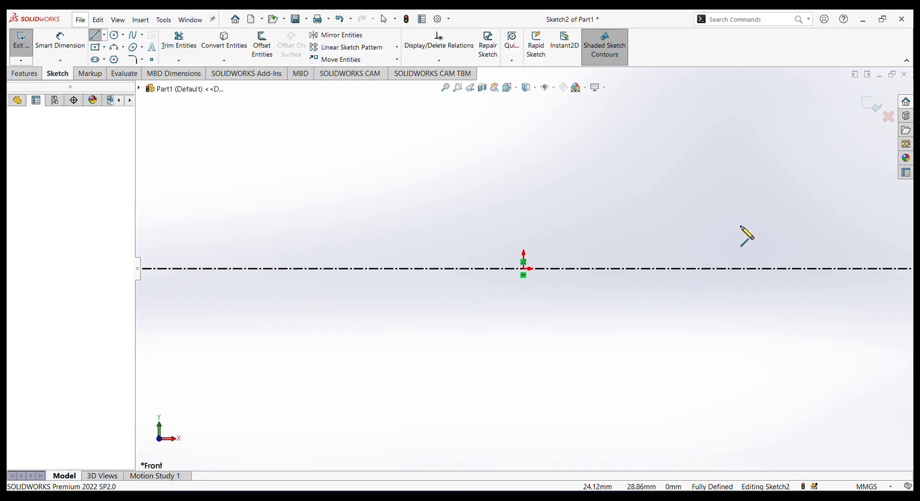
{"action": "left_click", "coordinate": [811, 219]}
{"action": "left_click", "coordinate": [812, 232]}
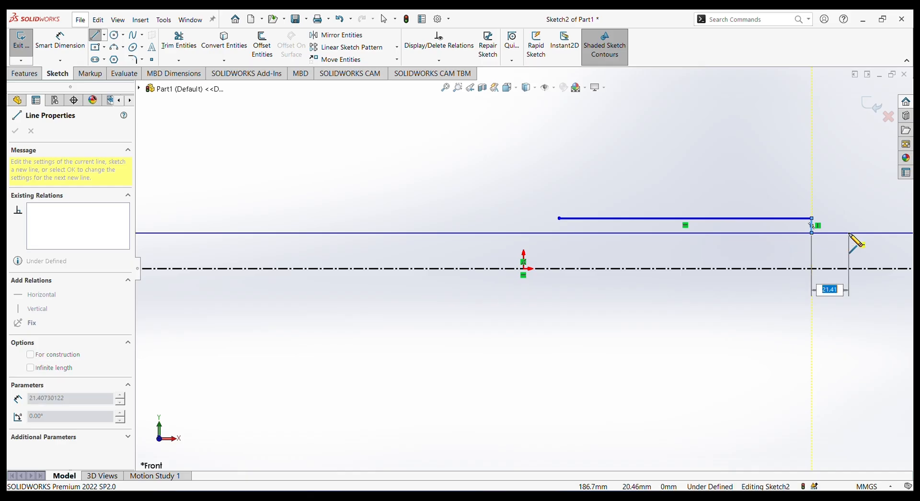
{"action": "left_click", "coordinate": [857, 232]}
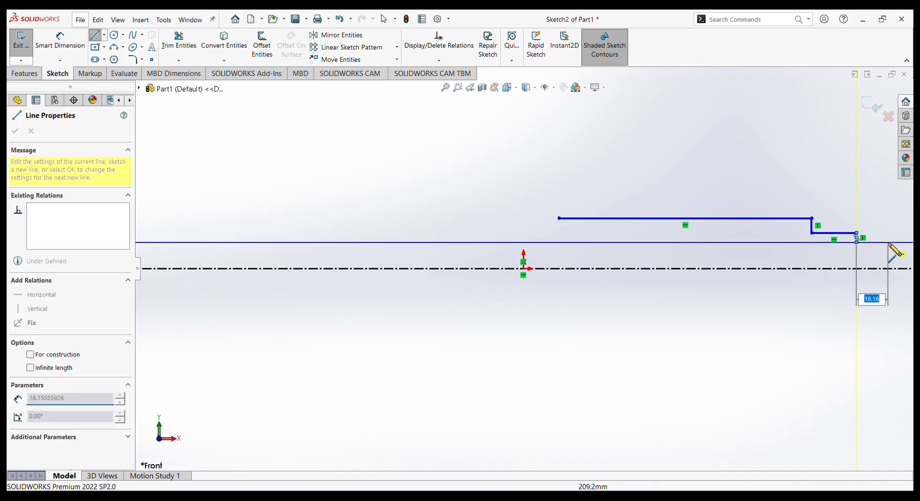
{"action": "left_click", "coordinate": [888, 242]}
{"action": "left_click", "coordinate": [887, 268]}
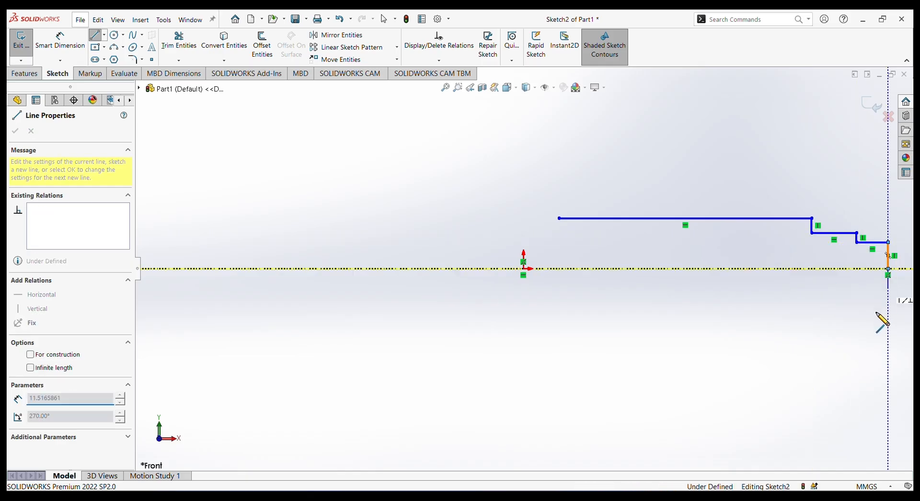
{"action": "right_click", "coordinate": [881, 313]}
{"action": "left_click", "coordinate": [838, 323]}
Draw a circle about 89 mm in diameter centred on the centreline, overlapping the open end of the stepped profile.
{"action": "scroll", "coordinate": [818, 214], "scroll_direction": "down", "scroll_amount": 2}
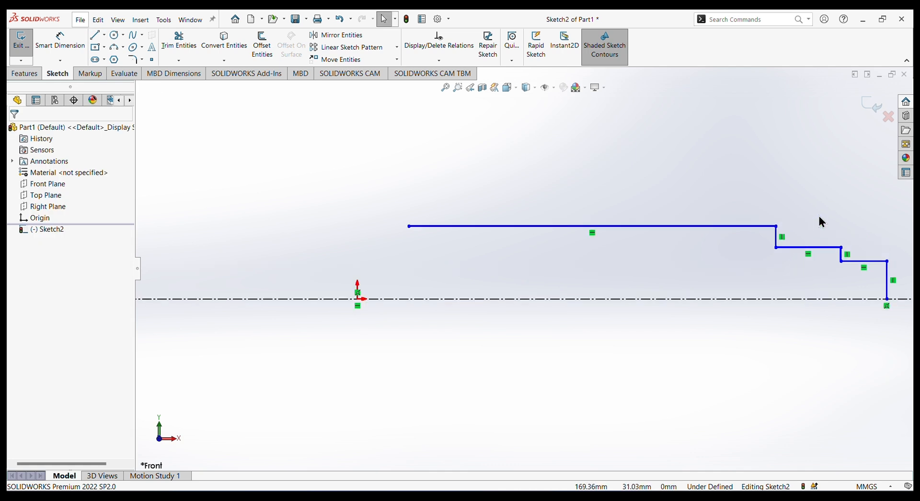
{"action": "scroll", "coordinate": [677, 239], "scroll_direction": "up", "scroll_amount": 2}
{"action": "scroll", "coordinate": [522, 270], "scroll_direction": "up", "scroll_amount": 1}
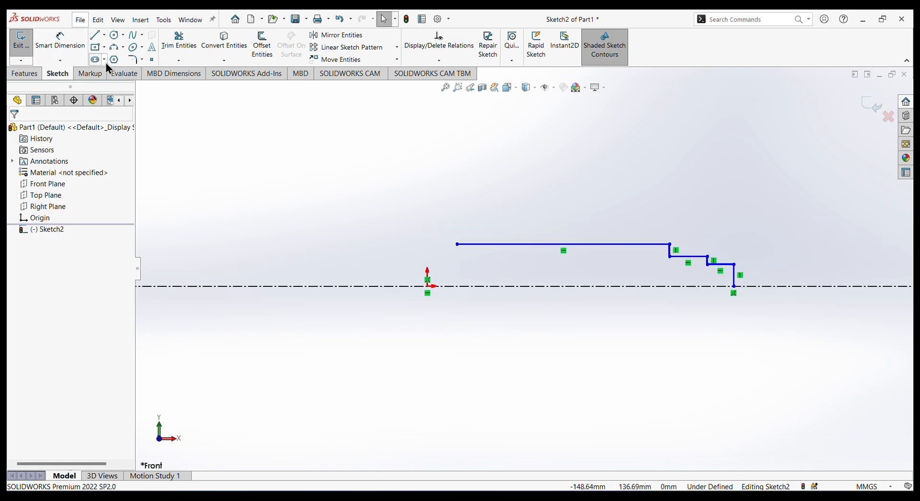
{"action": "left_click", "coordinate": [114, 35]}
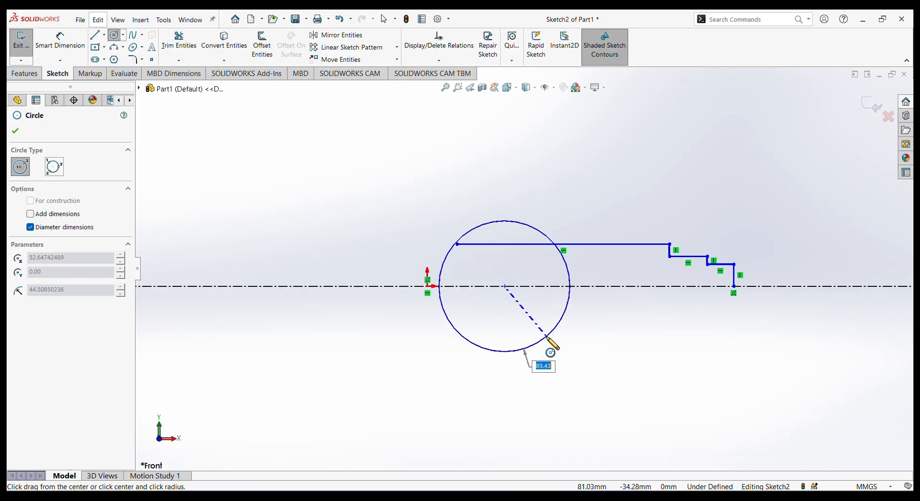
{"action": "left_click", "coordinate": [539, 342]}
{"action": "right_click", "coordinate": [499, 135]}
{"action": "left_click", "coordinate": [525, 136]}
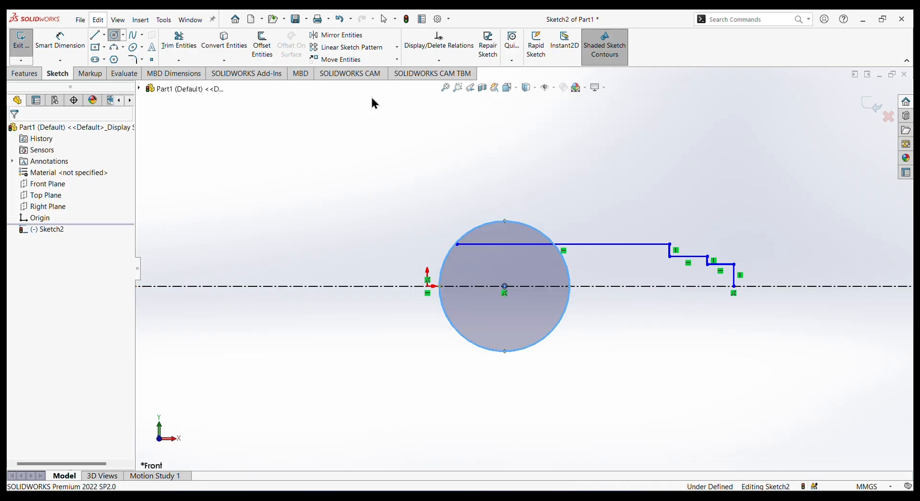
Dimension the circle's diameter to 44 mm.
{"action": "left_click", "coordinate": [58, 38]}
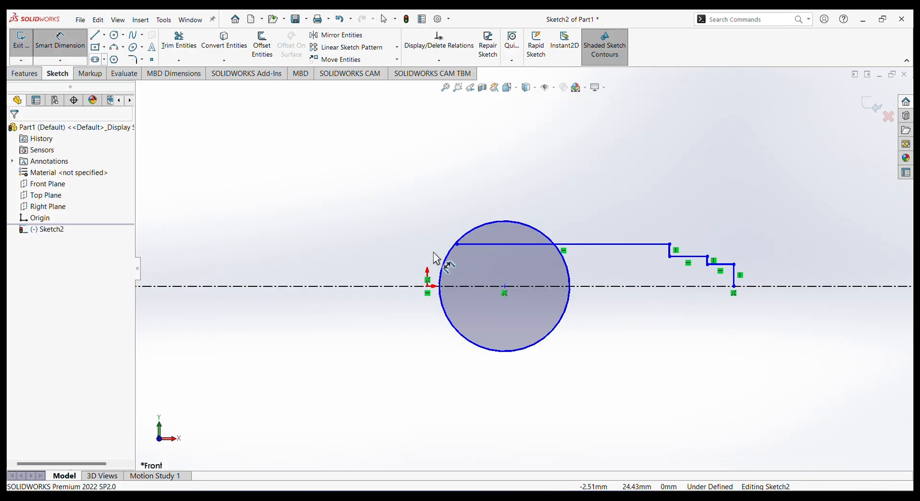
{"action": "left_click", "coordinate": [474, 198]}
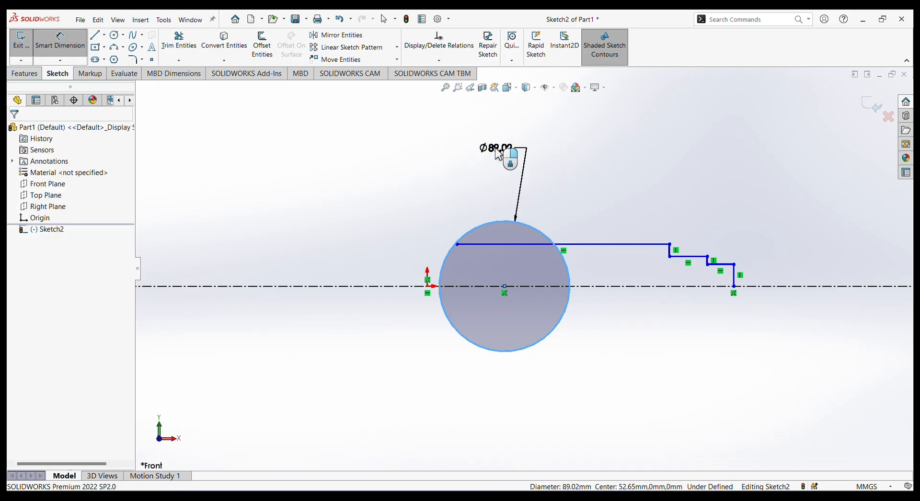
{"action": "left_click", "coordinate": [498, 152]}
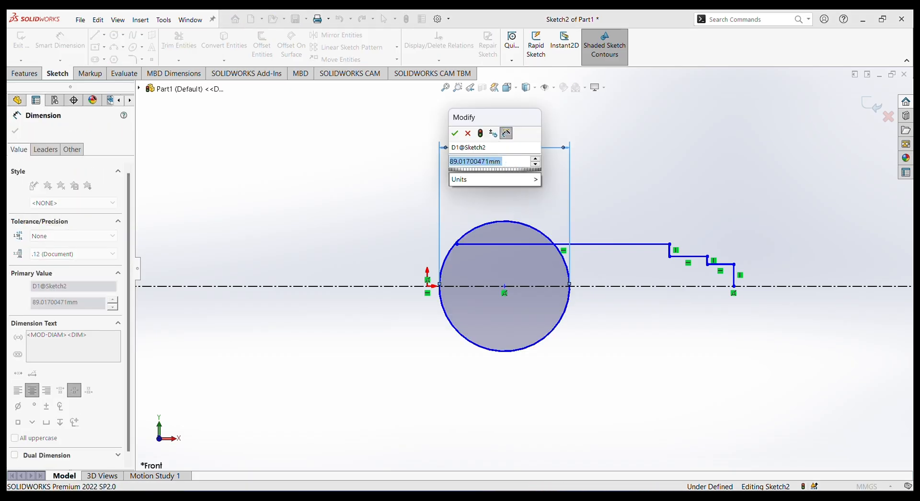
{"action": "type", "text": "44"}
{"action": "key", "text": "Return"}
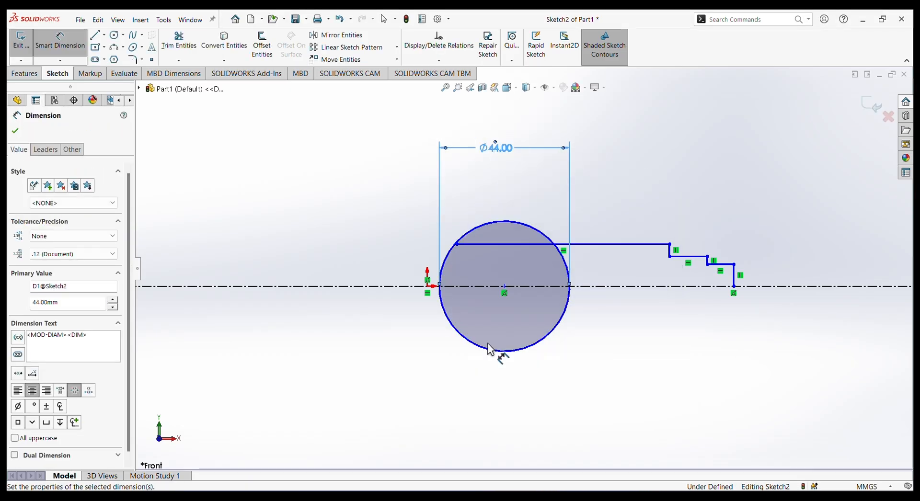
Dimension the horizontal distance from the origin to the circle's centre as 22 mm.
{"action": "left_click", "coordinate": [504, 286]}
{"action": "left_click", "coordinate": [427, 288]}
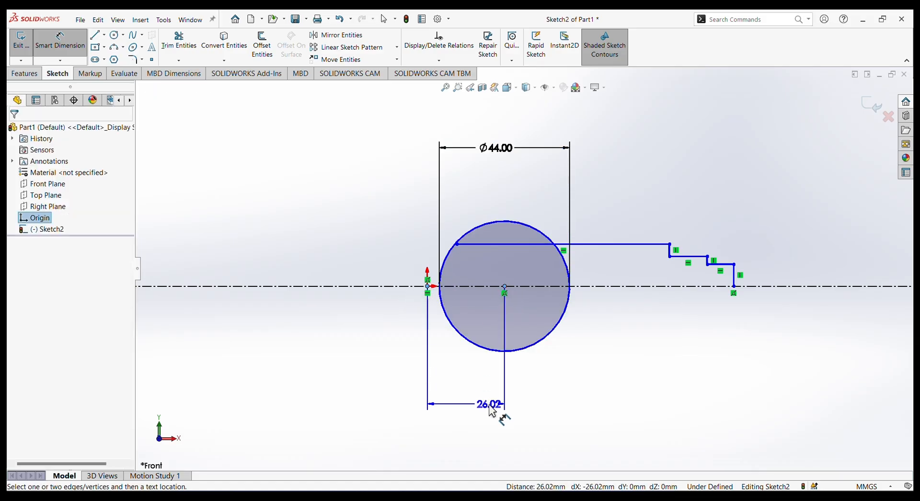
{"action": "left_click", "coordinate": [489, 405]}
{"action": "type", "text": "22"}
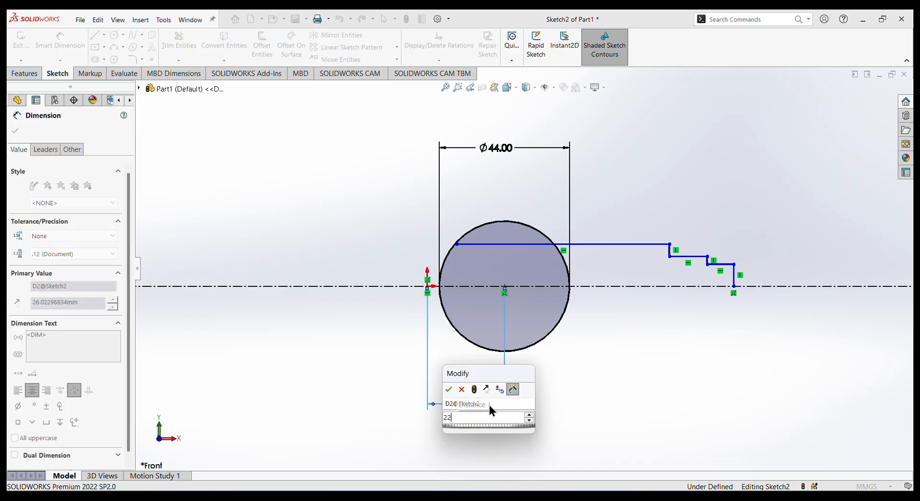
{"action": "key", "text": "Return"}
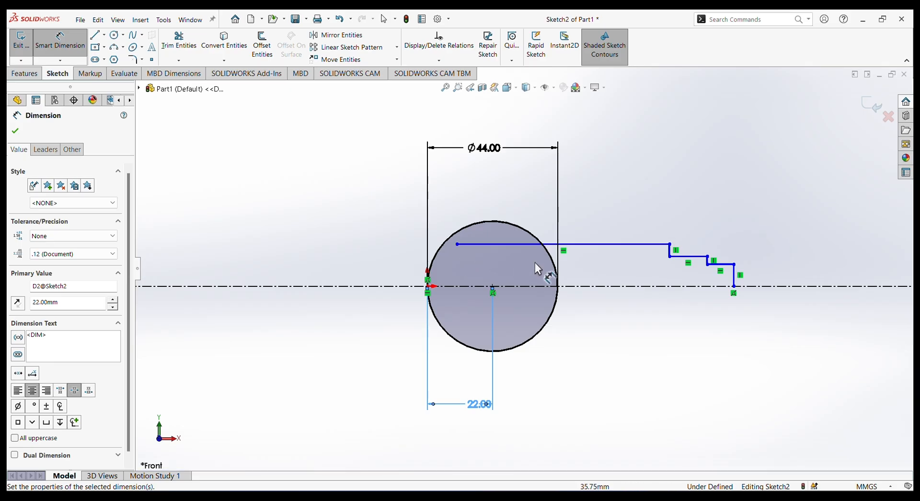
Dimension the long horizontal profile line 14 mm above the centreline.
{"action": "left_click", "coordinate": [607, 244]}
{"action": "left_click", "coordinate": [607, 287]}
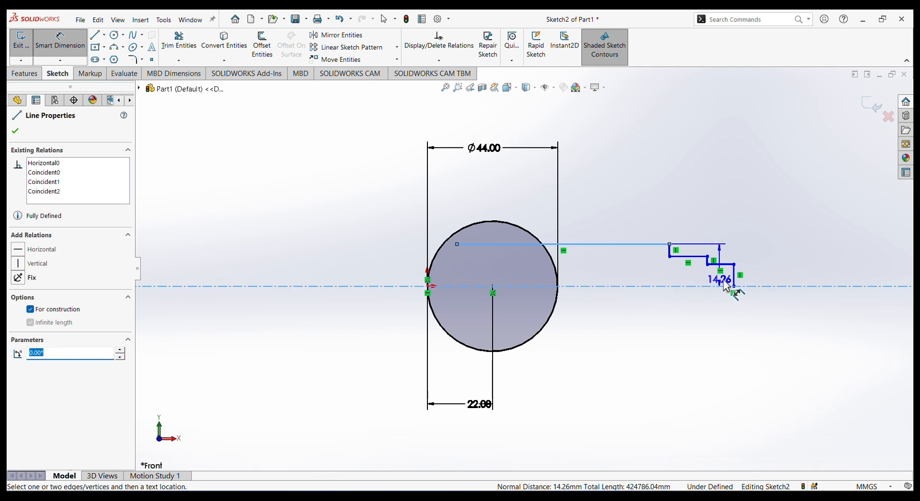
{"action": "left_click", "coordinate": [855, 273]}
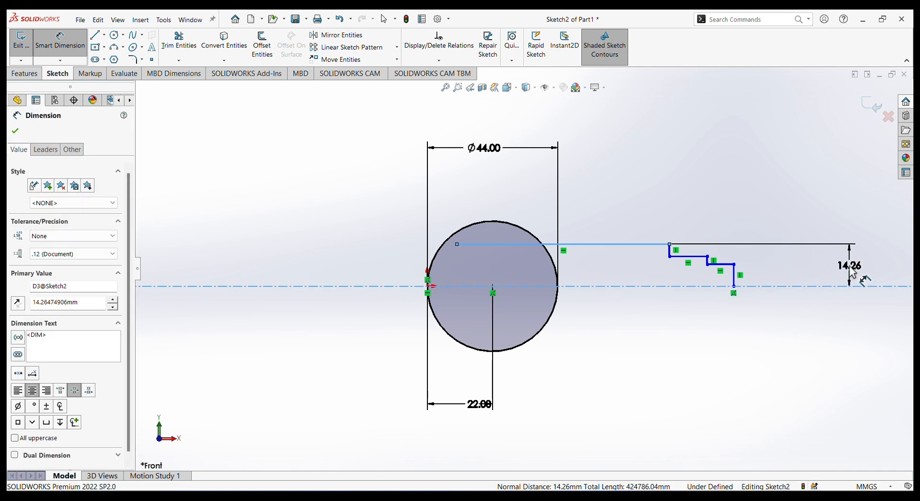
{"action": "type", "text": "14"}
{"action": "key", "text": "Return"}
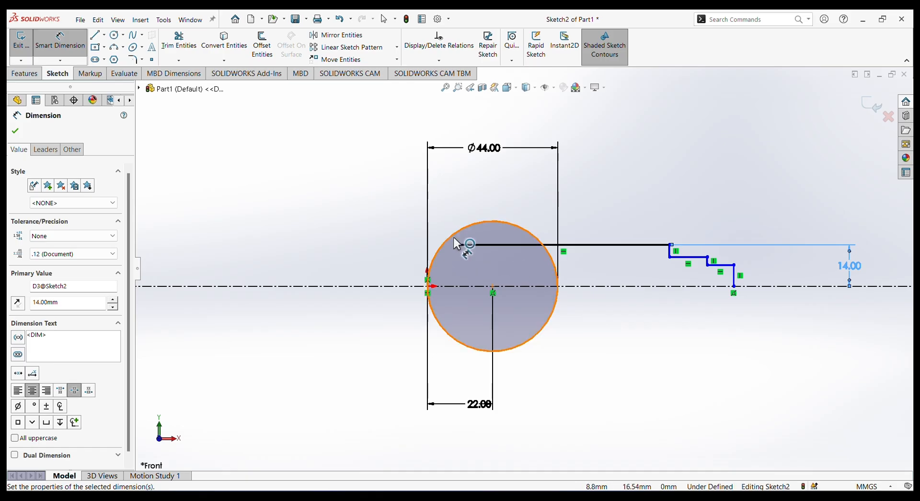
Make the long horizontal line's free endpoint near the origin coincident with the circle.
{"action": "key", "text": "Escape"}
{"action": "left_click", "coordinate": [456, 244]}
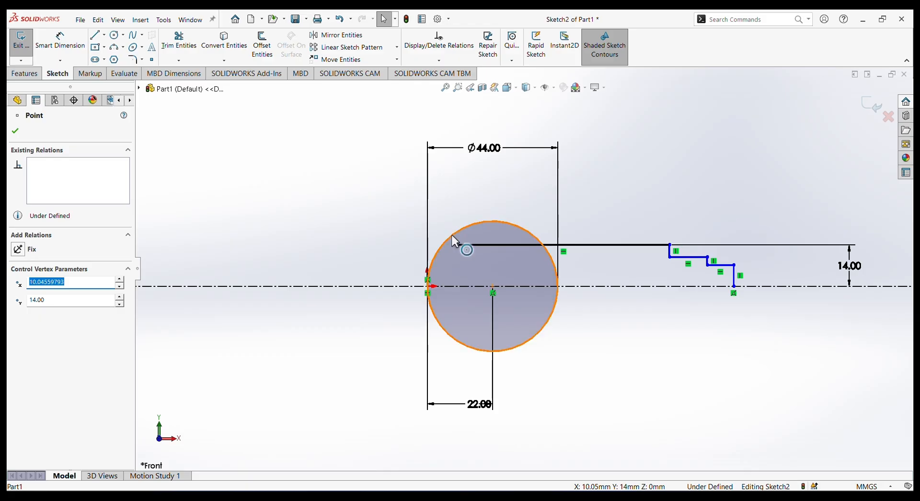
{"action": "left_click", "coordinate": [454, 239]}
{"action": "left_click", "coordinate": [457, 244], "text": "ctrl"}
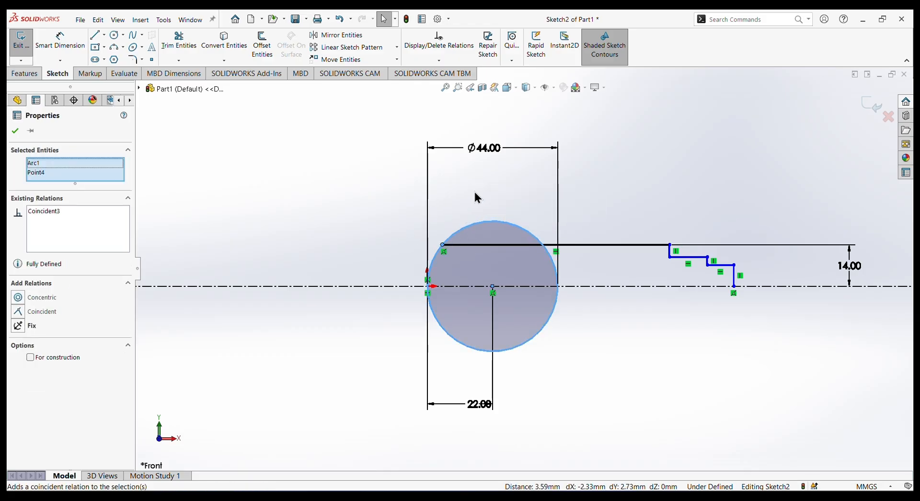
{"action": "left_click", "coordinate": [477, 196]}
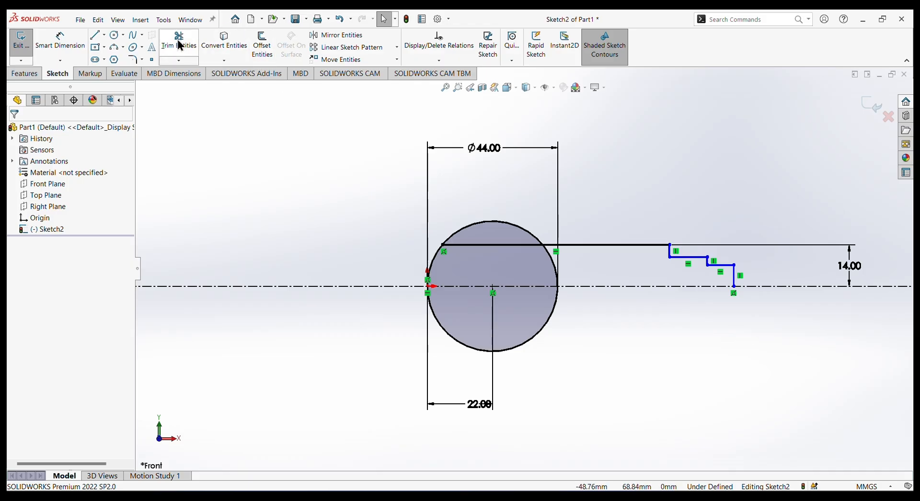
Trim the circle to the closest intersections, keeping only the short arc between the origin and the long line's start.
{"action": "left_click", "coordinate": [180, 45]}
{"action": "left_click", "coordinate": [509, 223]}
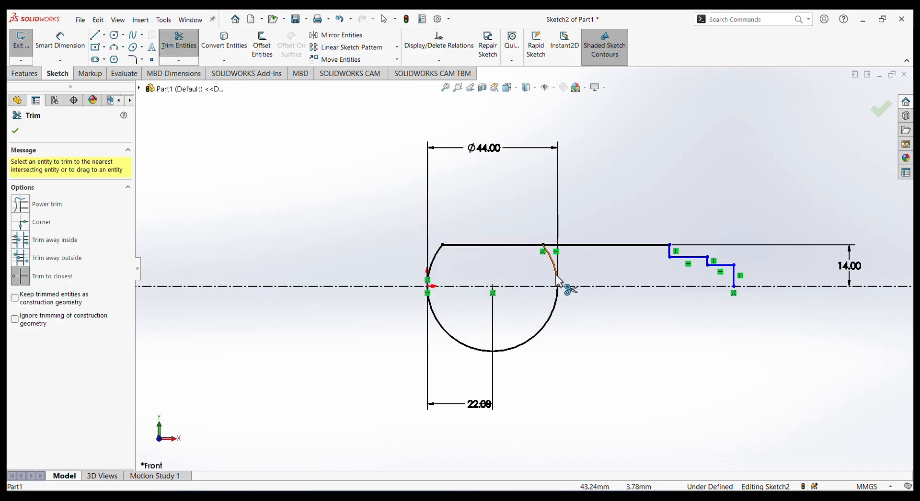
{"action": "left_click", "coordinate": [437, 322]}
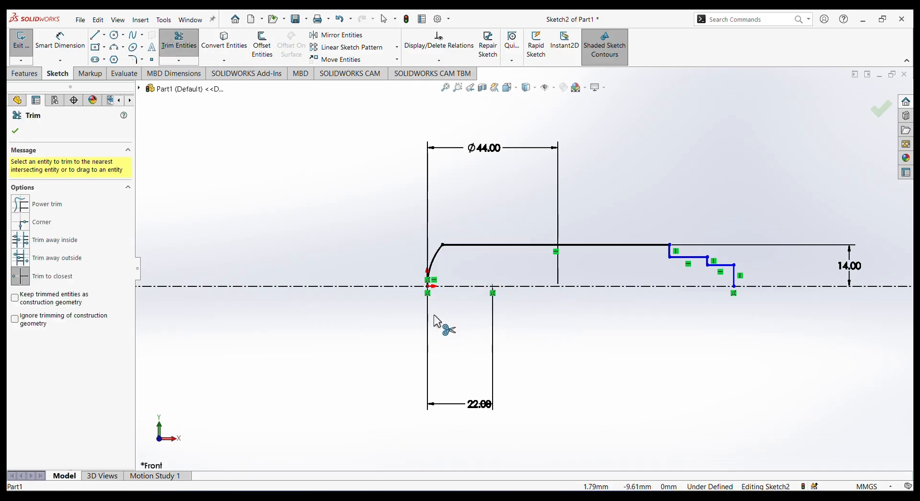
{"action": "right_click", "coordinate": [351, 183]}
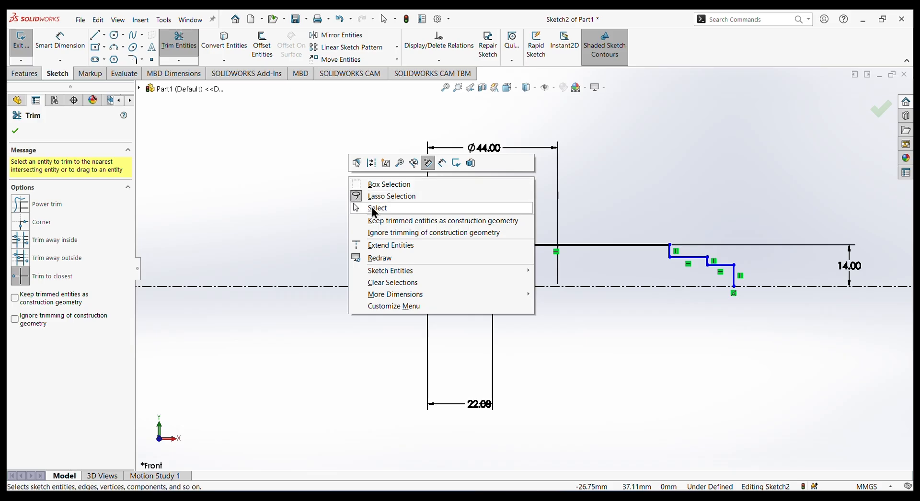
{"action": "left_click", "coordinate": [376, 207]}
Dimension the long horizontal line's length to 155 mm.
{"action": "left_click", "coordinate": [60, 42]}
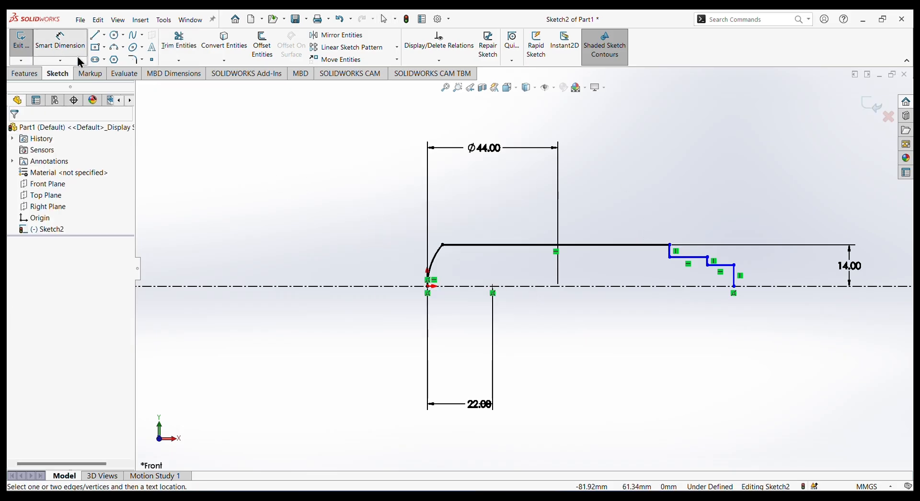
{"action": "left_click", "coordinate": [626, 245]}
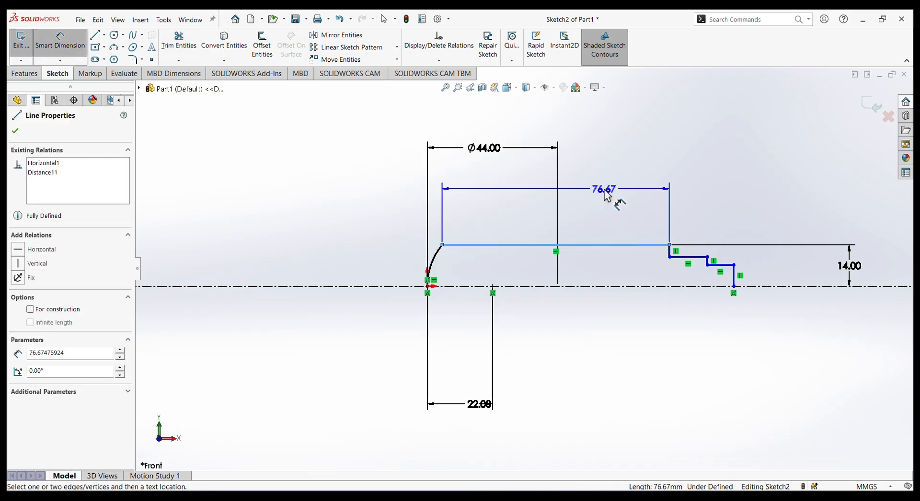
{"action": "left_click", "coordinate": [607, 196]}
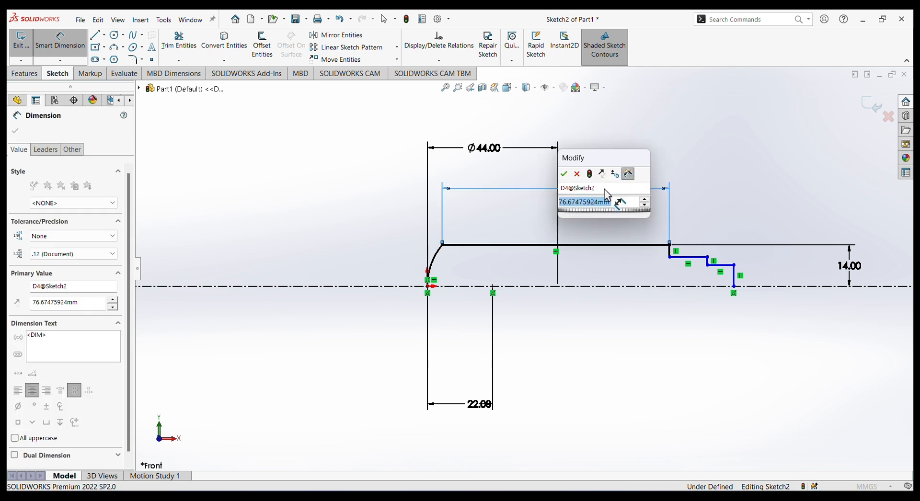
{"action": "type", "text": "155"}
{"action": "key", "text": "Return"}
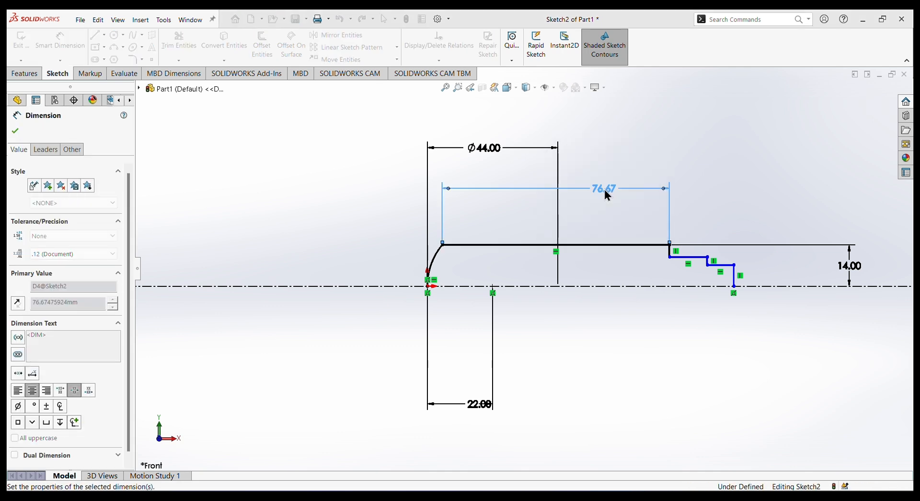
{"action": "key", "text": "f"}
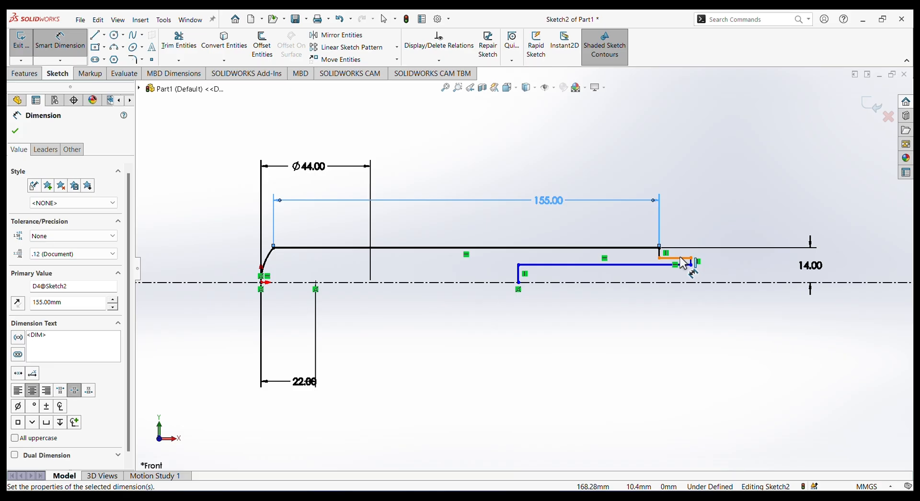
Dimension the short horizontal line of the first step-down 10 mm above the centreline.
{"action": "left_click", "coordinate": [687, 283]}
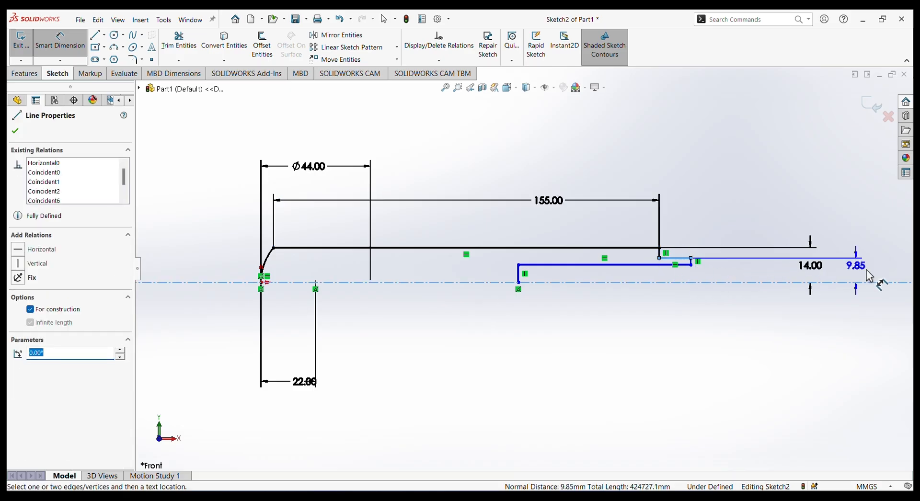
{"action": "left_click", "coordinate": [892, 277]}
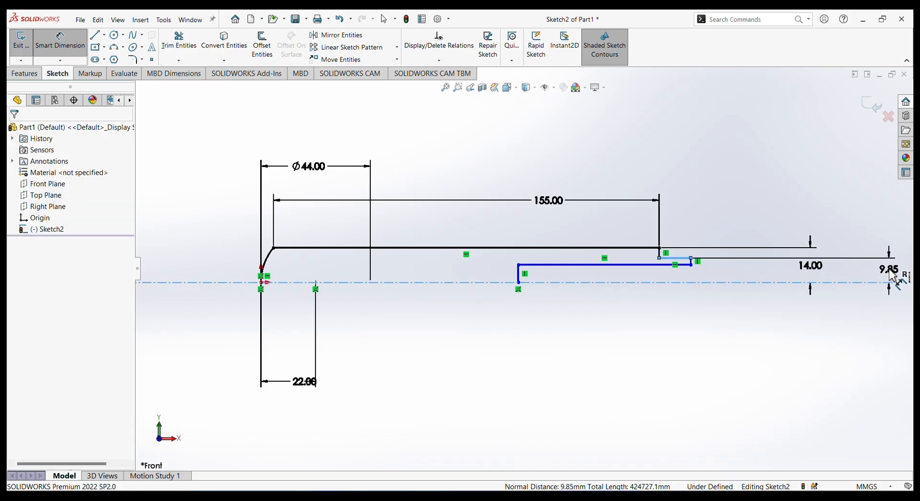
{"action": "type", "text": "10"}
{"action": "key", "text": "Return"}
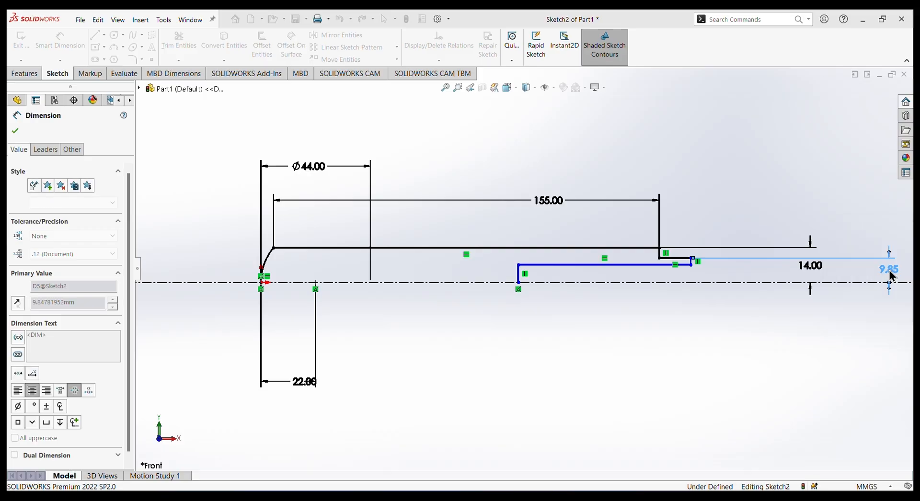
{"action": "right_click", "coordinate": [578, 139]}
{"action": "left_click", "coordinate": [605, 167]}
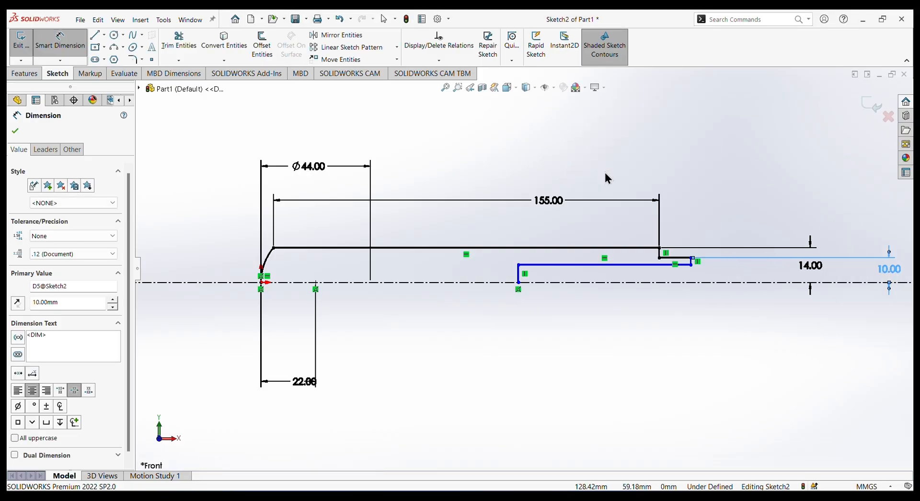
Delete the folded-back horizontal line of the last step and the vertical line joining it to the centreline.
{"action": "left_click", "coordinate": [600, 264]}
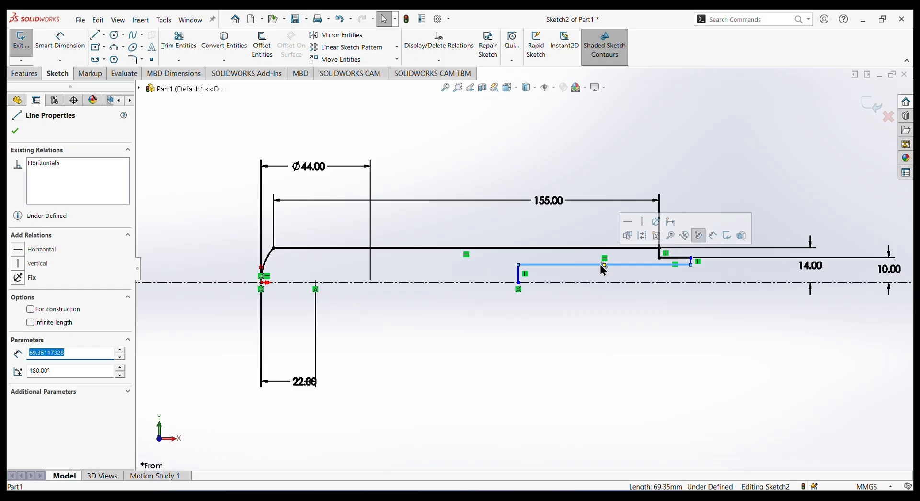
{"action": "key", "text": "Delete"}
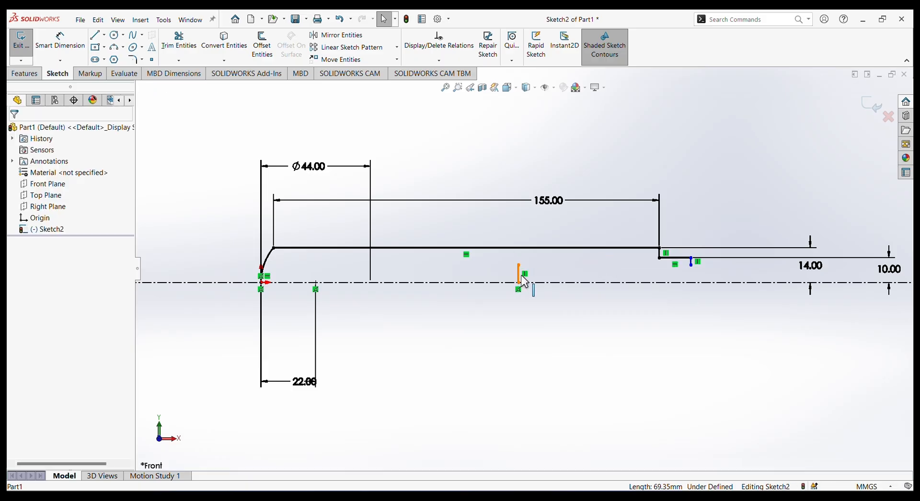
{"action": "left_click", "coordinate": [522, 281]}
{"action": "key", "text": "Delete"}
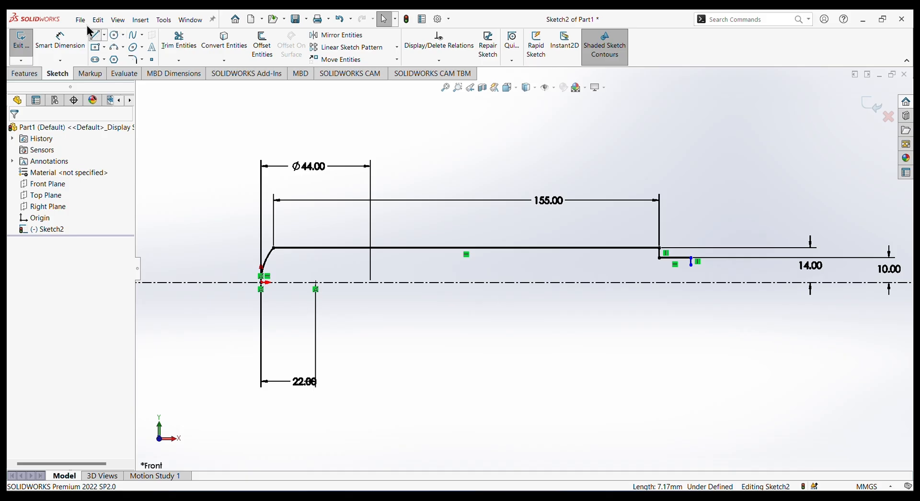
Draw a horizontal line about 37 mm long outward from the open step end, followed by a vertical line down to the centreline.
{"action": "key", "text": "l"}
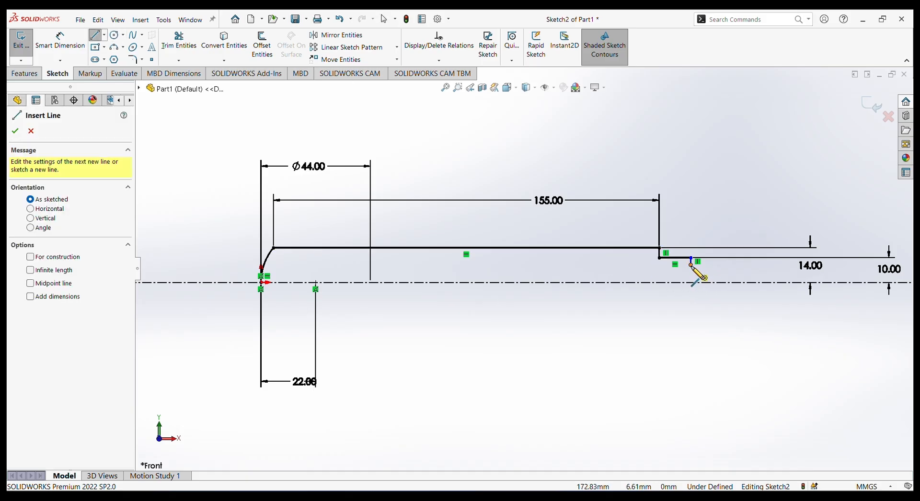
{"action": "left_click", "coordinate": [691, 262]}
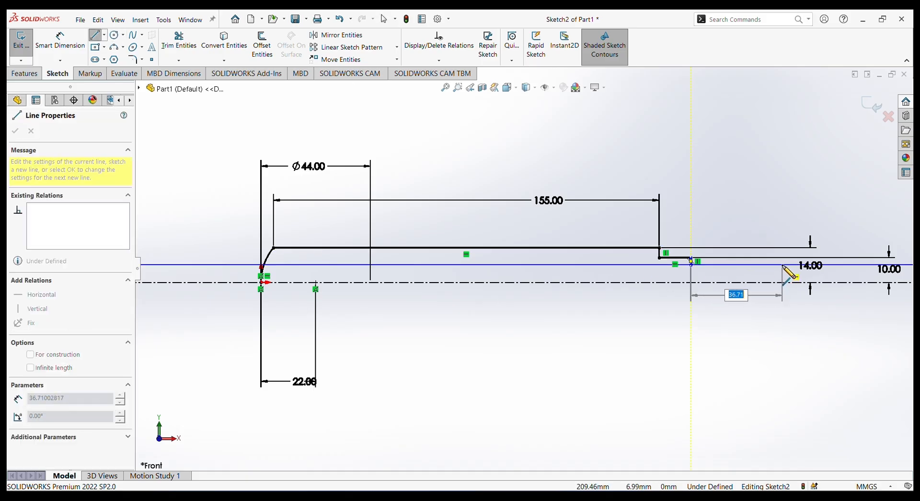
{"action": "left_click", "coordinate": [782, 265]}
{"action": "left_click", "coordinate": [782, 283]}
{"action": "right_click", "coordinate": [798, 314]}
{"action": "left_click", "coordinate": [811, 321]}
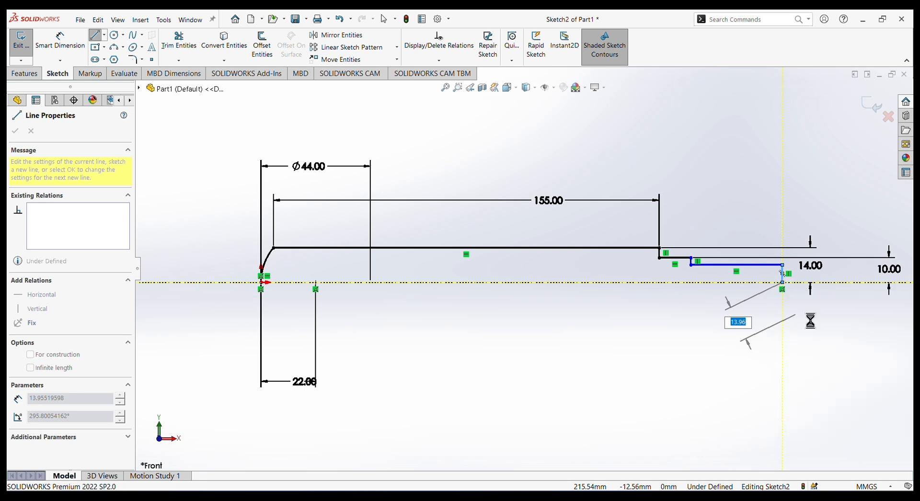
Dimension the last step's horizontal line 8 mm above the centreline.
{"action": "left_click", "coordinate": [58, 39]}
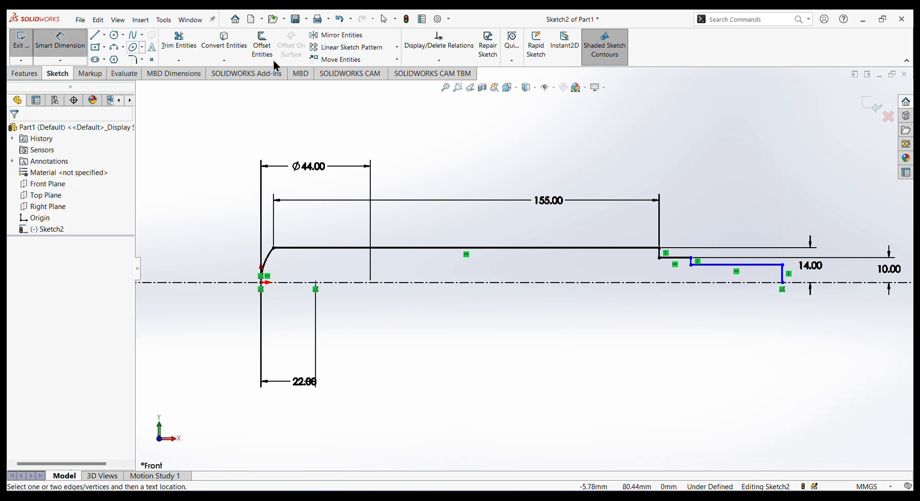
{"action": "left_click", "coordinate": [759, 267]}
{"action": "left_click", "coordinate": [772, 283]}
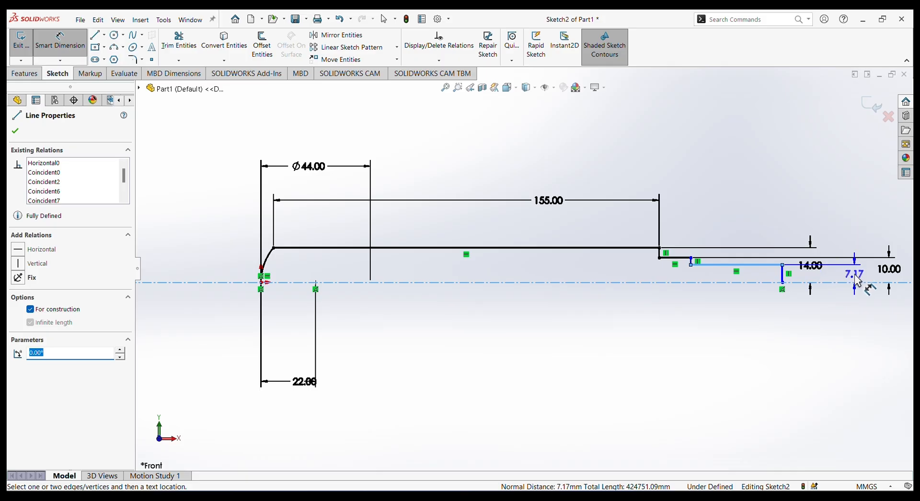
{"action": "left_click", "coordinate": [861, 277]}
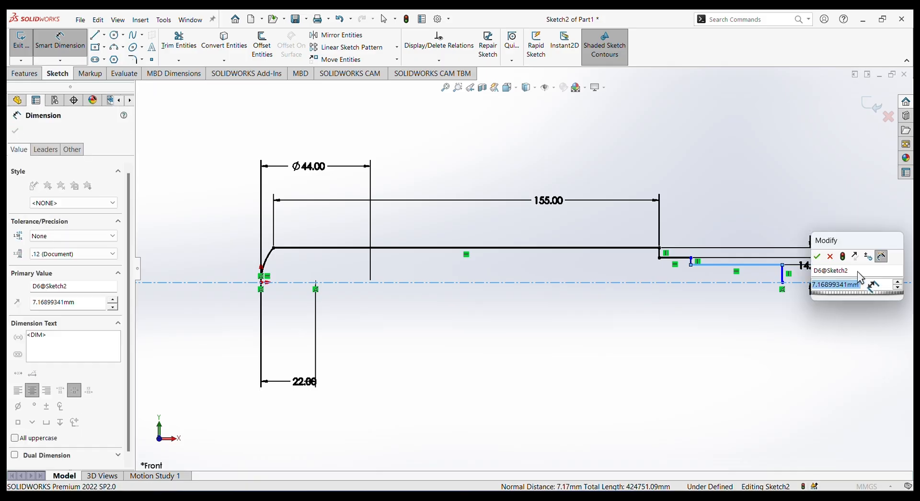
{"action": "key", "text": "Return"}
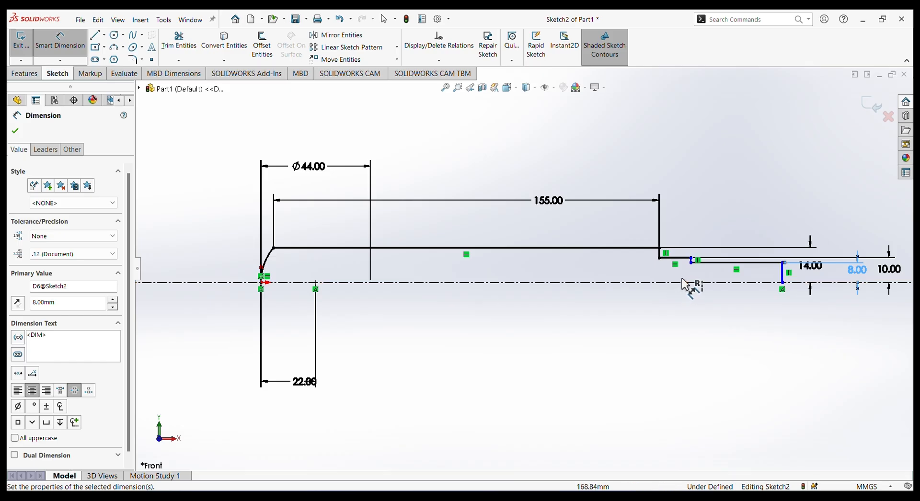
Dimension the last step's horizontal line to a length of 30 mm.
{"action": "left_click", "coordinate": [676, 255]}
{"action": "left_click", "coordinate": [737, 262]}
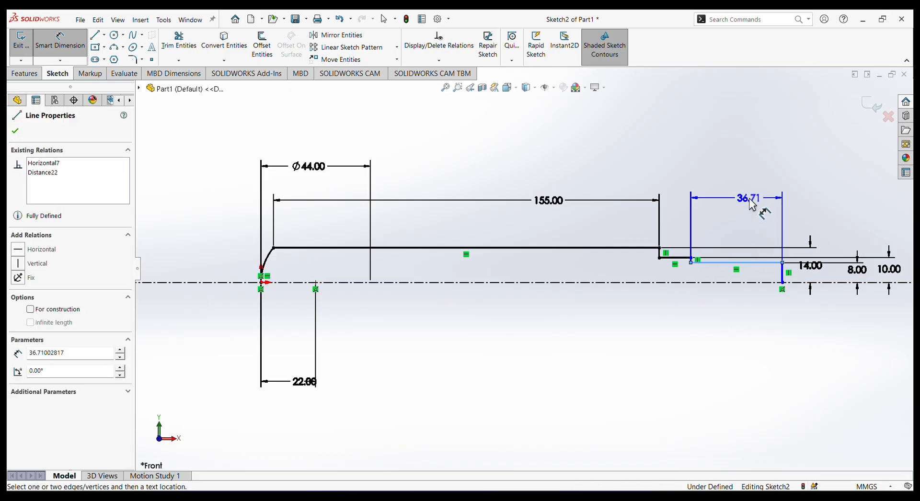
{"action": "left_click", "coordinate": [752, 204]}
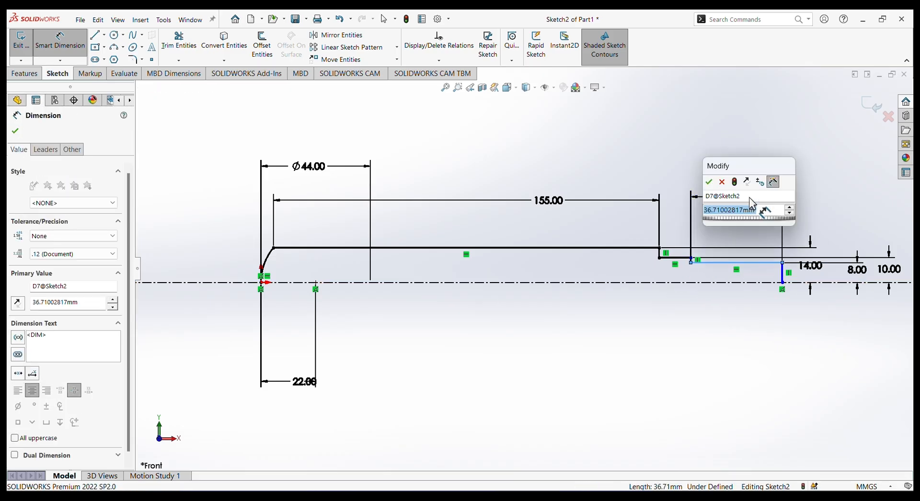
{"action": "type", "text": "40"}
{"action": "key", "text": "Return"}
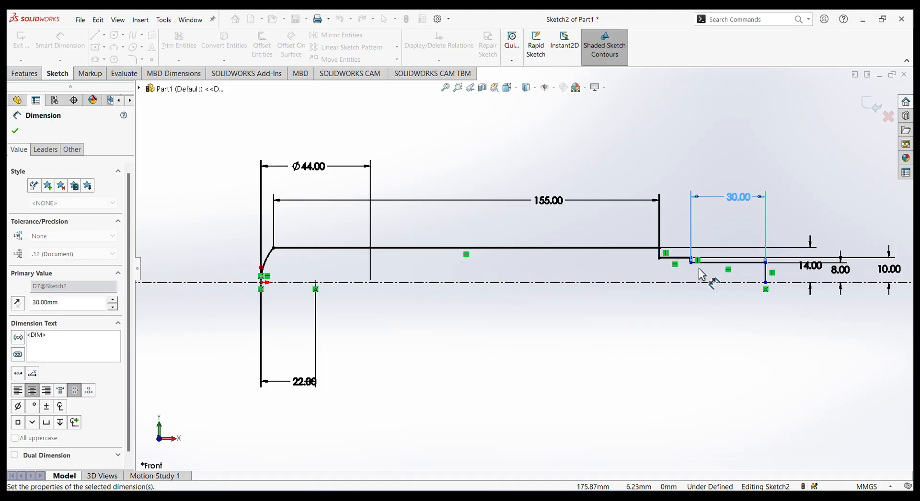
Dimension the middle step's horizontal line to a length of 25 mm.
{"action": "left_click", "coordinate": [671, 257]}
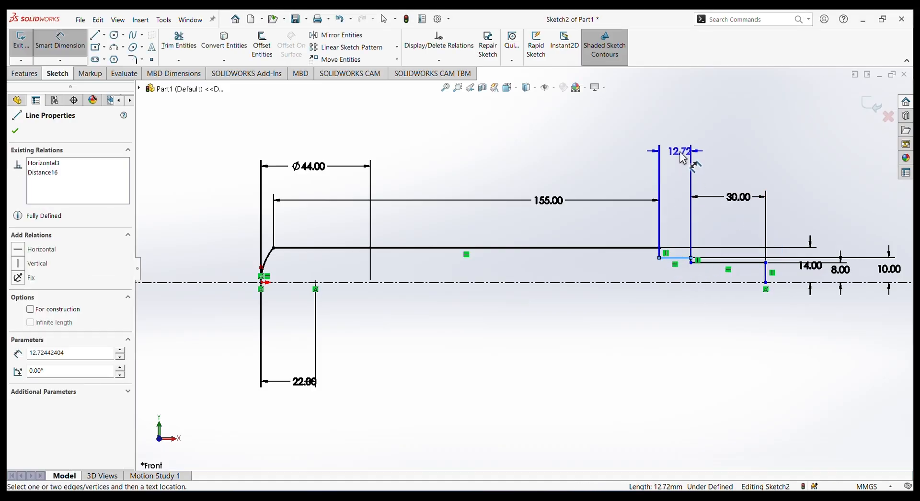
{"action": "left_click", "coordinate": [682, 158]}
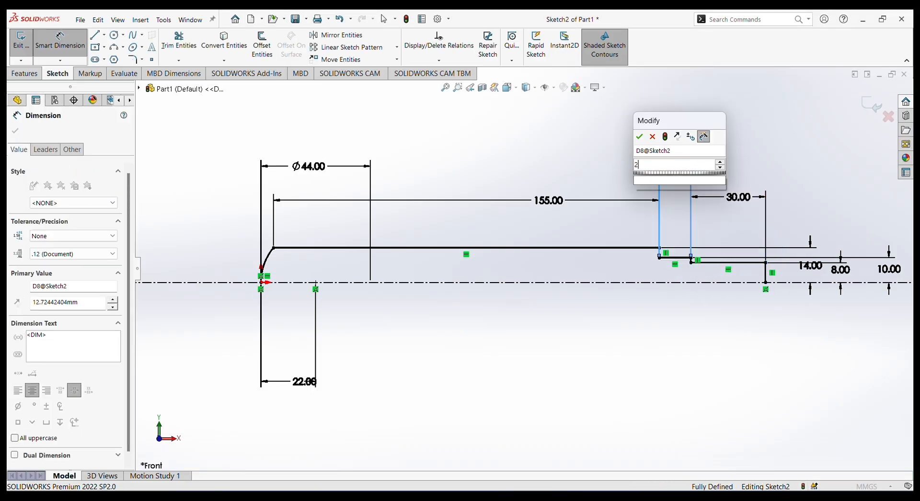
{"action": "key", "text": "Return"}
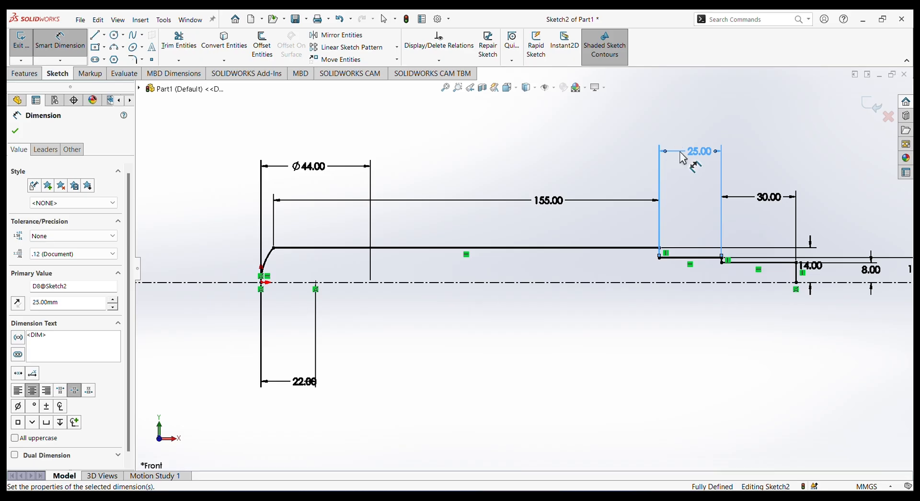
{"action": "scroll", "coordinate": [782, 245], "scroll_direction": "up", "scroll_amount": 1}
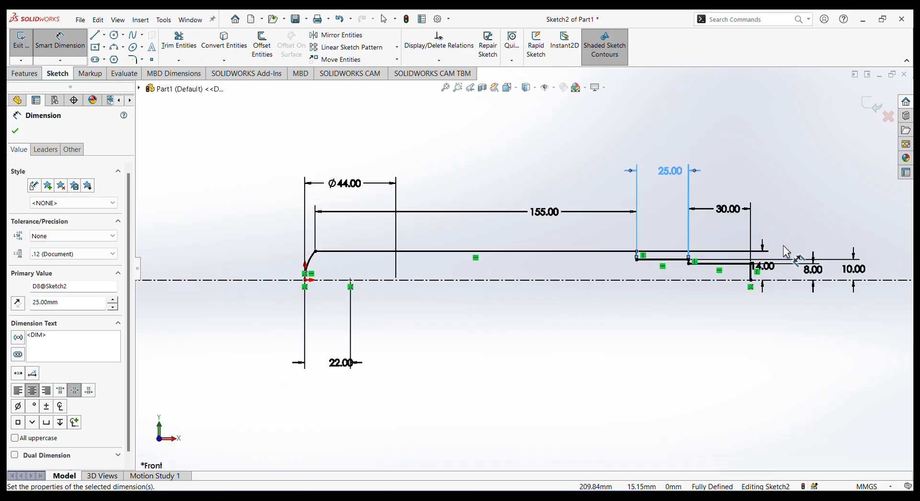
{"action": "scroll", "coordinate": [787, 246], "scroll_direction": "down", "scroll_amount": 1}
{"action": "scroll", "coordinate": [642, 263], "scroll_direction": "up", "scroll_amount": 1}
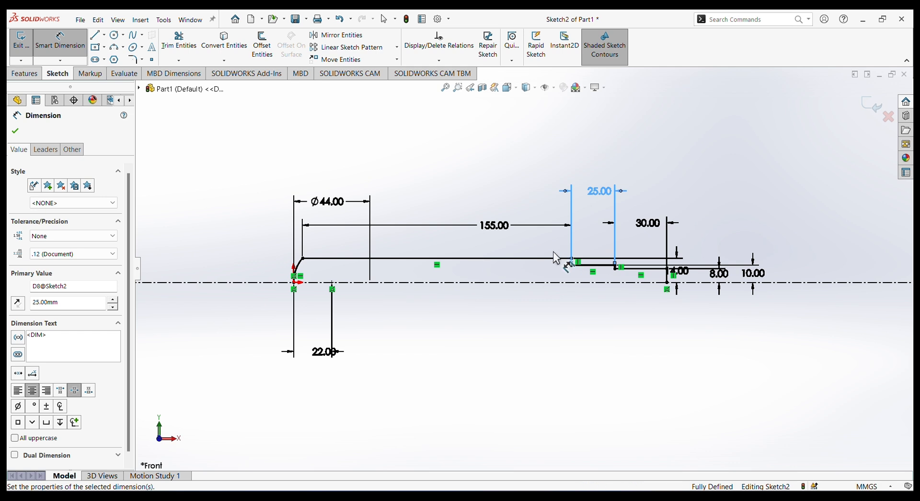
{"action": "scroll", "coordinate": [666, 276], "scroll_direction": "down", "scroll_amount": 2}
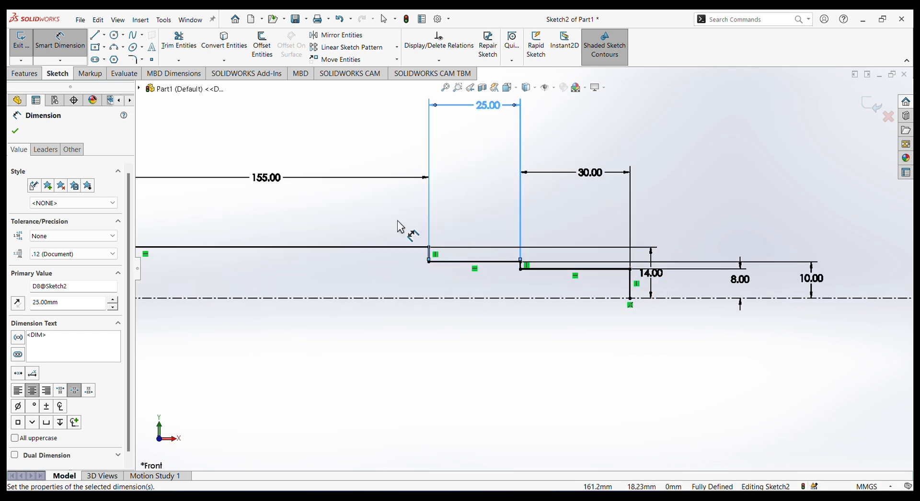
{"action": "left_click", "coordinate": [15, 133]}
Add a 1 mm by 45-degree angle-distance sketch chamfer to the outer corner at the free end of the 30 mm step.
{"action": "left_click", "coordinate": [143, 60]}
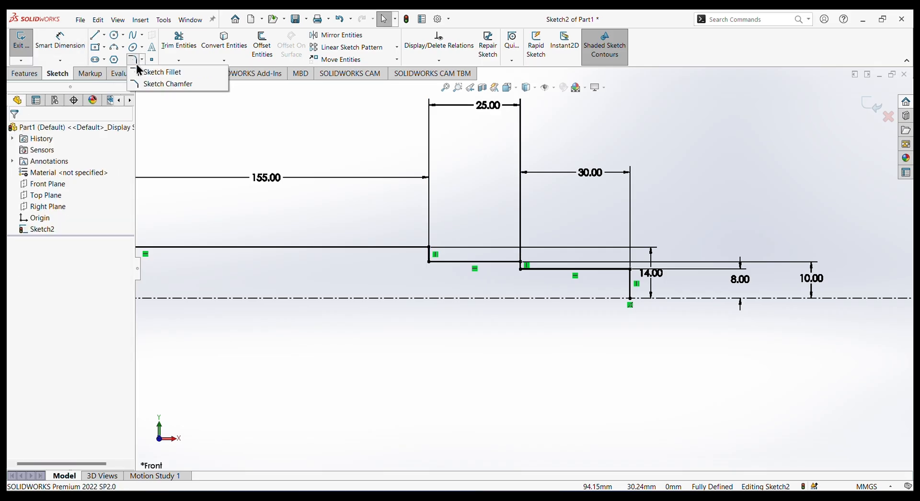
{"action": "left_click", "coordinate": [152, 86]}
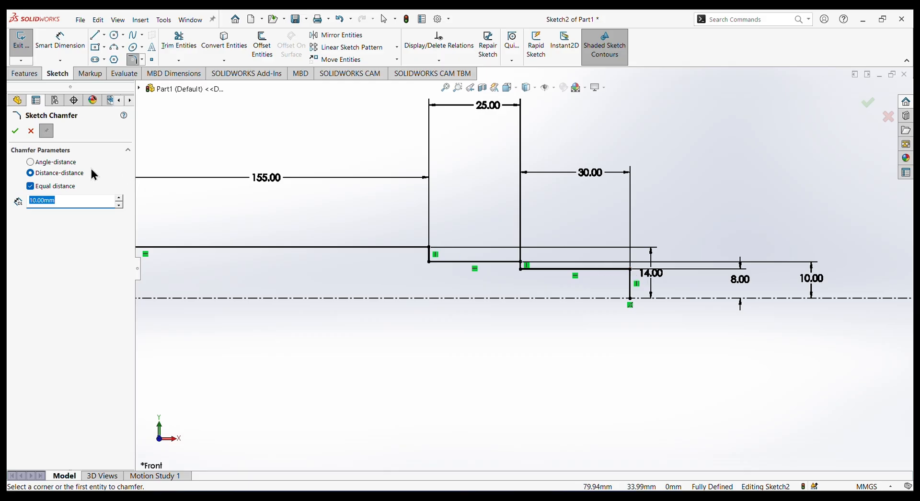
{"action": "left_click", "coordinate": [32, 163]}
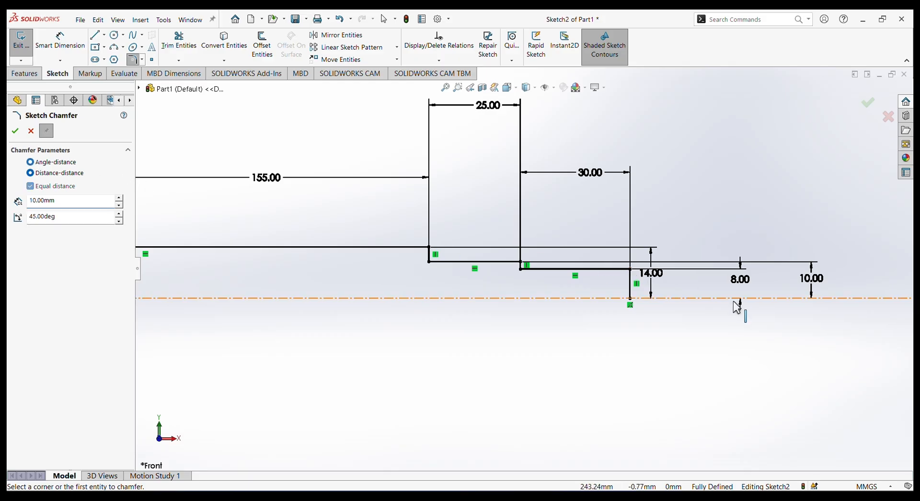
{"action": "left_click", "coordinate": [629, 270]}
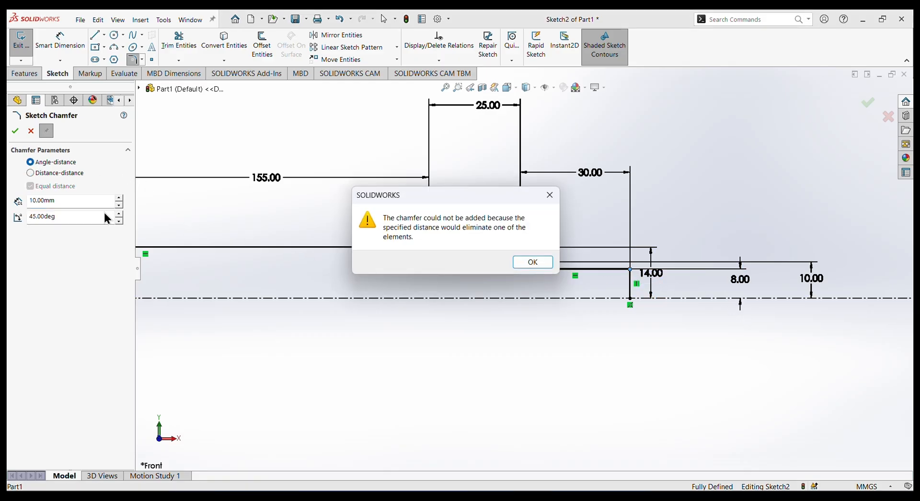
{"action": "left_click", "coordinate": [552, 197]}
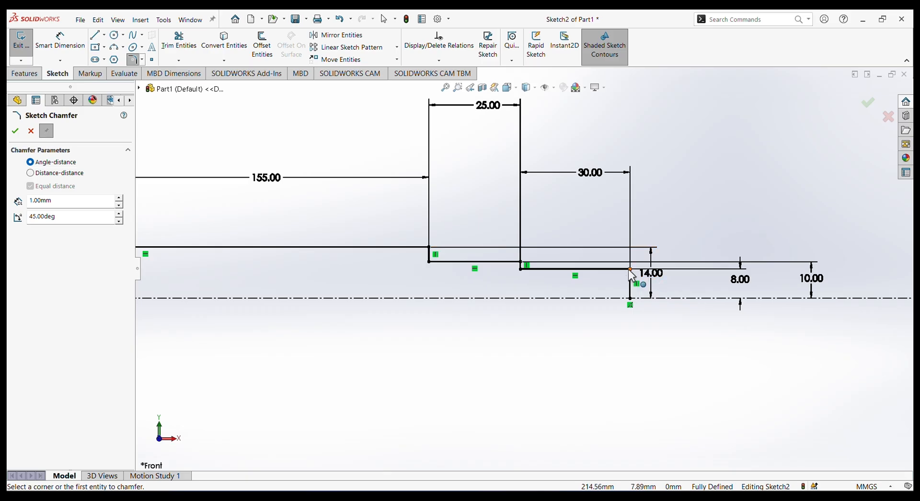
{"action": "left_click", "coordinate": [631, 282]}
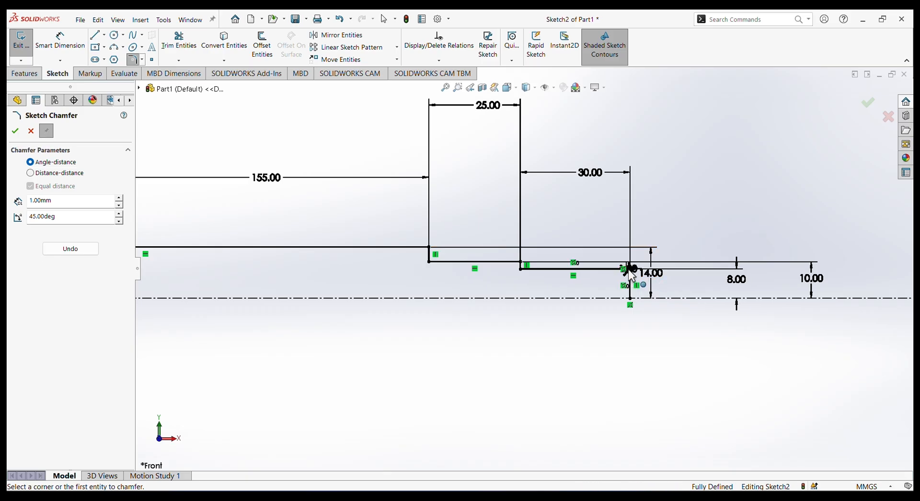
{"action": "left_click", "coordinate": [15, 131]}
Revolve the half-profile 360 degrees about the centreline, letting the open sketch be closed automatically.
{"action": "key", "text": "f"}
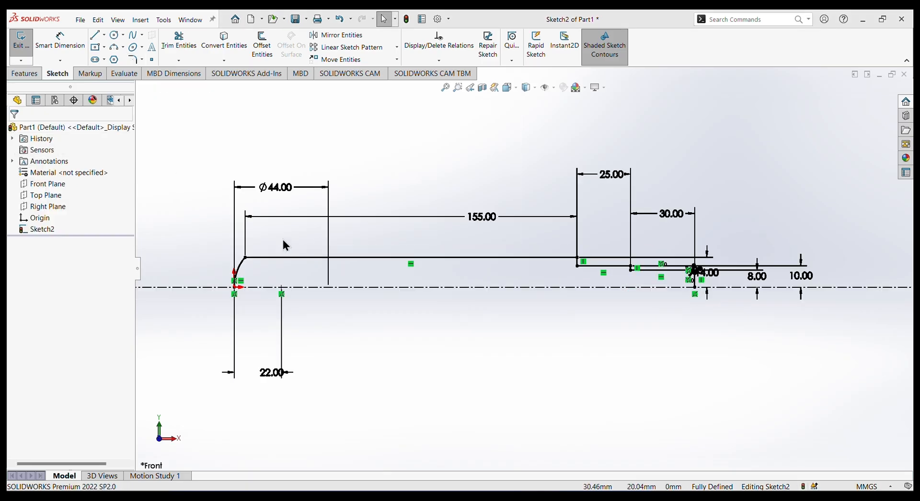
{"action": "left_click", "coordinate": [28, 73]}
{"action": "left_click", "coordinate": [66, 40]}
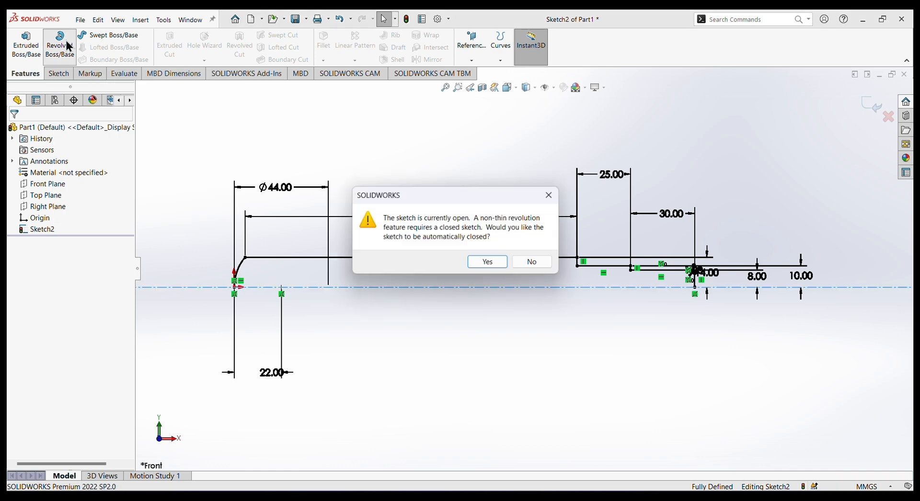
{"action": "left_click", "coordinate": [481, 262]}
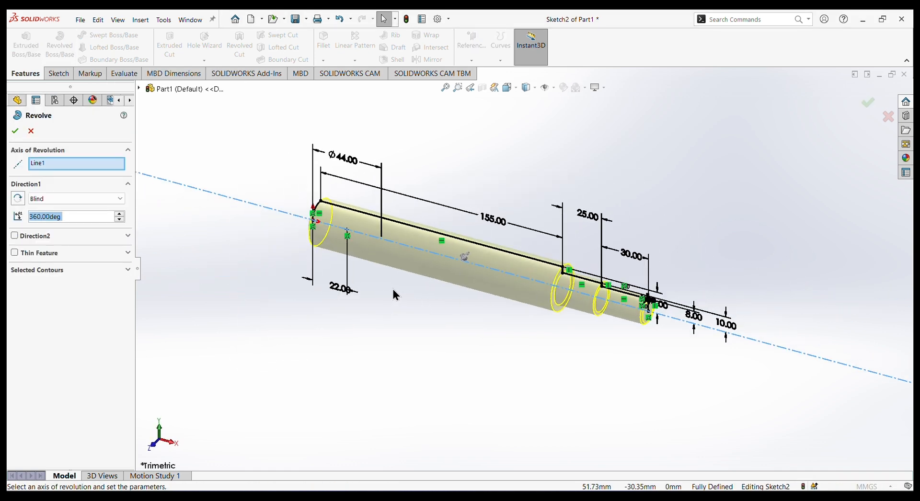
{"action": "left_click", "coordinate": [15, 131]}
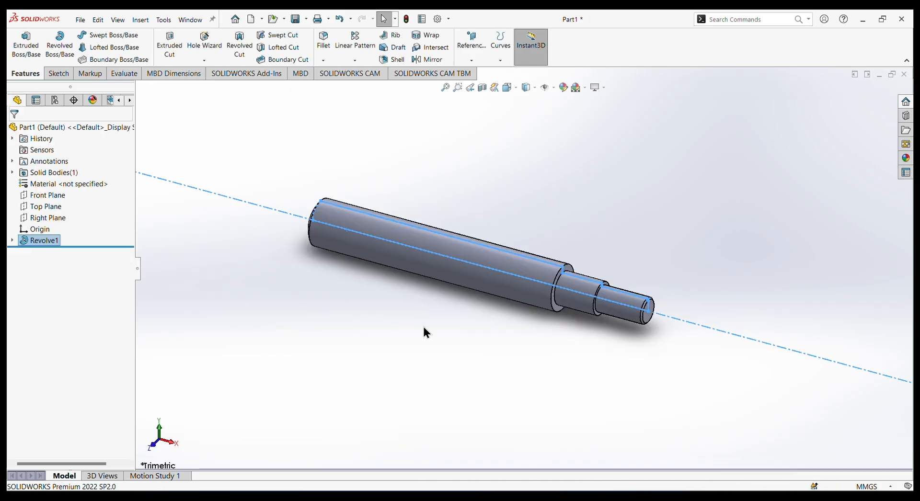
Start a new sketch on the Front Plane of the revolved shaft.
{"action": "left_click", "coordinate": [479, 381]}
{"action": "middle_click_drag", "start_coordinate": [525, 384], "coordinate": [567, 320]}
{"action": "left_click", "coordinate": [377, 272]}
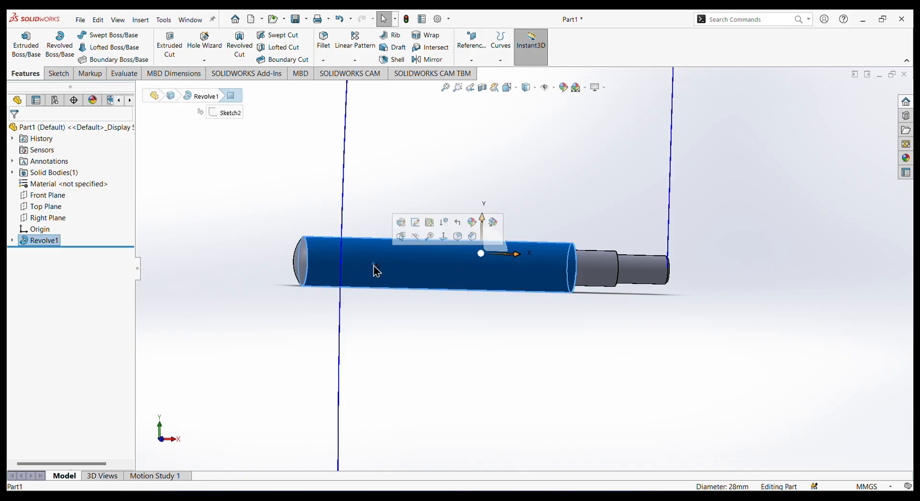
{"action": "left_click", "coordinate": [49, 199]}
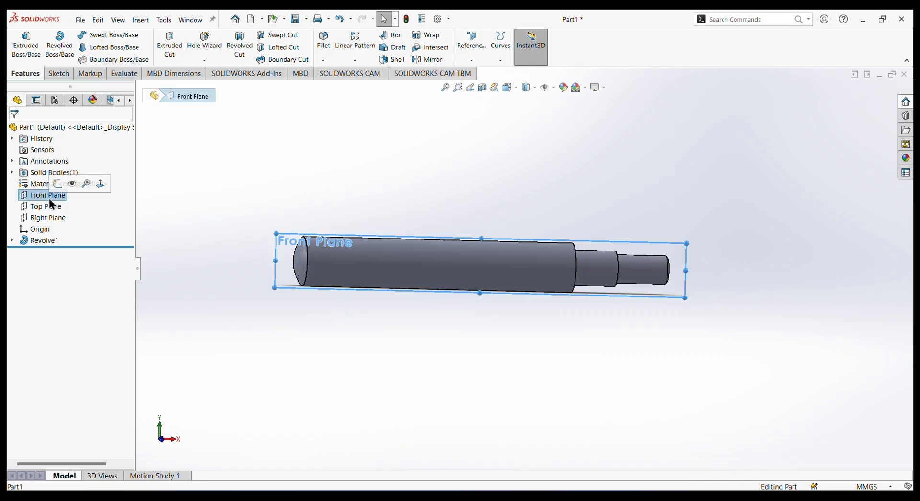
{"action": "left_click", "coordinate": [55, 182]}
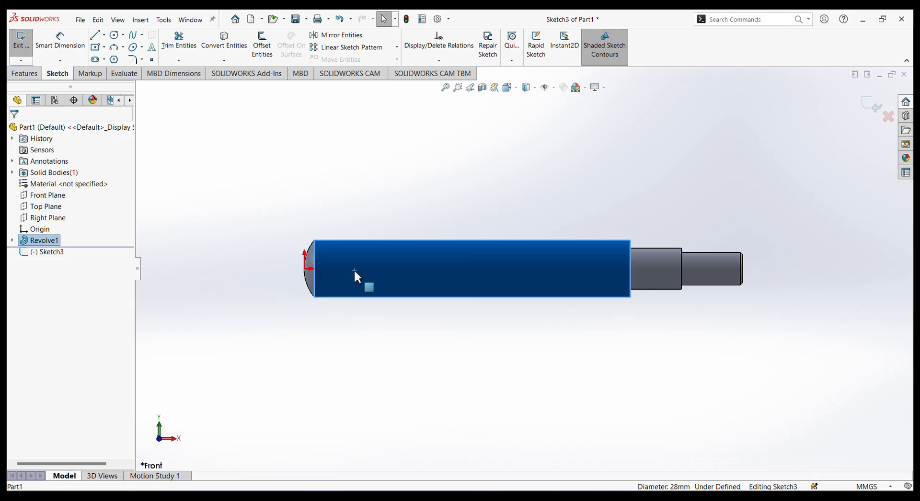
{"action": "right_click", "coordinate": [378, 261]}
{"action": "key", "text": "Escape"}
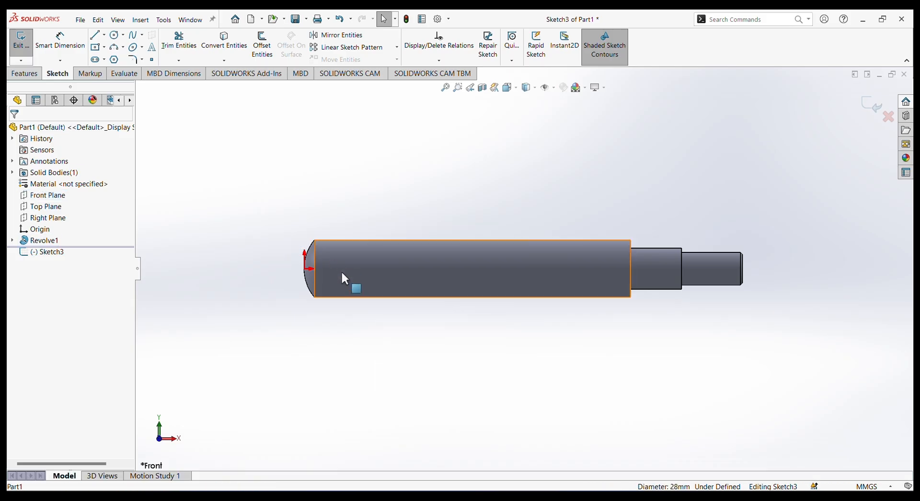
Draw a circle about 16.7 mm in diameter on the shaft axis, about 21 mm from the origin at the rounded end.
{"action": "left_click", "coordinate": [115, 35]}
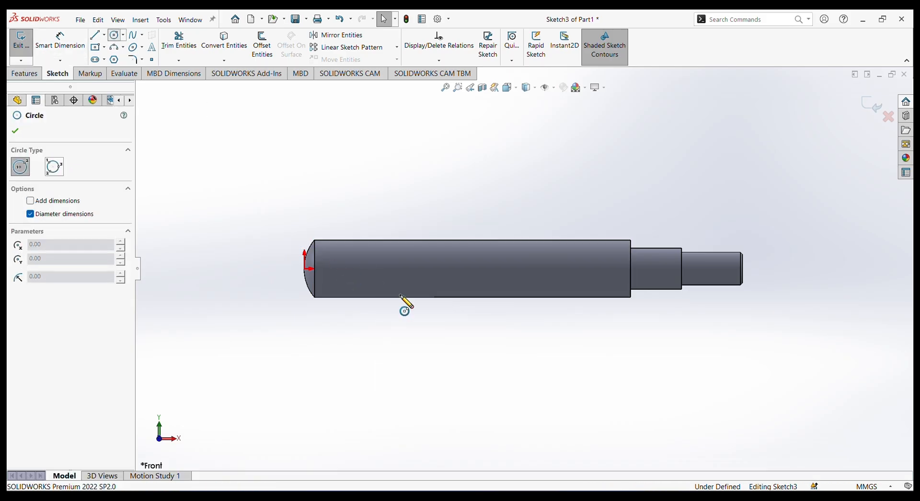
{"action": "mouse_move", "coordinate": [347, 269]}
{"action": "left_mouse_down"}
{"action": "mouse_move", "coordinate": [382, 302]}
{"action": "mouse_move", "coordinate": [360, 282]}
{"action": "left_mouse_up"}
{"action": "right_click", "coordinate": [370, 178]}
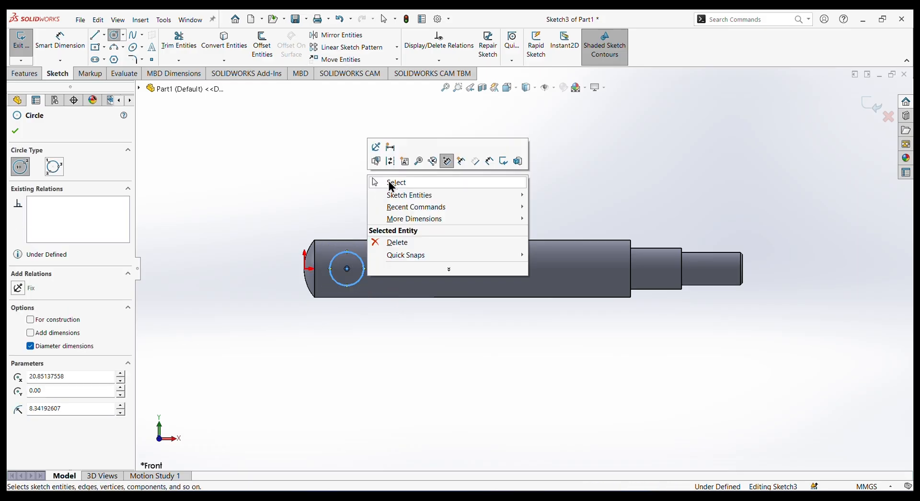
{"action": "left_click", "coordinate": [378, 183]}
Dimension the circle's diameter as 13.05 mm.
{"action": "left_click", "coordinate": [60, 42]}
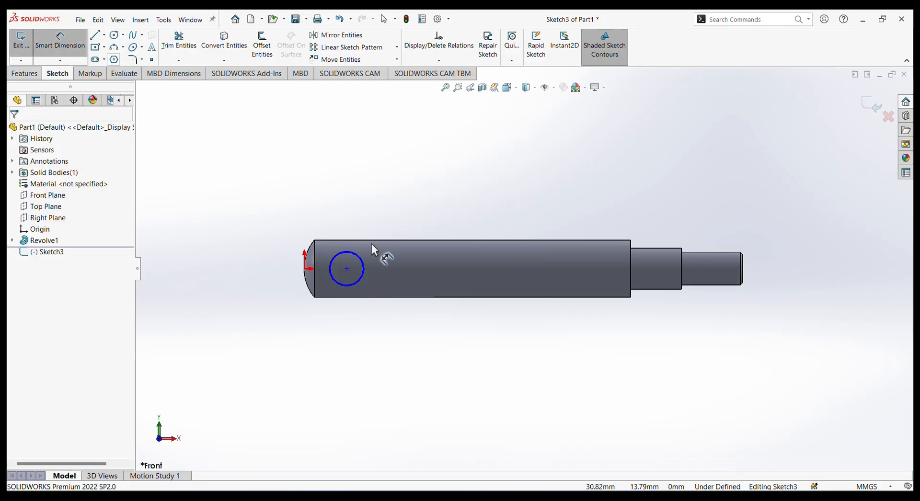
{"action": "left_click", "coordinate": [345, 251]}
{"action": "left_click", "coordinate": [345, 181]}
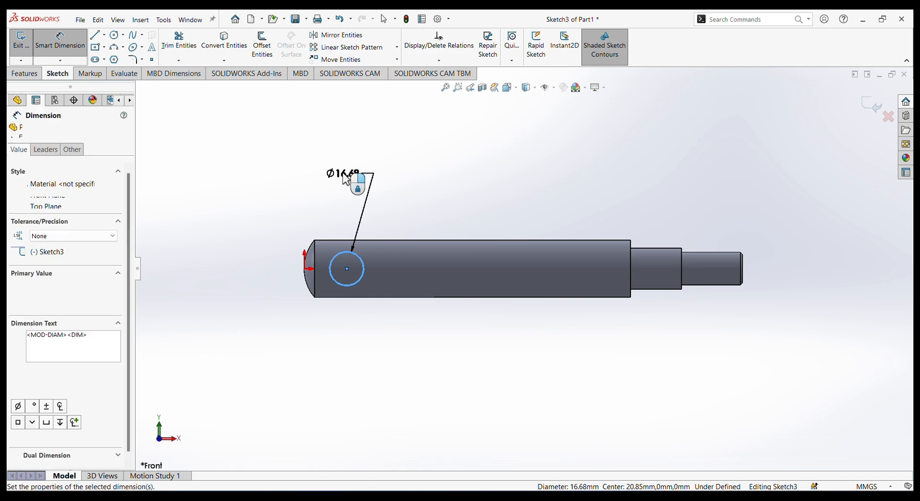
{"action": "type", "text": "1"}
{"action": "key", "text": "BackSpace"}
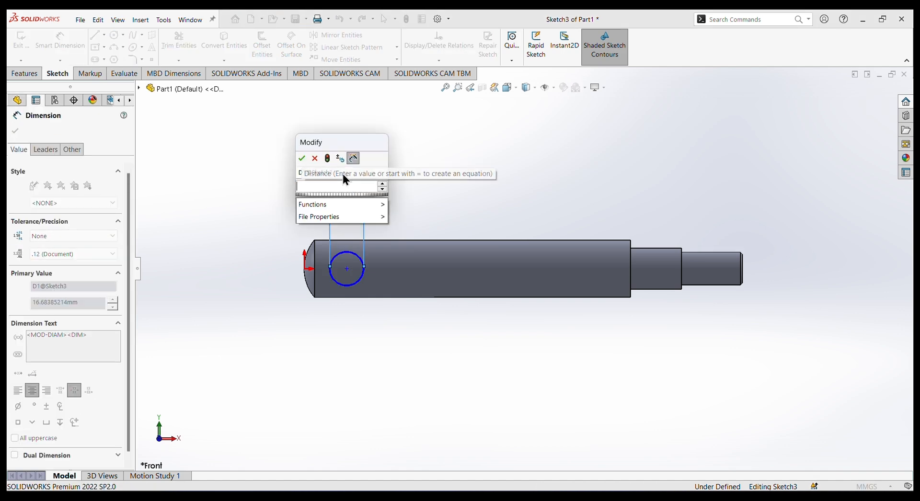
{"action": "type", "text": "3"}
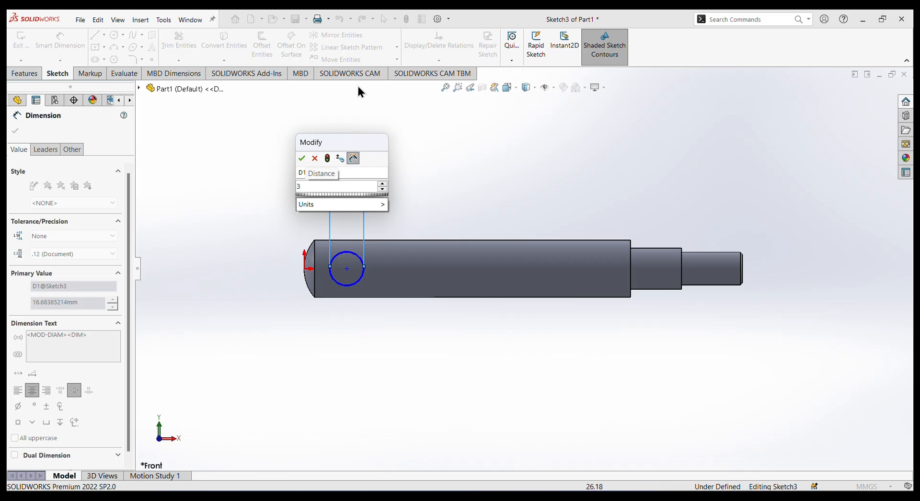
{"action": "left_click", "coordinate": [307, 187]}
{"action": "key", "text": "BackSpace"}
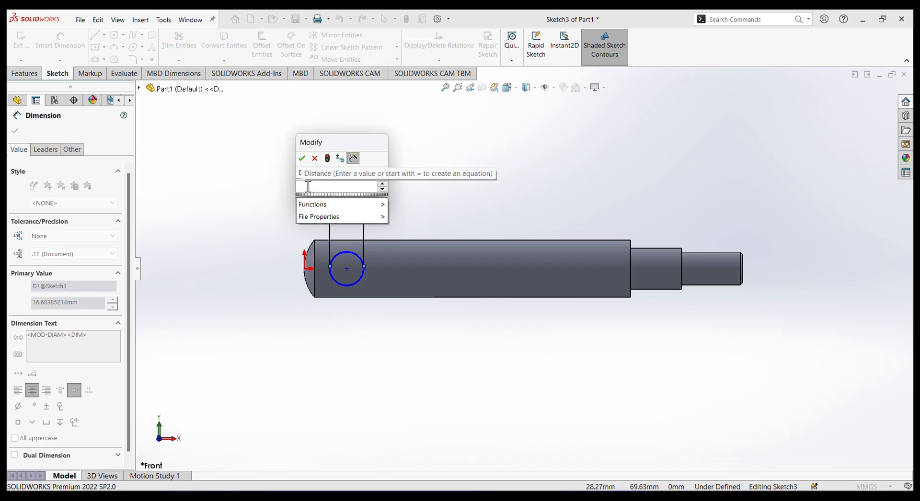
{"action": "type", "text": "13."}
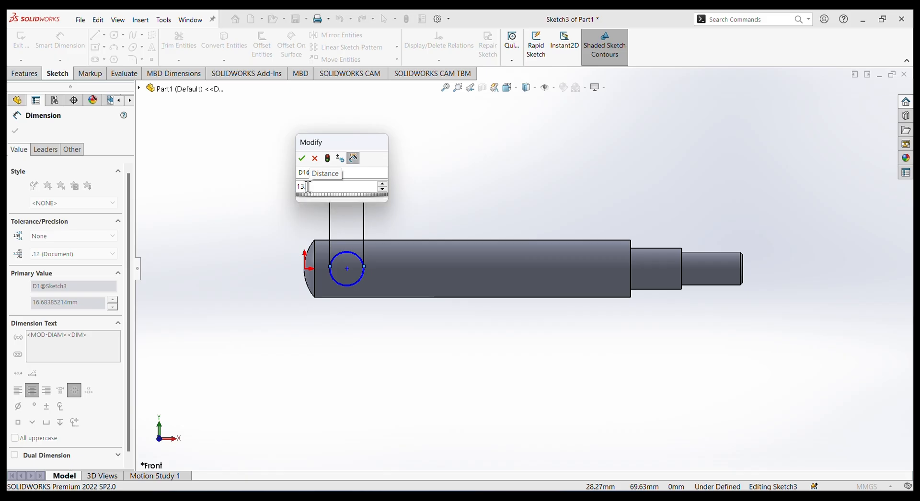
{"action": "type", "text": "0"}
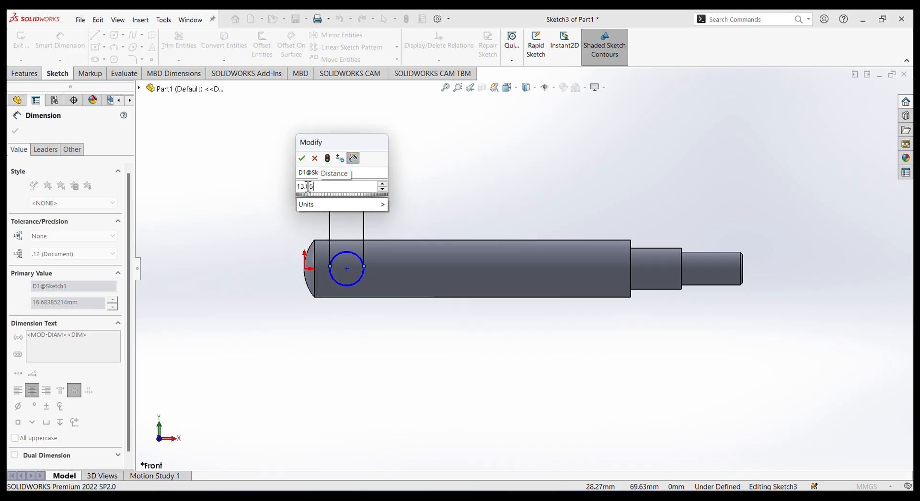
{"action": "type", "text": "5"}
{"action": "key", "text": "Return"}
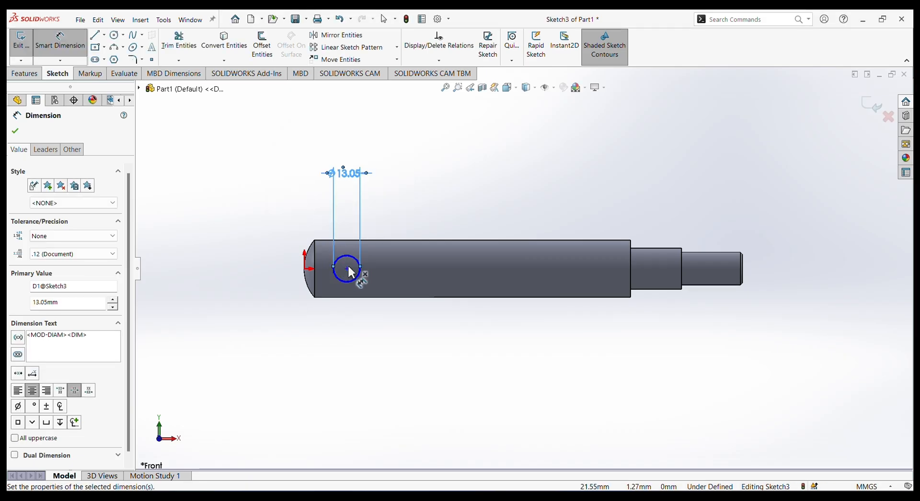
{"action": "left_click", "coordinate": [306, 270]}
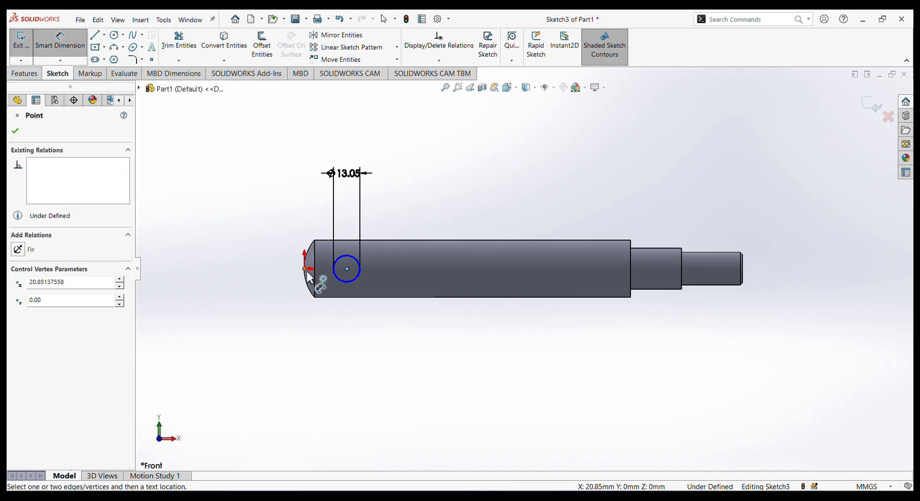
{"action": "left_click", "coordinate": [347, 269]}
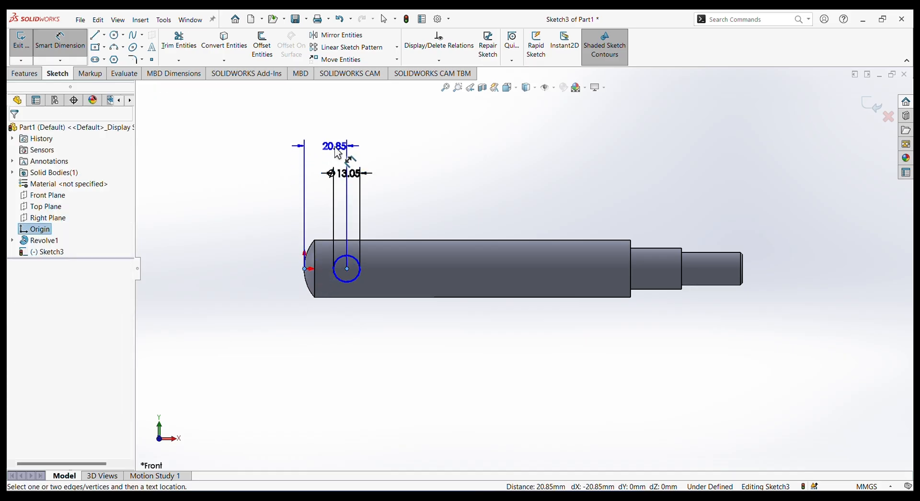
{"action": "left_click", "coordinate": [338, 153]}
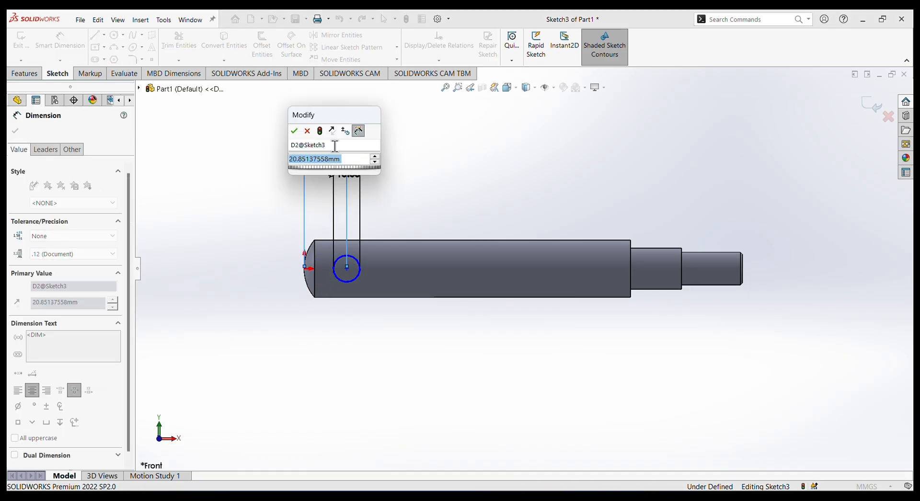
{"action": "left_click", "coordinate": [300, 131]}
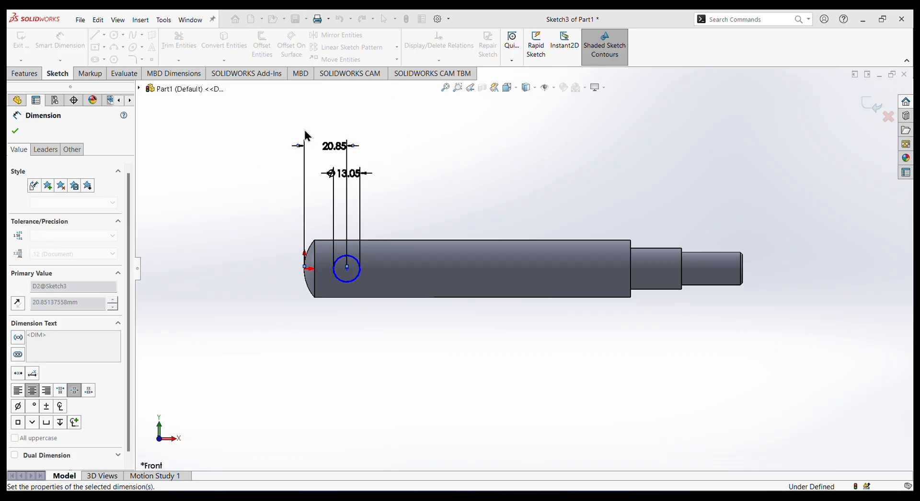
{"action": "key", "text": "Delete"}
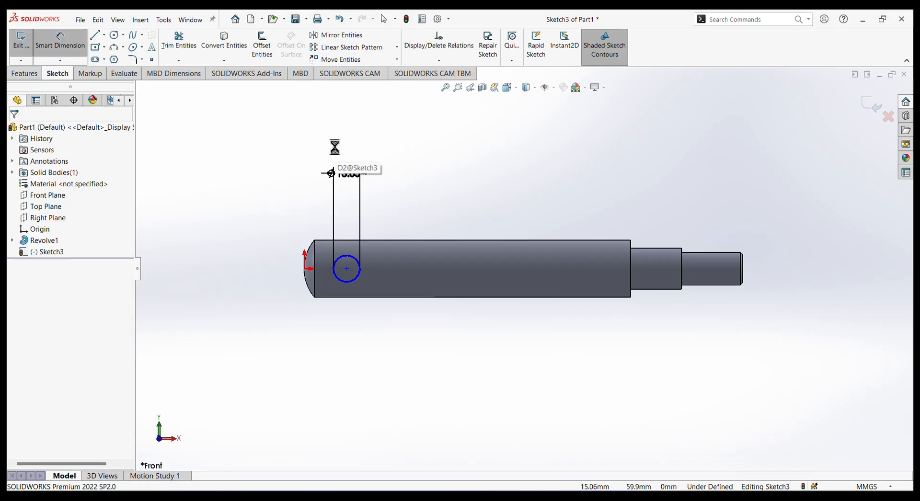
Dimension the circle's centre 20 mm from the origin at the shaft's rounded end.
{"action": "left_click", "coordinate": [347, 269]}
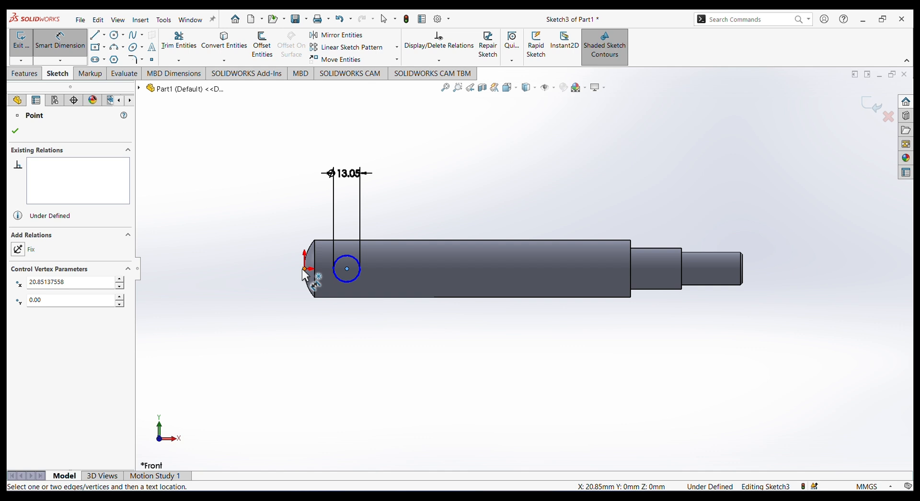
{"action": "left_click", "coordinate": [305, 269]}
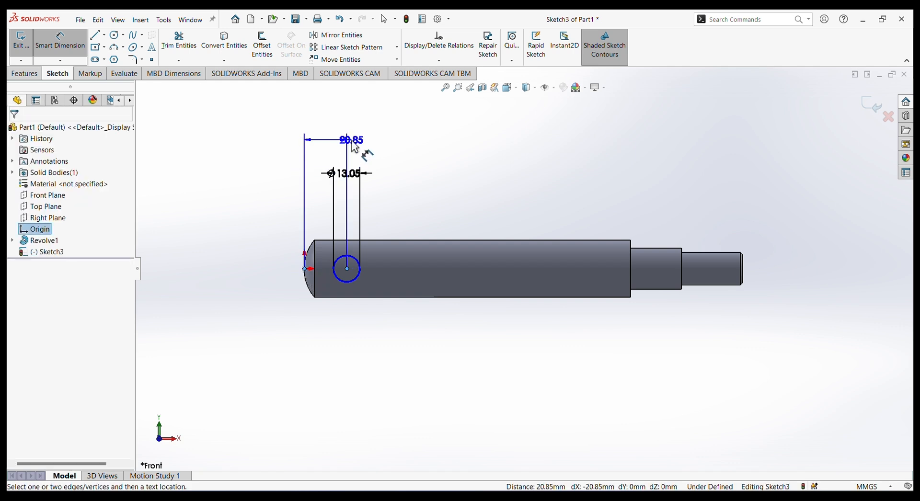
{"action": "left_click", "coordinate": [354, 147]}
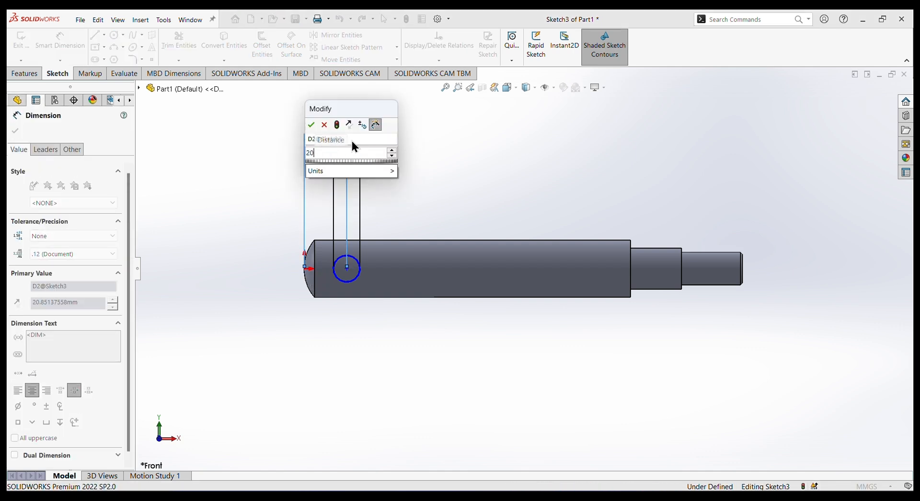
{"action": "key", "text": "Return"}
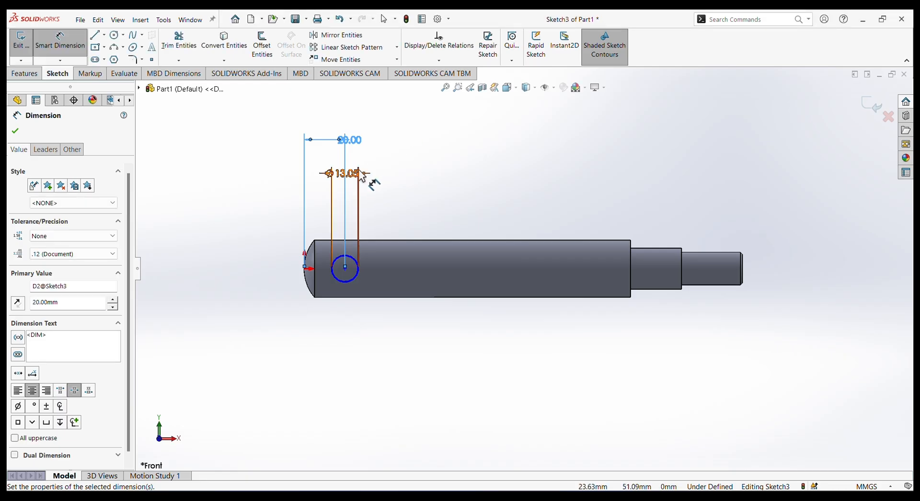
{"action": "left_click", "coordinate": [15, 131]}
{"action": "left_click", "coordinate": [24, 76]}
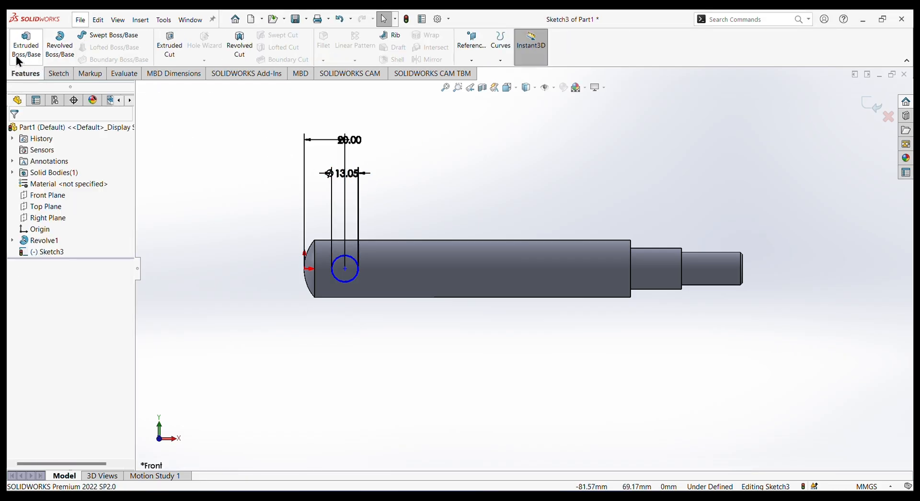
{"action": "left_click", "coordinate": [27, 54]}
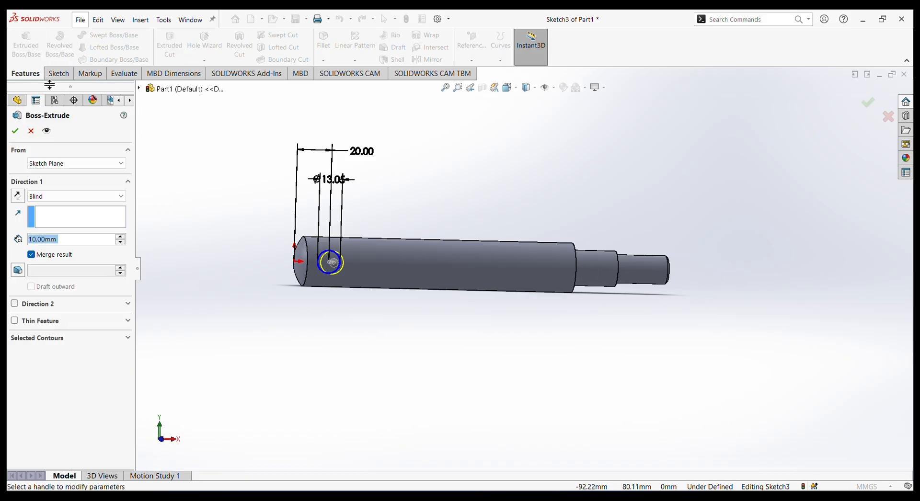
{"action": "left_click", "coordinate": [30, 131]}
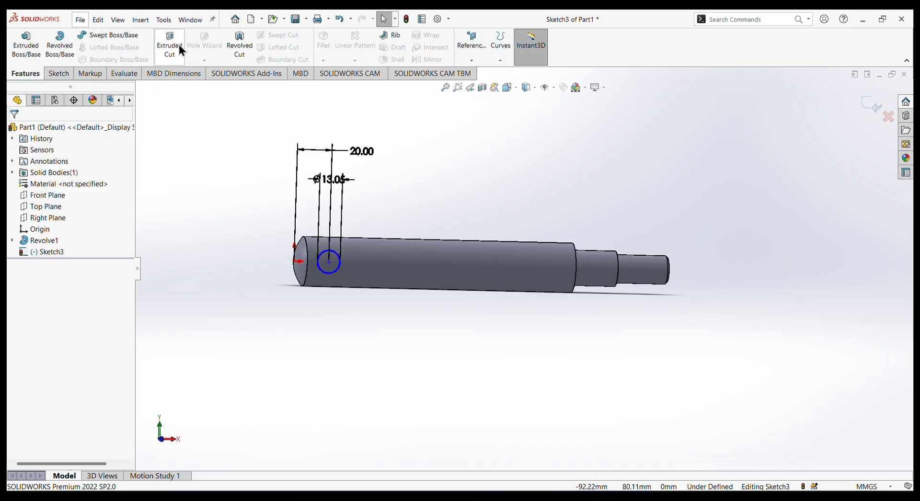
Extrude-cut the circle through the shaft with the Through All - Both end condition.
{"action": "left_click", "coordinate": [173, 44]}
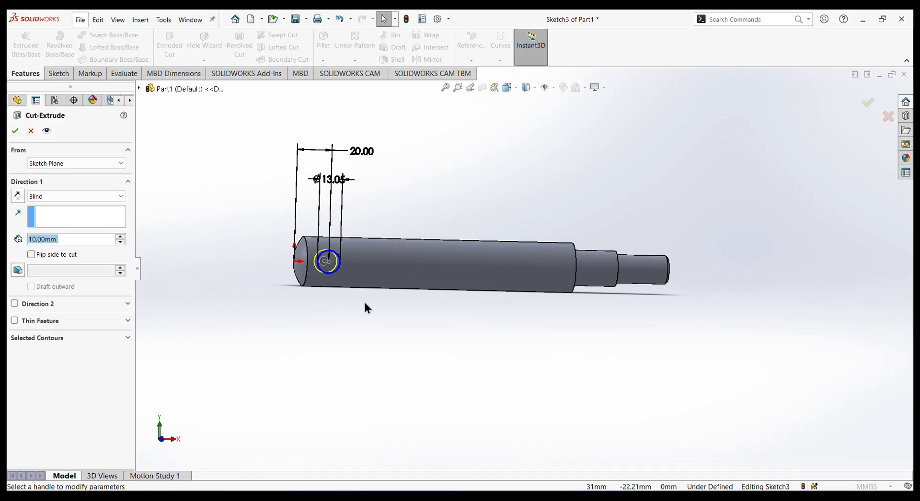
{"action": "middle_click_drag", "start_coordinate": [304, 289], "coordinate": [336, 309]}
{"action": "left_click", "coordinate": [94, 195]}
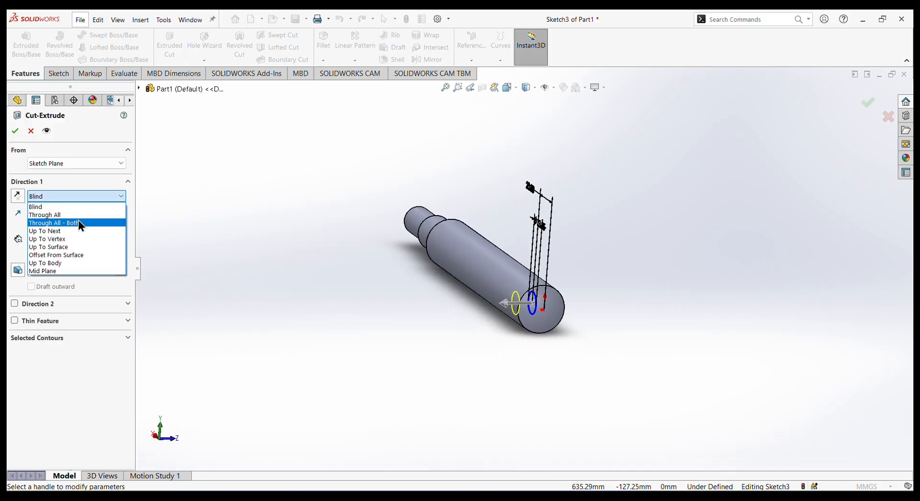
{"action": "left_click", "coordinate": [72, 216]}
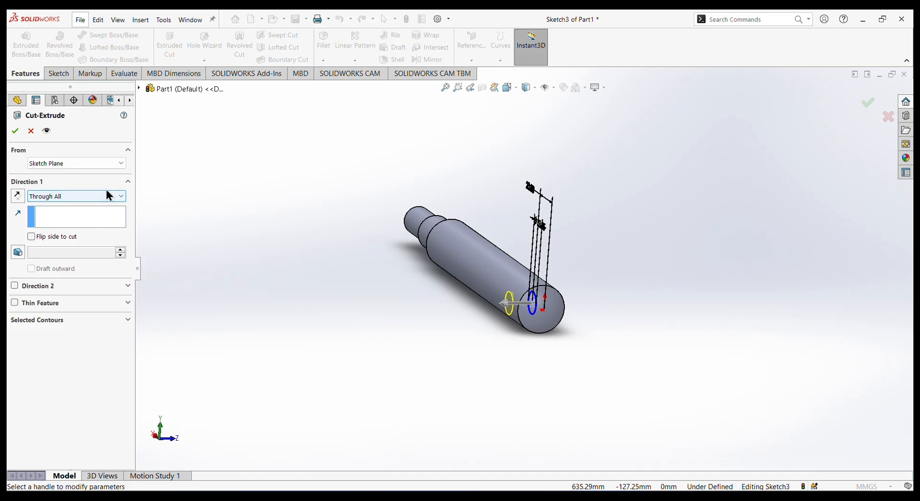
{"action": "left_click", "coordinate": [100, 197]}
{"action": "left_click", "coordinate": [70, 223]}
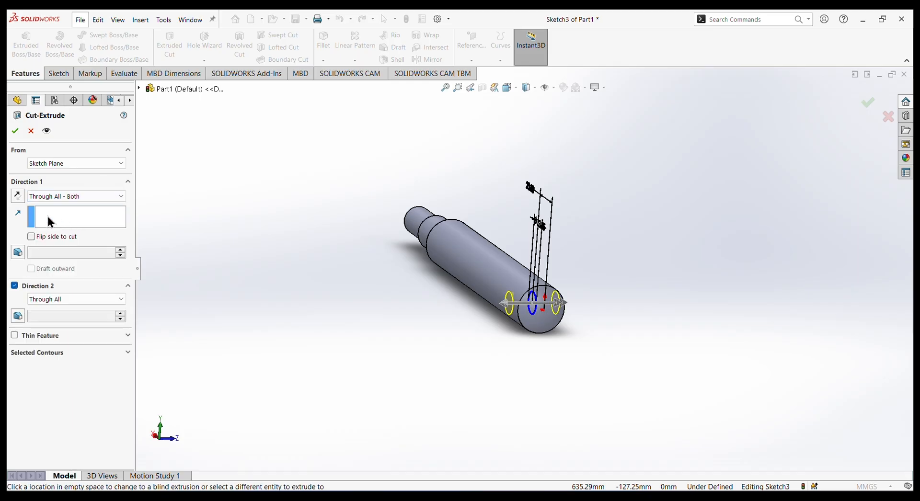
{"action": "left_click", "coordinate": [16, 132]}
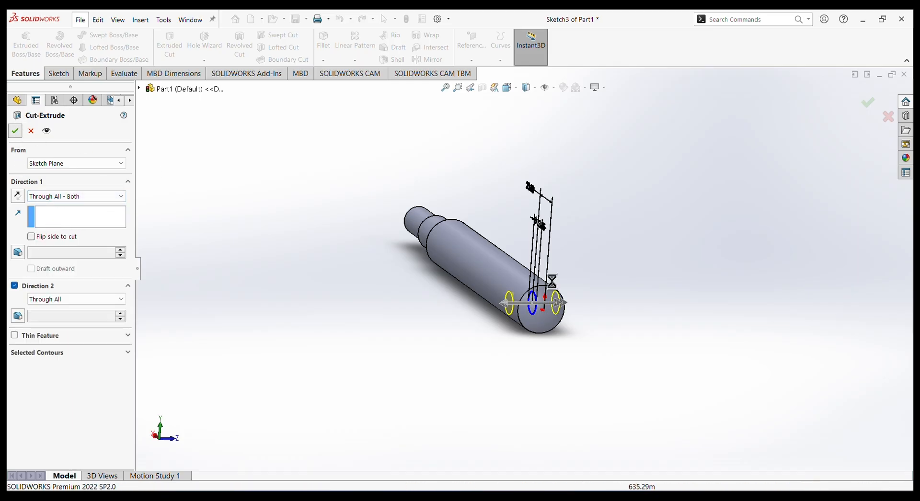
{"action": "middle_click_drag", "start_coordinate": [661, 311], "coordinate": [527, 312]}
{"action": "middle_click_drag", "start_coordinate": [465, 322], "coordinate": [423, 362]}
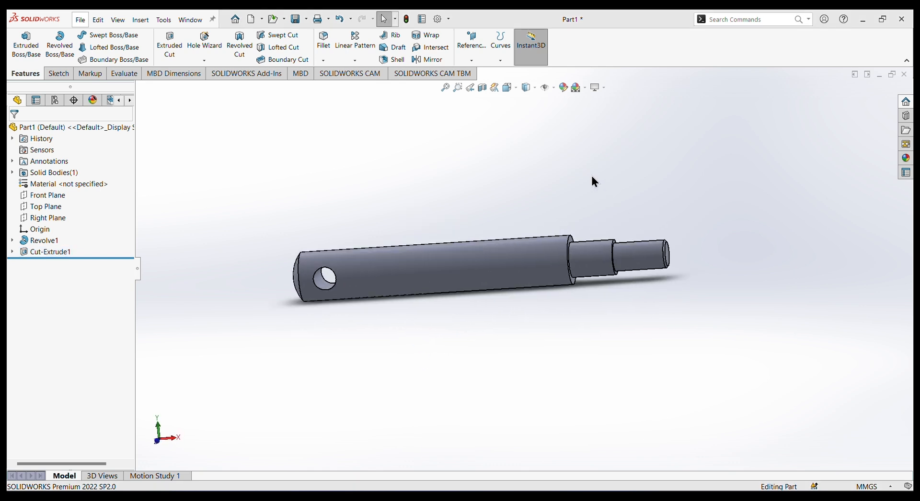
Add a cosmetic thread on the circular edge of the shaft's thinnest end, using ISO machine threads, size M16, Up to Next.
{"action": "middle_click_drag", "start_coordinate": [619, 188], "coordinate": [661, 238]}
{"action": "scroll", "coordinate": [650, 240], "scroll_direction": "down", "scroll_amount": 5}
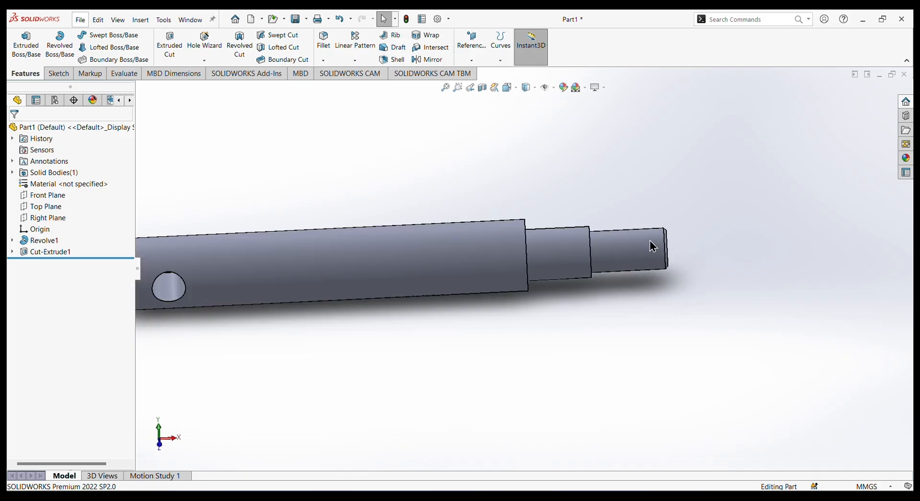
{"action": "scroll", "coordinate": [602, 241], "scroll_direction": "up", "scroll_amount": 2}
{"action": "middle_click_drag", "start_coordinate": [635, 206], "coordinate": [586, 211]}
{"action": "left_click", "coordinate": [135, 18]}
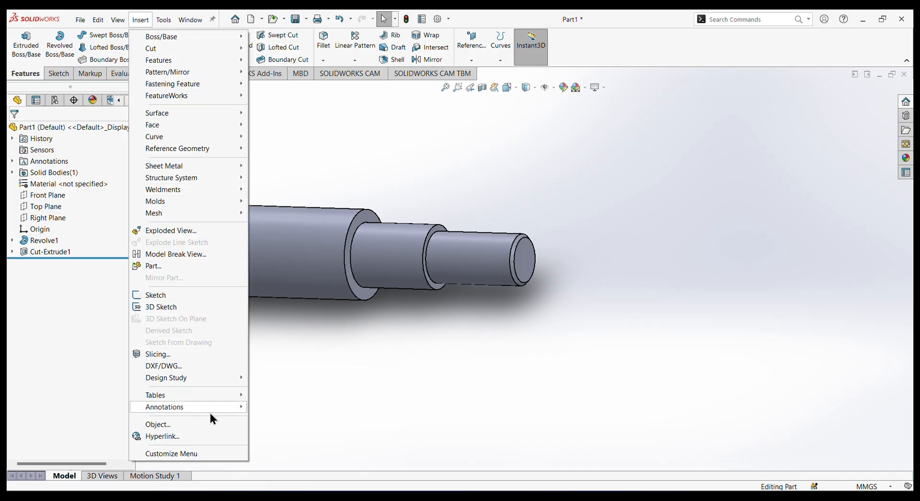
{"action": "mouse_move", "coordinate": [210, 410]}
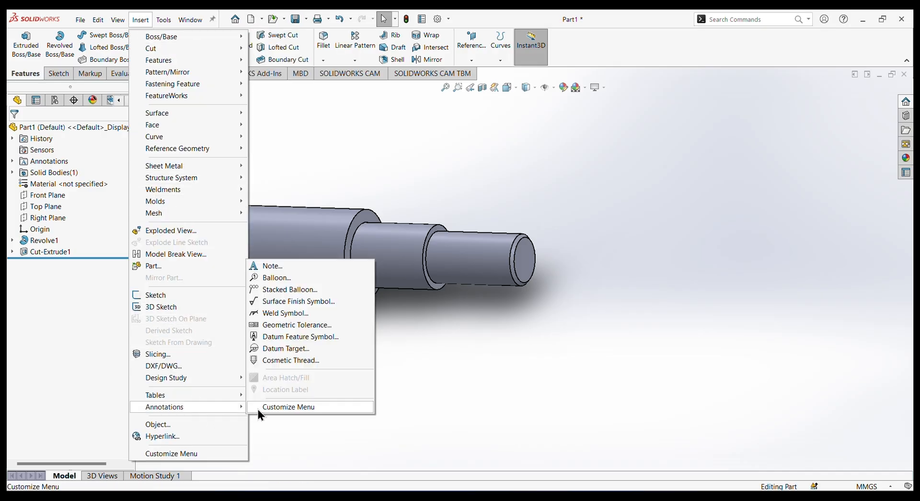
{"action": "left_click", "coordinate": [289, 359]}
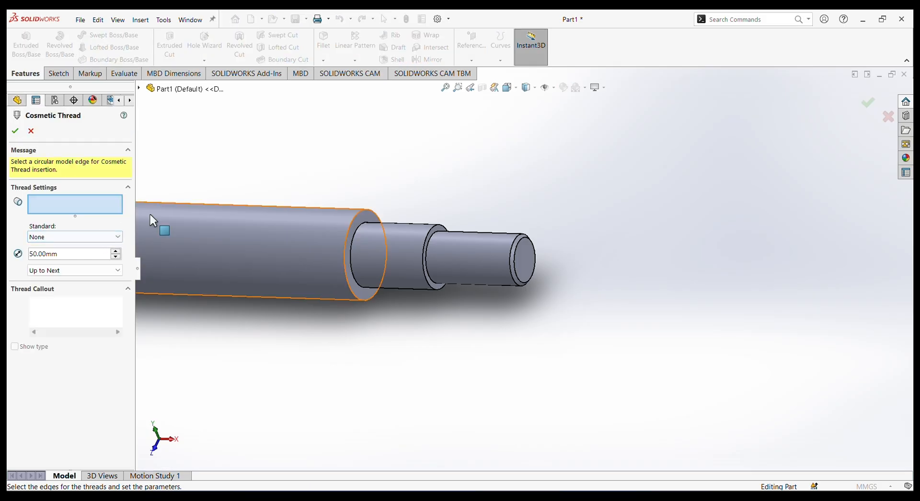
{"action": "left_click", "coordinate": [515, 256]}
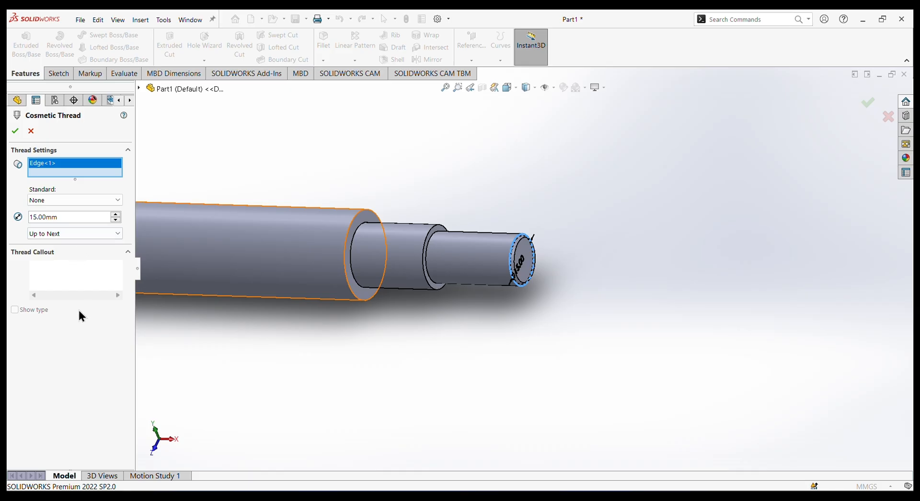
{"action": "left_click", "coordinate": [115, 201]}
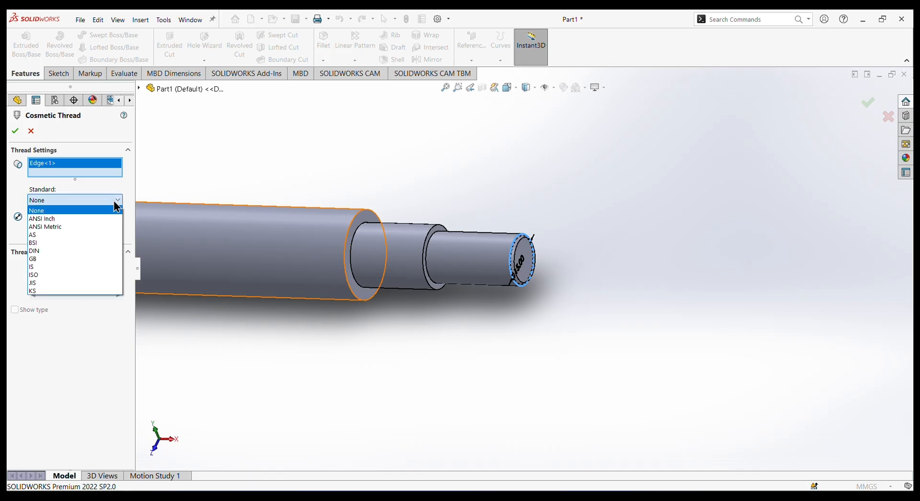
{"action": "left_click", "coordinate": [70, 275]}
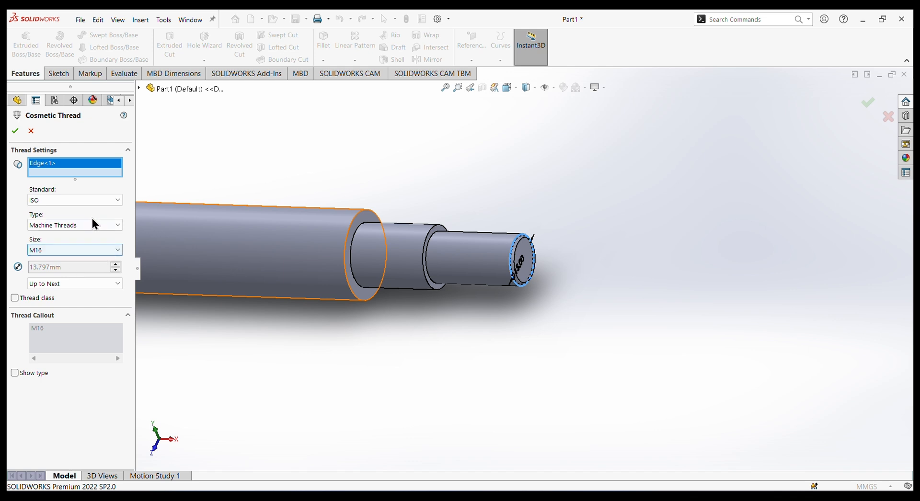
{"action": "left_click", "coordinate": [76, 284]}
{"action": "left_click", "coordinate": [80, 302]}
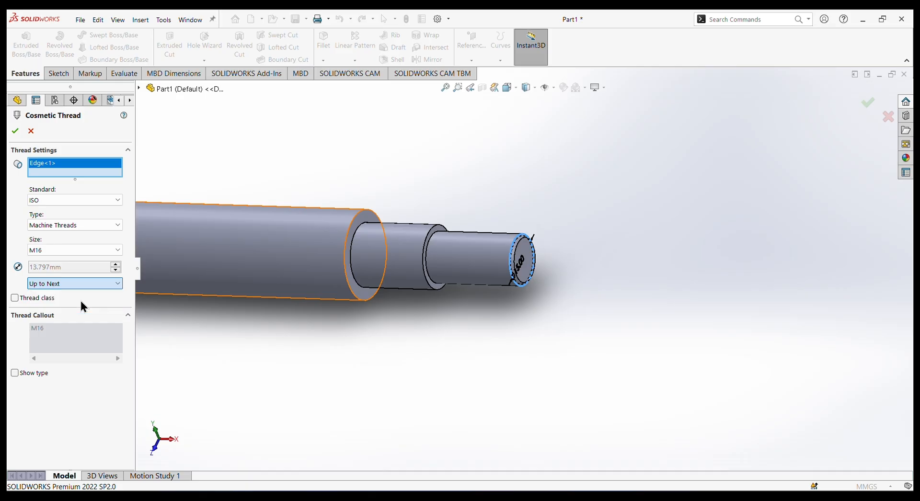
{"action": "left_click", "coordinate": [15, 131]}
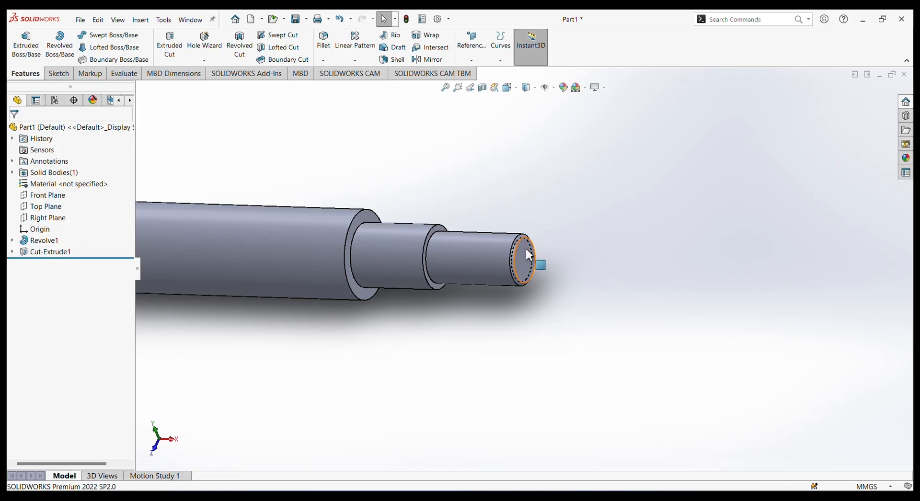
Enable shaded cosmetic threads in the part's detailing document properties and inspect the threaded end.
{"action": "middle_click_drag", "start_coordinate": [491, 193], "coordinate": [572, 220]}
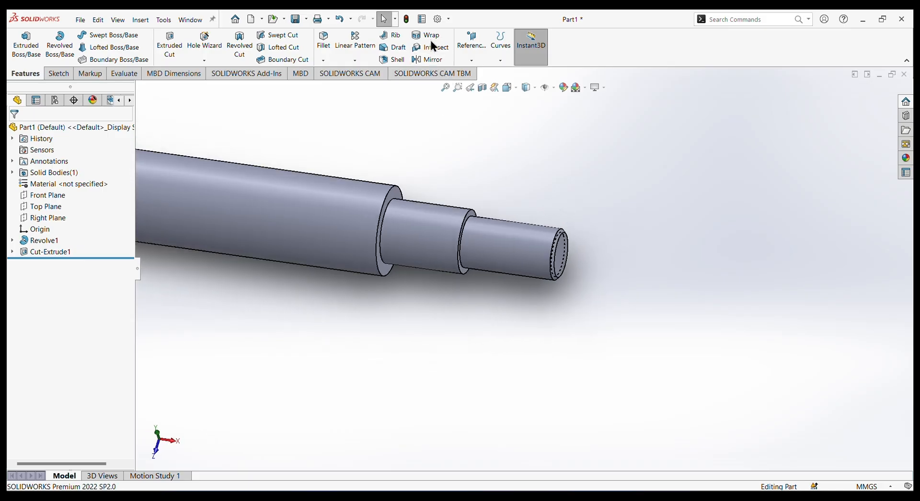
{"action": "left_click", "coordinate": [437, 19]}
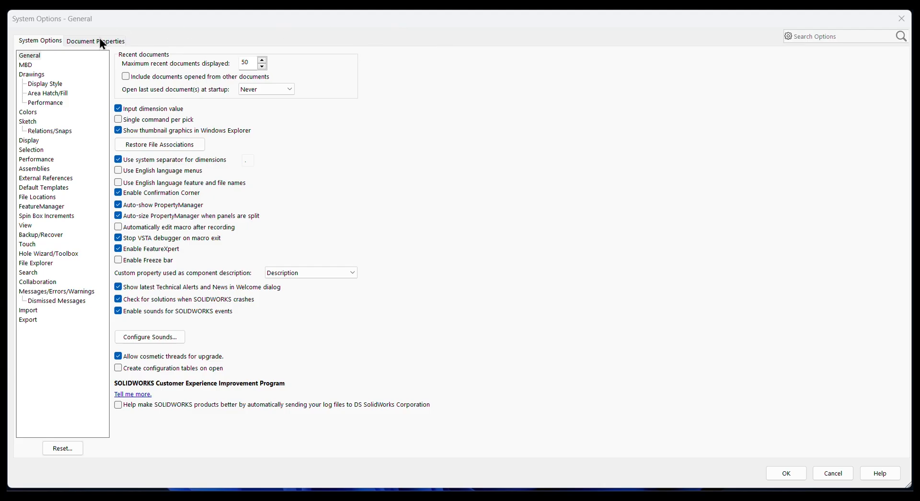
{"action": "left_click", "coordinate": [100, 41]}
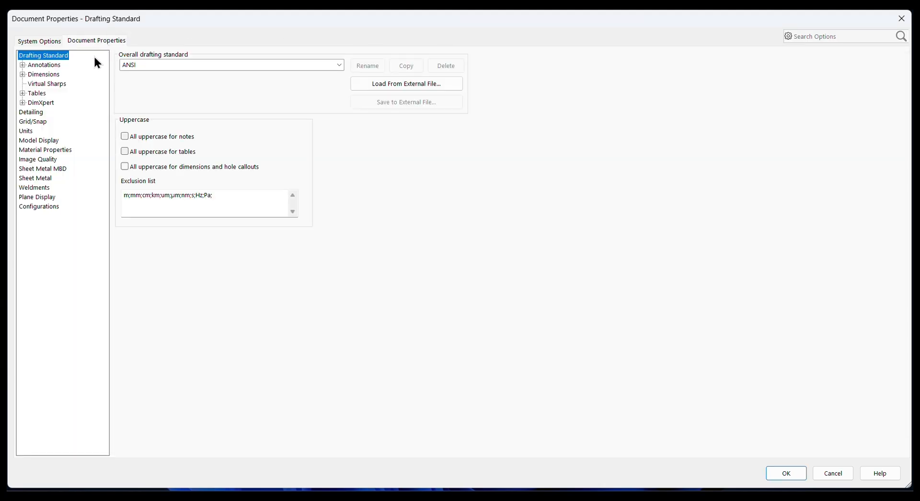
{"action": "left_click", "coordinate": [34, 113]}
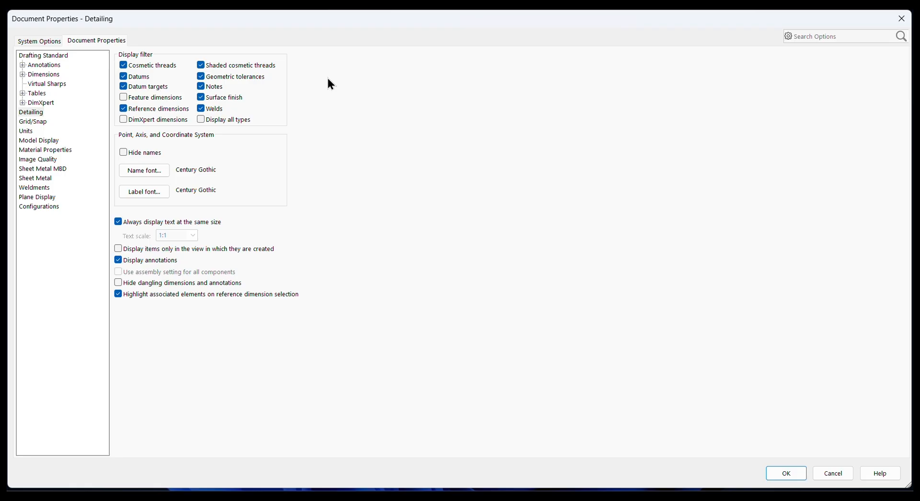
{"action": "key", "text": "Escape"}
{"action": "scroll", "coordinate": [513, 206], "scroll_direction": "up", "scroll_amount": 4}
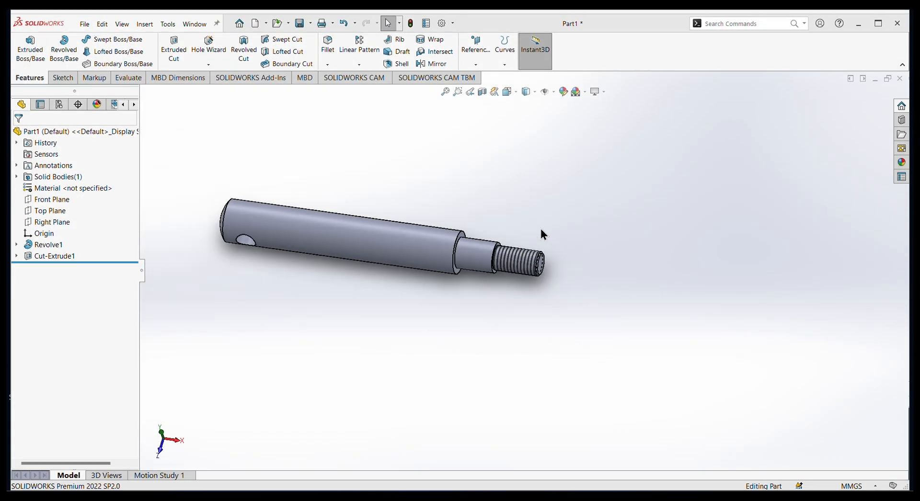
{"action": "middle_click_drag", "start_coordinate": [615, 248], "coordinate": [641, 273]}
{"action": "scroll", "coordinate": [342, 187], "scroll_direction": "up", "scroll_amount": 2}
{"action": "scroll", "coordinate": [519, 281], "scroll_direction": "down", "scroll_amount": 5}
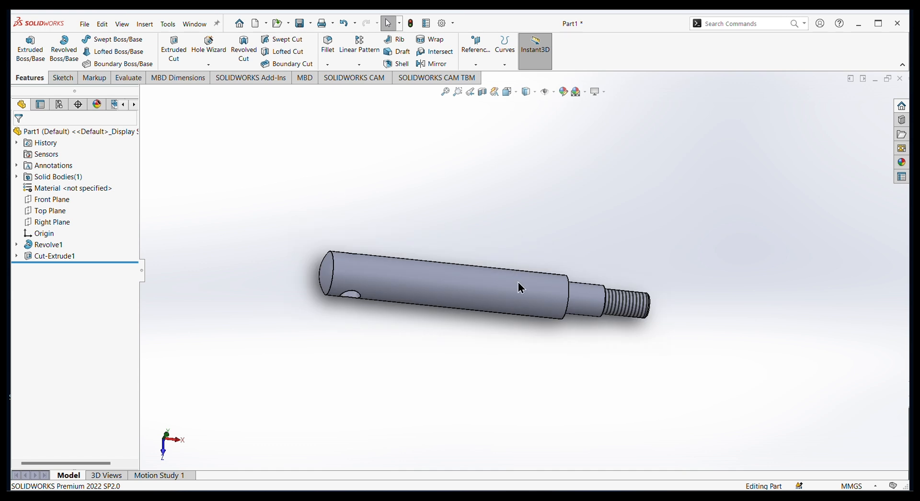
{"action": "middle_click_drag", "start_coordinate": [478, 156], "coordinate": [450, 247]}
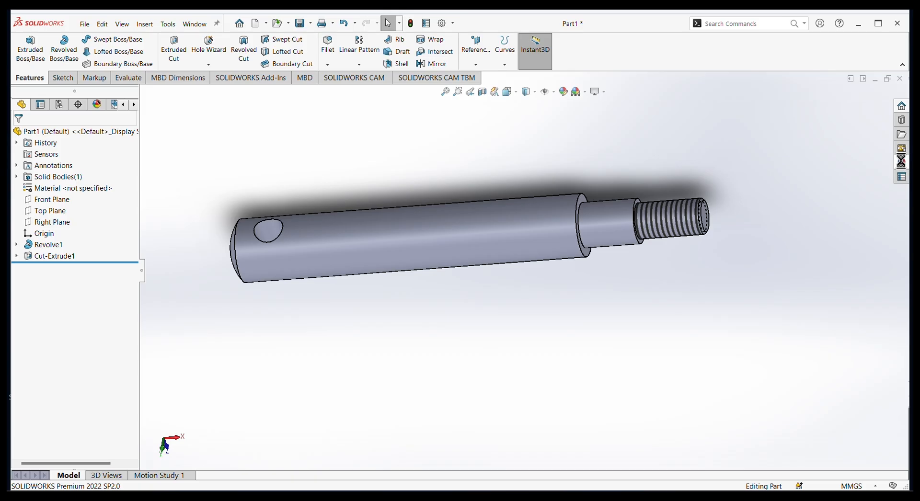
Apply the chromium plate appearance from the chrome metals to the whole shaft.
{"action": "left_click", "coordinate": [902, 162]}
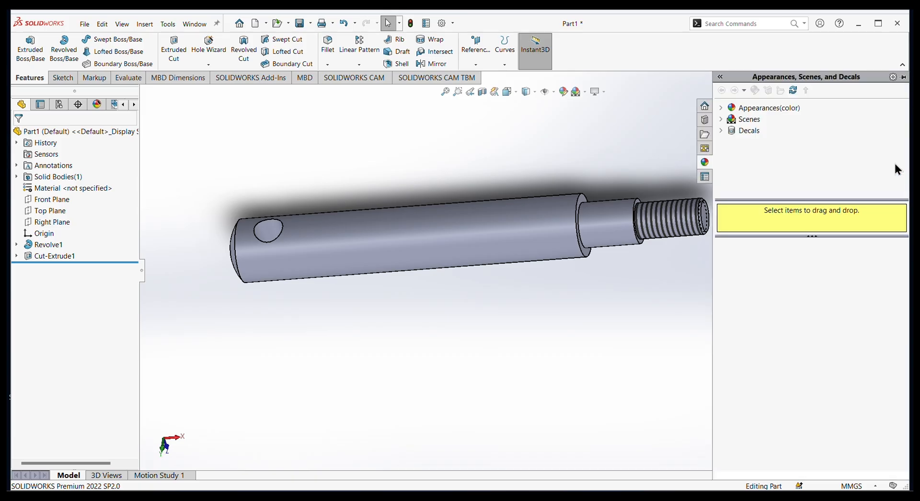
{"action": "left_click", "coordinate": [721, 108]}
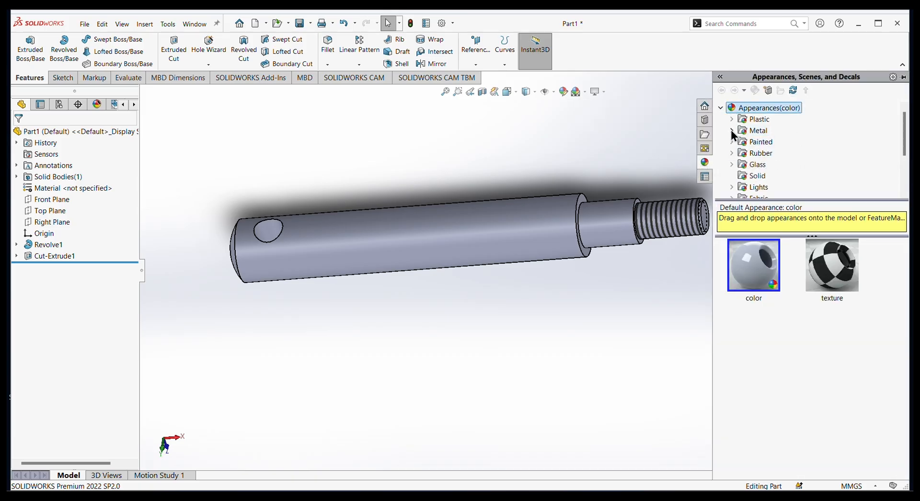
{"action": "left_click", "coordinate": [731, 131]}
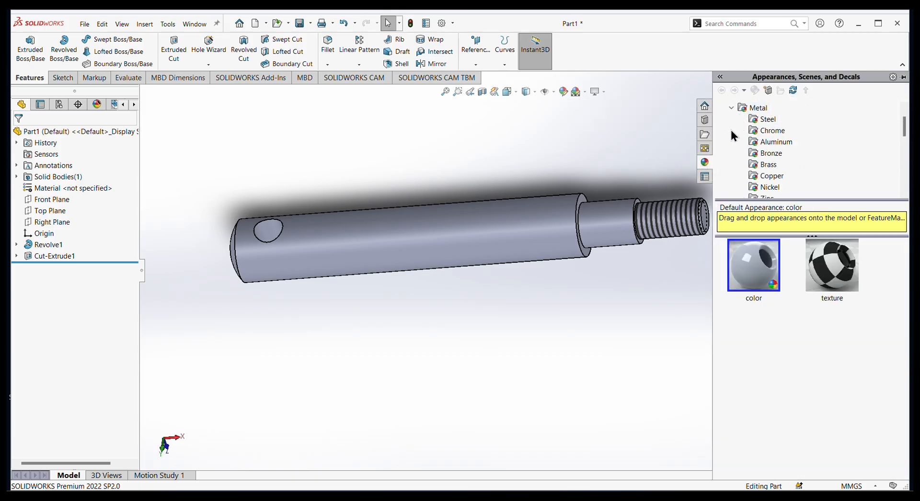
{"action": "left_click", "coordinate": [771, 131]}
{"action": "double_click", "coordinate": [756, 271]}
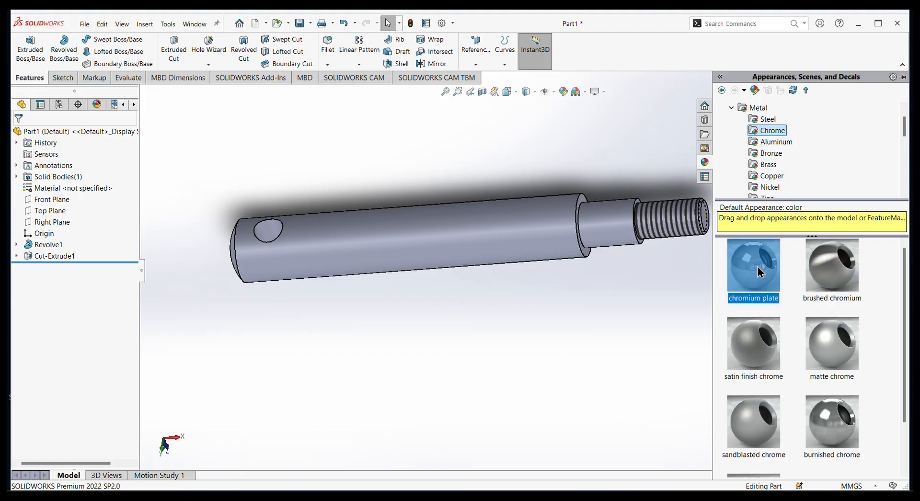
{"action": "left_click", "coordinate": [637, 308]}
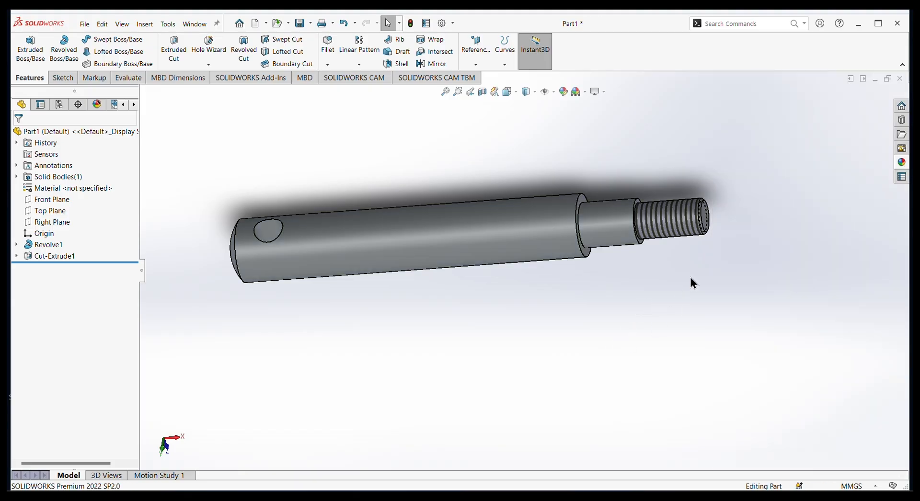
{"action": "middle_click_drag", "start_coordinate": [691, 281], "coordinate": [661, 331]}
Save the part in the Documents folder under the file name "mounting shaft".
{"action": "left_click", "coordinate": [84, 24]}
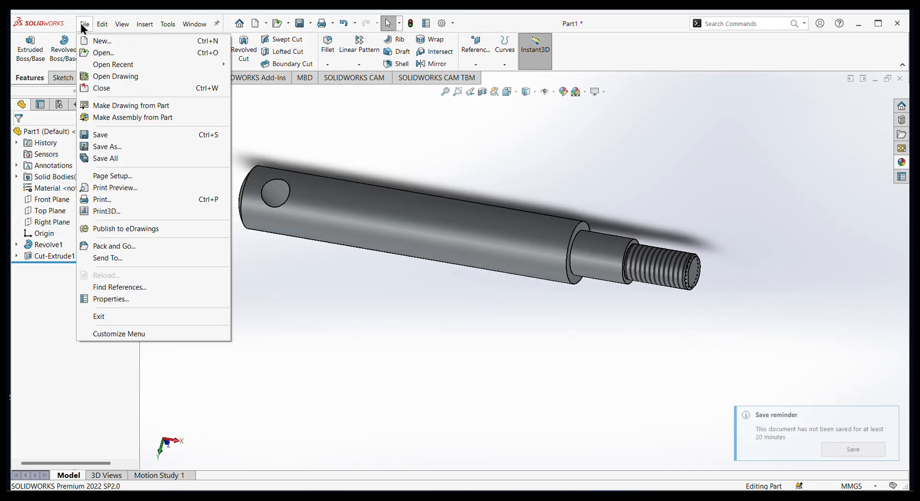
{"action": "left_click", "coordinate": [113, 146]}
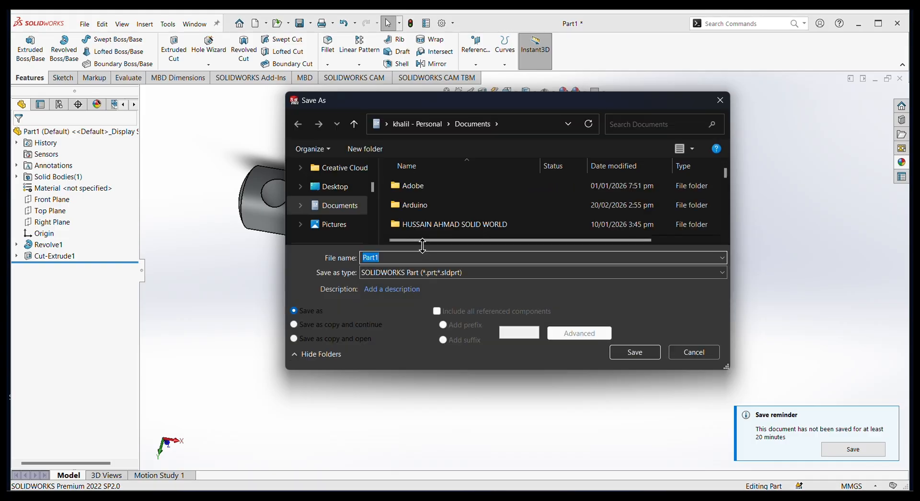
{"action": "type", "text": "moun"}
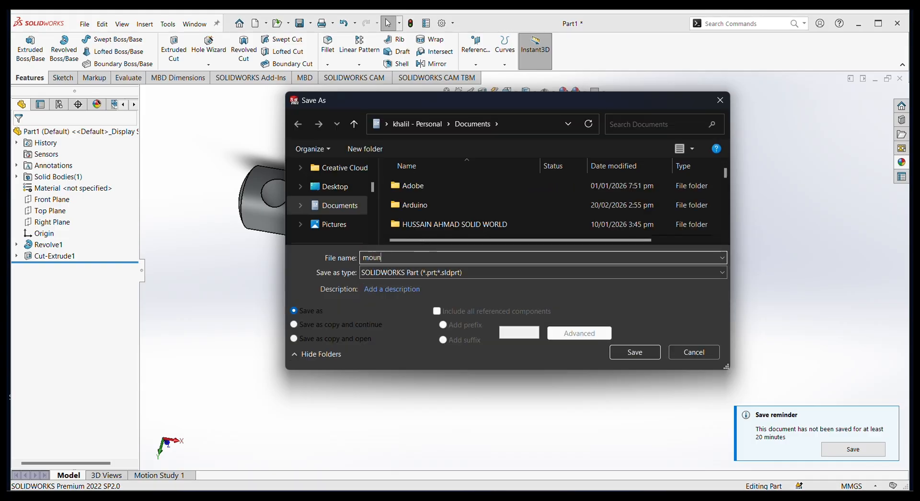
{"action": "type", "text": "ting "}
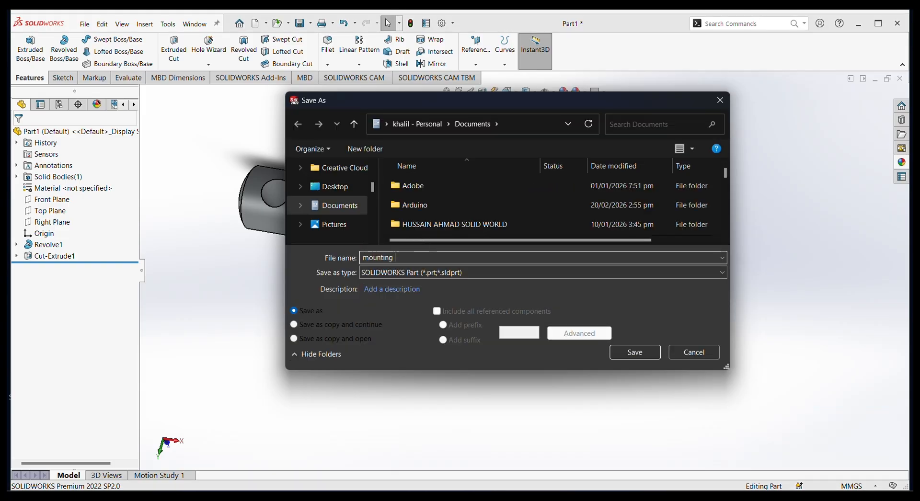
{"action": "type", "text": "shaft"}
{"action": "key", "text": "Return"}
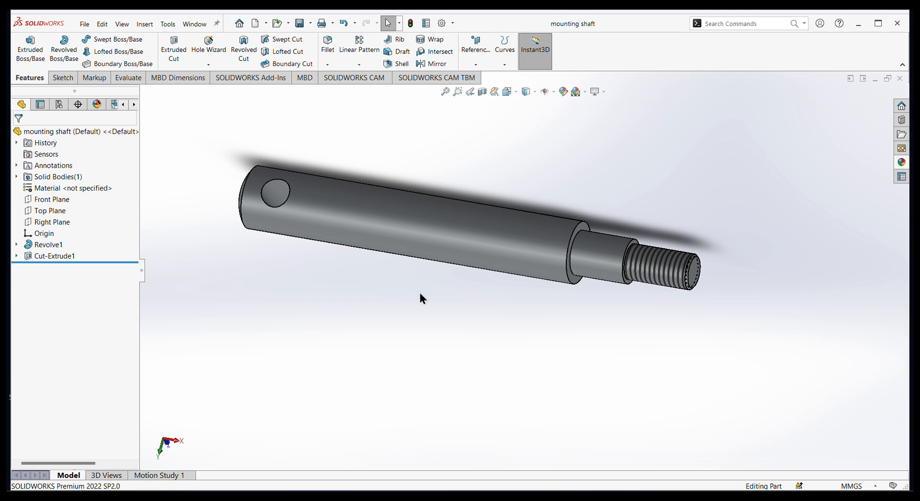
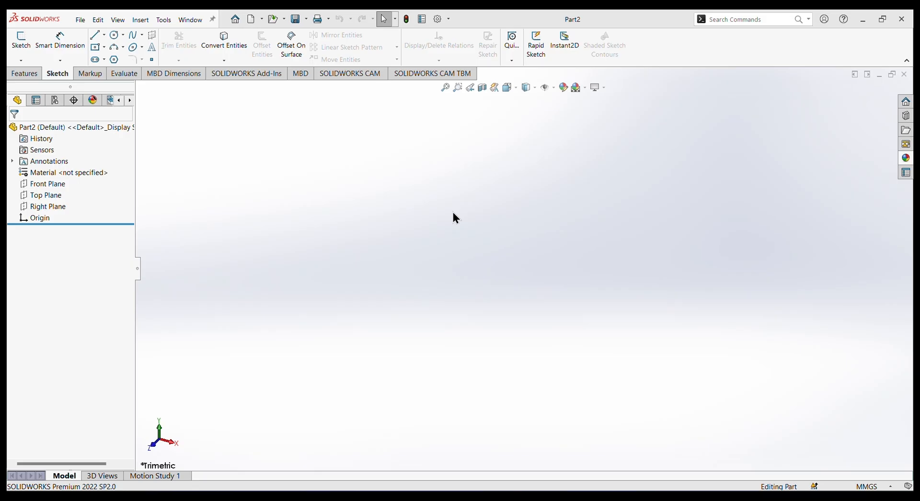
Start a sketch on the Front Plane and draw an infinite horizontal construction line through the origin.
{"action": "left_click", "coordinate": [41, 188]}
{"action": "left_click", "coordinate": [47, 169]}
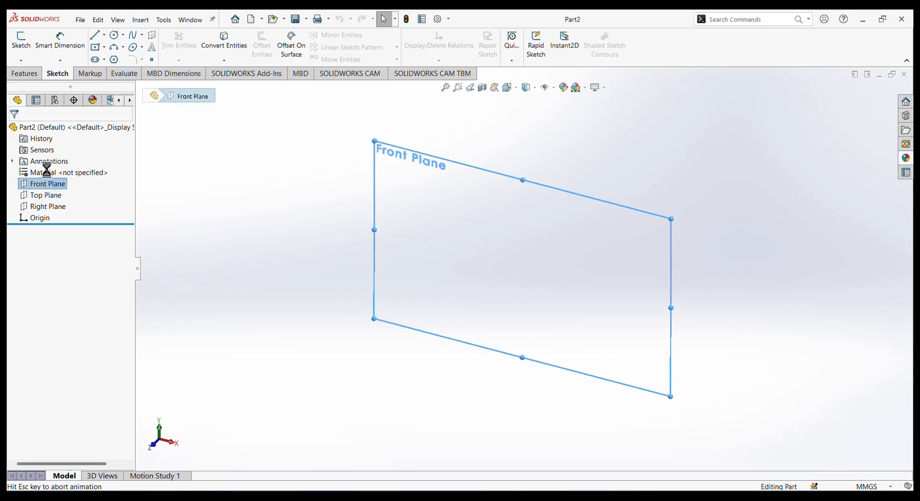
{"action": "left_click", "coordinate": [104, 35]}
{"action": "left_click", "coordinate": [120, 61]}
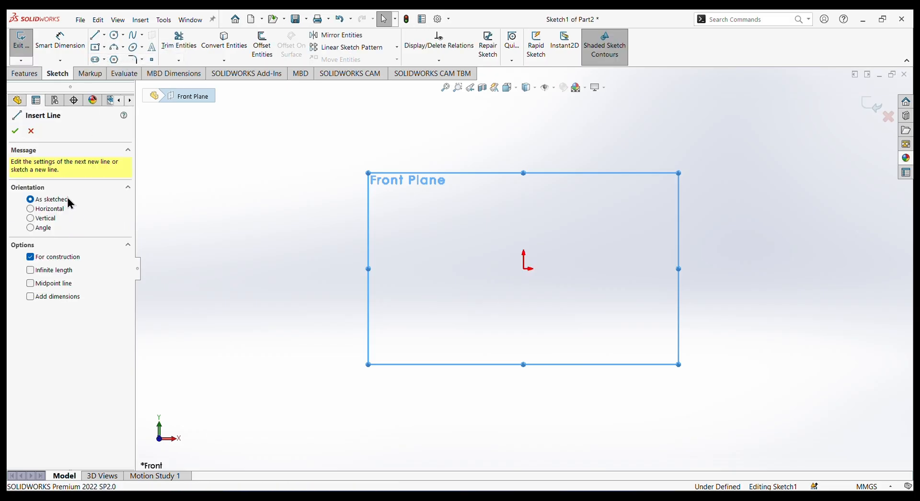
{"action": "left_click", "coordinate": [50, 210]}
{"action": "left_click", "coordinate": [36, 271]}
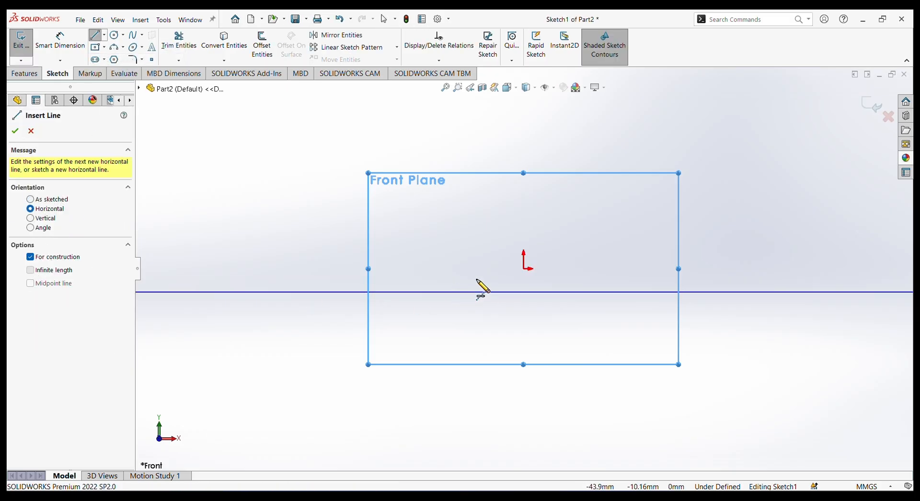
{"action": "left_click", "coordinate": [526, 270]}
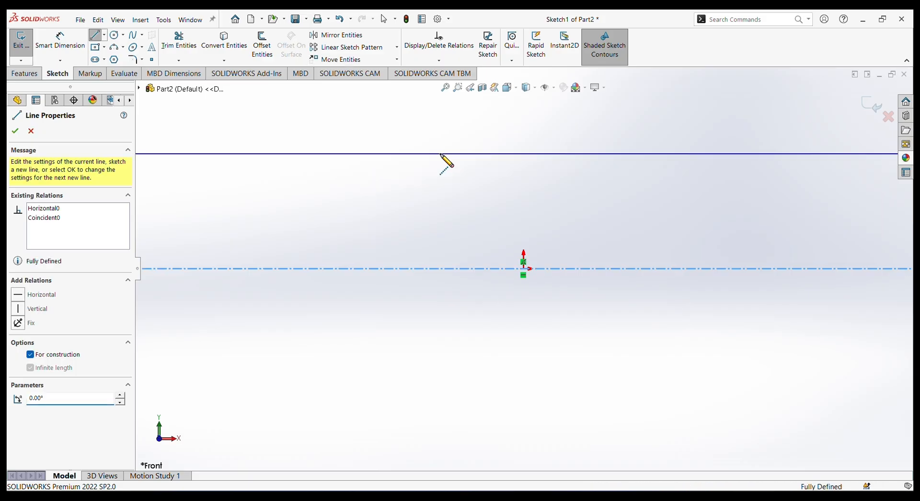
{"action": "right_click", "coordinate": [444, 153]}
{"action": "left_click", "coordinate": [463, 160]}
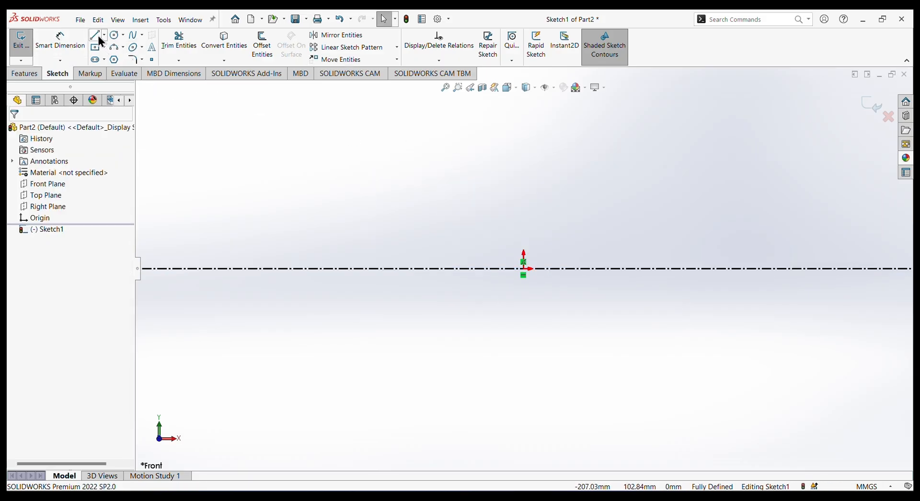
Sketch an open stepped half-profile from the origin: about 21 mm end height, middle section about 17 mm higher, lower end section closing onto the centerline.
{"action": "key", "text": "l"}
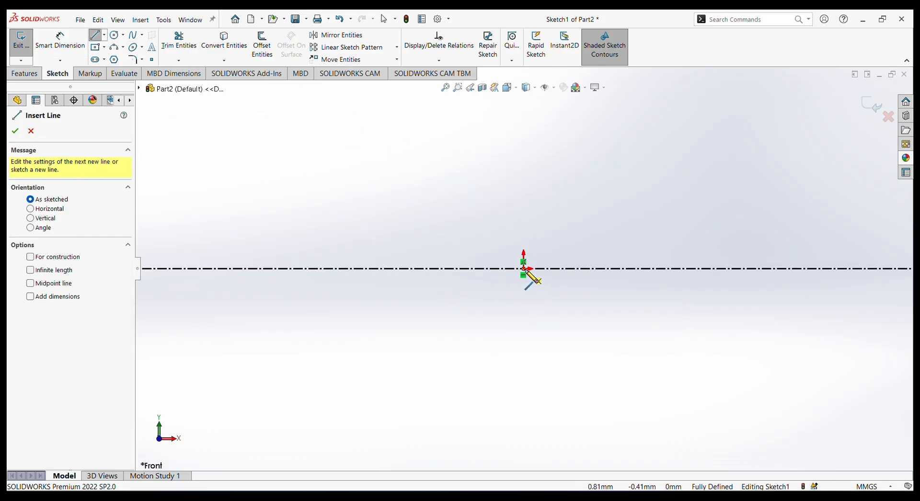
{"action": "left_click", "coordinate": [524, 269]}
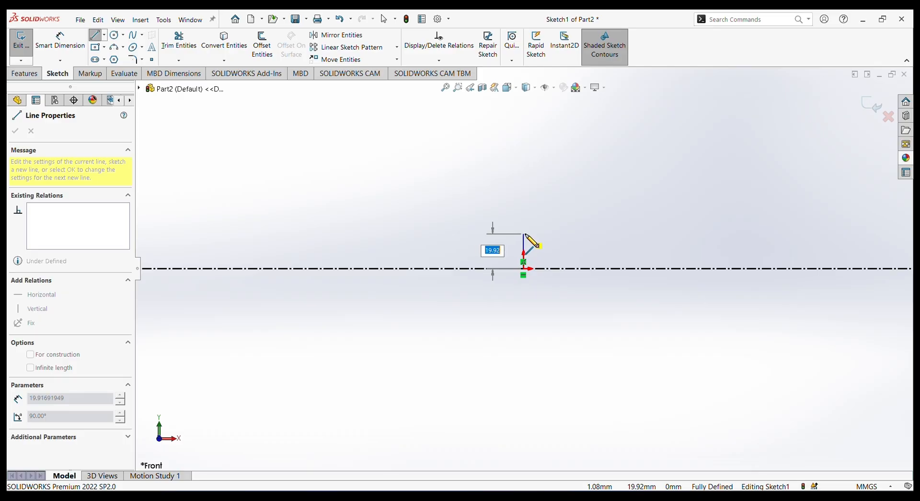
{"action": "left_click", "coordinate": [524, 234]}
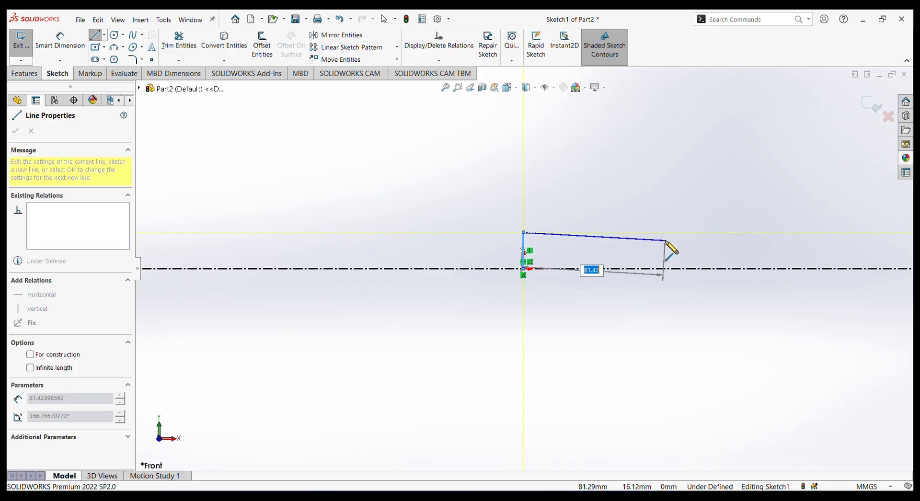
{"action": "left_click", "coordinate": [659, 233]}
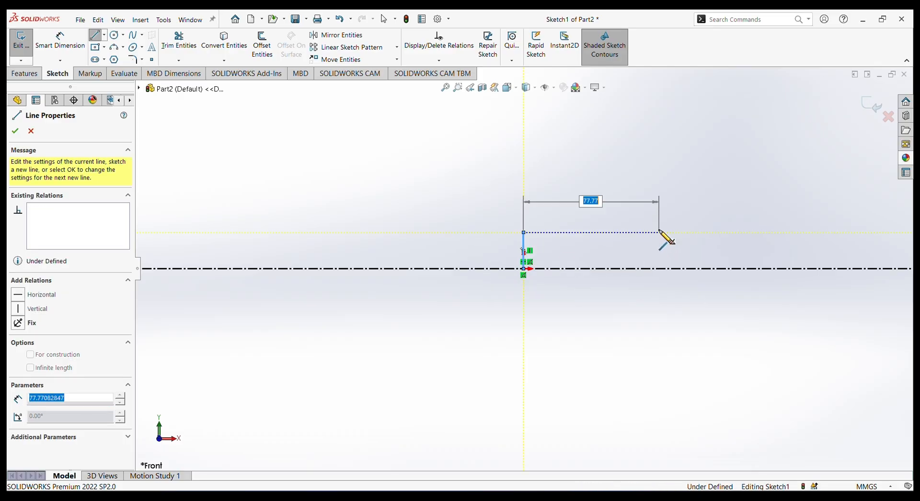
{"action": "left_click", "coordinate": [659, 204]}
{"action": "key", "text": "z"}
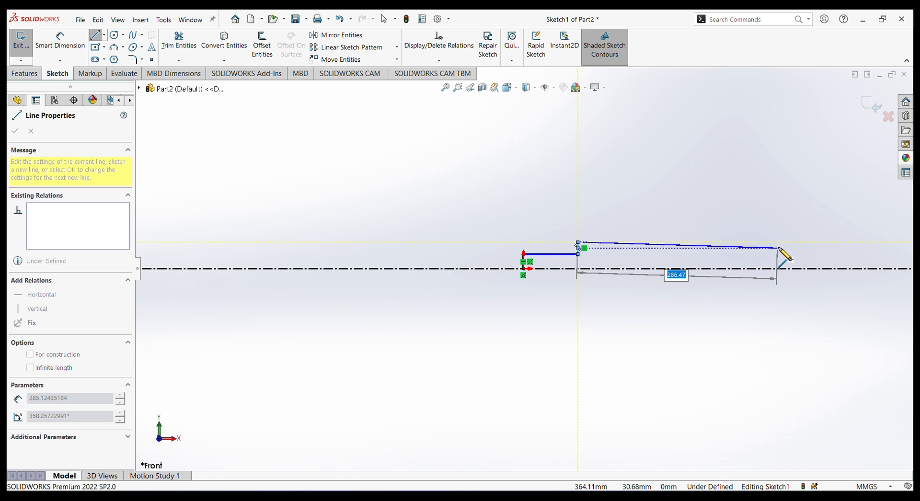
{"action": "left_click", "coordinate": [784, 242]}
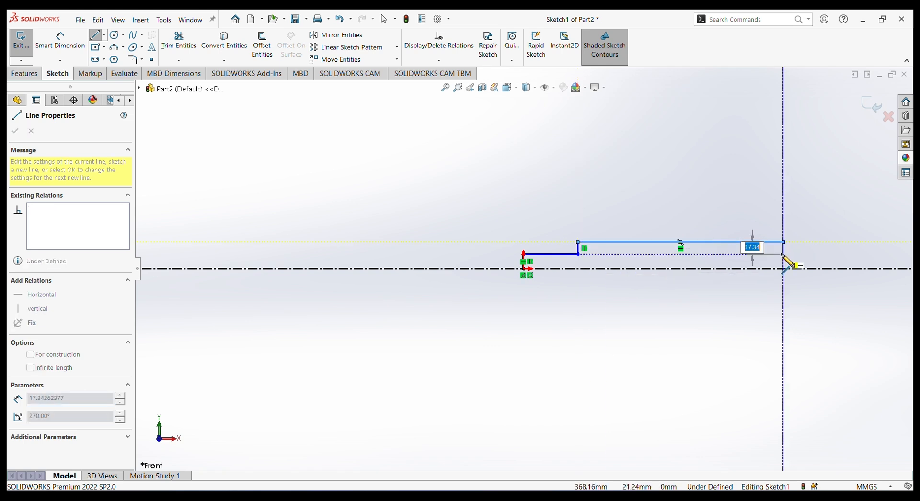
{"action": "left_click", "coordinate": [784, 254]}
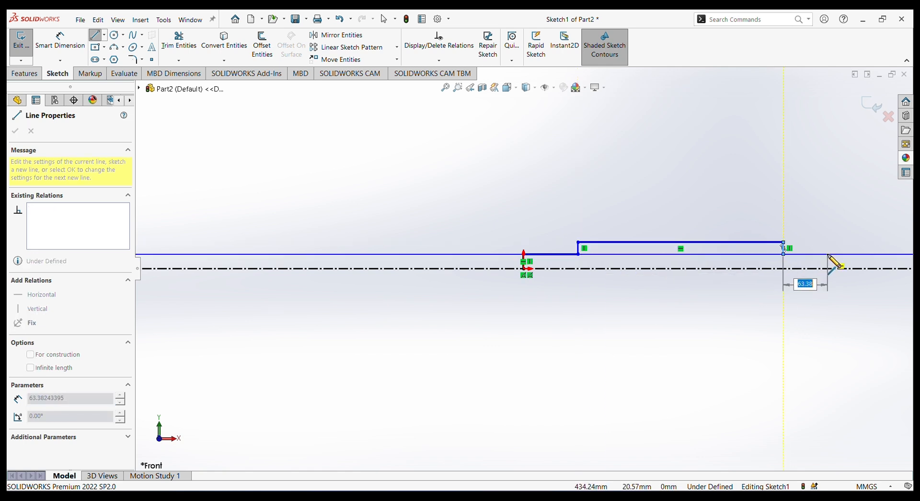
{"action": "left_click", "coordinate": [827, 269]}
{"action": "right_click", "coordinate": [795, 318]}
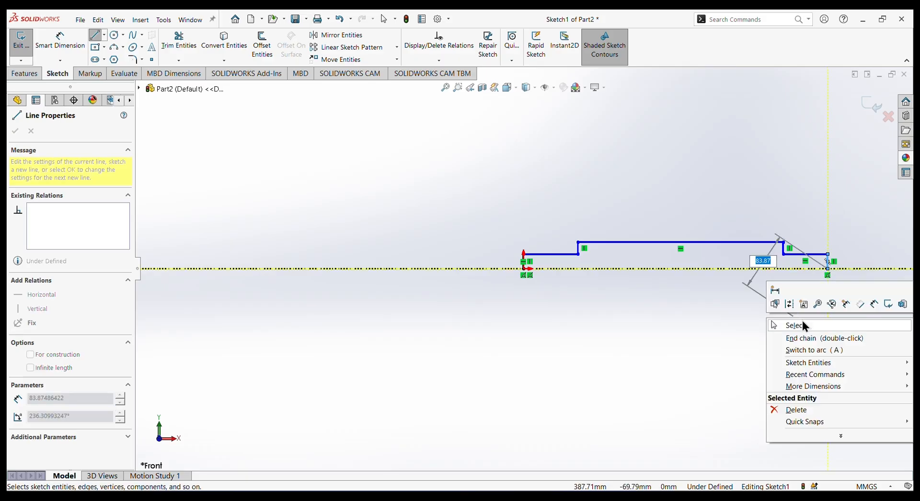
{"action": "left_click", "coordinate": [802, 324]}
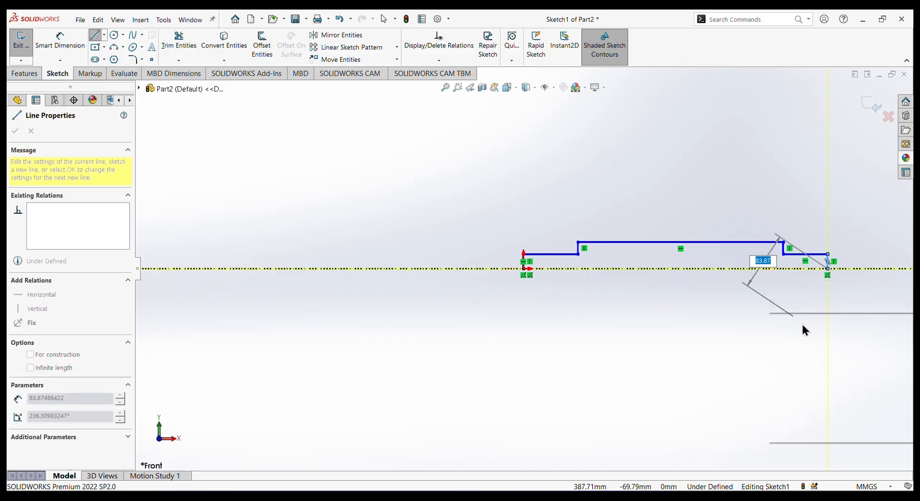
Dimension the vertical edge at the origin as 4 mm and the adjoining short horizontal segment as 11 mm.
{"action": "left_click", "coordinate": [60, 41]}
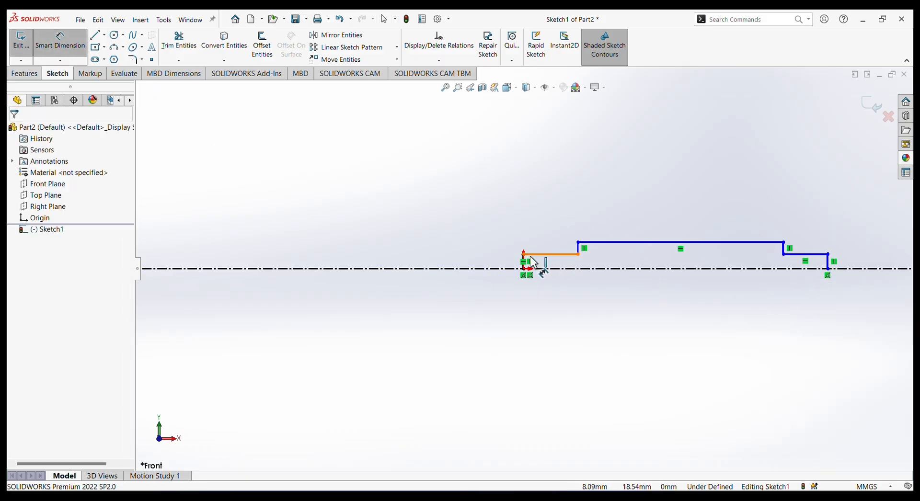
{"action": "scroll", "coordinate": [534, 262], "scroll_direction": "down", "scroll_amount": 5}
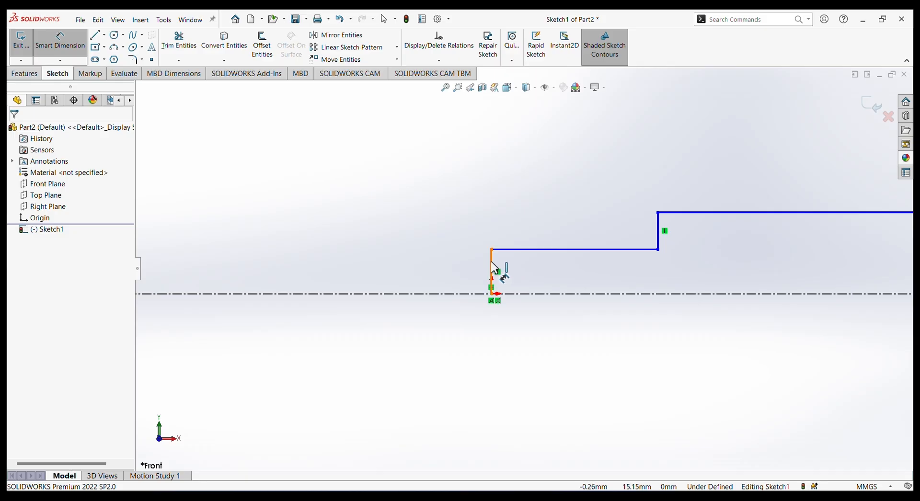
{"action": "left_click", "coordinate": [371, 263]}
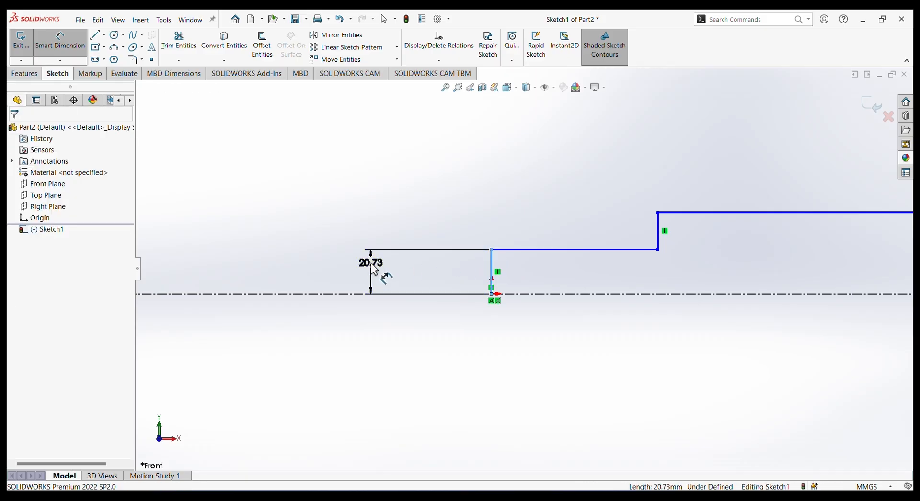
{"action": "type", "text": "4"}
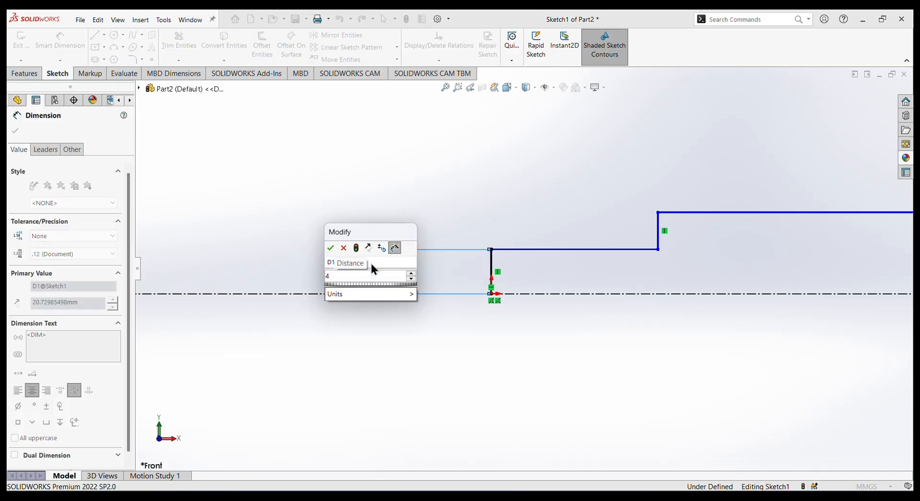
{"action": "key", "text": "Return"}
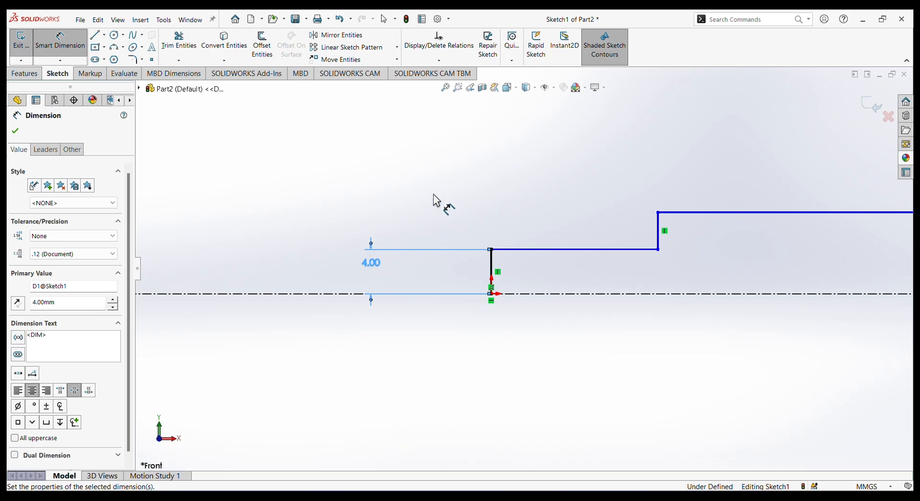
{"action": "left_click", "coordinate": [591, 249]}
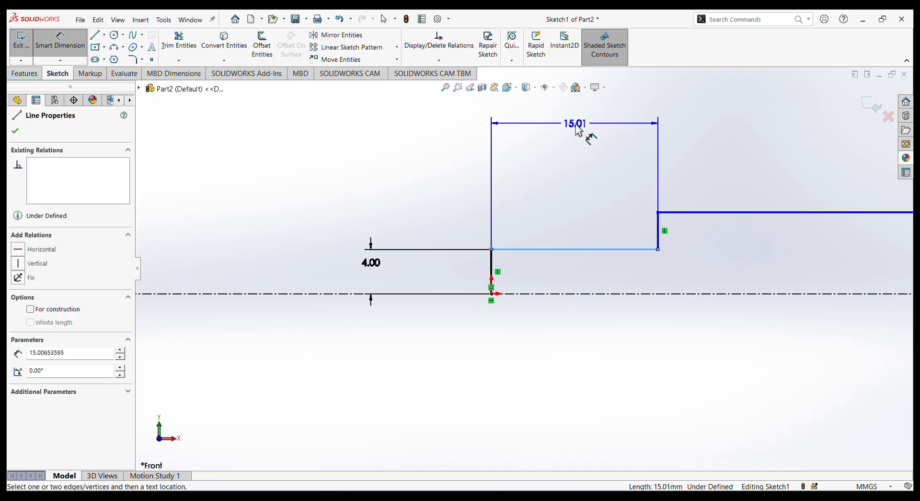
{"action": "left_click", "coordinate": [578, 130]}
{"action": "type", "text": "15"}
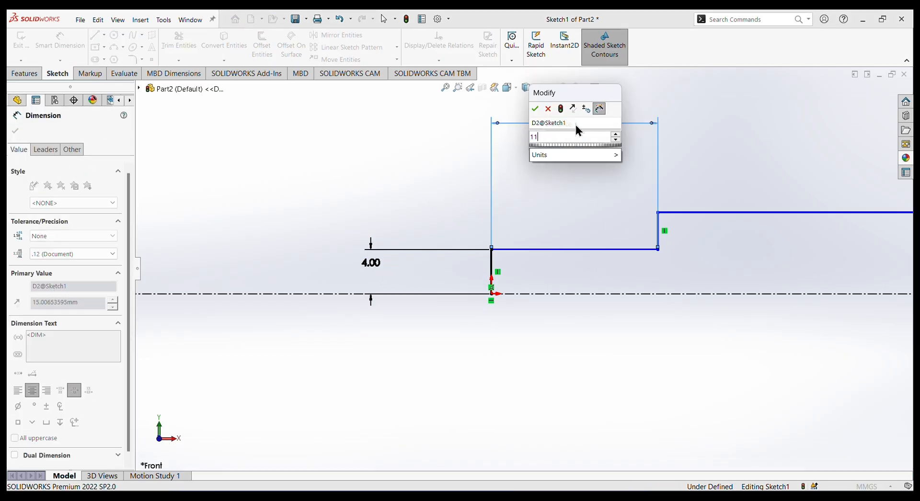
{"action": "key", "text": "Return"}
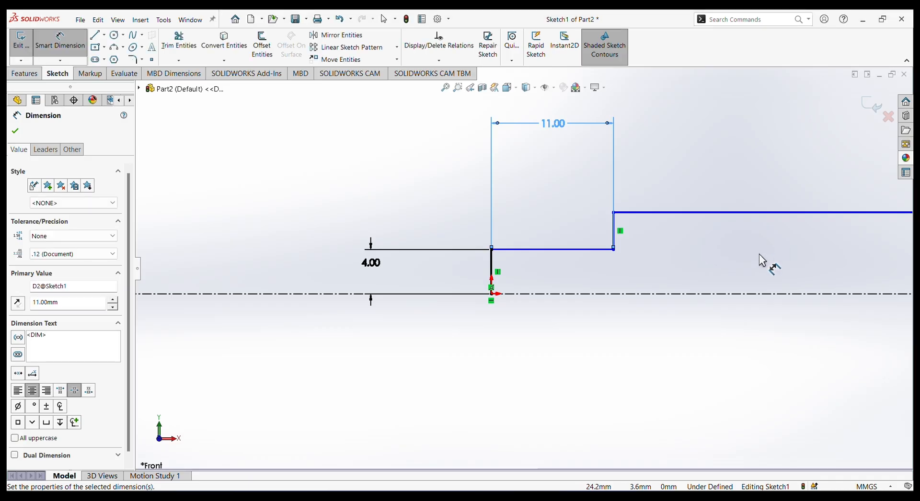
Dimension the long horizontal middle segment of the profile as 182 mm.
{"action": "scroll", "coordinate": [759, 254], "scroll_direction": "up", "scroll_amount": 3}
{"action": "left_click", "coordinate": [750, 237]}
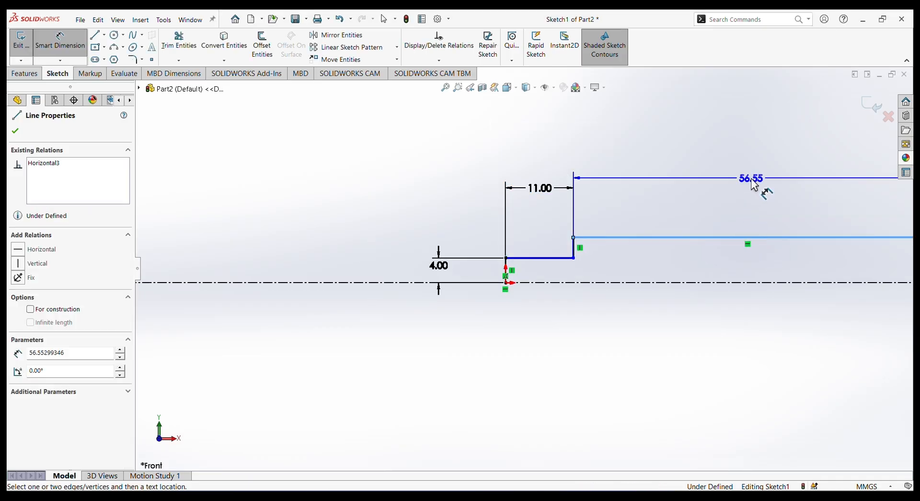
{"action": "left_click", "coordinate": [751, 180]}
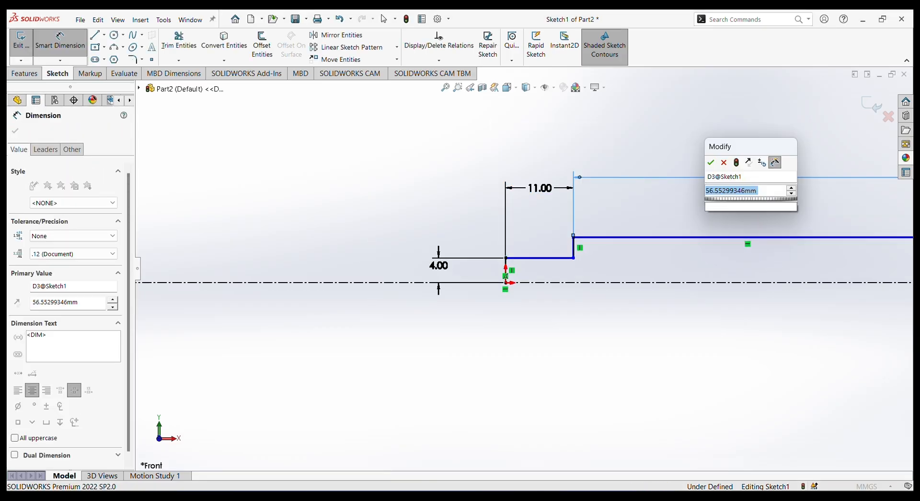
{"action": "type", "text": "182"}
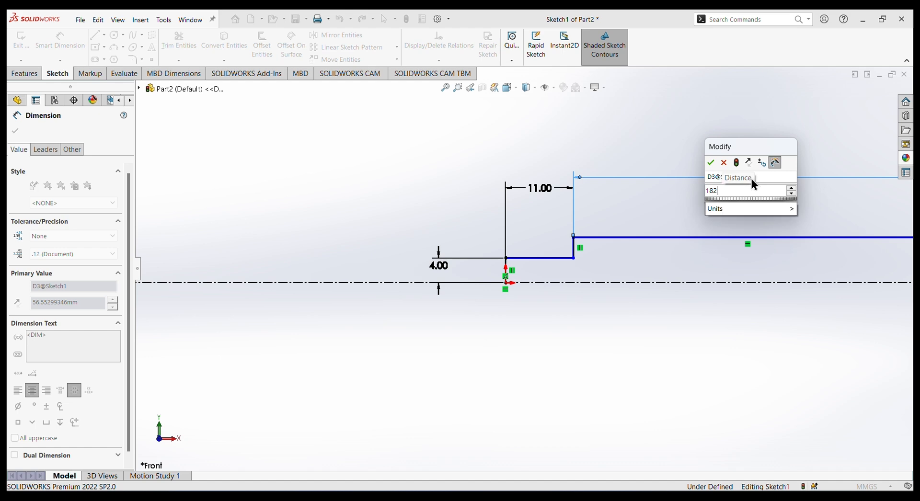
{"action": "key", "text": "Escape"}
{"action": "scroll", "coordinate": [767, 249], "scroll_direction": "up", "scroll_amount": 8}
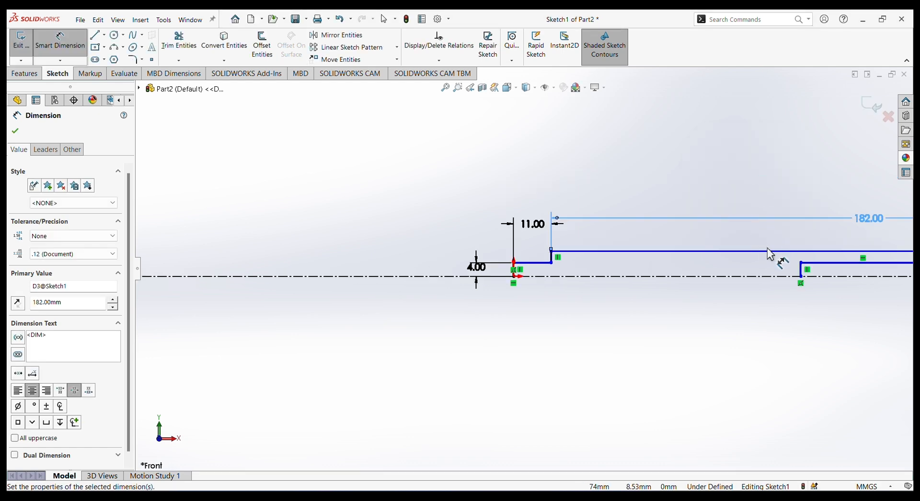
{"action": "scroll", "coordinate": [806, 251], "scroll_direction": "down", "scroll_amount": 5}
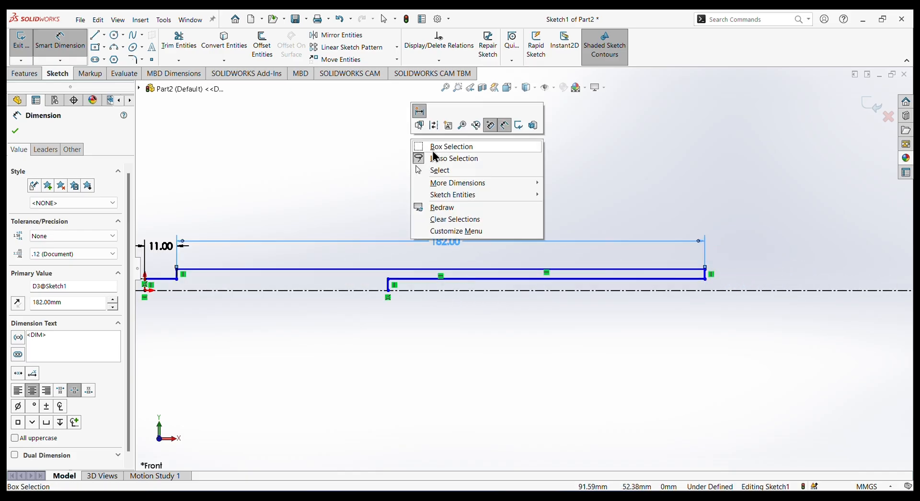
Delete the horizontal end segment folded back under the middle section and its vertical closing line.
{"action": "right_click", "coordinate": [410, 140]}
{"action": "left_click", "coordinate": [445, 171]}
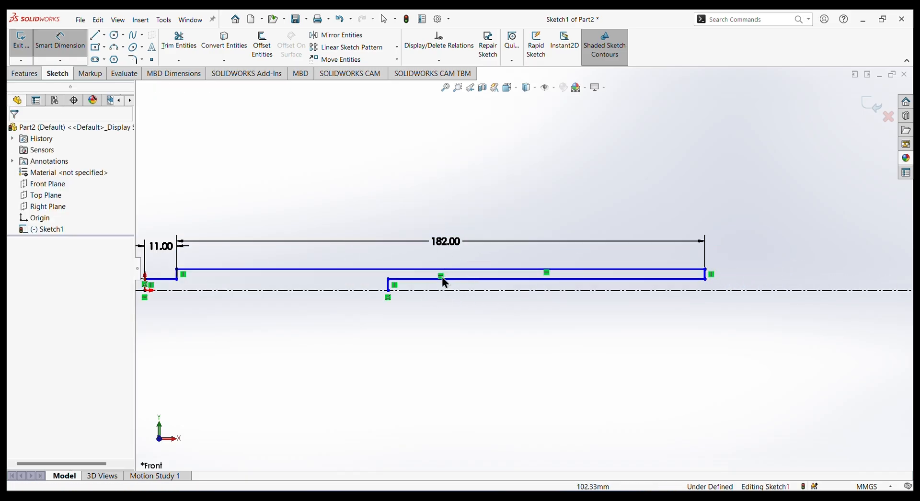
{"action": "left_click", "coordinate": [466, 283]}
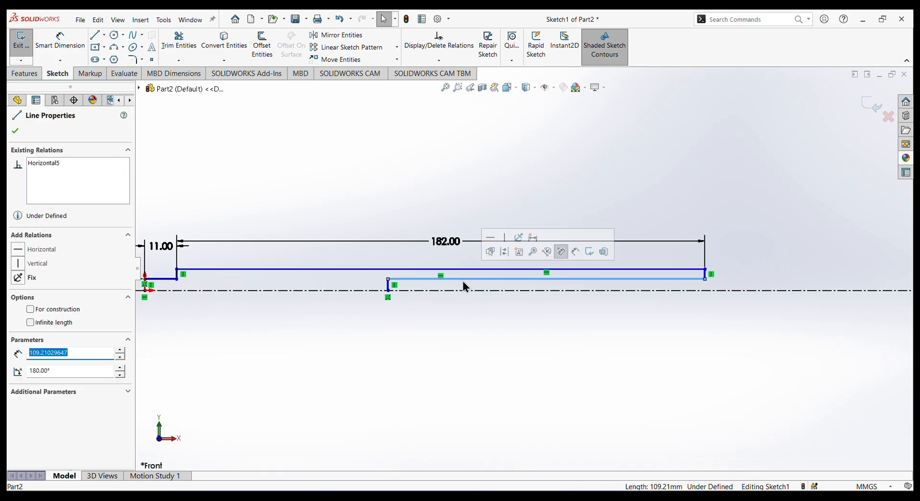
{"action": "key", "text": "Delete"}
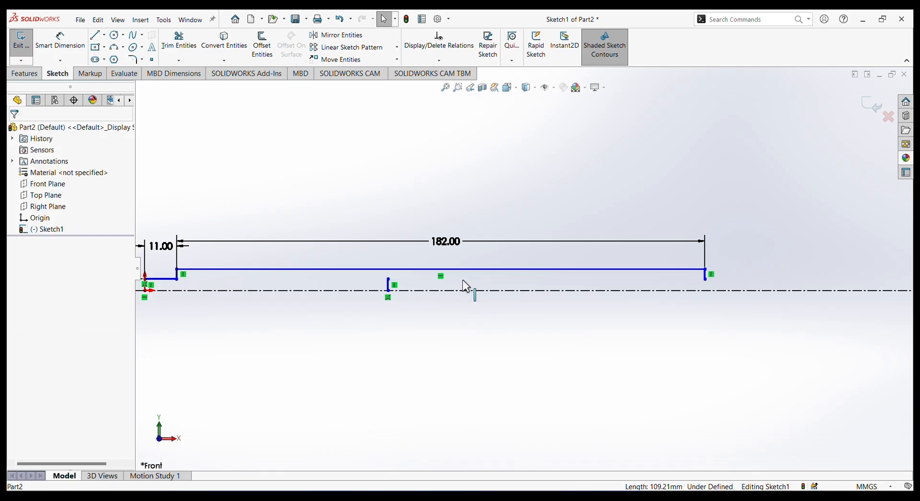
{"action": "left_click", "coordinate": [389, 288]}
{"action": "key", "text": "Delete"}
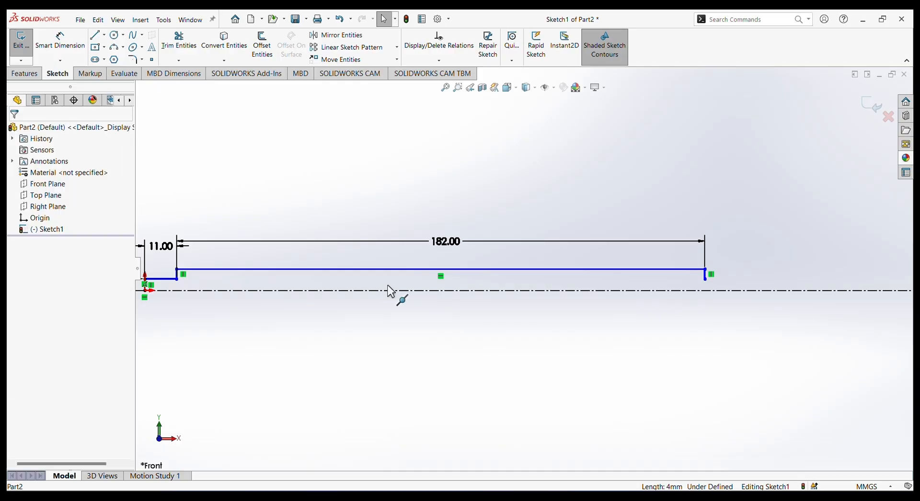
Redraw the far end section with a horizontal line outward from the step's lower endpoint and a vertical line down to the centerline.
{"action": "left_click", "coordinate": [98, 38]}
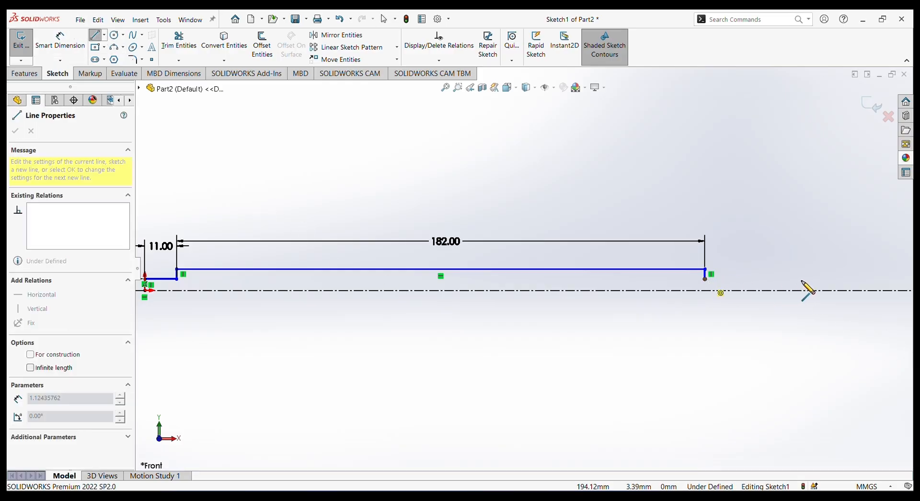
{"action": "left_click", "coordinate": [801, 279]}
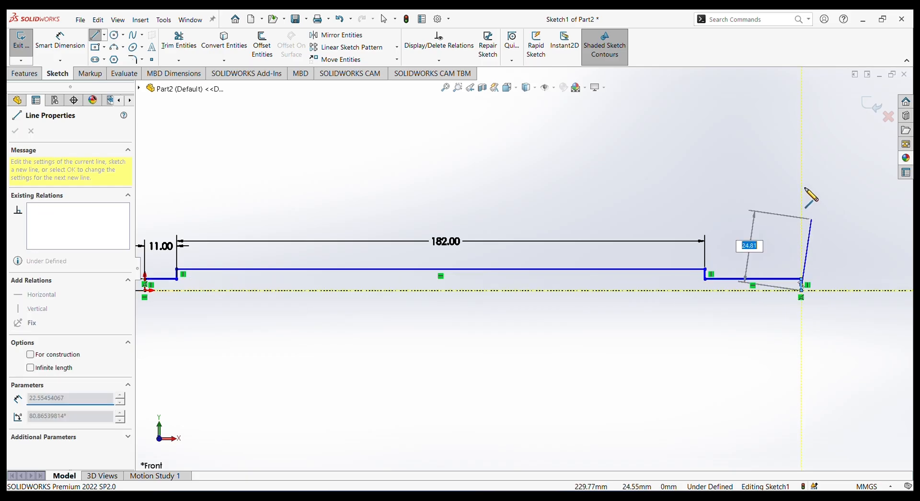
{"action": "right_click", "coordinate": [811, 194]}
{"action": "left_click", "coordinate": [800, 202]}
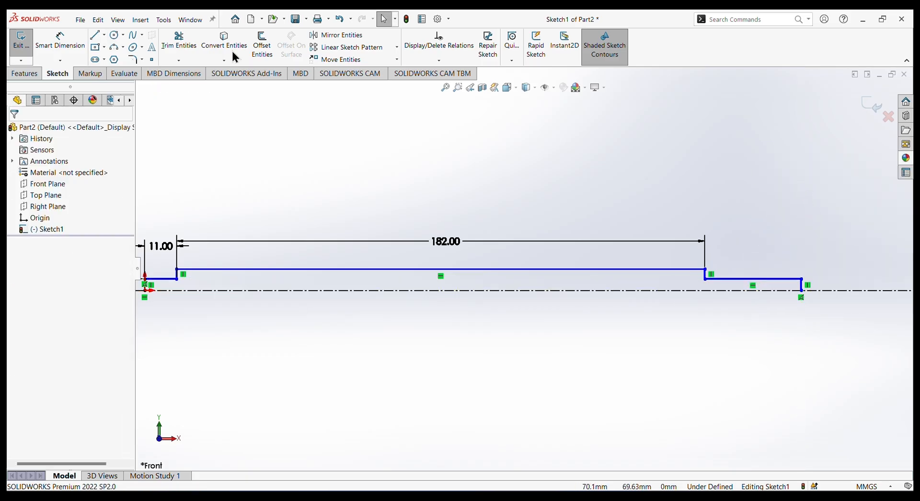
Dimension the far end section's short horizontal segment as 11 mm and its closing vertical edge as 4 mm.
{"action": "left_click", "coordinate": [60, 41]}
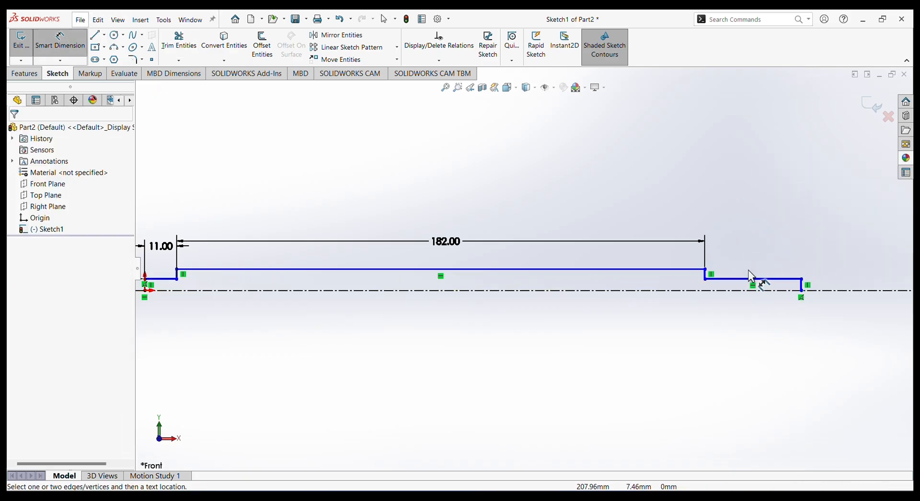
{"action": "left_click", "coordinate": [763, 279]}
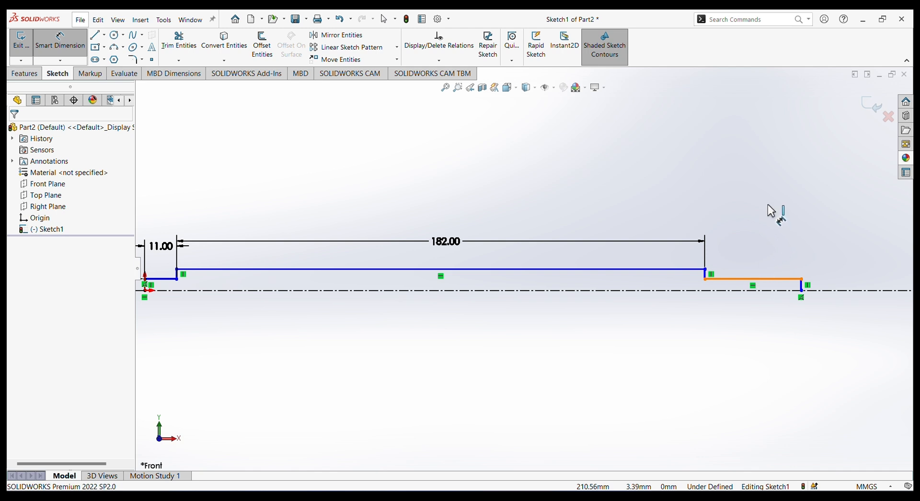
{"action": "left_click", "coordinate": [765, 202]}
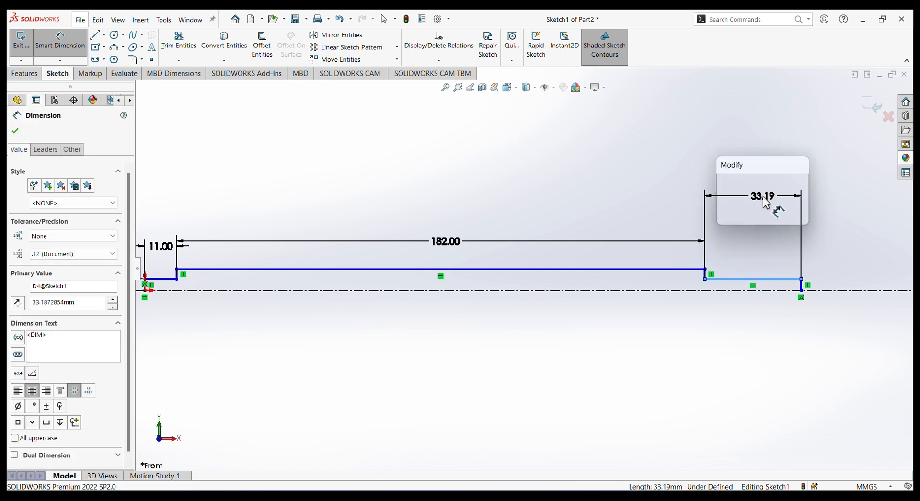
{"action": "type", "text": "11"}
{"action": "key", "text": "Return"}
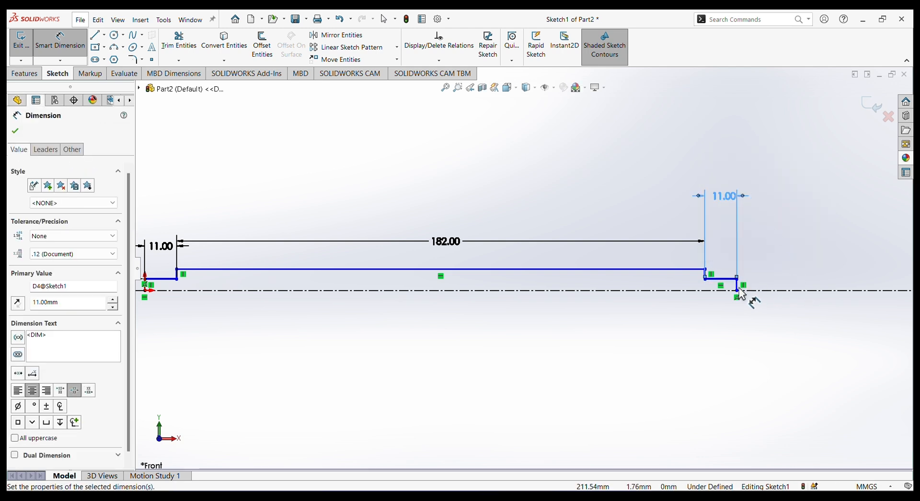
{"action": "left_click", "coordinate": [738, 286]}
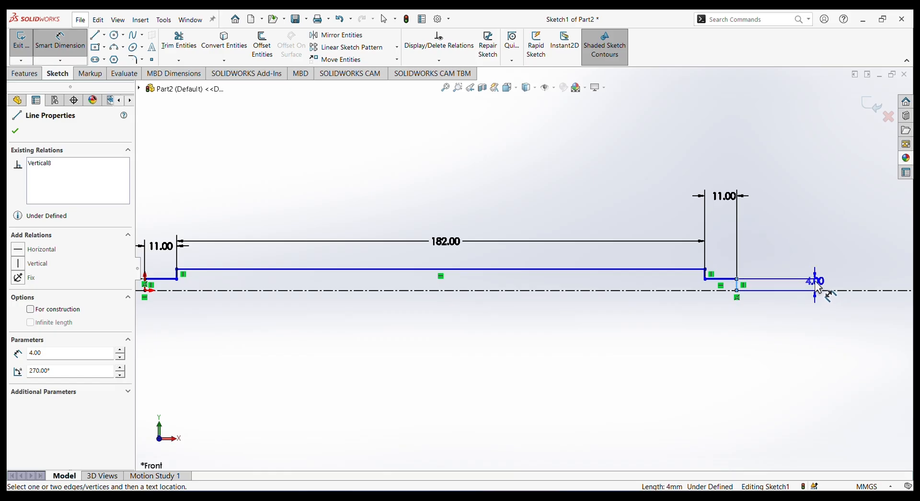
{"action": "left_click", "coordinate": [817, 282]}
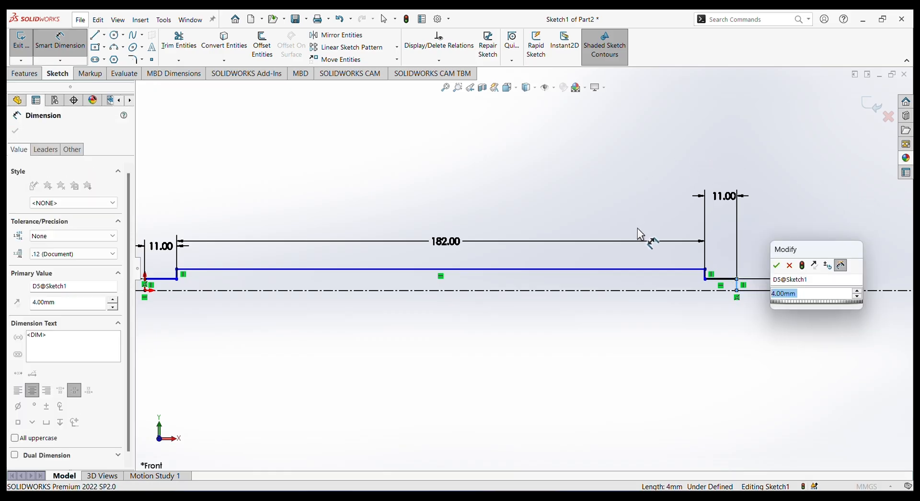
{"action": "left_click", "coordinate": [778, 265]}
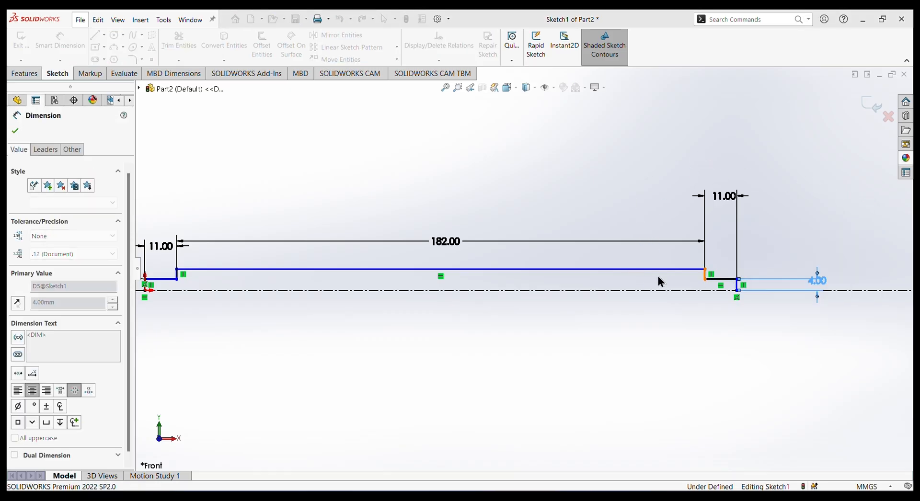
Dimension the distance from the long middle segment to the centerline as 6.5 mm.
{"action": "left_click", "coordinate": [648, 269]}
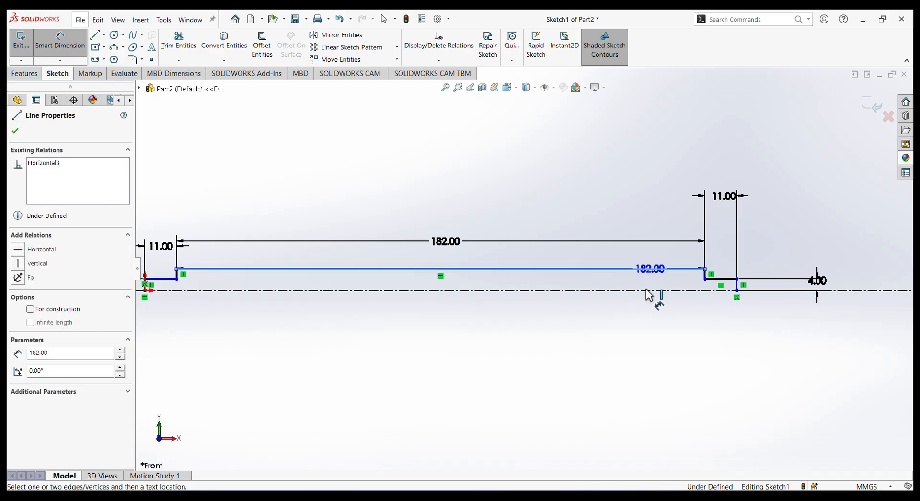
{"action": "left_click", "coordinate": [652, 290]}
{"action": "left_click", "coordinate": [882, 287]}
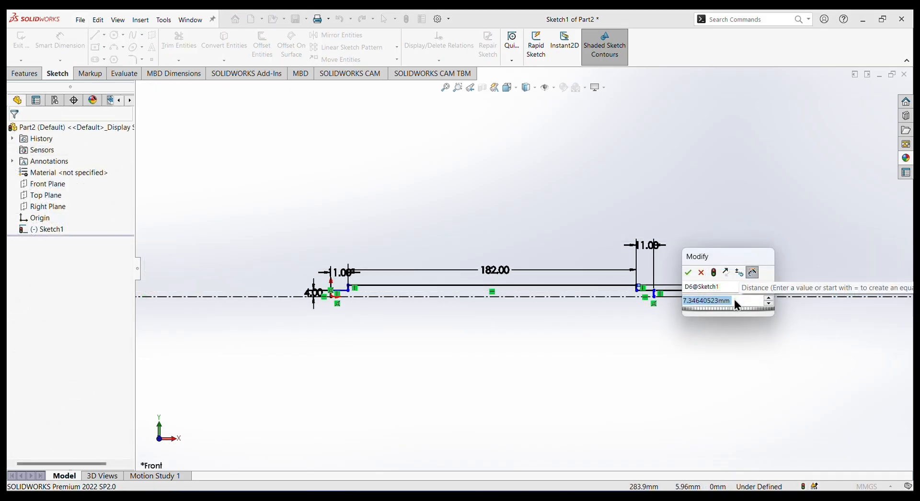
{"action": "type", "text": "6"}
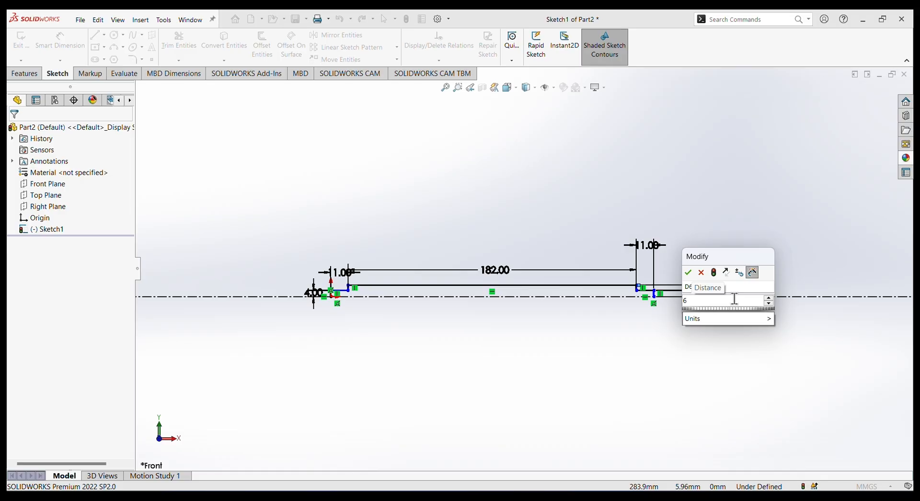
{"action": "type", "text": ".5"}
{"action": "key", "text": "Escape"}
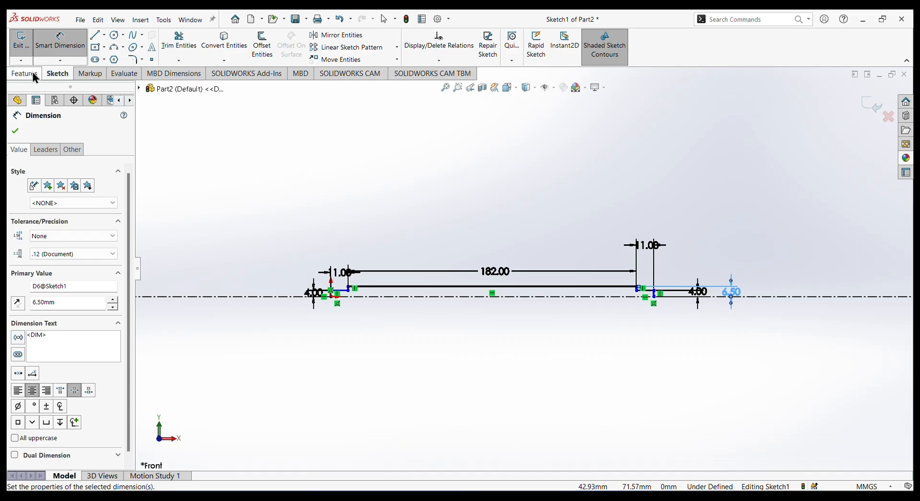
{"action": "left_click", "coordinate": [15, 133]}
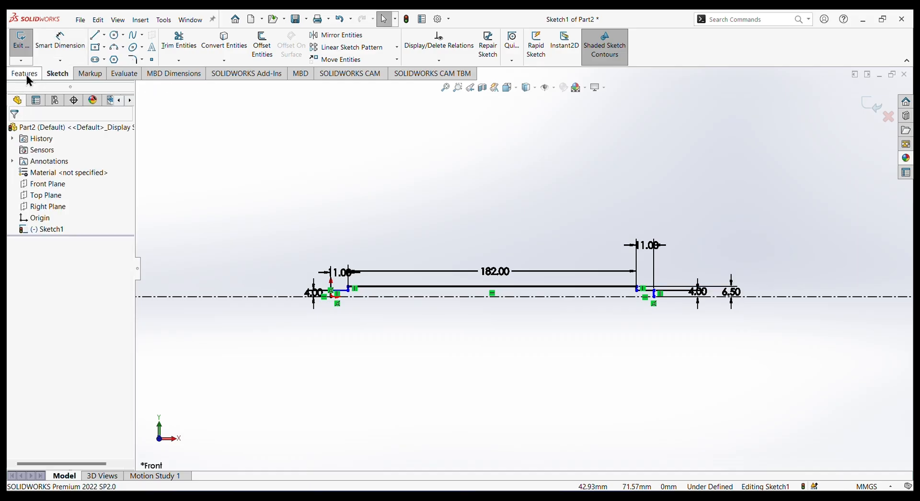
Revolve the profile 360 degrees about the centerline, letting the open sketch be closed automatically.
{"action": "left_click", "coordinate": [27, 76]}
{"action": "left_click", "coordinate": [59, 39]}
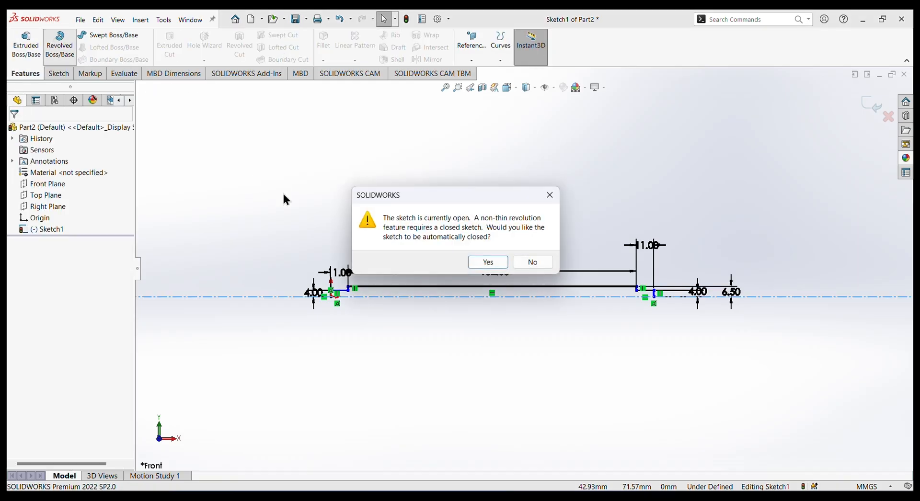
{"action": "left_click", "coordinate": [488, 262]}
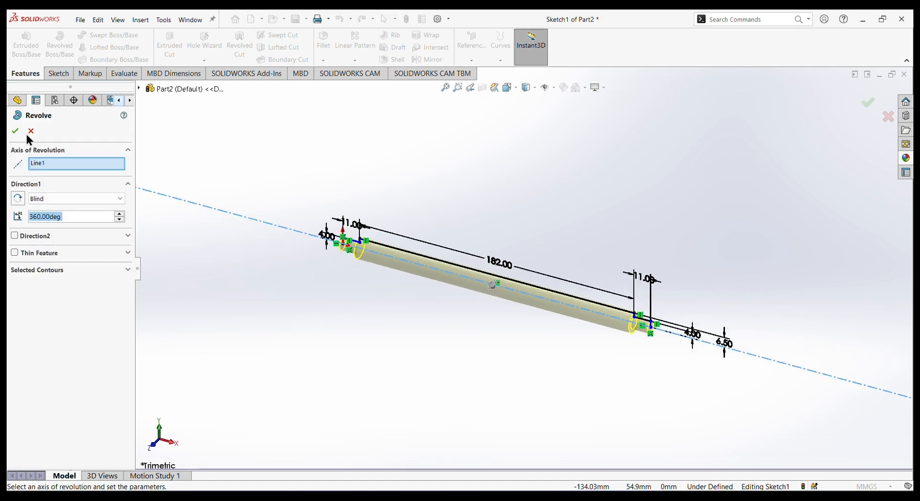
{"action": "left_click", "coordinate": [15, 131]}
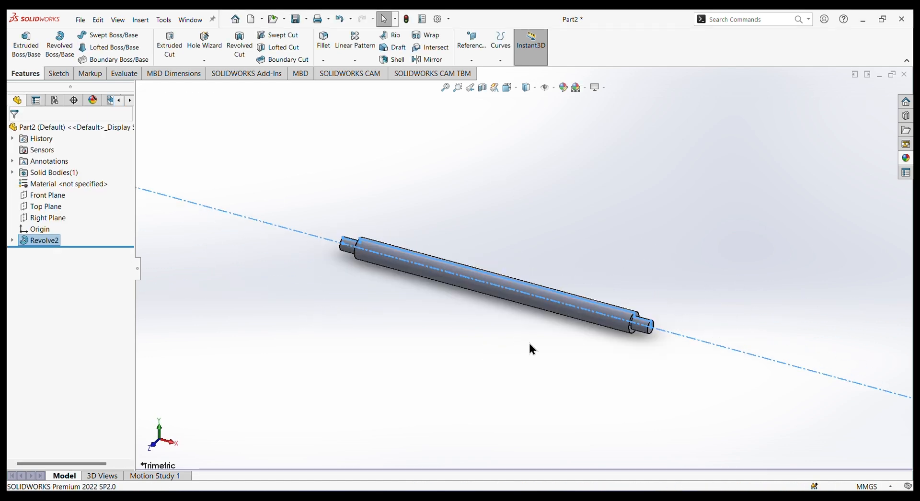
{"action": "left_click", "coordinate": [499, 366]}
Apply the chromium plate appearance from the Chrome metals to the shaft.
{"action": "middle_click_drag", "start_coordinate": [656, 277], "coordinate": [573, 297]}
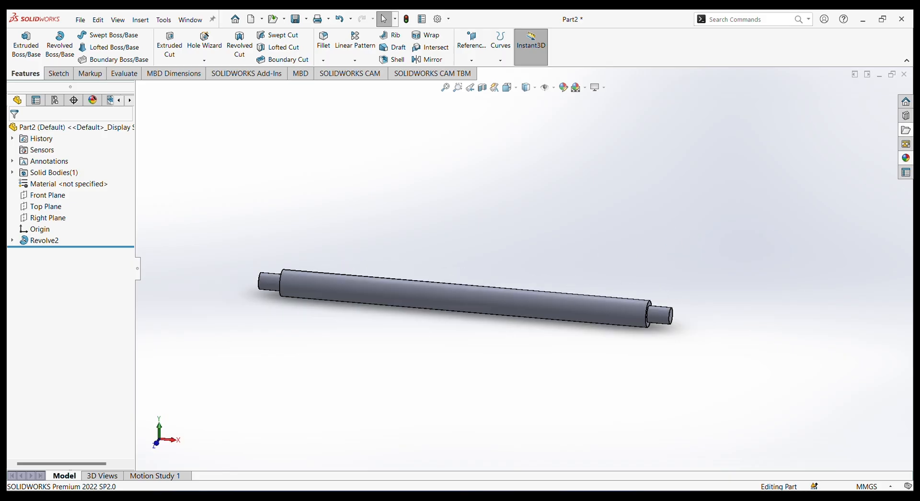
{"action": "left_click", "coordinate": [905, 156]}
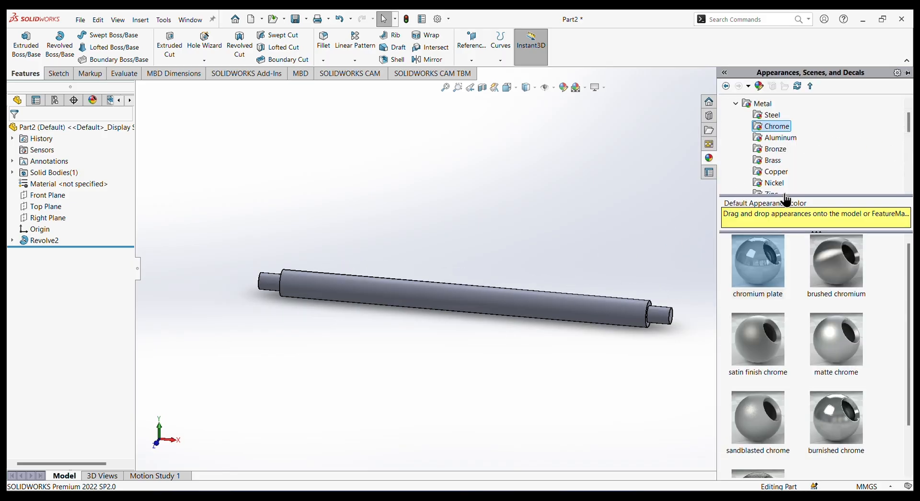
{"action": "left_click", "coordinate": [761, 277]}
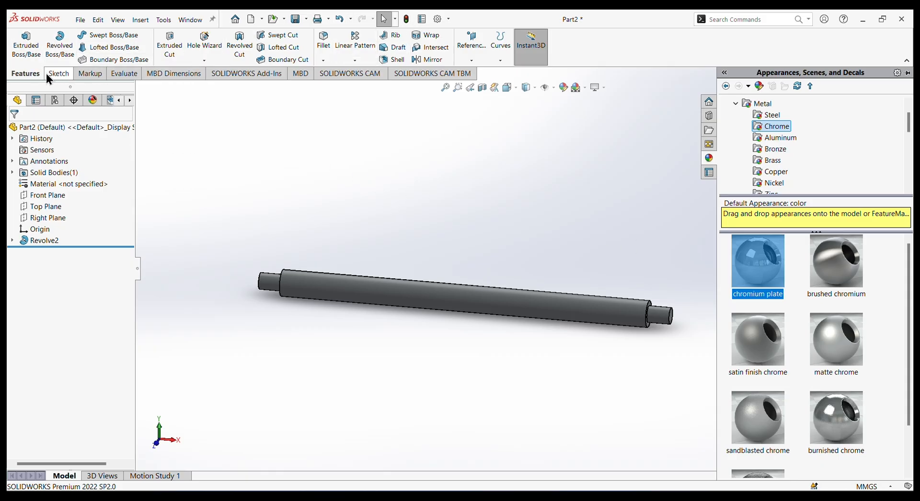
Save the part in the Documents folder as "turning shaft".
{"action": "left_click", "coordinate": [78, 21]}
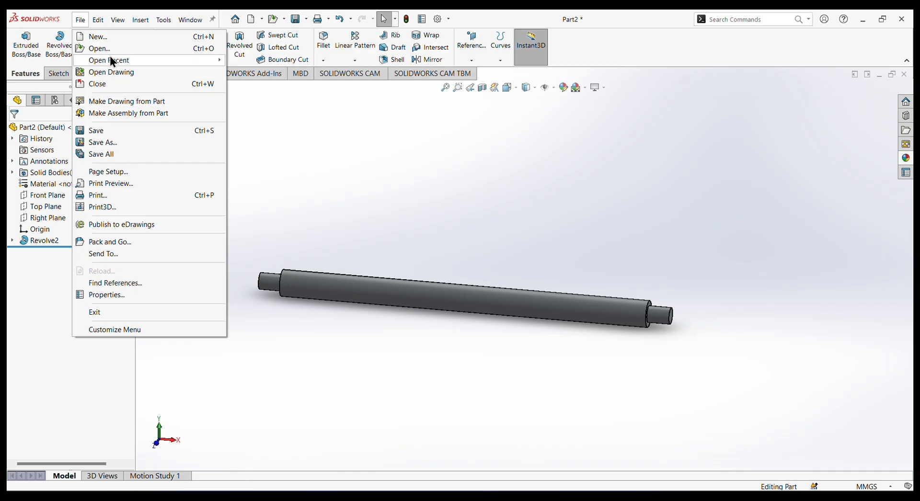
{"action": "left_click", "coordinate": [113, 154]}
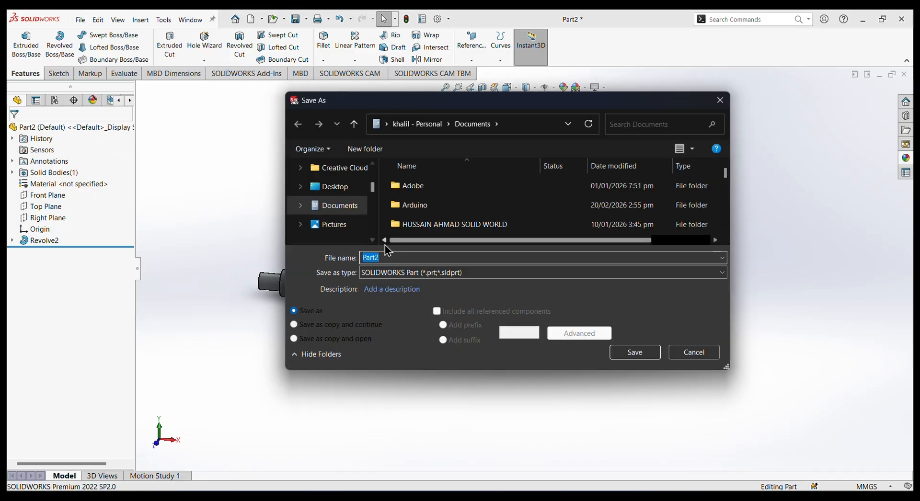
{"action": "type", "text": "turning shaft"}
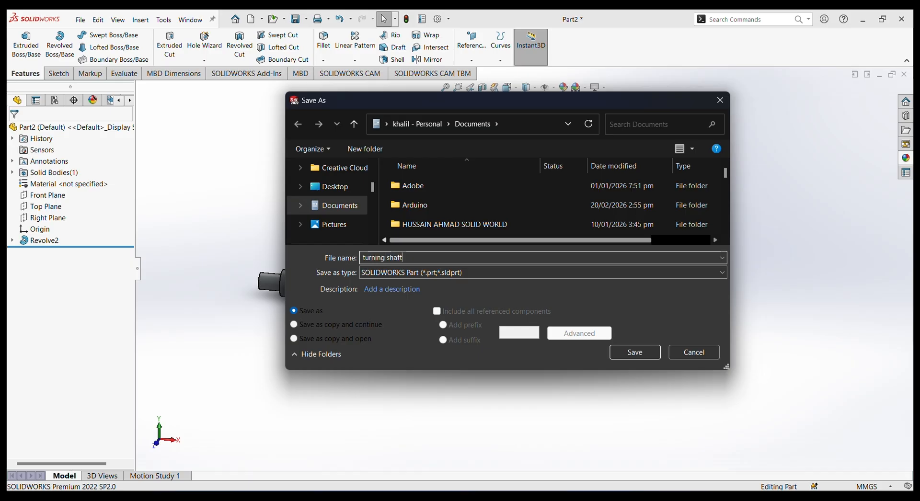
{"action": "key", "text": "Return"}
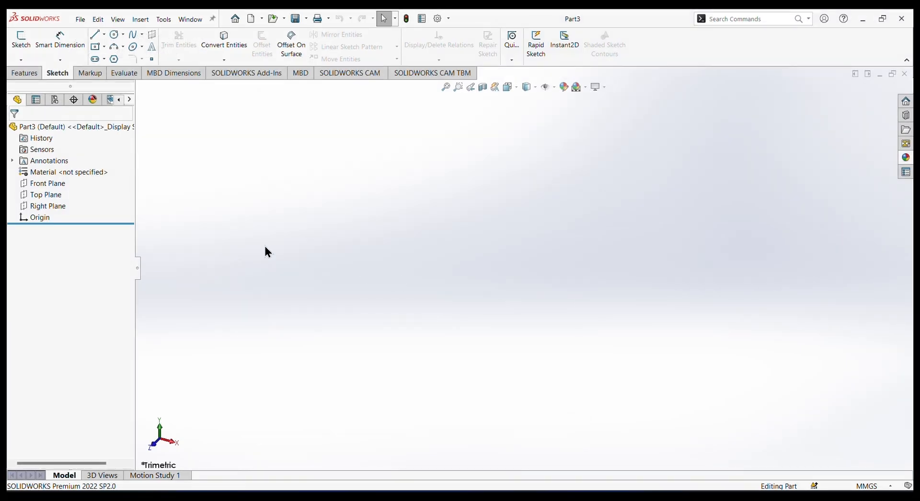
Start a sketch on the Front Plane and draw a horizontal infinite-length centerline through the origin.
{"action": "left_click", "coordinate": [45, 182]}
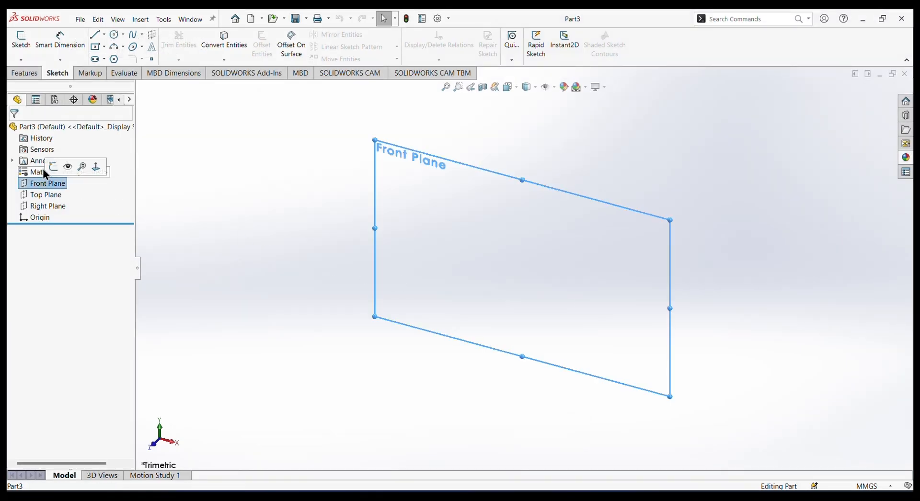
{"action": "left_click", "coordinate": [45, 166]}
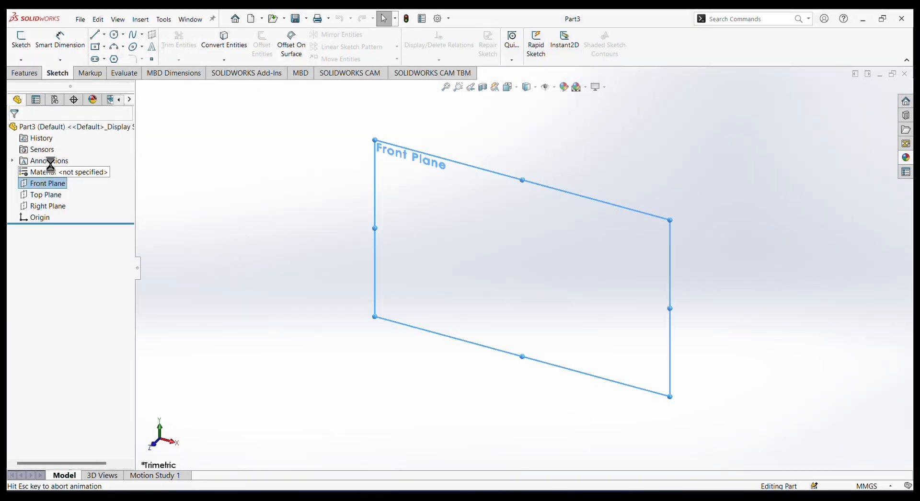
{"action": "left_click", "coordinate": [104, 35]}
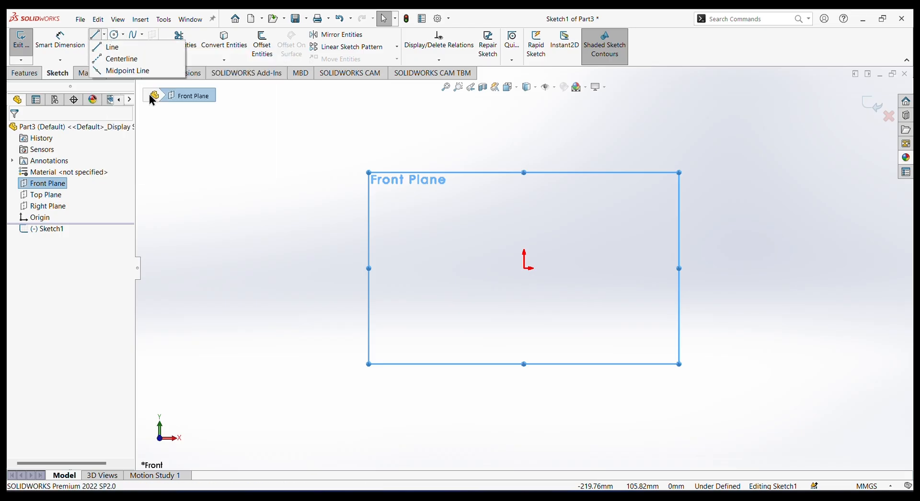
{"action": "left_click", "coordinate": [121, 71]}
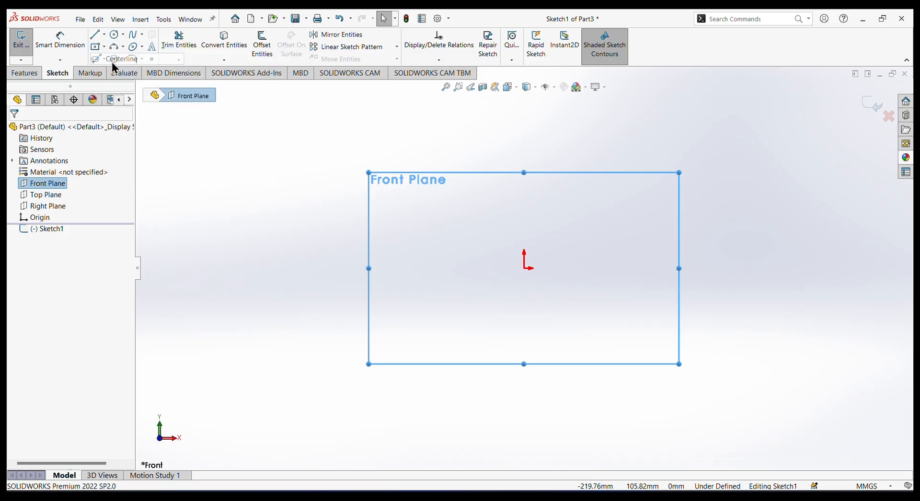
{"action": "left_click", "coordinate": [57, 209]}
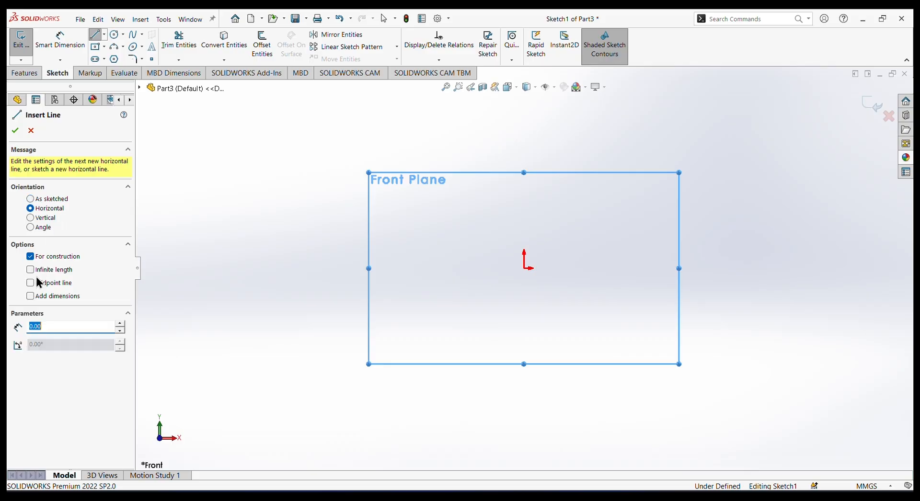
{"action": "left_click", "coordinate": [32, 271]}
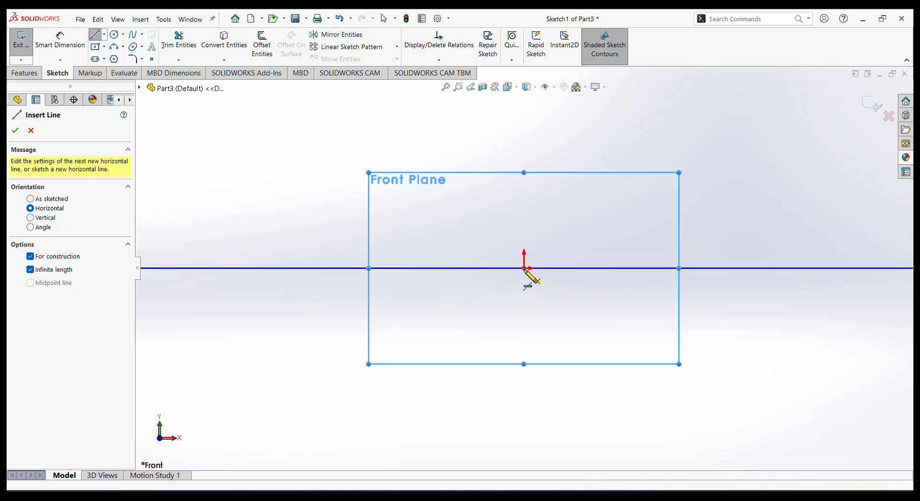
{"action": "left_click", "coordinate": [526, 268]}
{"action": "right_click", "coordinate": [590, 159]}
{"action": "left_click", "coordinate": [612, 165]}
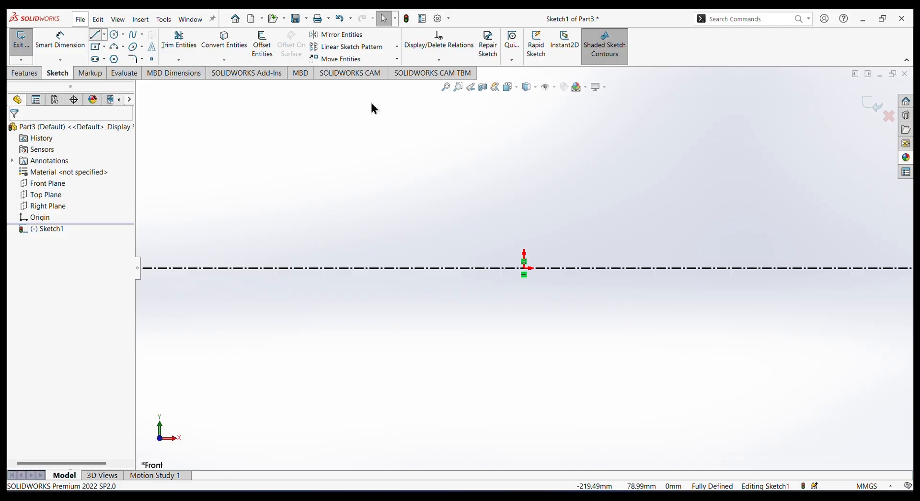
Sketch two separate horizontal lines about 29 mm long, one above the other with aligned ends, above the centerline near the origin.
{"action": "key", "text": "l"}
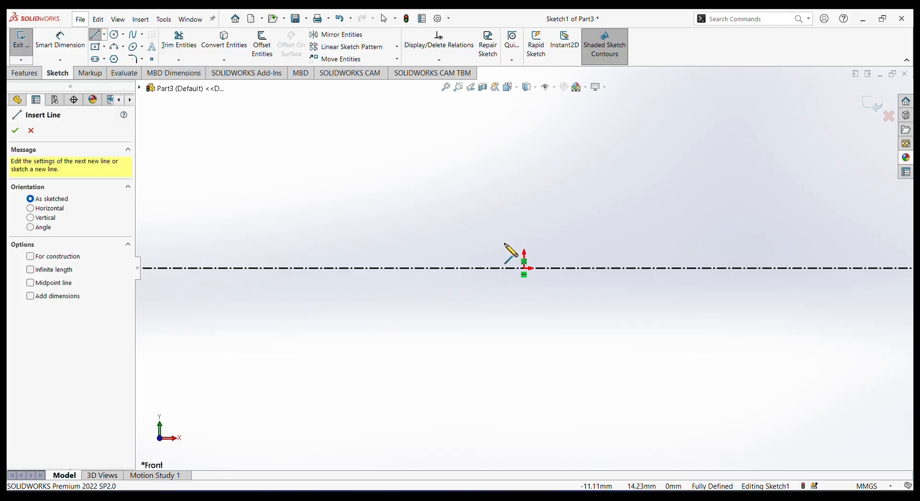
{"action": "left_click", "coordinate": [505, 238]}
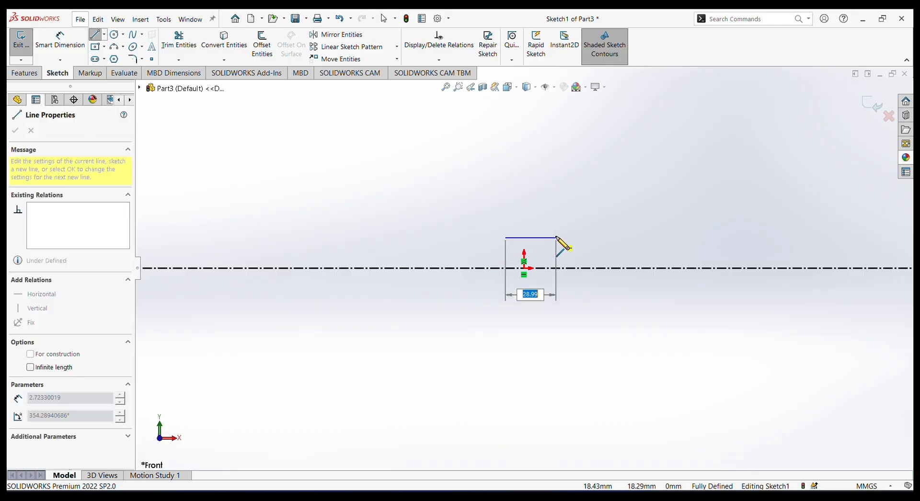
{"action": "left_click", "coordinate": [556, 238]}
{"action": "right_click", "coordinate": [564, 201]}
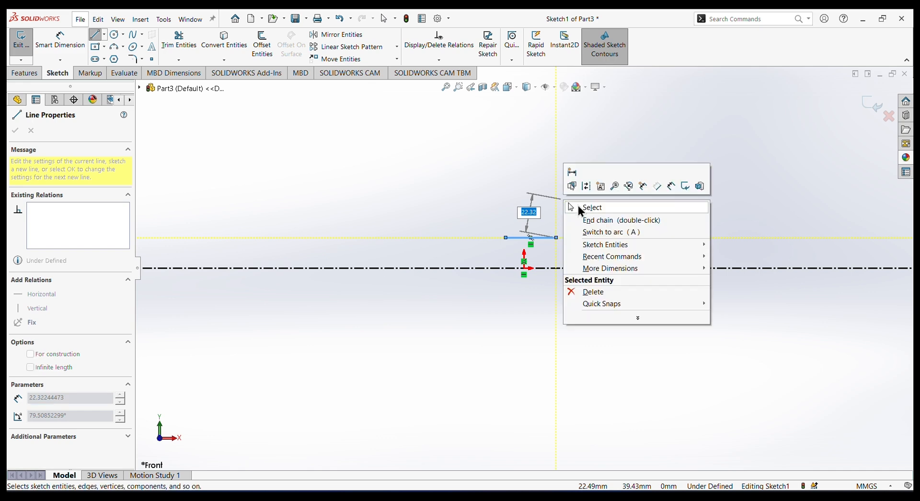
{"action": "left_click", "coordinate": [578, 206]}
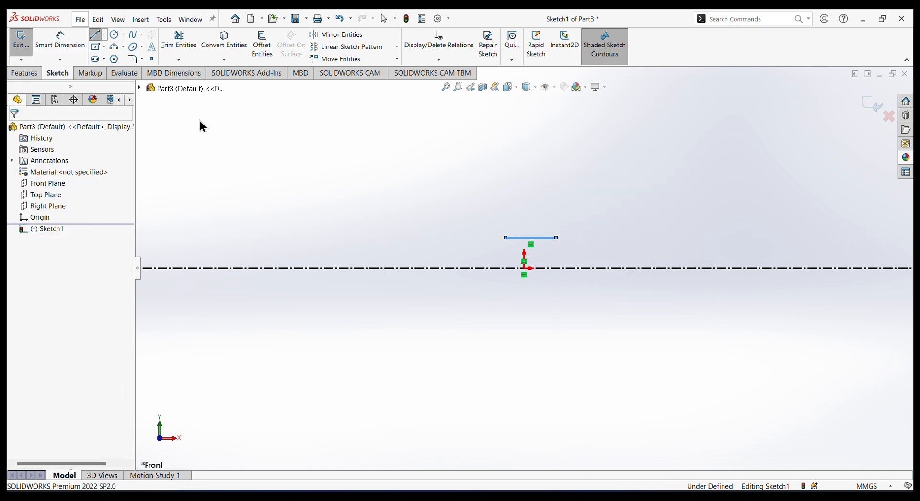
{"action": "left_click", "coordinate": [506, 218]}
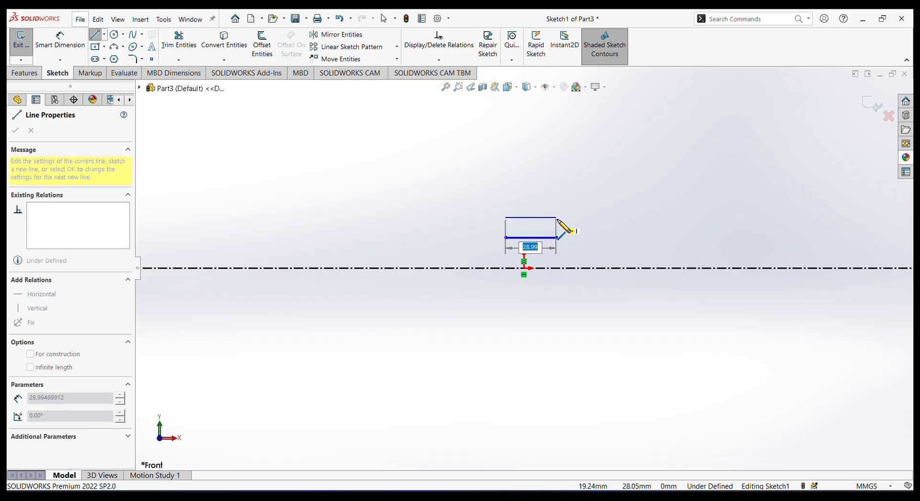
{"action": "left_click", "coordinate": [557, 218]}
{"action": "right_click", "coordinate": [599, 190]}
{"action": "left_click", "coordinate": [604, 193]}
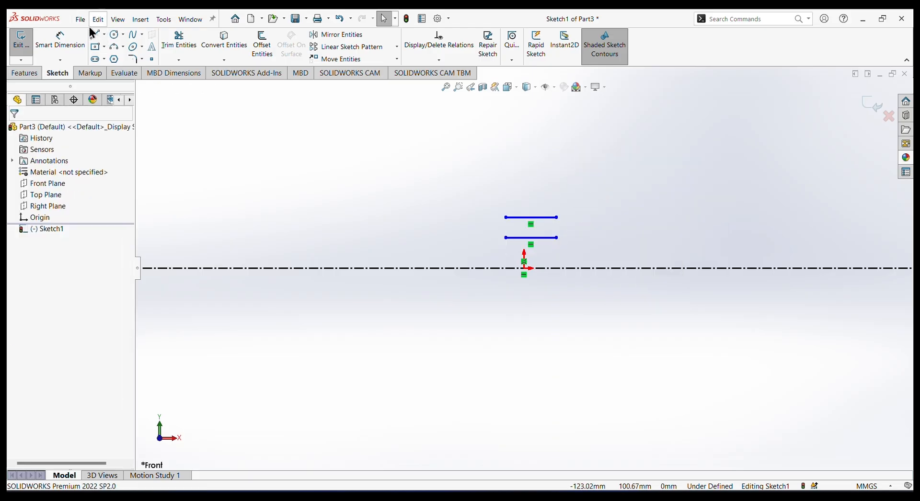
Dimension the lower horizontal line 4.05 mm from the centerline.
{"action": "left_click", "coordinate": [56, 42]}
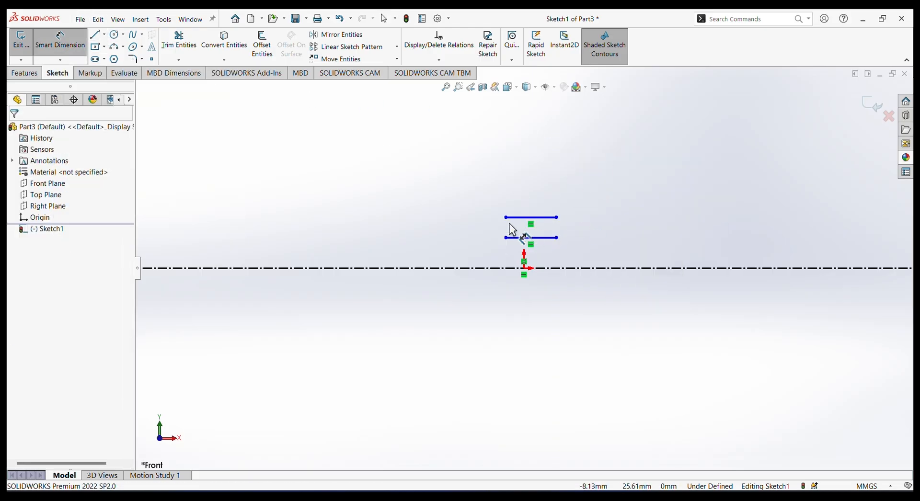
{"action": "left_click", "coordinate": [531, 237]}
{"action": "left_click", "coordinate": [494, 268]}
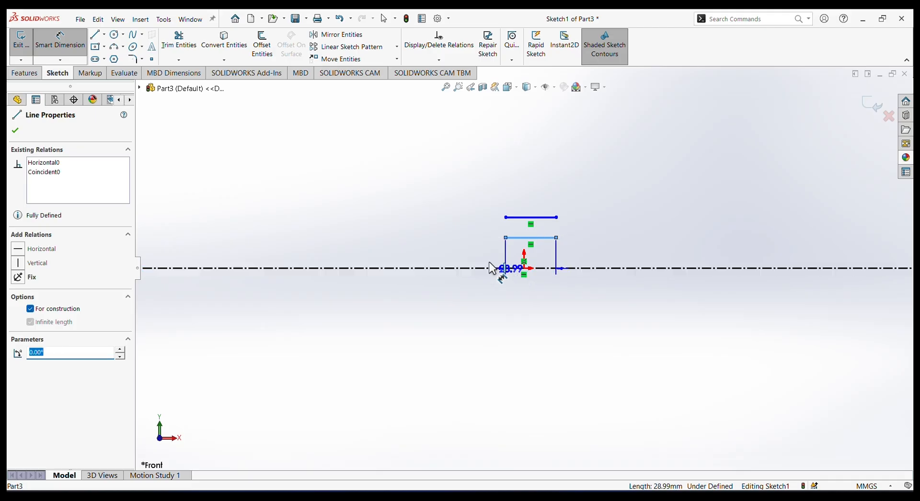
{"action": "left_click", "coordinate": [399, 248]}
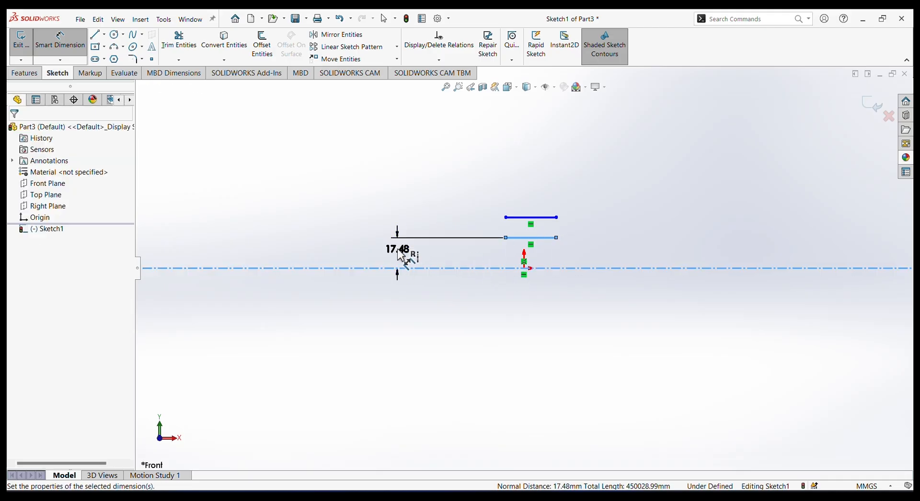
{"action": "type", "text": "4."}
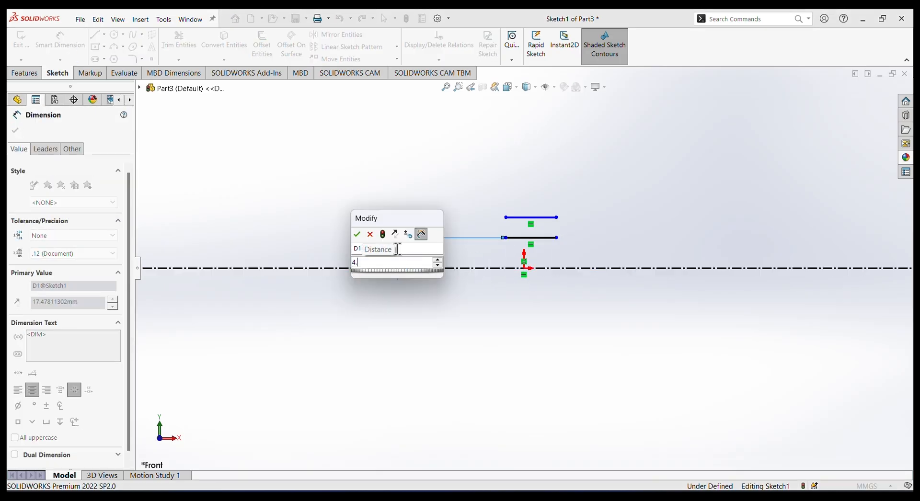
{"action": "type", "text": "05"}
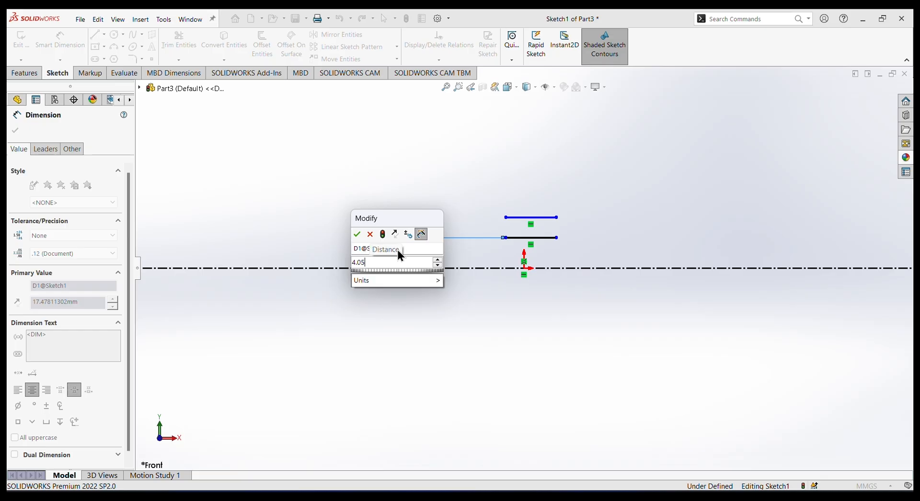
{"action": "key", "text": "Return"}
Dimension the upper horizontal line 6 mm from the centerline.
{"action": "left_click", "coordinate": [546, 218]}
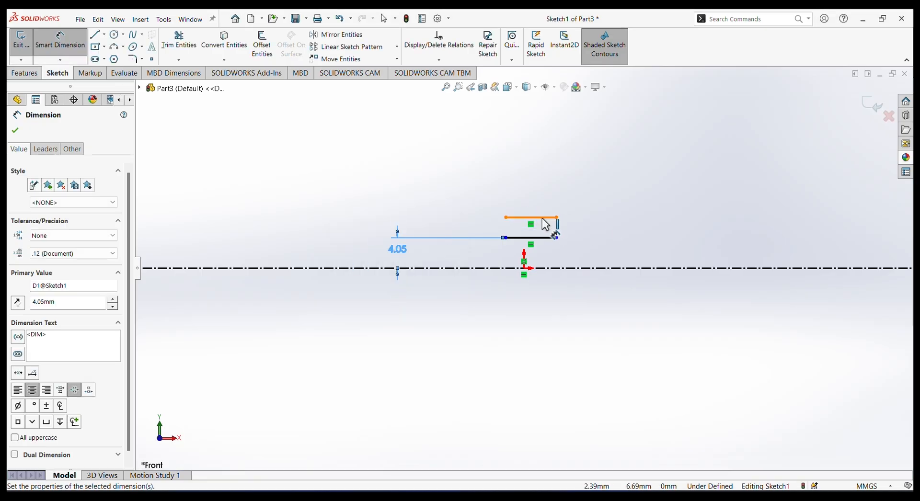
{"action": "left_click", "coordinate": [514, 269]}
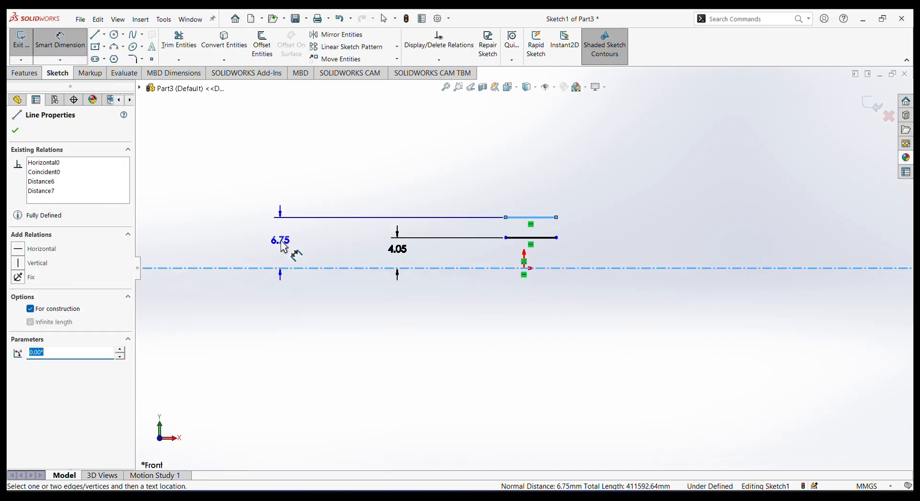
{"action": "left_click", "coordinate": [284, 247]}
{"action": "type", "text": "6"}
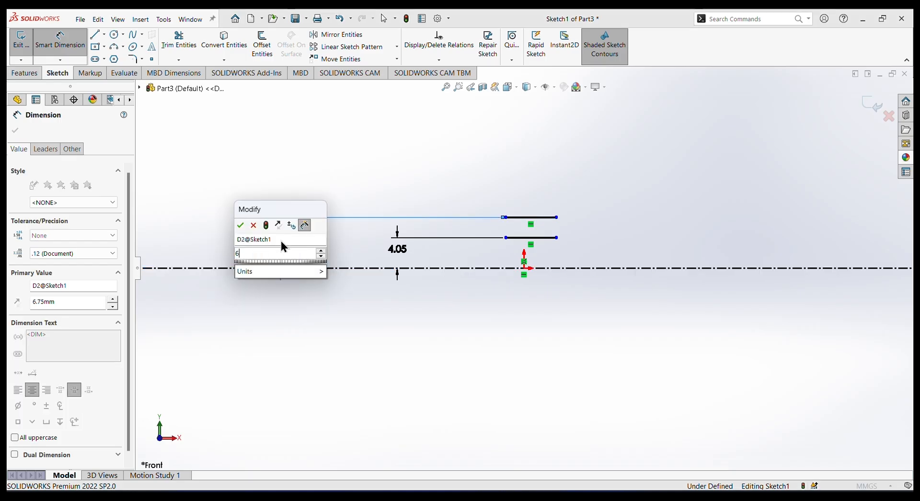
{"action": "key", "text": "Return"}
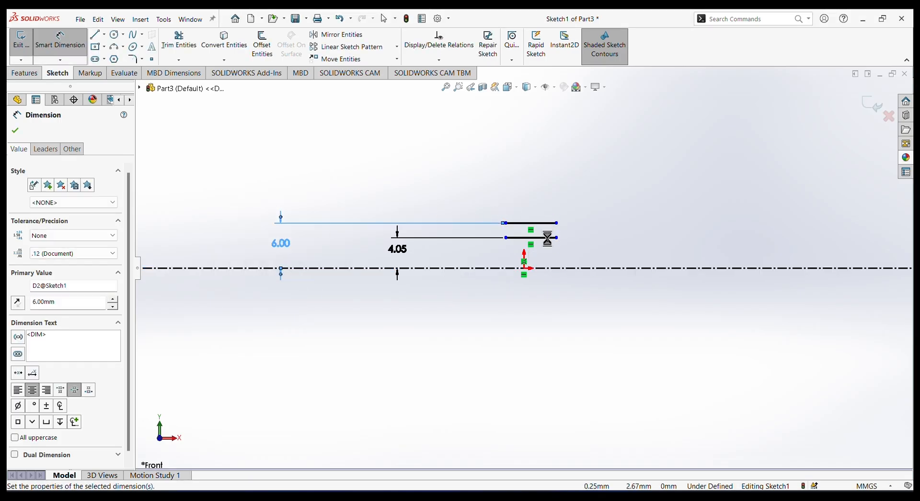
{"action": "key", "text": "Escape"}
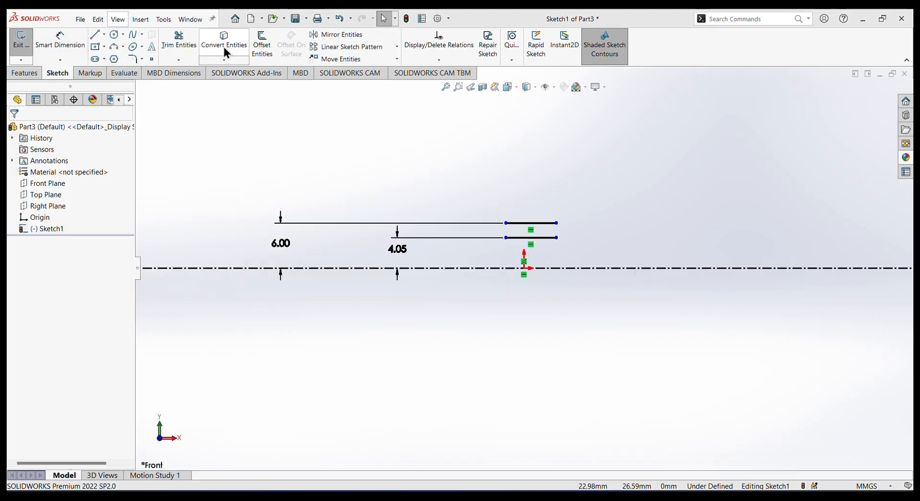
Set the lengths of both the upper and lower horizontal lines to 11 mm.
{"action": "left_click", "coordinate": [538, 223]}
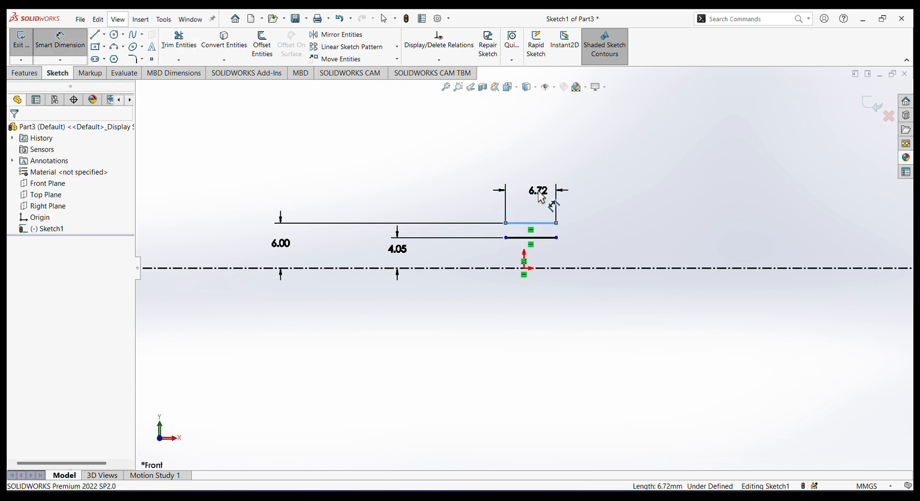
{"action": "left_click", "coordinate": [542, 197]}
{"action": "type", "text": "11"}
{"action": "key", "text": "Return"}
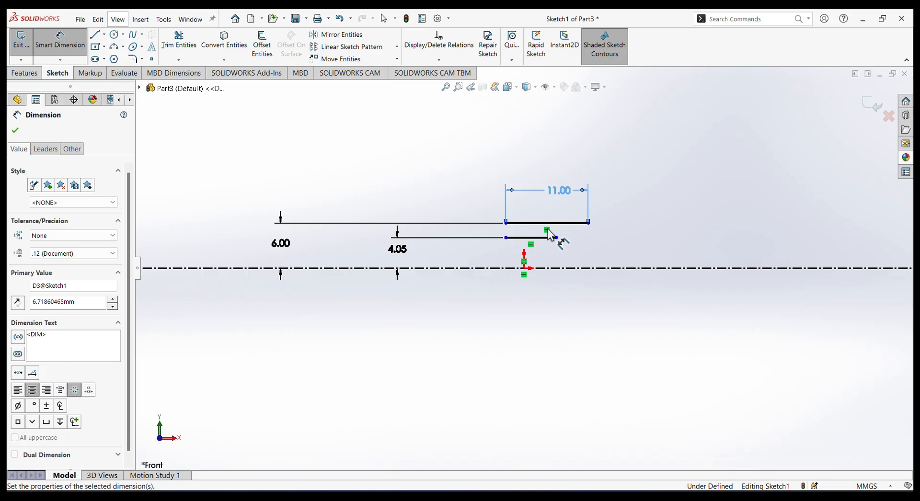
{"action": "left_click", "coordinate": [541, 238]}
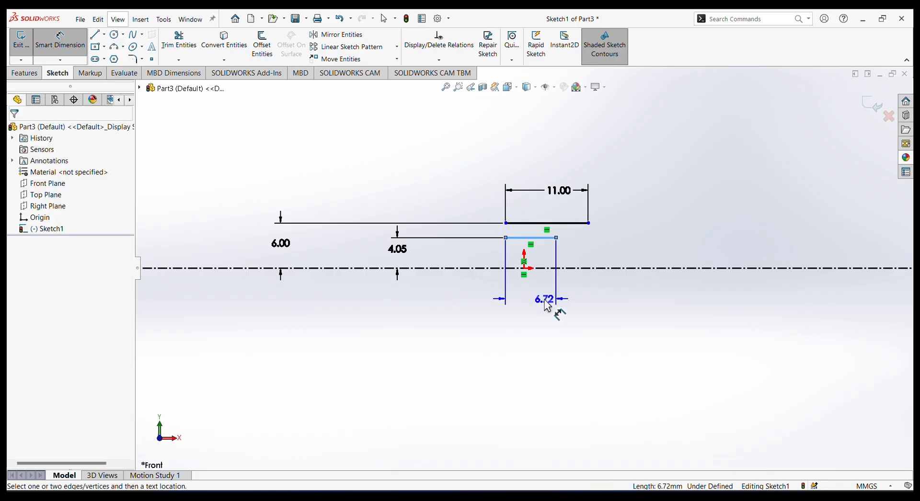
{"action": "left_click", "coordinate": [548, 306]}
{"action": "type", "text": "11"}
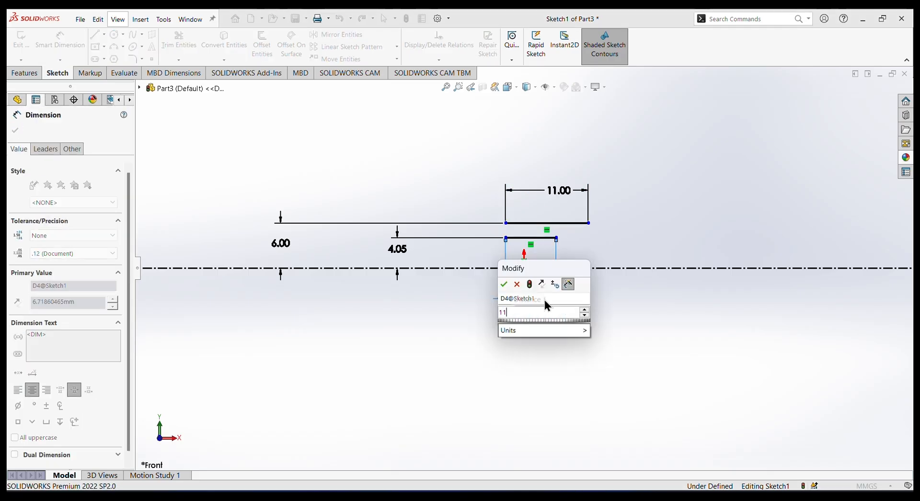
{"action": "key", "text": "Return"}
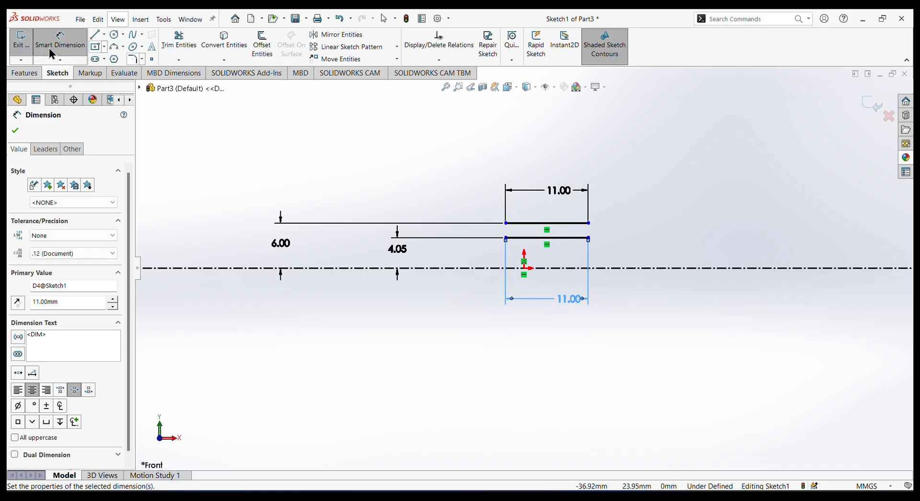
Draw a vertical line joining the left endpoints of the two horizontal lines.
{"action": "left_click", "coordinate": [95, 35]}
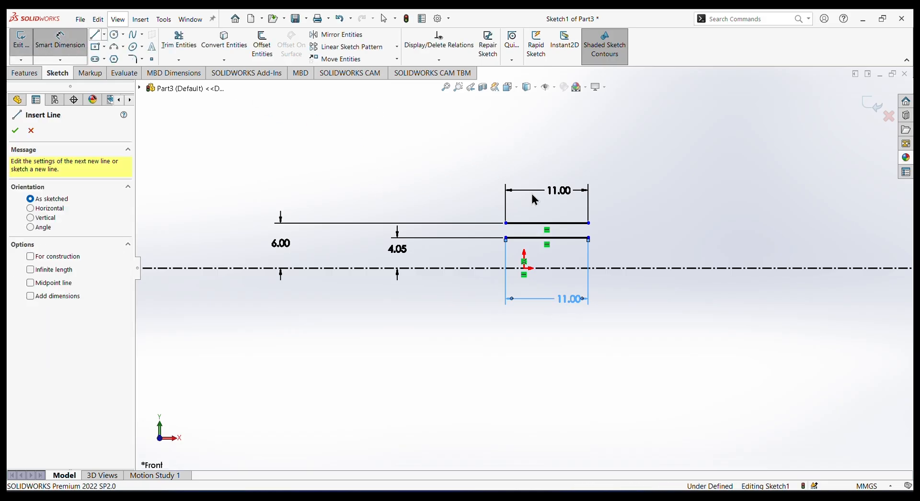
{"action": "left_click", "coordinate": [505, 223]}
{"action": "left_click", "coordinate": [506, 238]}
{"action": "right_click", "coordinate": [667, 216]}
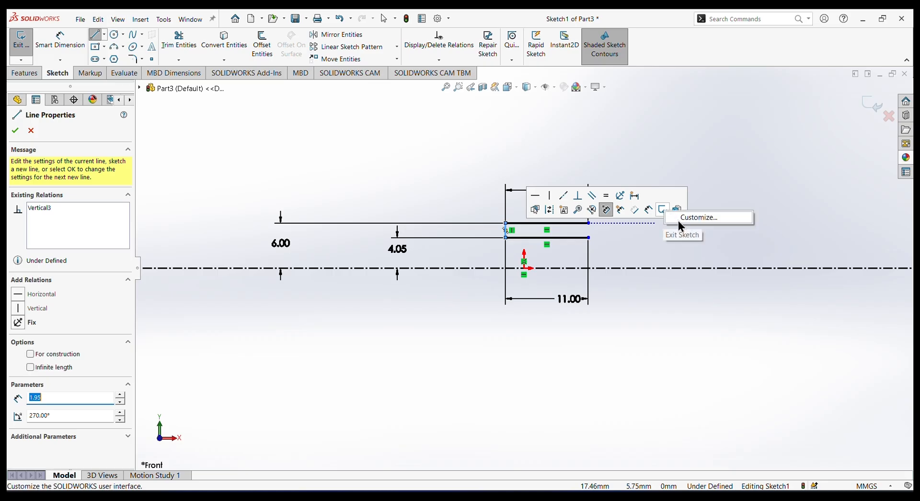
{"action": "left_click", "coordinate": [699, 246]}
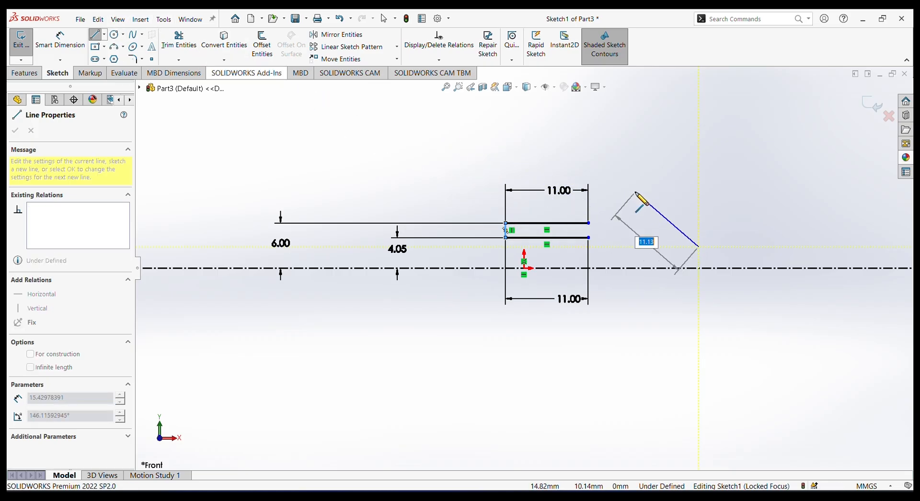
{"action": "right_click", "coordinate": [654, 186]}
{"action": "left_click", "coordinate": [689, 194]}
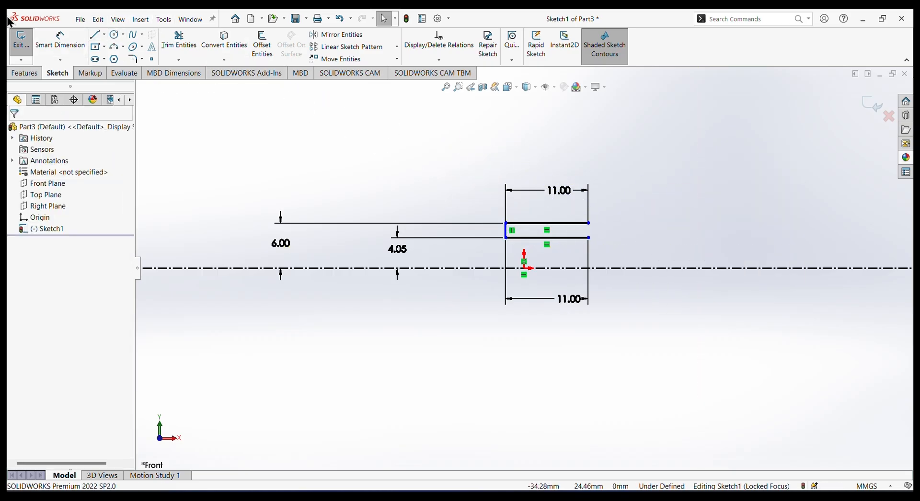
Draw a vertical line joining the right endpoints of the two horizontal lines and remove the stray slanted line starting from its lower end.
{"action": "left_click", "coordinate": [60, 40]}
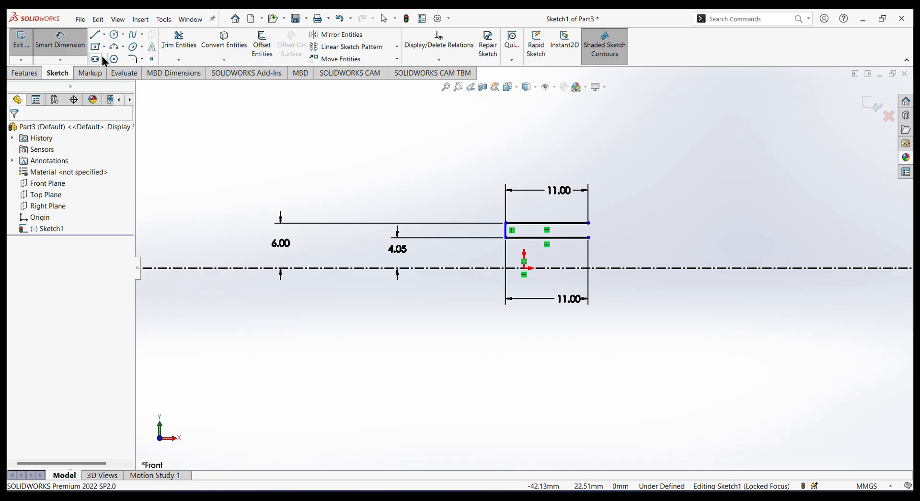
{"action": "left_click", "coordinate": [589, 223]}
{"action": "left_click", "coordinate": [588, 237]}
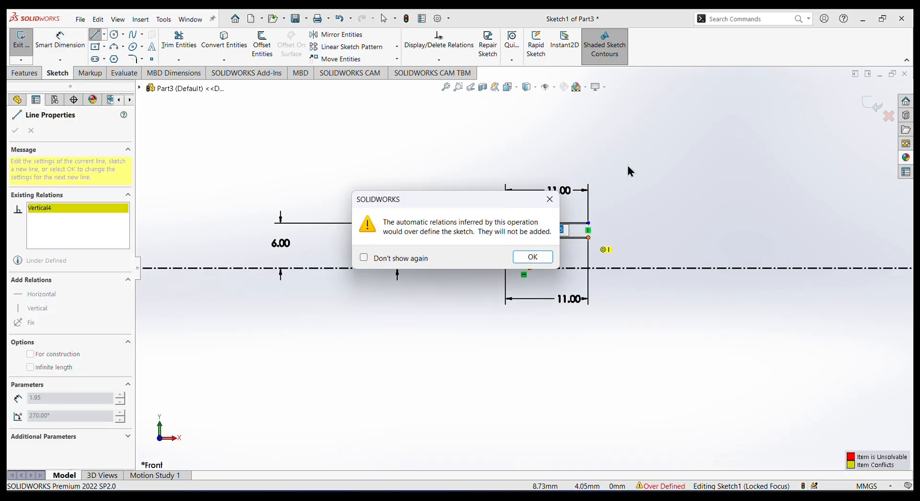
{"action": "left_click", "coordinate": [537, 259]}
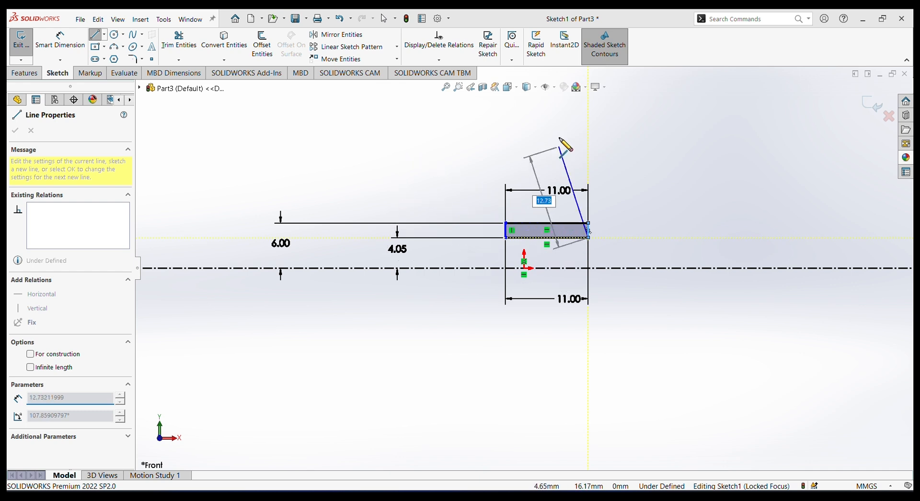
{"action": "right_click", "coordinate": [617, 150]}
{"action": "left_click", "coordinate": [616, 150]}
{"action": "key", "text": "Escape"}
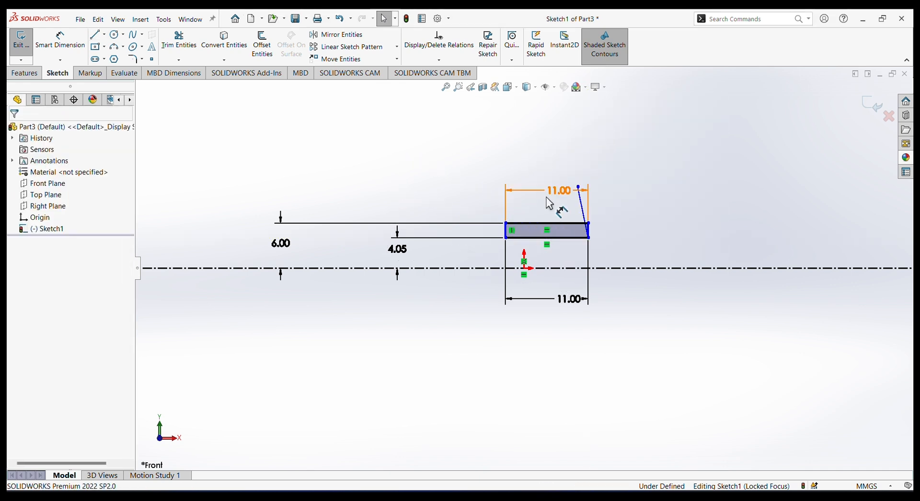
{"action": "left_click", "coordinate": [583, 208]}
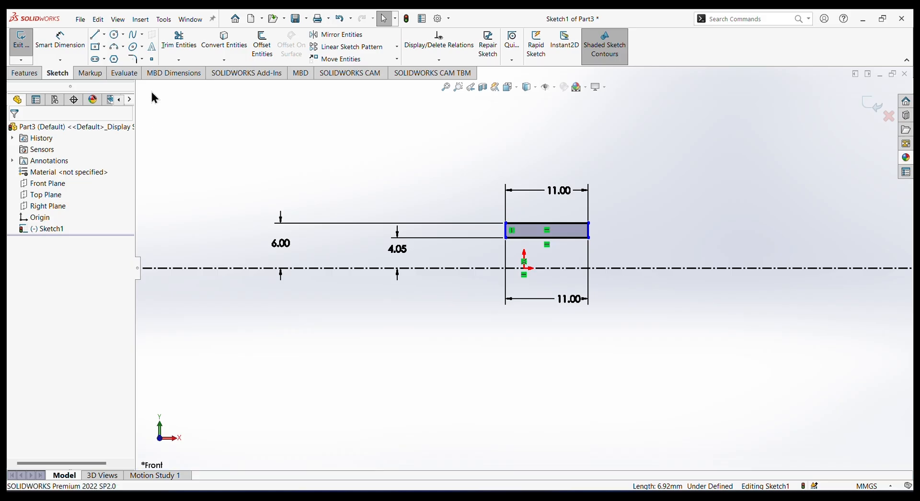
Sketch a circle about 9.6 mm in diameter centered on the midpoint of the upper horizontal line.
{"action": "left_click", "coordinate": [133, 48]}
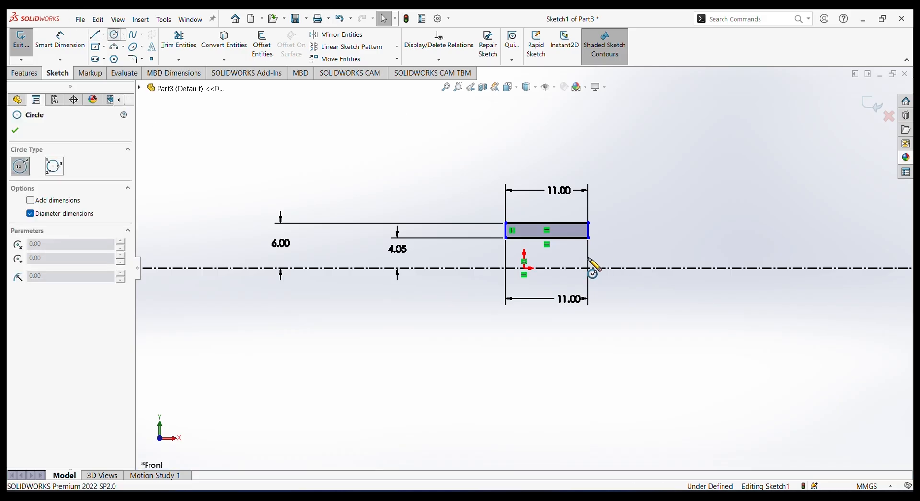
{"action": "left_click", "coordinate": [546, 222]}
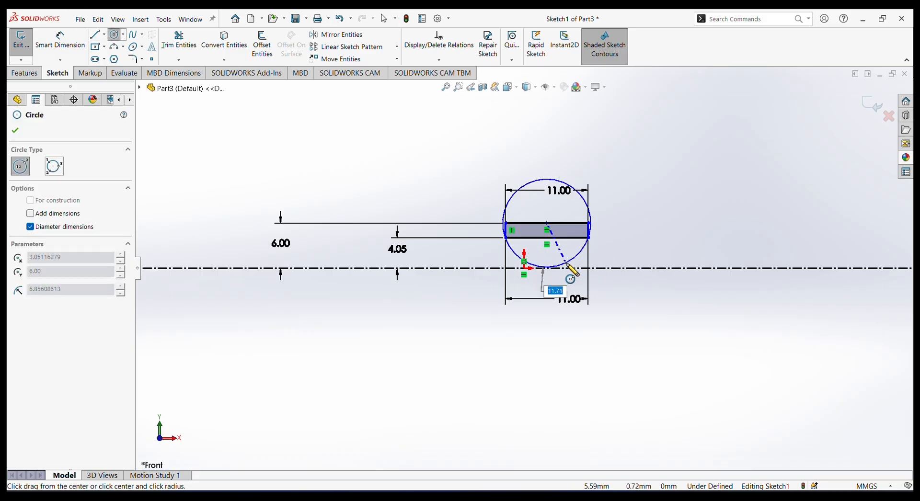
{"action": "left_click", "coordinate": [563, 258]}
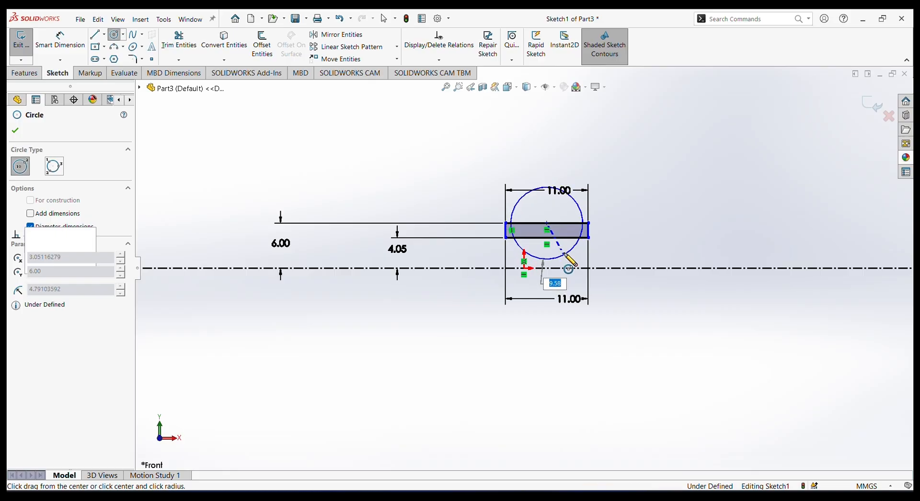
{"action": "right_click", "coordinate": [653, 160]}
{"action": "left_click", "coordinate": [677, 160]}
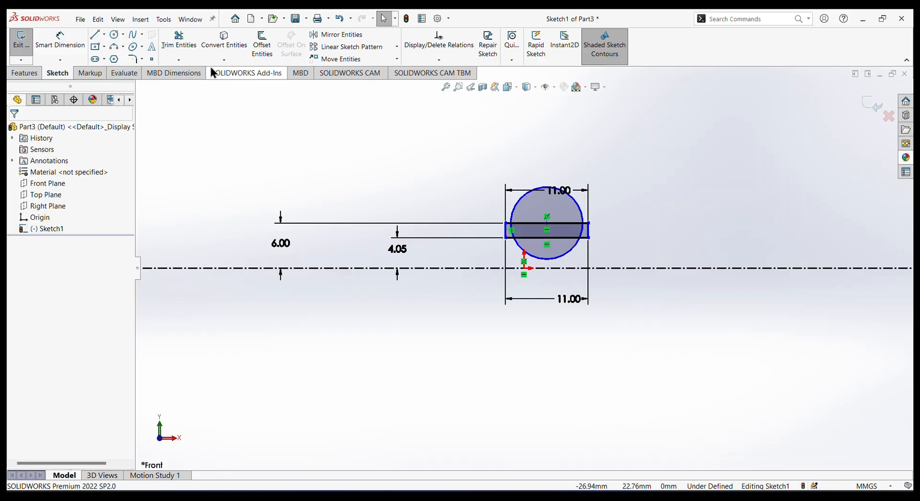
Set the circle's diameter to 11 mm.
{"action": "left_click", "coordinate": [58, 40]}
{"action": "left_click", "coordinate": [525, 196]}
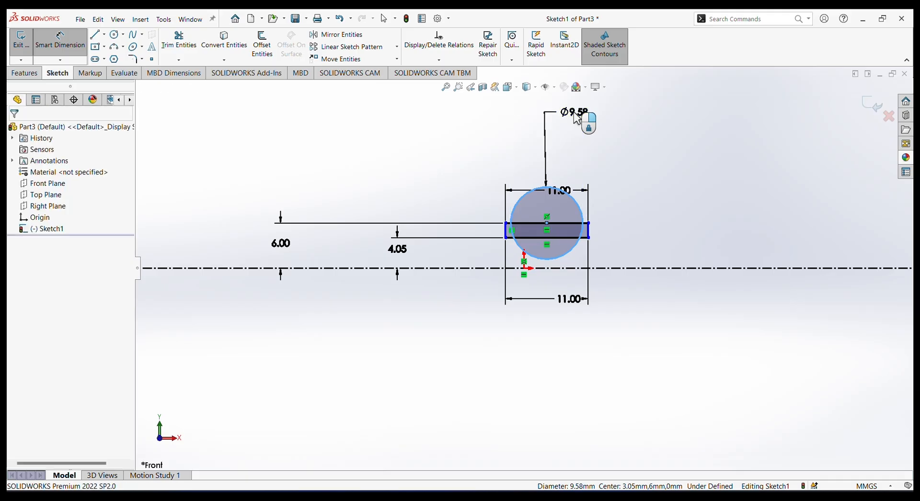
{"action": "left_click", "coordinate": [577, 118]}
{"action": "type", "text": "11"}
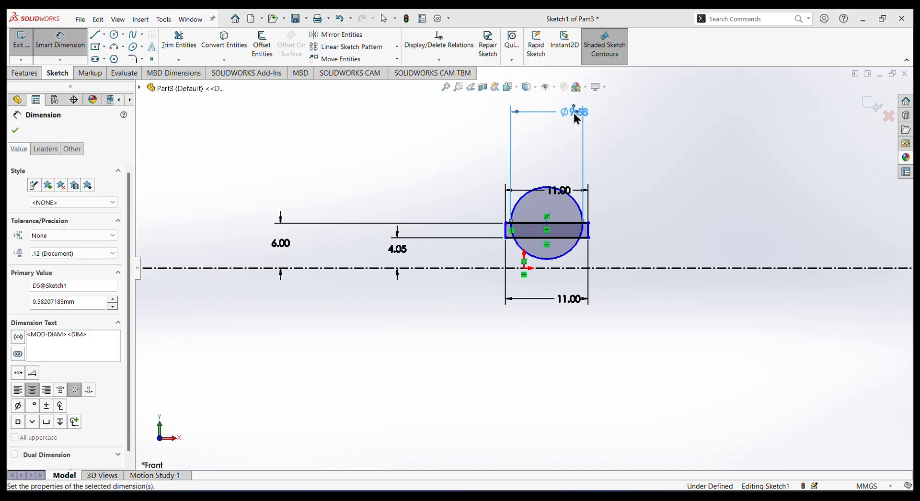
{"action": "key", "text": "Return"}
{"action": "right_click", "coordinate": [664, 178]}
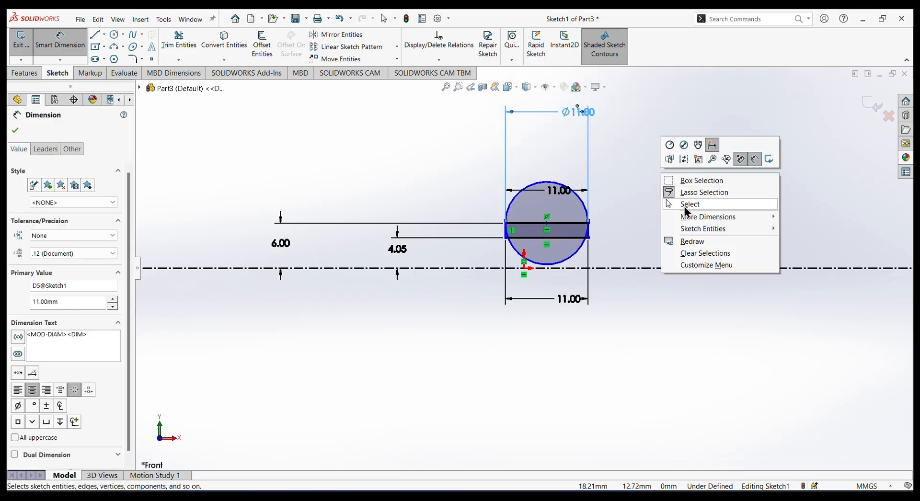
{"action": "left_click", "coordinate": [688, 204]}
Trim away the circle's lower arc and the upper horizontal line inside the circle, accepting the loss of its midpoint relation.
{"action": "left_click", "coordinate": [165, 41]}
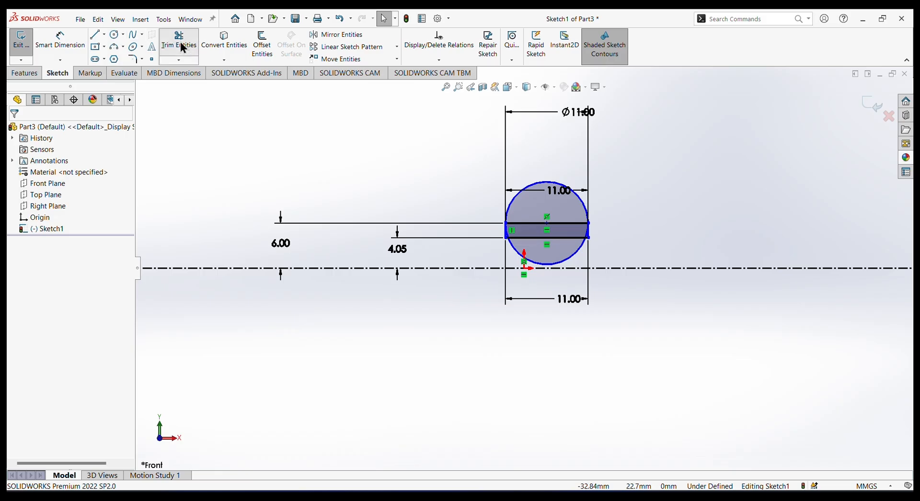
{"action": "left_click", "coordinate": [563, 264]}
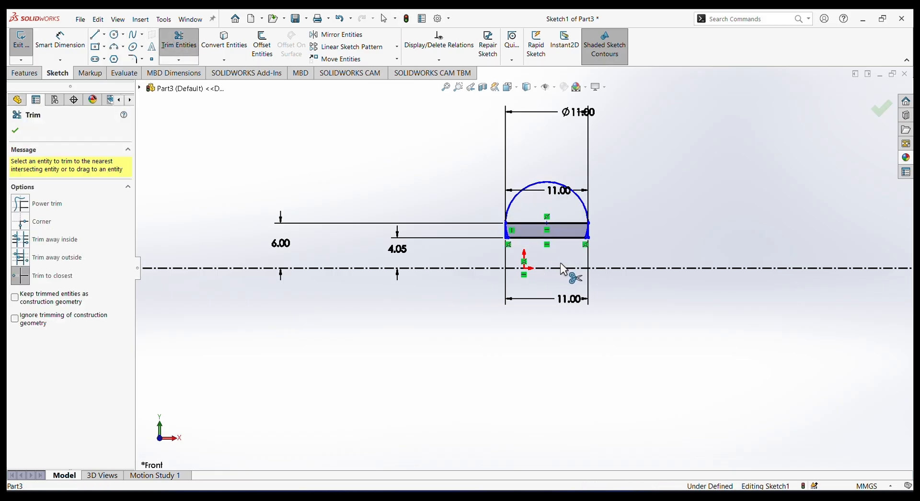
{"action": "left_click", "coordinate": [561, 222]}
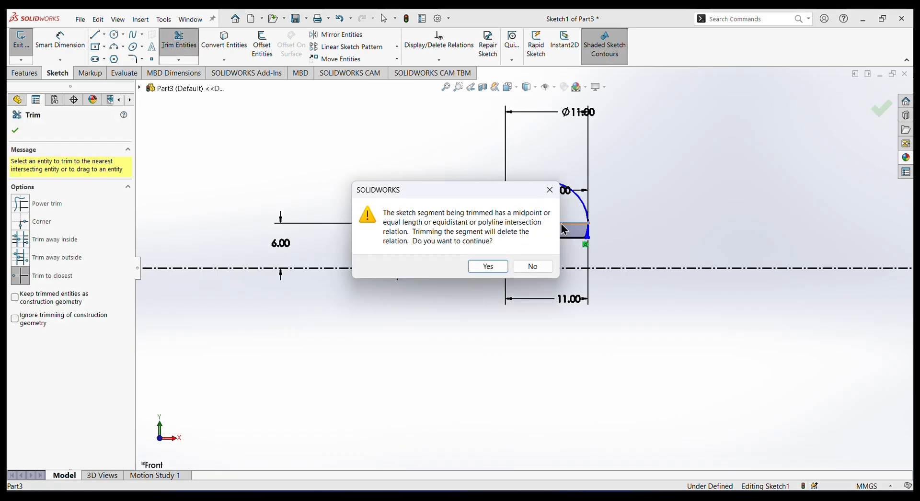
{"action": "left_click", "coordinate": [488, 266]}
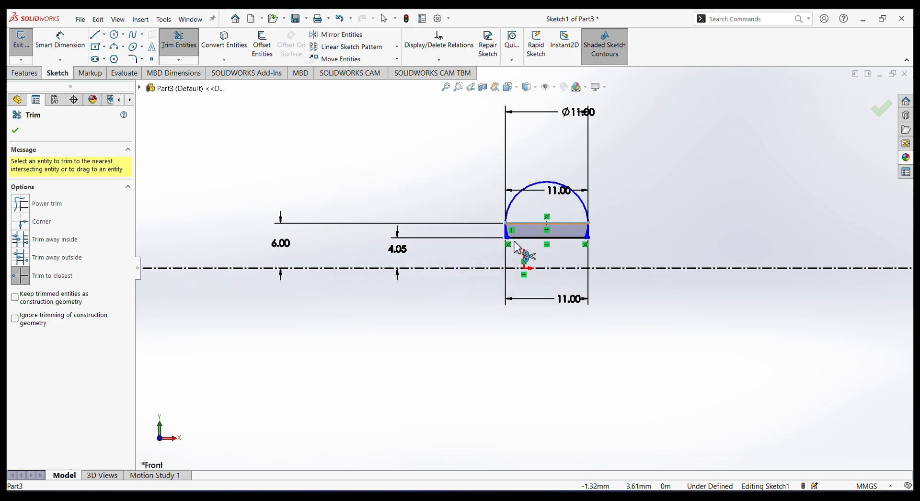
Trim the two short arc remnants beside the vertical lines to leave a clean closed domed profile.
{"action": "scroll", "coordinate": [524, 257], "scroll_direction": "down", "scroll_amount": 5}
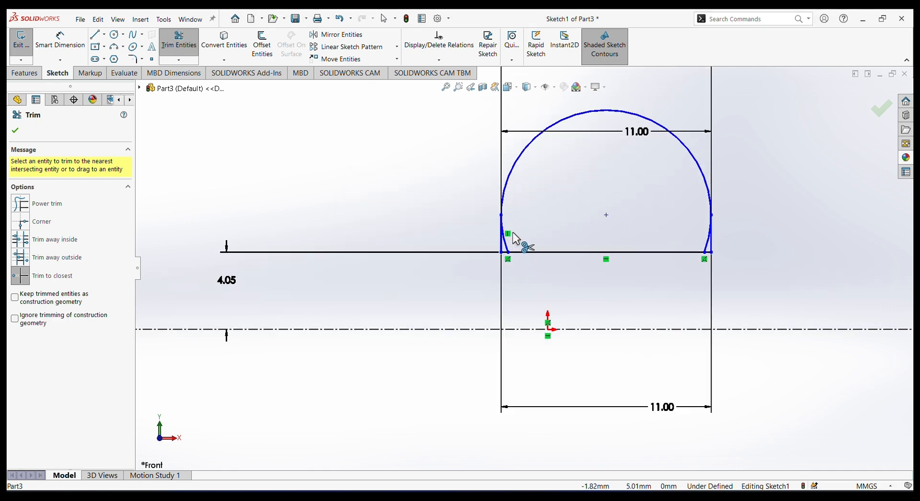
{"action": "left_click", "coordinate": [504, 256]}
{"action": "left_click", "coordinate": [794, 253]}
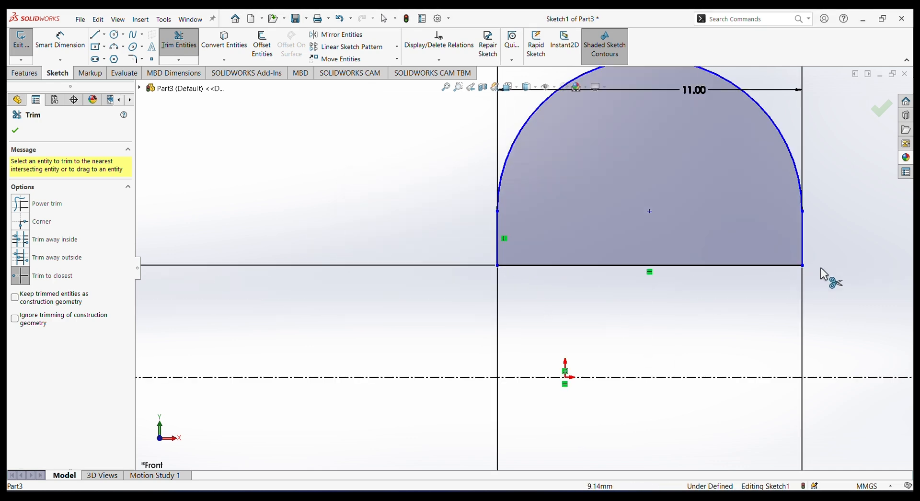
{"action": "scroll", "coordinate": [827, 273], "scroll_direction": "up", "scroll_amount": 5}
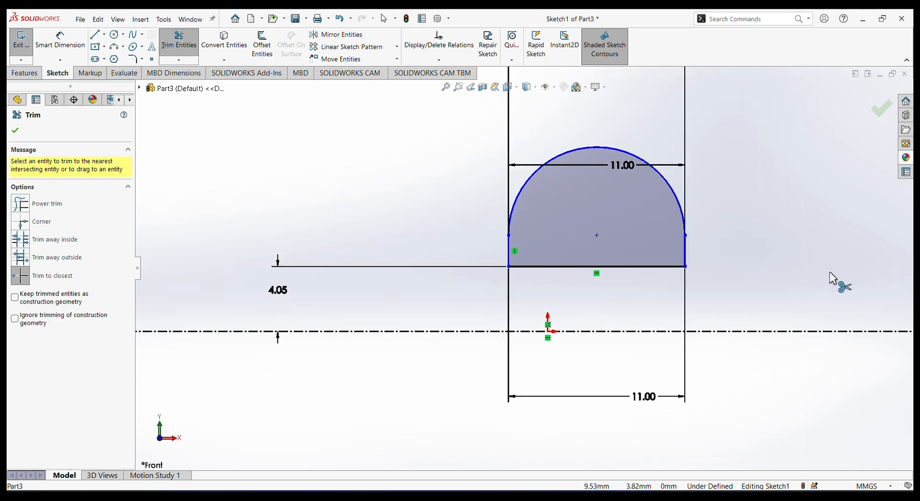
{"action": "right_click", "coordinate": [426, 222]}
{"action": "left_click", "coordinate": [451, 252]}
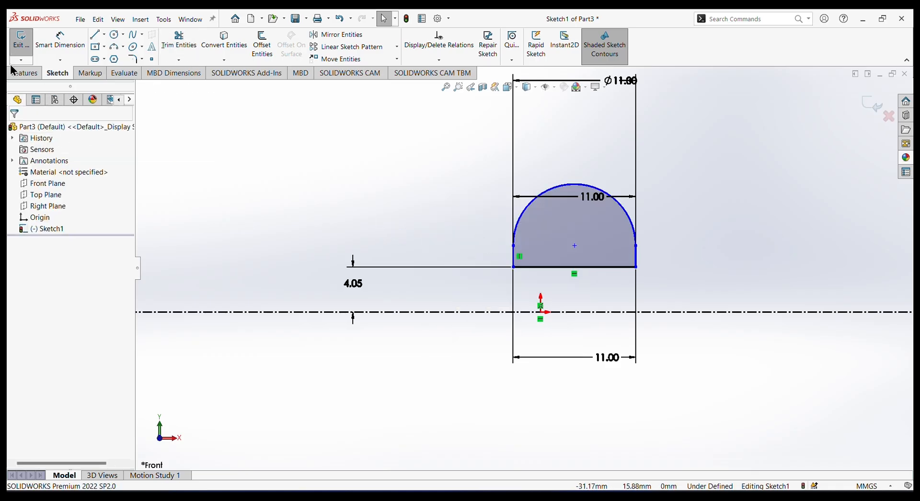
Revolve the domed profile 360° about the horizontal centerline.
{"action": "left_click", "coordinate": [25, 73]}
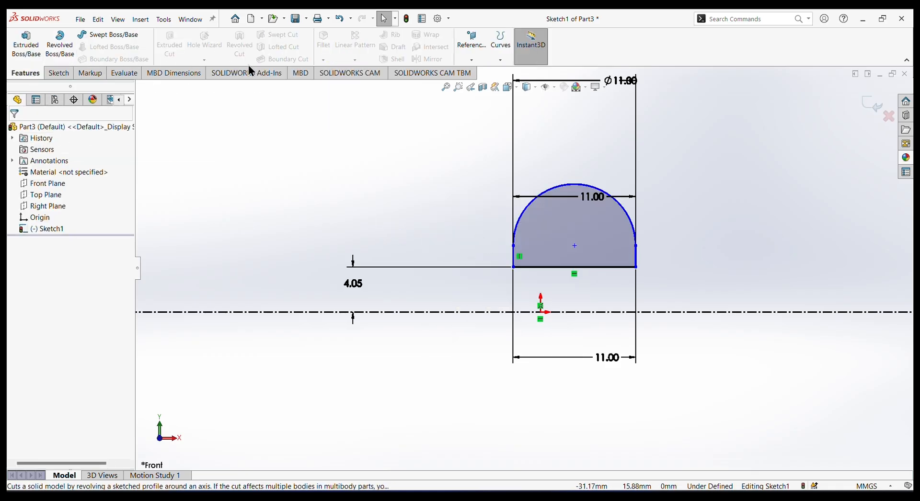
{"action": "left_click", "coordinate": [867, 104]}
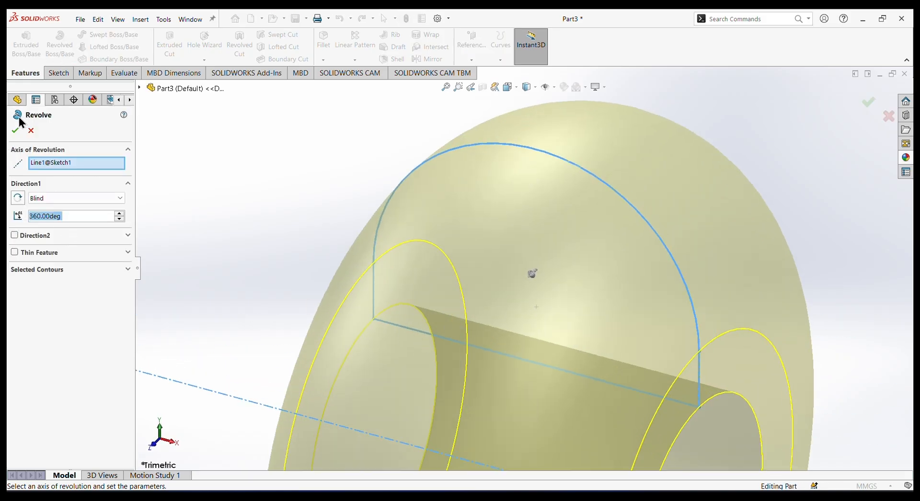
{"action": "left_click", "coordinate": [15, 131]}
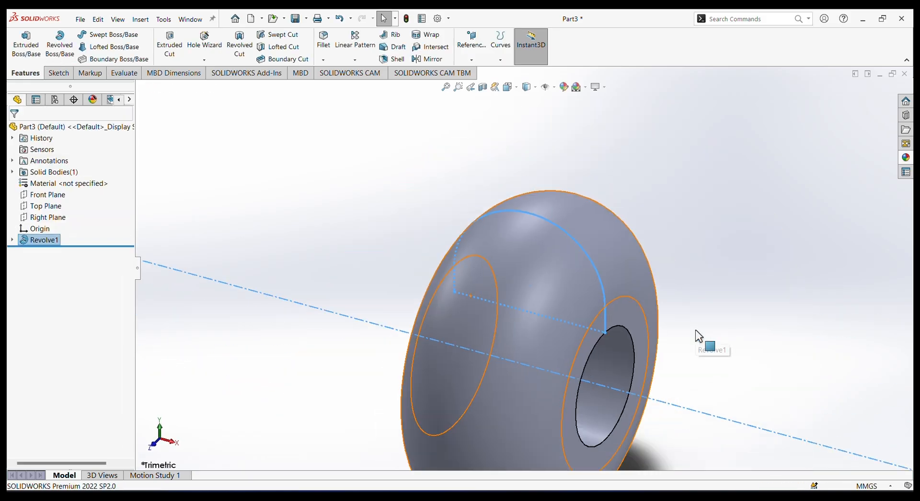
Apply a dark gray color from the standard swatches to the whole revolved part.
{"action": "scroll", "coordinate": [695, 330], "scroll_direction": "up", "scroll_amount": 3}
{"action": "middle_click_drag", "start_coordinate": [718, 333], "coordinate": [736, 281]}
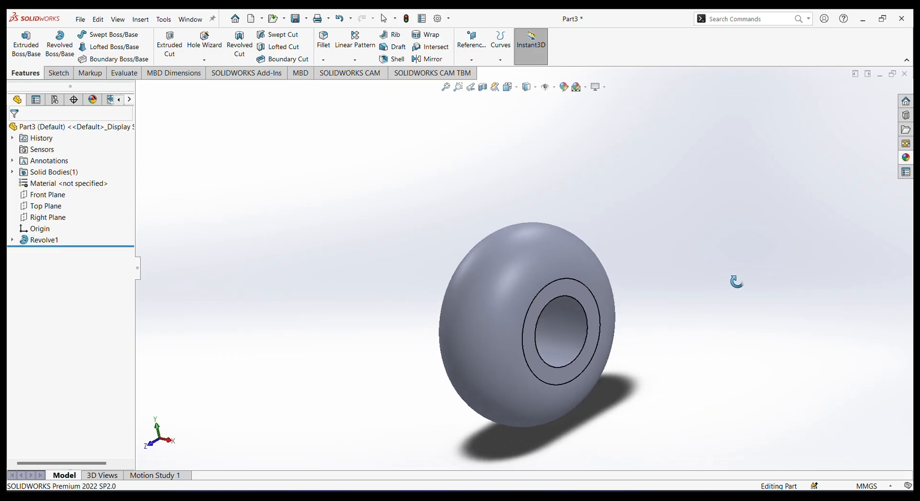
{"action": "mouse_move", "coordinate": [611, 280]}
{"action": "middle_mouse_down"}
{"action": "mouse_move", "coordinate": [641, 269]}
{"action": "mouse_move", "coordinate": [742, 312]}
{"action": "mouse_move", "coordinate": [615, 262]}
{"action": "middle_mouse_up"}
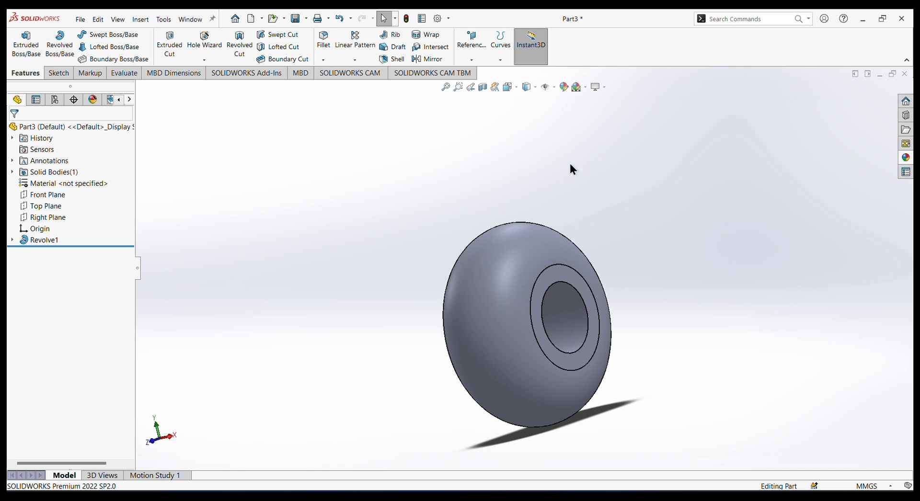
{"action": "left_click", "coordinate": [564, 87]}
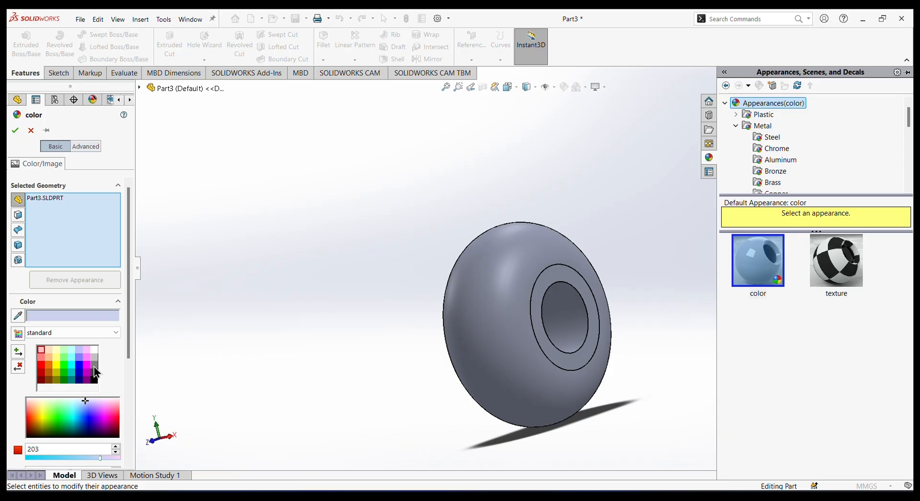
{"action": "left_click", "coordinate": [95, 374]}
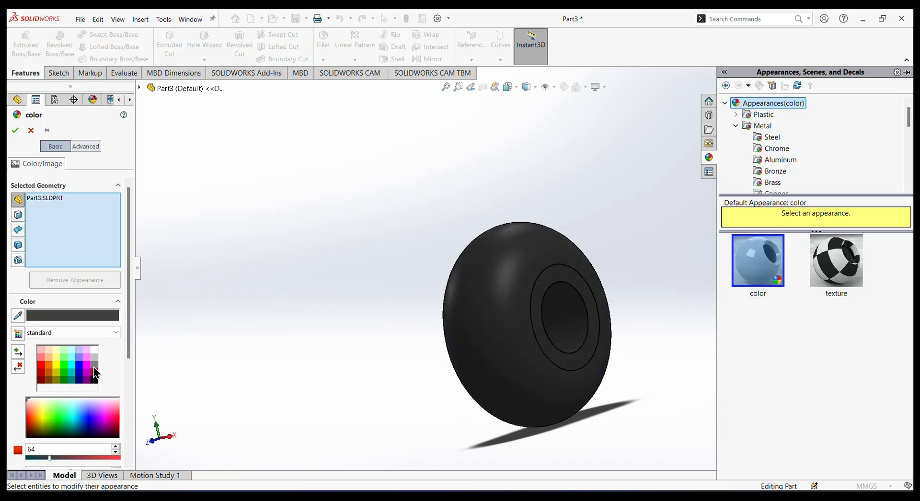
{"action": "left_click", "coordinate": [94, 365]}
{"action": "left_click", "coordinate": [15, 130]}
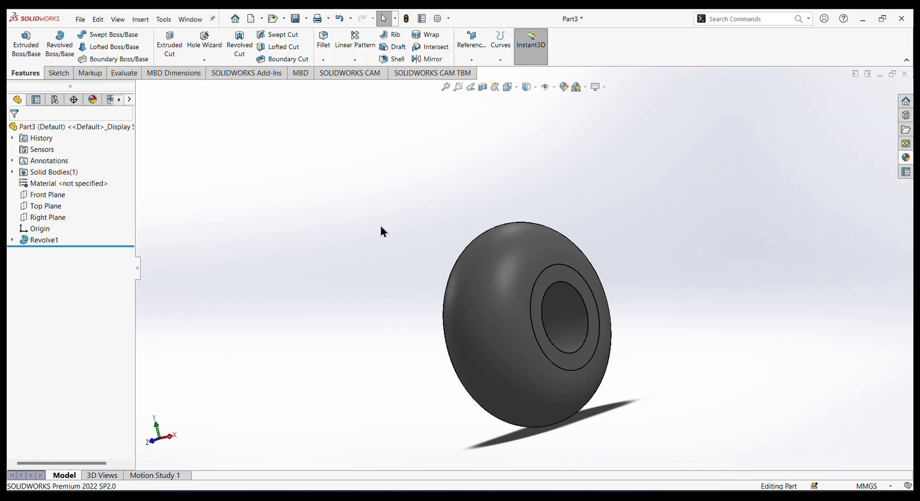
Save the part in Documents under the file name knob.
{"action": "middle_click_drag", "start_coordinate": [670, 307], "coordinate": [744, 275]}
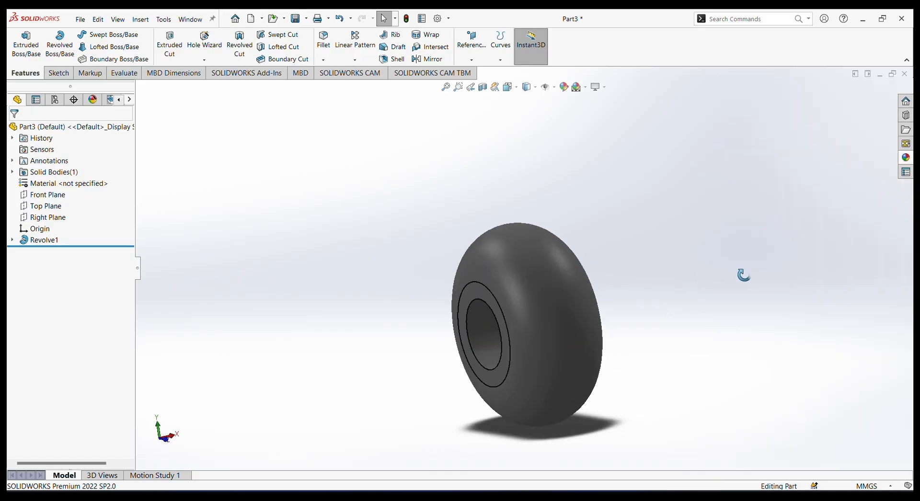
{"action": "left_click", "coordinate": [80, 20]}
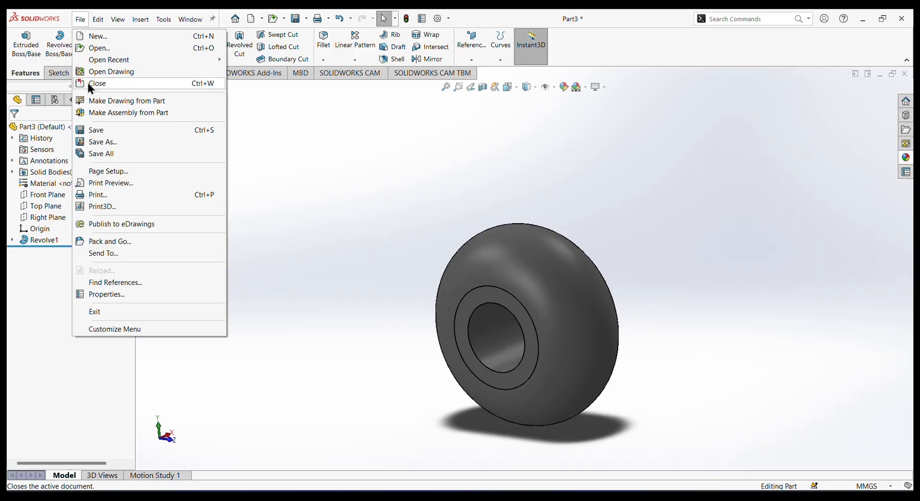
{"action": "left_click", "coordinate": [100, 131]}
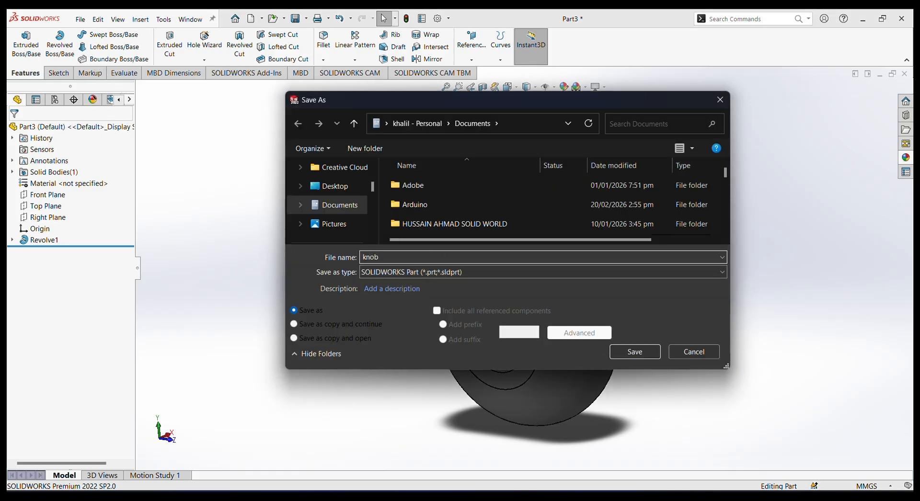
{"action": "type", "text": "knob"}
{"action": "key", "text": "Return"}
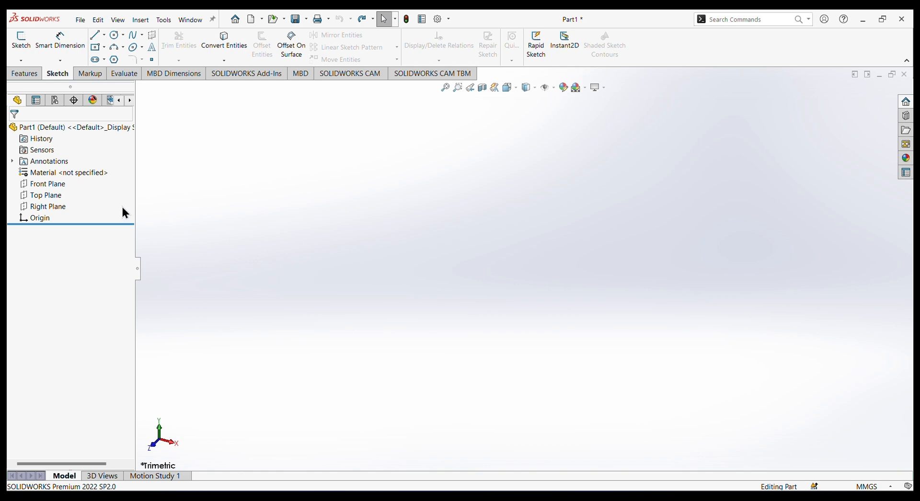
Sketch a circle about 66.6 mm in diameter on the Front Plane of the new part, centered on the origin.
{"action": "left_click", "coordinate": [48, 183]}
{"action": "left_click", "coordinate": [58, 164]}
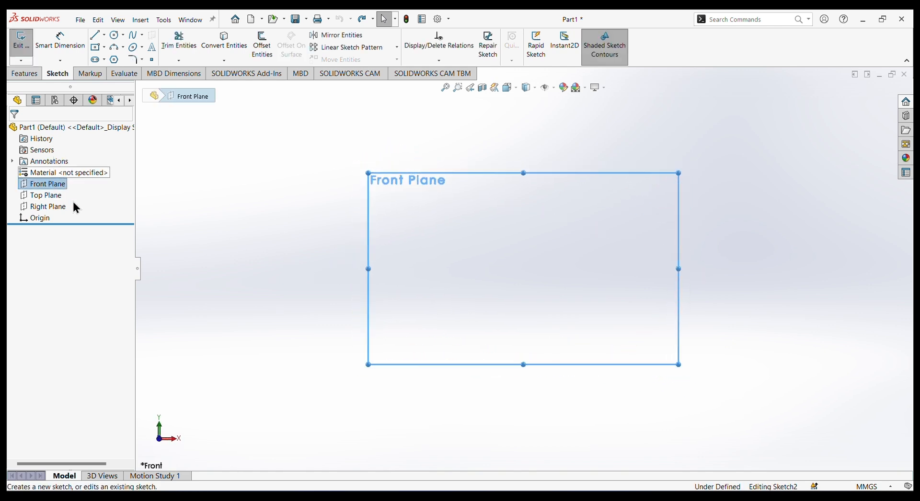
{"action": "left_click", "coordinate": [114, 35]}
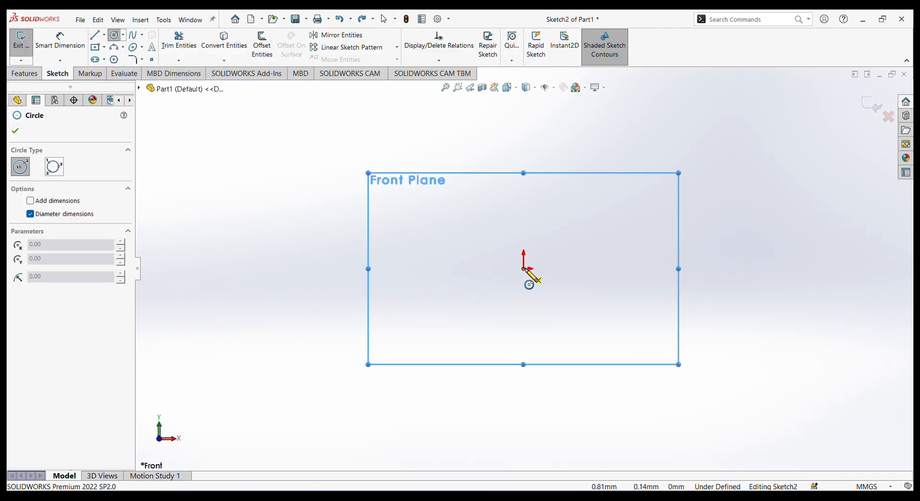
{"action": "left_click", "coordinate": [524, 269]}
{"action": "left_click", "coordinate": [554, 318]}
{"action": "right_click", "coordinate": [307, 184]}
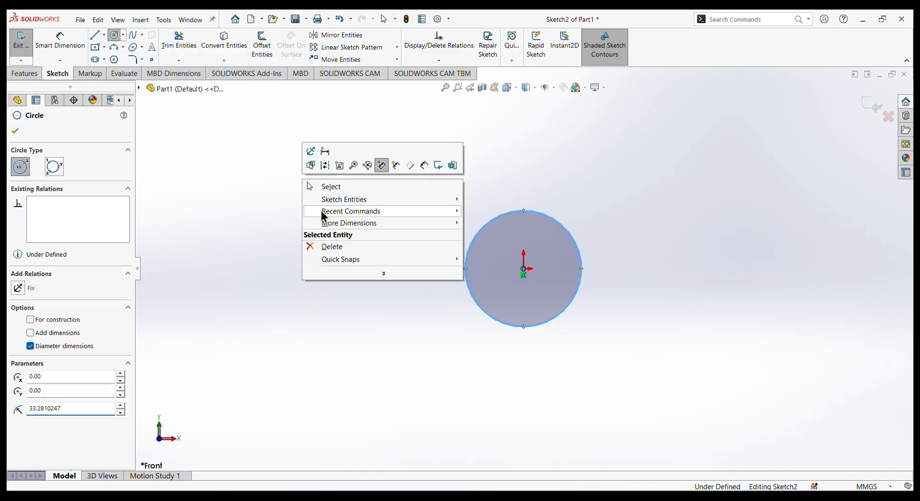
{"action": "left_click", "coordinate": [328, 187]}
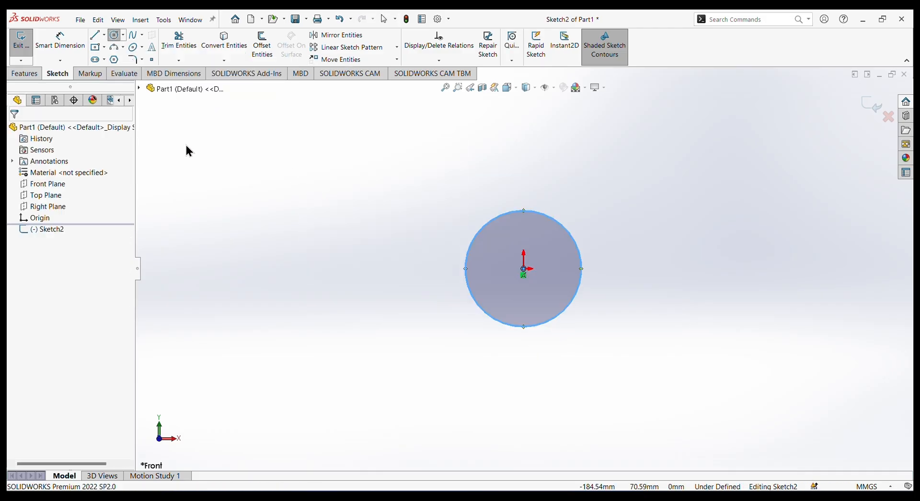
Set the circle's diameter to 13 mm.
{"action": "left_click", "coordinate": [61, 44]}
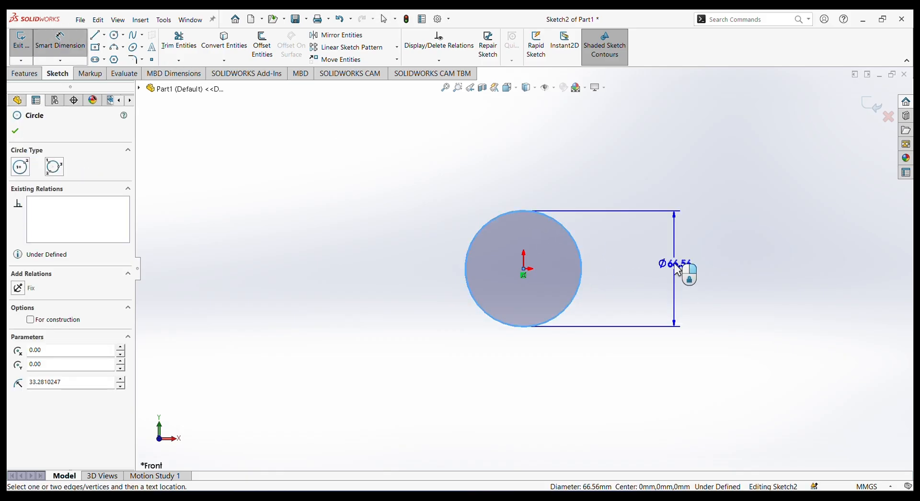
{"action": "left_click", "coordinate": [677, 270]}
{"action": "type", "text": "13"}
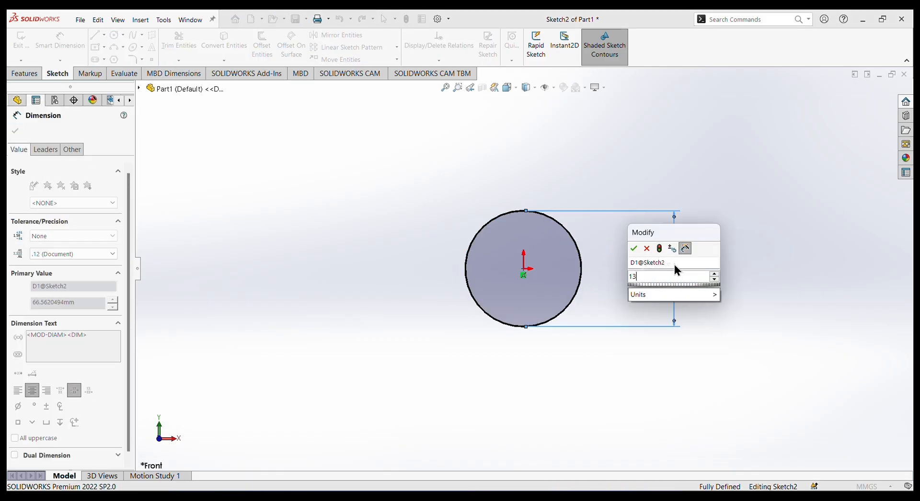
{"action": "key", "text": "Return"}
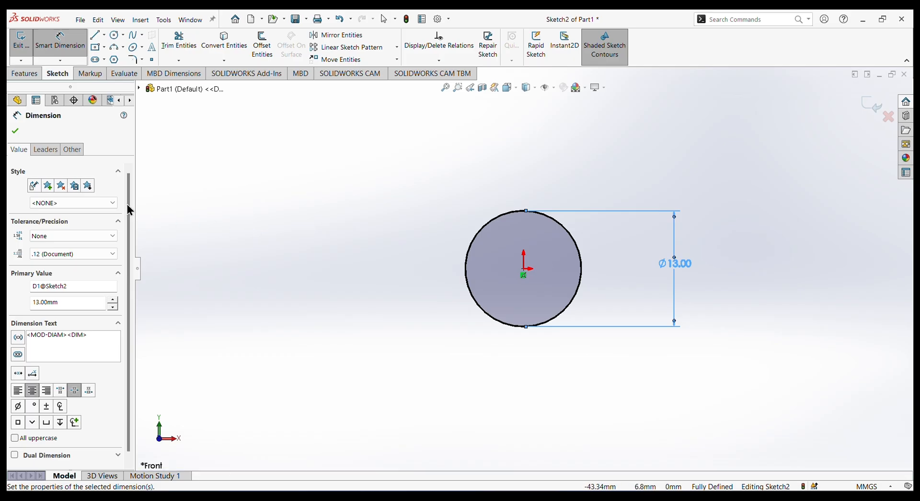
{"action": "left_click", "coordinate": [14, 127]}
Extrude the circle as a blind boss 63 mm deep.
{"action": "left_click", "coordinate": [23, 74]}
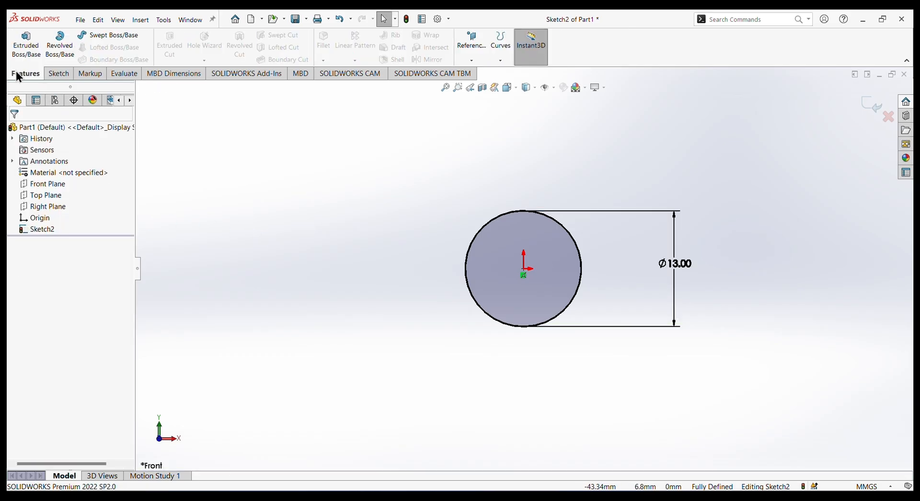
{"action": "left_click", "coordinate": [23, 58]}
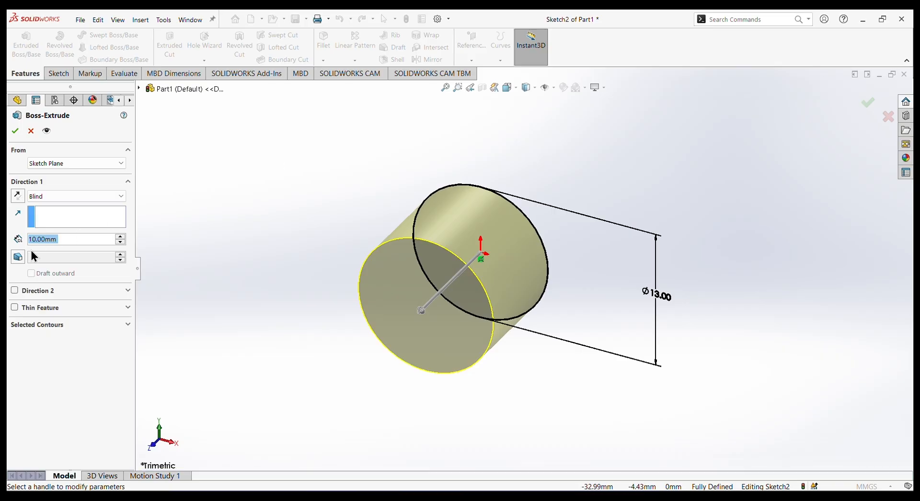
{"action": "type", "text": "63"}
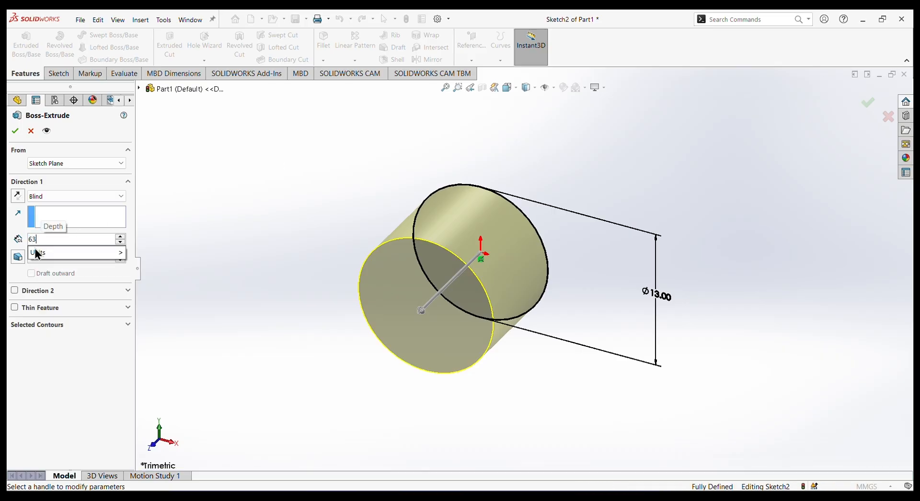
{"action": "key", "text": "Return"}
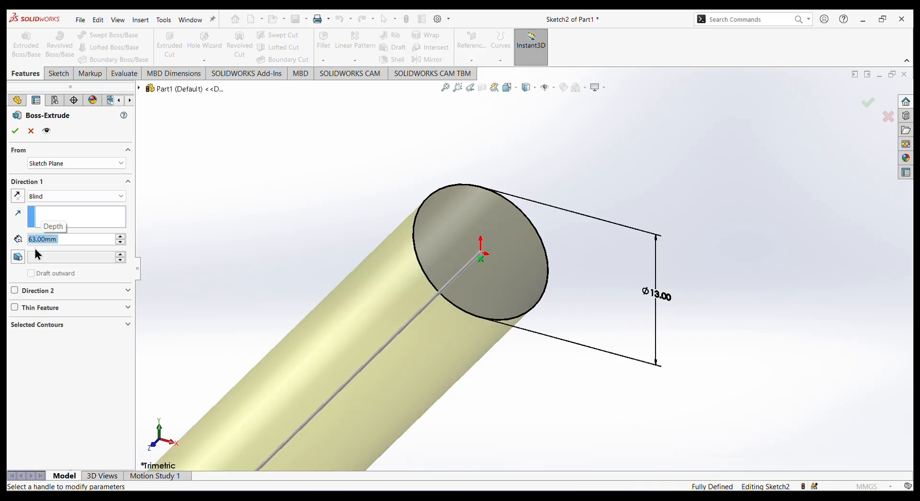
{"action": "left_click", "coordinate": [15, 130]}
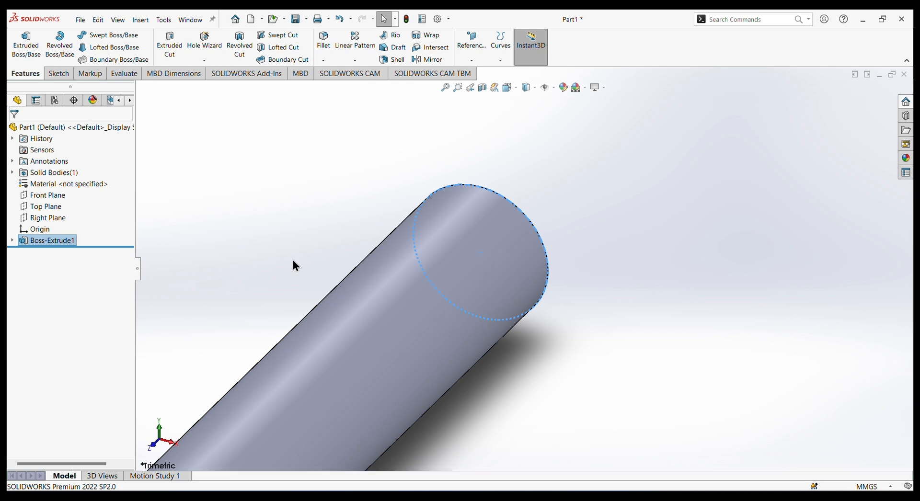
Fillet both circular end edges of the cylinder with a 0.5 mm radius.
{"action": "key", "text": "f"}
{"action": "middle_click_drag", "start_coordinate": [293, 263], "coordinate": [515, 356]}
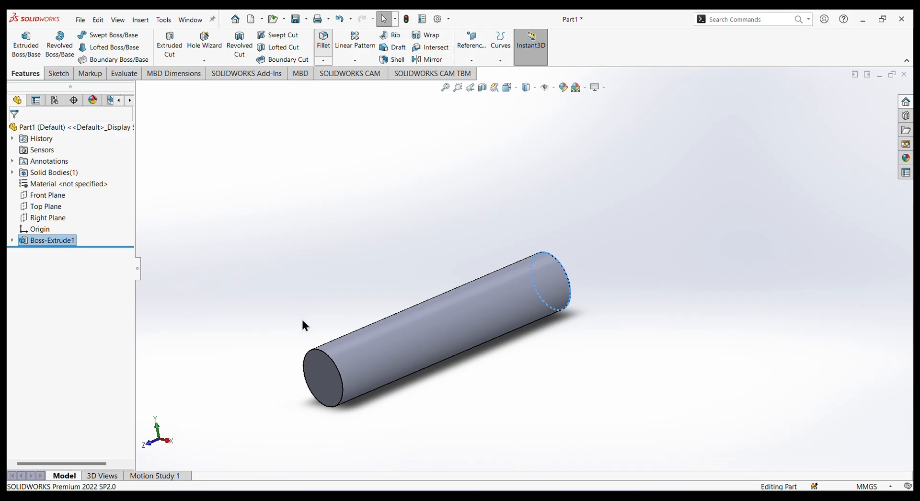
{"action": "left_click", "coordinate": [330, 358]}
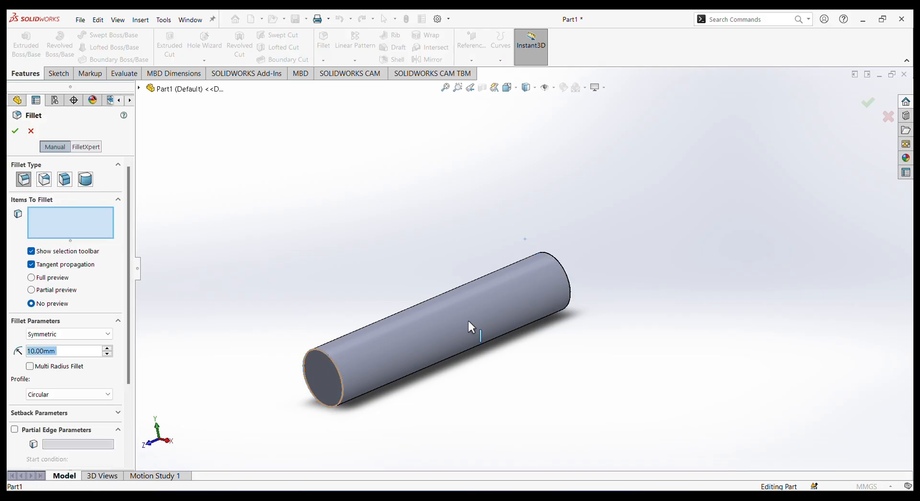
{"action": "left_click", "coordinate": [565, 271]}
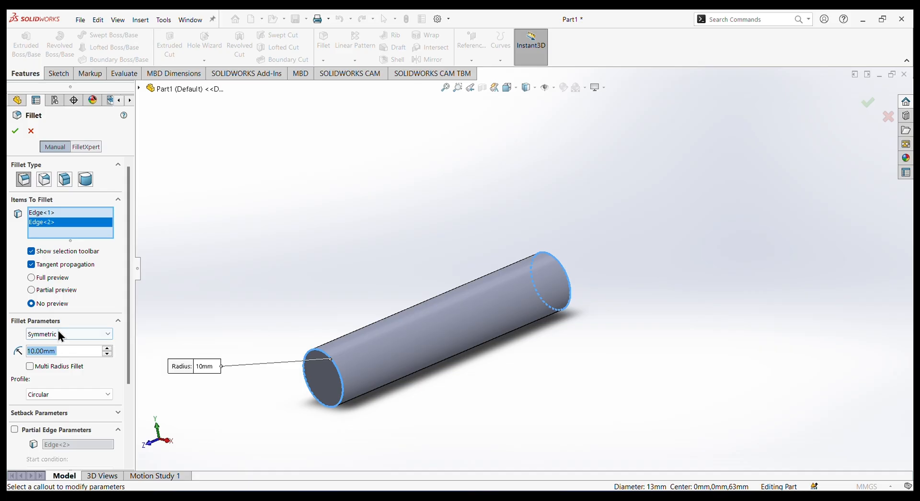
{"action": "type", "text": "0.5"}
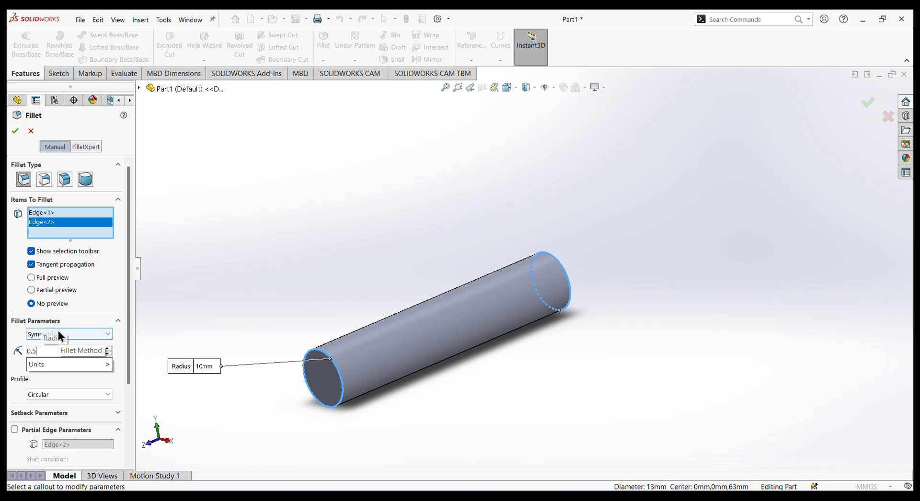
{"action": "key", "text": "Return"}
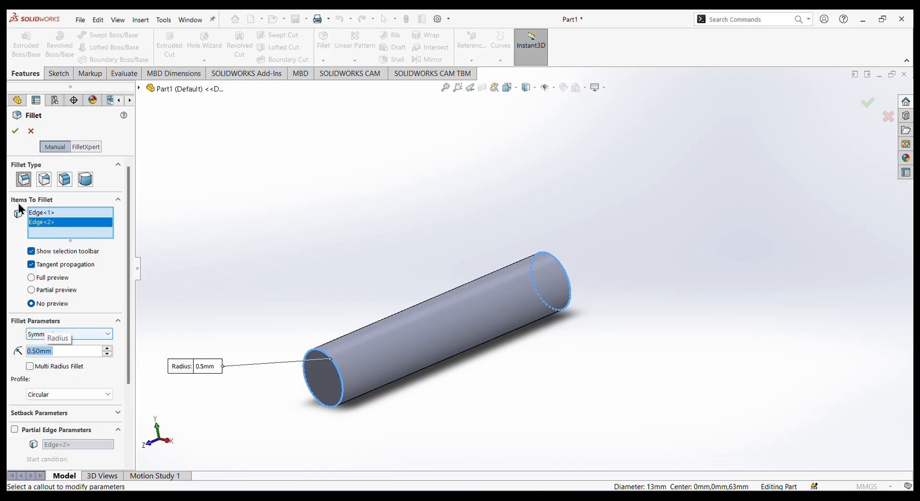
{"action": "left_click", "coordinate": [16, 132]}
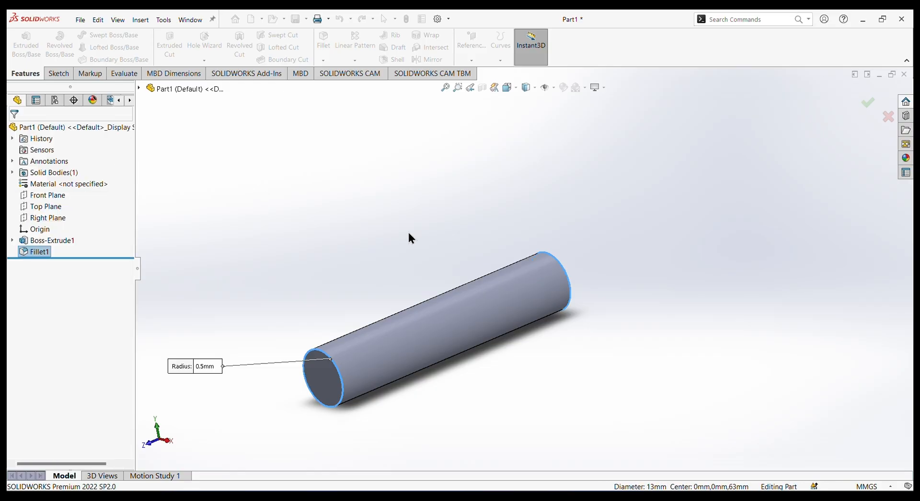
Apply a standard gray color to the fillet and the extruded boss features.
{"action": "middle_click_drag", "start_coordinate": [642, 276], "coordinate": [593, 286]}
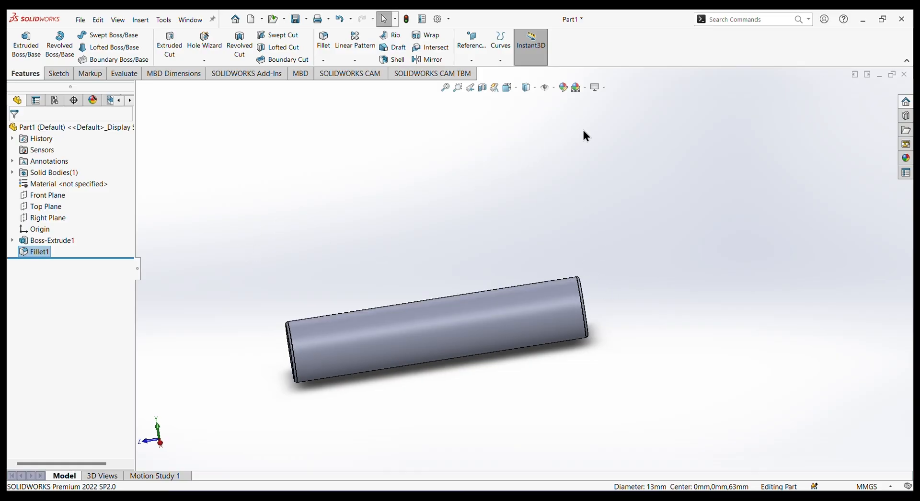
{"action": "left_click", "coordinate": [563, 89]}
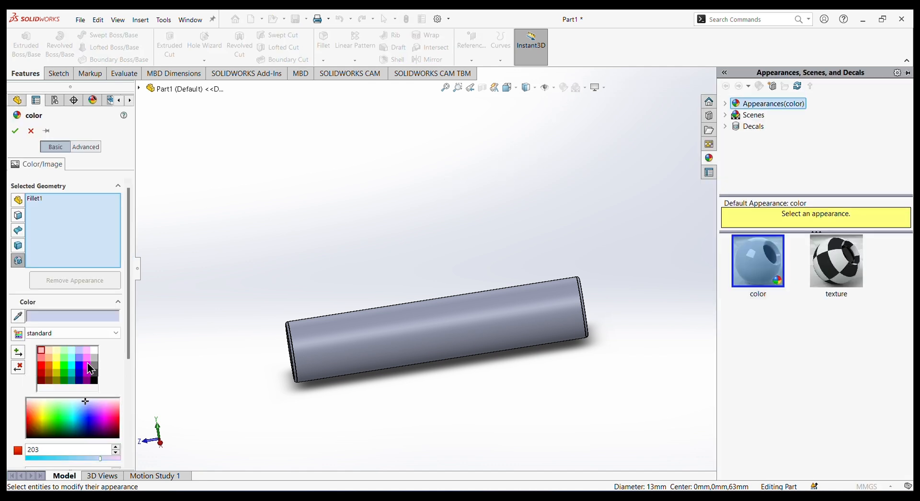
{"action": "left_click", "coordinate": [94, 366]}
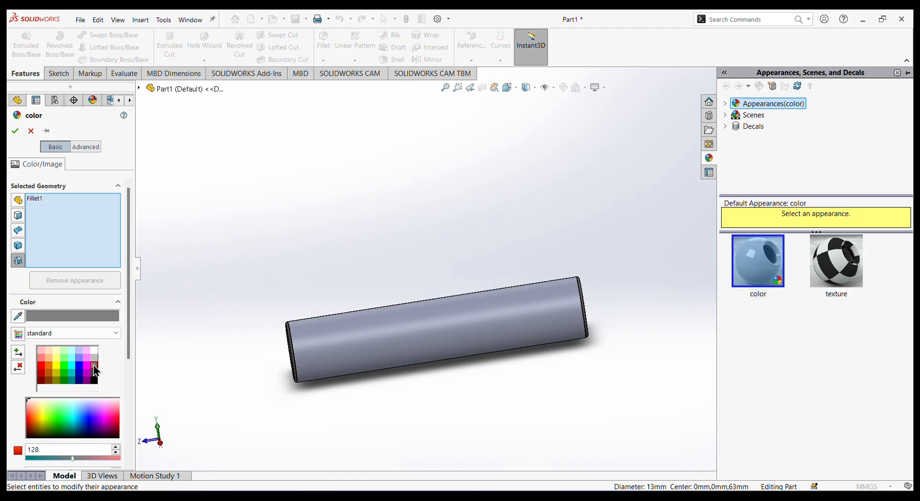
{"action": "left_click", "coordinate": [386, 330]}
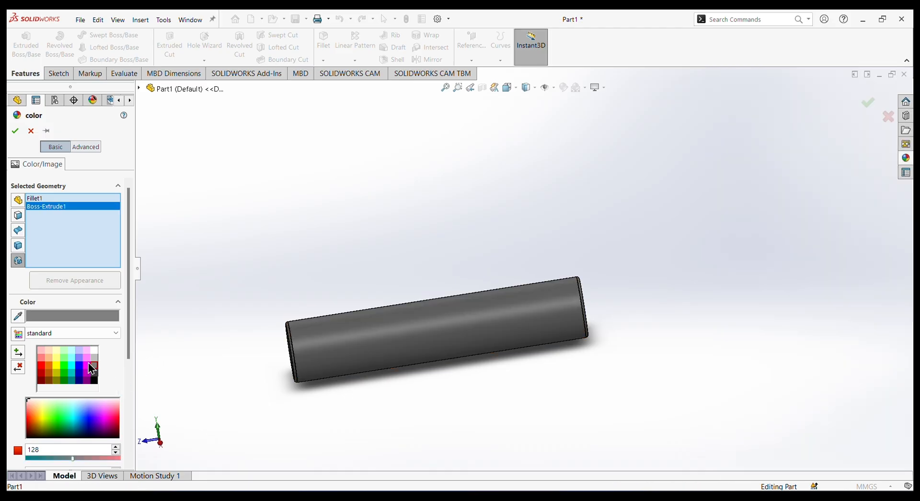
{"action": "middle_click_drag", "start_coordinate": [297, 253], "coordinate": [176, 256]}
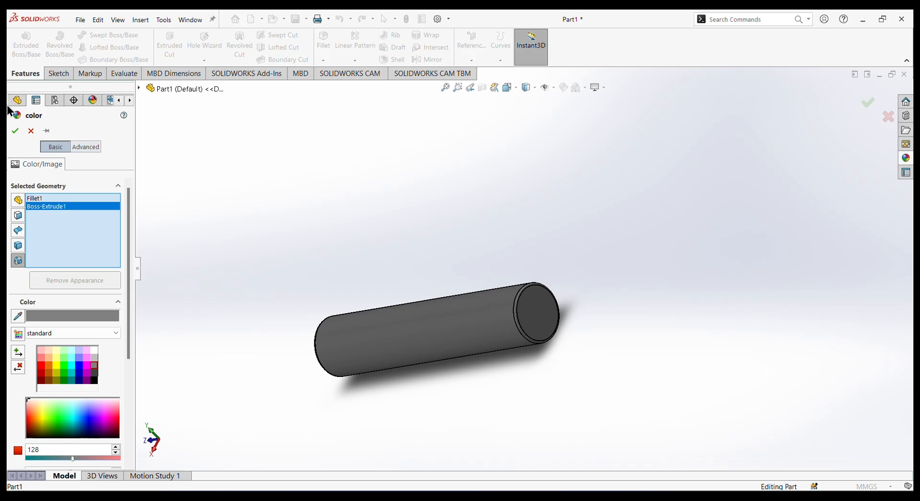
{"action": "left_click", "coordinate": [15, 131]}
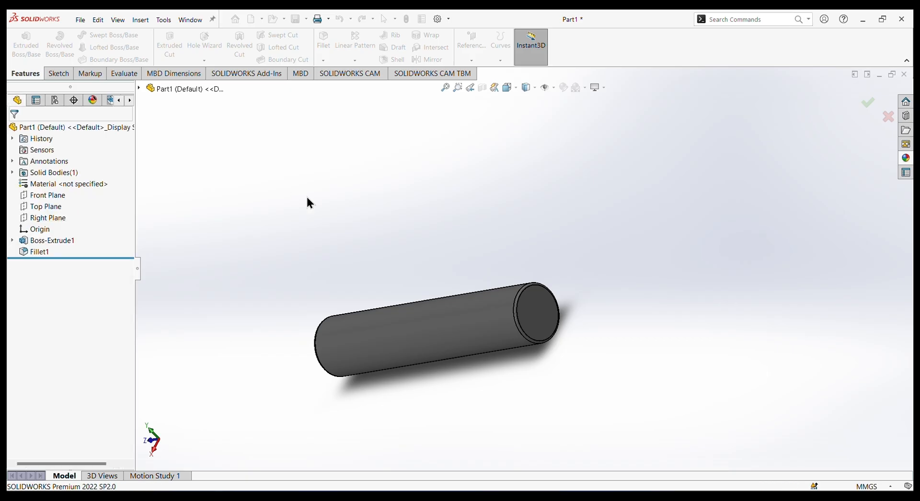
Save the part under the file name mounting pin.
{"action": "left_click", "coordinate": [78, 20]}
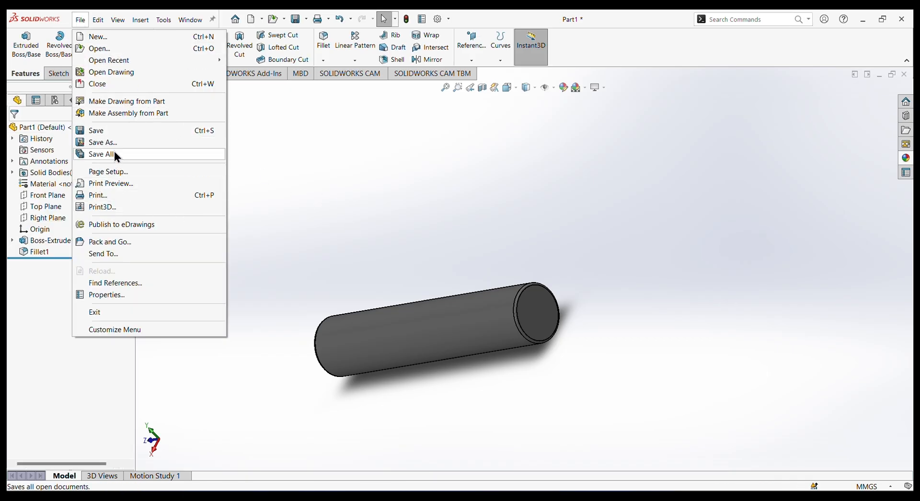
{"action": "left_click", "coordinate": [129, 143]}
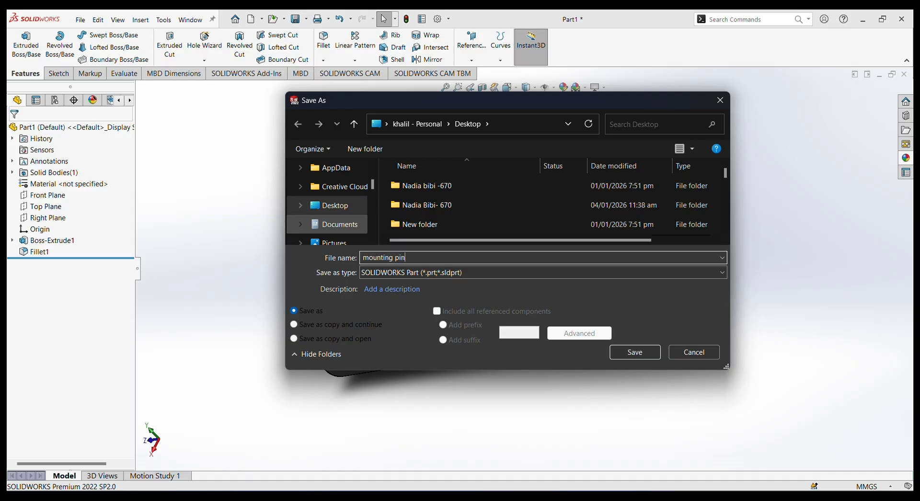
{"action": "key", "text": "Return"}
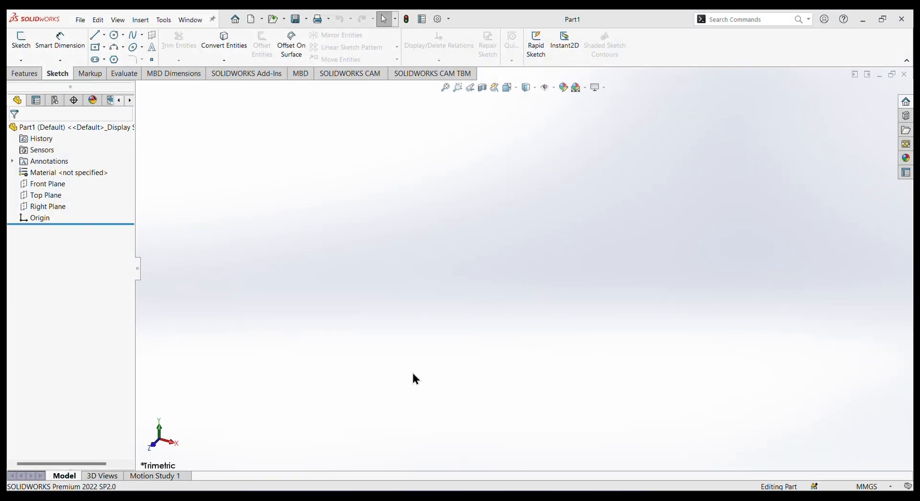
Start a sketch on the Front Plane of the new part and add an infinite horizontal centerline through the origin.
{"action": "left_click", "coordinate": [46, 183]}
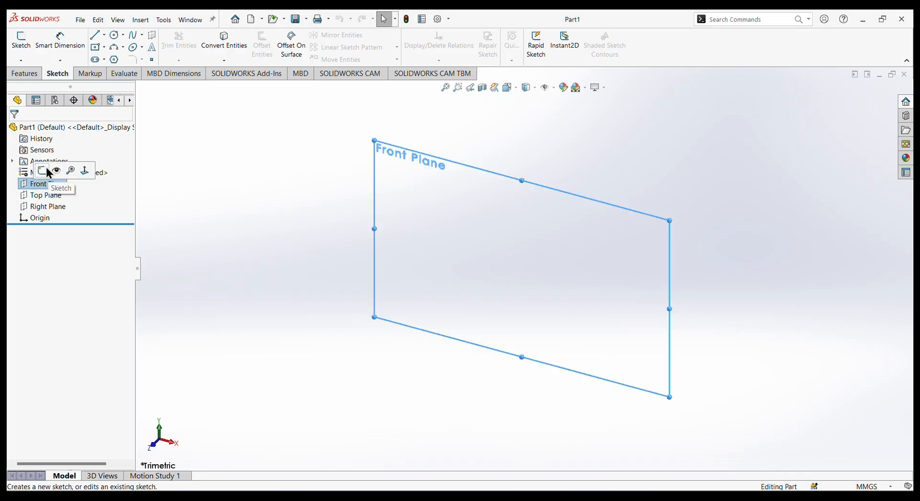
{"action": "left_click", "coordinate": [57, 171]}
{"action": "left_click", "coordinate": [104, 35]}
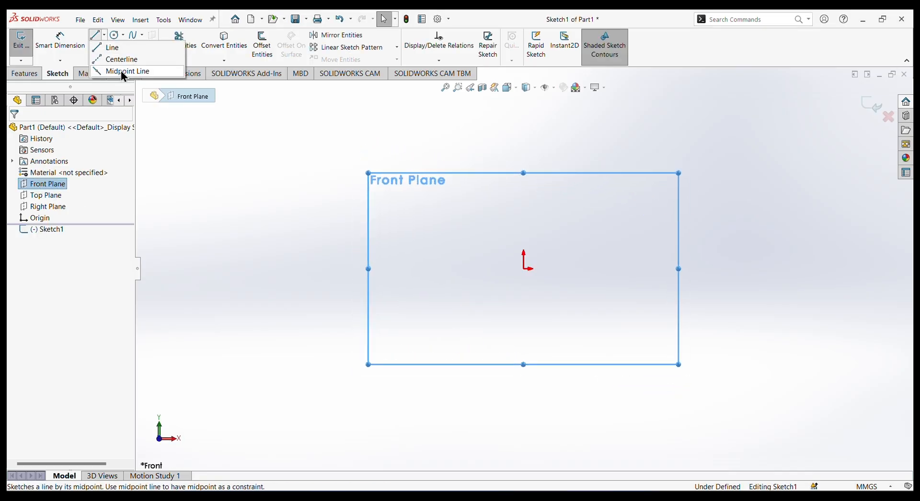
{"action": "left_click", "coordinate": [120, 56]}
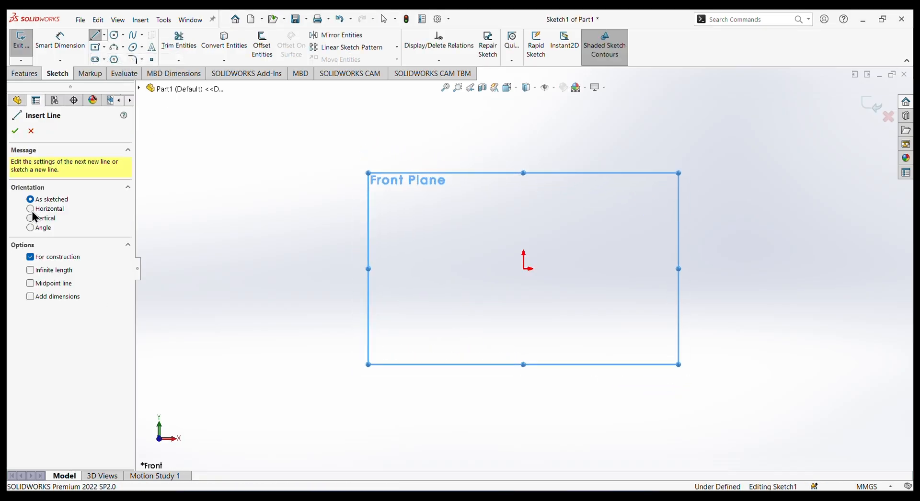
{"action": "left_click", "coordinate": [32, 209]}
{"action": "left_click", "coordinate": [34, 270]}
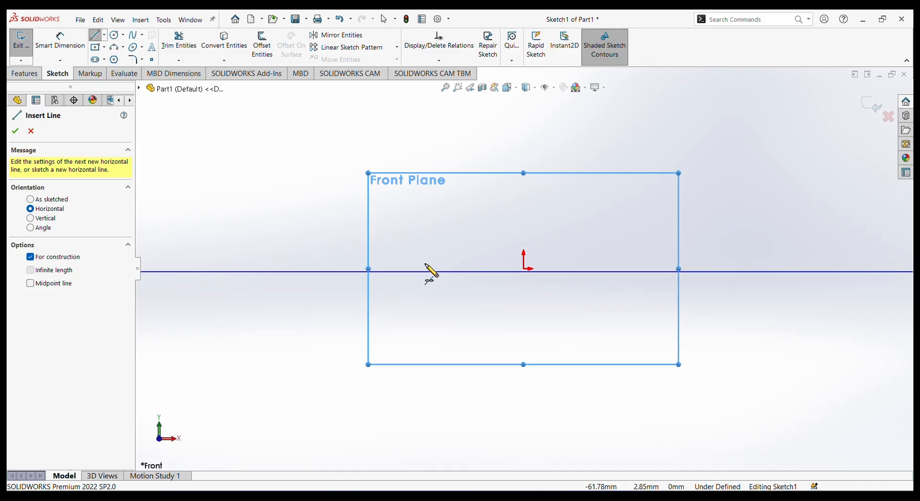
{"action": "left_click", "coordinate": [524, 269]}
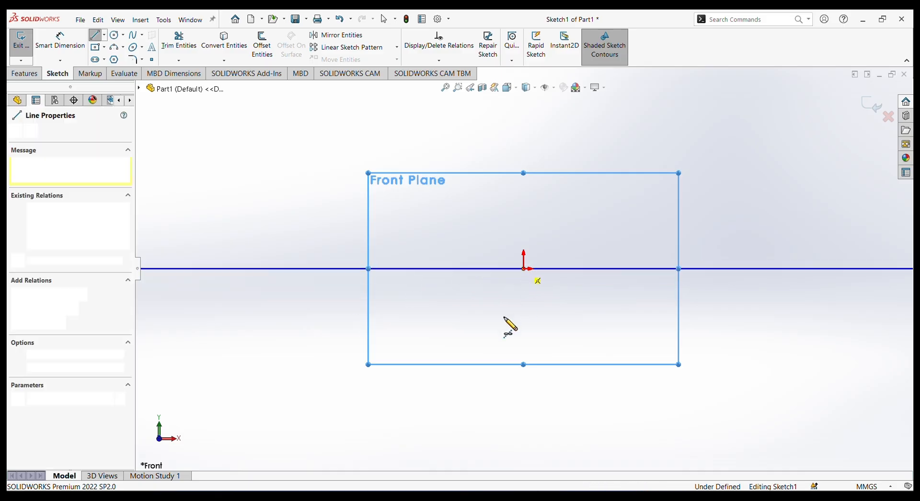
{"action": "right_click", "coordinate": [509, 320]}
{"action": "left_click", "coordinate": [530, 325]}
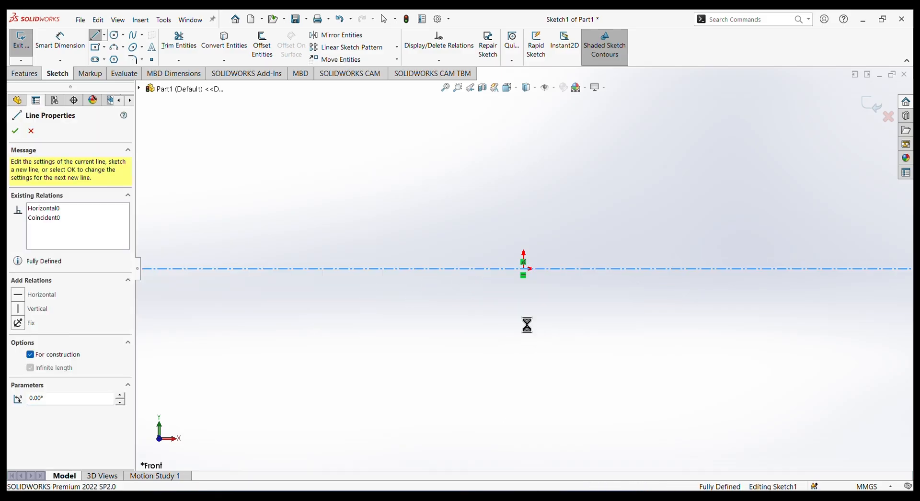
Sketch a closed stepped half-profile about 243 mm long on the centerline, with a sloped head, a long straight body and a small stepped end.
{"action": "left_click", "coordinate": [98, 35]}
{"action": "scroll", "coordinate": [823, 300], "scroll_direction": "down", "scroll_amount": 2}
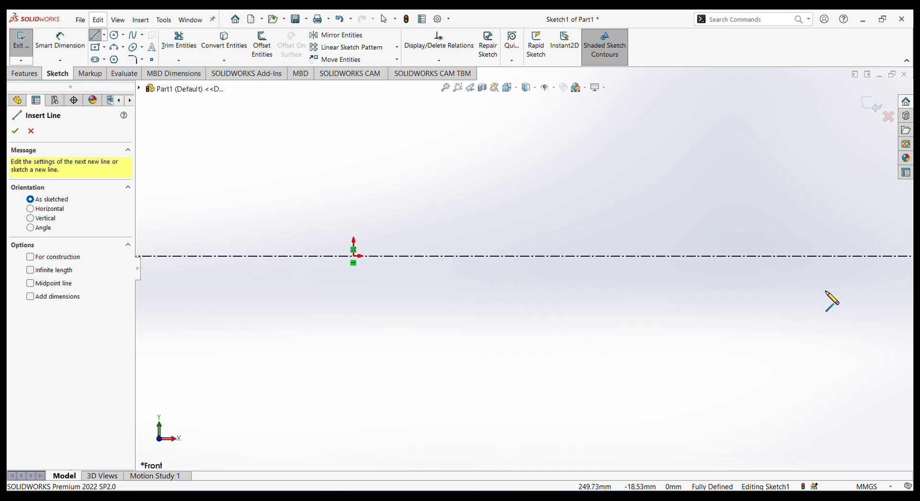
{"action": "left_click", "coordinate": [836, 257]}
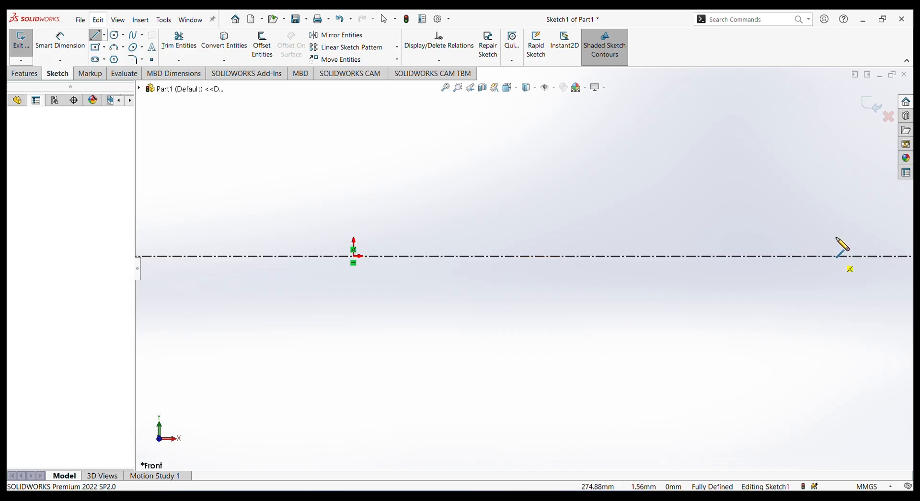
{"action": "left_click", "coordinate": [836, 236]}
{"action": "left_click", "coordinate": [813, 236]}
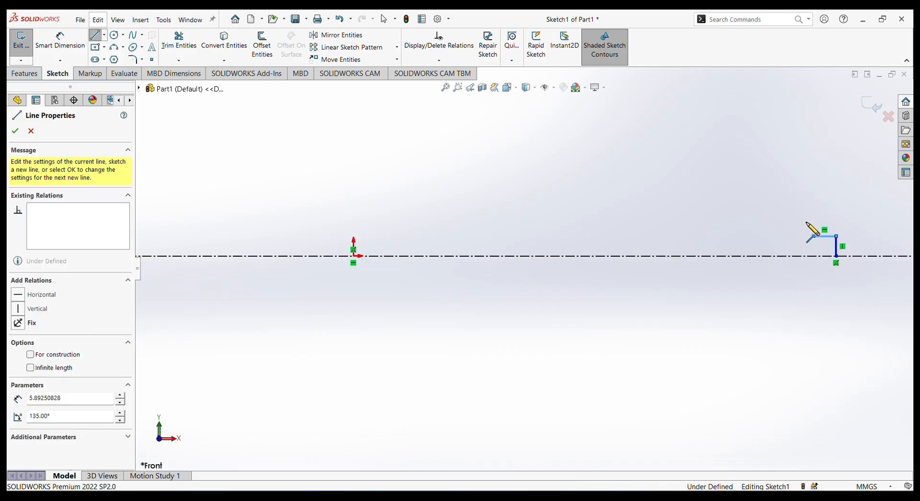
{"action": "left_click", "coordinate": [813, 215]}
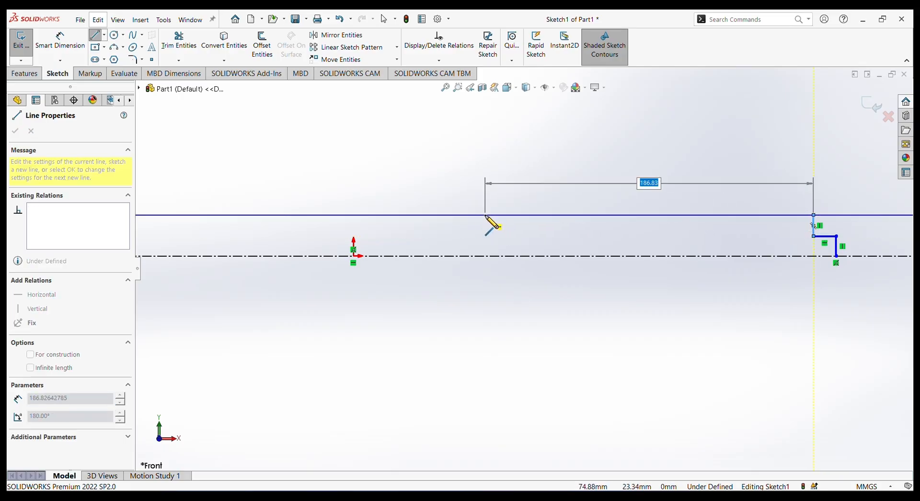
{"action": "left_click", "coordinate": [485, 215]}
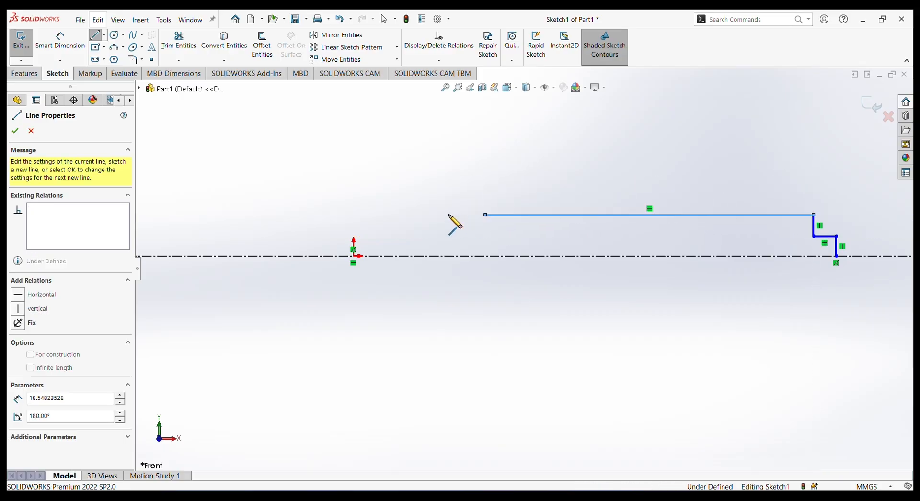
{"action": "left_click", "coordinate": [485, 182]}
{"action": "left_click", "coordinate": [447, 182]}
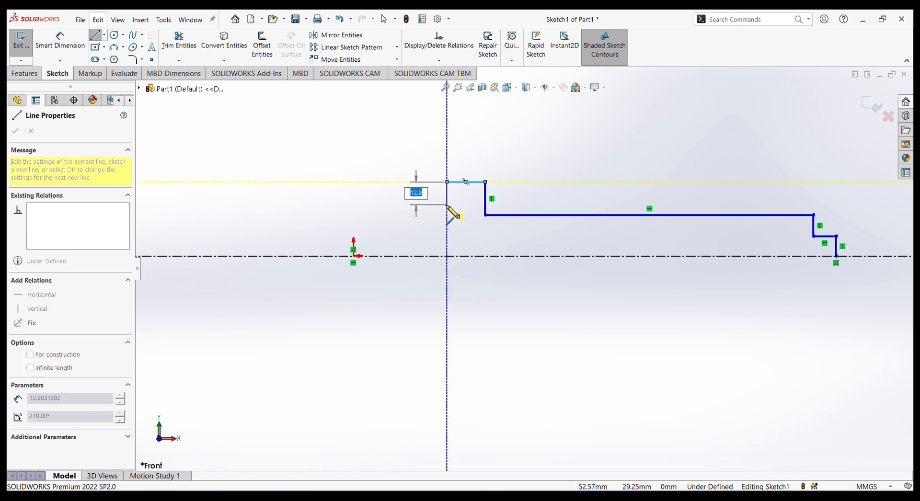
{"action": "left_click", "coordinate": [408, 236]}
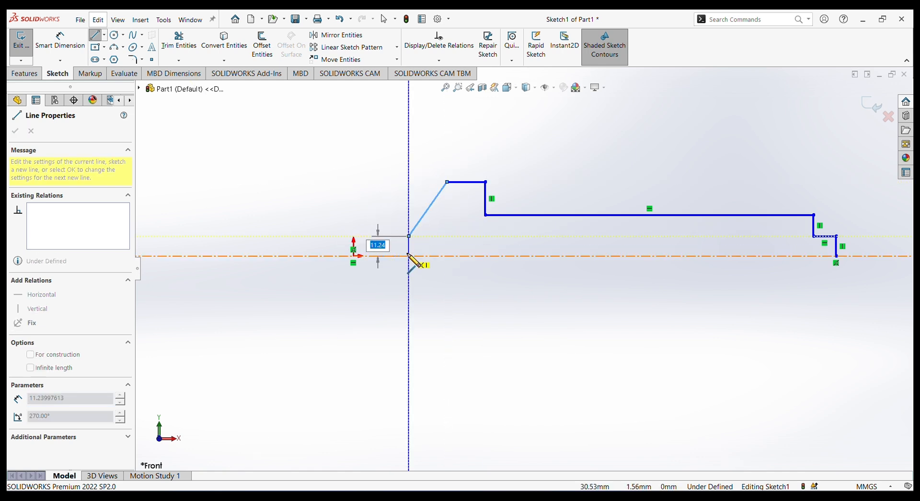
{"action": "left_click", "coordinate": [409, 256]}
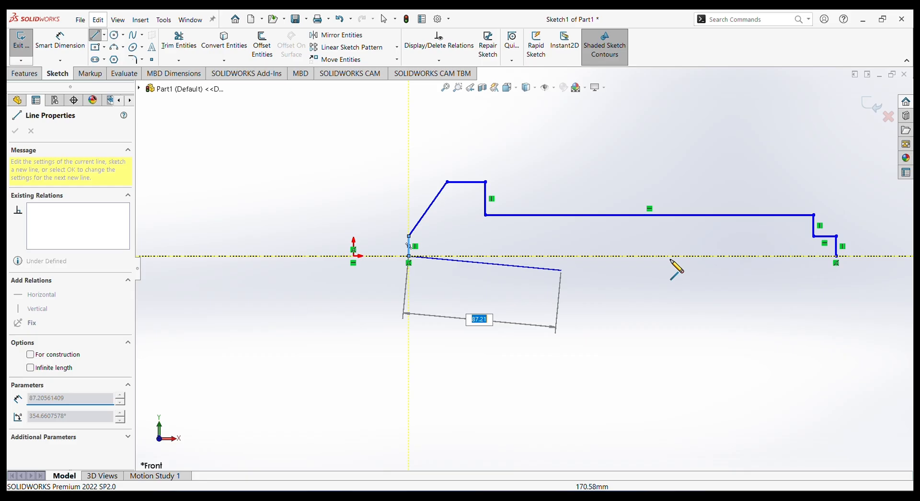
{"action": "left_click", "coordinate": [836, 256]}
{"action": "right_click", "coordinate": [828, 302]}
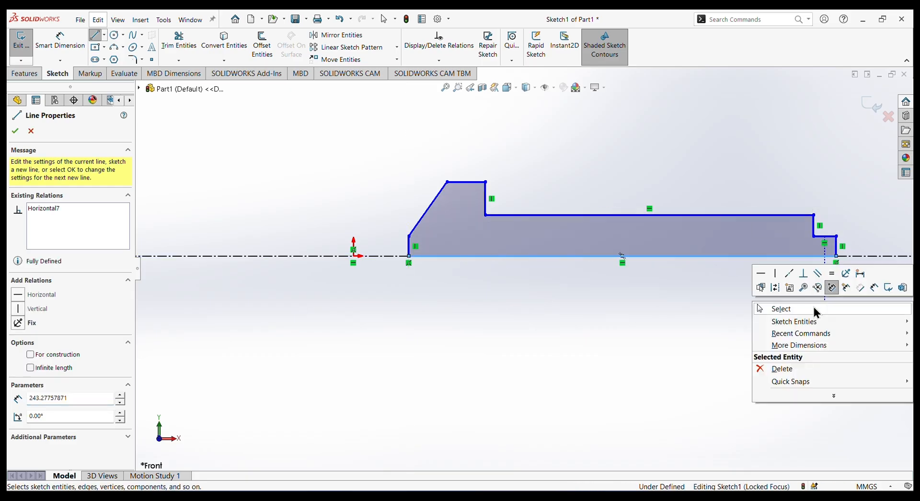
{"action": "left_click", "coordinate": [813, 308]}
Dimension the height of the profile's small stepped end as 3 mm.
{"action": "left_click", "coordinate": [64, 37]}
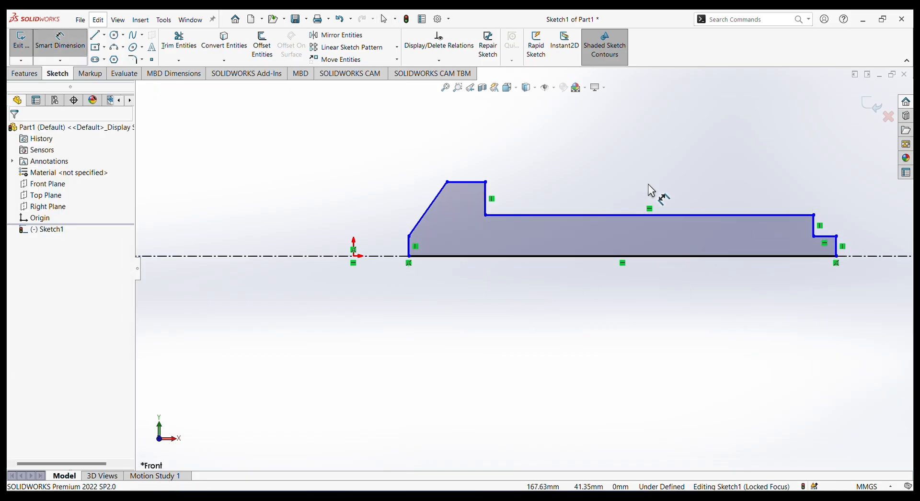
{"action": "left_click", "coordinate": [838, 246]}
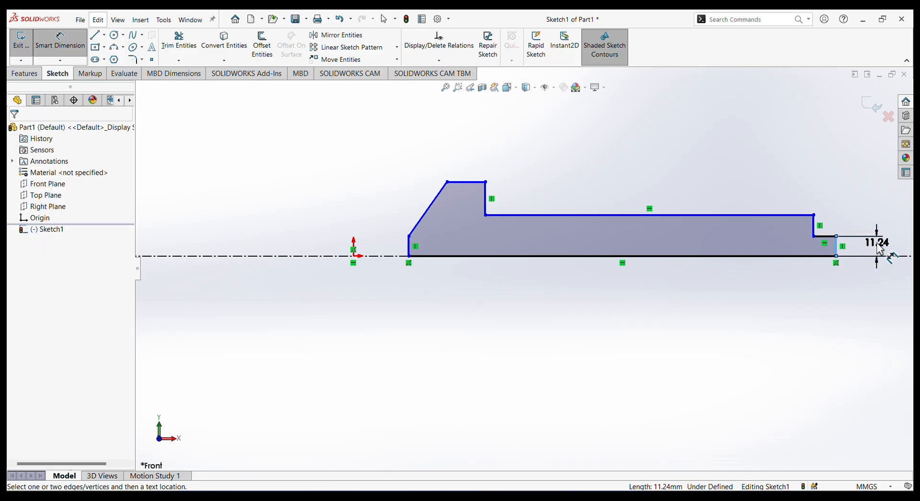
{"action": "left_click", "coordinate": [845, 243]}
{"action": "type", "text": "3"}
{"action": "key", "text": "Return"}
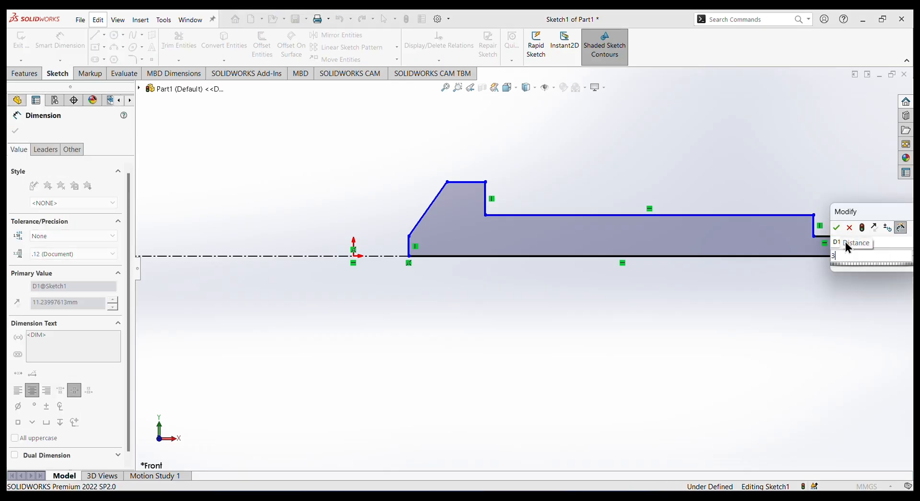
Dimension the height of the long straight body above the profile's base line as 6.5 mm.
{"action": "left_click", "coordinate": [784, 216]}
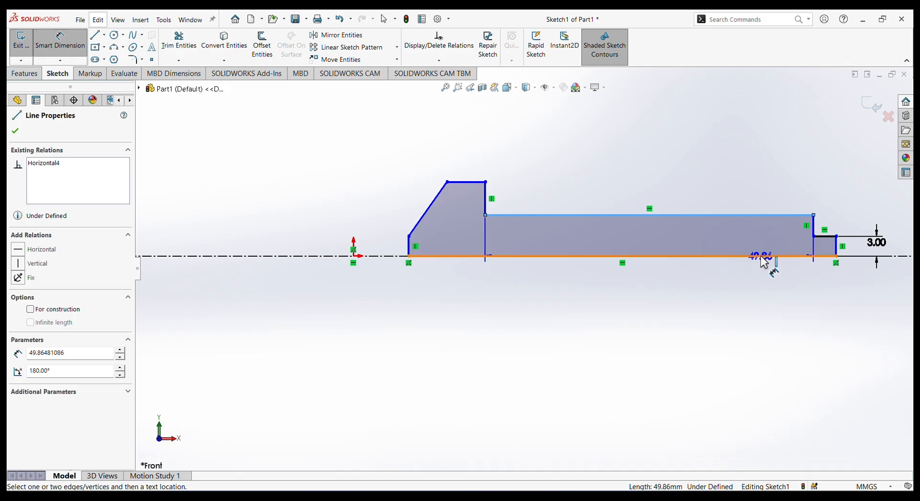
{"action": "left_click", "coordinate": [760, 256]}
{"action": "left_click", "coordinate": [230, 237]}
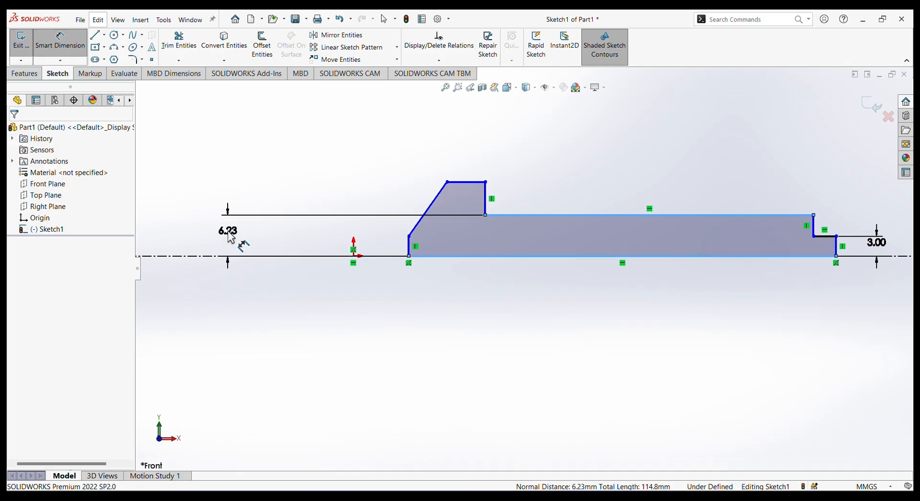
{"action": "type", "text": "6"}
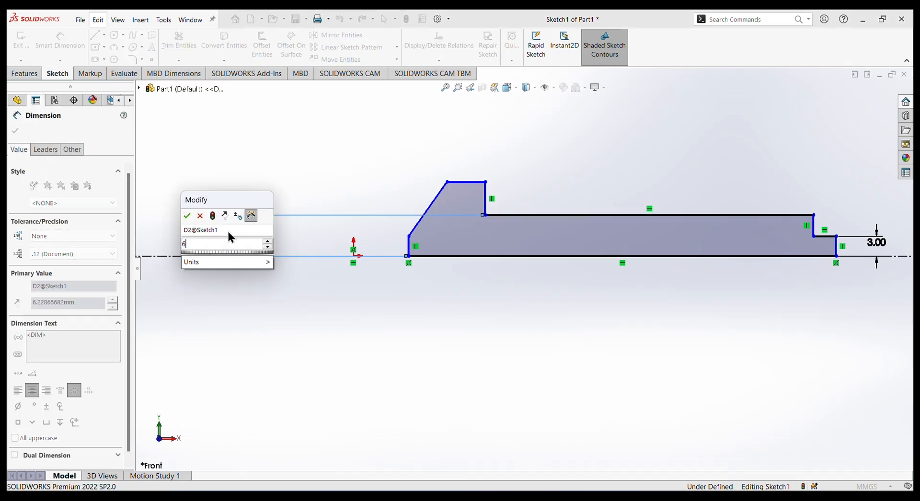
{"action": "type", "text": ".5"}
{"action": "key", "text": "Return"}
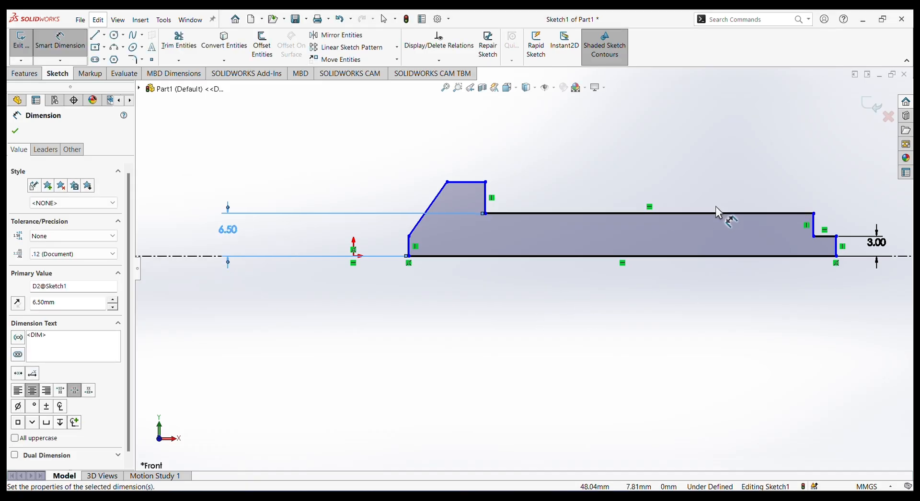
Dimension the length of the profile's small stepped end as 6 mm.
{"action": "left_click", "coordinate": [824, 237]}
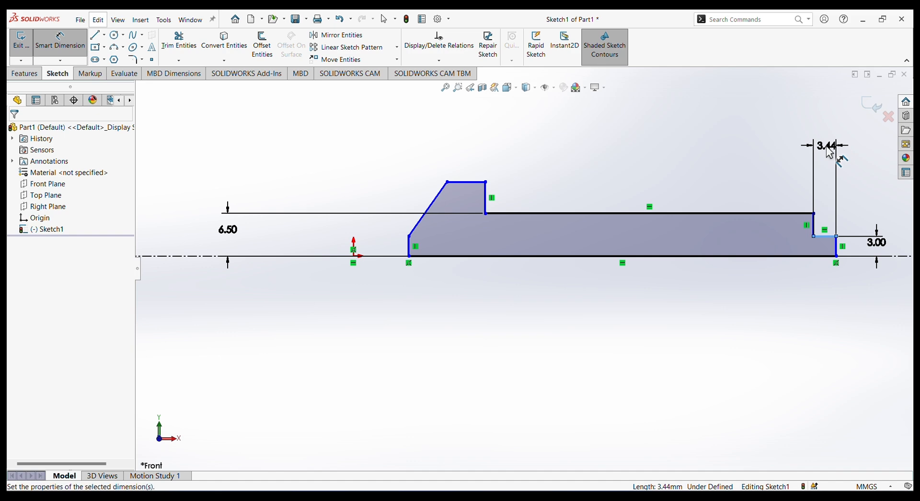
{"action": "left_click", "coordinate": [829, 150]}
{"action": "type", "text": "6.00mm"}
{"action": "key", "text": "Return"}
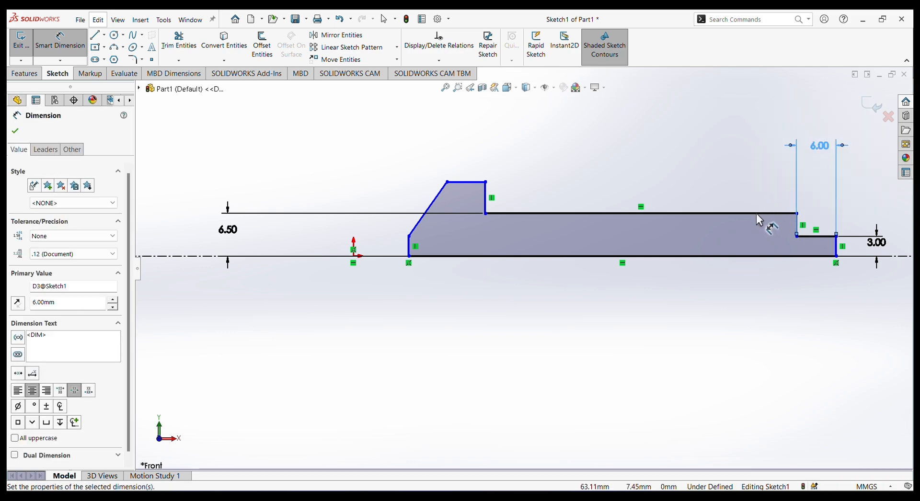
Dimension the length of the long straight body as 63.5 mm.
{"action": "left_click", "coordinate": [759, 216]}
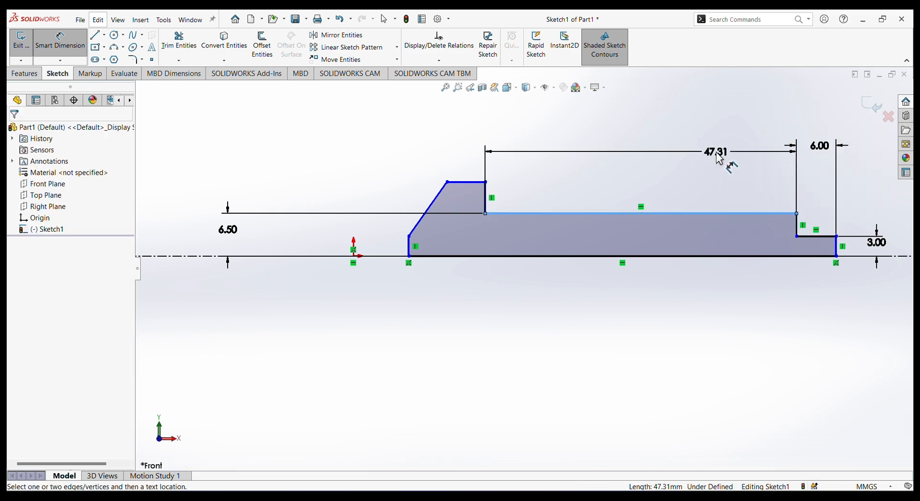
{"action": "left_click", "coordinate": [719, 160]}
{"action": "type", "text": "63"}
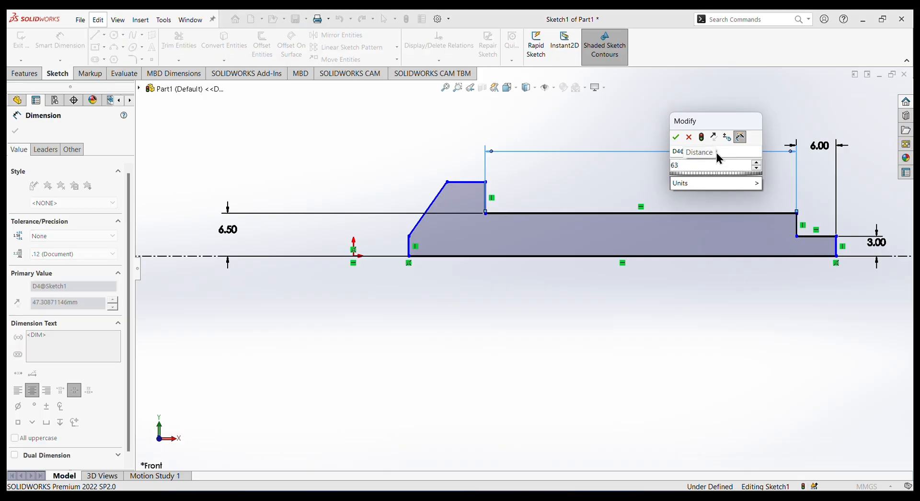
{"action": "type", "text": ".5"}
{"action": "key", "text": "Return"}
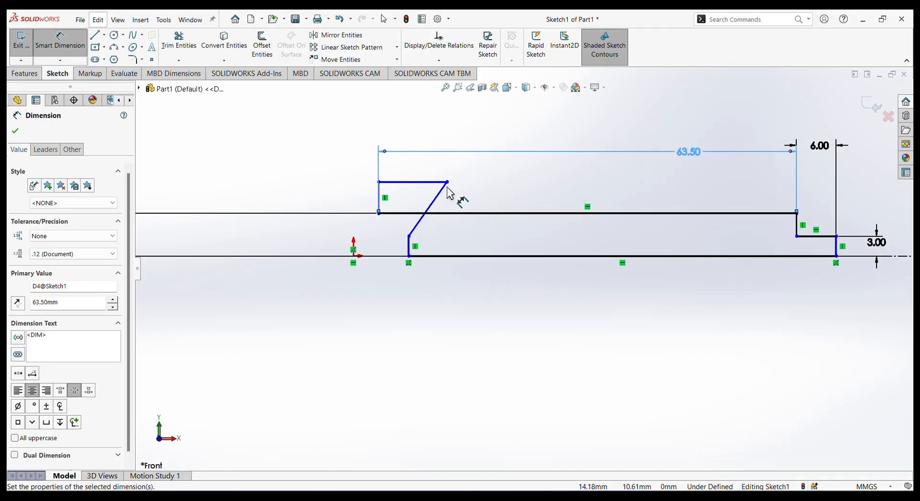
Uncross the head outline by moving its lower slope corner to about X -13.2 mm and its upper slope corner to about X -4.4 mm.
{"action": "right_click", "coordinate": [246, 140]}
{"action": "left_click", "coordinate": [273, 174]}
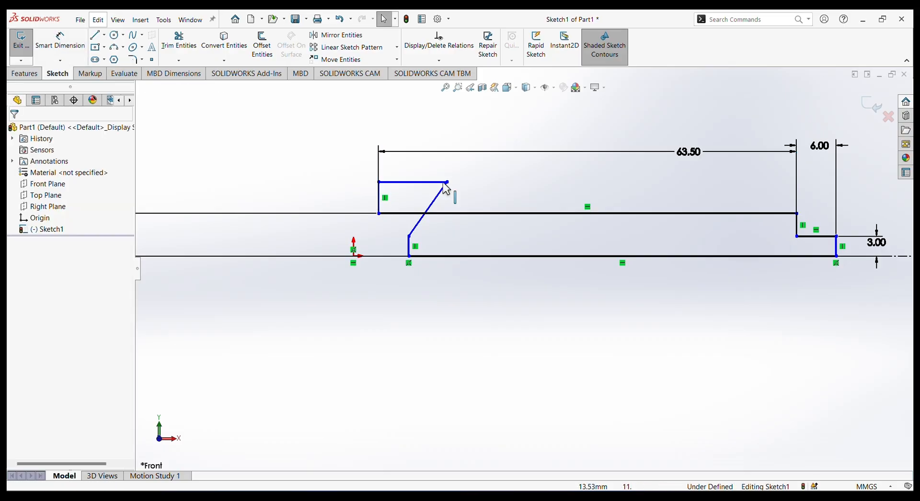
{"action": "left_click_drag", "start_coordinate": [408, 236], "coordinate": [267, 241]}
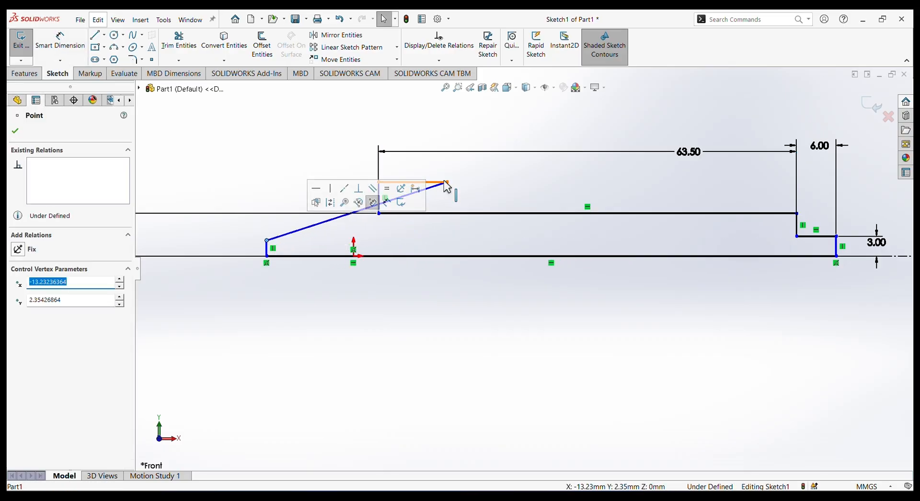
{"action": "left_click_drag", "start_coordinate": [447, 182], "coordinate": [327, 186]}
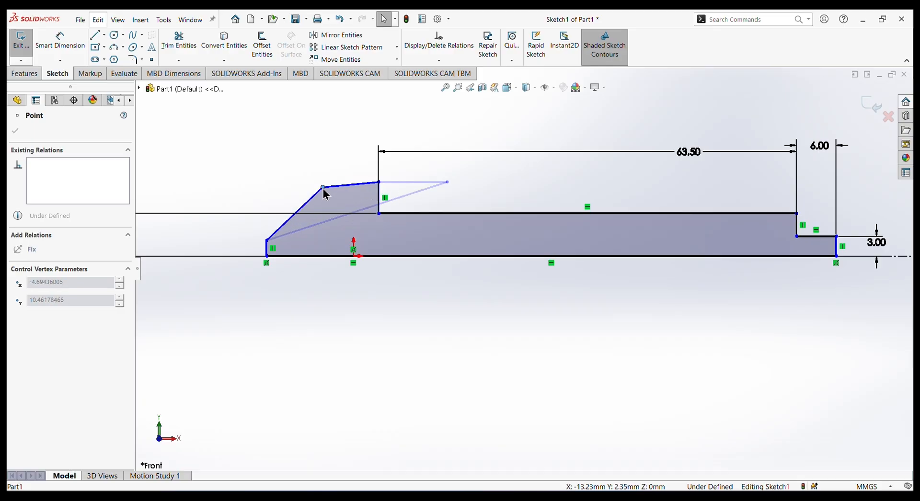
{"action": "left_click_drag", "start_coordinate": [327, 190], "coordinate": [326, 189]}
{"action": "right_click", "coordinate": [310, 138]}
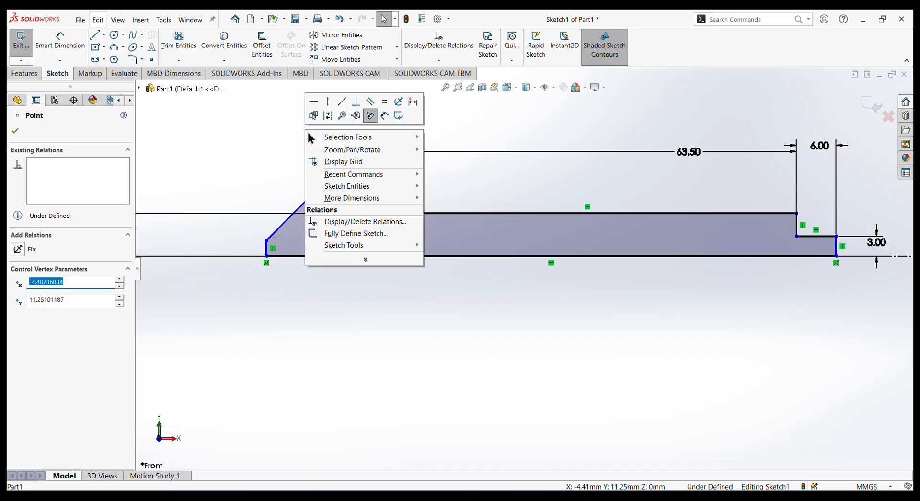
{"action": "left_click", "coordinate": [226, 144]}
Dimension the length of the head's flat upper edge as 6 mm.
{"action": "left_click", "coordinate": [60, 42]}
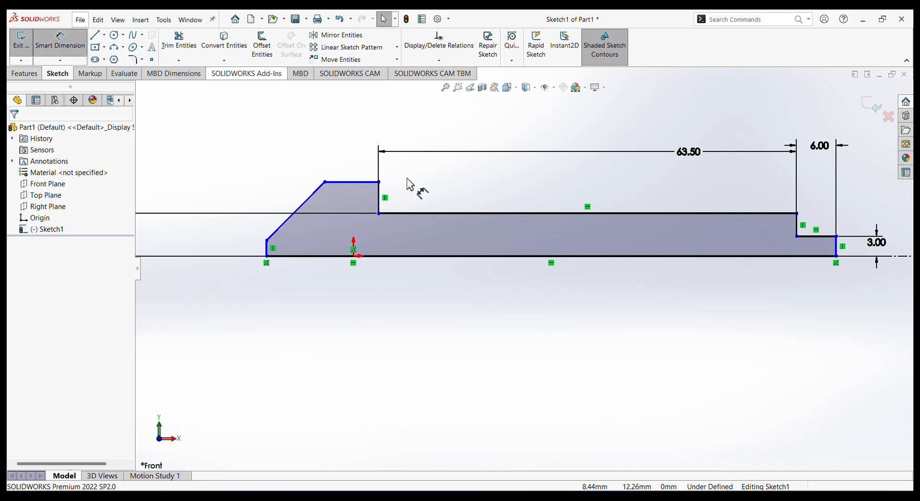
{"action": "left_click", "coordinate": [361, 184]}
{"action": "left_click", "coordinate": [360, 157]}
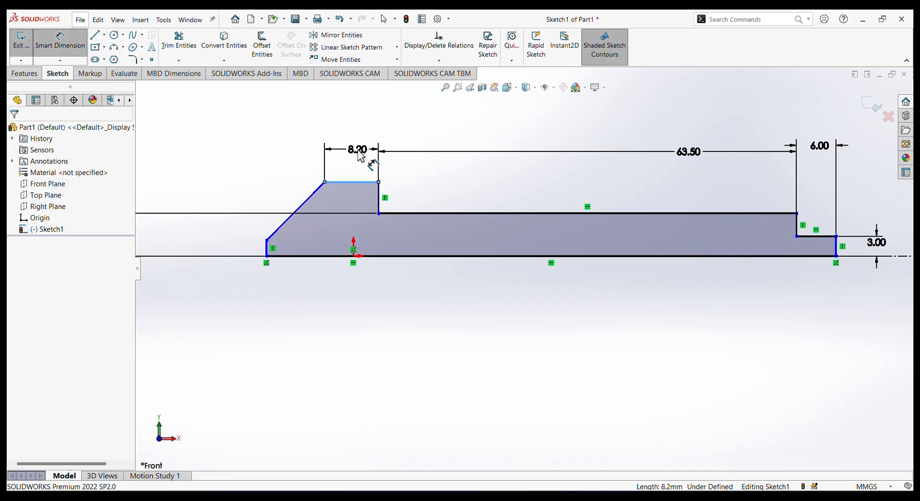
{"action": "type", "text": "6"}
{"action": "key", "text": "Return"}
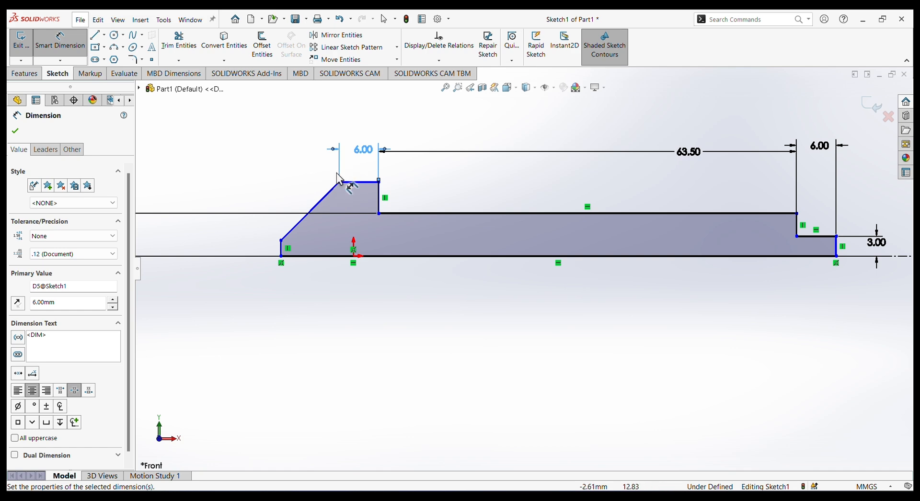
Dimension the horizontal distance between the two ends of the head's sloped line as 7 mm.
{"action": "left_click", "coordinate": [281, 239]}
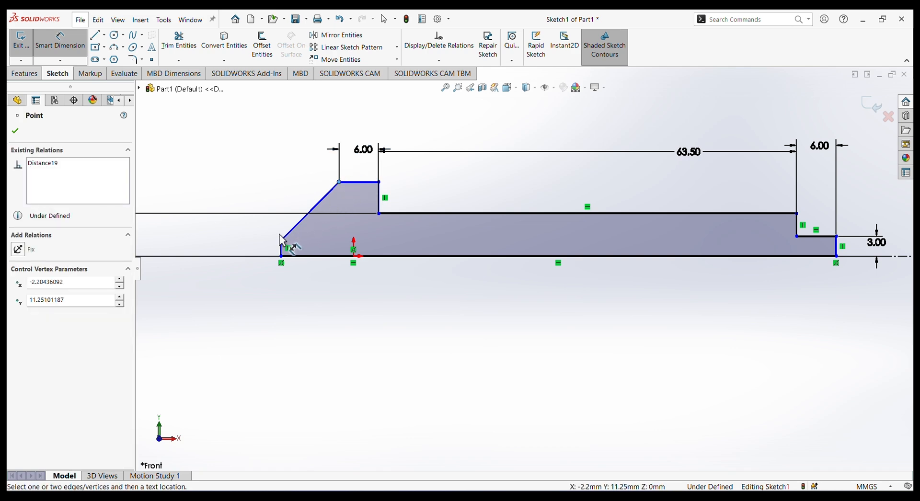
{"action": "left_click", "coordinate": [282, 240]}
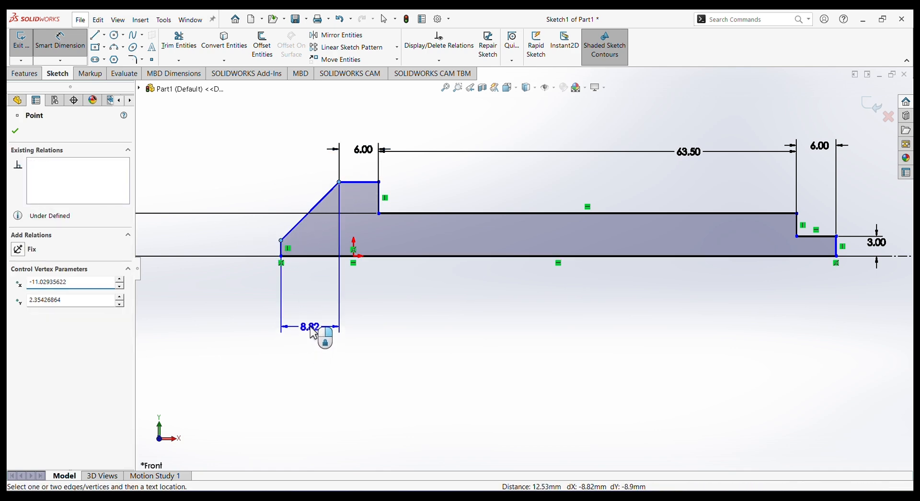
{"action": "left_click", "coordinate": [310, 328]}
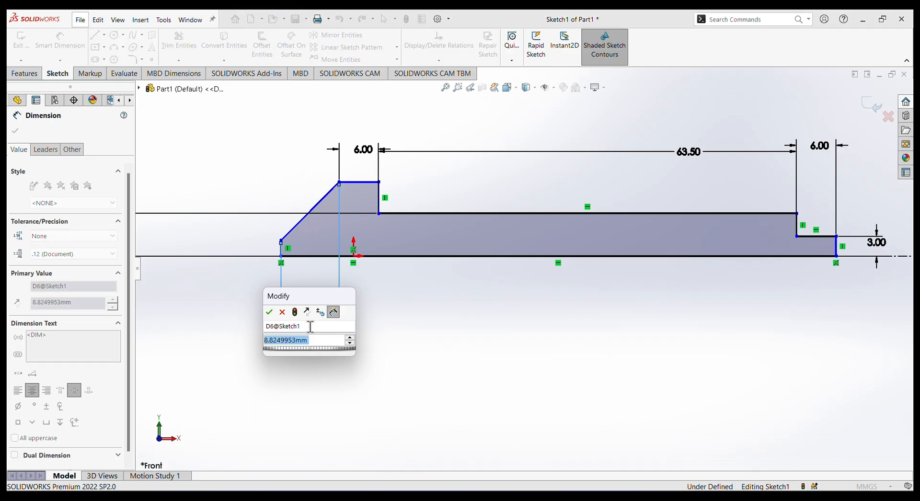
{"action": "key", "text": "Return"}
{"action": "type", "text": "7"}
{"action": "key", "text": "Return"}
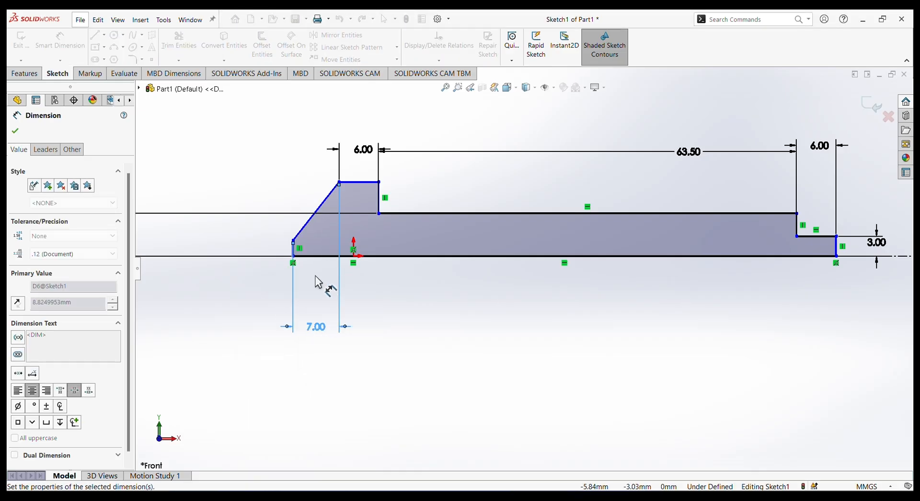
Dimension the height of the head's short vertical end line above the centerline as 3 mm.
{"action": "left_click", "coordinate": [292, 241]}
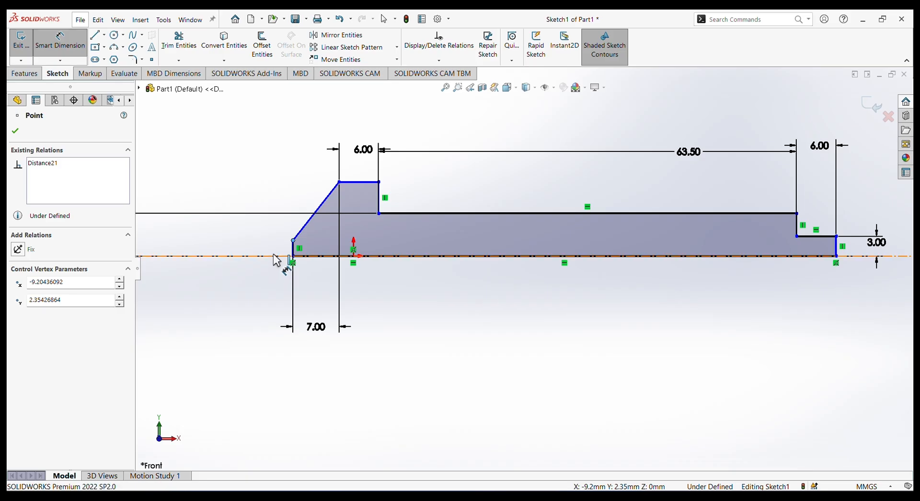
{"action": "left_click", "coordinate": [276, 258]}
{"action": "left_click", "coordinate": [232, 258]}
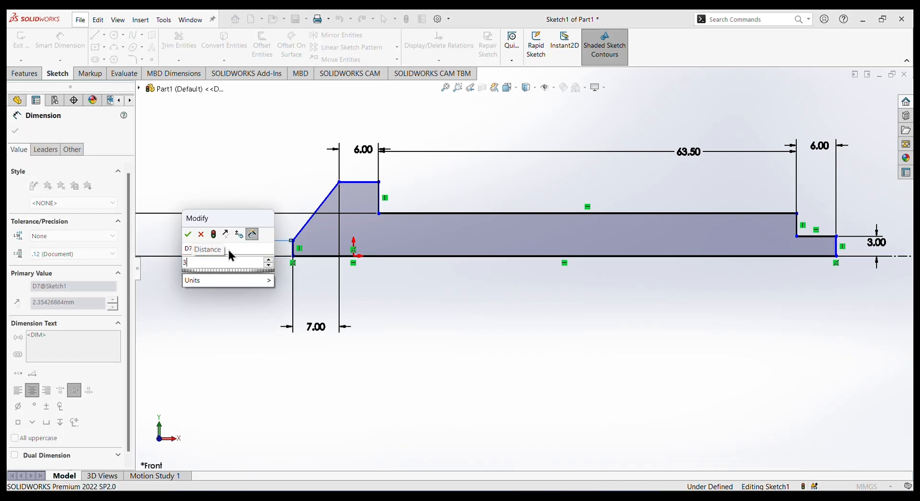
{"action": "key", "text": "Return"}
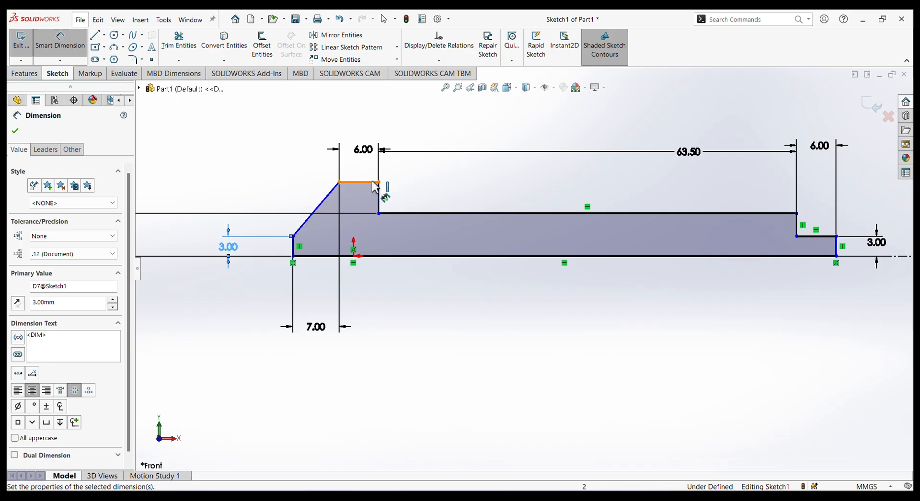
Dimension the height of the head's flat upper edge above the profile's base line as 10 mm.
{"action": "left_click", "coordinate": [361, 182]}
{"action": "scroll", "coordinate": [362, 182], "scroll_direction": "up", "scroll_amount": 2}
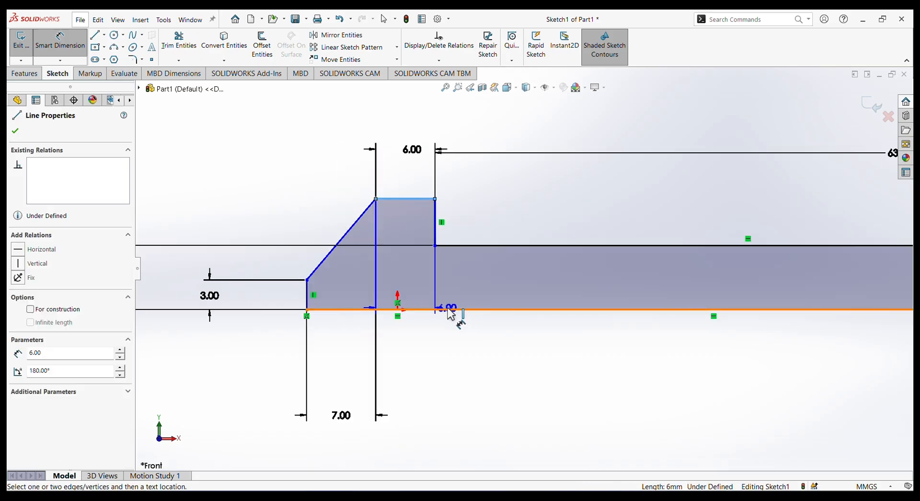
{"action": "left_click", "coordinate": [454, 311]}
{"action": "left_click", "coordinate": [210, 219]}
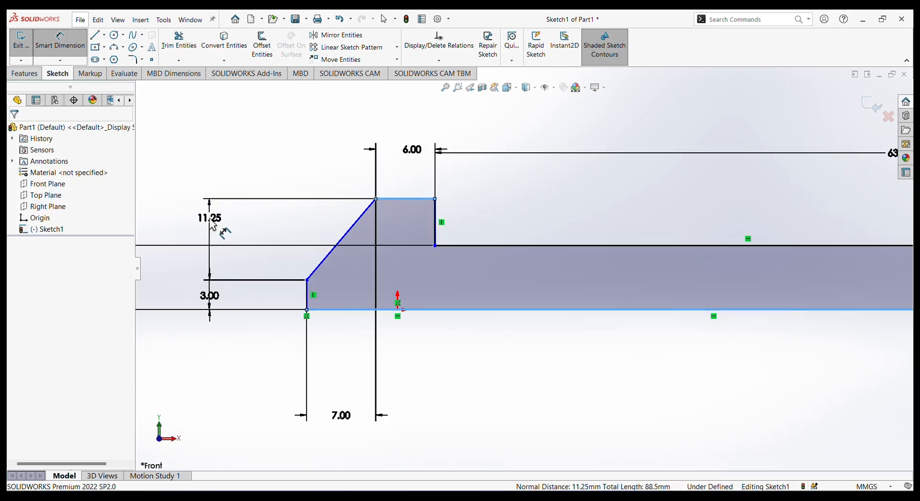
{"action": "type", "text": "10"}
{"action": "key", "text": "Return"}
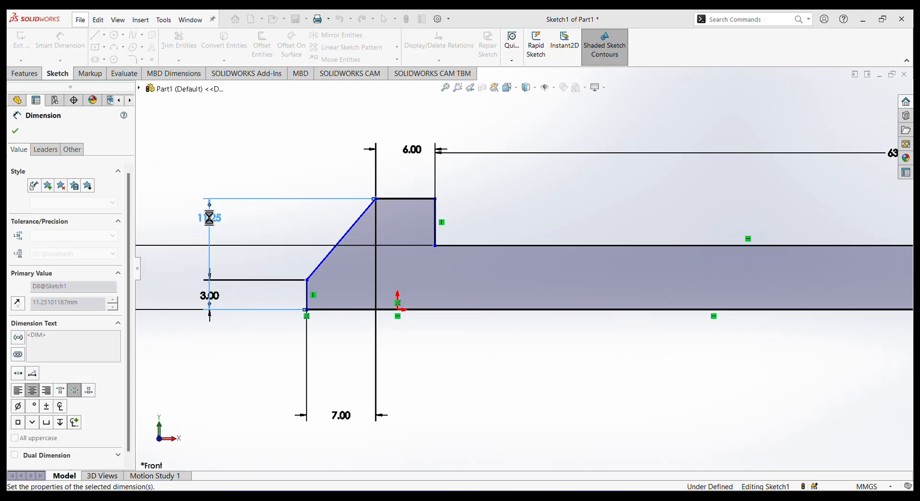
{"action": "scroll", "coordinate": [593, 260], "scroll_direction": "down", "scroll_amount": 2}
{"action": "scroll", "coordinate": [638, 278], "scroll_direction": "up", "scroll_amount": 2}
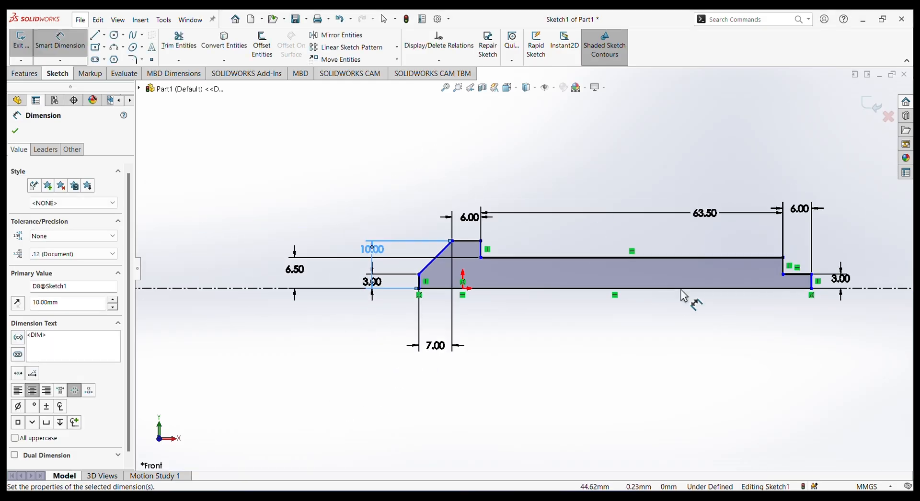
{"action": "scroll", "coordinate": [789, 294], "scroll_direction": "down", "scroll_amount": 3}
{"action": "key", "text": "Escape"}
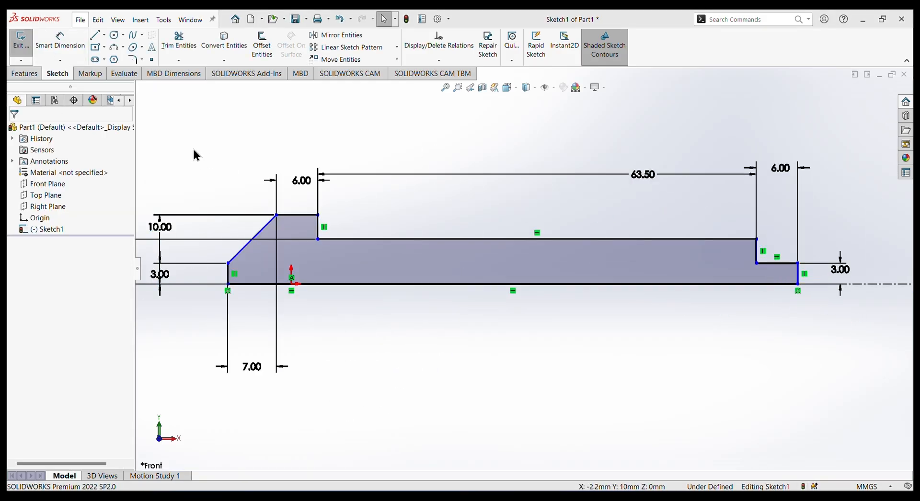
Revolve the half-profile 360 degrees about the horizontal centerline into a solid.
{"action": "left_click", "coordinate": [24, 73]}
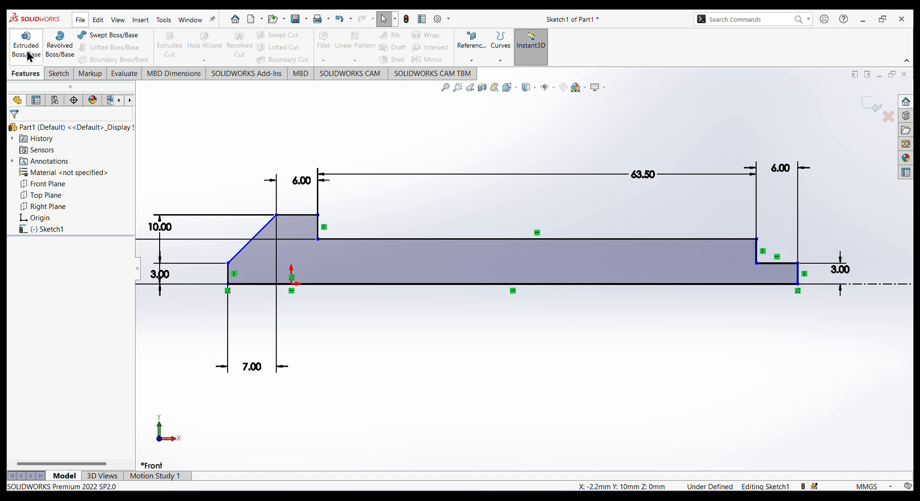
{"action": "left_click", "coordinate": [69, 48]}
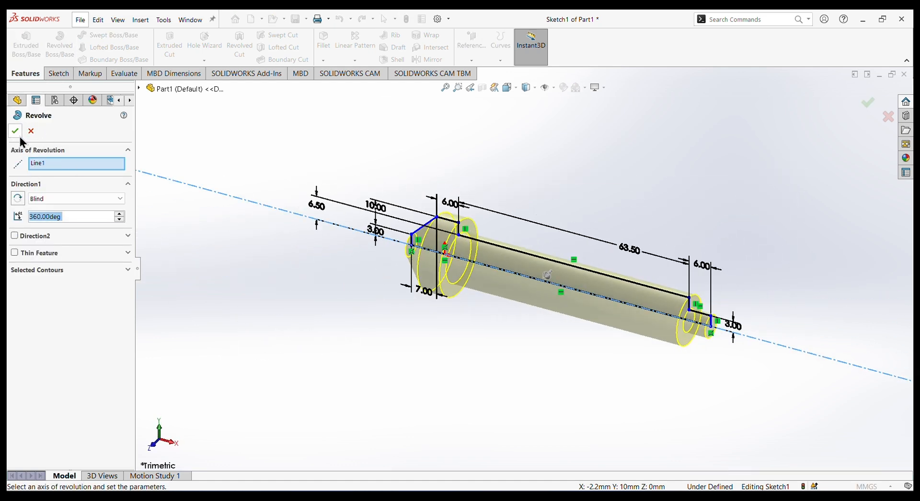
{"action": "left_click", "coordinate": [16, 134]}
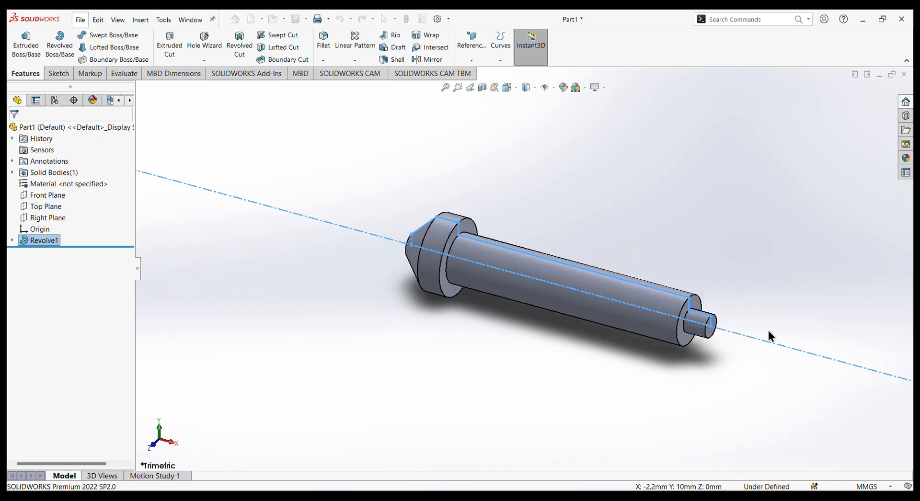
Fillet the head's rim edge on the shank side and the outer end edge of the small pin with a 0.5 mm radius.
{"action": "left_click", "coordinate": [781, 343]}
{"action": "middle_click_drag", "start_coordinate": [781, 343], "coordinate": [833, 267]}
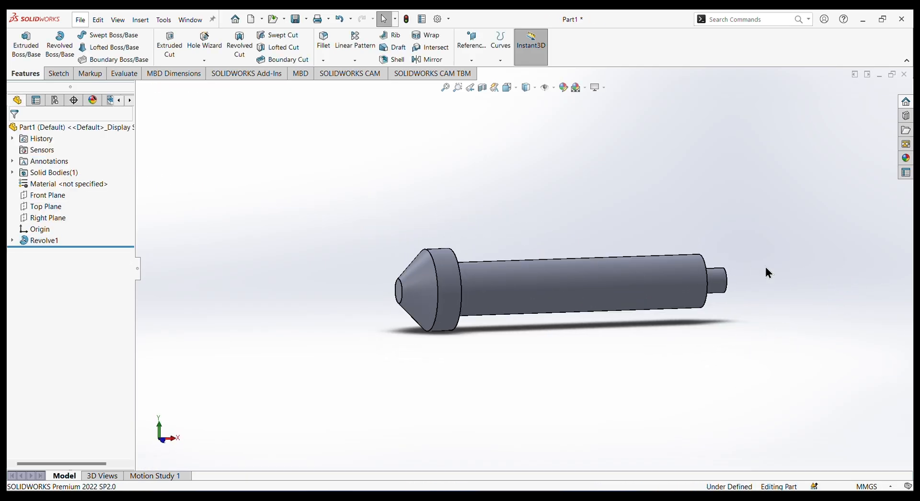
{"action": "middle_click_drag", "start_coordinate": [766, 270], "coordinate": [603, 215]}
{"action": "scroll", "coordinate": [575, 221], "scroll_direction": "down", "scroll_amount": 3}
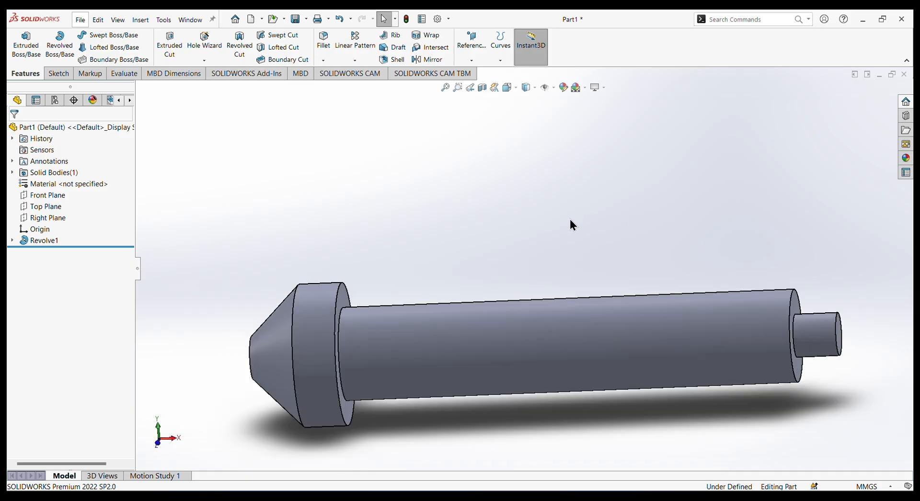
{"action": "left_click", "coordinate": [341, 284]}
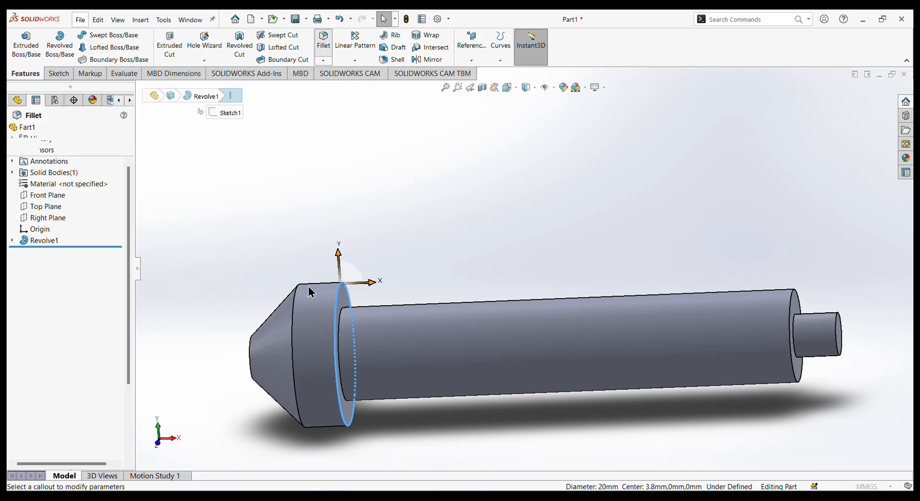
{"action": "middle_click_drag", "start_coordinate": [299, 248], "coordinate": [307, 248]}
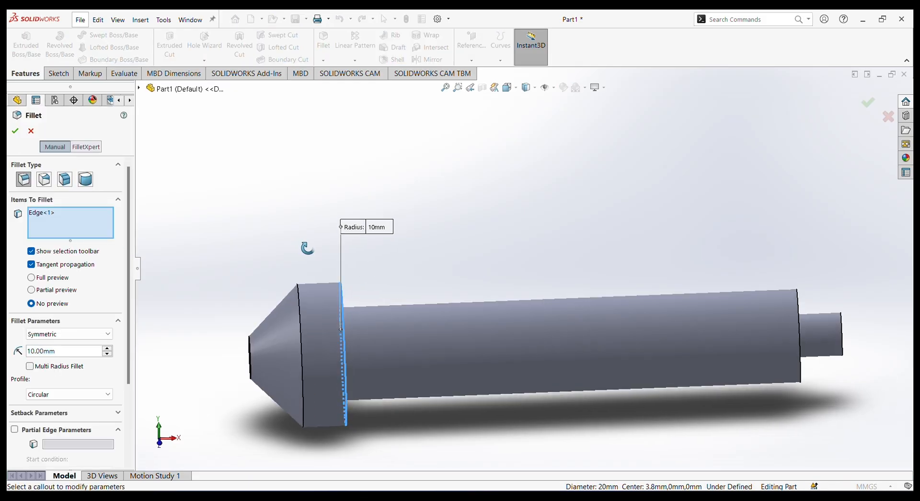
{"action": "left_click", "coordinate": [844, 332]}
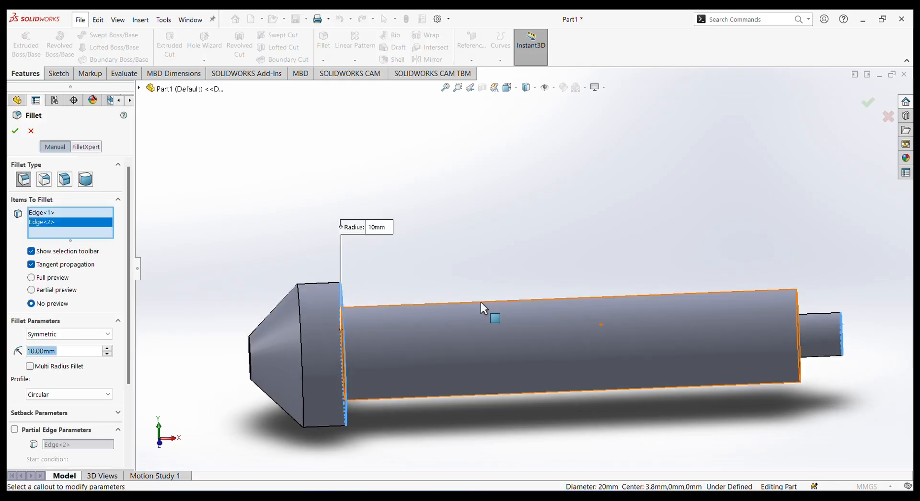
{"action": "left_click", "coordinate": [58, 349]}
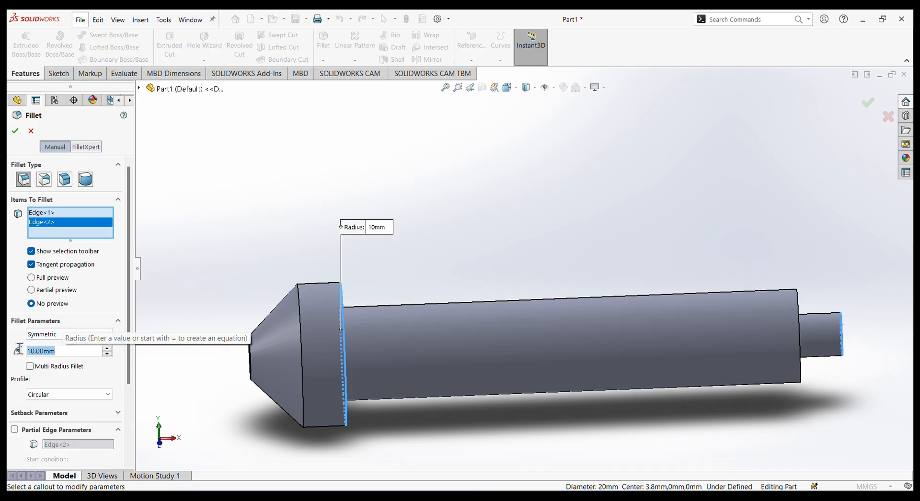
{"action": "type", "text": "0."}
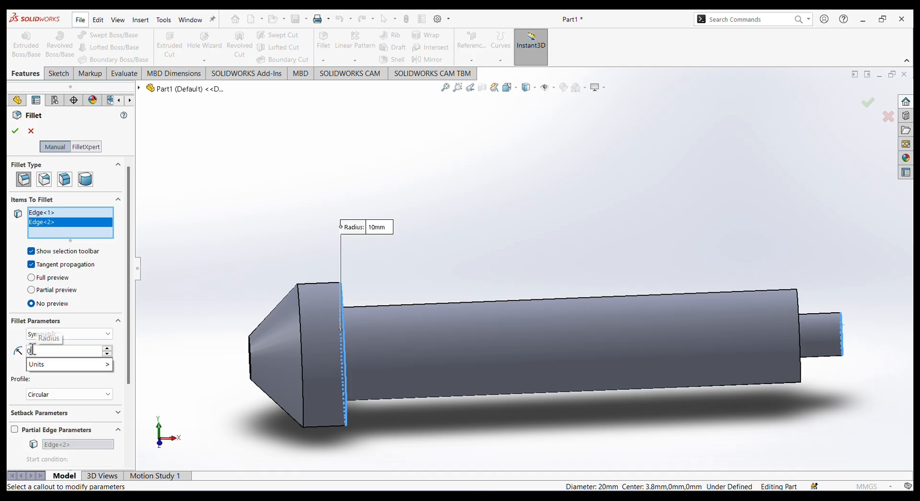
{"action": "type", "text": "5"}
{"action": "key", "text": "Return"}
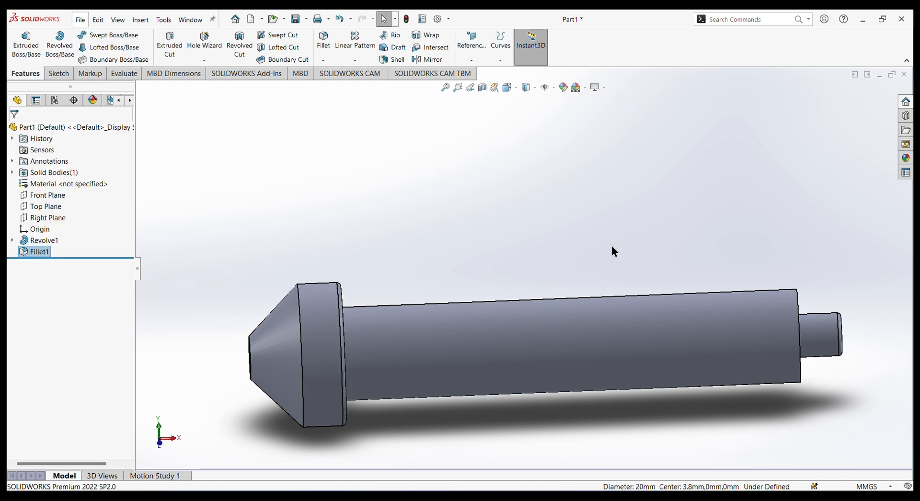
Add an ISO machine-thread cosmetic thread, size M6 and Up to Next, at the outer end edge of the small pin.
{"action": "mouse_move", "coordinate": [744, 262]}
{"action": "middle_mouse_down"}
{"action": "mouse_move", "coordinate": [733, 263]}
{"action": "mouse_move", "coordinate": [752, 275]}
{"action": "mouse_move", "coordinate": [740, 274]}
{"action": "mouse_move", "coordinate": [756, 267]}
{"action": "middle_mouse_up"}
{"action": "middle_click_drag", "start_coordinate": [811, 203], "coordinate": [777, 332]}
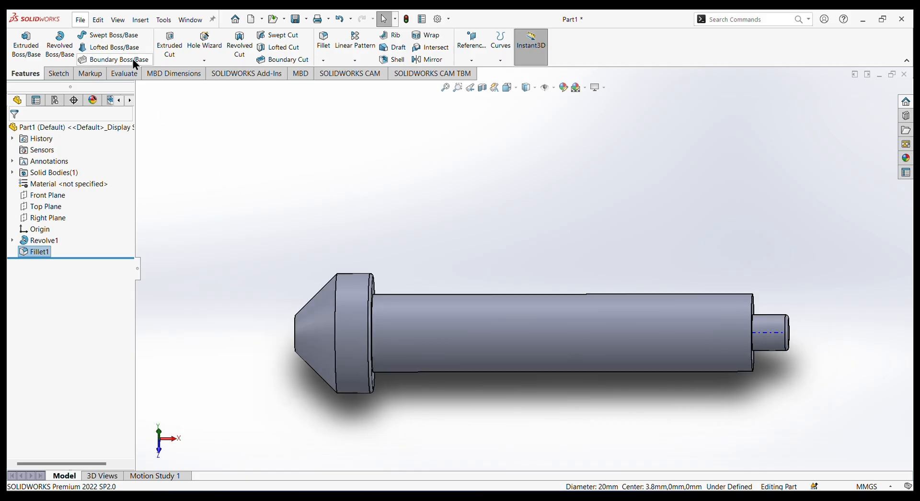
{"action": "left_click", "coordinate": [140, 19]}
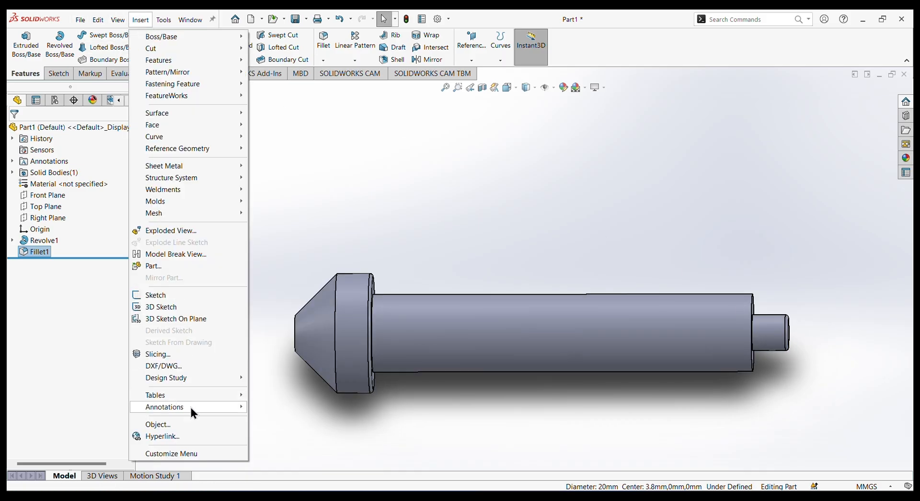
{"action": "mouse_move", "coordinate": [241, 405]}
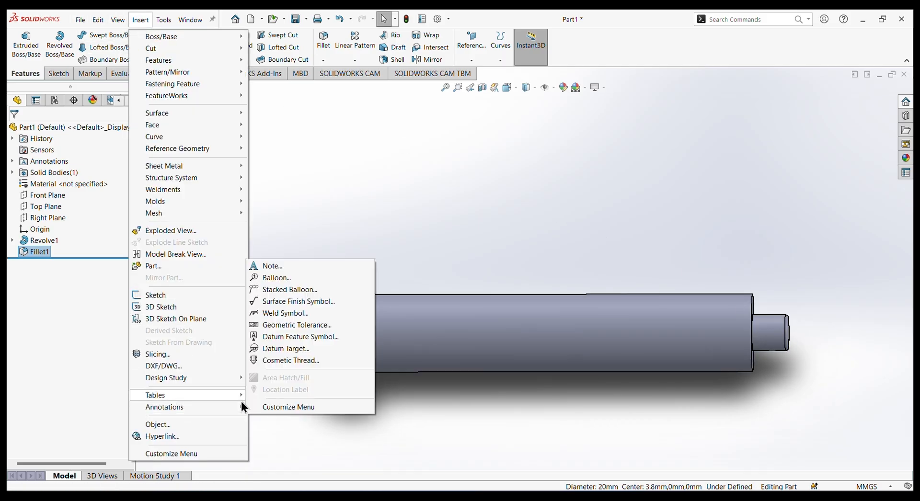
{"action": "left_click", "coordinate": [285, 360]}
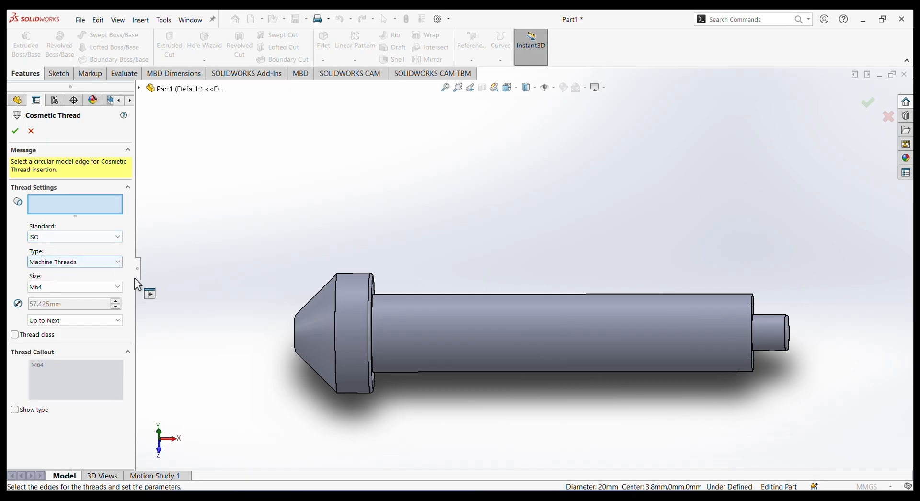
{"action": "left_click", "coordinate": [37, 293]}
{"action": "scroll", "coordinate": [73, 153], "scroll_direction": "up", "scroll_amount": 3}
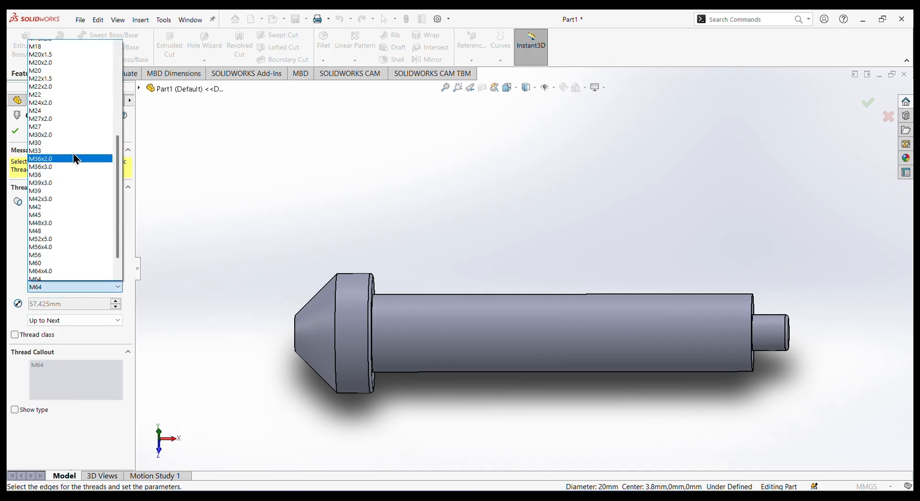
{"action": "scroll", "coordinate": [73, 159], "scroll_direction": "up", "scroll_amount": 4}
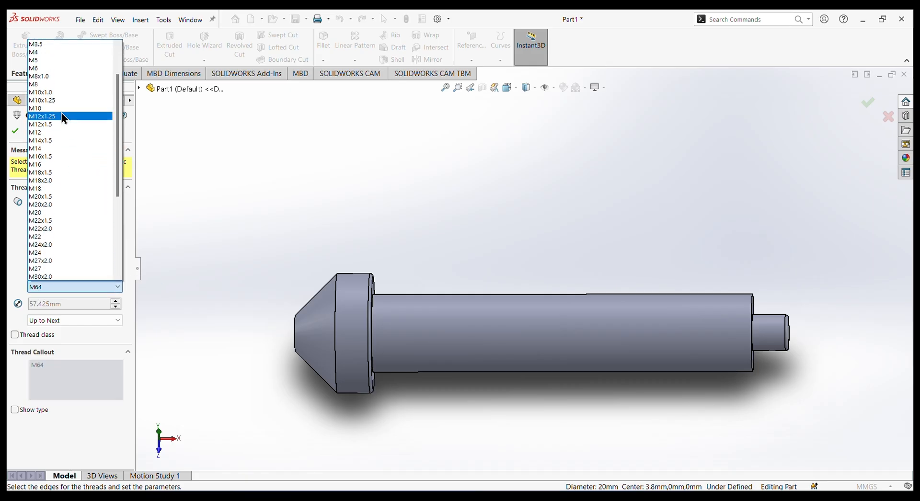
{"action": "left_click", "coordinate": [53, 68]}
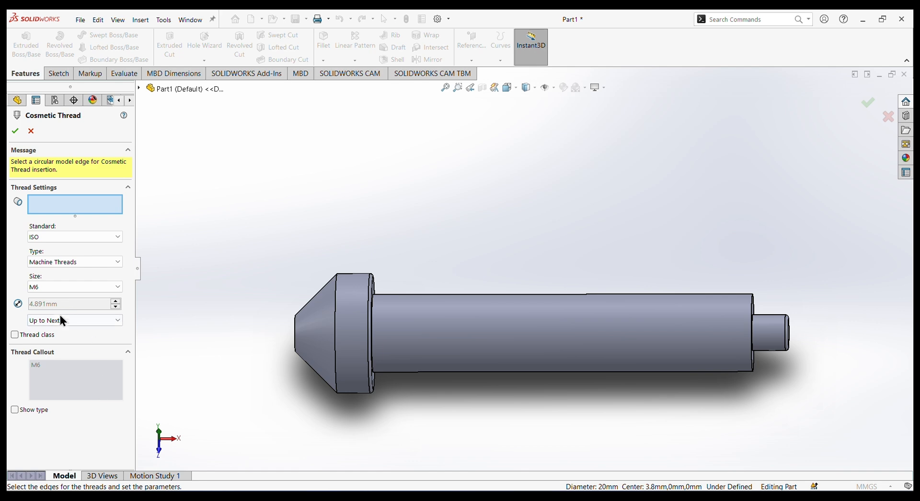
{"action": "middle_click_drag", "start_coordinate": [735, 425], "coordinate": [721, 413]}
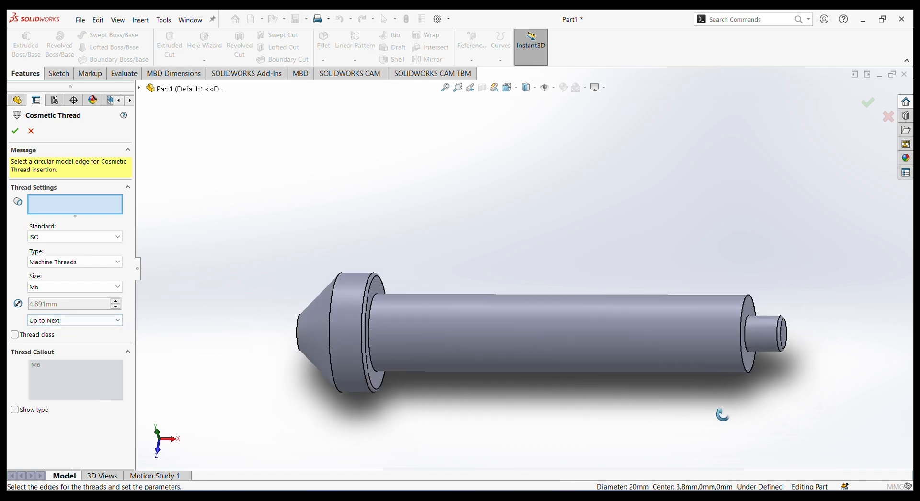
{"action": "left_click", "coordinate": [780, 335]}
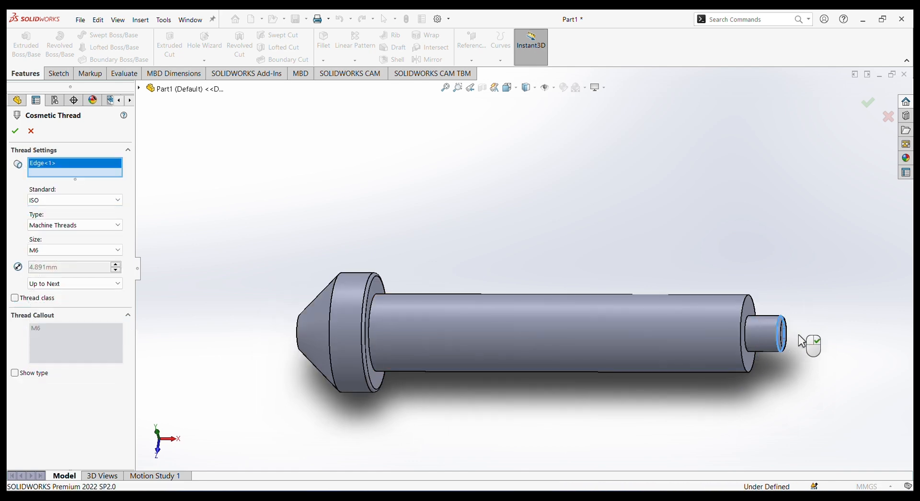
{"action": "left_click", "coordinate": [15, 131]}
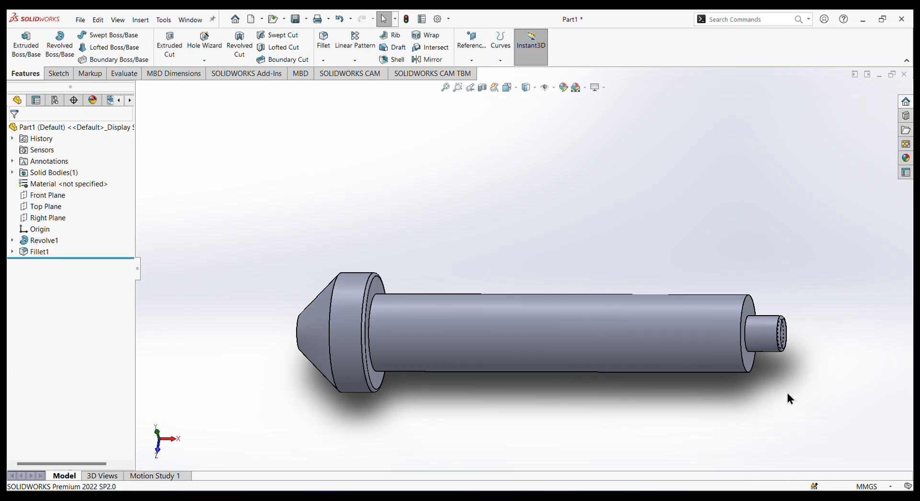
Enable shaded cosmetic threads in the document's detailing display filter.
{"action": "middle_click_drag", "start_coordinate": [866, 318], "coordinate": [871, 342]}
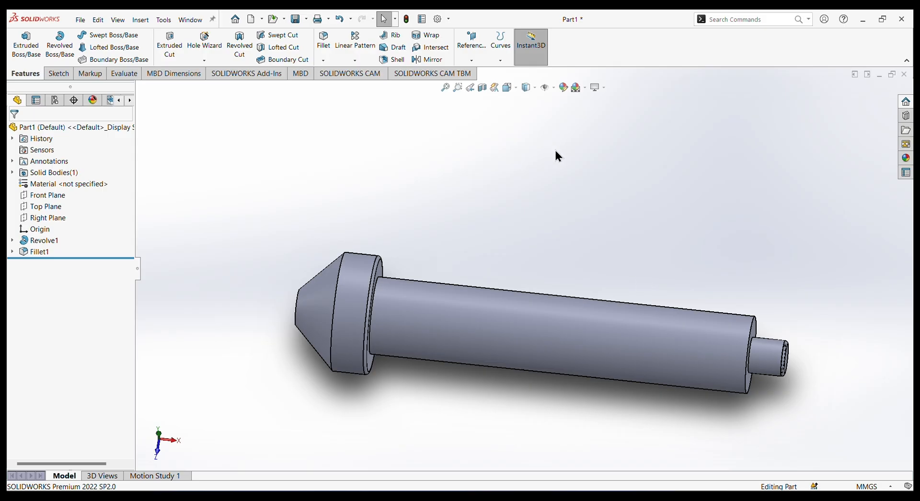
{"action": "left_click", "coordinate": [437, 20]}
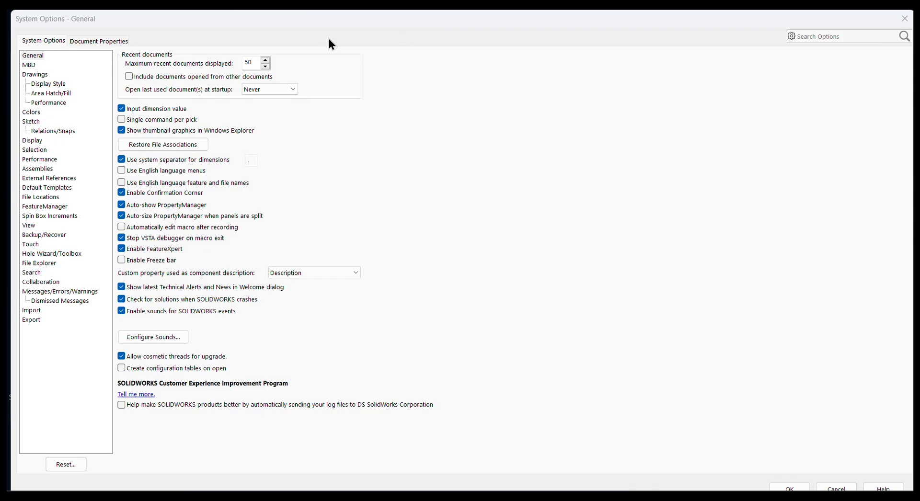
{"action": "left_click", "coordinate": [81, 43]}
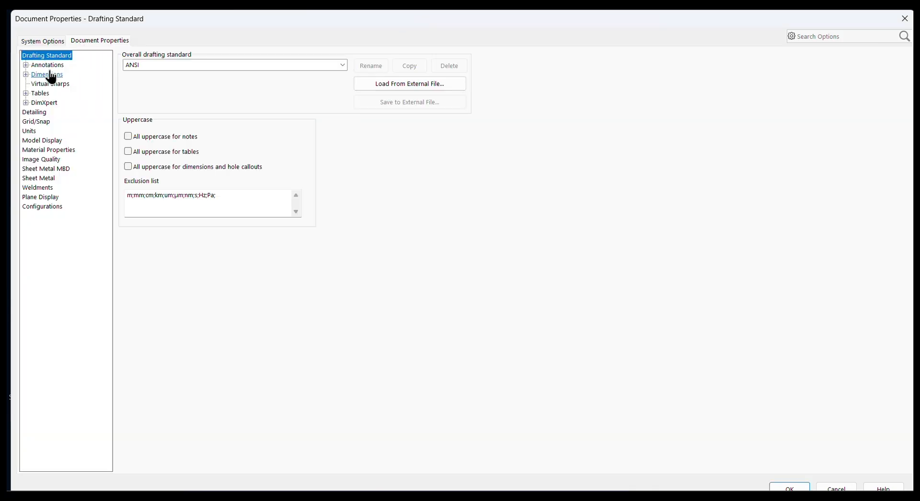
{"action": "left_click", "coordinate": [33, 112]}
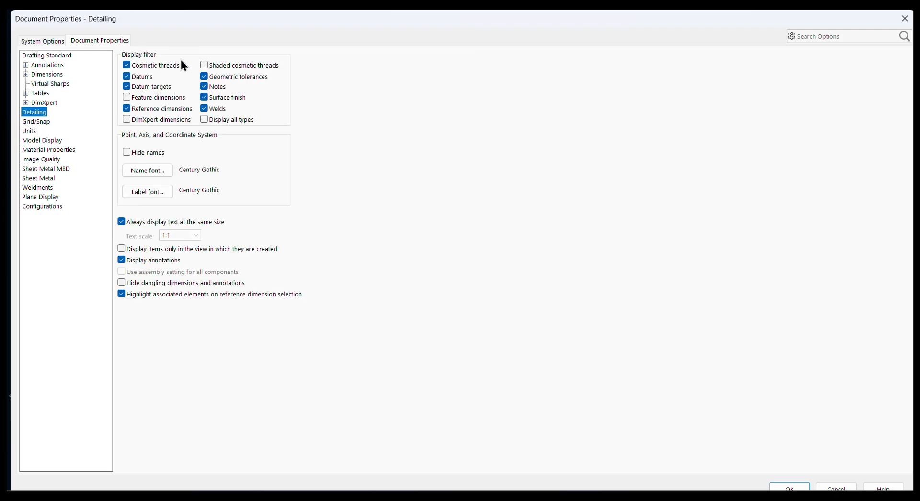
{"action": "left_click", "coordinate": [205, 64]}
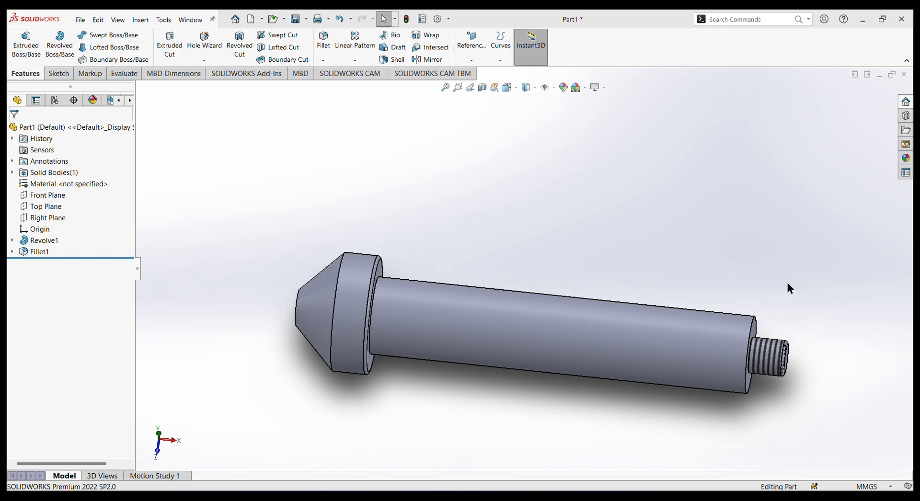
{"action": "middle_click_drag", "start_coordinate": [786, 280], "coordinate": [803, 307]}
{"action": "scroll", "coordinate": [803, 307], "scroll_direction": "down", "scroll_amount": 1}
{"action": "scroll", "coordinate": [803, 307], "scroll_direction": "up", "scroll_amount": 3}
{"action": "scroll", "coordinate": [527, 256], "scroll_direction": "up", "scroll_amount": 1}
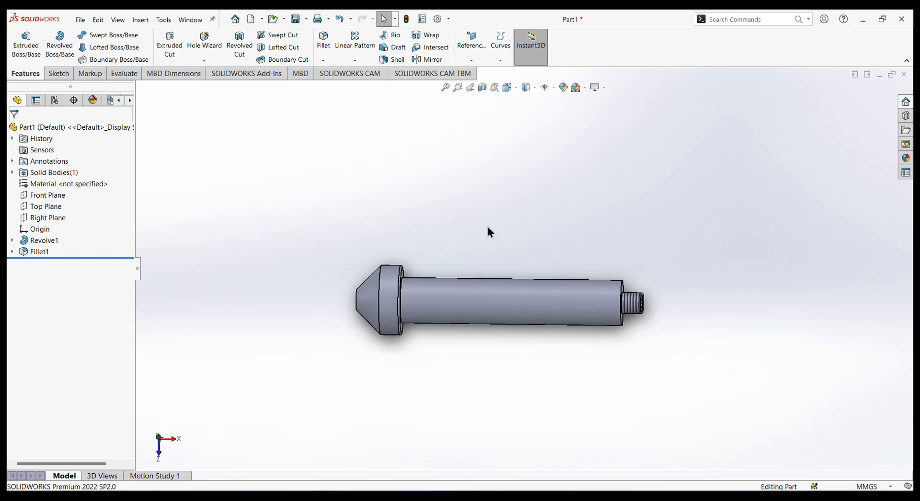
Apply a standard medium grey colour to the whole part.
{"action": "mouse_move", "coordinate": [487, 227]}
{"action": "middle_mouse_down"}
{"action": "mouse_move", "coordinate": [477, 226]}
{"action": "mouse_move", "coordinate": [503, 226]}
{"action": "middle_mouse_up"}
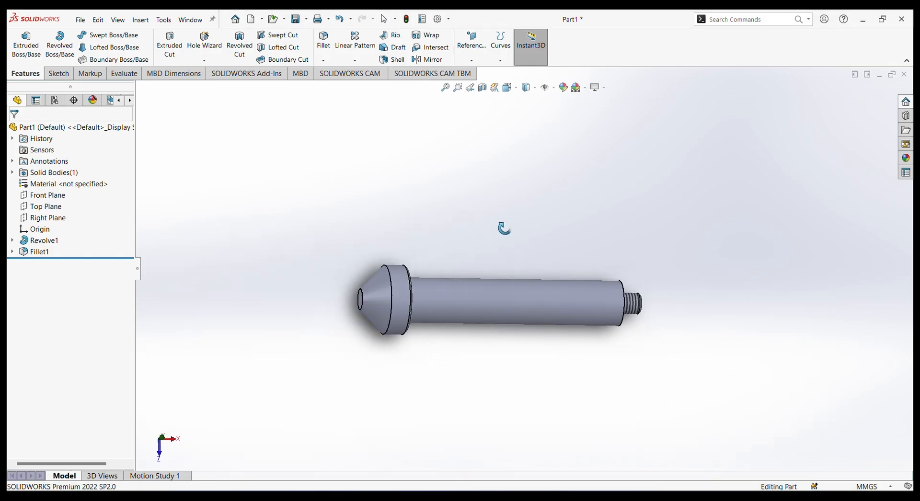
{"action": "left_click", "coordinate": [564, 88]}
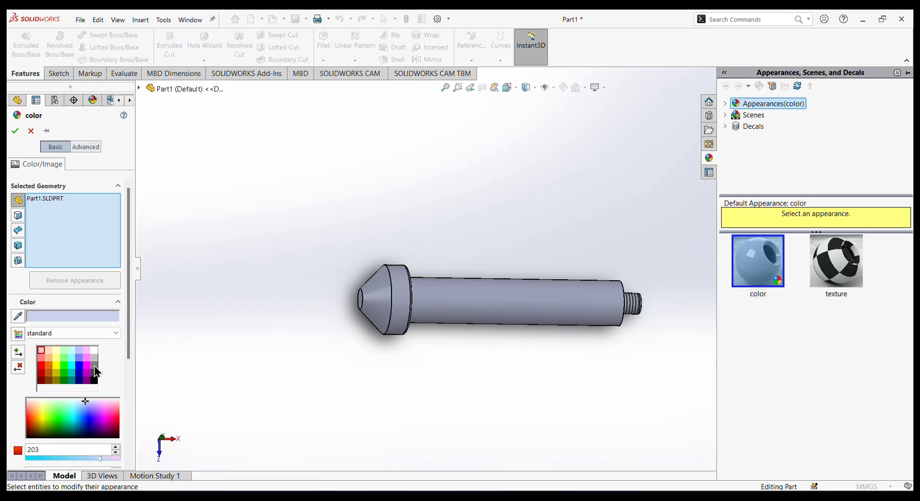
{"action": "left_click", "coordinate": [95, 366]}
{"action": "middle_click_drag", "start_coordinate": [406, 367], "coordinate": [532, 417]}
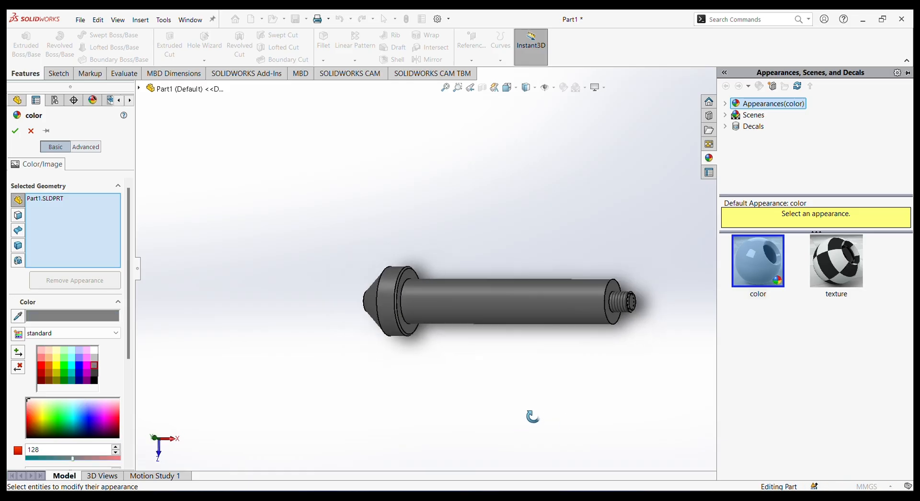
{"action": "left_click", "coordinate": [14, 132]}
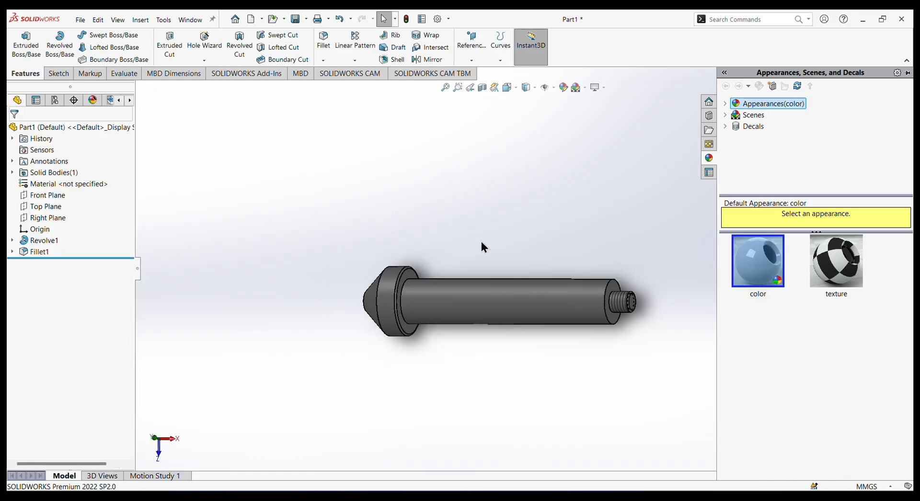
{"action": "middle_click_drag", "start_coordinate": [670, 226], "coordinate": [690, 267]}
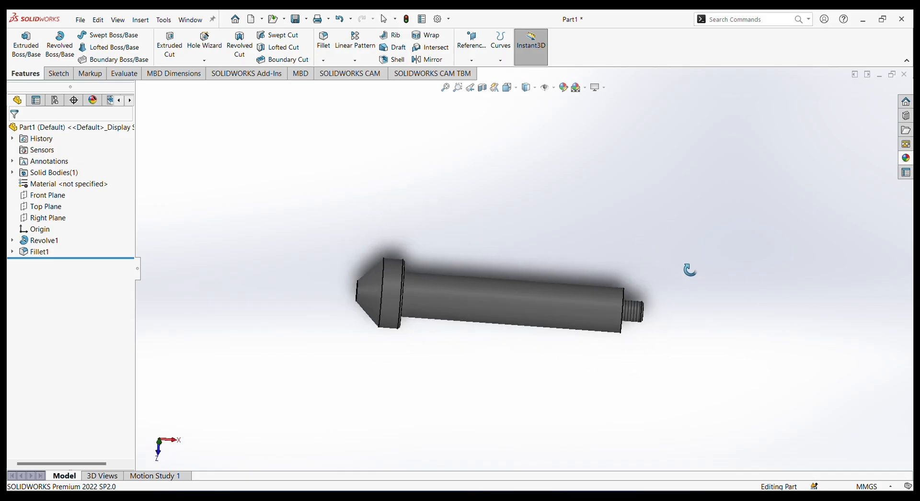
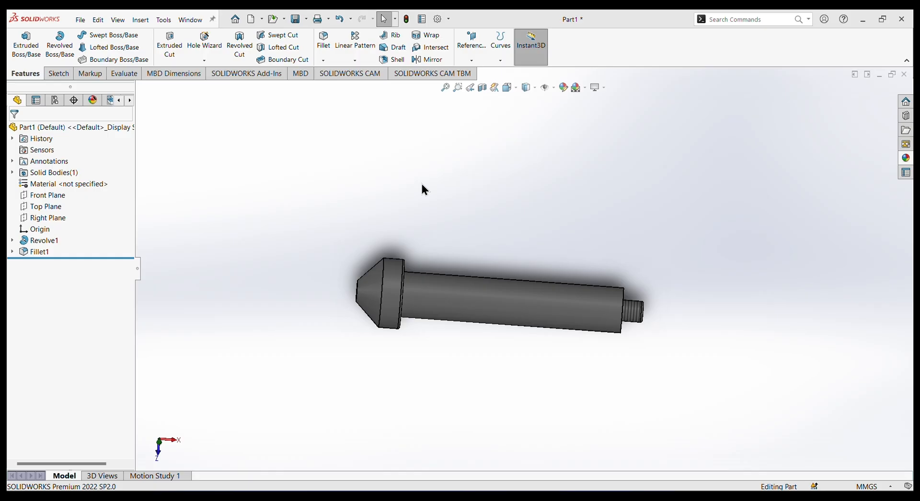
Save the current part in the Desktop folder under the name "moving pin".
{"action": "left_click", "coordinate": [81, 20]}
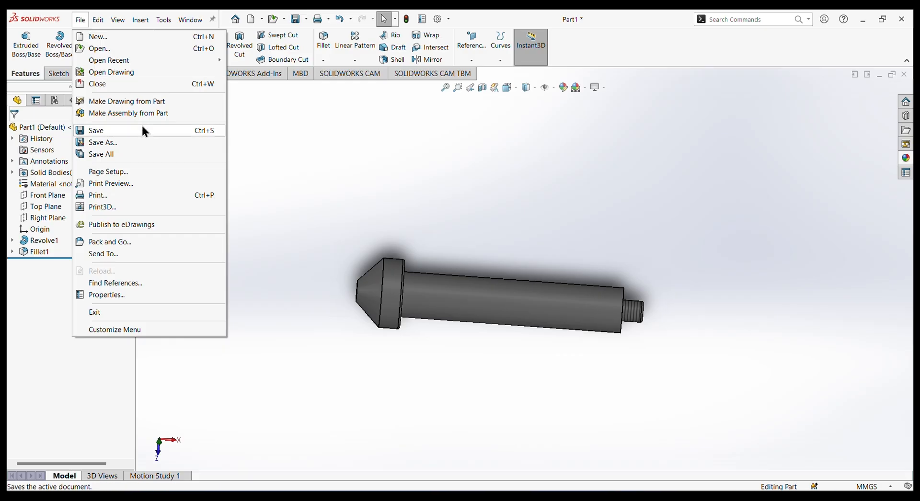
{"action": "left_click", "coordinate": [114, 144]}
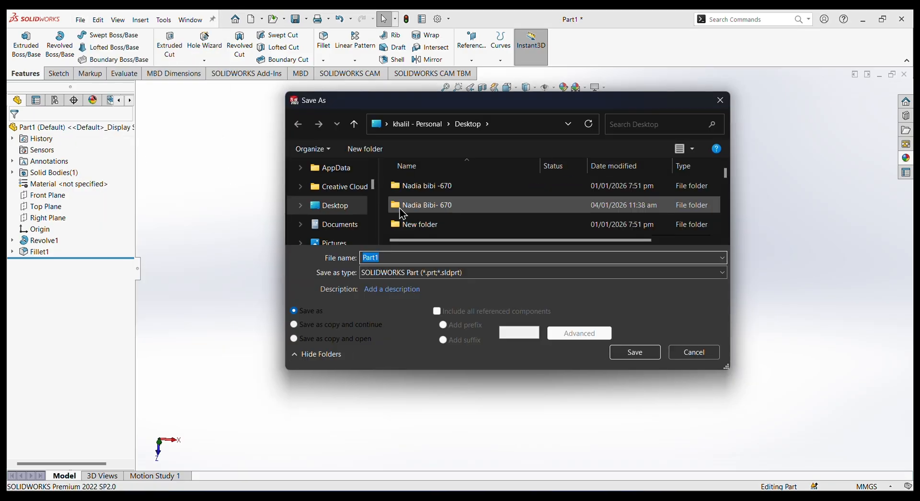
{"action": "type", "text": "moving pin"}
{"action": "key", "text": "Return"}
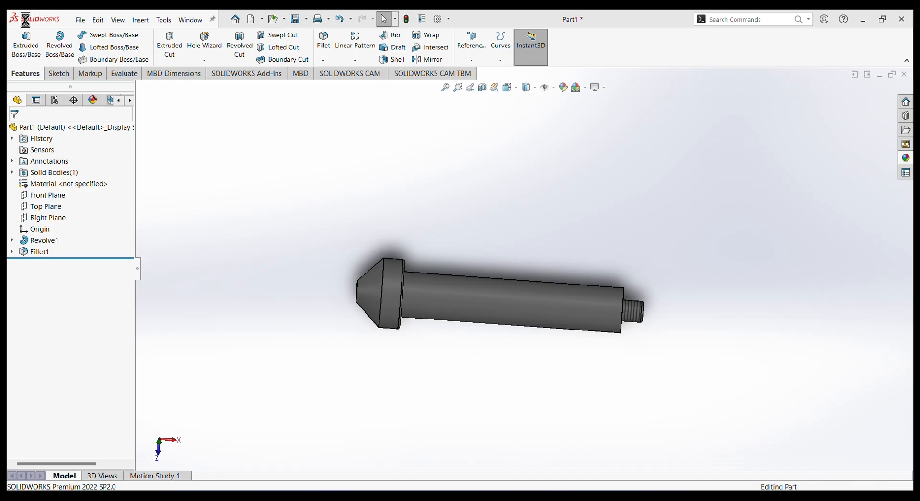
Create a new part document and dismiss the desktop clean-up notification.
{"action": "left_click", "coordinate": [80, 21]}
{"action": "left_click", "coordinate": [107, 36]}
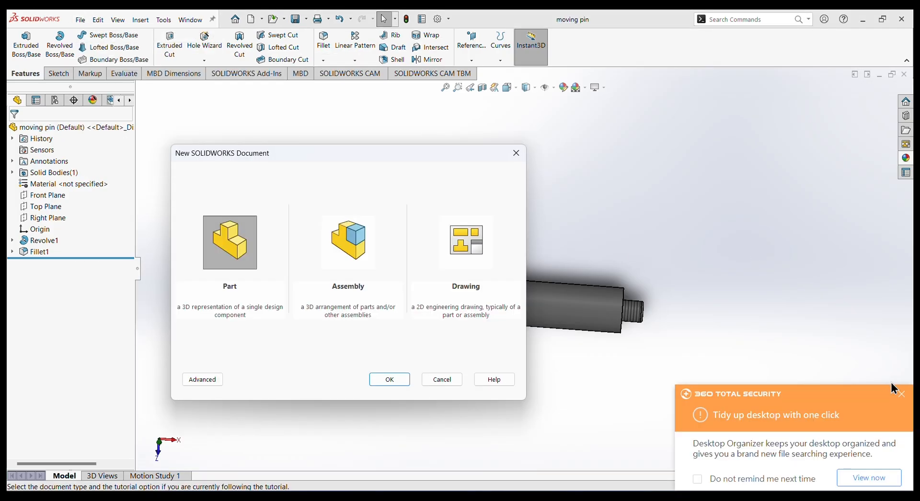
{"action": "left_click", "coordinate": [899, 394]}
{"action": "left_click", "coordinate": [391, 379]}
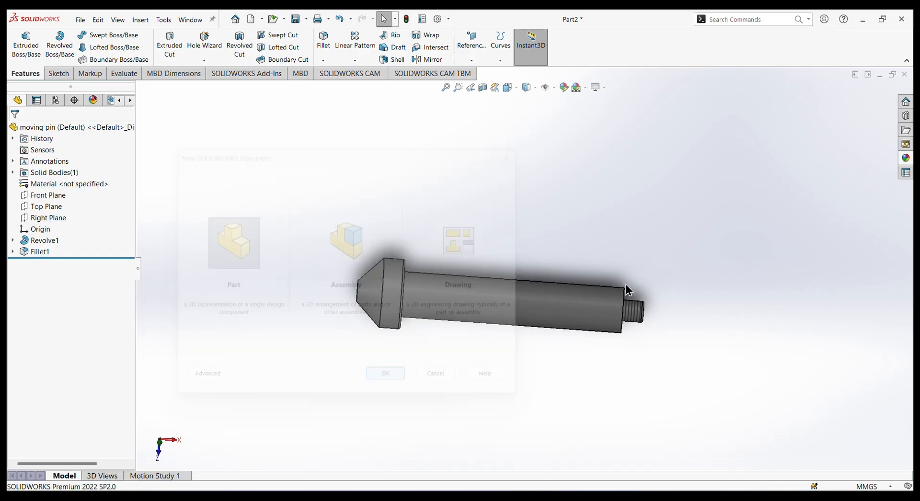
Sketch a circle about 60 mm in diameter on the Front Plane, centred on the origin.
{"action": "left_click", "coordinate": [57, 73]}
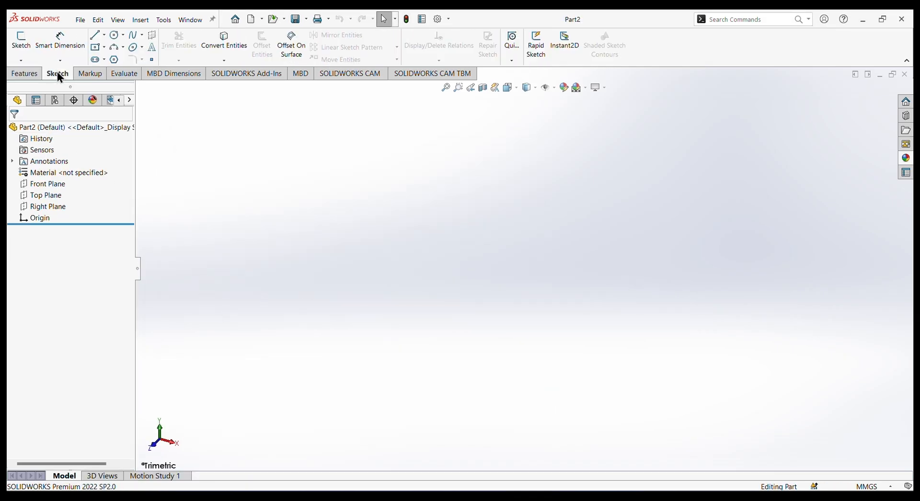
{"action": "left_click", "coordinate": [40, 182]}
{"action": "left_click", "coordinate": [54, 167]}
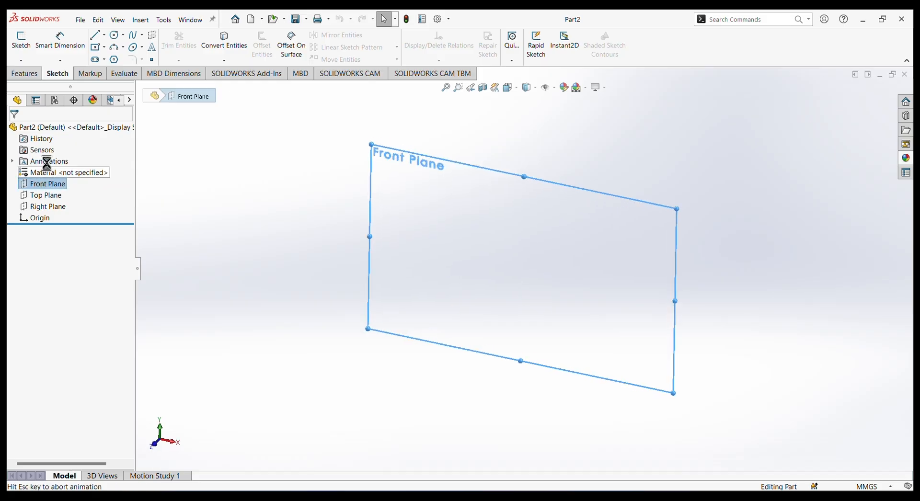
{"action": "left_click", "coordinate": [115, 34]}
{"action": "left_click", "coordinate": [524, 269]}
{"action": "left_click", "coordinate": [561, 307]}
{"action": "right_click", "coordinate": [326, 155]}
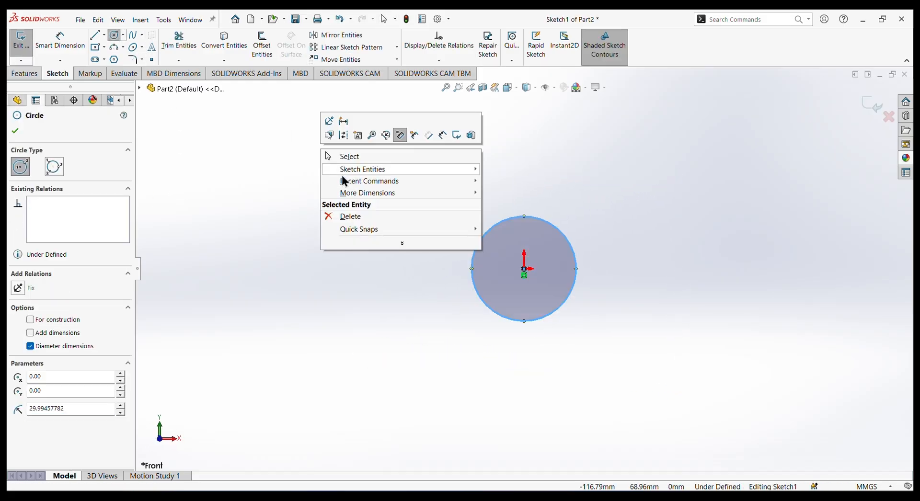
{"action": "left_click", "coordinate": [345, 157]}
Dimension the circle's diameter to 3 mm.
{"action": "left_click", "coordinate": [62, 38]}
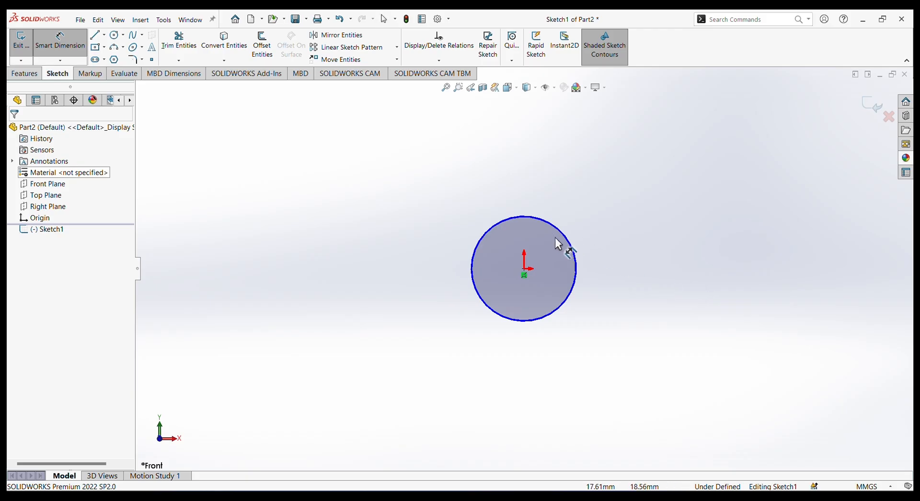
{"action": "left_click", "coordinate": [573, 251]}
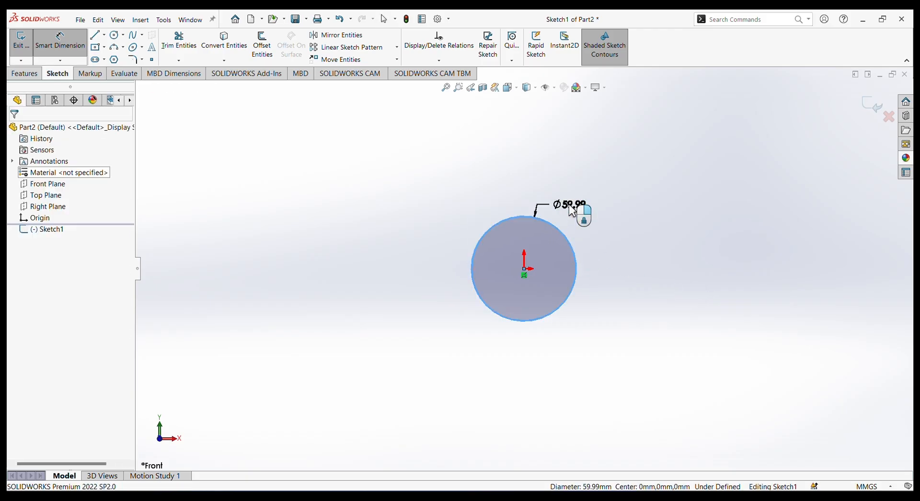
{"action": "left_click", "coordinate": [571, 211]}
{"action": "type", "text": "3"}
{"action": "key", "text": "Return"}
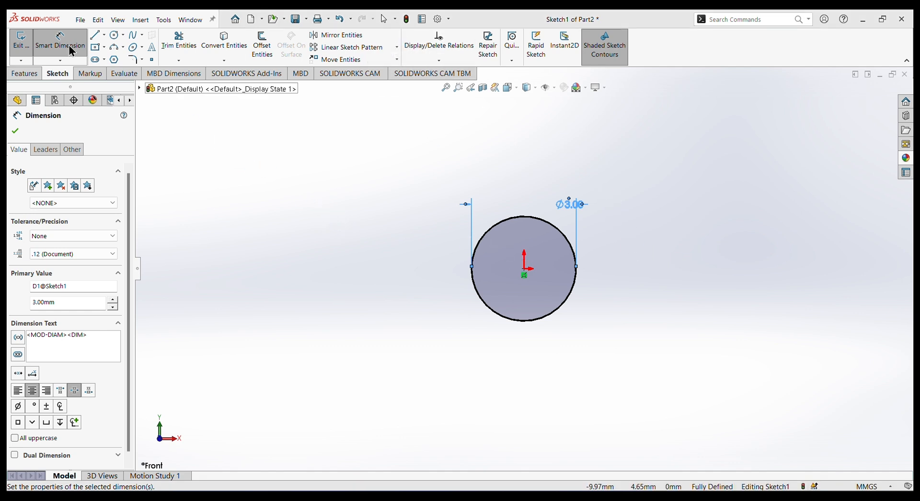
Extrude the circle as a blind boss to a depth of 26 mm.
{"action": "left_click", "coordinate": [24, 73]}
{"action": "left_click", "coordinate": [26, 46]}
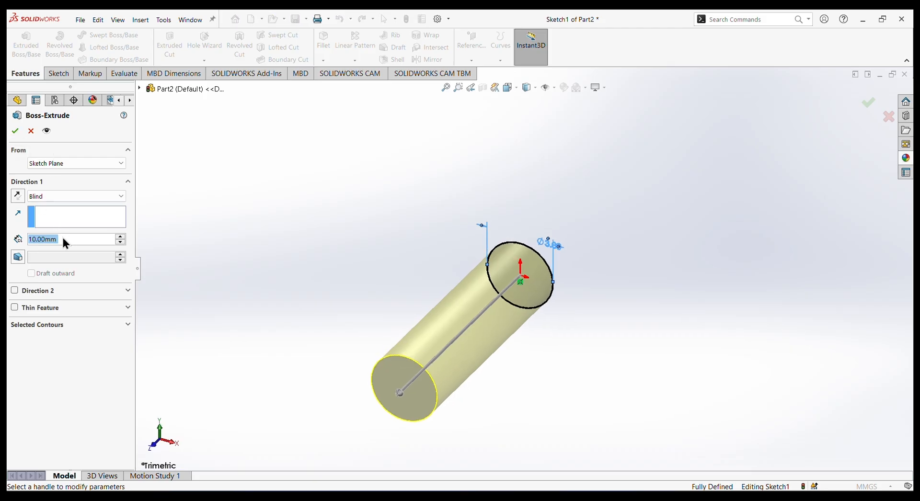
{"action": "left_click", "coordinate": [62, 237]}
{"action": "left_click_drag", "start_coordinate": [33, 239], "coordinate": [7, 240]}
{"action": "type", "text": "2"}
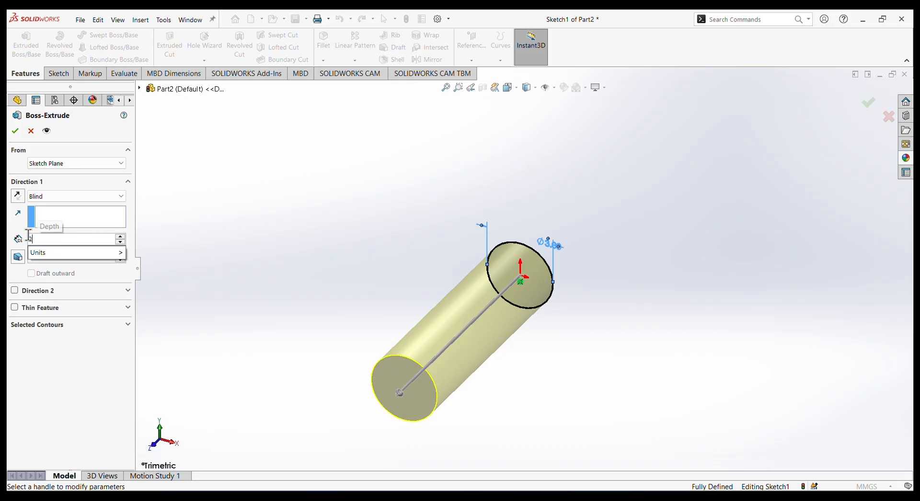
{"action": "type", "text": "6"}
{"action": "key", "text": "Return"}
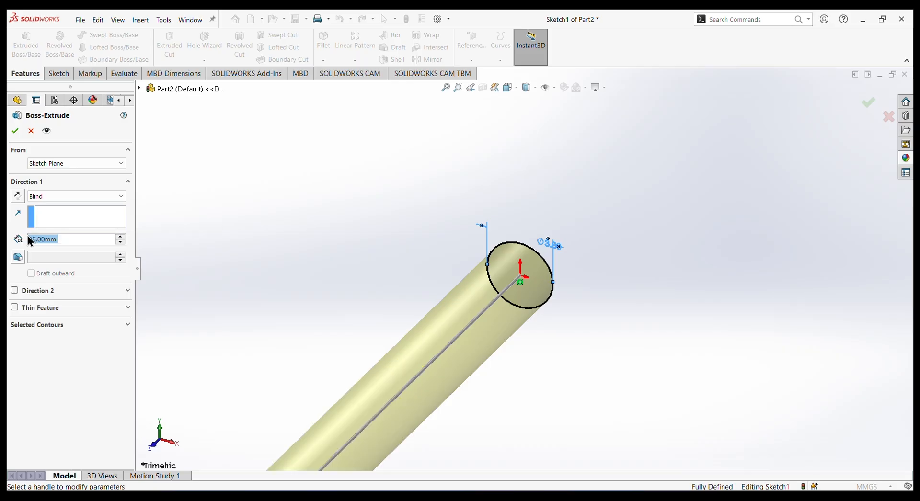
{"action": "left_click", "coordinate": [16, 131]}
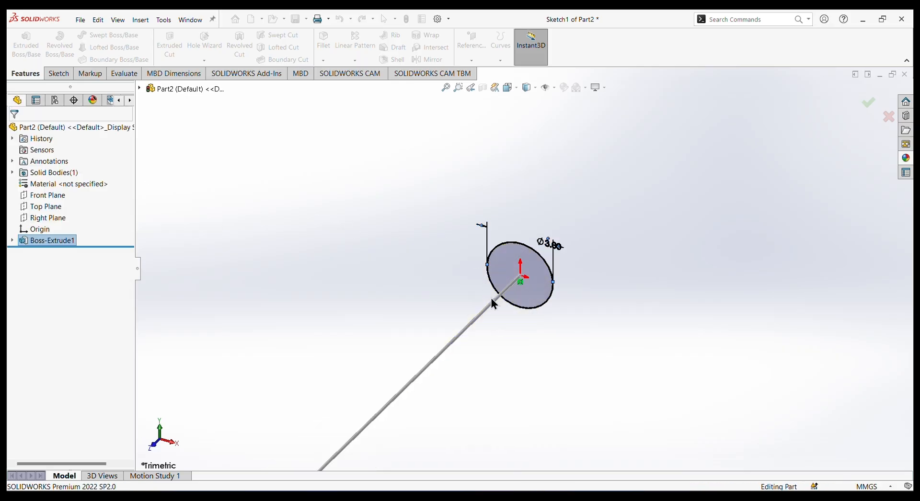
Fillet the circular edges at both ends of the cylinder with a 0.2 mm symmetric radius.
{"action": "left_click", "coordinate": [612, 303]}
{"action": "middle_click_drag", "start_coordinate": [612, 303], "coordinate": [353, 159]}
{"action": "scroll", "coordinate": [566, 381], "scroll_direction": "up", "scroll_amount": 4}
{"action": "left_click", "coordinate": [324, 41]}
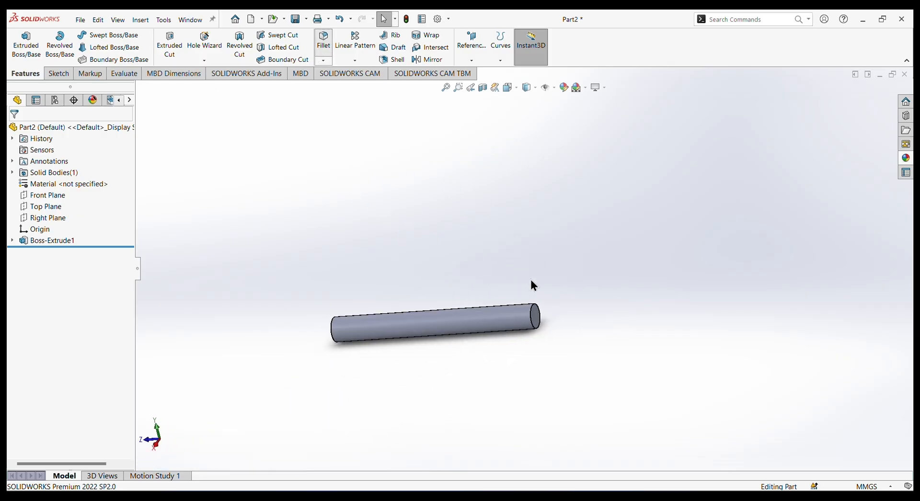
{"action": "left_click", "coordinate": [532, 313]}
{"action": "middle_click_drag", "start_coordinate": [360, 346], "coordinate": [437, 381]}
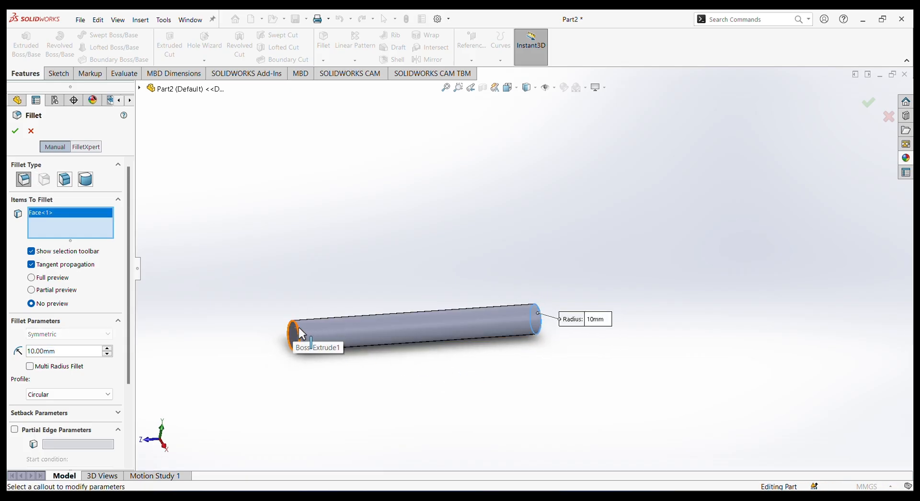
{"action": "left_click", "coordinate": [301, 329]}
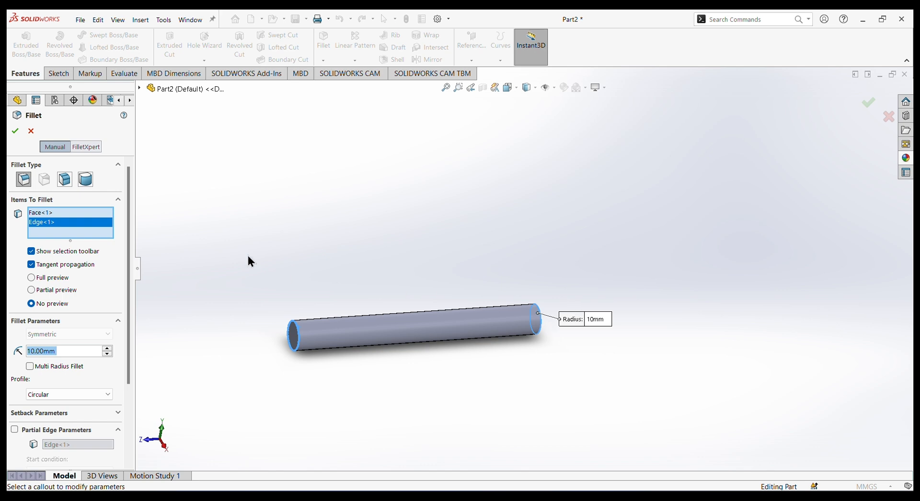
{"action": "right_click", "coordinate": [48, 214]}
{"action": "left_click", "coordinate": [76, 227]}
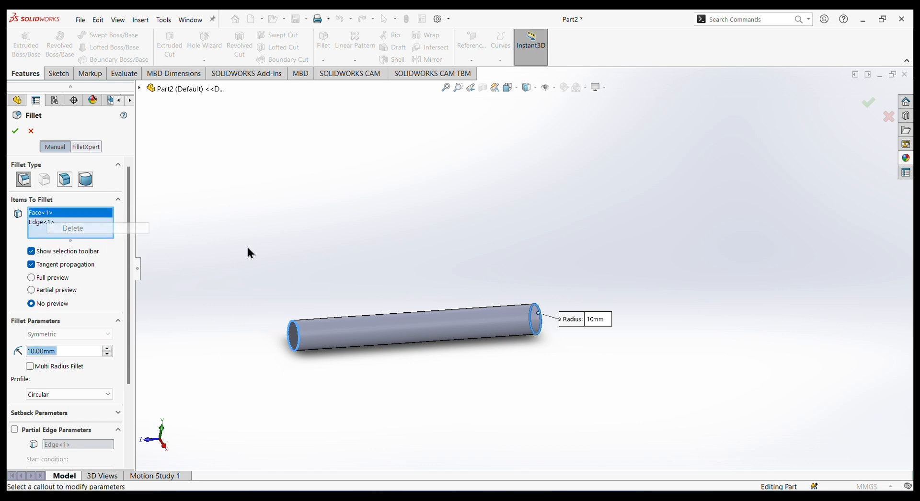
{"action": "middle_click_drag", "start_coordinate": [697, 285], "coordinate": [480, 330]}
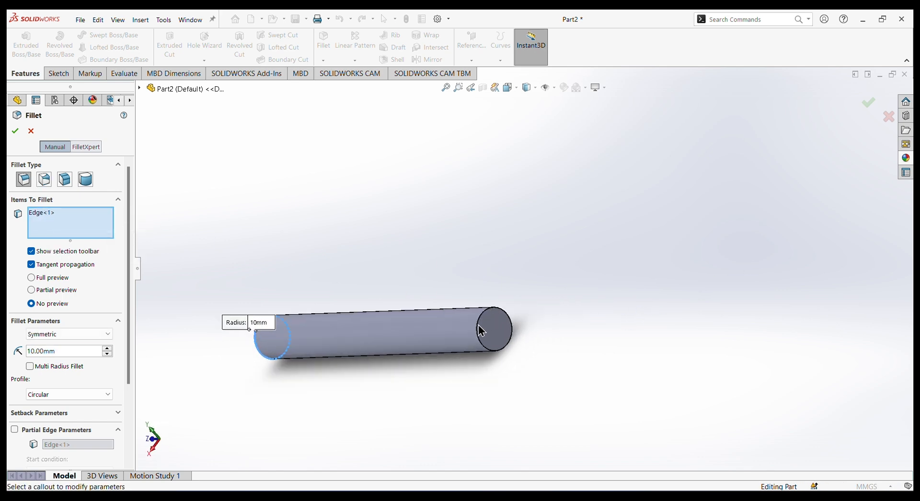
{"action": "left_click", "coordinate": [476, 322]}
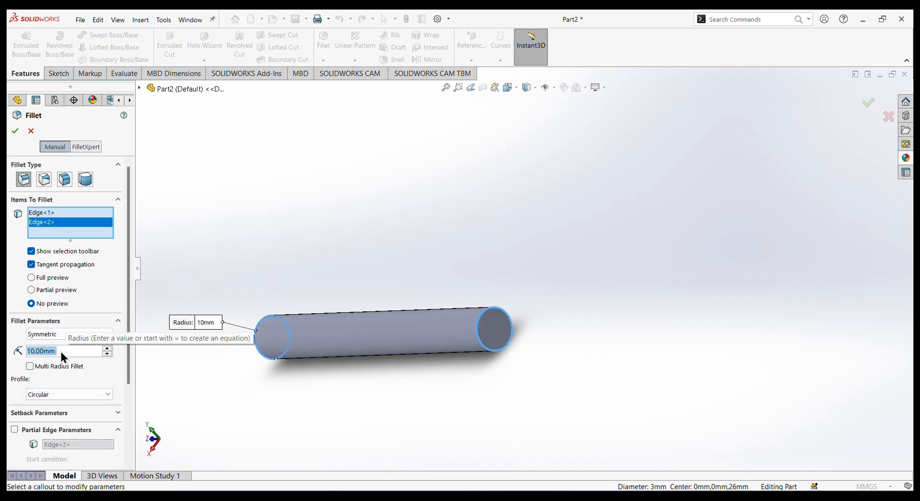
{"action": "type", "text": "0"}
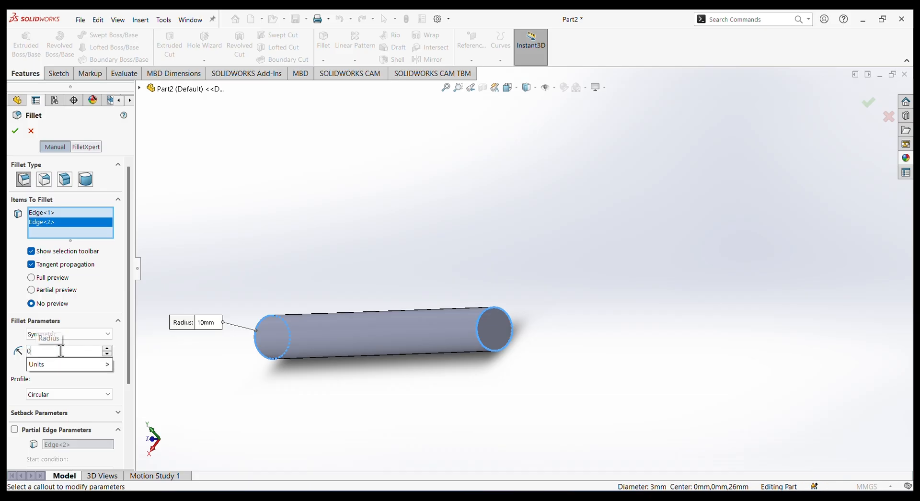
{"action": "type", "text": ".2"}
{"action": "key", "text": "Return"}
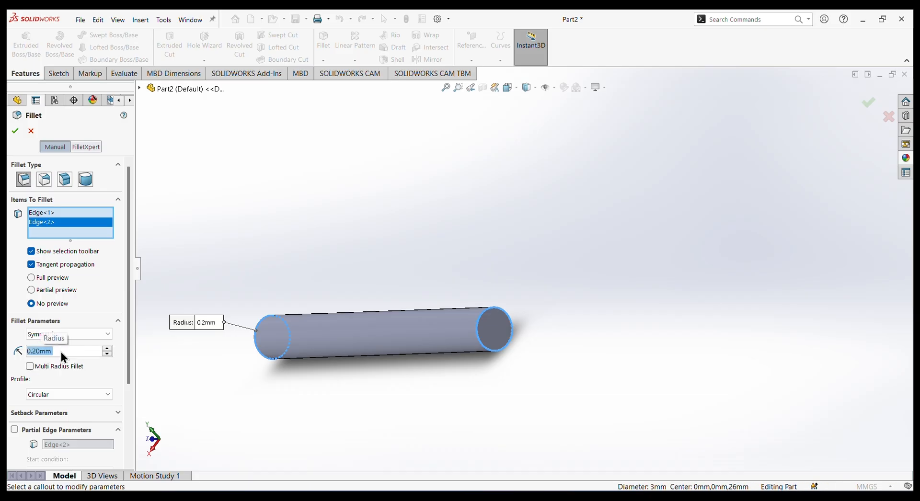
{"action": "left_click", "coordinate": [15, 131]}
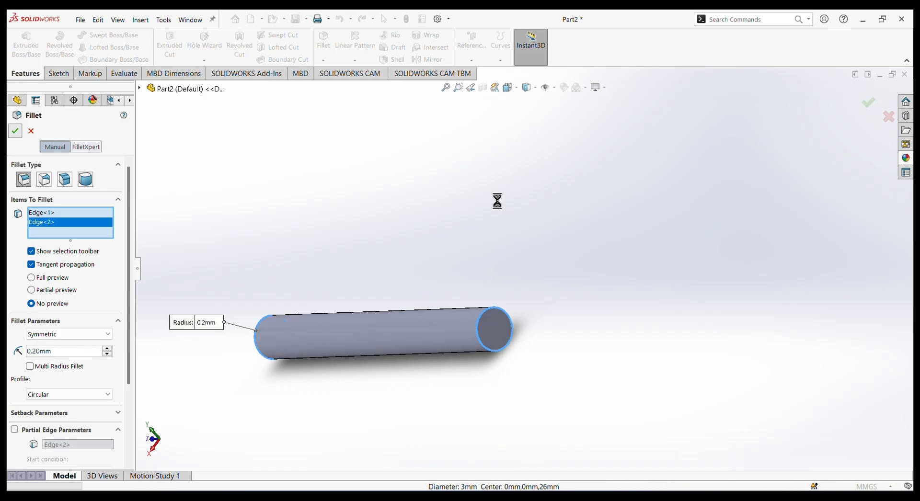
Apply the standard medium grey colour to the fillet and the extruded cylinder.
{"action": "middle_click_drag", "start_coordinate": [498, 245], "coordinate": [561, 261]}
{"action": "left_click", "coordinate": [564, 87]}
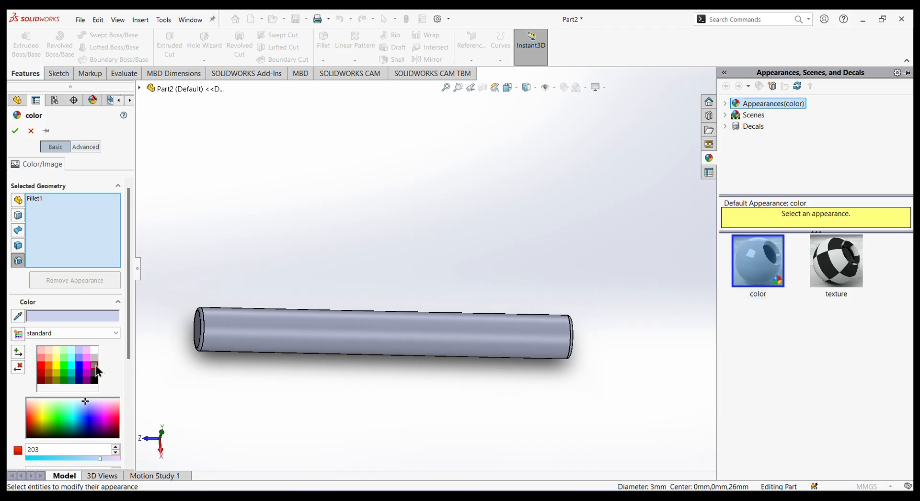
{"action": "left_click", "coordinate": [95, 365]}
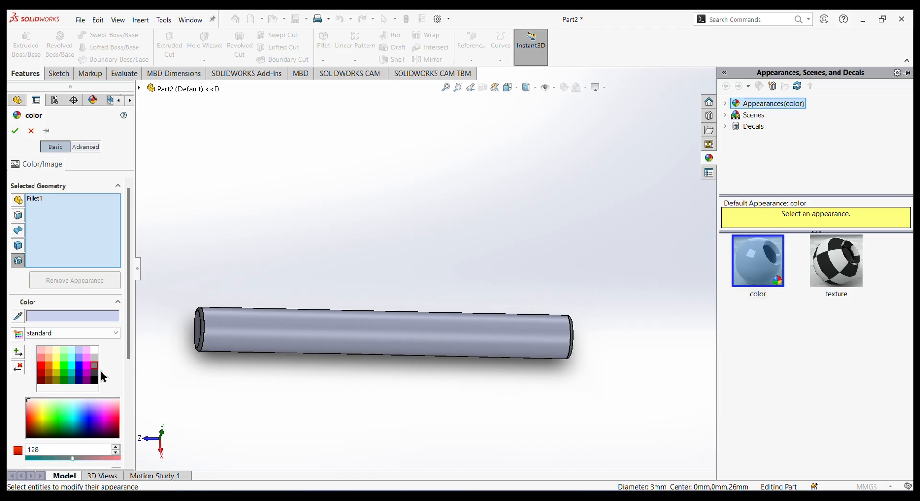
{"action": "left_click", "coordinate": [309, 336]}
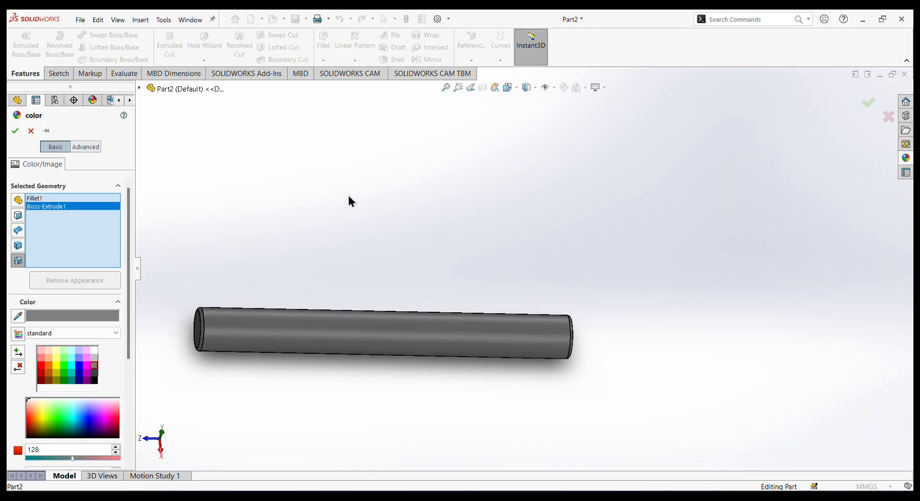
{"action": "right_click", "coordinate": [301, 185]}
{"action": "left_click", "coordinate": [327, 253]}
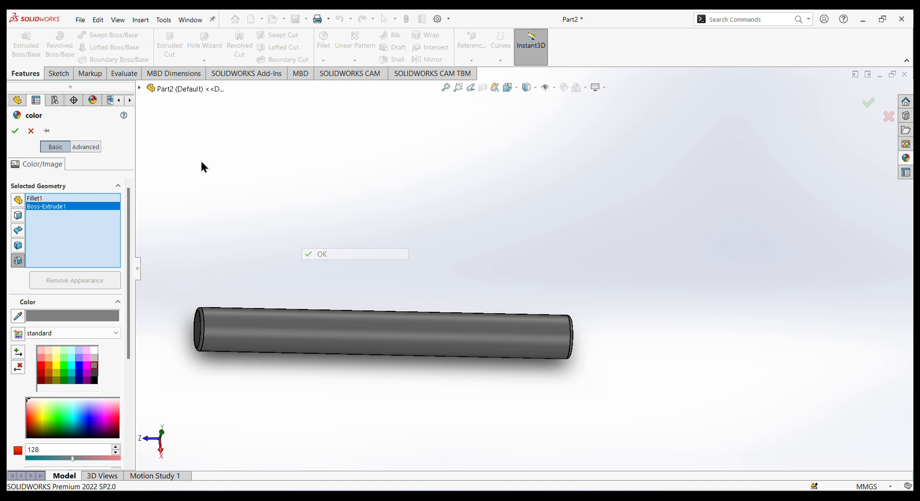
Save the cylinder part in the Desktop folder under the name "pin".
{"action": "left_click", "coordinate": [80, 20]}
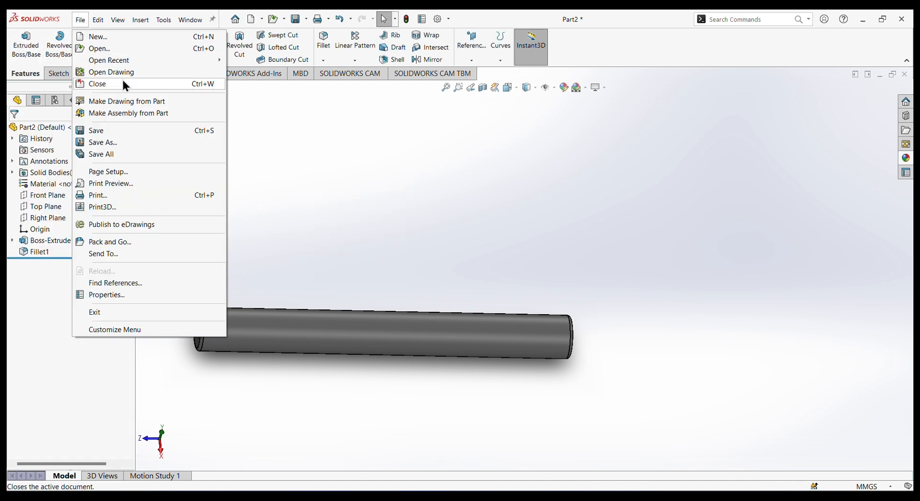
{"action": "left_click", "coordinate": [102, 143]}
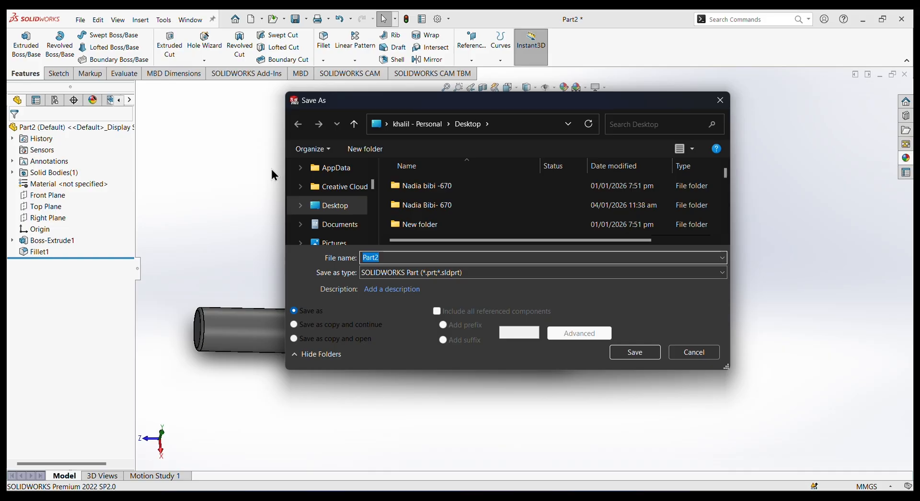
{"action": "type", "text": "pin"}
{"action": "key", "text": "Return"}
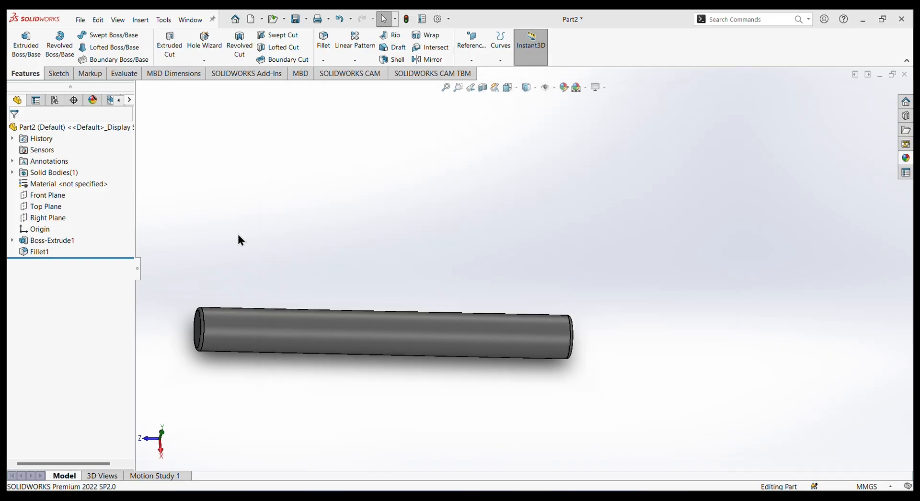
{"action": "scroll", "coordinate": [296, 300], "scroll_direction": "up", "scroll_amount": 2}
{"action": "scroll", "coordinate": [264, 312], "scroll_direction": "down", "scroll_amount": 1}
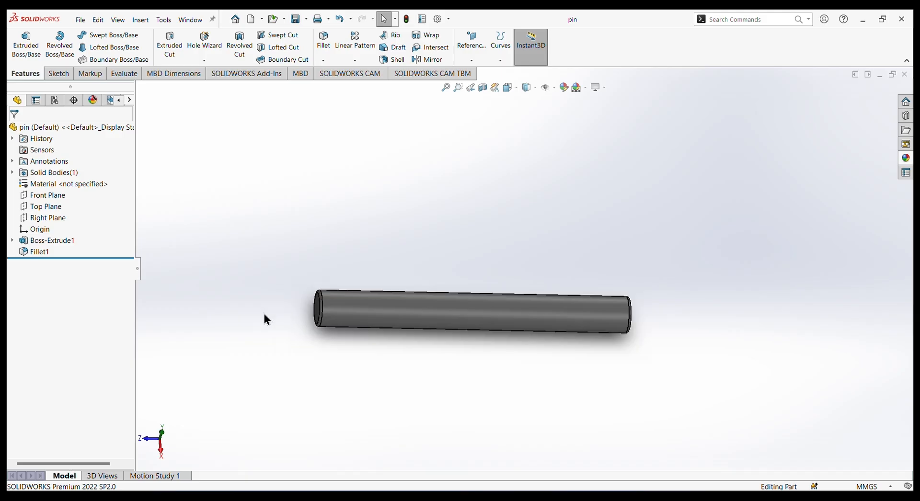
{"action": "scroll", "coordinate": [266, 320], "scroll_direction": "down", "scroll_amount": 1}
{"action": "scroll", "coordinate": [532, 253], "scroll_direction": "down", "scroll_amount": 1}
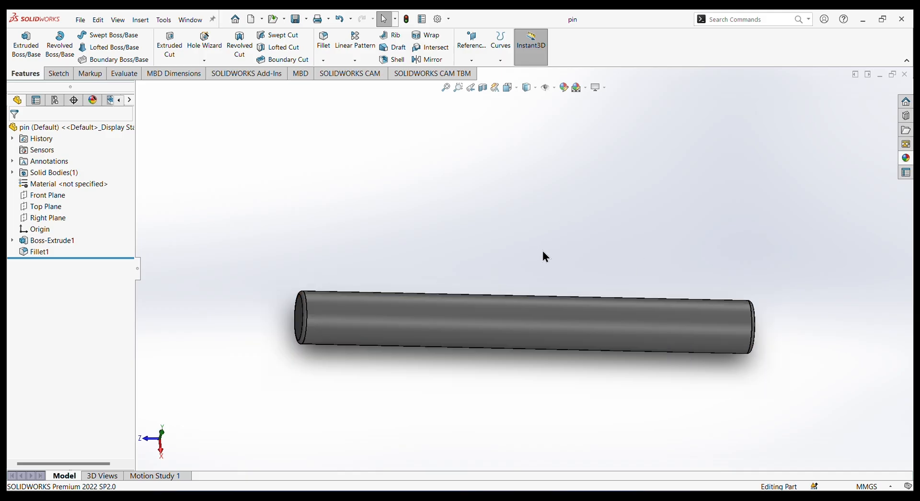
{"action": "scroll", "coordinate": [565, 275], "scroll_direction": "up", "scroll_amount": 1}
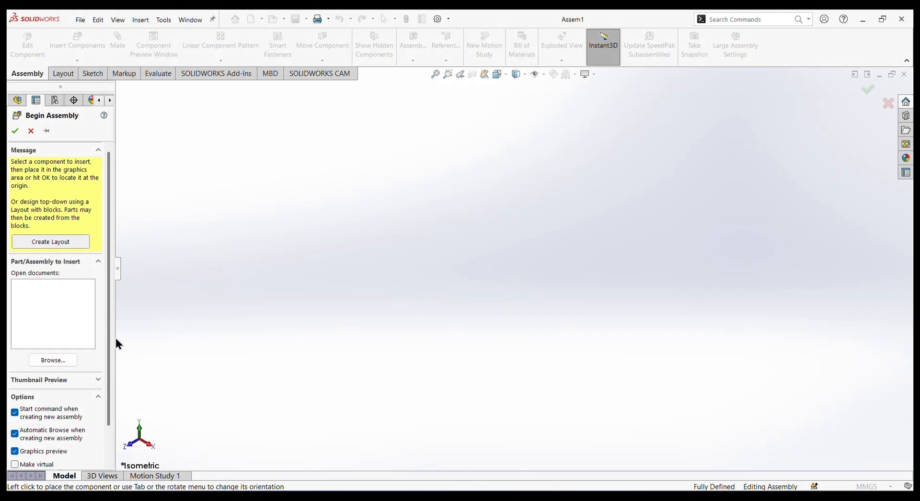
Browse for the first assembly component in the "pipe vise" folder on the Desktop.
{"action": "left_click", "coordinate": [65, 361]}
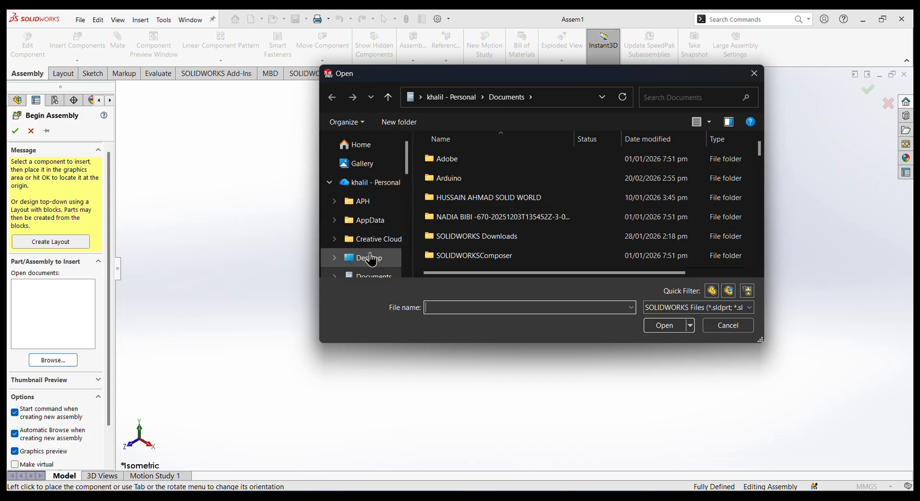
{"action": "left_click", "coordinate": [372, 259]}
{"action": "left_click", "coordinate": [455, 217]}
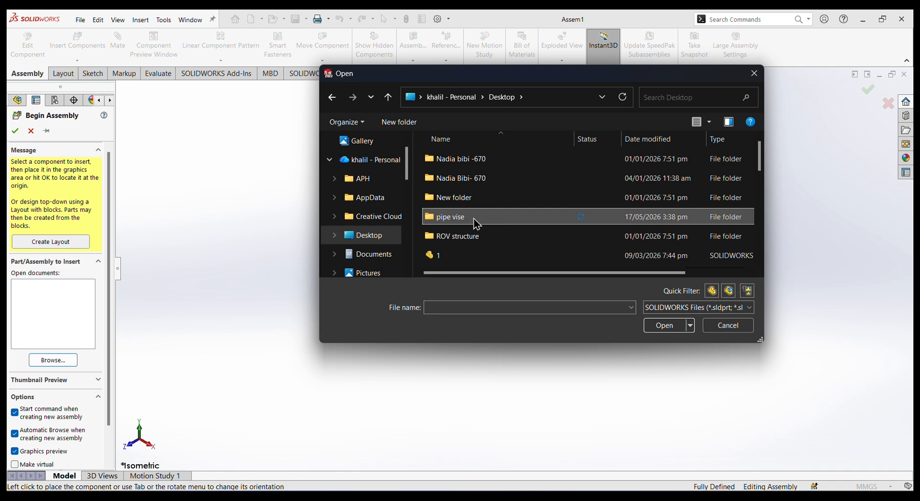
{"action": "left_click", "coordinate": [459, 218]}
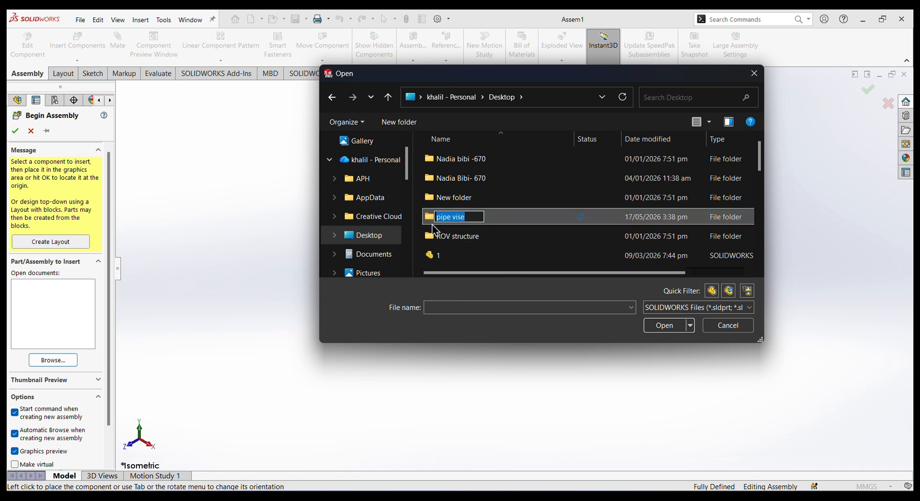
{"action": "left_click", "coordinate": [434, 217]}
{"action": "double_click", "coordinate": [436, 219]}
{"action": "left_click", "coordinate": [435, 218]}
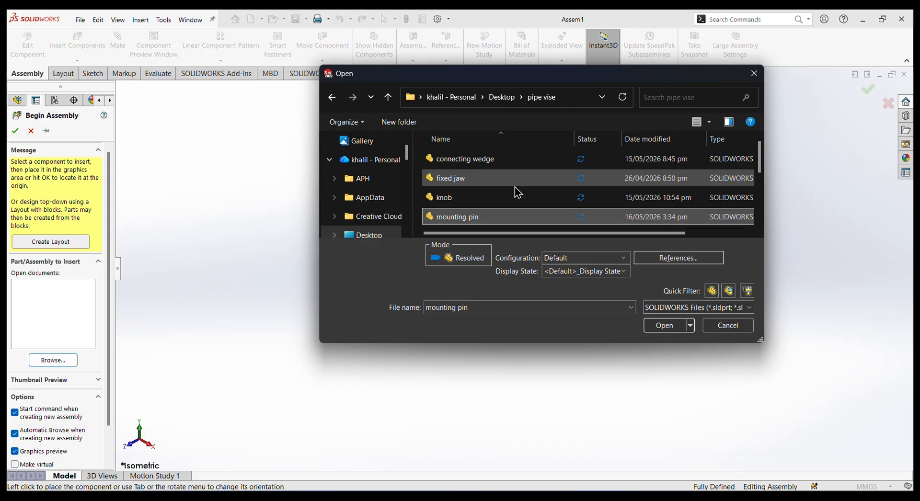
Insert the fixed jaw part as the assembly's base component and place it in the graphics area.
{"action": "left_click", "coordinate": [465, 181]}
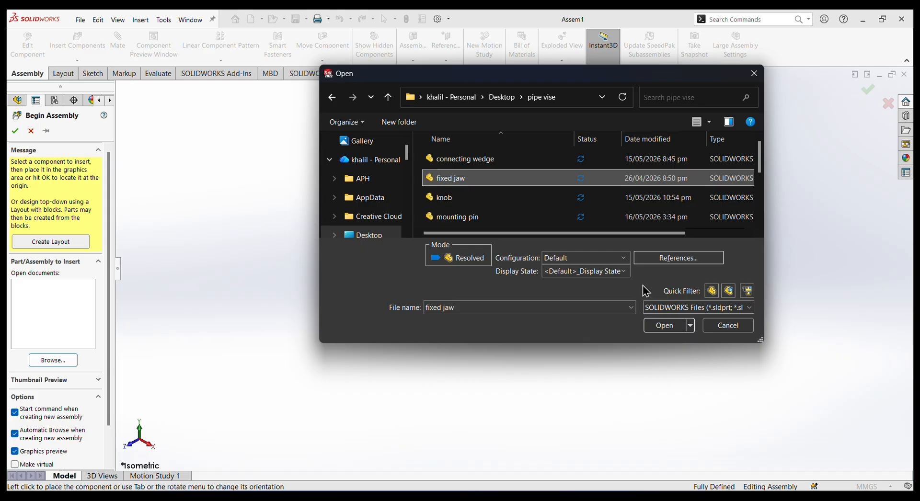
{"action": "left_click", "coordinate": [670, 328]}
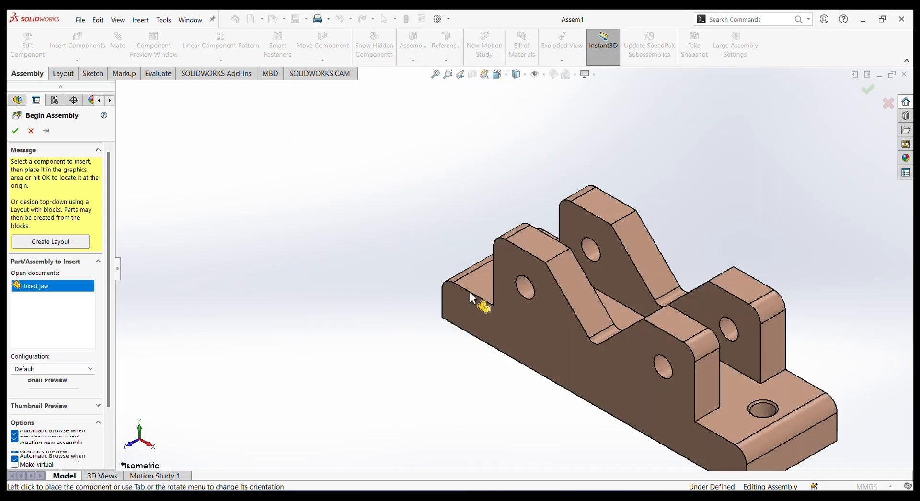
{"action": "scroll", "coordinate": [484, 281], "scroll_direction": "down", "scroll_amount": 1}
{"action": "scroll", "coordinate": [484, 282], "scroll_direction": "up", "scroll_amount": 4}
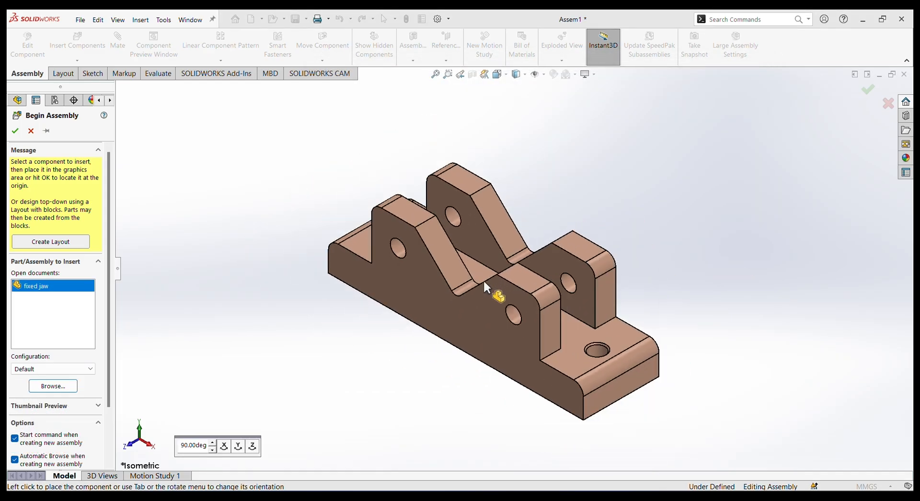
{"action": "scroll", "coordinate": [483, 280], "scroll_direction": "up", "scroll_amount": 1}
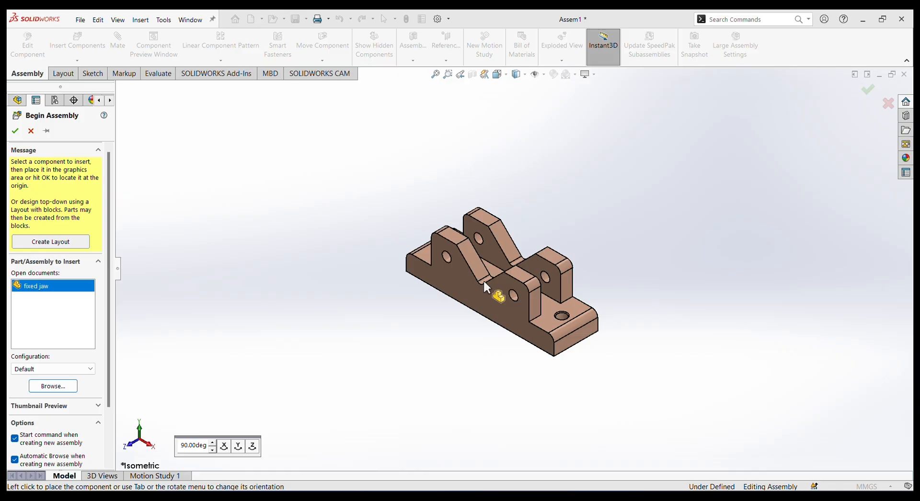
{"action": "left_click", "coordinate": [483, 279]}
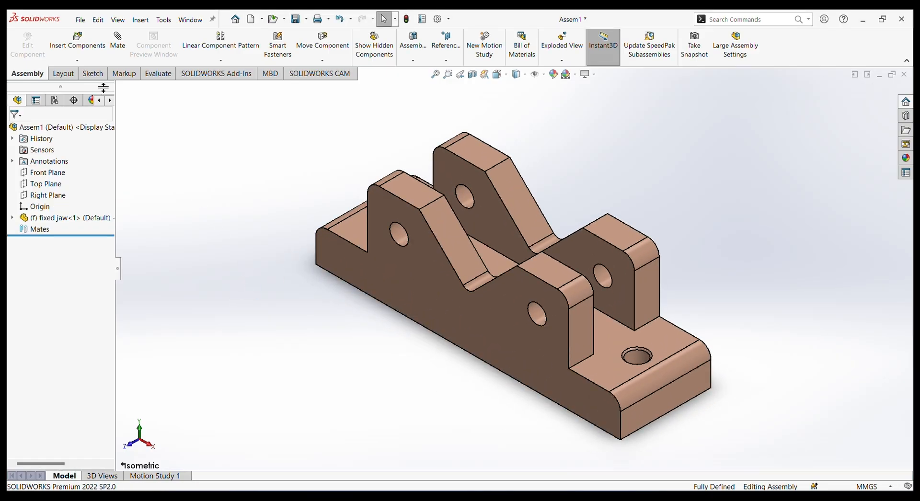
Insert the mounting shaft, rotate it in 90° turns until it stands upright with the thread up, and place it by the fixed jaw.
{"action": "left_click", "coordinate": [78, 46]}
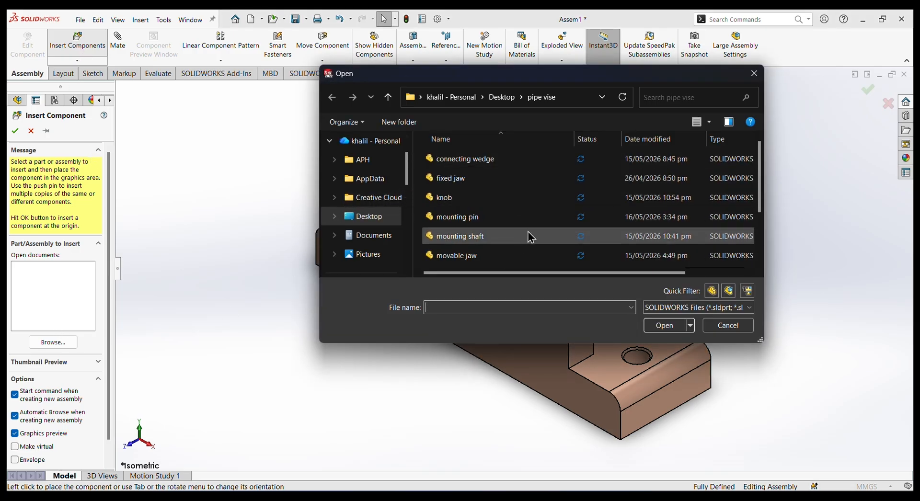
{"action": "scroll", "coordinate": [520, 235], "scroll_direction": "down", "scroll_amount": 1}
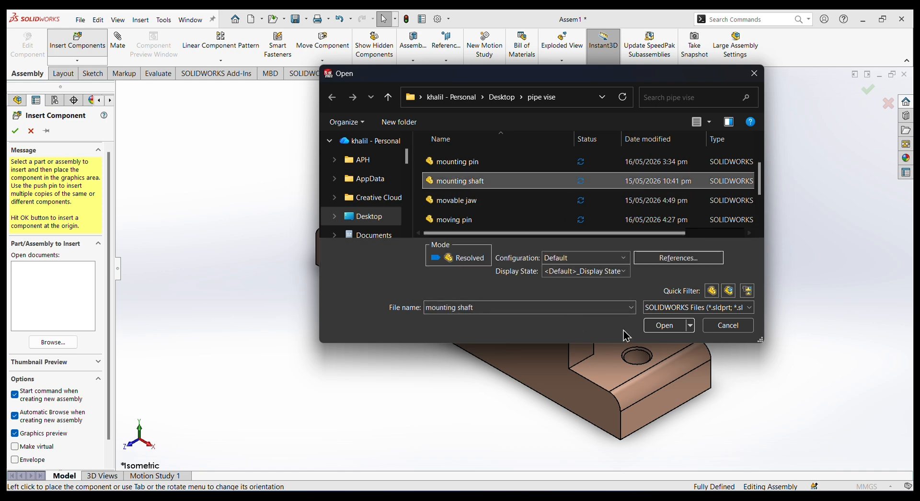
{"action": "left_click", "coordinate": [659, 325]}
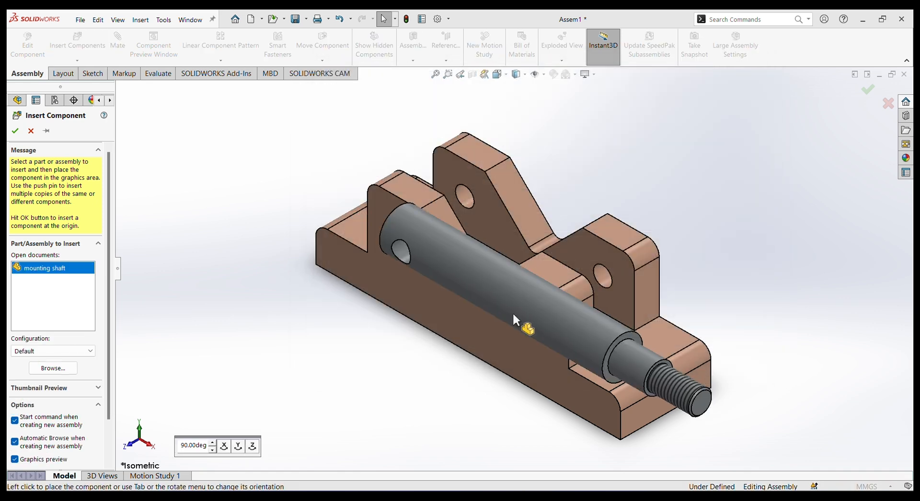
{"action": "key", "text": "Tab"}
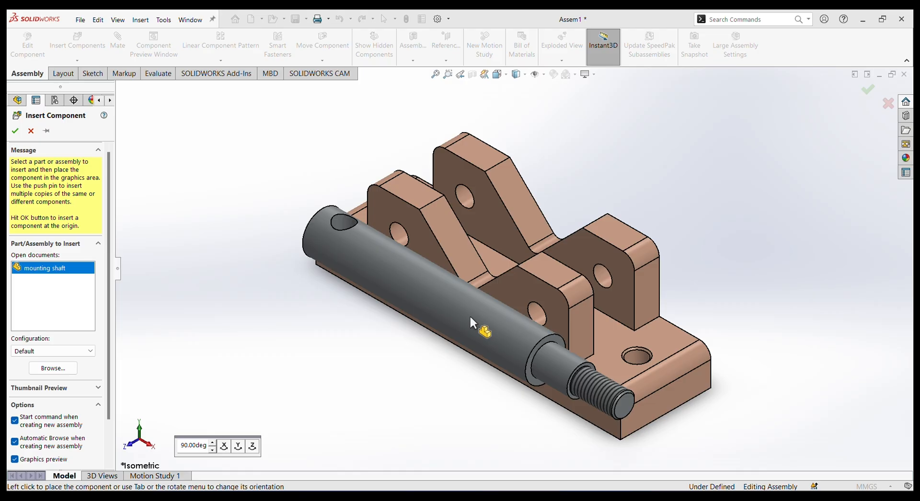
{"action": "left_click", "coordinate": [238, 446]}
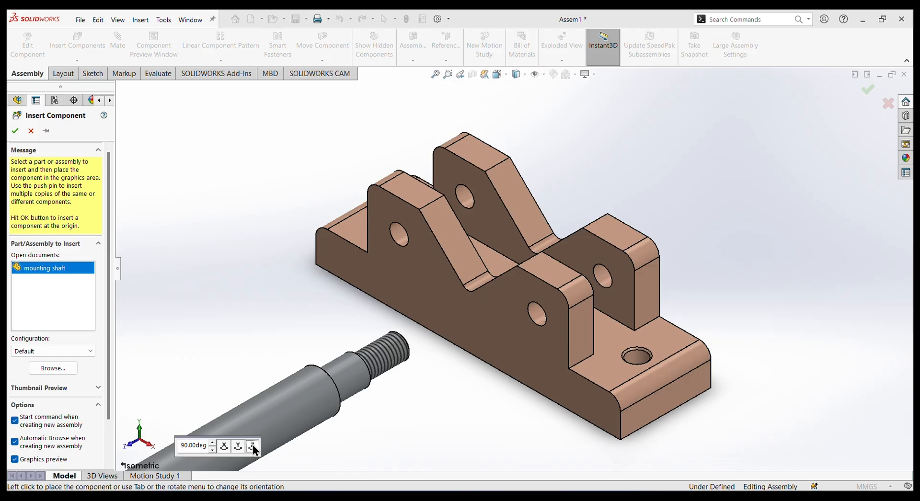
{"action": "left_click", "coordinate": [224, 445]}
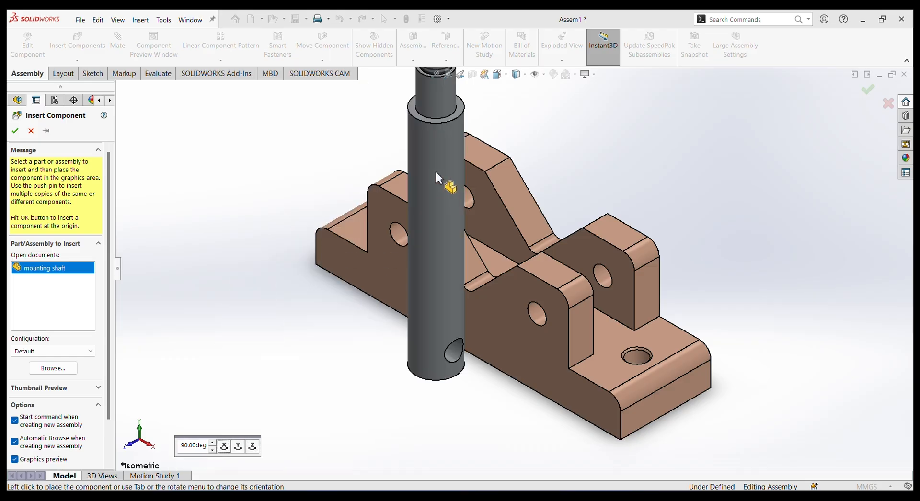
{"action": "left_click", "coordinate": [470, 95]}
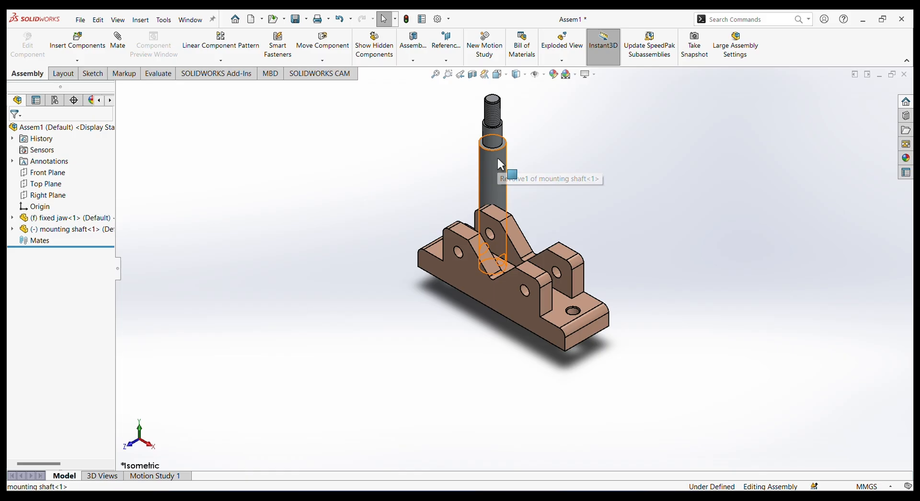
Create a second copy of the mounting shaft beside the first one.
{"action": "left_click_drag", "start_coordinate": [498, 161], "coordinate": [599, 197], "text": "ctrl"}
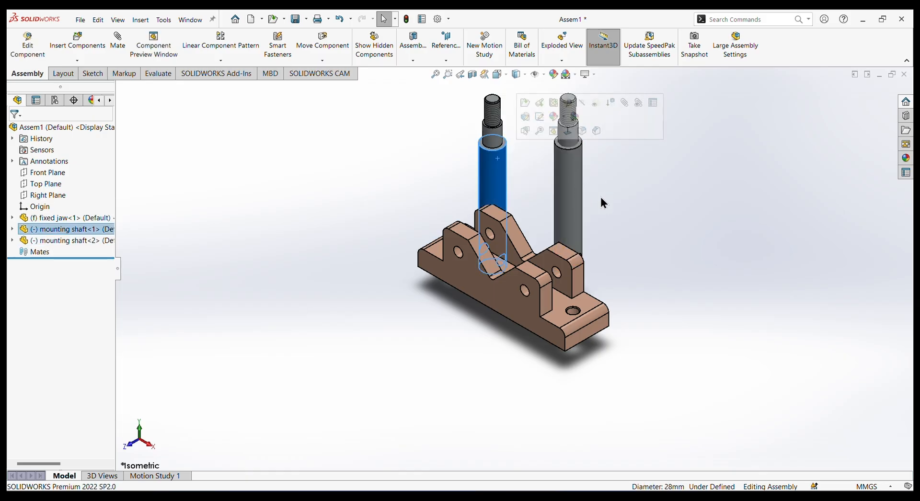
{"action": "key", "text": "z"}
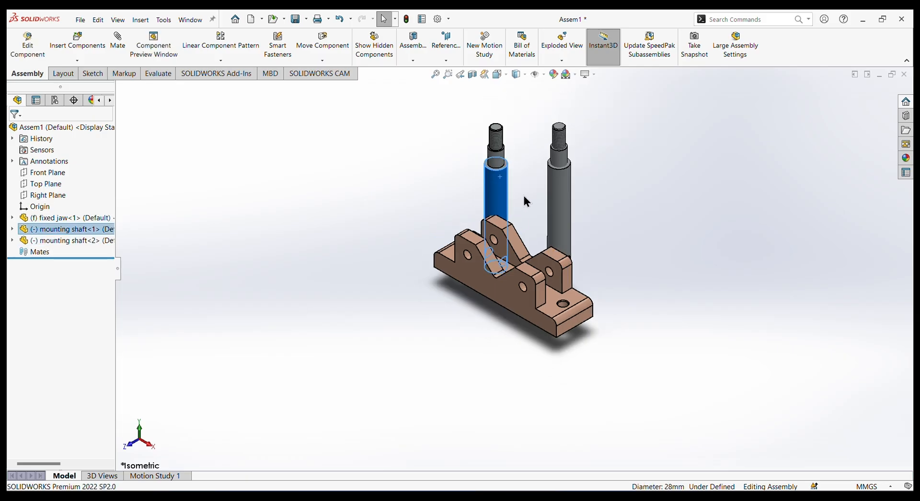
{"action": "scroll", "coordinate": [394, 212], "scroll_direction": "down", "scroll_amount": 2}
{"action": "left_click", "coordinate": [396, 214]}
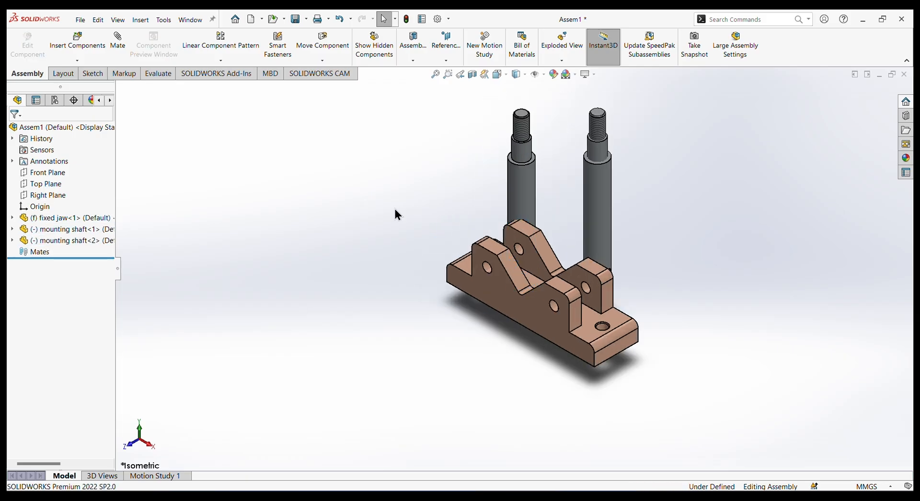
Add a concentric mate between the taller lug's hole on the fixed jaw and one shaft's cross hole, and slide that shaft between the lugs.
{"action": "left_click", "coordinate": [123, 50]}
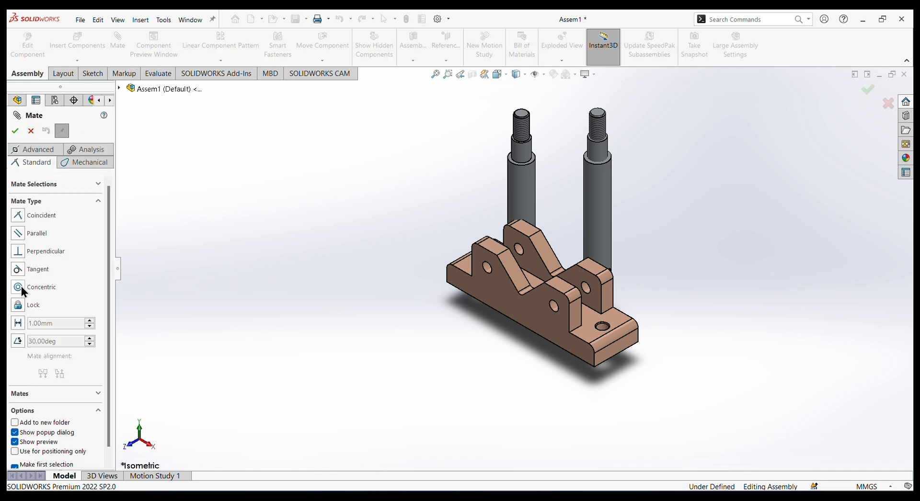
{"action": "left_click", "coordinate": [21, 287]}
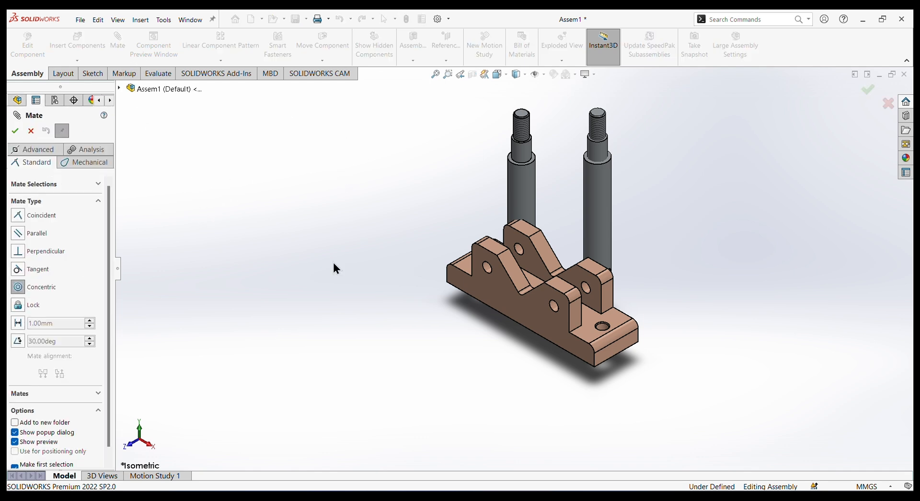
{"action": "left_click", "coordinate": [521, 254]}
{"action": "scroll", "coordinate": [547, 242], "scroll_direction": "down", "scroll_amount": 8}
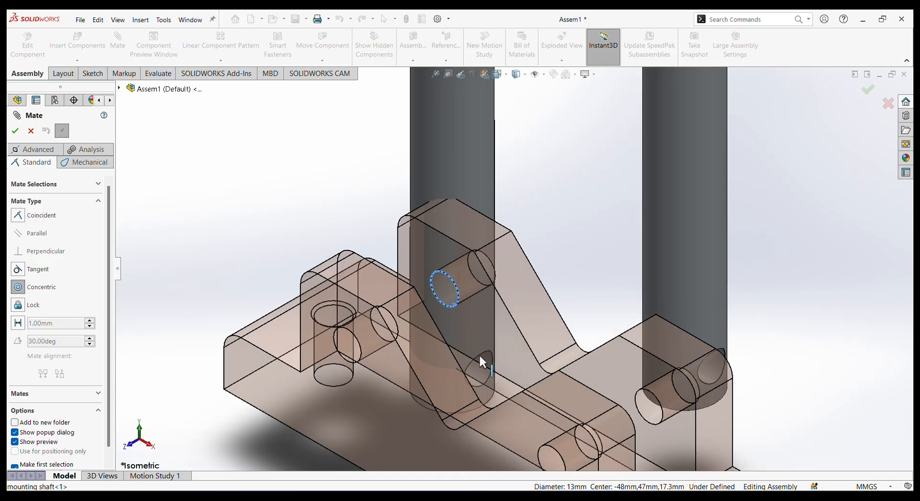
{"action": "scroll", "coordinate": [530, 315], "scroll_direction": "up", "scroll_amount": 2}
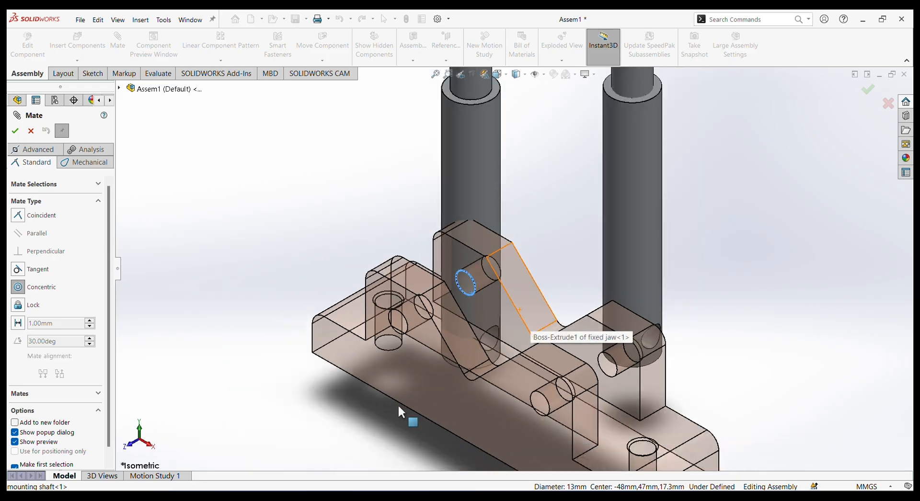
{"action": "middle_click_drag", "start_coordinate": [398, 407], "coordinate": [519, 396]}
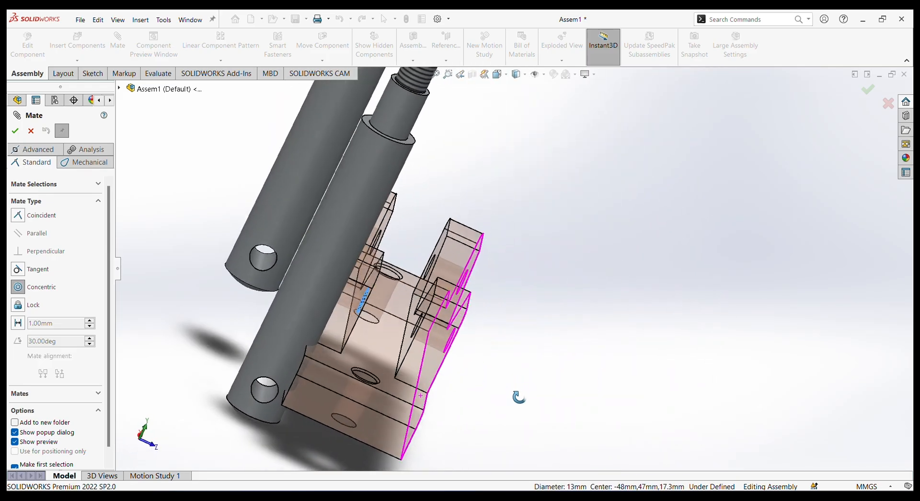
{"action": "left_click", "coordinate": [269, 392]}
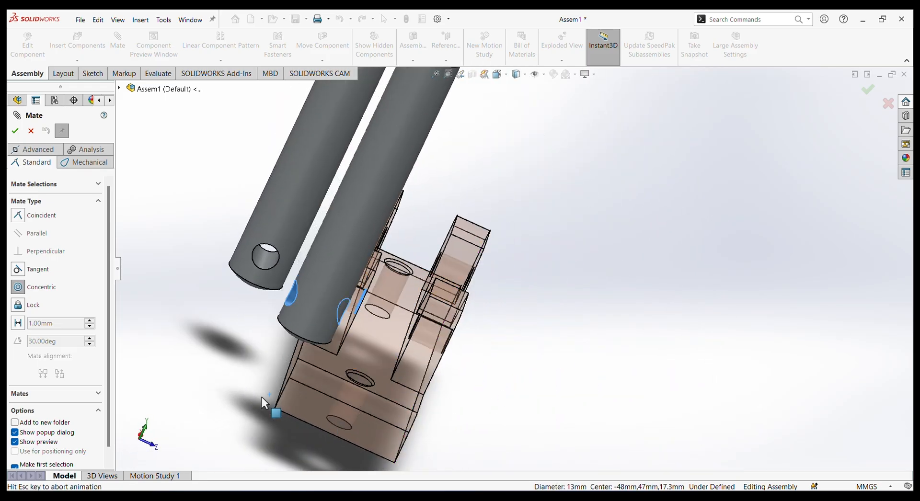
{"action": "left_click", "coordinate": [386, 373]}
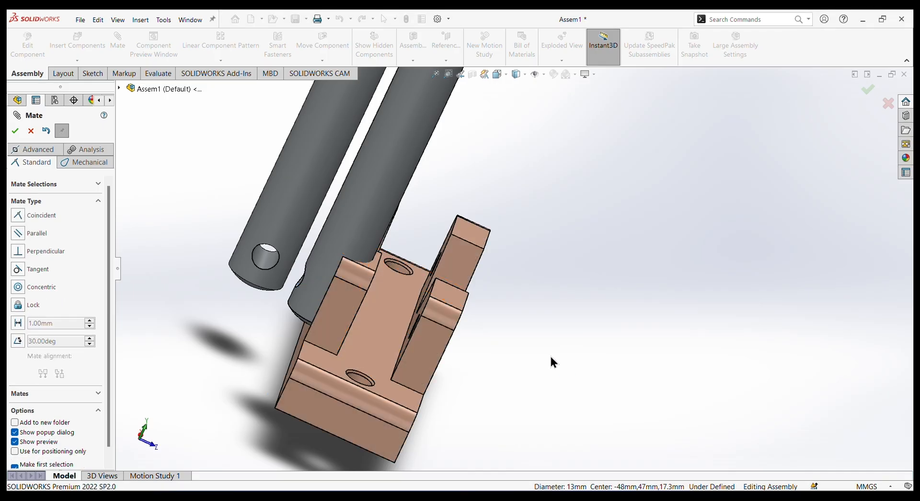
{"action": "middle_click_drag", "start_coordinate": [550, 356], "coordinate": [522, 353]}
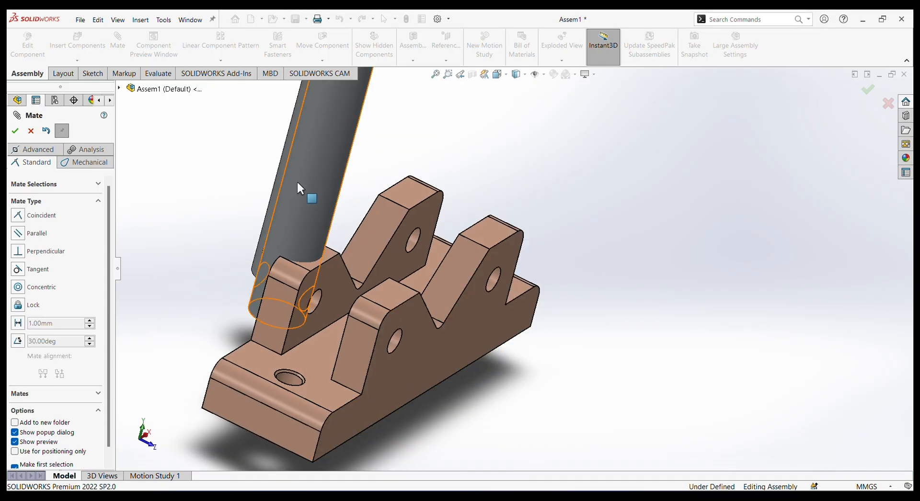
{"action": "mouse_move", "coordinate": [297, 182]}
{"action": "left_mouse_down"}
{"action": "mouse_move", "coordinate": [366, 204]}
{"action": "mouse_move", "coordinate": [340, 206]}
{"action": "mouse_move", "coordinate": [356, 213]}
{"action": "mouse_move", "coordinate": [383, 206]}
{"action": "left_mouse_up"}
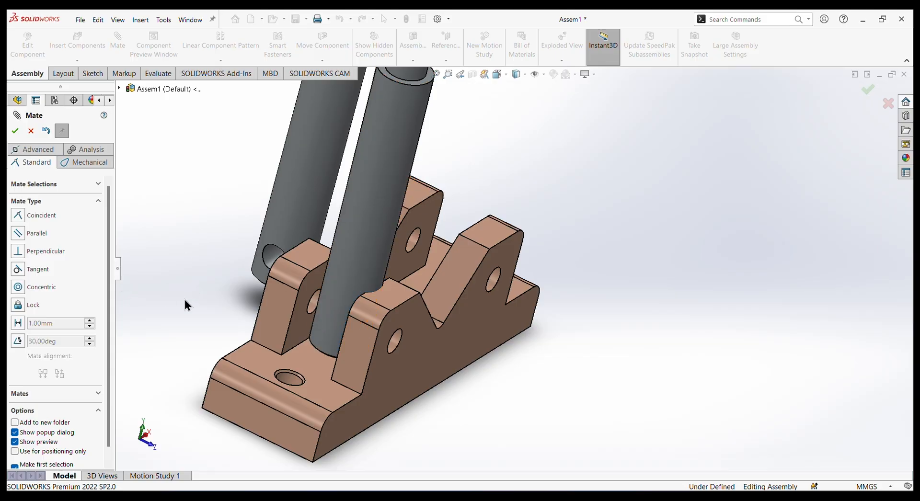
Add a centered Width mate using the fixed jaw's two outer side faces as width references and the mated shaft's cylindrical face as tab.
{"action": "left_click", "coordinate": [33, 151]}
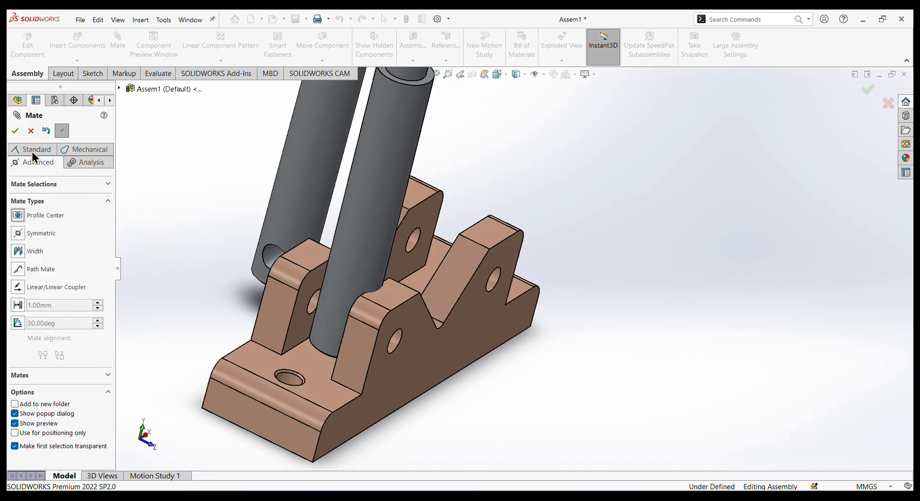
{"action": "left_click", "coordinate": [22, 255]}
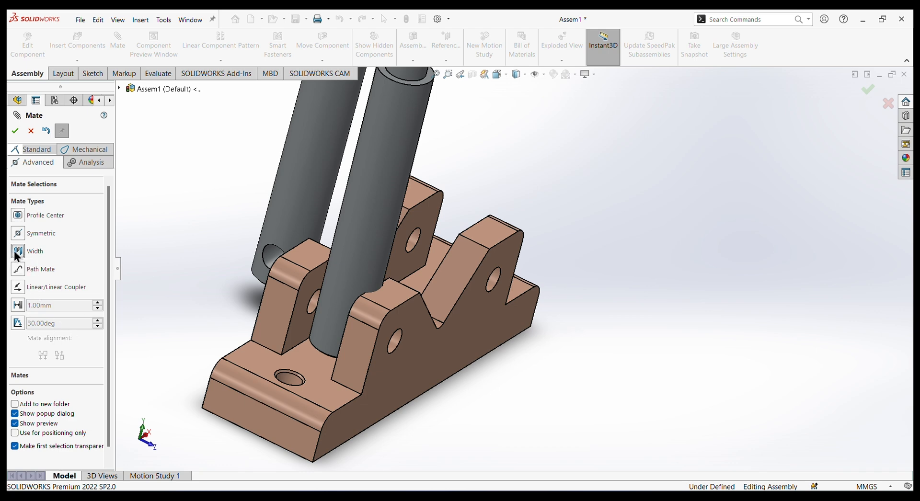
{"action": "left_click", "coordinate": [415, 333]}
{"action": "middle_click_drag", "start_coordinate": [463, 384], "coordinate": [520, 389]}
{"action": "left_click", "coordinate": [393, 349]}
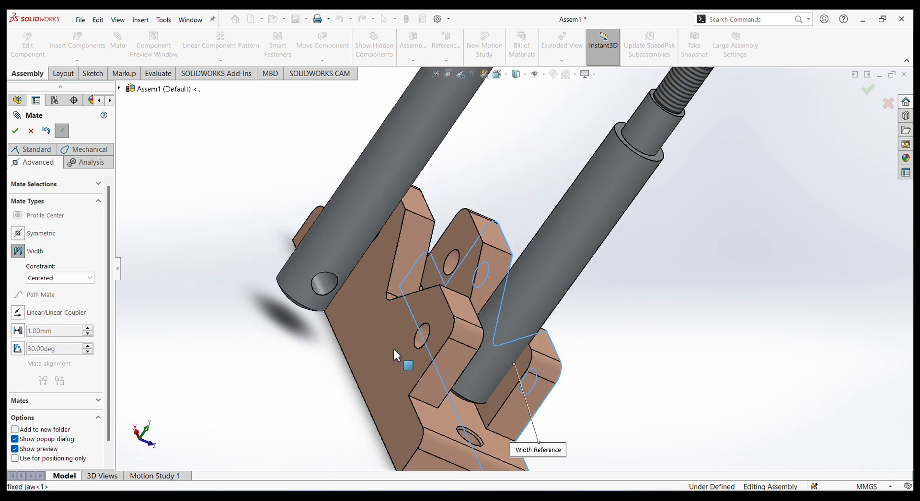
{"action": "left_click", "coordinate": [521, 312]}
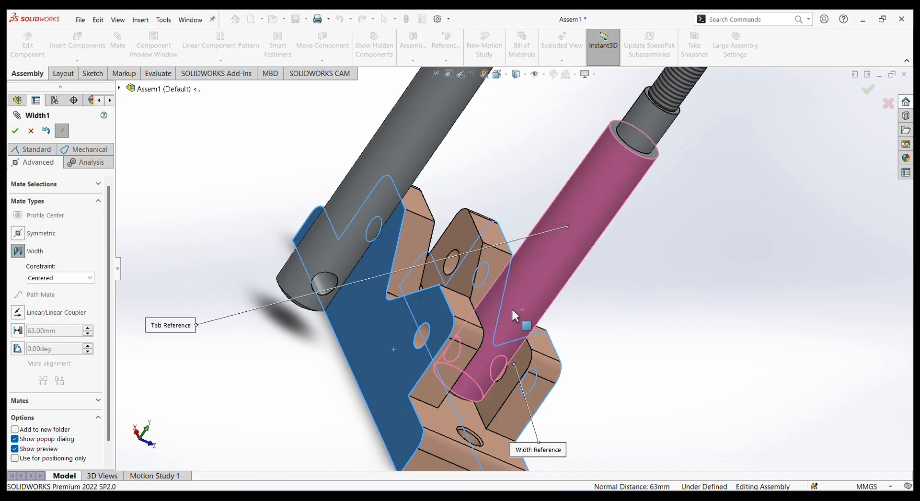
{"action": "left_click", "coordinate": [15, 130]}
Add a concentric mate between the fixed jaw's other lug hole and the second mounting shaft's cross hole.
{"action": "middle_click_drag", "start_coordinate": [470, 290], "coordinate": [582, 359]}
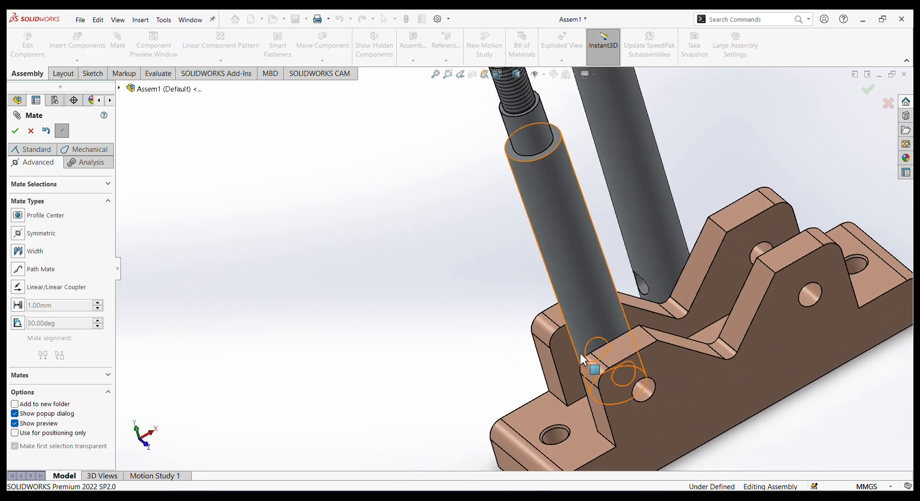
{"action": "scroll", "coordinate": [581, 359], "scroll_direction": "up", "scroll_amount": 6}
{"action": "middle_click_drag", "start_coordinate": [755, 215], "coordinate": [709, 228]}
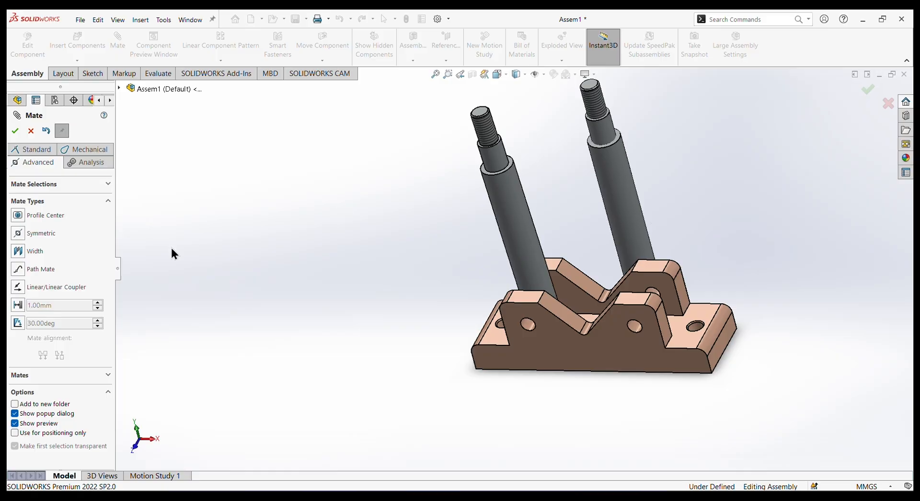
{"action": "left_click", "coordinate": [37, 149]}
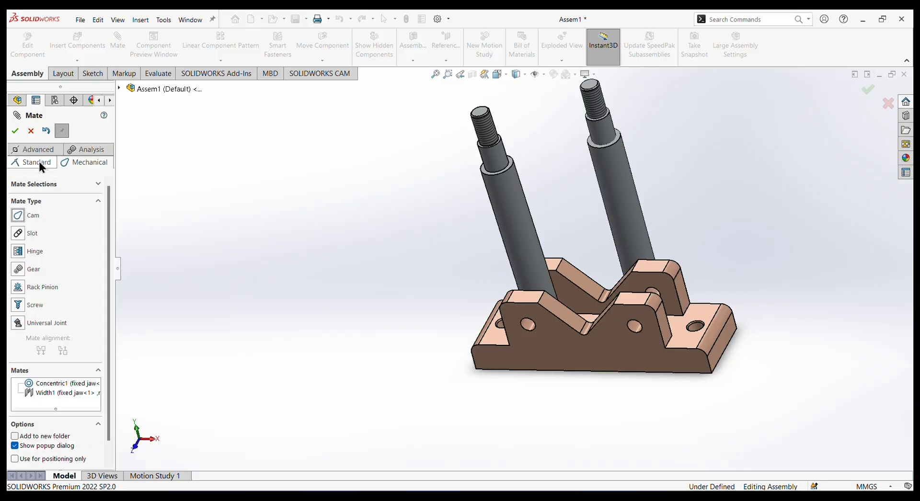
{"action": "left_click", "coordinate": [18, 287]}
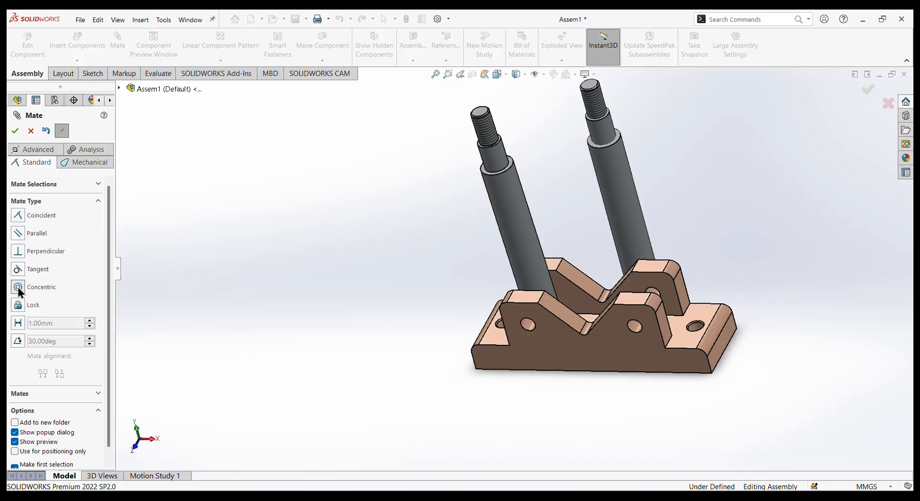
{"action": "left_click", "coordinate": [639, 328]}
{"action": "scroll", "coordinate": [680, 254], "scroll_direction": "down", "scroll_amount": 5}
{"action": "middle_click_drag", "start_coordinate": [649, 274], "coordinate": [661, 261]}
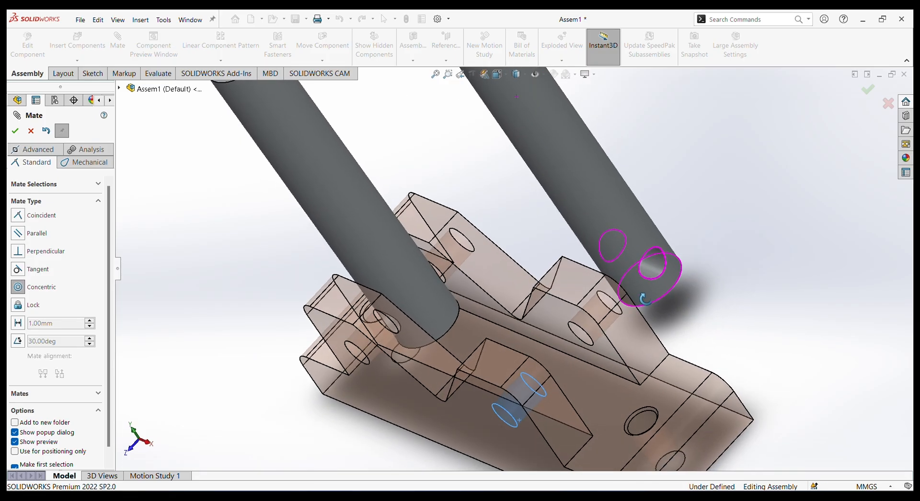
{"action": "left_click", "coordinate": [657, 261]}
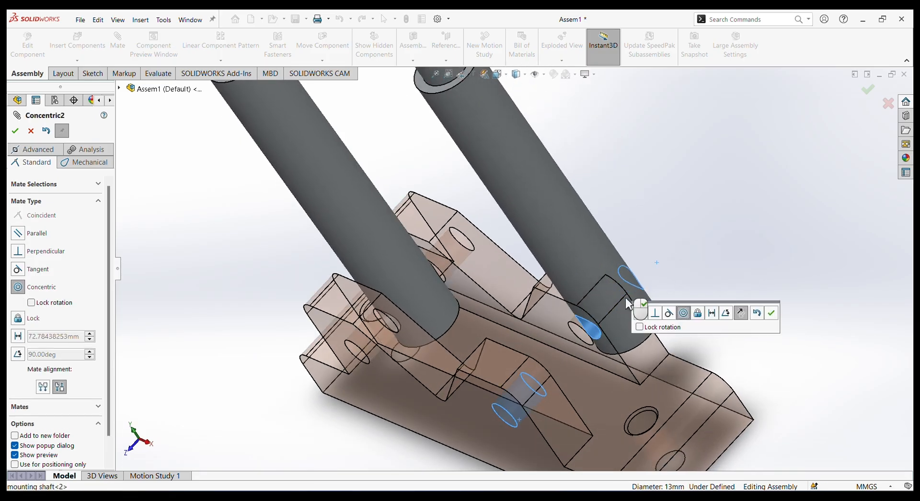
{"action": "key", "text": "Return"}
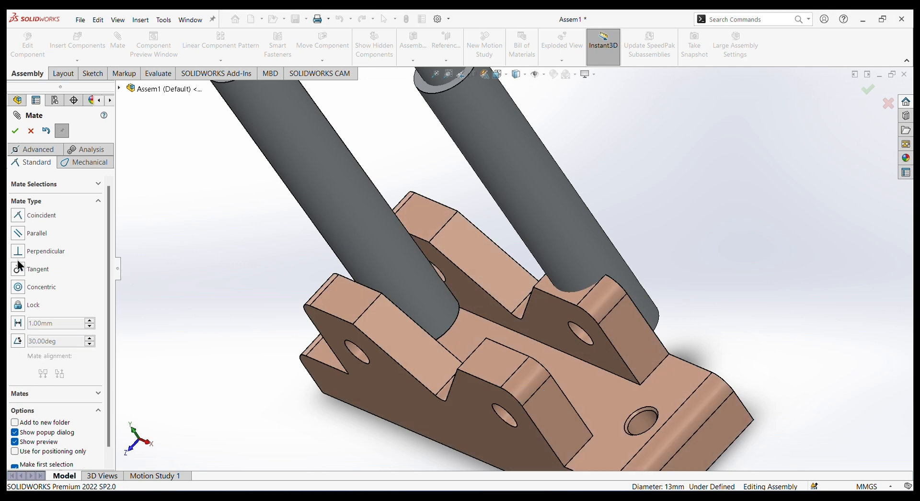
Add a centered Width mate using the fixed jaw's two outer side faces as width references and the second shaft's cylindrical face as tab.
{"action": "left_click", "coordinate": [30, 148]}
{"action": "left_click", "coordinate": [22, 250]}
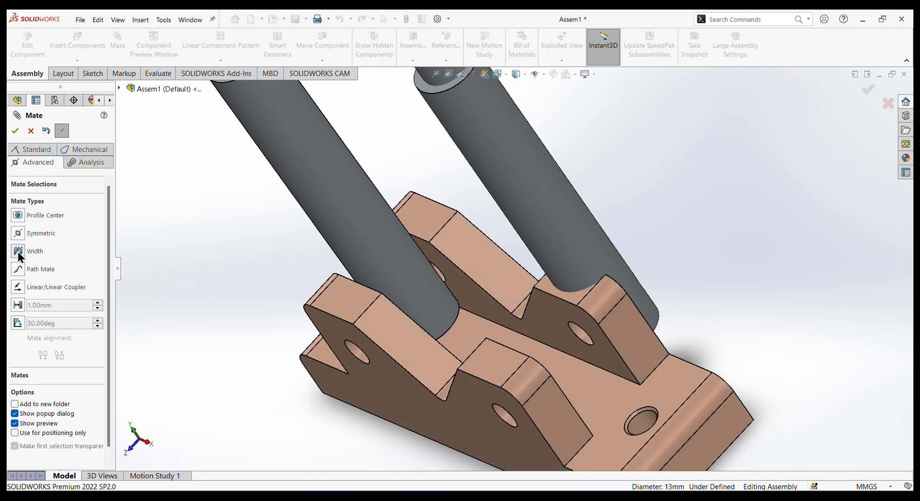
{"action": "left_click", "coordinate": [672, 367]}
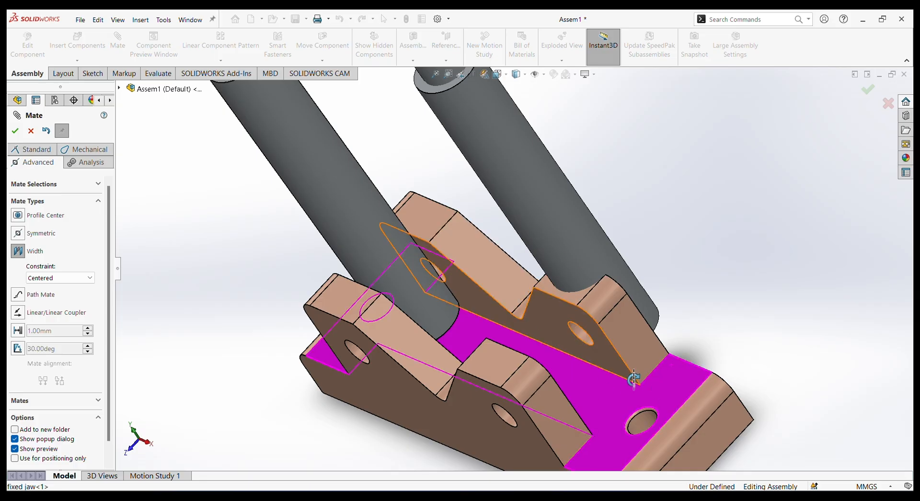
{"action": "left_click", "coordinate": [675, 376]}
{"action": "left_click", "coordinate": [671, 382]}
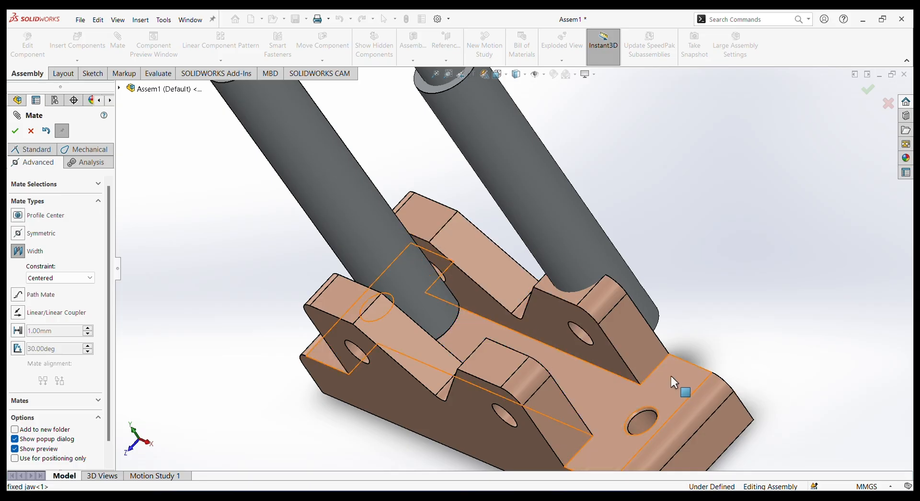
{"action": "middle_click_drag", "start_coordinate": [673, 358], "coordinate": [680, 335]}
{"action": "left_click", "coordinate": [536, 421]}
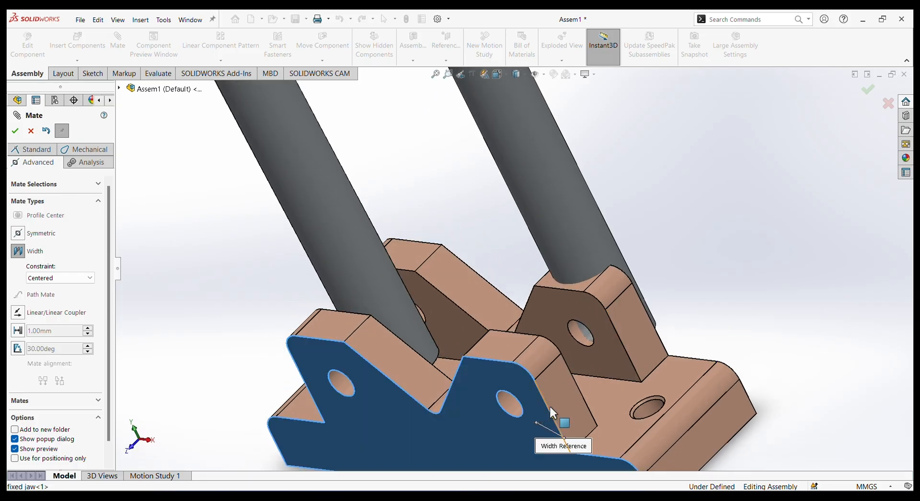
{"action": "middle_click_drag", "start_coordinate": [724, 294], "coordinate": [720, 200]}
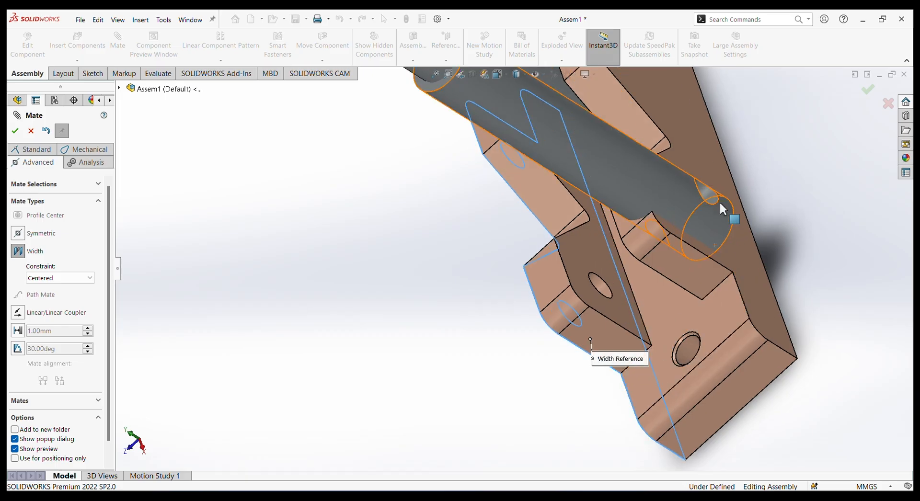
{"action": "left_click", "coordinate": [700, 150]}
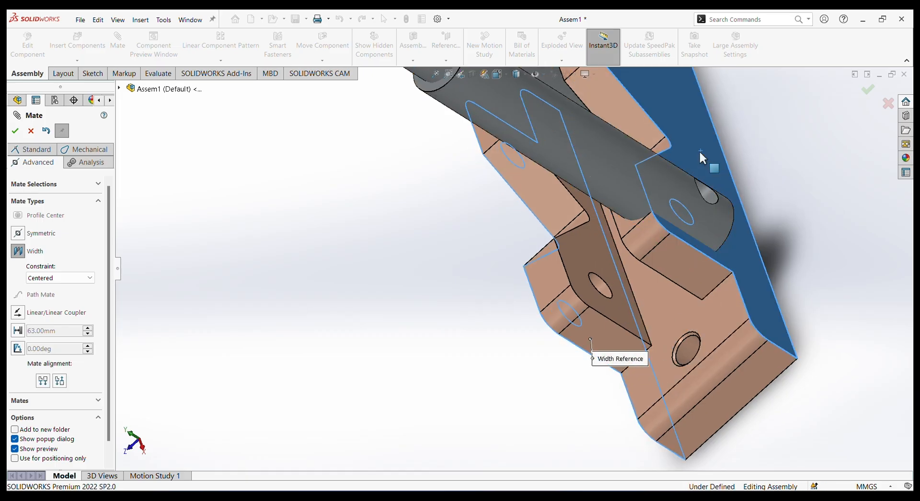
{"action": "left_click", "coordinate": [612, 173]}
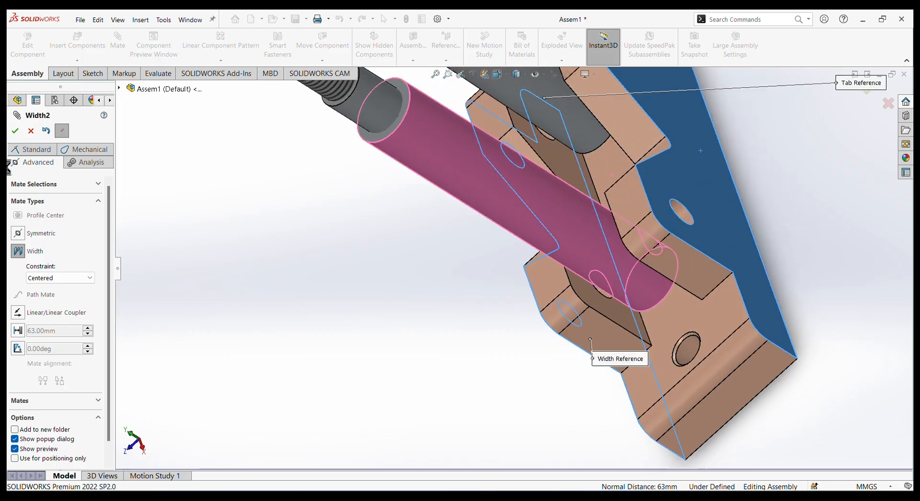
{"action": "left_click", "coordinate": [15, 130]}
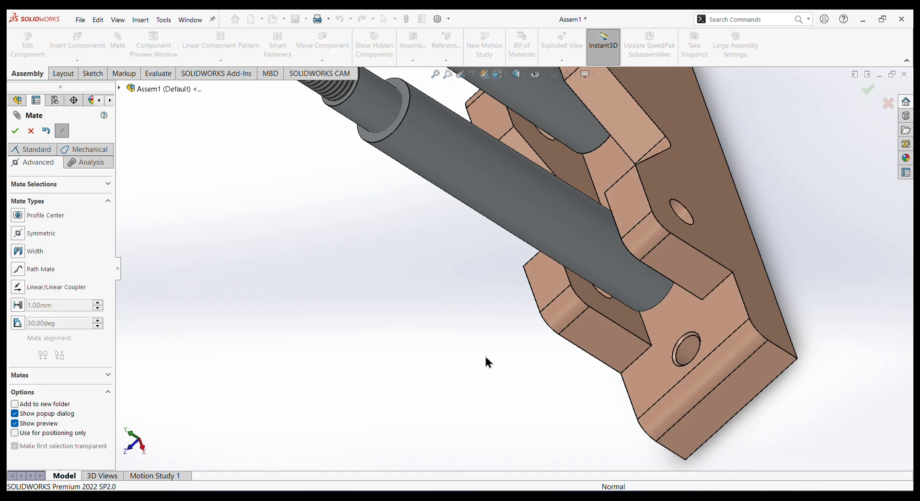
Insert the connecting wedge, rotate it 90° so its holes stand vertical, and place it beside the top of the shafts.
{"action": "middle_click_drag", "start_coordinate": [487, 364], "coordinate": [536, 267]}
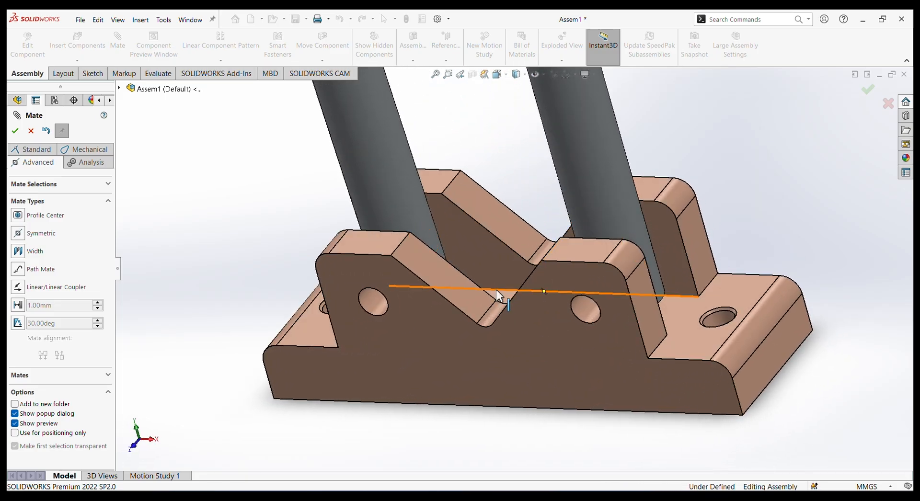
{"action": "scroll", "coordinate": [545, 256], "scroll_direction": "up", "scroll_amount": 8}
{"action": "middle_click_drag", "start_coordinate": [617, 221], "coordinate": [647, 233]}
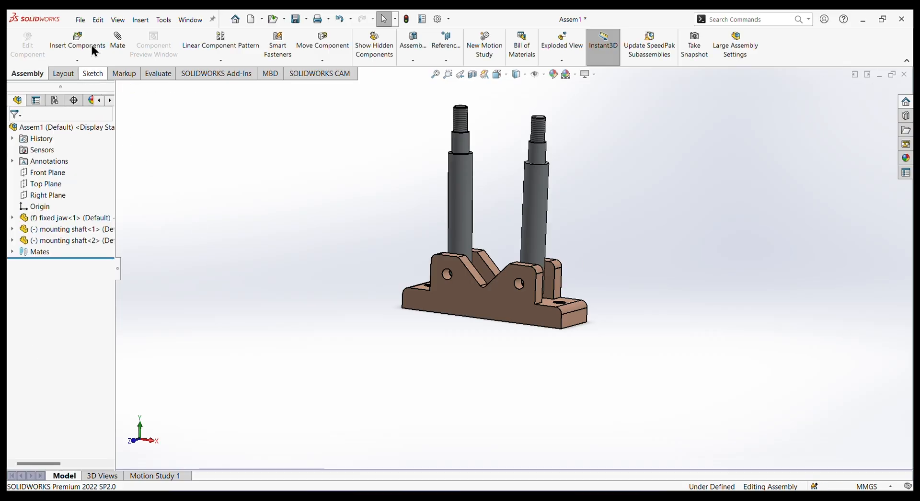
{"action": "left_click", "coordinate": [82, 45]}
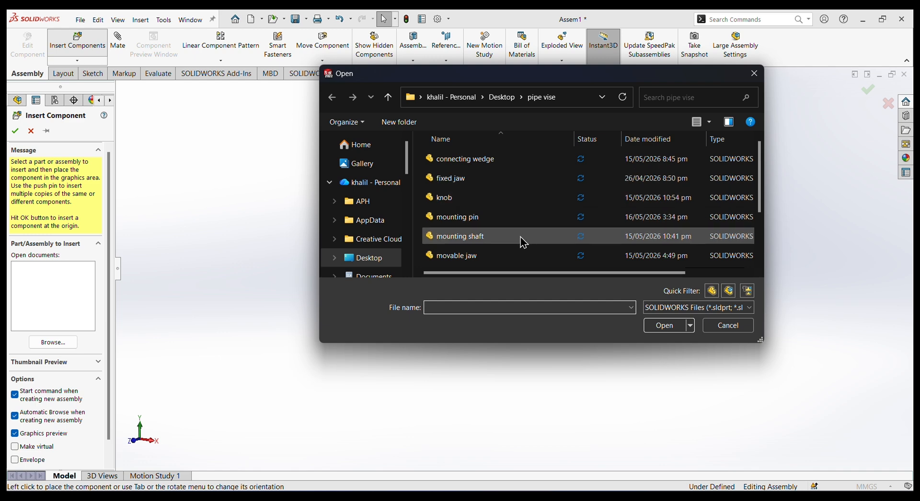
{"action": "scroll", "coordinate": [517, 216], "scroll_direction": "down", "scroll_amount": 2}
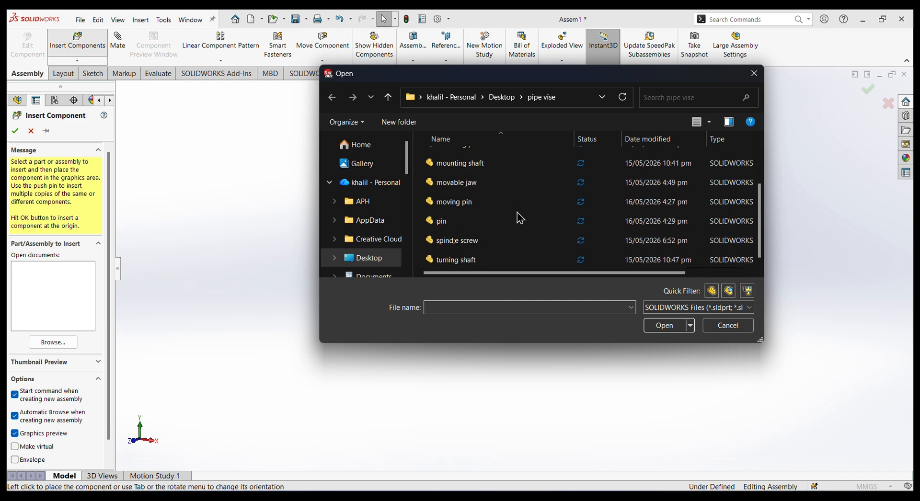
{"action": "scroll", "coordinate": [488, 206], "scroll_direction": "up", "scroll_amount": 1}
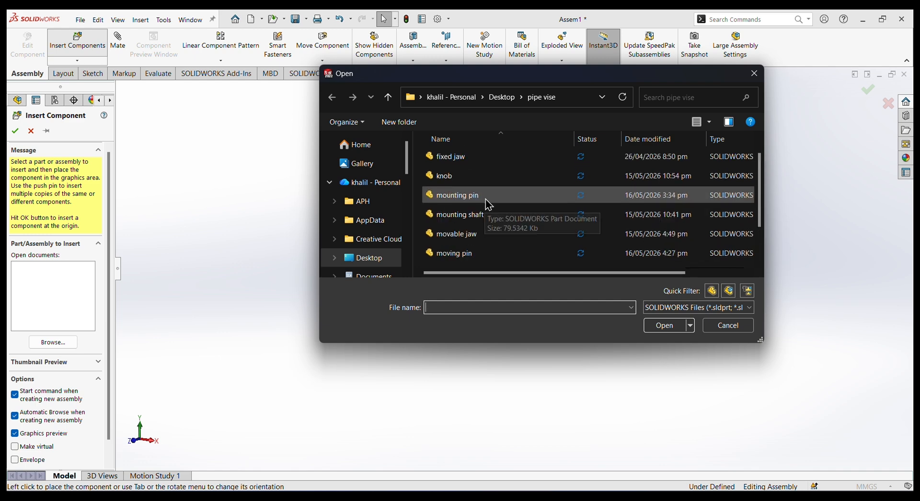
{"action": "scroll", "coordinate": [488, 211], "scroll_direction": "up", "scroll_amount": 1}
{"action": "left_click", "coordinate": [516, 158]}
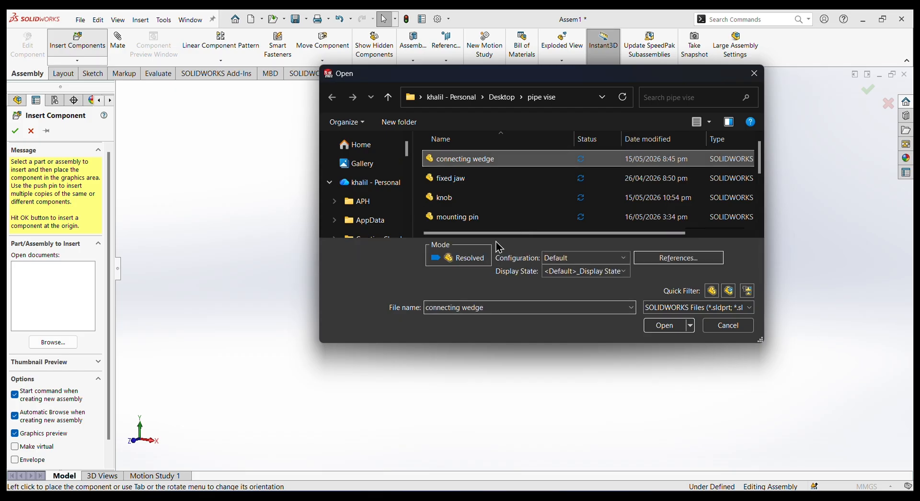
{"action": "left_click", "coordinate": [673, 327]}
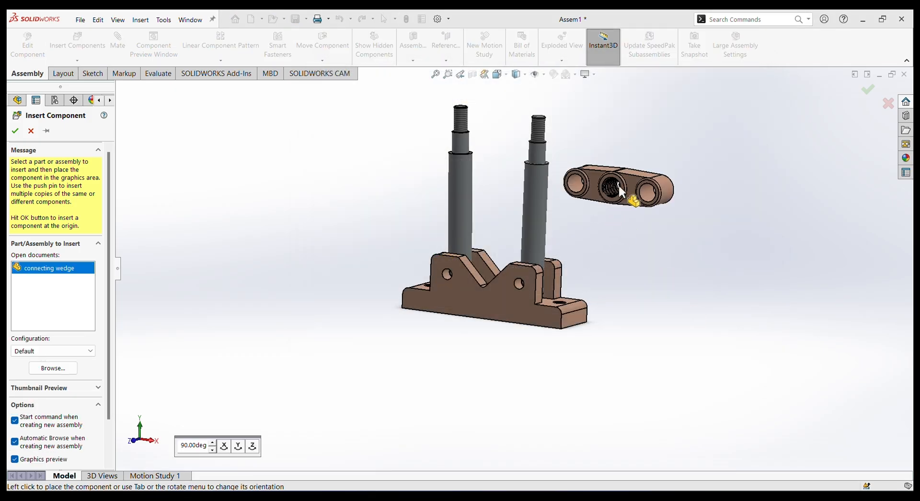
{"action": "key", "text": "Tab"}
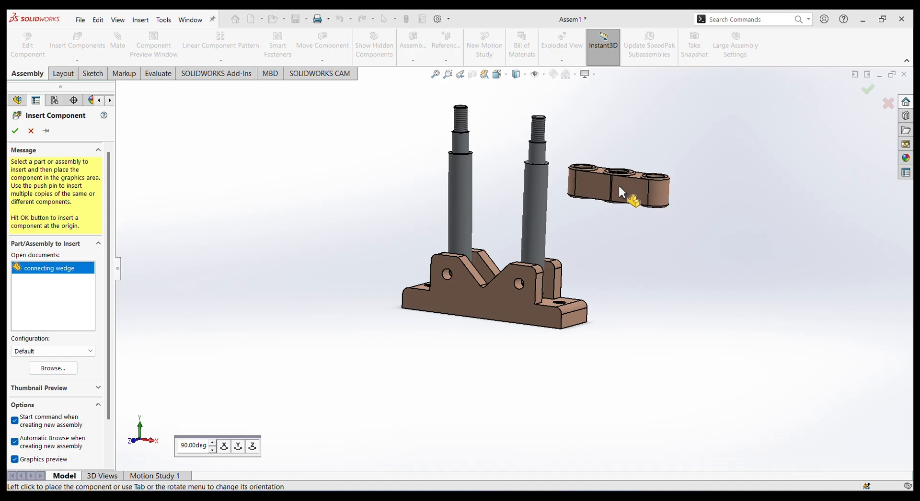
{"action": "left_click", "coordinate": [609, 157]}
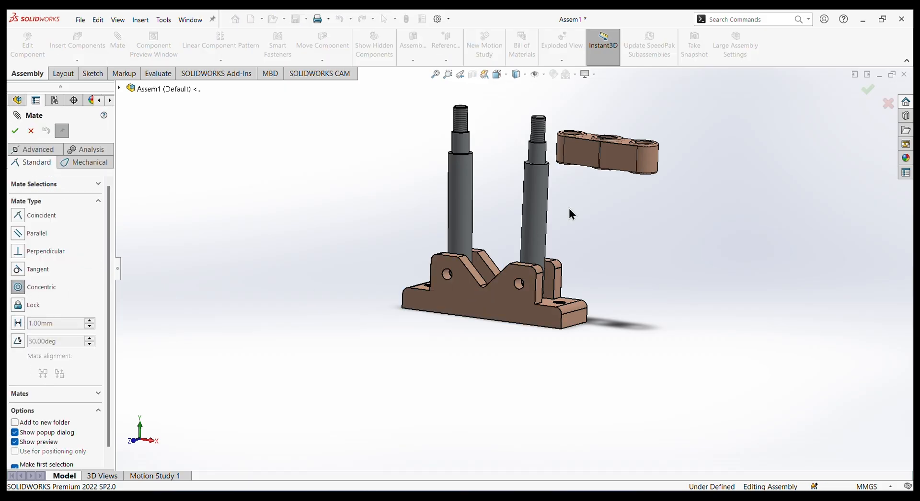
Add a concentric mate between the connecting wedge's end hole and the first shaft's reduced upper section, and swing the wedge toward the second shaft.
{"action": "scroll", "coordinate": [581, 171], "scroll_direction": "down", "scroll_amount": 5}
{"action": "middle_click_drag", "start_coordinate": [580, 218], "coordinate": [572, 179]}
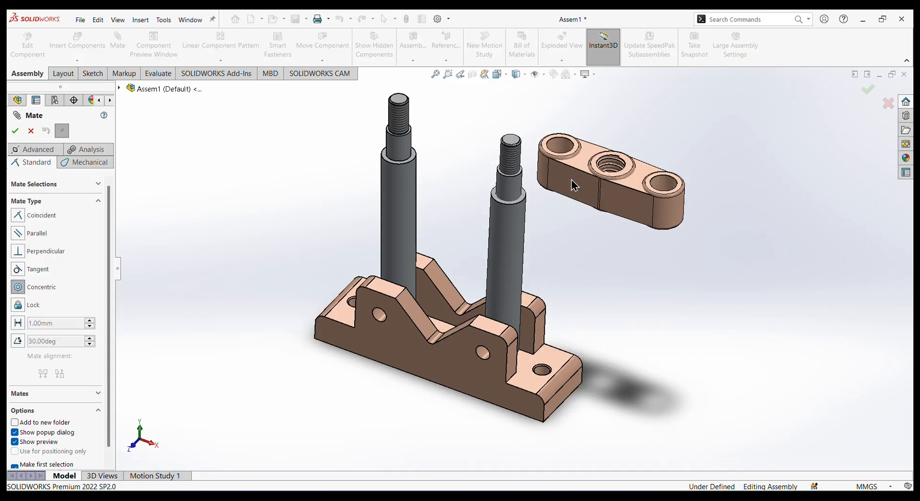
{"action": "left_click", "coordinate": [559, 163]}
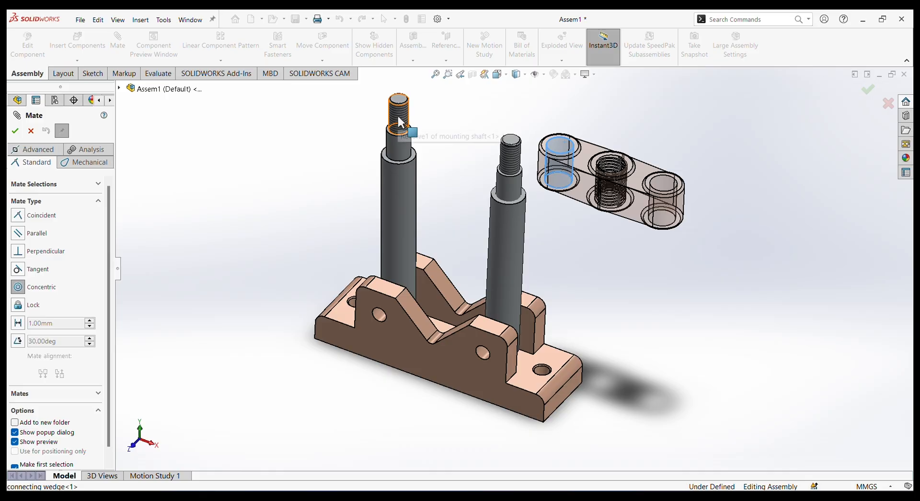
{"action": "left_click", "coordinate": [405, 135]}
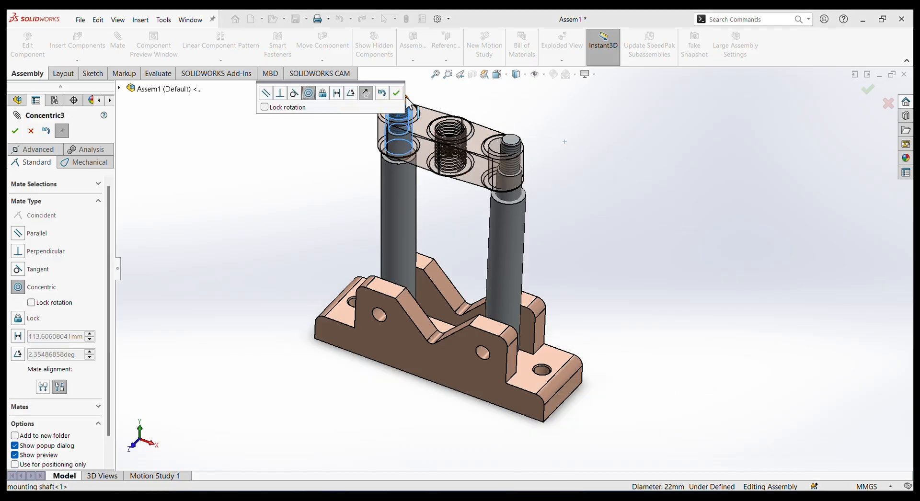
{"action": "left_click", "coordinate": [396, 93]}
{"action": "left_click_drag", "start_coordinate": [468, 172], "coordinate": [538, 151]}
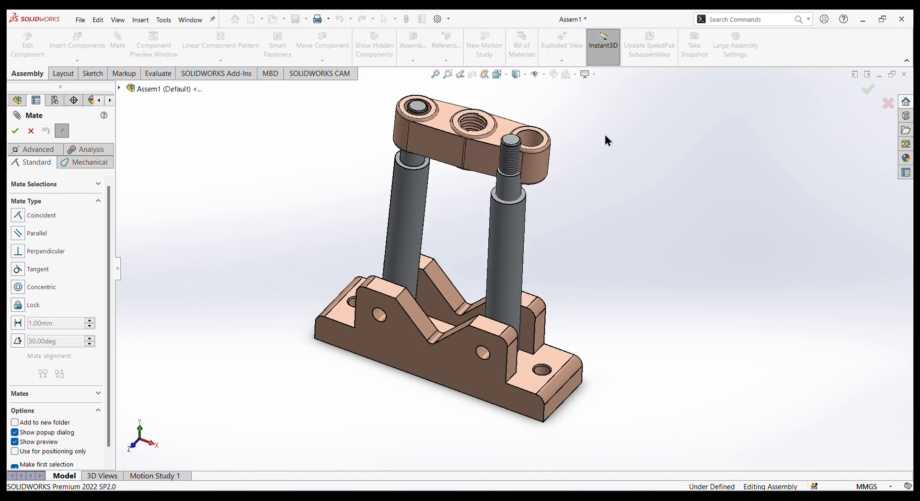
Add a concentric mate between the wedge's other end hole and the second shaft's reduced section, and slide the wedge along the shafts.
{"action": "left_click", "coordinate": [18, 287]}
{"action": "left_click", "coordinate": [526, 143]}
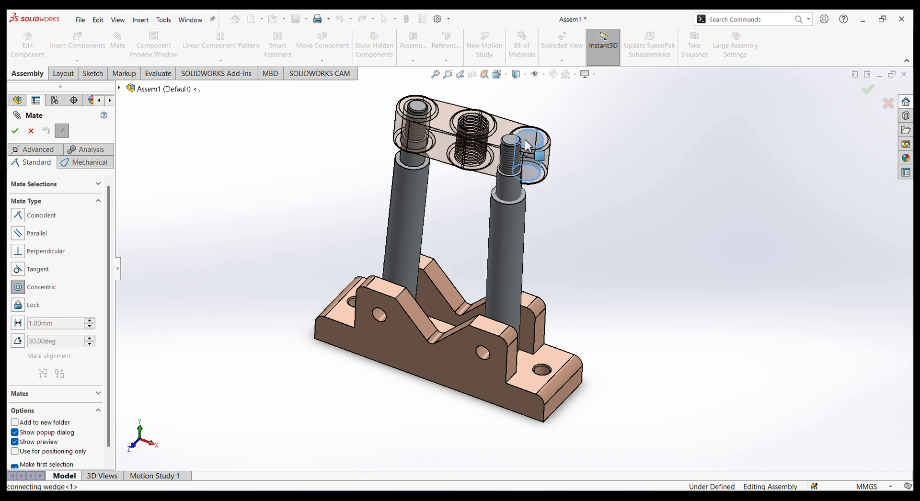
{"action": "left_click", "coordinate": [512, 198]}
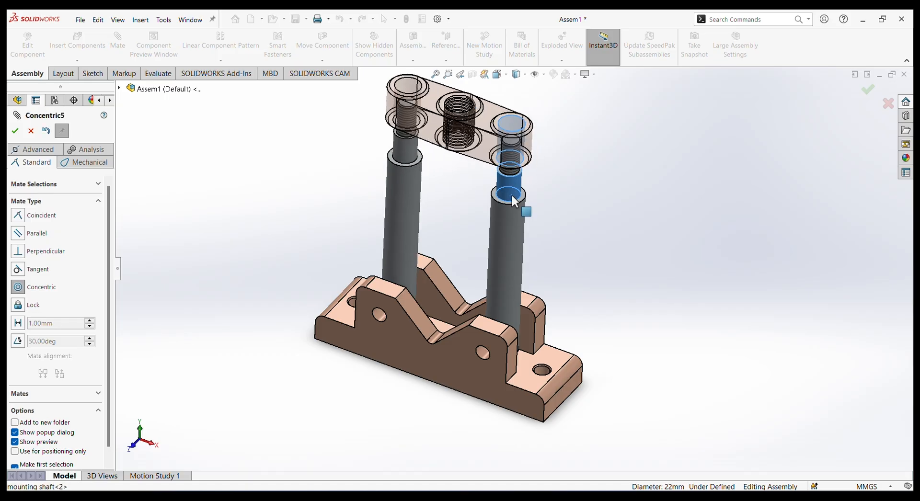
{"action": "left_click", "coordinate": [656, 172]}
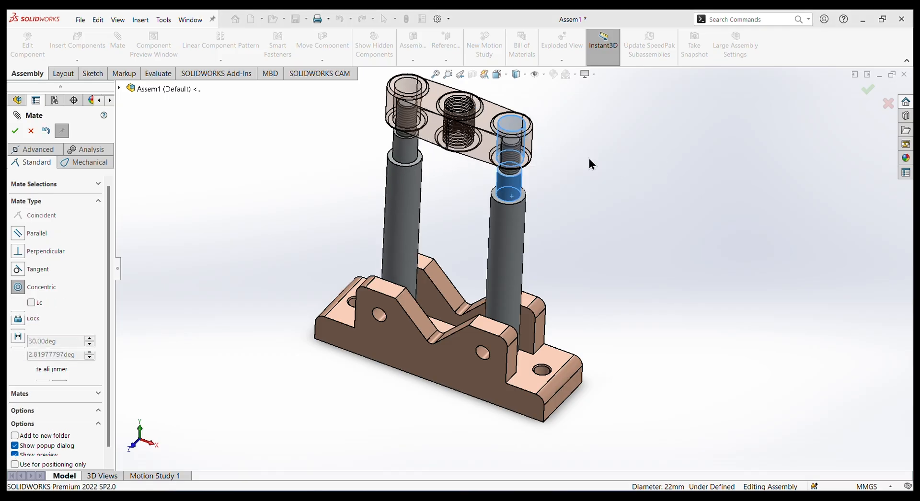
{"action": "left_click", "coordinate": [495, 139]}
{"action": "left_click_drag", "start_coordinate": [494, 108], "coordinate": [503, 127]}
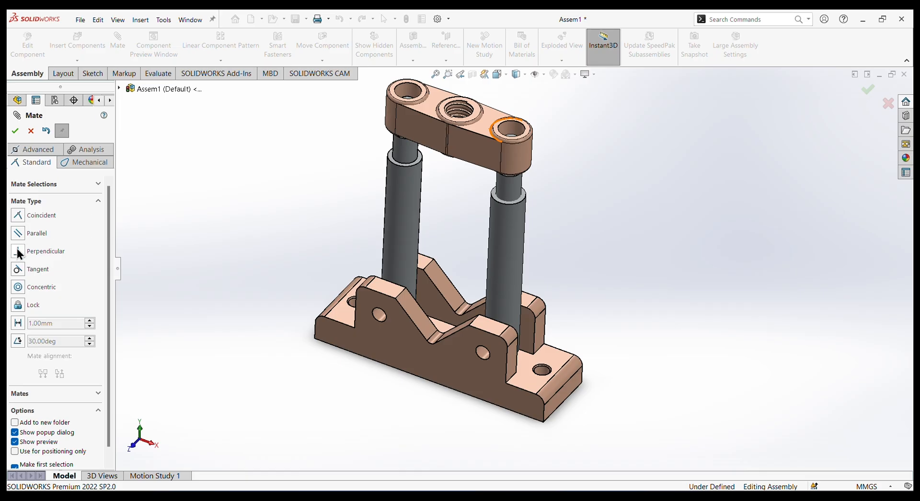
Add a coincident mate between the underside boss face around the connecting wedge's end hole and the first mounting shaft's shoulder face.
{"action": "left_click", "coordinate": [18, 216]}
{"action": "middle_click_drag", "start_coordinate": [338, 261], "coordinate": [441, 162]}
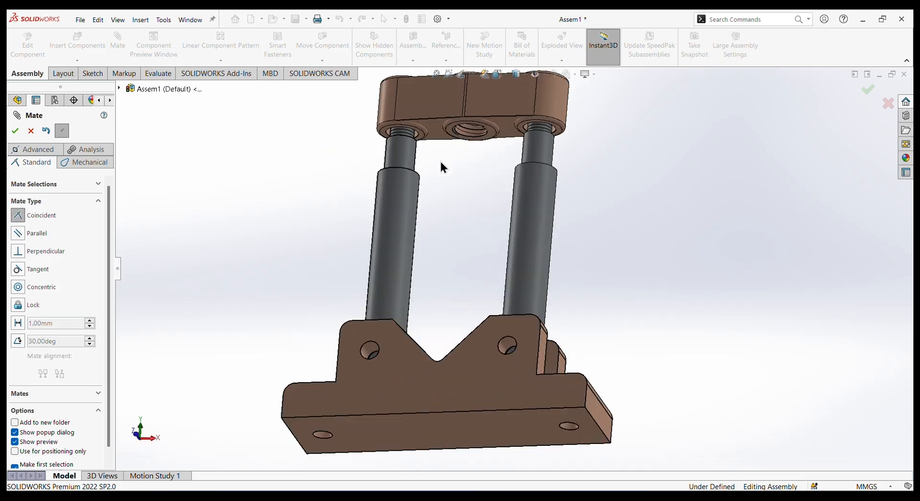
{"action": "scroll", "coordinate": [441, 162], "scroll_direction": "down", "scroll_amount": 5}
{"action": "left_click", "coordinate": [422, 132]}
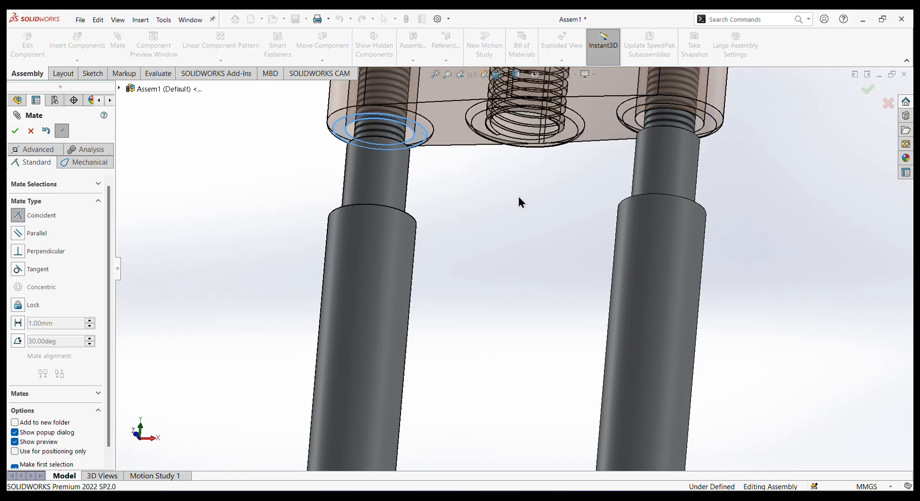
{"action": "middle_click_drag", "start_coordinate": [519, 198], "coordinate": [531, 359]}
{"action": "left_click", "coordinate": [411, 218]}
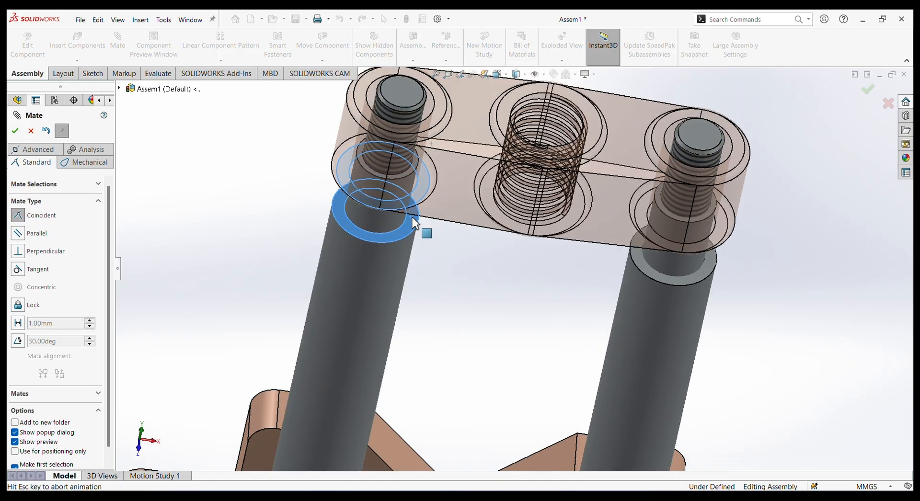
{"action": "left_click", "coordinate": [401, 205]}
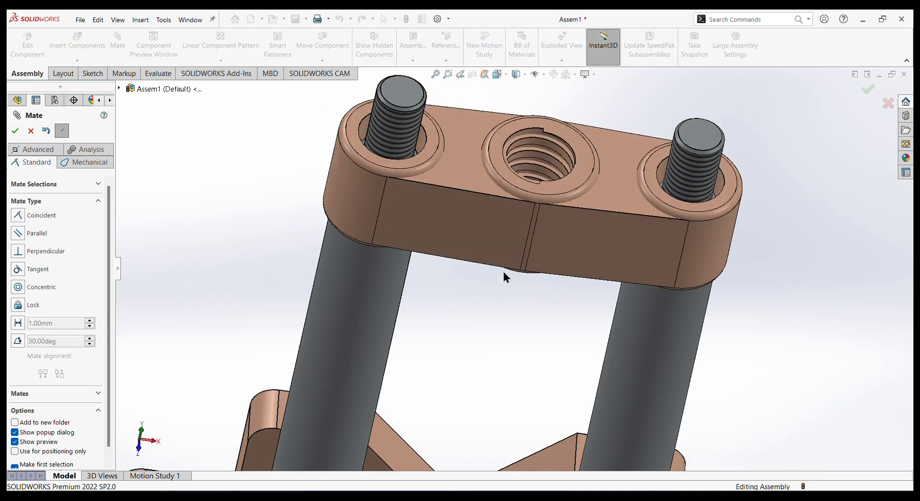
{"action": "middle_click_drag", "start_coordinate": [503, 277], "coordinate": [479, 180]}
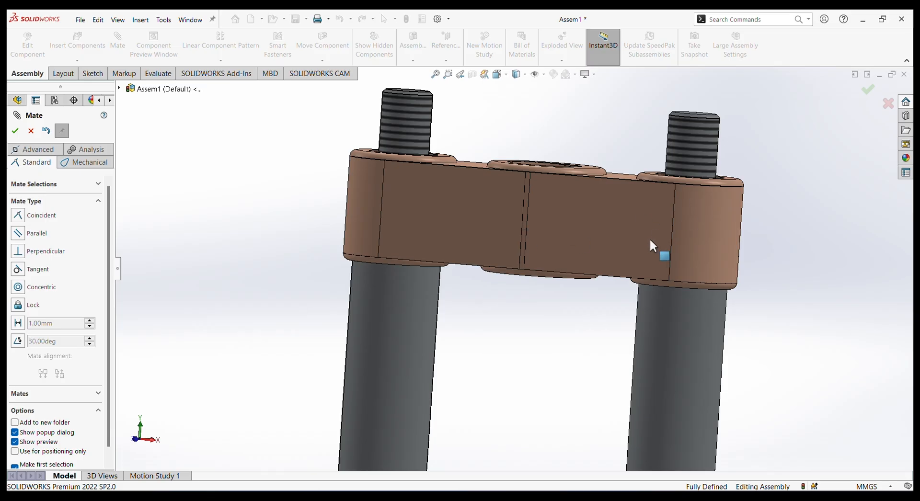
{"action": "scroll", "coordinate": [648, 238], "scroll_direction": "down", "scroll_amount": 3}
{"action": "middle_click_drag", "start_coordinate": [647, 287], "coordinate": [630, 431]}
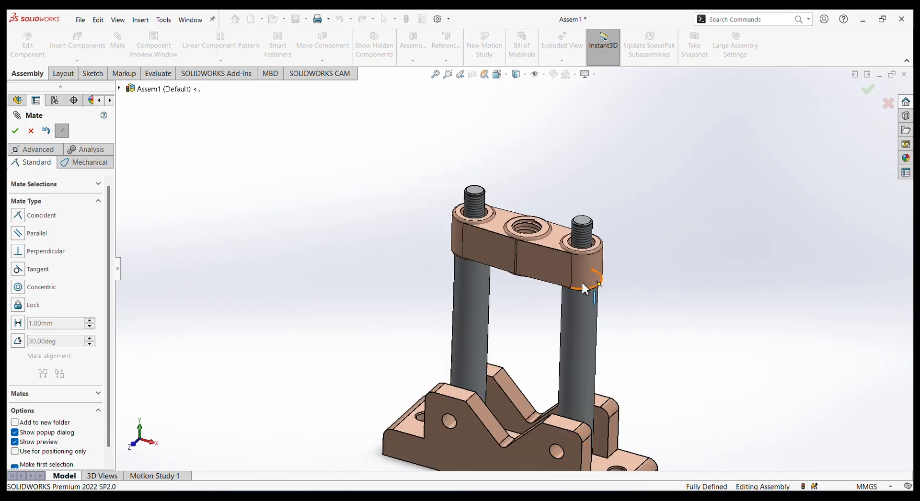
{"action": "scroll", "coordinate": [571, 248], "scroll_direction": "up", "scroll_amount": 2}
{"action": "scroll", "coordinate": [586, 268], "scroll_direction": "down", "scroll_amount": 3}
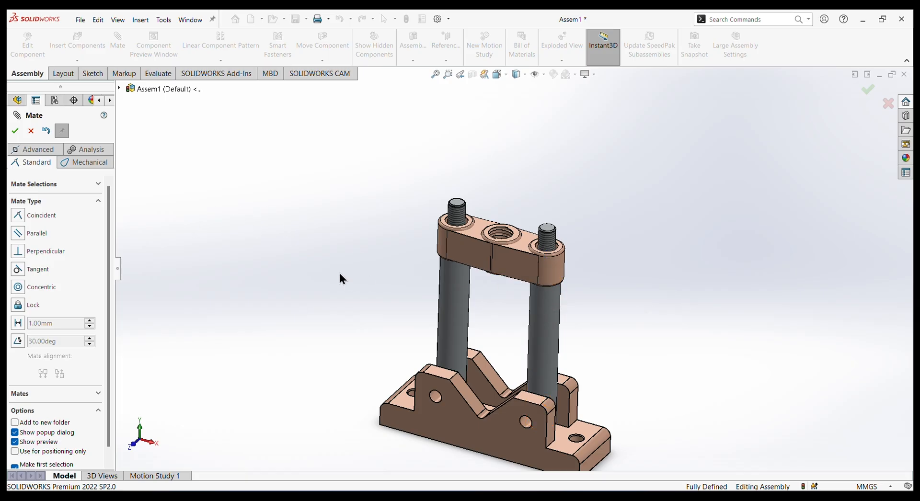
{"action": "left_click", "coordinate": [15, 131]}
Insert the "spind;e screw" part, rotate it 90° about X so it stands vertical, and place it above the wedge's middle hole.
{"action": "left_click", "coordinate": [91, 45]}
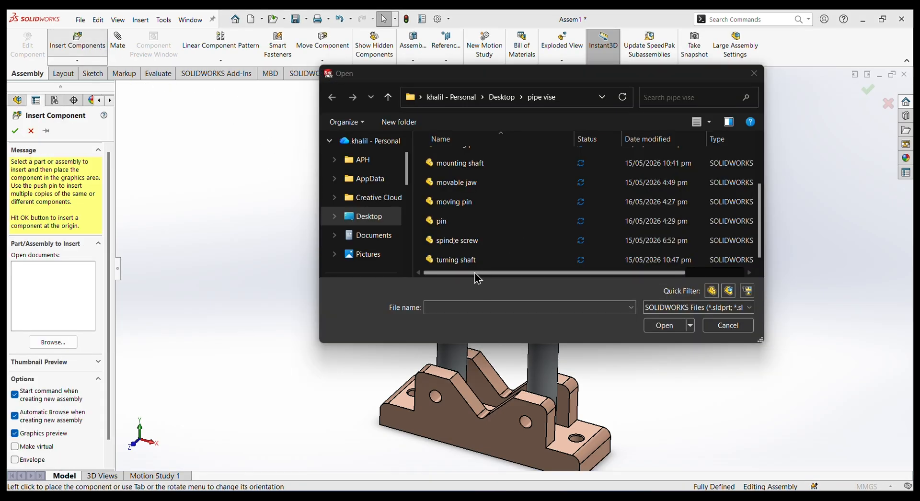
{"action": "scroll", "coordinate": [470, 230], "scroll_direction": "up", "scroll_amount": 1}
{"action": "scroll", "coordinate": [468, 239], "scroll_direction": "down", "scroll_amount": 1}
{"action": "left_click", "coordinate": [462, 241]}
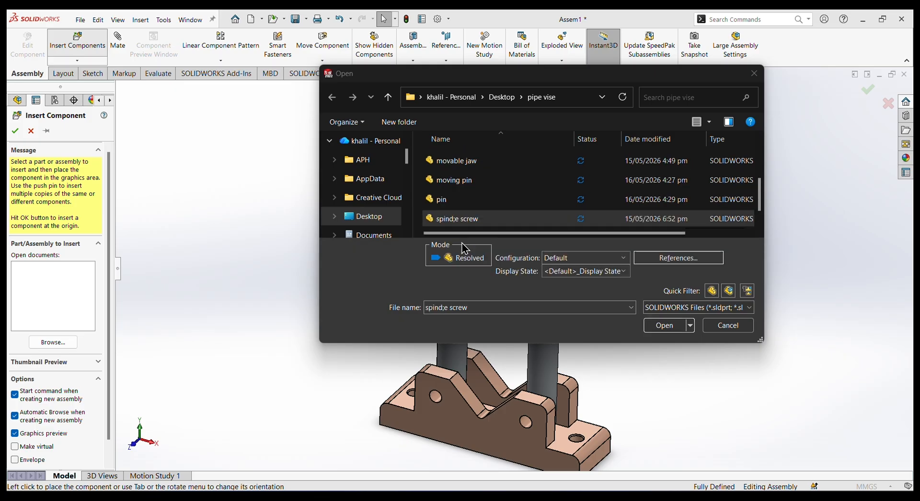
{"action": "left_click", "coordinate": [656, 324]}
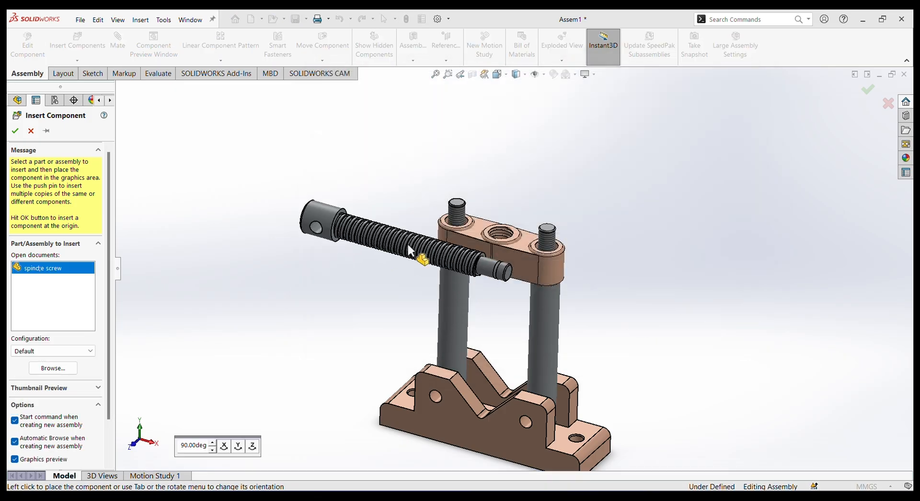
{"action": "key", "text": "Tab"}
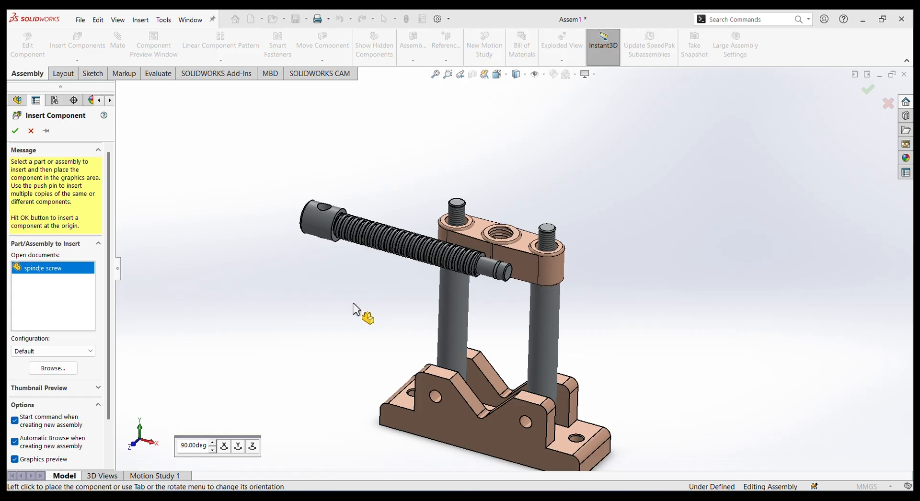
{"action": "left_click", "coordinate": [223, 445]}
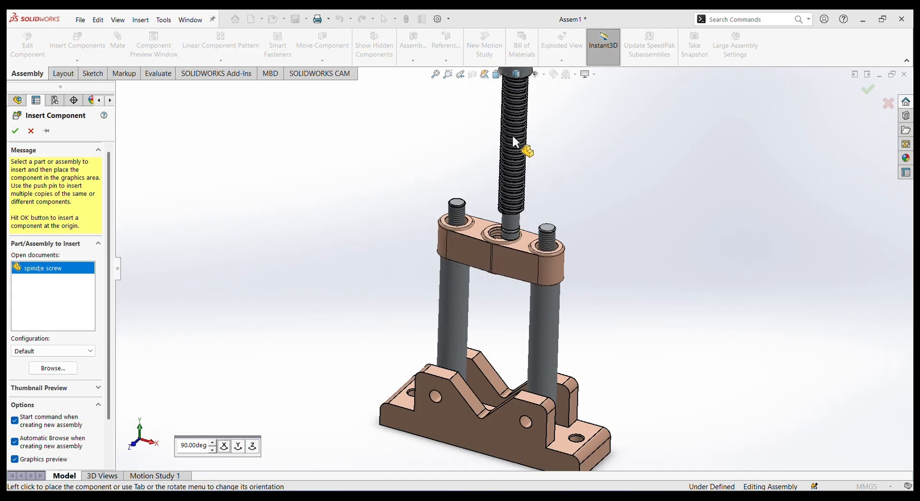
{"action": "left_click", "coordinate": [510, 114]}
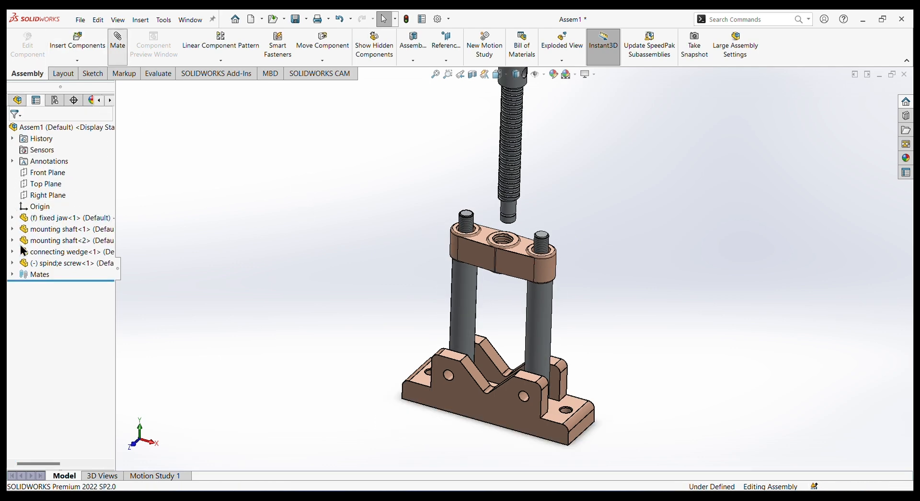
Add a concentric mate between the wedge's threaded middle hole and the spindle screw's lower end, and slide the screw down into the wedge.
{"action": "left_click", "coordinate": [17, 287]}
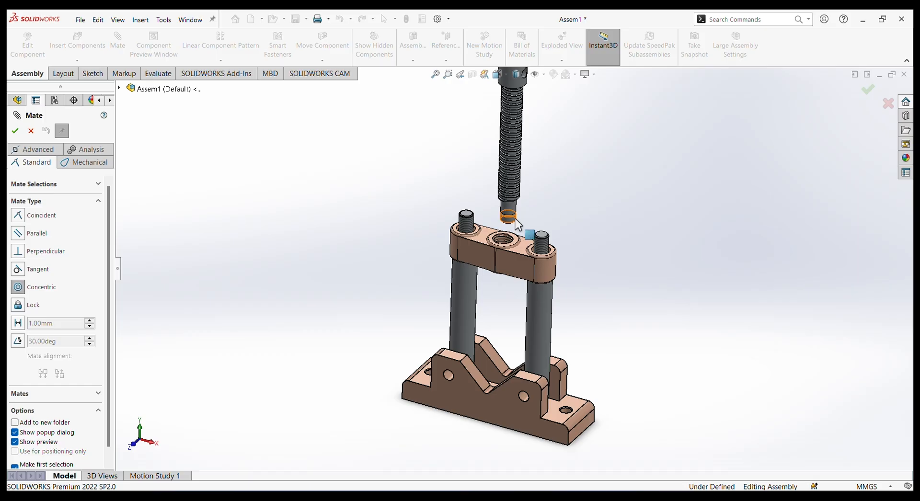
{"action": "scroll", "coordinate": [508, 230], "scroll_direction": "down", "scroll_amount": 5}
{"action": "scroll", "coordinate": [514, 265], "scroll_direction": "down", "scroll_amount": 3}
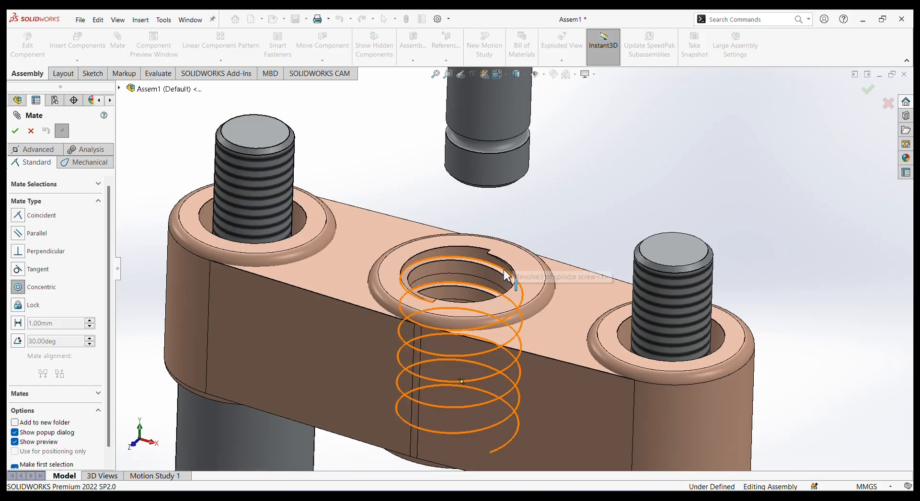
{"action": "left_click", "coordinate": [470, 272]}
{"action": "scroll", "coordinate": [517, 249], "scroll_direction": "up", "scroll_amount": 6}
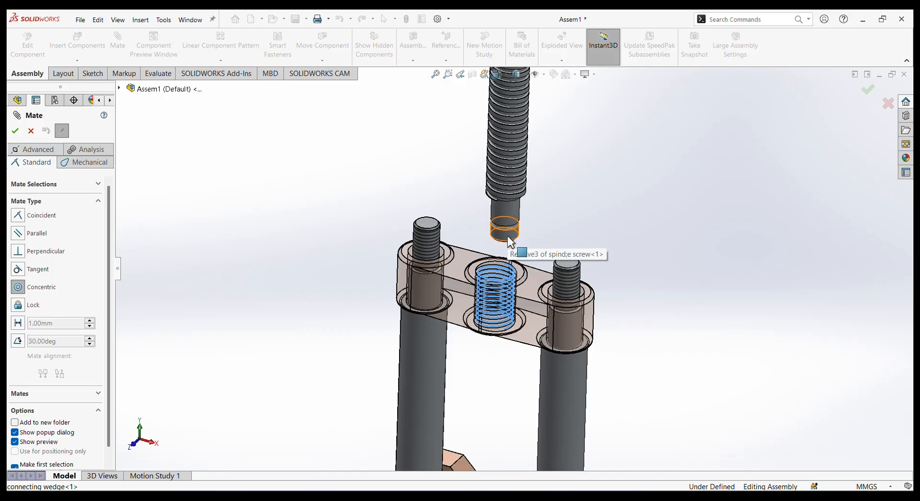
{"action": "left_click", "coordinate": [507, 230]}
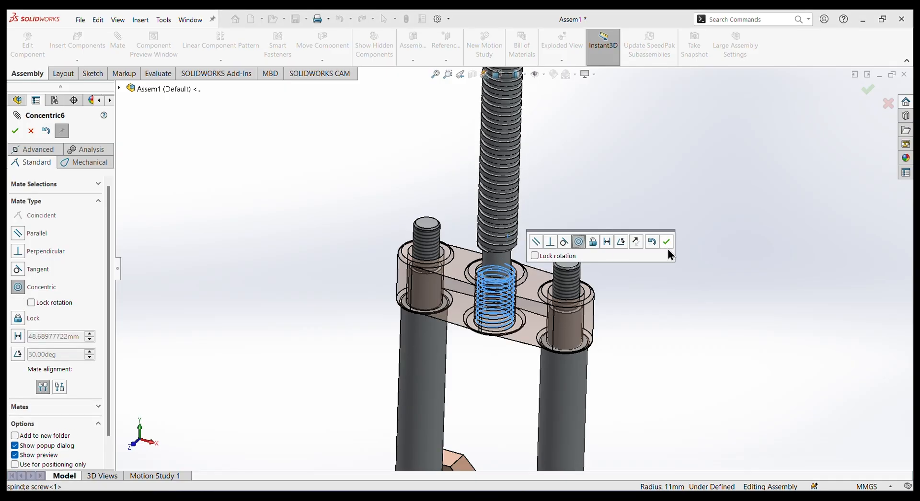
{"action": "left_click", "coordinate": [665, 243]}
{"action": "scroll", "coordinate": [590, 271], "scroll_direction": "up", "scroll_amount": 4}
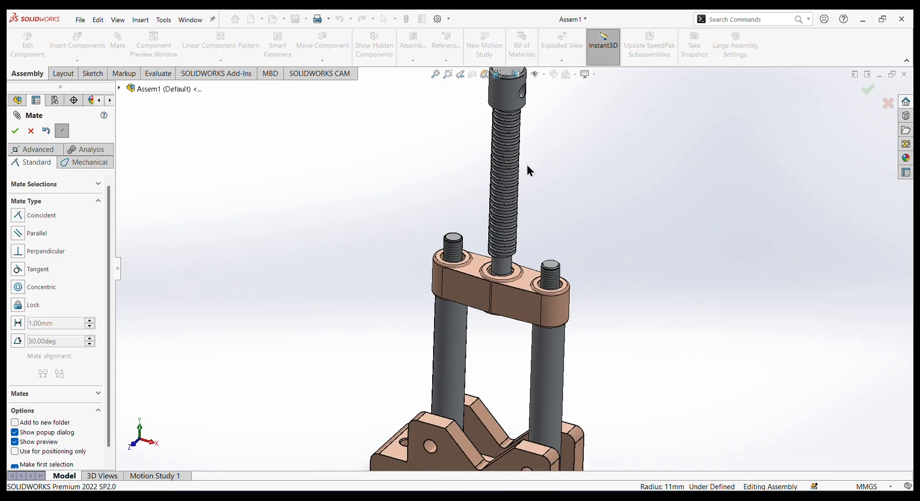
{"action": "left_click_drag", "start_coordinate": [515, 198], "coordinate": [551, 290]}
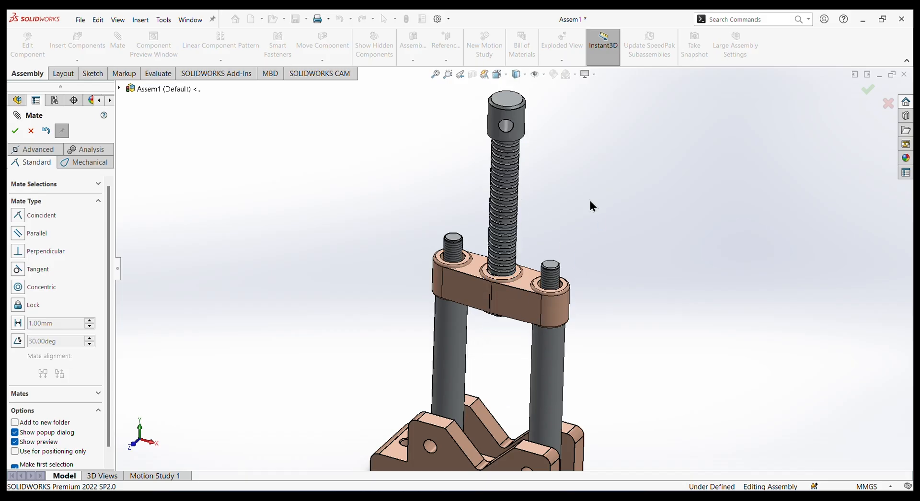
{"action": "scroll", "coordinate": [581, 229], "scroll_direction": "up", "scroll_amount": 1}
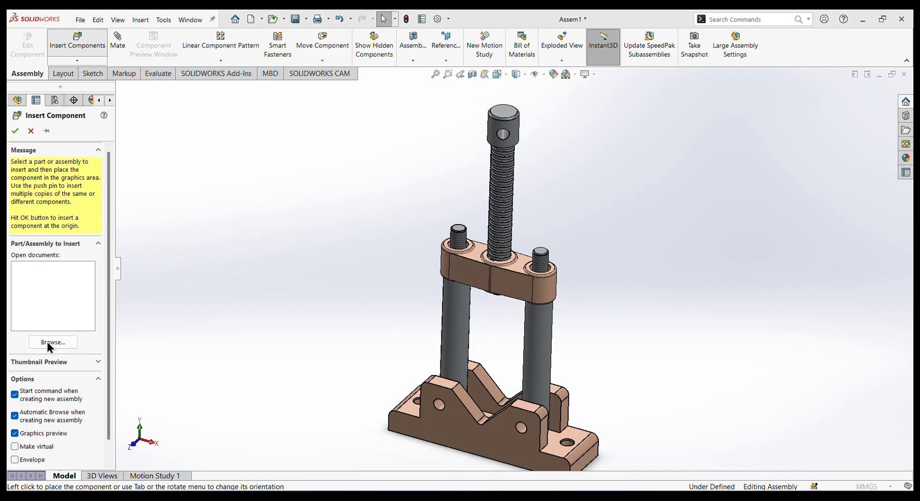
Insert the turning shaft part and place it beside the spindle screw's head.
{"action": "left_click", "coordinate": [47, 343]}
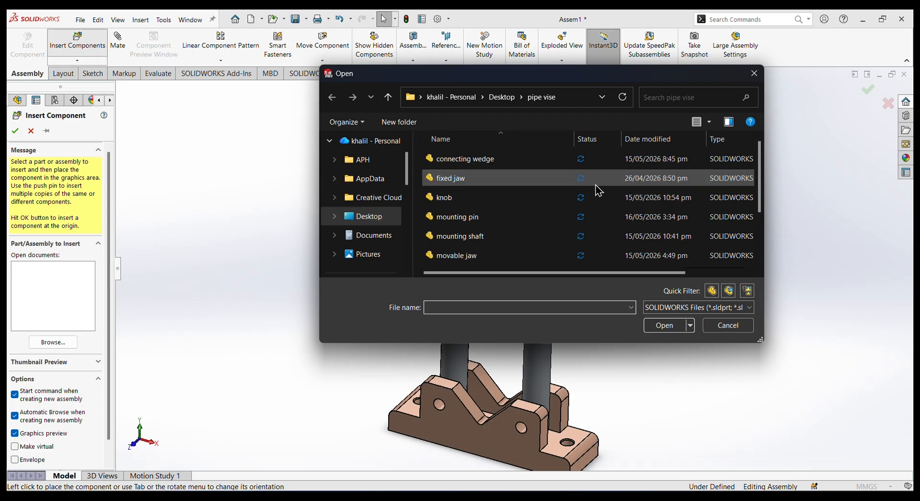
{"action": "scroll", "coordinate": [542, 181], "scroll_direction": "down", "scroll_amount": 1}
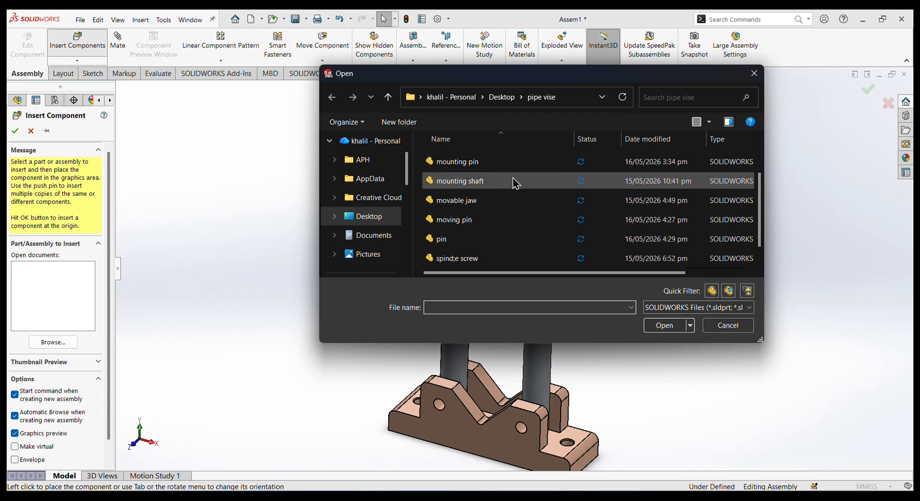
{"action": "scroll", "coordinate": [511, 187], "scroll_direction": "up", "scroll_amount": 1}
{"action": "scroll", "coordinate": [474, 226], "scroll_direction": "down", "scroll_amount": 1}
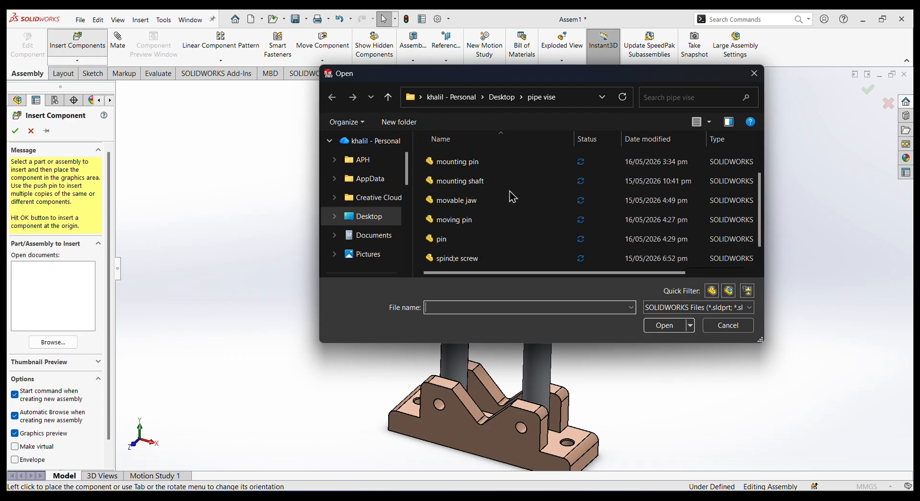
{"action": "scroll", "coordinate": [474, 223], "scroll_direction": "down", "scroll_amount": 1}
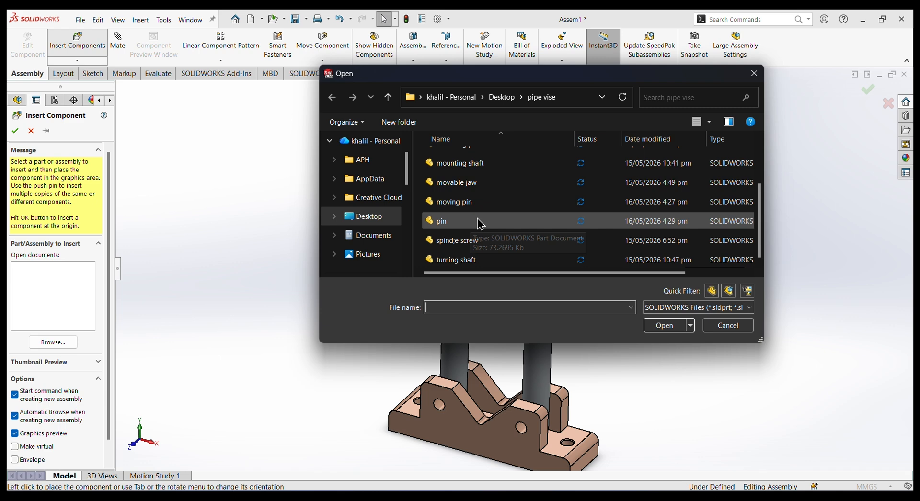
{"action": "left_click", "coordinate": [496, 267]}
{"action": "left_click", "coordinate": [662, 326]}
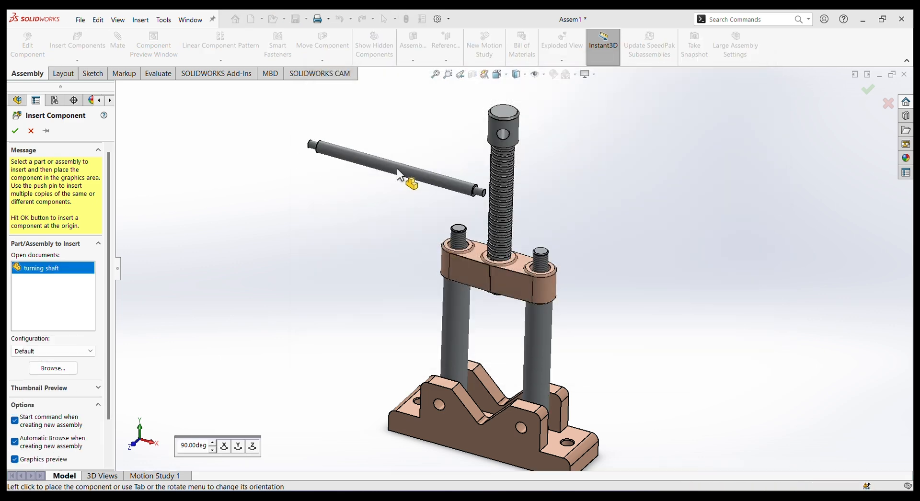
{"action": "left_click", "coordinate": [397, 168]}
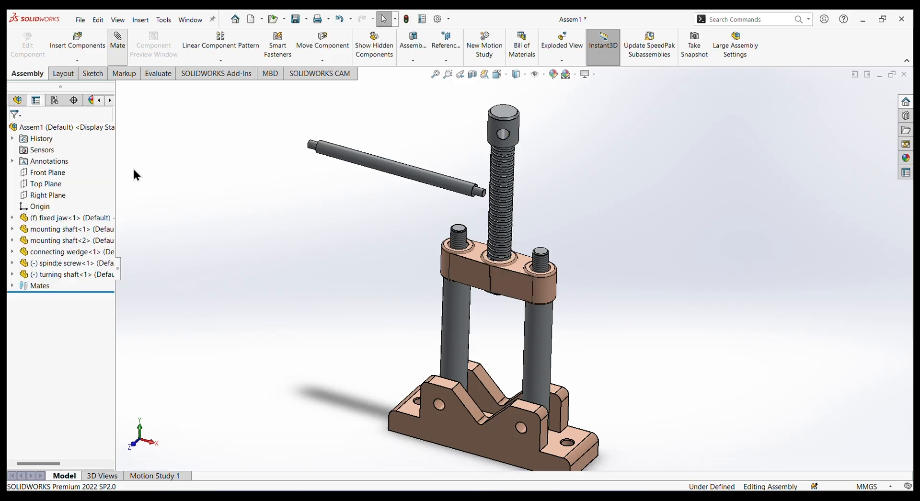
Add a concentric mate between the turning shaft's shoulder edge and the cross hole in the spindle screw's head.
{"action": "left_click", "coordinate": [18, 288]}
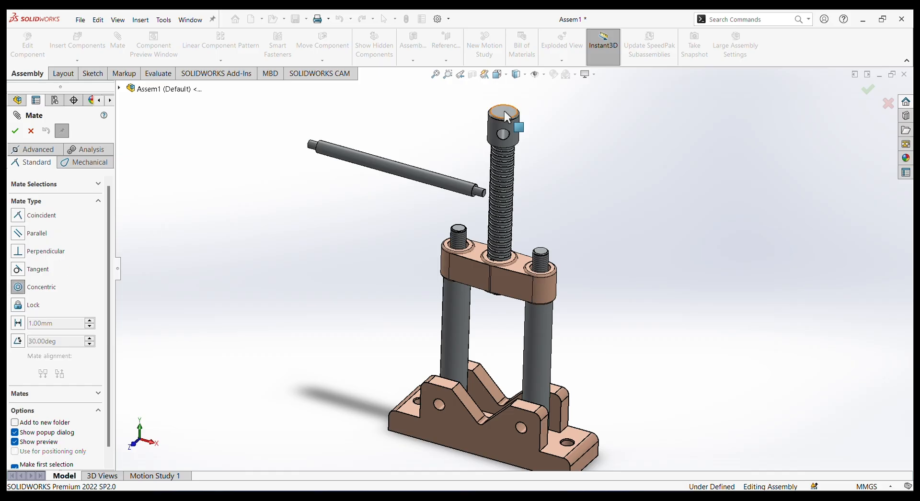
{"action": "left_click", "coordinate": [477, 193]}
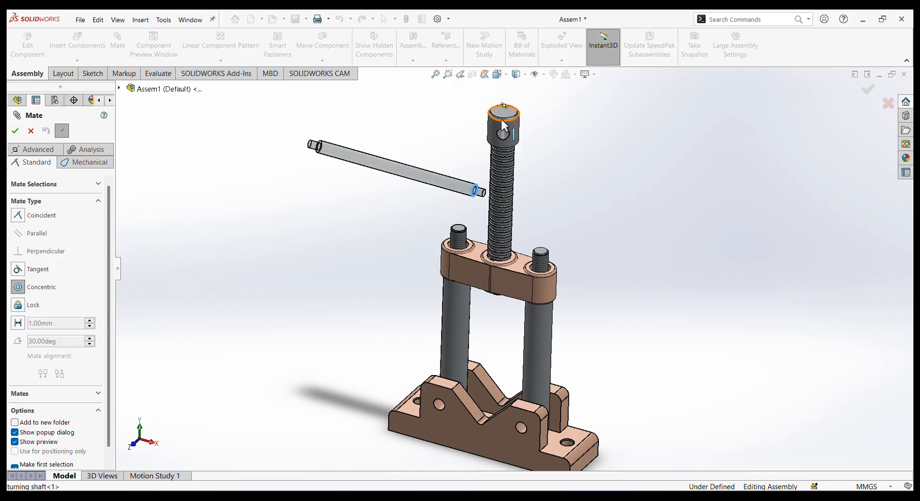
{"action": "left_click", "coordinate": [501, 132]}
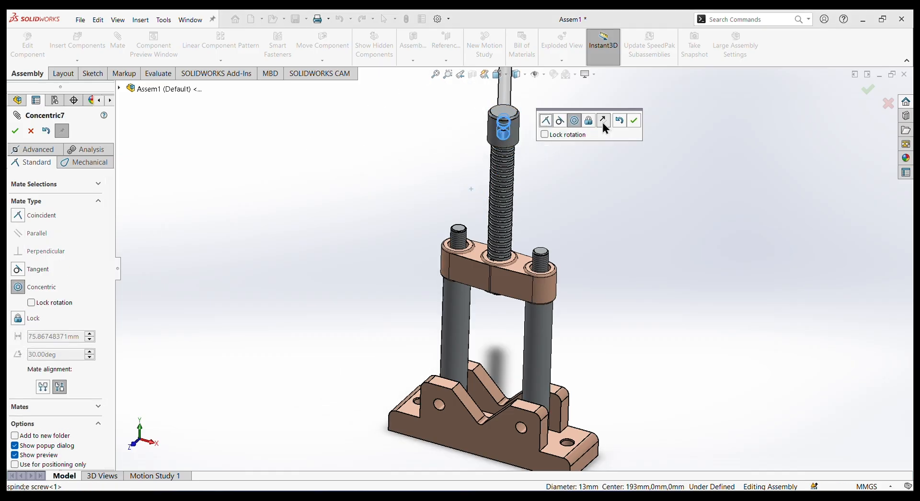
{"action": "left_click", "coordinate": [633, 121]}
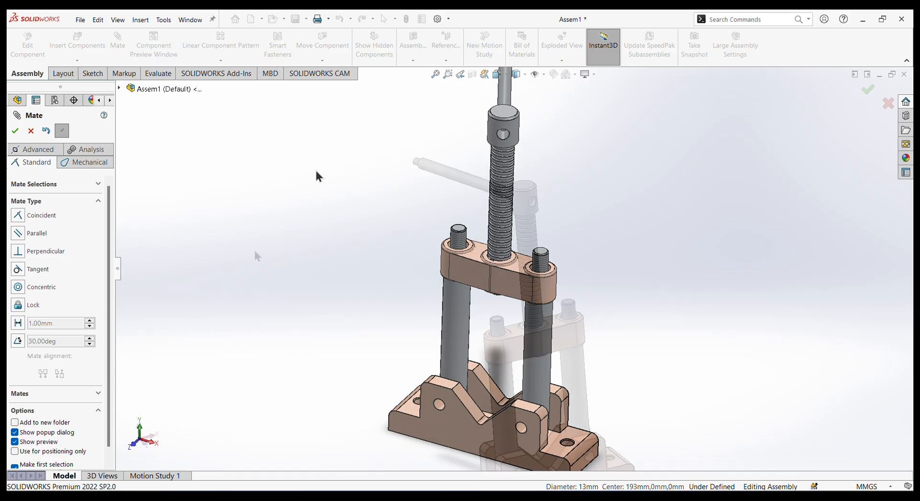
Center the turning shaft in the spindle screw's head with a centered Width mate between the cross hole and the shaft's end faces.
{"action": "left_click", "coordinate": [28, 153]}
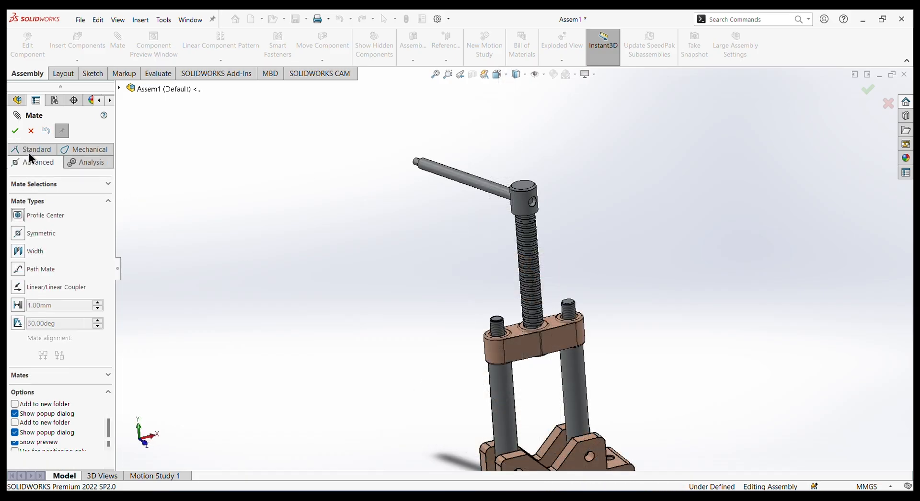
{"action": "left_click", "coordinate": [18, 254]}
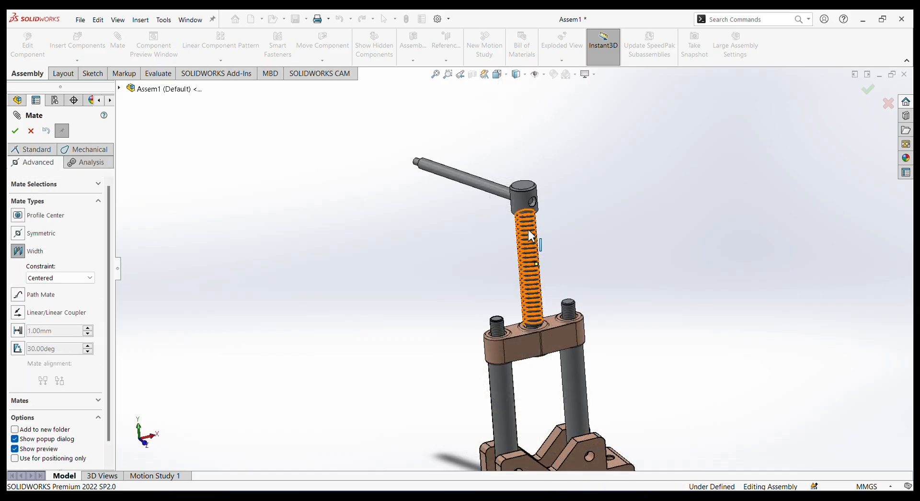
{"action": "scroll", "coordinate": [540, 215], "scroll_direction": "down", "scroll_amount": 3}
{"action": "scroll", "coordinate": [540, 216], "scroll_direction": "down", "scroll_amount": 2}
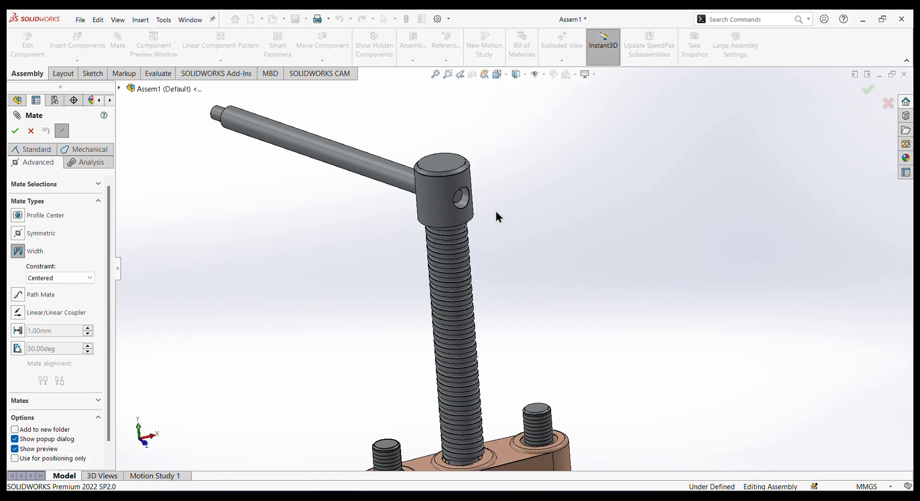
{"action": "left_click", "coordinate": [460, 201]}
{"action": "middle_click_drag", "start_coordinate": [494, 230], "coordinate": [490, 258]}
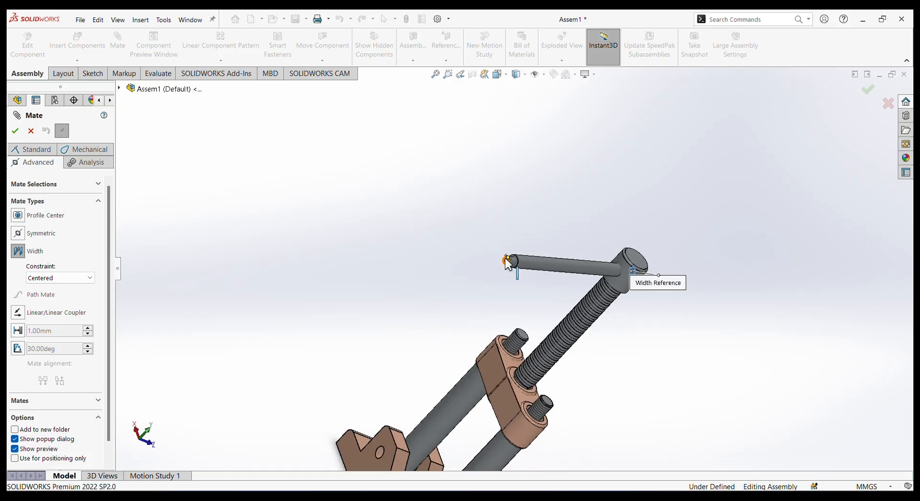
{"action": "scroll", "coordinate": [508, 261], "scroll_direction": "down", "scroll_amount": 5}
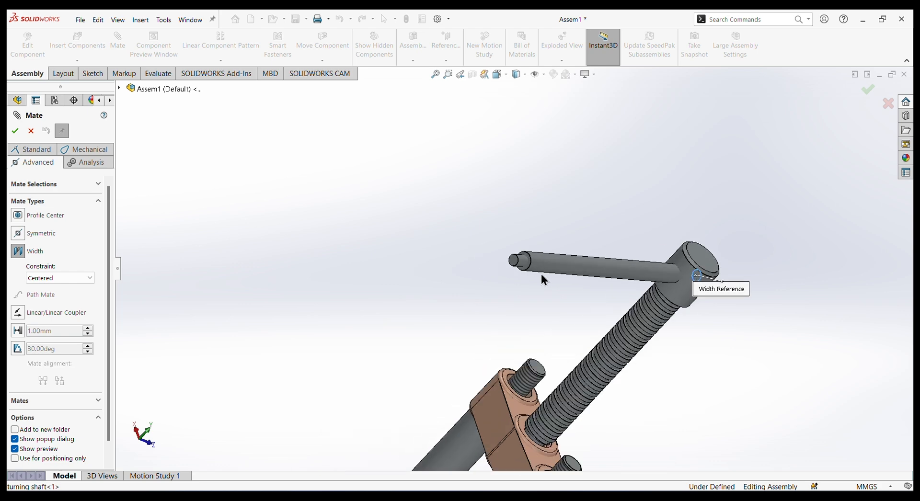
{"action": "left_click", "coordinate": [497, 254]}
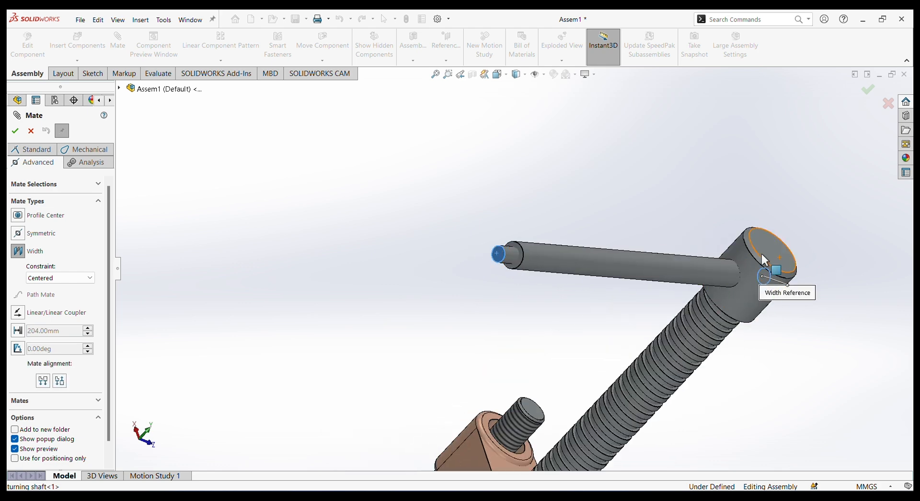
{"action": "left_click", "coordinate": [746, 298]}
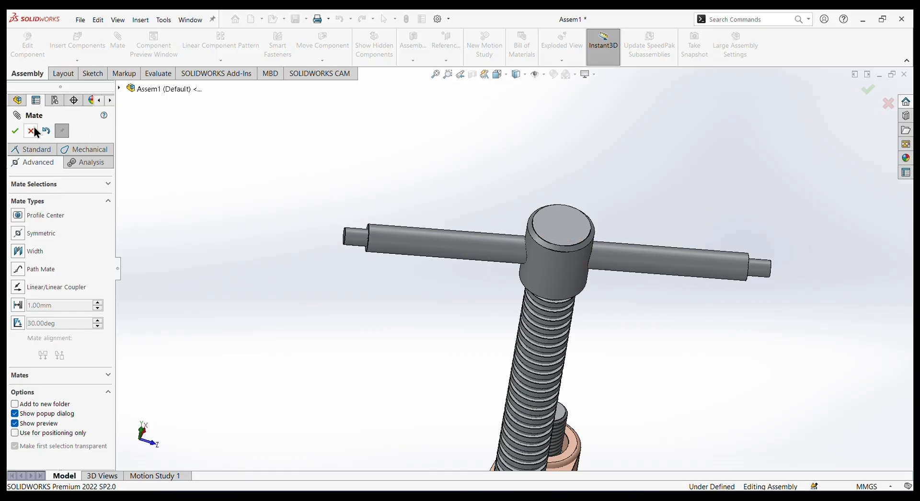
{"action": "left_click", "coordinate": [15, 131]}
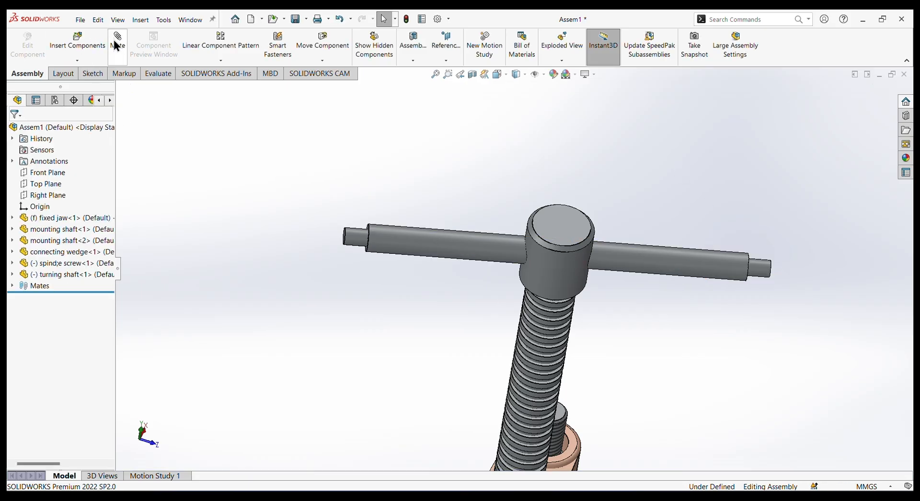
Insert two copies of the "knob" part and place one near each end of the turning shaft.
{"action": "left_click", "coordinate": [80, 42]}
{"action": "left_click", "coordinate": [51, 343]}
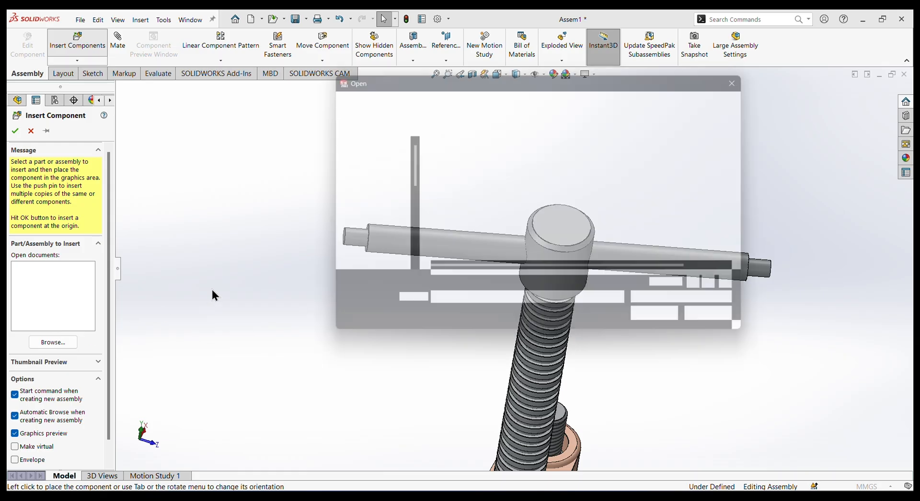
{"action": "left_click", "coordinate": [446, 197]}
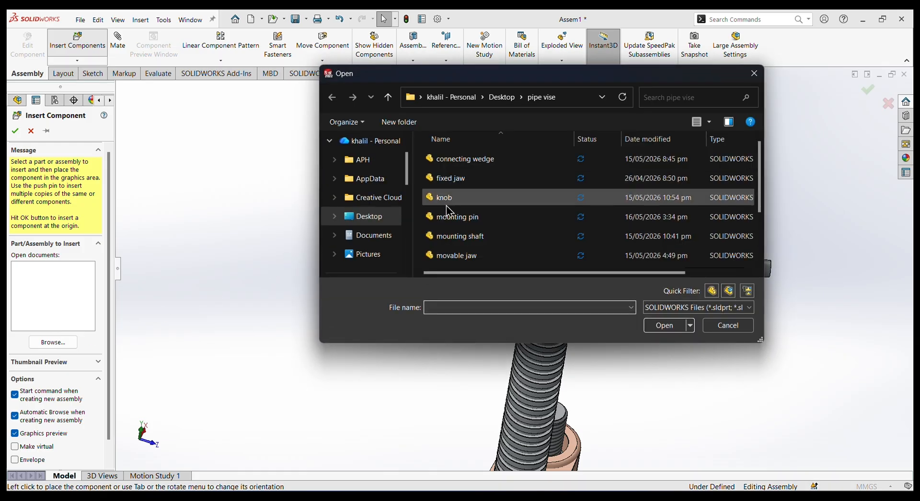
{"action": "left_click", "coordinate": [664, 326]}
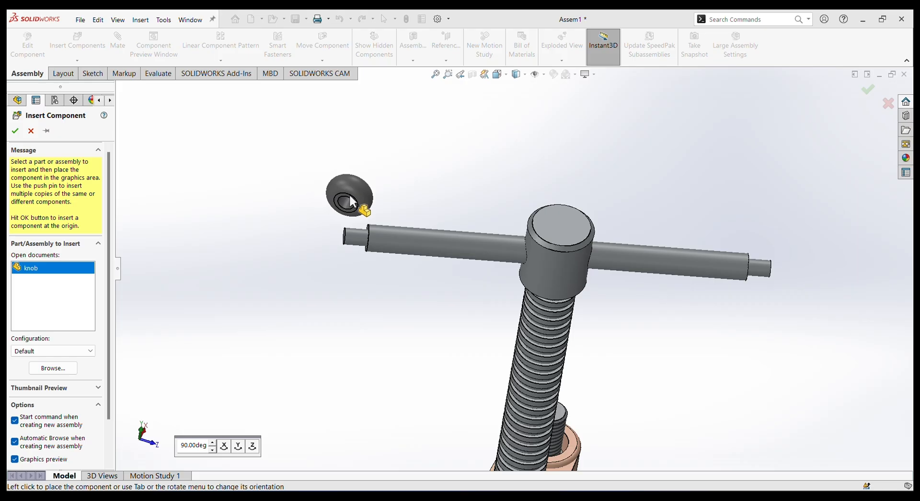
{"action": "left_click", "coordinate": [398, 199]}
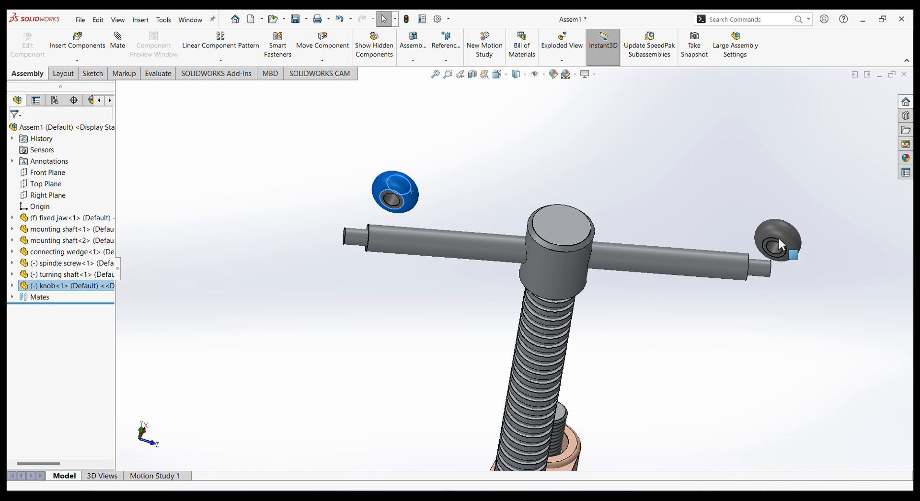
{"action": "left_click", "coordinate": [779, 243]}
{"action": "left_click", "coordinate": [471, 184]}
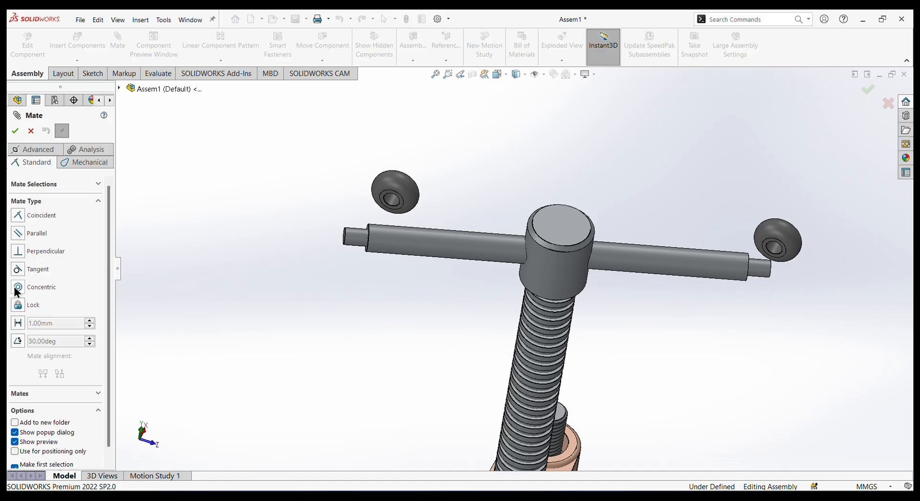
Add a concentric mate between the first knob's bore and the turning shaft's stepped end, and slide the knob out beyond that end.
{"action": "left_click", "coordinate": [17, 288]}
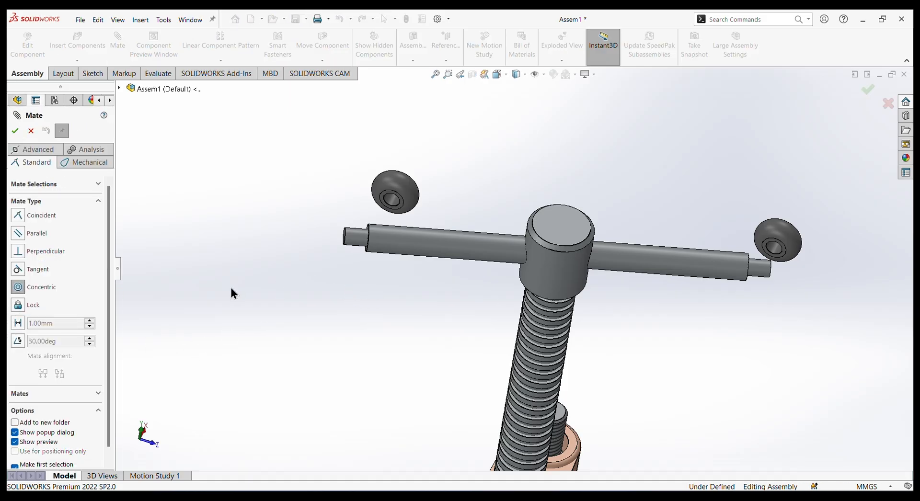
{"action": "left_click", "coordinate": [396, 205]}
{"action": "middle_click_drag", "start_coordinate": [346, 289], "coordinate": [361, 308]}
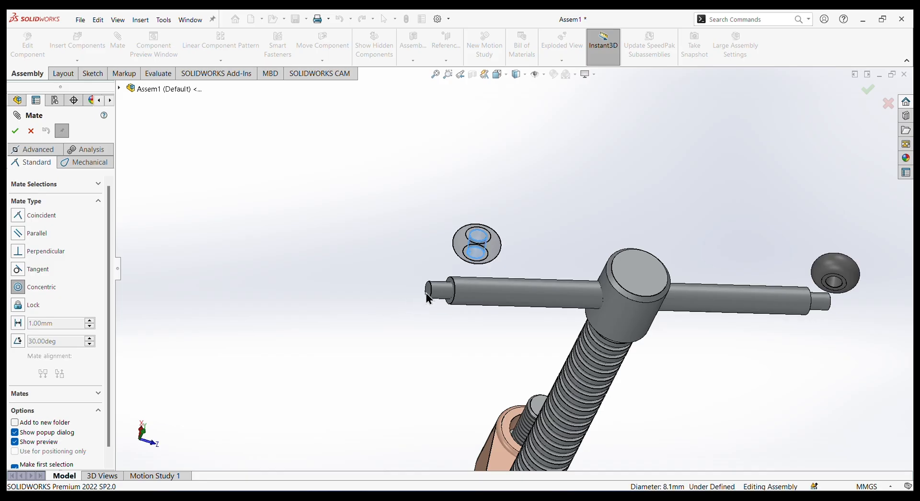
{"action": "left_click", "coordinate": [440, 291]}
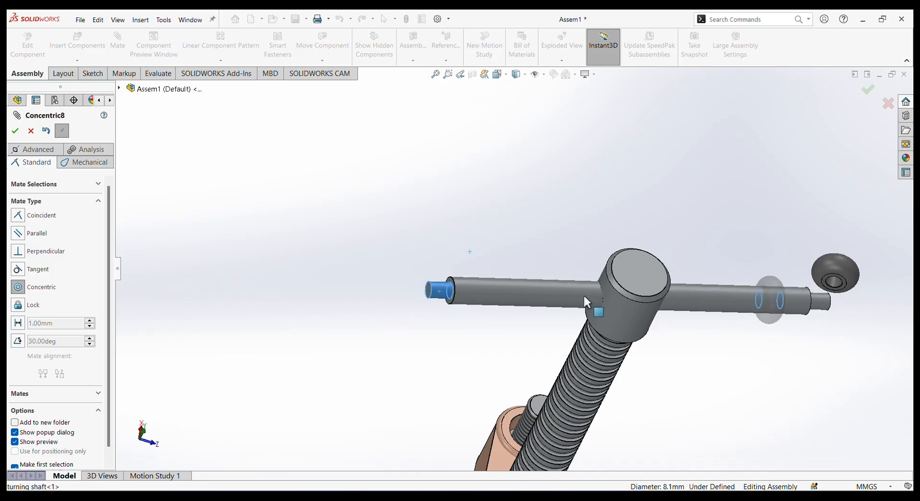
{"action": "left_click", "coordinate": [816, 286]}
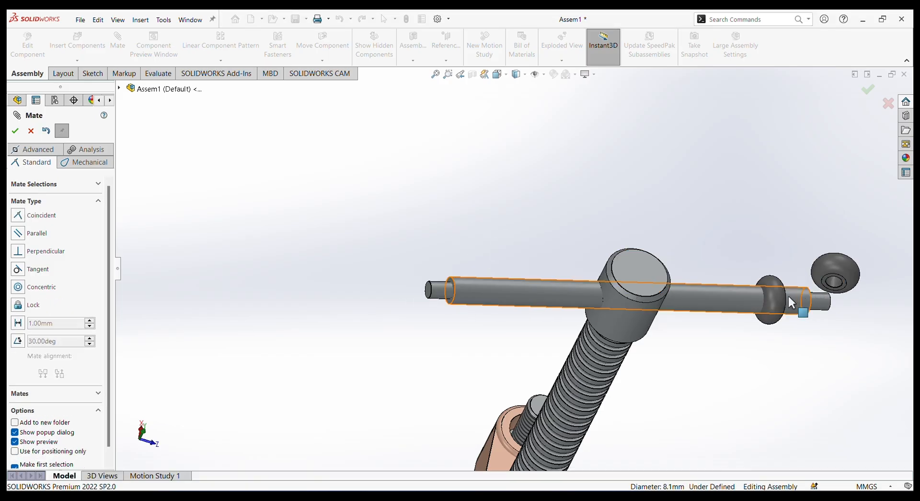
{"action": "left_click_drag", "start_coordinate": [772, 302], "coordinate": [335, 212]}
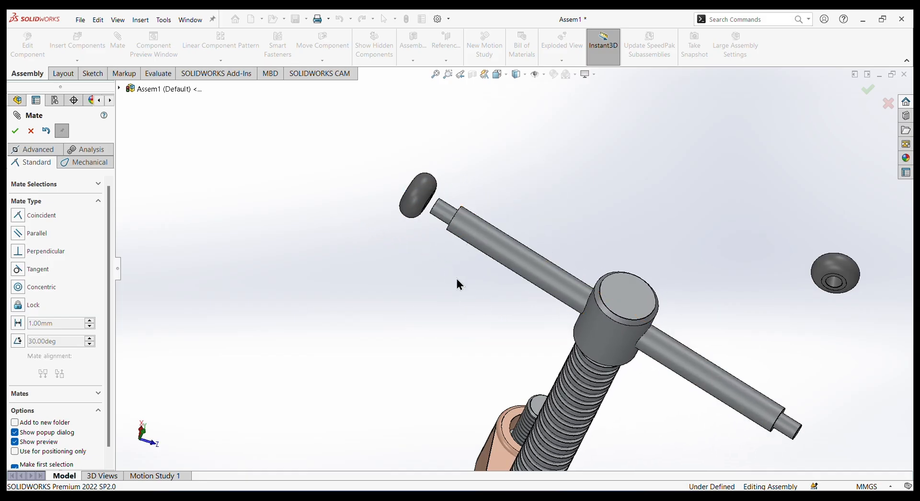
Add a coincident mate between the first knob's inner face and the turning shaft's shoulder face to seat the knob.
{"action": "middle_click_drag", "start_coordinate": [457, 279], "coordinate": [355, 243]}
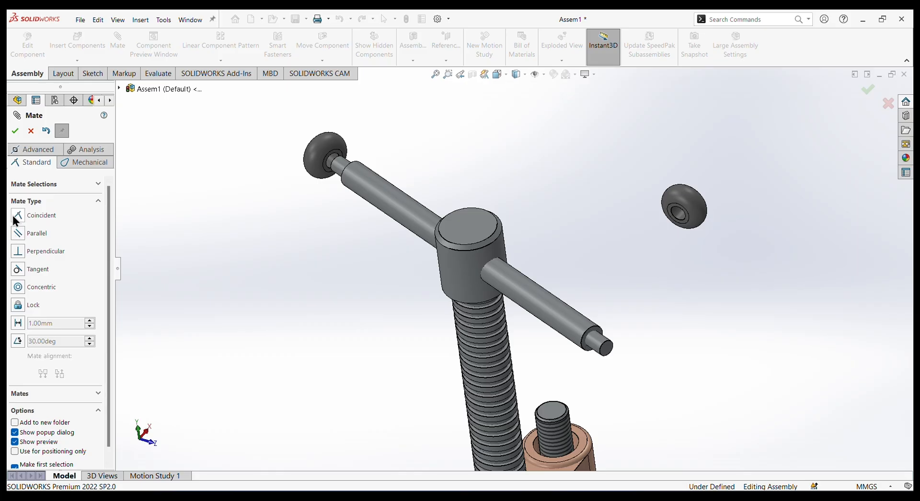
{"action": "scroll", "coordinate": [286, 183], "scroll_direction": "down", "scroll_amount": 3}
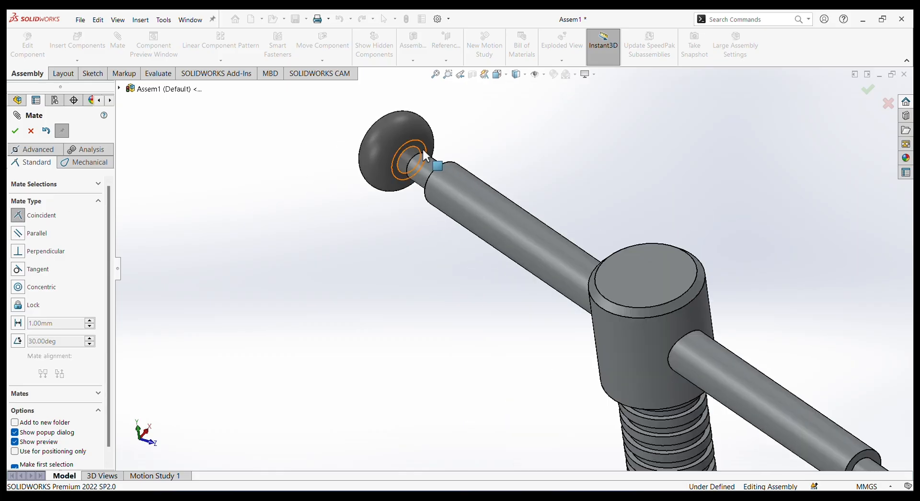
{"action": "left_click", "coordinate": [422, 147]}
{"action": "middle_click_drag", "start_coordinate": [491, 171], "coordinate": [542, 269]}
{"action": "left_click", "coordinate": [442, 160]}
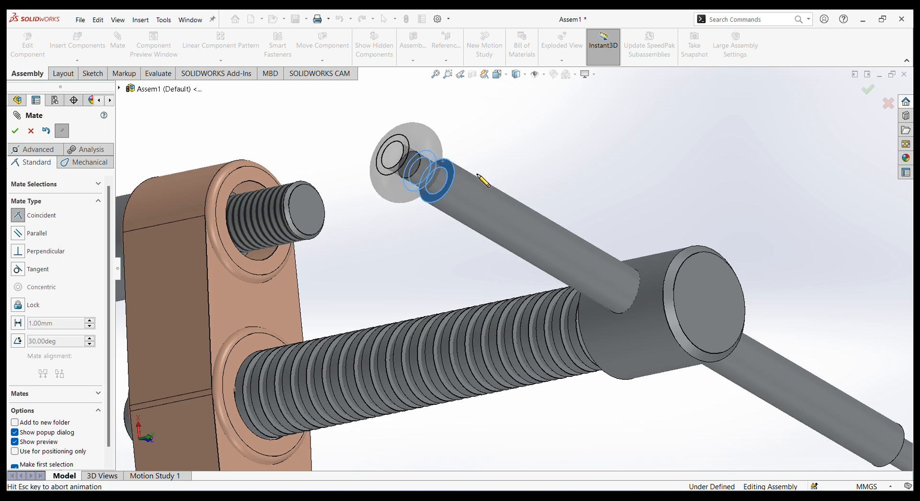
{"action": "left_click", "coordinate": [600, 152]}
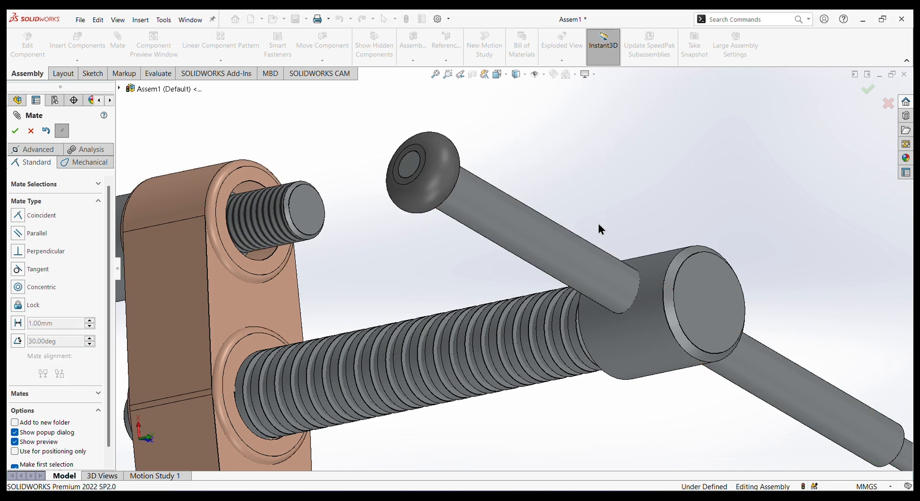
Add a concentric mate between the second knob's bore and the shaft's free stepped end, and slide the knob out beyond that end.
{"action": "scroll", "coordinate": [598, 223], "scroll_direction": "up", "scroll_amount": 4}
{"action": "middle_click_drag", "start_coordinate": [700, 288], "coordinate": [442, 237]}
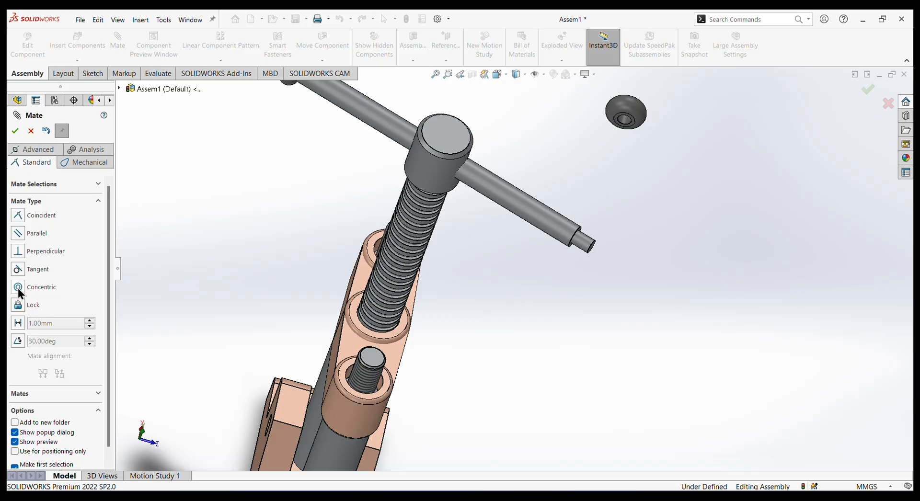
{"action": "left_click", "coordinate": [627, 116]}
{"action": "left_click", "coordinate": [587, 239]}
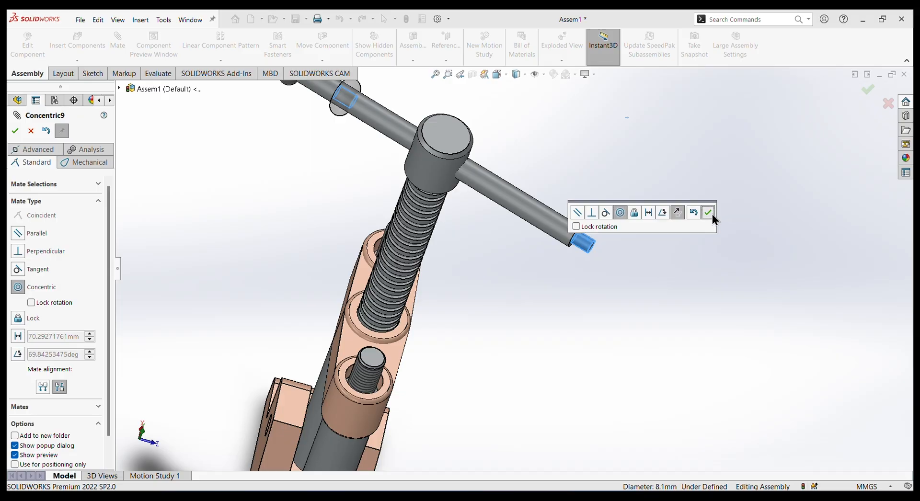
{"action": "left_click", "coordinate": [711, 213]}
{"action": "left_click_drag", "start_coordinate": [354, 106], "coordinate": [668, 195]}
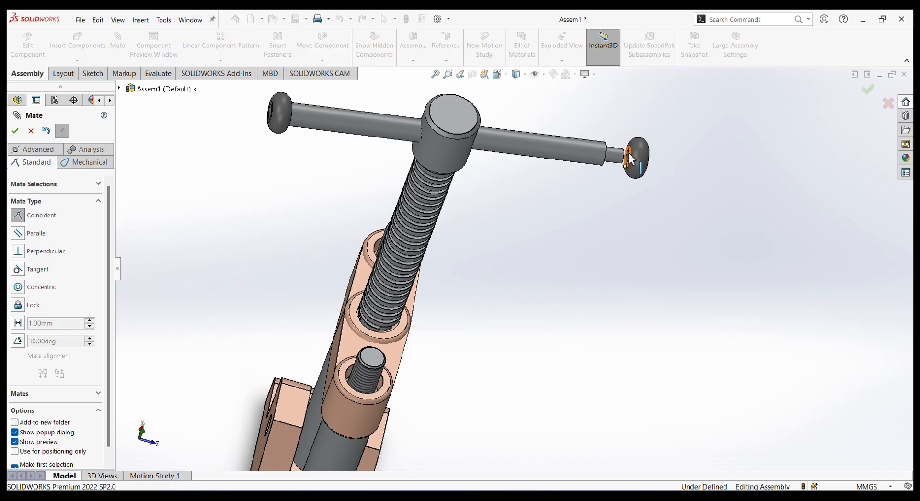
Seat the second knob with a coincident mate between its inner face and the turning shaft's shoulder face, and finish mating.
{"action": "scroll", "coordinate": [635, 158], "scroll_direction": "down", "scroll_amount": 6}
{"action": "middle_click_drag", "start_coordinate": [712, 236], "coordinate": [699, 202]}
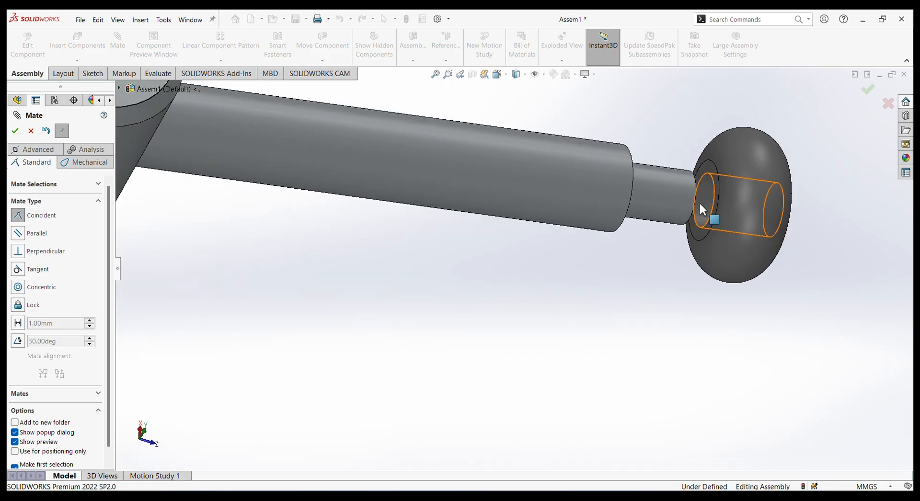
{"action": "left_click", "coordinate": [703, 167]}
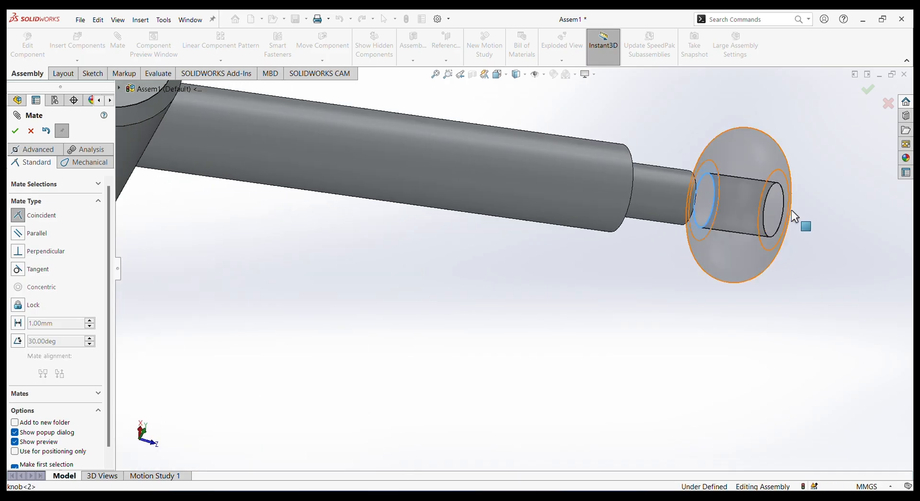
{"action": "middle_click_drag", "start_coordinate": [786, 207], "coordinate": [733, 234]}
{"action": "left_click", "coordinate": [697, 141]}
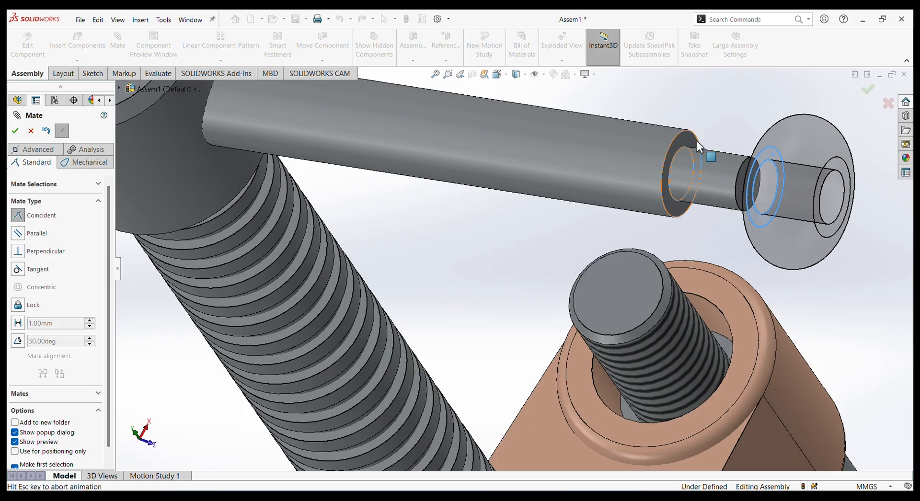
{"action": "left_click", "coordinate": [838, 126]}
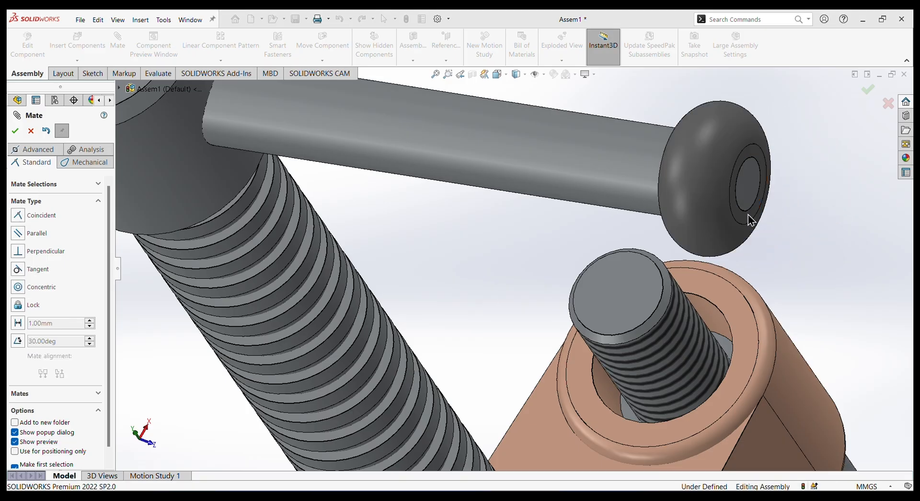
{"action": "scroll", "coordinate": [746, 214], "scroll_direction": "up", "scroll_amount": 8}
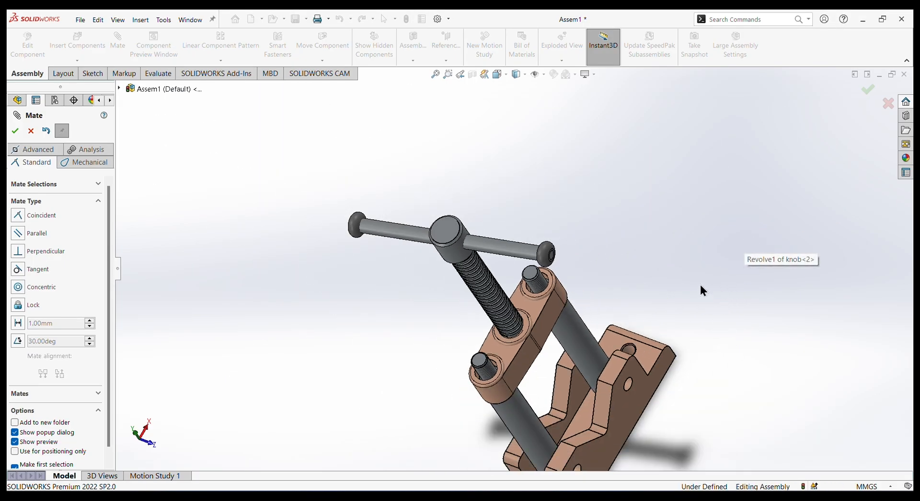
{"action": "mouse_move", "coordinate": [700, 286]}
{"action": "middle_mouse_down"}
{"action": "mouse_move", "coordinate": [634, 295]}
{"action": "mouse_move", "coordinate": [697, 338]}
{"action": "mouse_move", "coordinate": [602, 273]}
{"action": "mouse_move", "coordinate": [696, 293]}
{"action": "middle_mouse_up"}
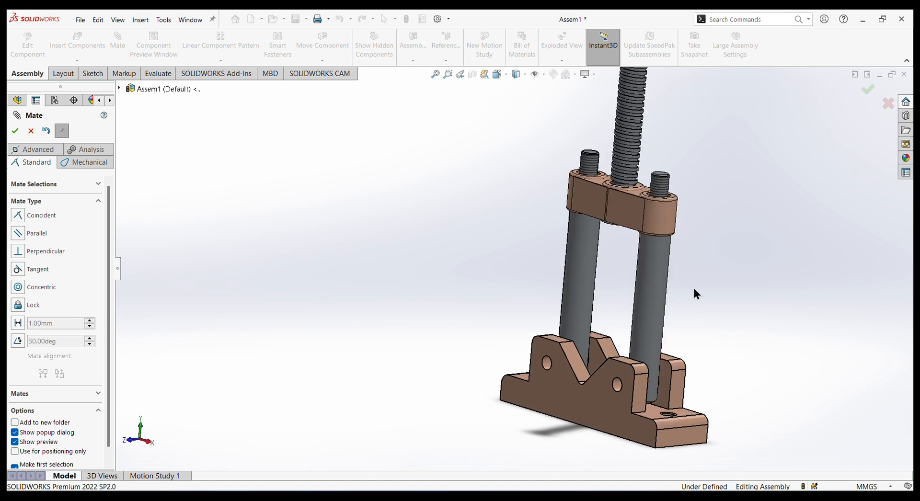
{"action": "scroll", "coordinate": [696, 293], "scroll_direction": "up", "scroll_amount": 3}
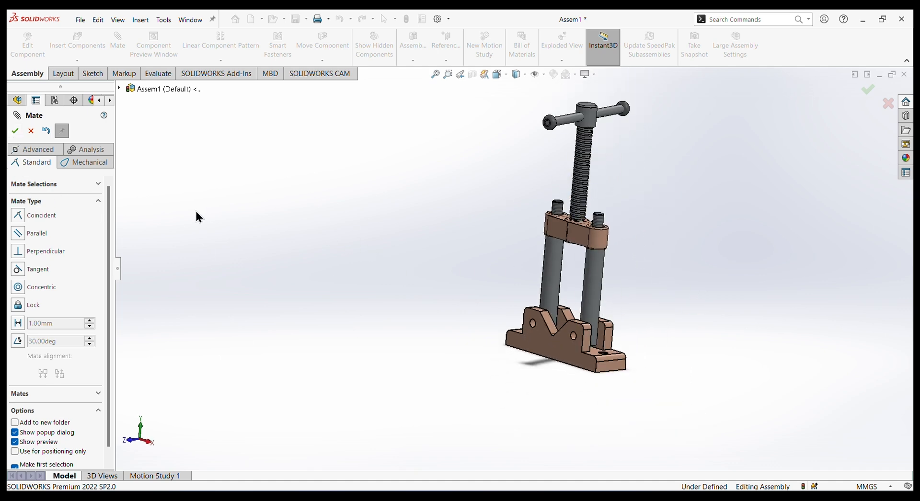
{"action": "left_click", "coordinate": [15, 131]}
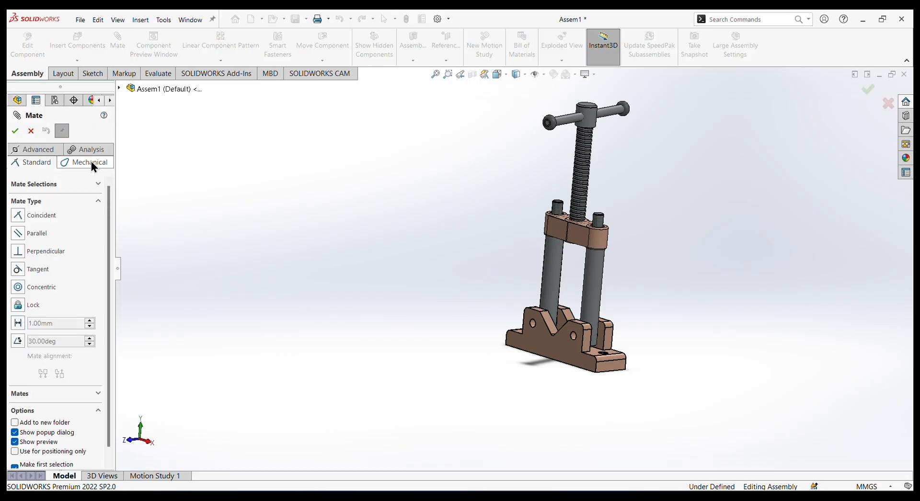
Start a screw mate defined by distance per revolution, using the spindle screw's thread as its first selection.
{"action": "left_click", "coordinate": [93, 166]}
{"action": "left_click", "coordinate": [19, 306]}
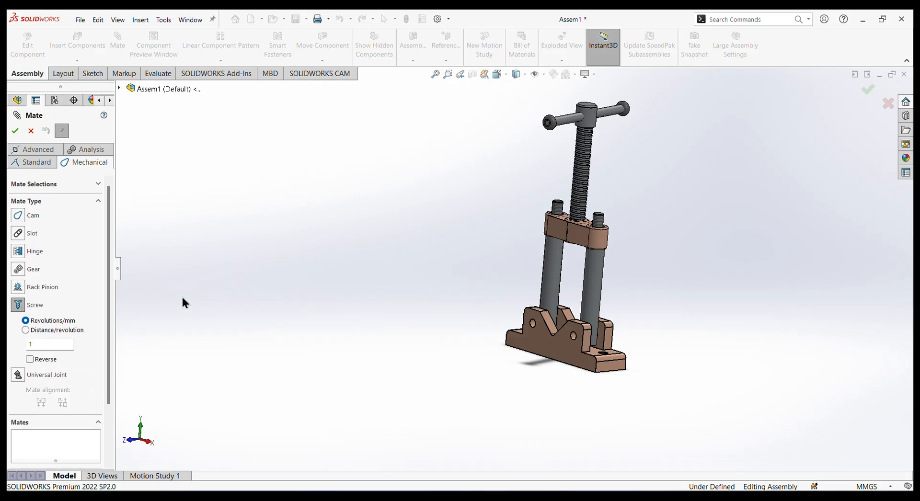
{"action": "left_click", "coordinate": [41, 330]}
{"action": "scroll", "coordinate": [591, 191], "scroll_direction": "down", "scroll_amount": 5}
{"action": "scroll", "coordinate": [591, 192], "scroll_direction": "down", "scroll_amount": 1}
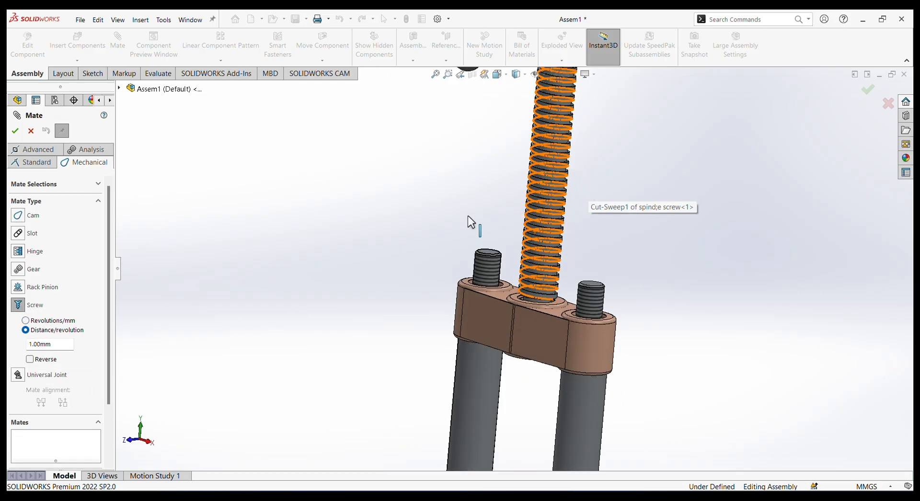
{"action": "scroll", "coordinate": [563, 175], "scroll_direction": "down", "scroll_amount": 2}
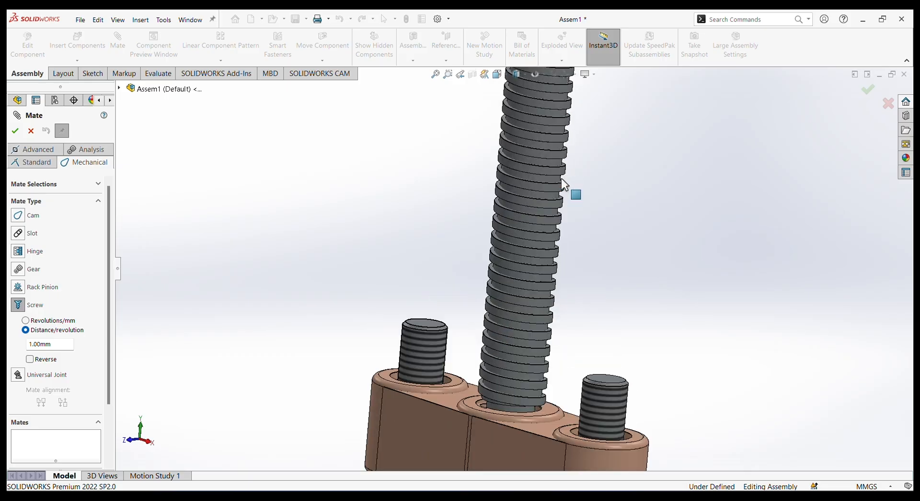
{"action": "left_click", "coordinate": [543, 170]}
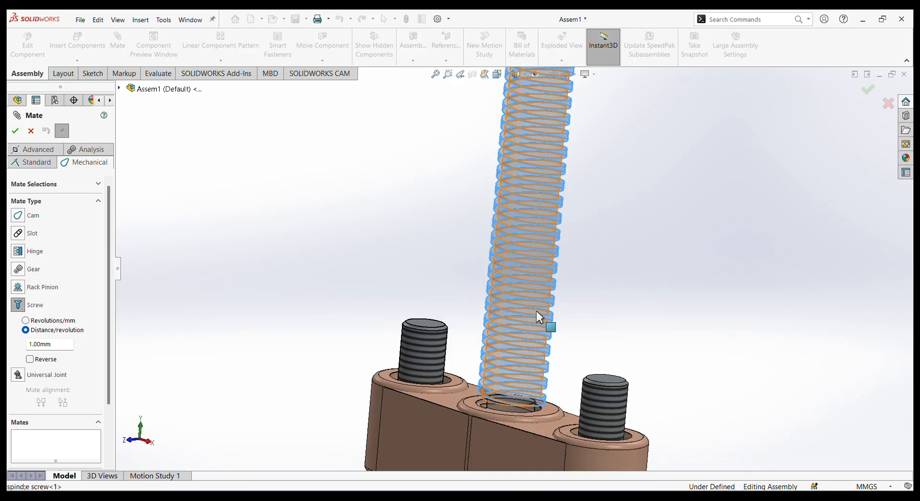
Pick the connecting wedge's central threaded bore as the screw mate's second selection.
{"action": "middle_click_drag", "start_coordinate": [536, 304], "coordinate": [530, 303]}
{"action": "scroll", "coordinate": [544, 374], "scroll_direction": "up", "scroll_amount": 4}
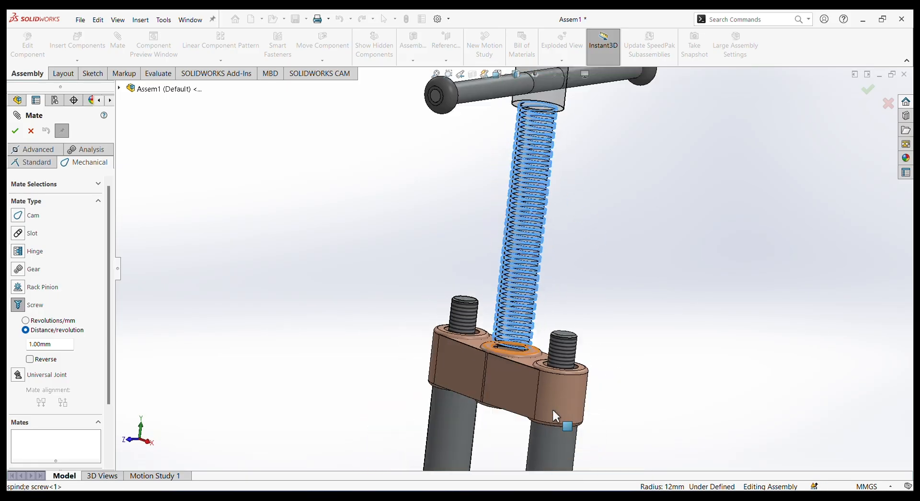
{"action": "middle_click_drag", "start_coordinate": [508, 396], "coordinate": [527, 309]}
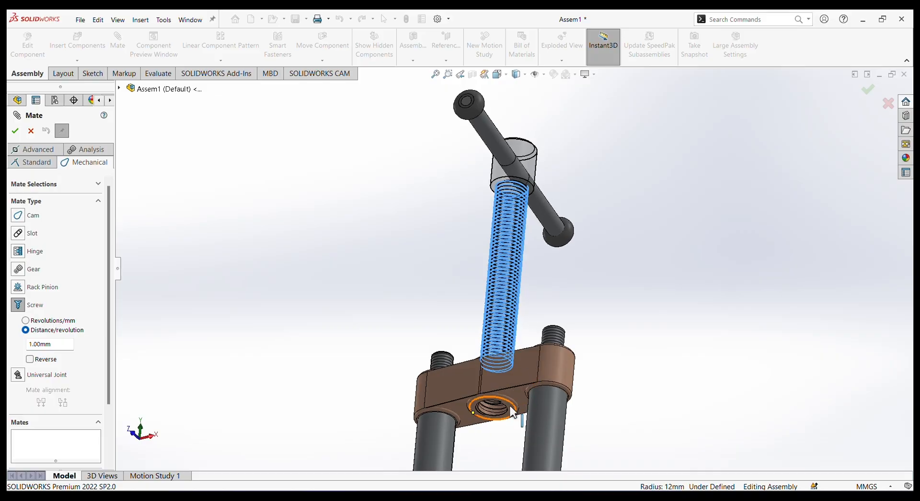
{"action": "left_click", "coordinate": [495, 407]}
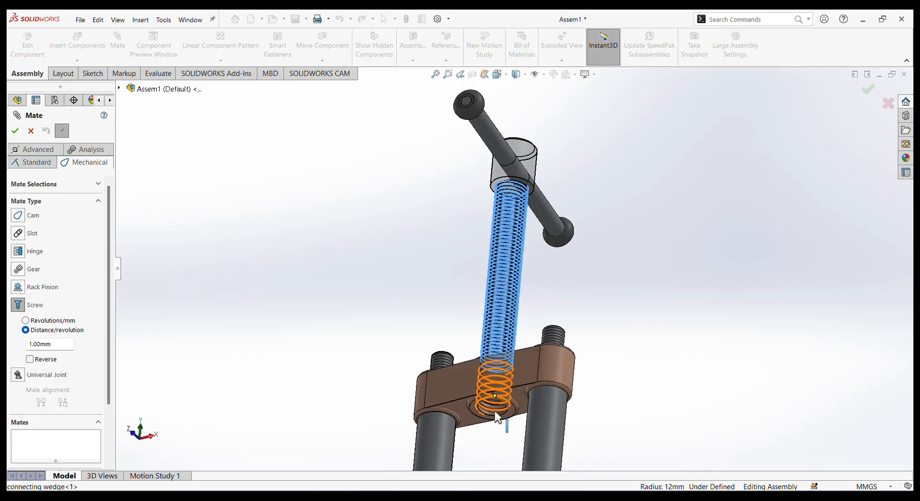
{"action": "scroll", "coordinate": [495, 410], "scroll_direction": "down", "scroll_amount": 5}
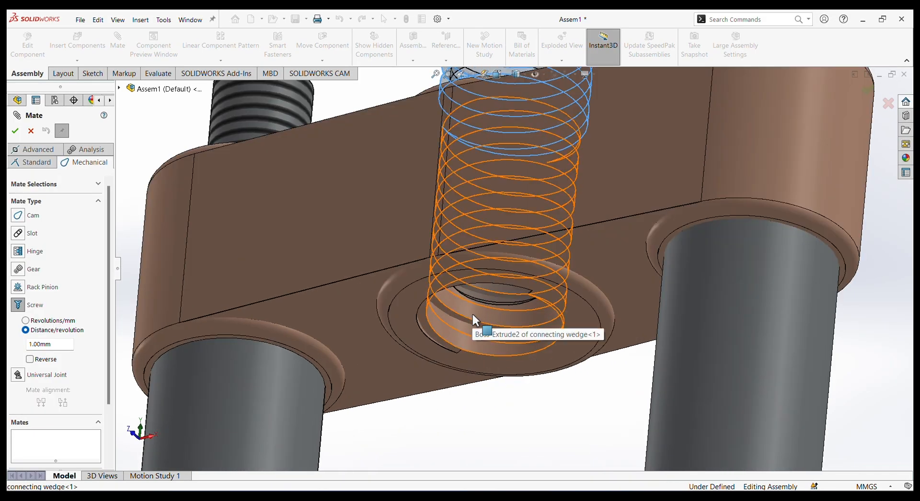
{"action": "left_click", "coordinate": [472, 314]}
{"action": "scroll", "coordinate": [484, 354], "scroll_direction": "up", "scroll_amount": 5}
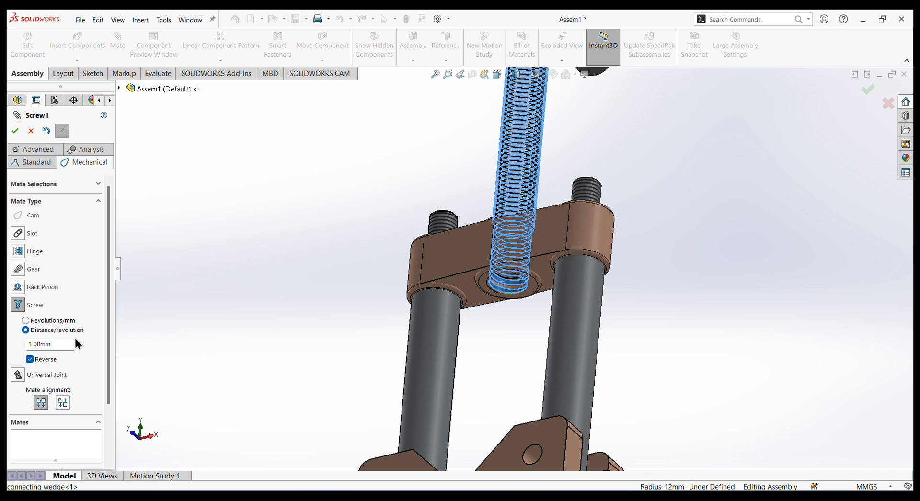
Set the screw mate's distance per revolution to 6 mm and accept the mate.
{"action": "left_click_drag", "start_coordinate": [54, 349], "coordinate": [9, 345]}
{"action": "type", "text": "6"}
{"action": "key", "text": "Return"}
{"action": "scroll", "coordinate": [525, 224], "scroll_direction": "up", "scroll_amount": 8}
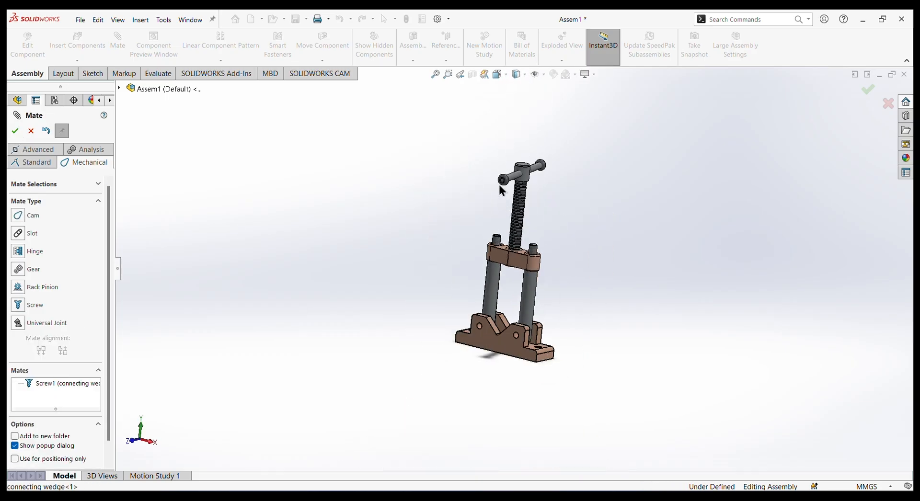
Rotate the spindle screw by its handle so that it travels down through the connecting wedge, and finish mating.
{"action": "scroll", "coordinate": [544, 166], "scroll_direction": "down", "scroll_amount": 3}
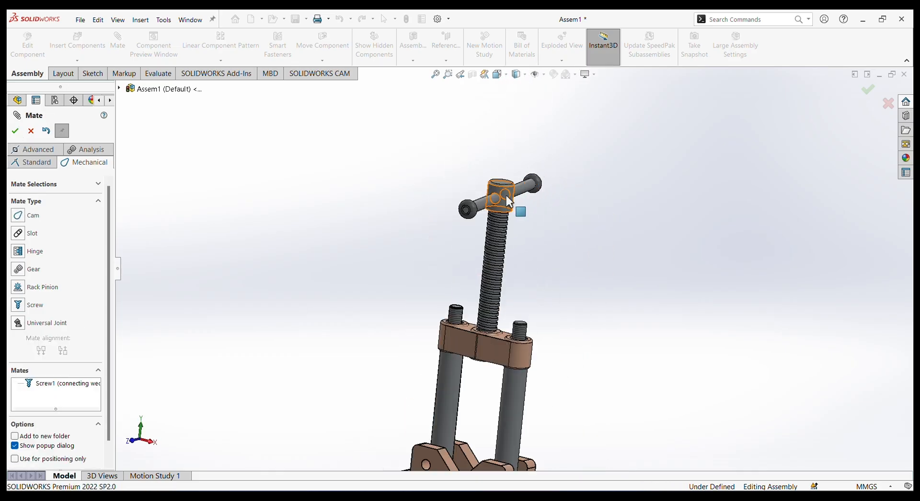
{"action": "left_click_drag", "start_coordinate": [506, 196], "coordinate": [496, 213]}
{"action": "left_click_drag", "start_coordinate": [413, 253], "coordinate": [506, 237]}
{"action": "left_click_drag", "start_coordinate": [485, 383], "coordinate": [568, 356]}
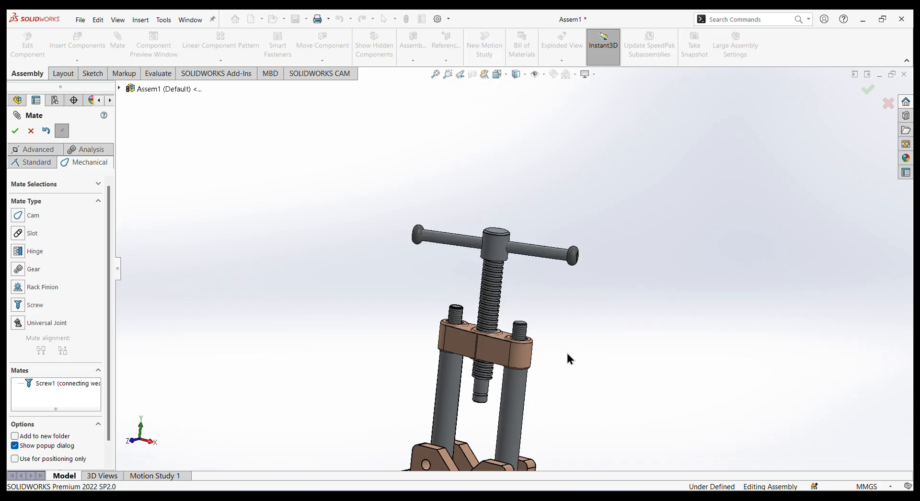
{"action": "scroll", "coordinate": [602, 401], "scroll_direction": "up", "scroll_amount": 3}
{"action": "scroll", "coordinate": [462, 305], "scroll_direction": "down", "scroll_amount": 4}
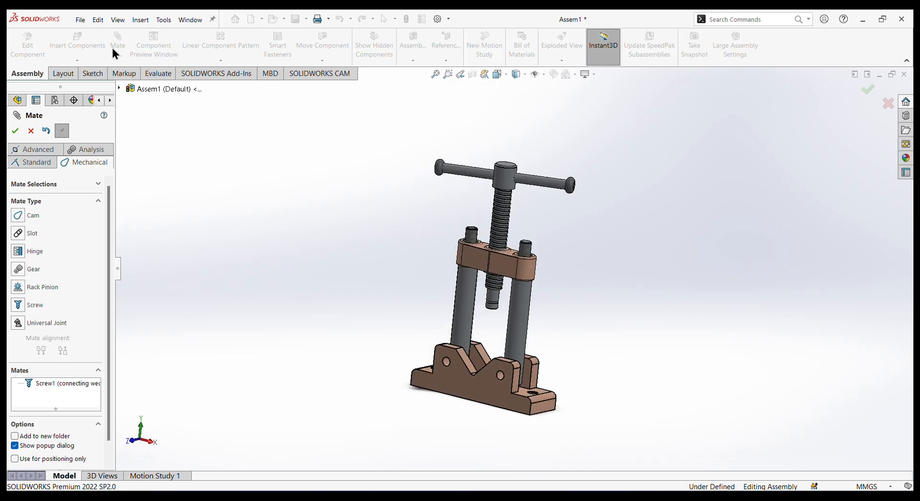
{"action": "left_click", "coordinate": [30, 131]}
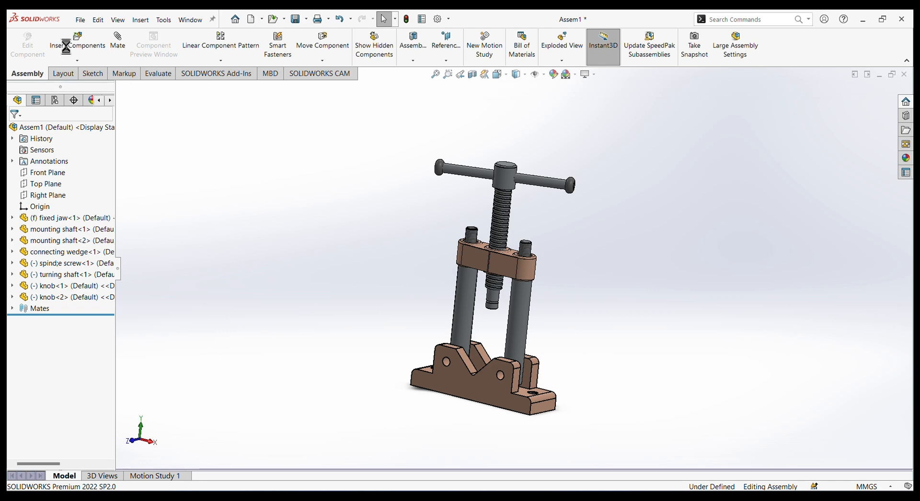
Insert the movable jaw part from the pipe vise folder and place it beside the vise's mounting shafts.
{"action": "left_click", "coordinate": [81, 51]}
{"action": "left_click", "coordinate": [46, 342]}
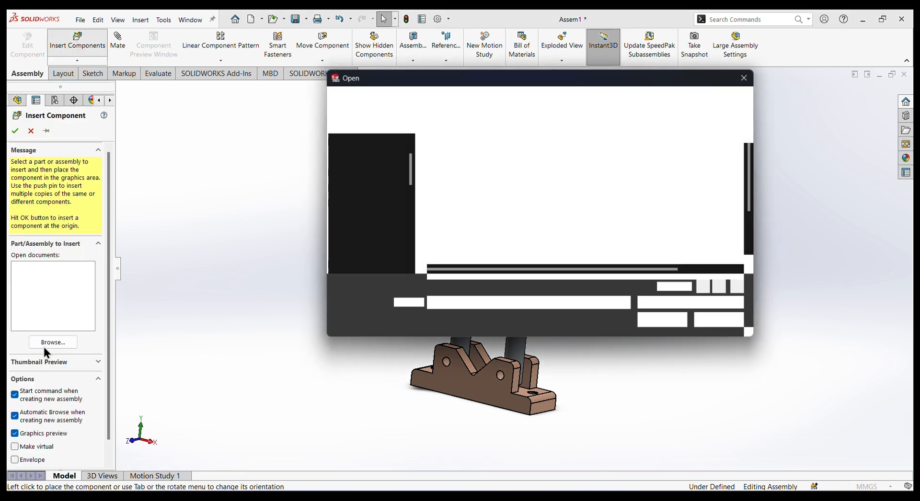
{"action": "scroll", "coordinate": [473, 202], "scroll_direction": "down", "scroll_amount": 1}
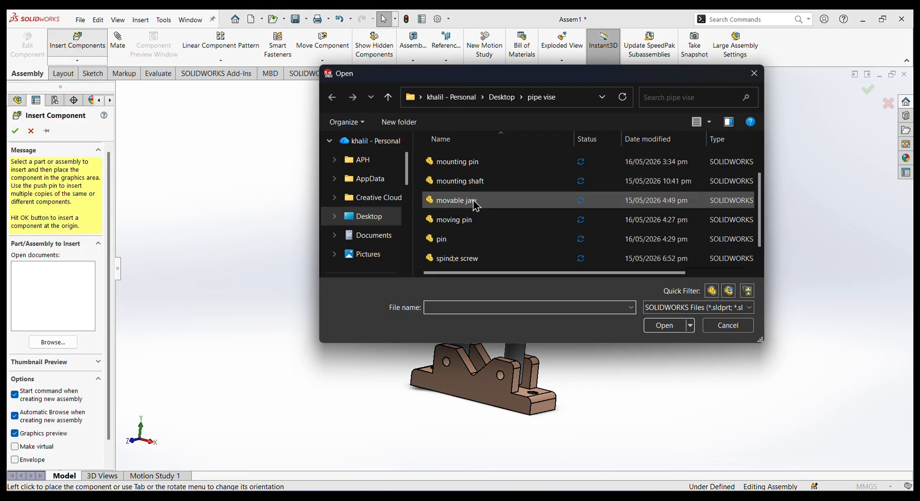
{"action": "left_click", "coordinate": [453, 200]}
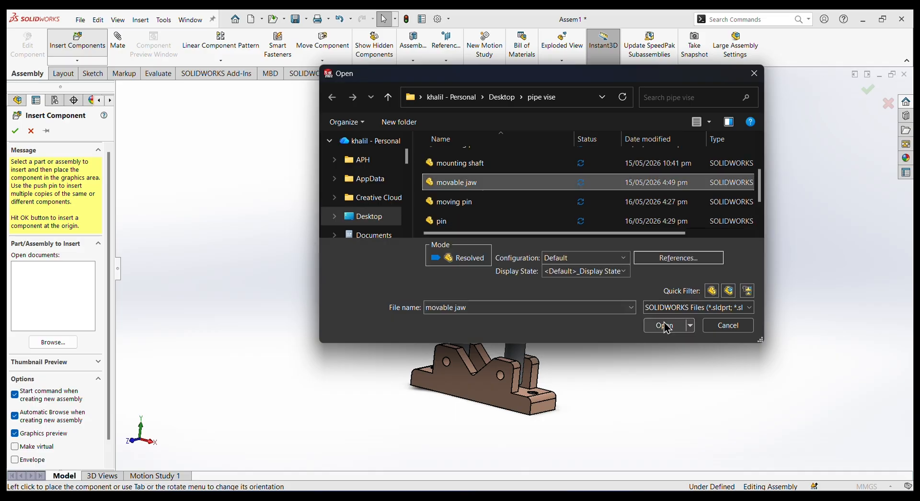
{"action": "left_click", "coordinate": [666, 325]}
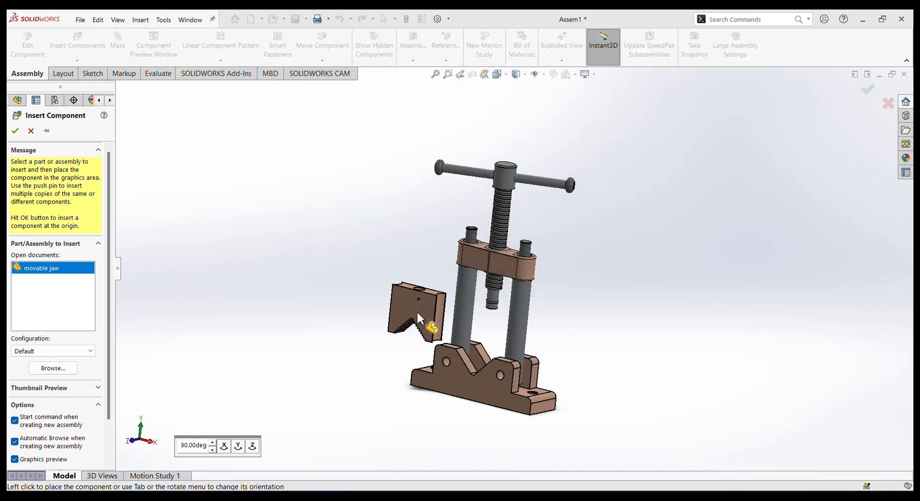
{"action": "left_click", "coordinate": [419, 308]}
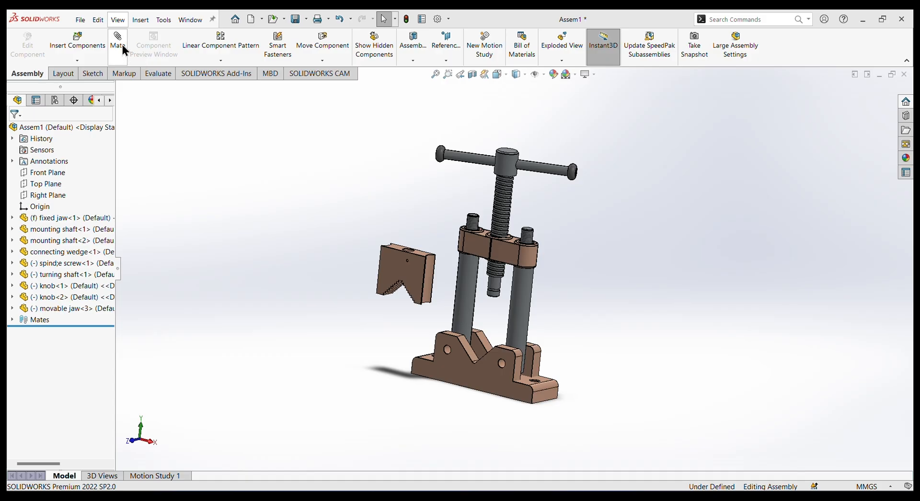
Add a symmetric mate between the movable jaw's opposite side faces, using the assembly's Right Plane as the symmetry plane.
{"action": "left_click", "coordinate": [122, 47]}
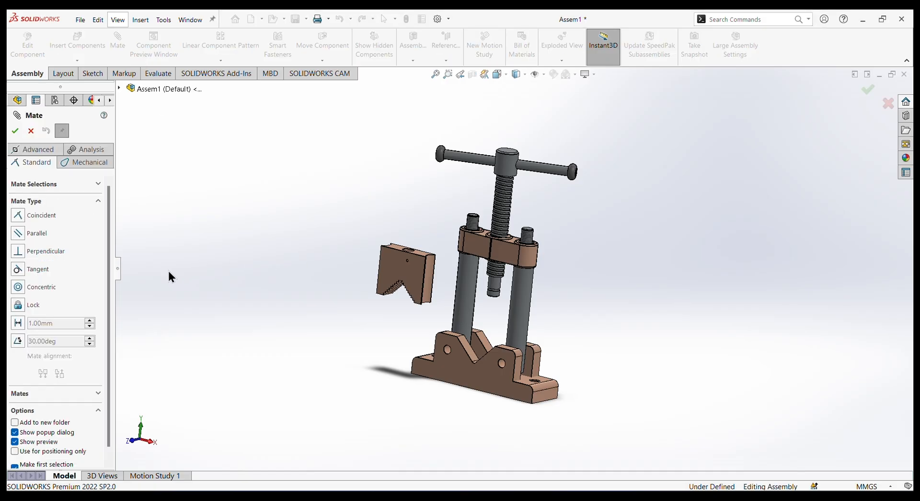
{"action": "left_click", "coordinate": [29, 131]}
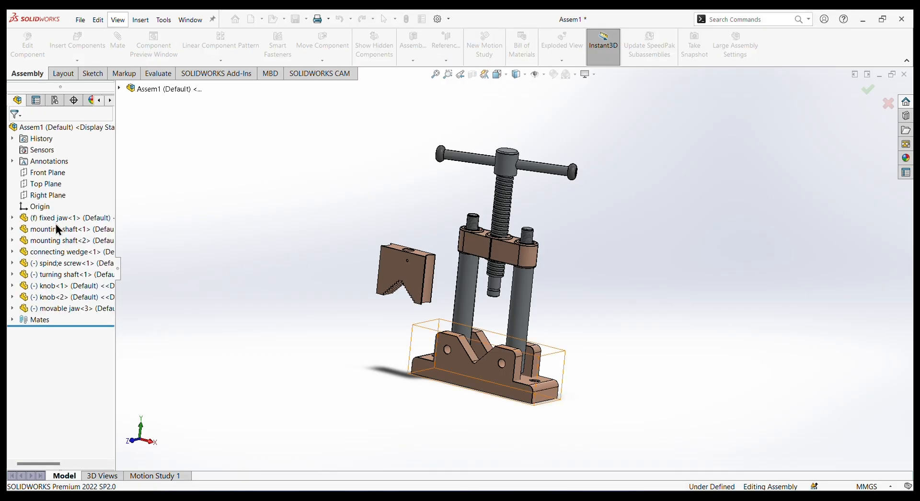
{"action": "left_click", "coordinate": [34, 195]}
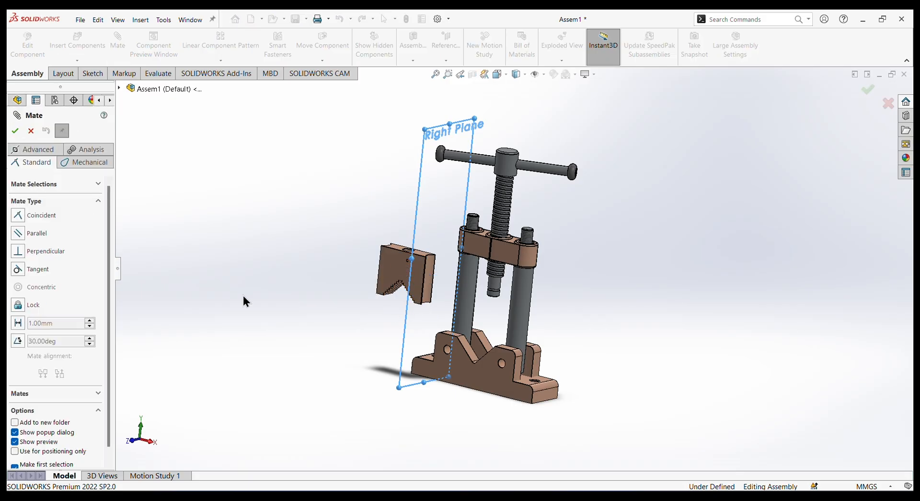
{"action": "left_click", "coordinate": [27, 151]}
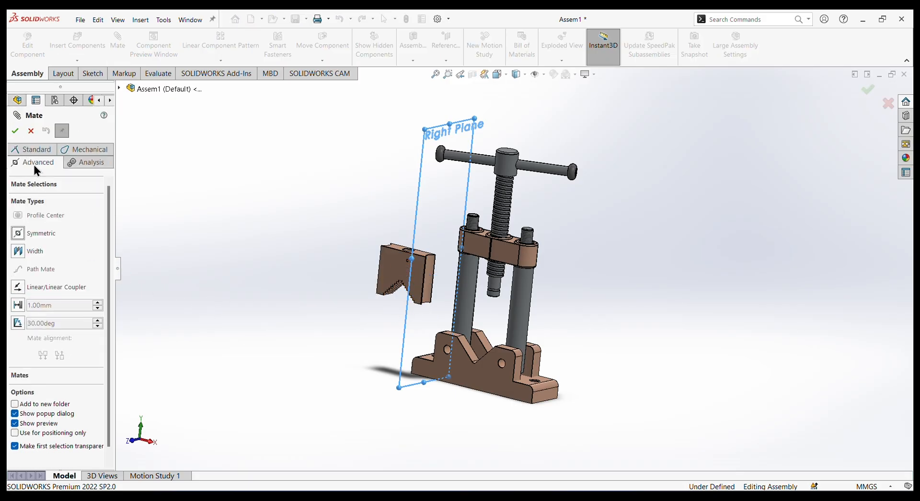
{"action": "left_click", "coordinate": [17, 234]}
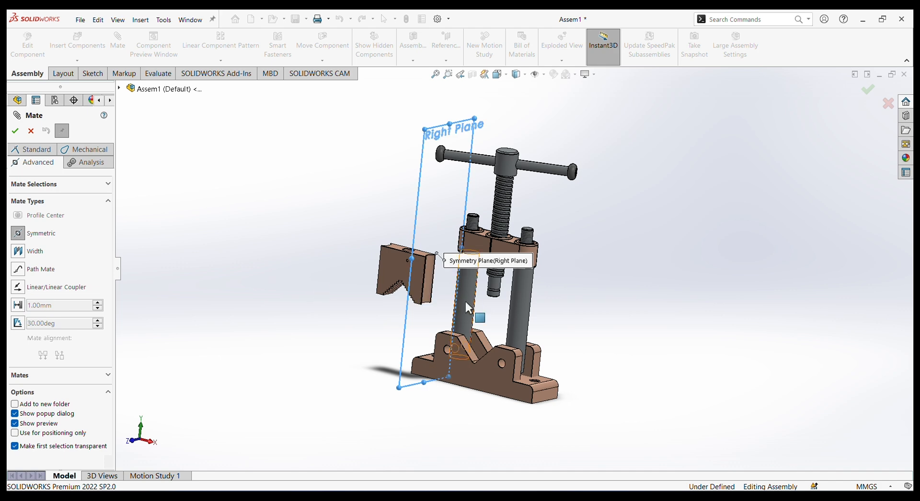
{"action": "scroll", "coordinate": [441, 279], "scroll_direction": "down", "scroll_amount": 1}
{"action": "left_click", "coordinate": [467, 266]}
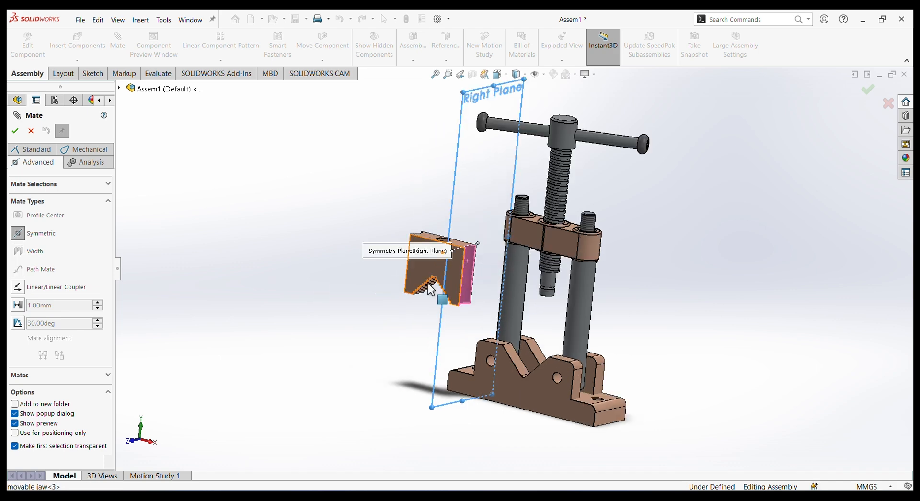
{"action": "middle_click_drag", "start_coordinate": [369, 279], "coordinate": [471, 355]}
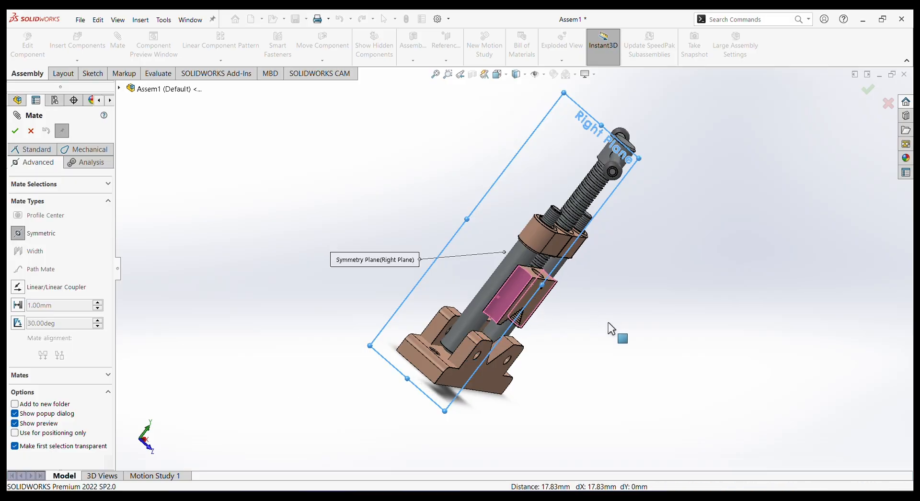
{"action": "middle_click_drag", "start_coordinate": [608, 322], "coordinate": [524, 294]}
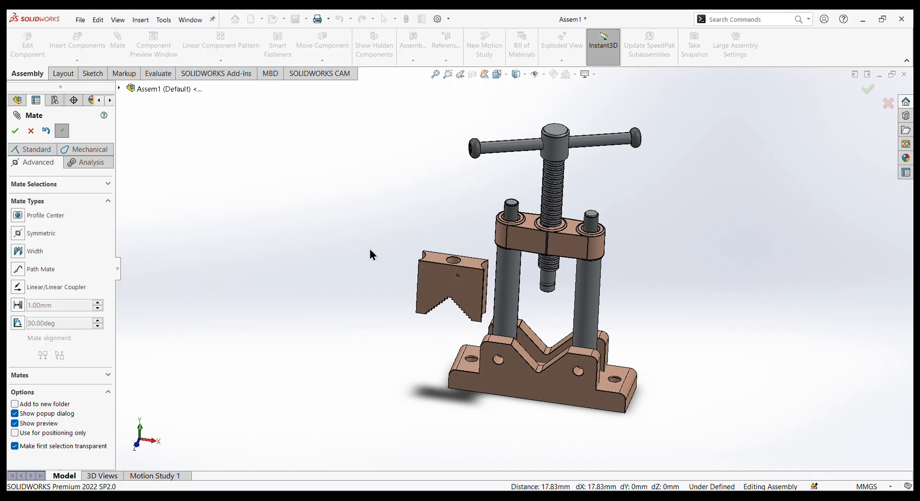
Add a concentric mate between the movable jaw's top hole and the spindle screw's lower end, and slide the jaw onto the screw.
{"action": "middle_click_drag", "start_coordinate": [619, 286], "coordinate": [585, 235]}
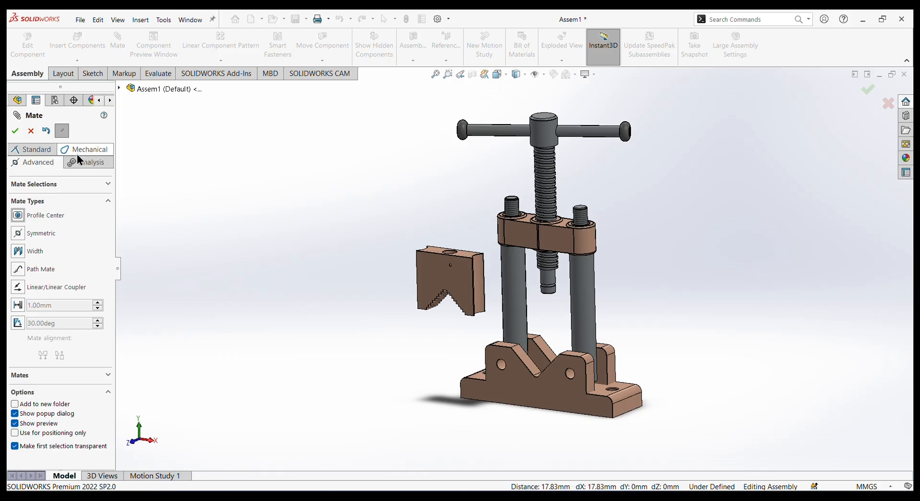
{"action": "left_click", "coordinate": [33, 151]}
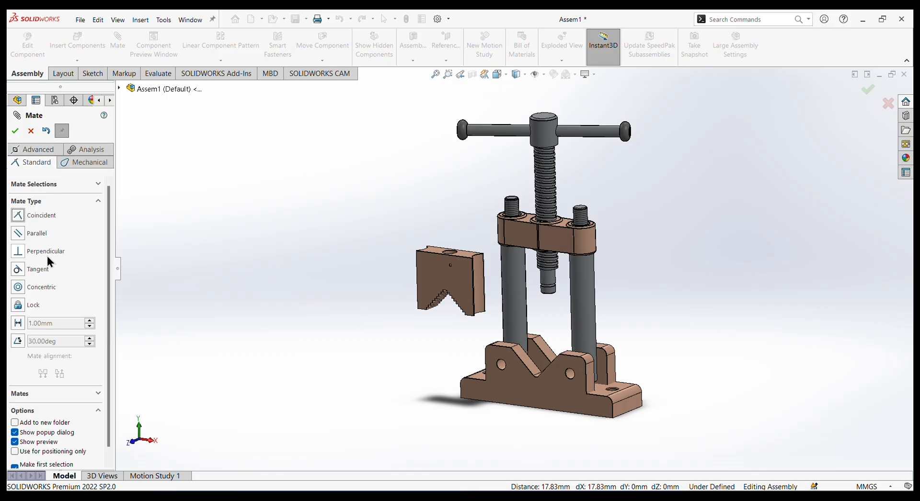
{"action": "left_click", "coordinate": [19, 289]}
{"action": "scroll", "coordinate": [535, 291], "scroll_direction": "down", "scroll_amount": 3}
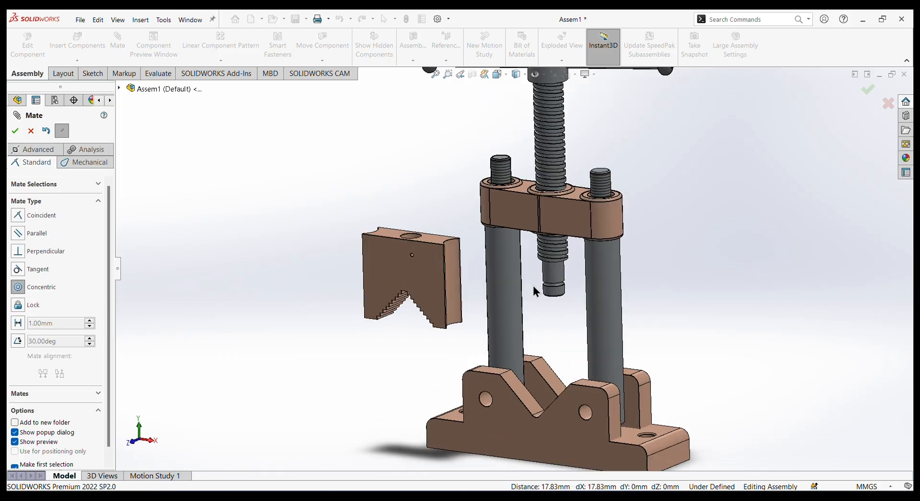
{"action": "left_click", "coordinate": [413, 236]}
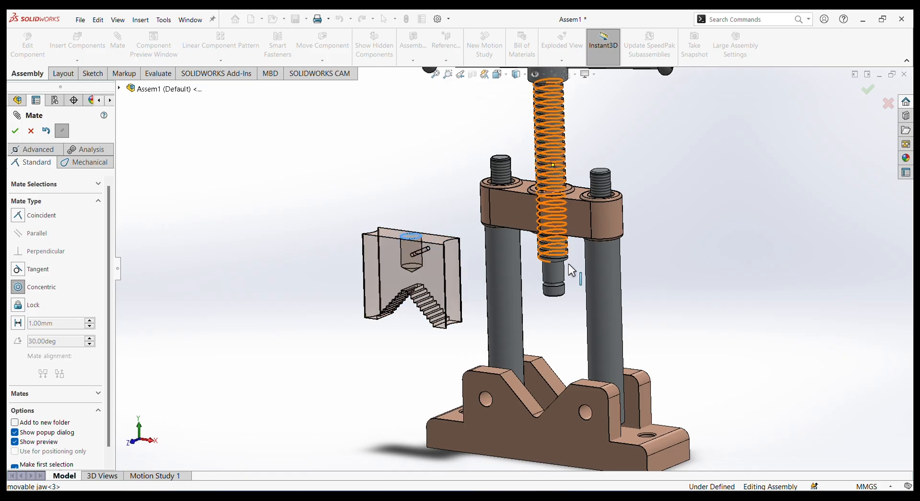
{"action": "left_click", "coordinate": [557, 297]}
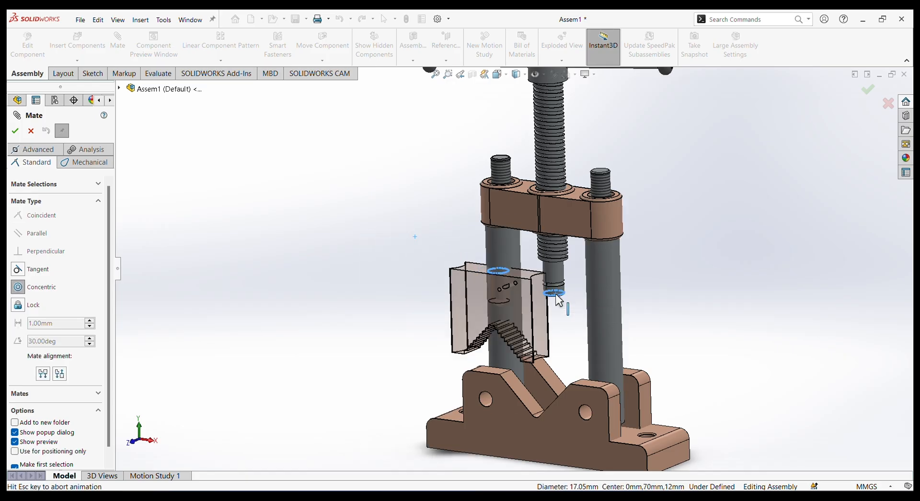
{"action": "left_click", "coordinate": [644, 312]}
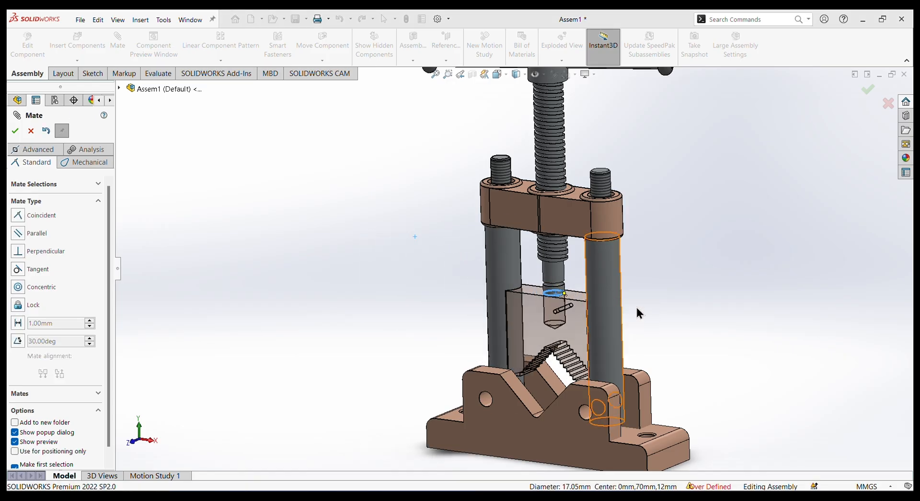
{"action": "middle_click_drag", "start_coordinate": [563, 319], "coordinate": [594, 341]}
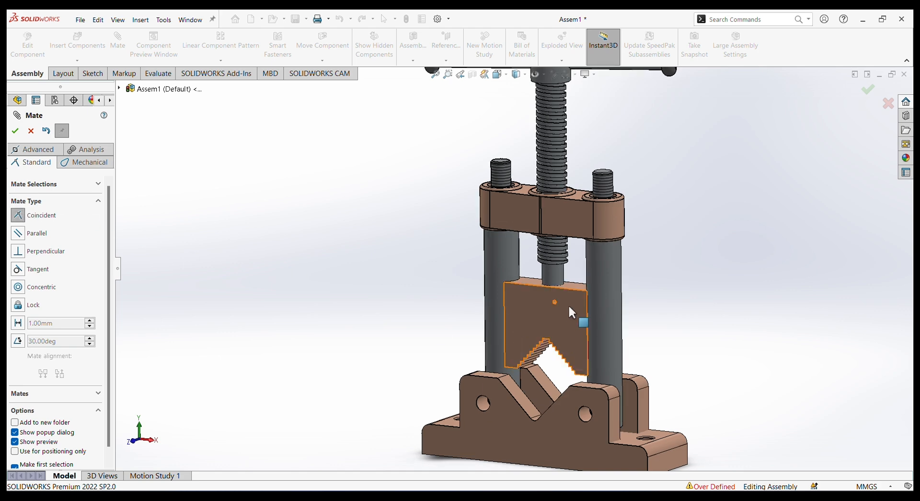
{"action": "scroll", "coordinate": [573, 271], "scroll_direction": "down", "scroll_amount": 8}
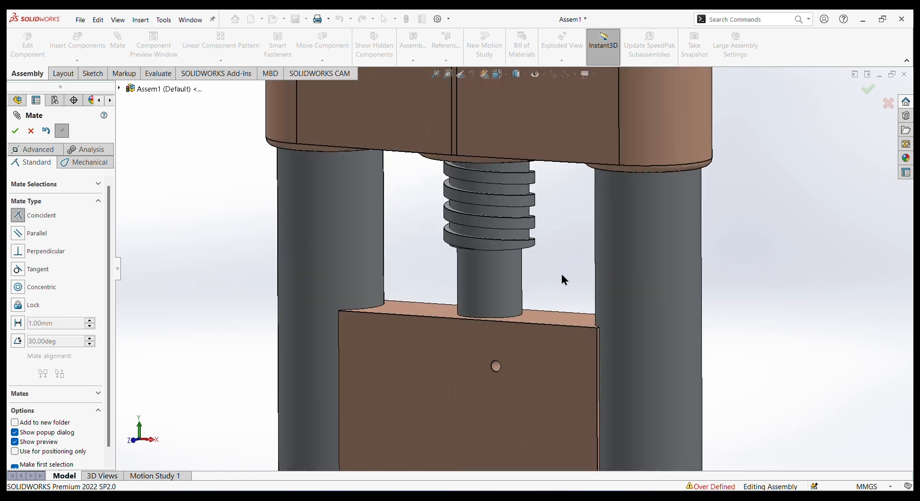
Add a coincident mate between the movable jaw's top face and the shoulder face at the spindle screw's lower end.
{"action": "mouse_move", "coordinate": [562, 274]}
{"action": "middle_mouse_down"}
{"action": "mouse_move", "coordinate": [555, 237]}
{"action": "mouse_move", "coordinate": [537, 255]}
{"action": "mouse_move", "coordinate": [547, 281]}
{"action": "middle_mouse_up"}
{"action": "left_click", "coordinate": [530, 260]}
{"action": "left_click", "coordinate": [542, 266]}
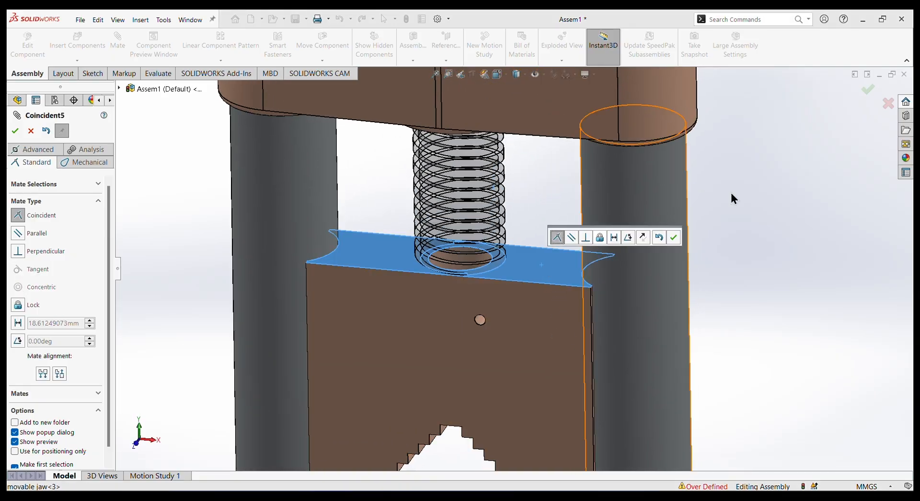
{"action": "left_click", "coordinate": [673, 236]}
{"action": "scroll", "coordinate": [723, 278], "scroll_direction": "up", "scroll_amount": 3}
{"action": "scroll", "coordinate": [720, 292], "scroll_direction": "up", "scroll_amount": 2}
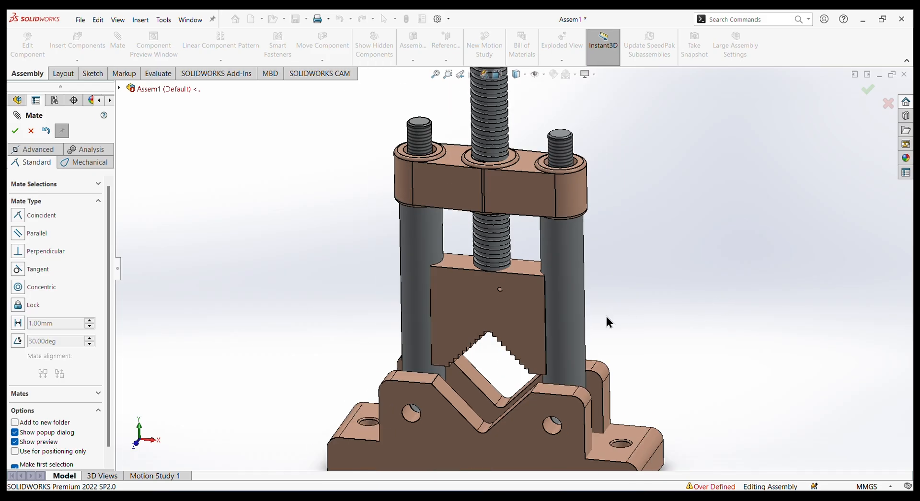
Finish mating and slide the movable jaw up the mounting shafts towards the connecting wedge.
{"action": "left_click", "coordinate": [524, 250]}
{"action": "mouse_move", "coordinate": [516, 248]}
{"action": "left_mouse_down"}
{"action": "mouse_move", "coordinate": [520, 324]}
{"action": "mouse_move", "coordinate": [510, 248]}
{"action": "mouse_move", "coordinate": [516, 289]}
{"action": "mouse_move", "coordinate": [511, 249]}
{"action": "mouse_move", "coordinate": [527, 258]}
{"action": "left_mouse_up"}
{"action": "scroll", "coordinate": [623, 295], "scroll_direction": "up", "scroll_amount": 3}
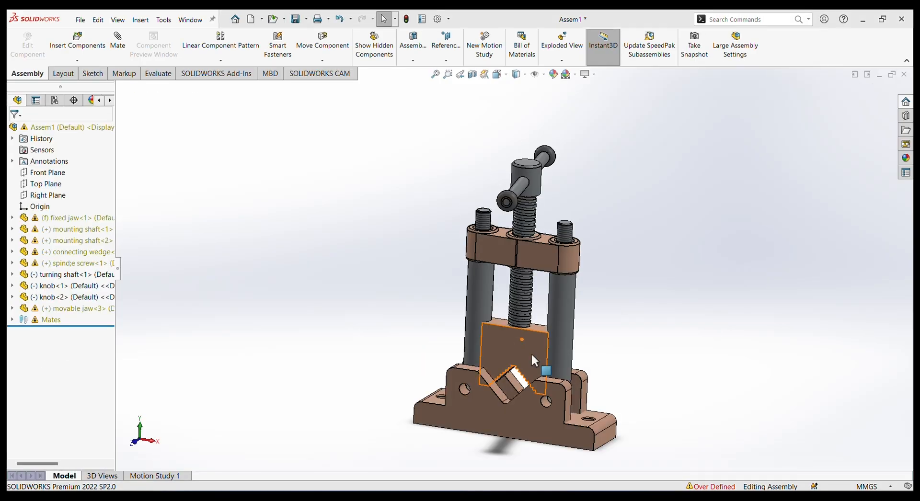
{"action": "left_click_drag", "start_coordinate": [532, 354], "coordinate": [534, 283]}
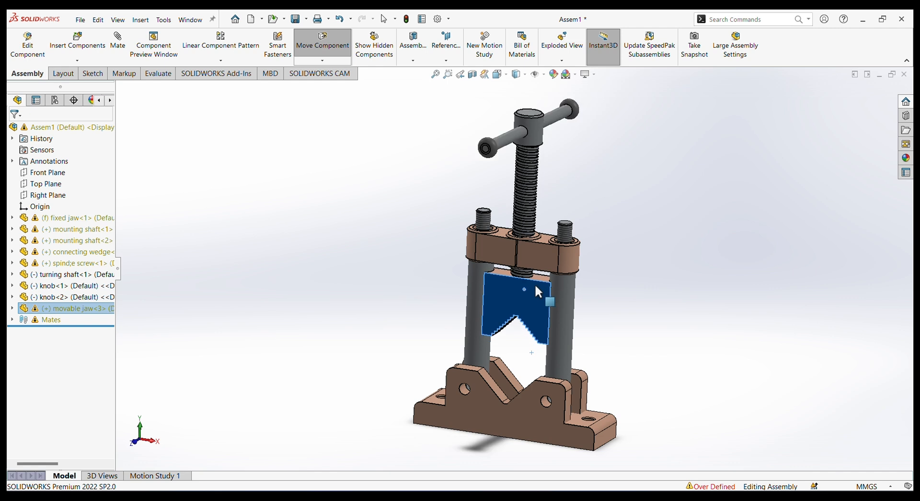
{"action": "key", "text": "Escape"}
{"action": "left_click", "coordinate": [430, 309]}
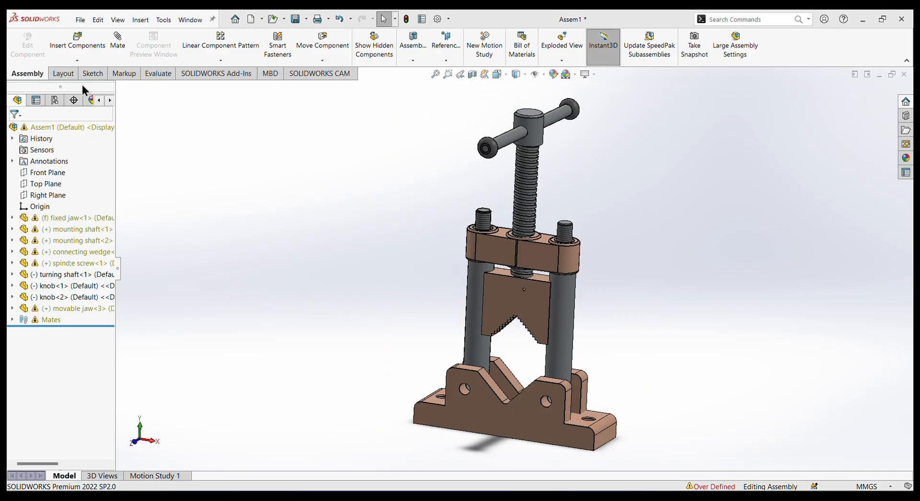
Add a limit distance mate between the movable jaw's top face and the connecting wedge's underside ring face, with a maximum of 85 mm.
{"action": "left_click", "coordinate": [117, 43]}
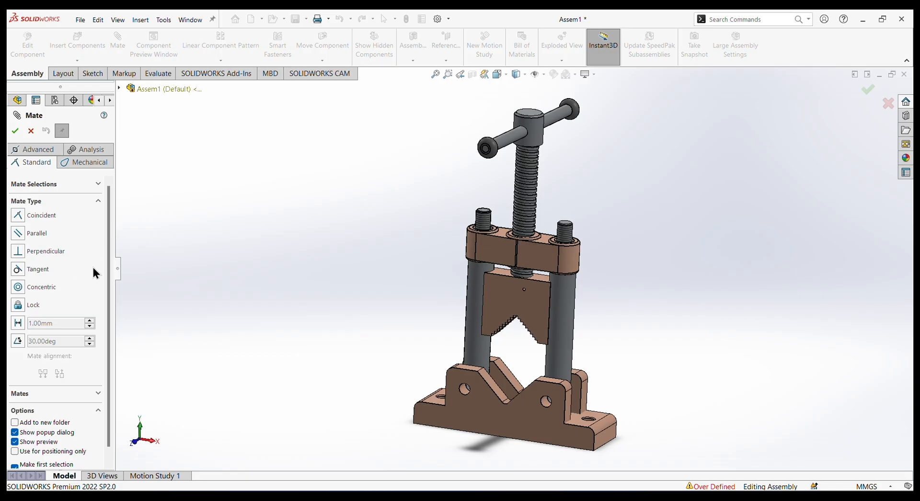
{"action": "left_click", "coordinate": [37, 155]}
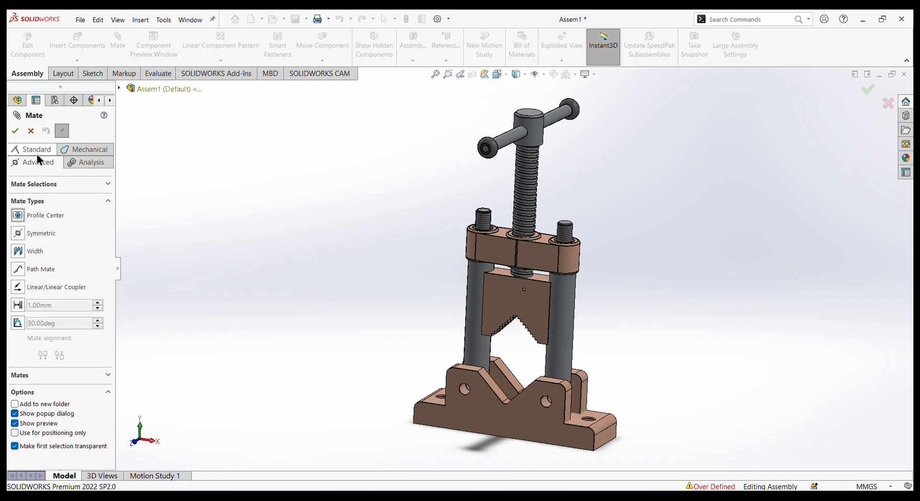
{"action": "left_click", "coordinate": [18, 309]}
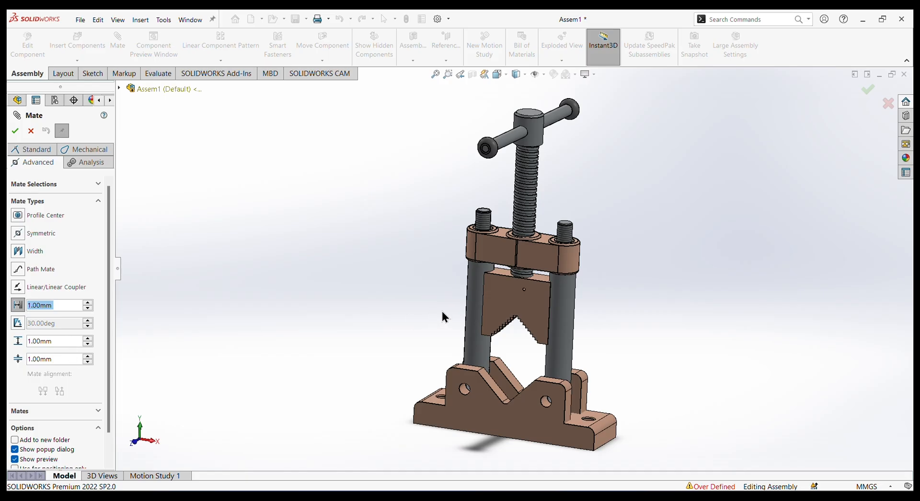
{"action": "scroll", "coordinate": [501, 268], "scroll_direction": "down", "scroll_amount": 5}
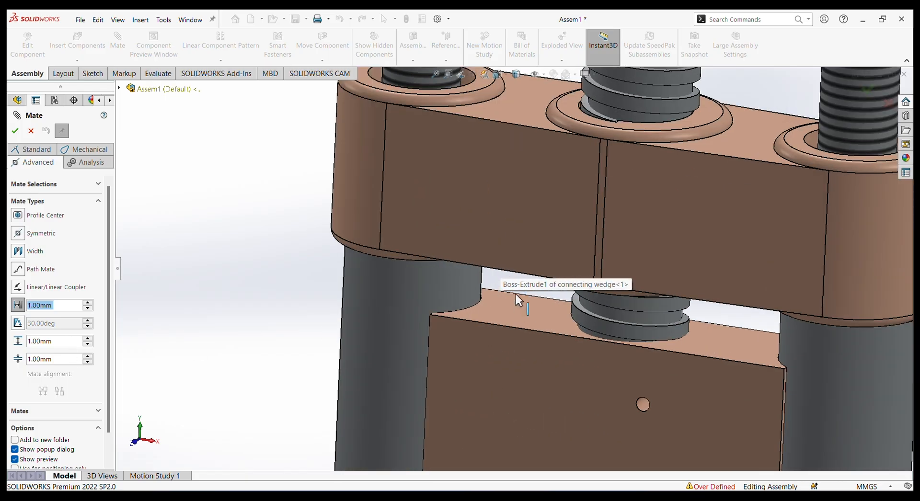
{"action": "left_click", "coordinate": [578, 341]}
{"action": "middle_click_drag", "start_coordinate": [331, 301], "coordinate": [630, 183]}
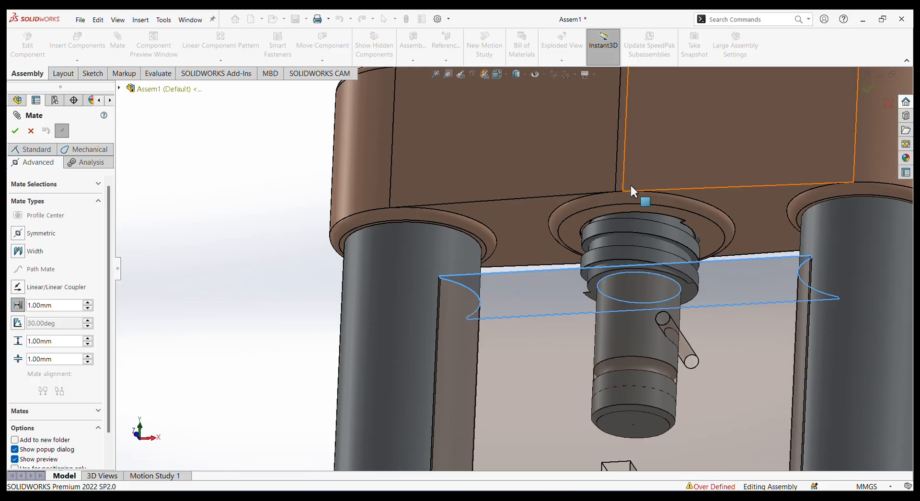
{"action": "left_click", "coordinate": [587, 218]}
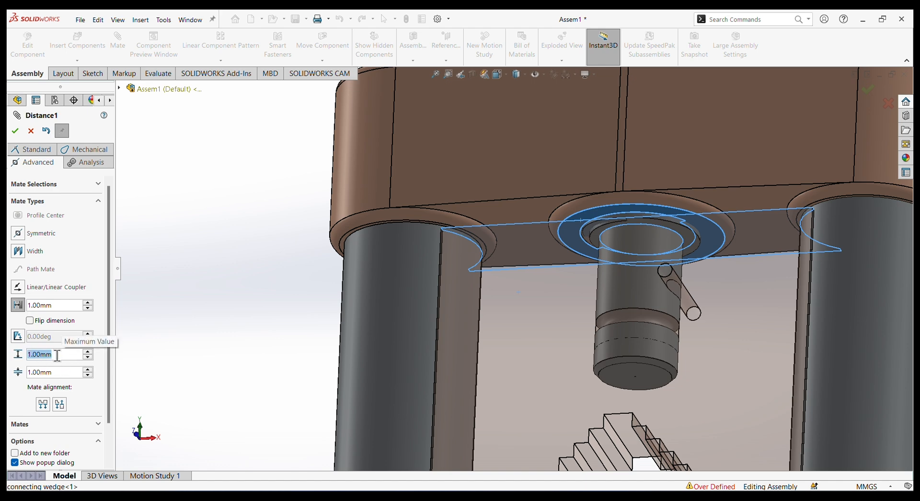
{"action": "type", "text": "85"}
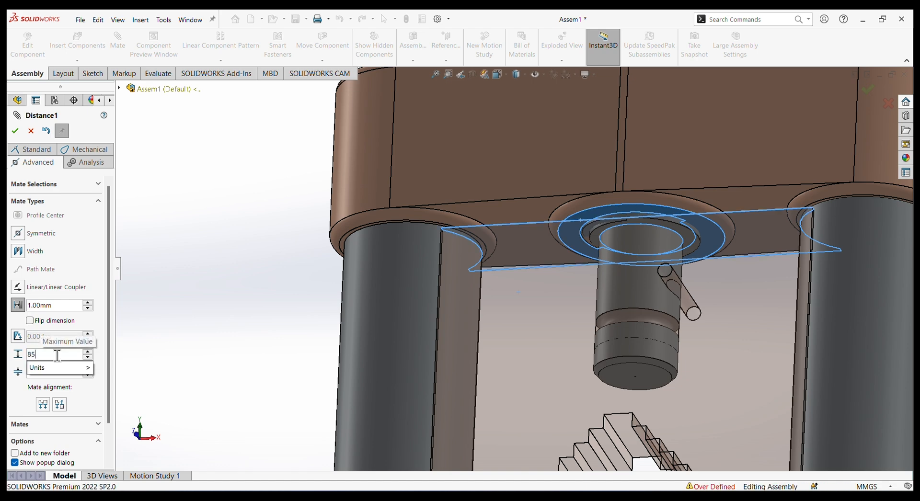
{"action": "key", "text": "Return"}
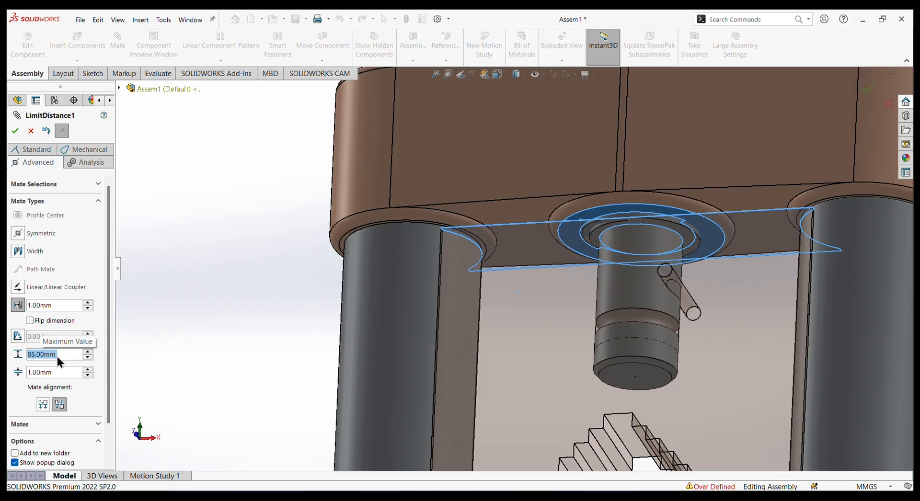
{"action": "left_click", "coordinate": [15, 131]}
Move the movable jaw down and back up between the shafts to check its limited travel, and finish mating.
{"action": "scroll", "coordinate": [565, 358], "scroll_direction": "up", "scroll_amount": 5}
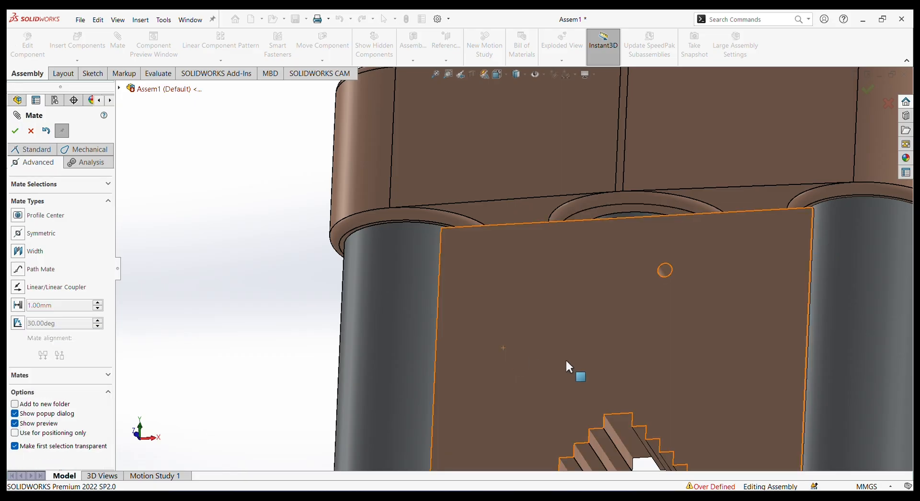
{"action": "middle_click_drag", "start_coordinate": [714, 354], "coordinate": [733, 390]}
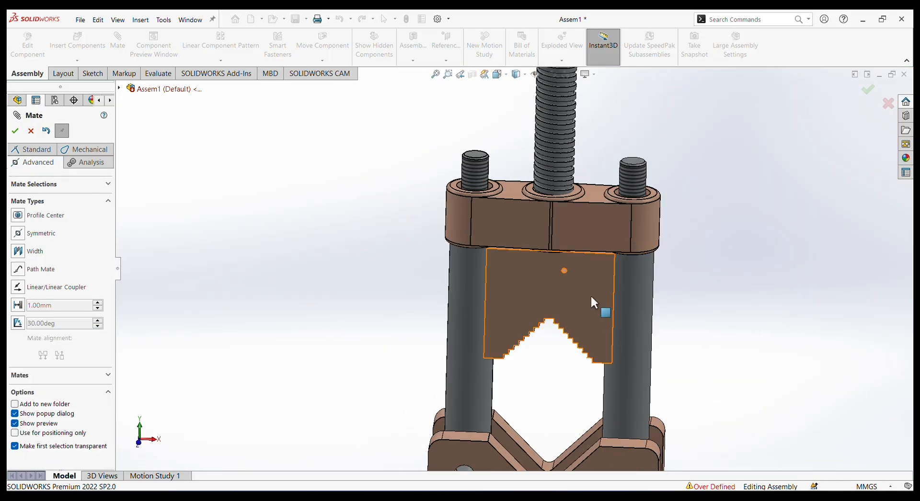
{"action": "left_click_drag", "start_coordinate": [551, 307], "coordinate": [588, 486]}
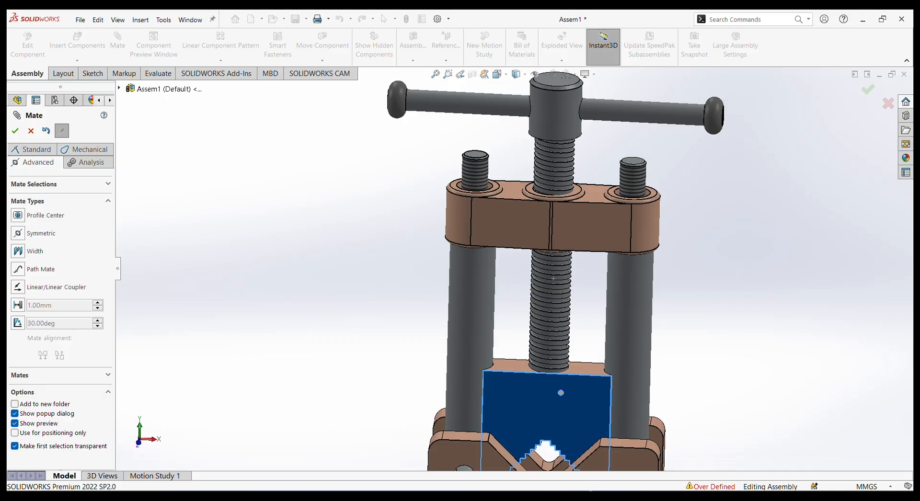
{"action": "left_click_drag", "start_coordinate": [581, 448], "coordinate": [539, 261]}
{"action": "scroll", "coordinate": [671, 312], "scroll_direction": "up", "scroll_amount": 5}
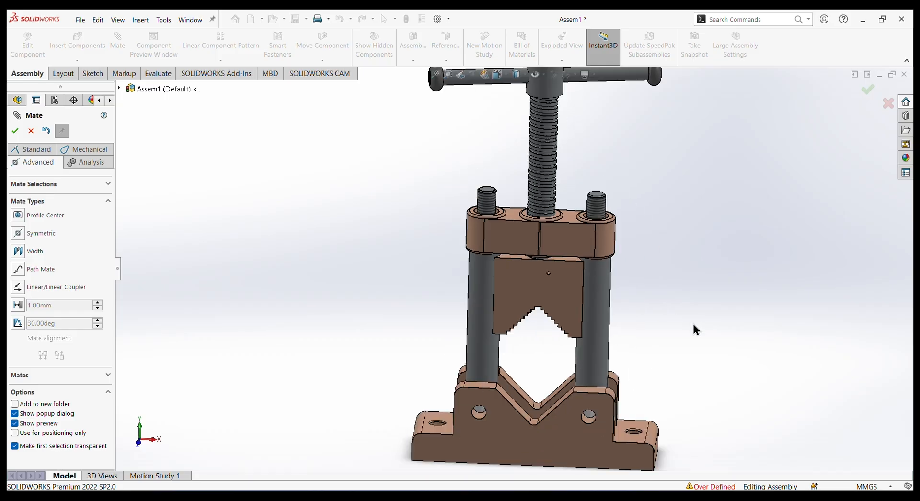
{"action": "middle_click_drag", "start_coordinate": [692, 322], "coordinate": [653, 322]}
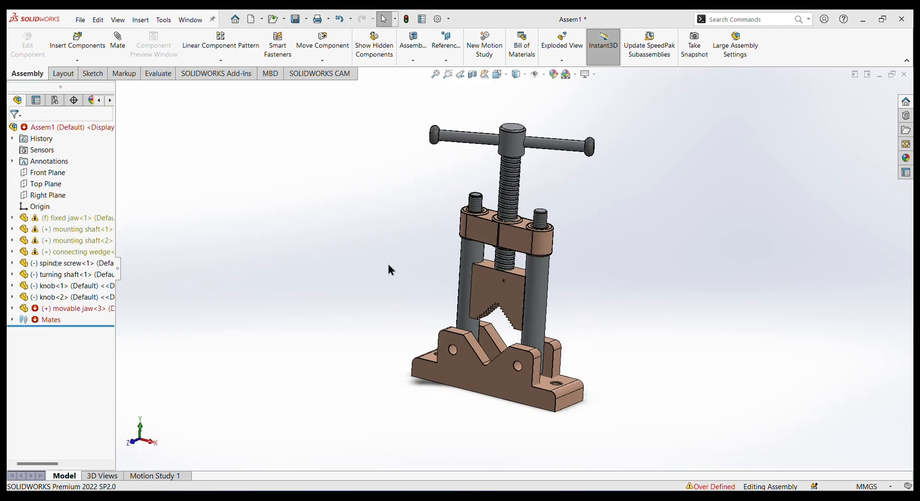
Insert the moving pin part from the pipe vise folder and place it beside the fixed jaw.
{"action": "left_click", "coordinate": [79, 41]}
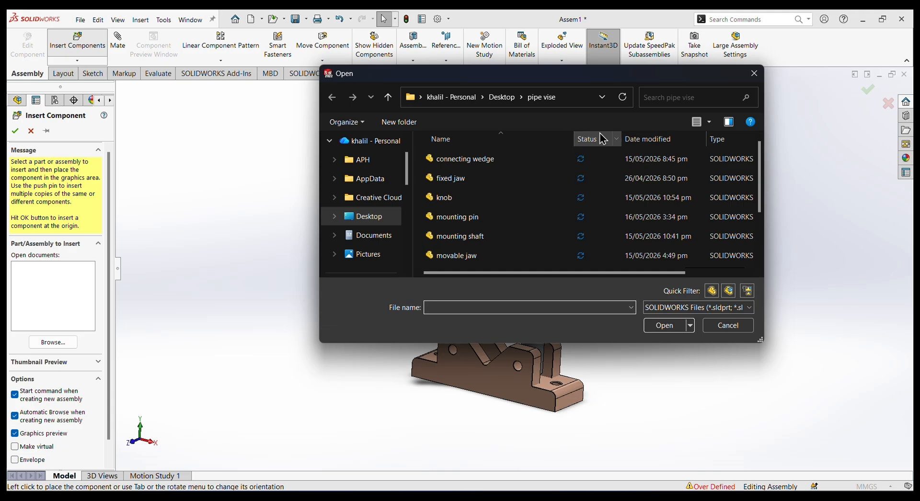
{"action": "scroll", "coordinate": [536, 239], "scroll_direction": "down", "scroll_amount": 2}
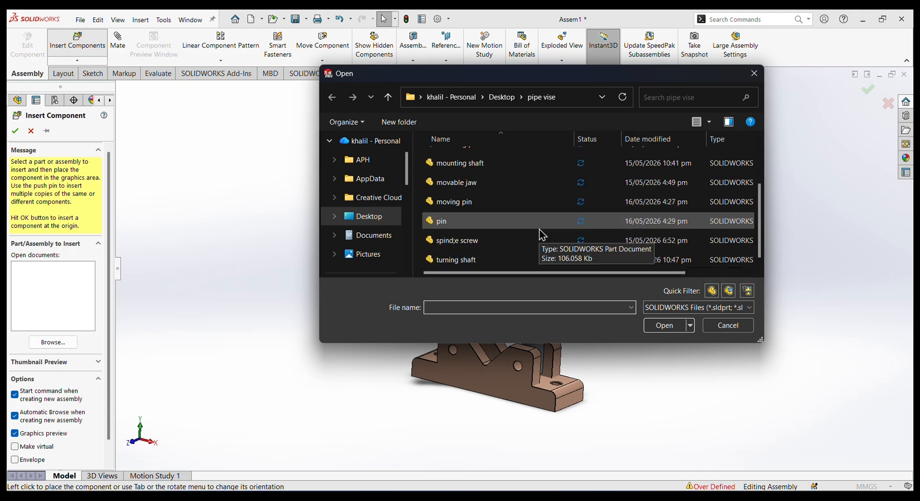
{"action": "left_click", "coordinate": [464, 203]}
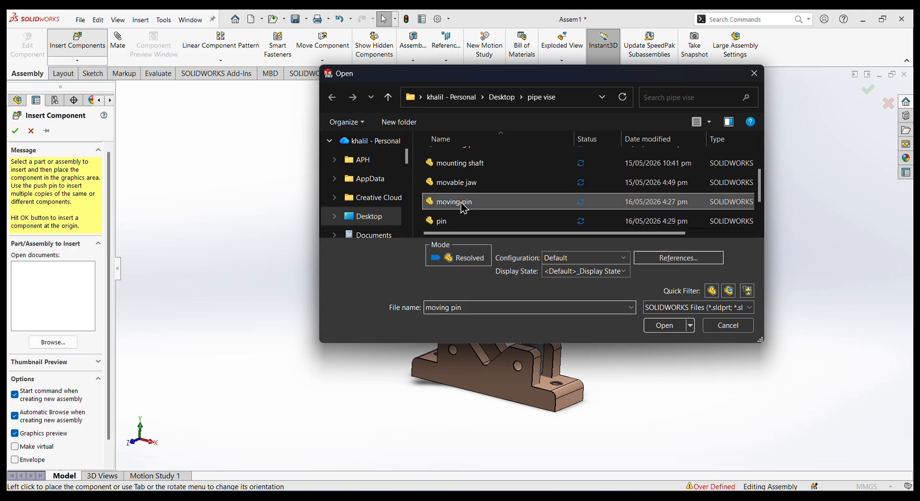
{"action": "left_click", "coordinate": [663, 326]}
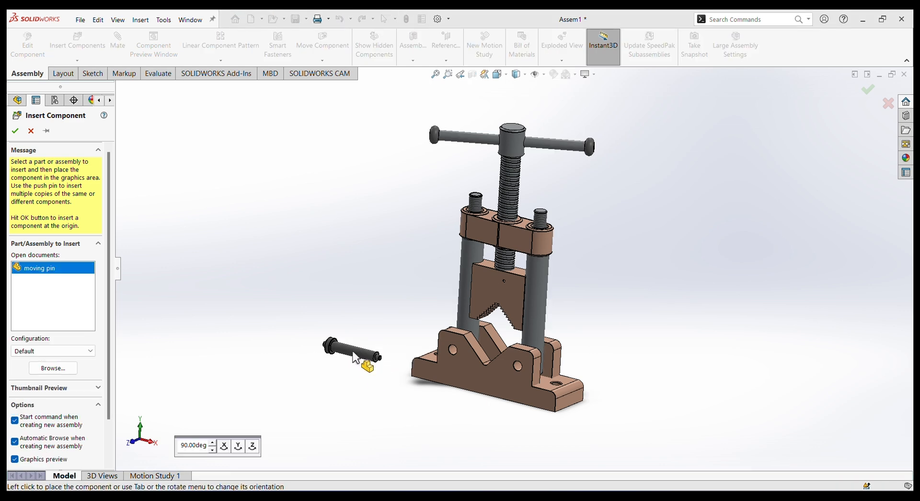
{"action": "left_click", "coordinate": [355, 359]}
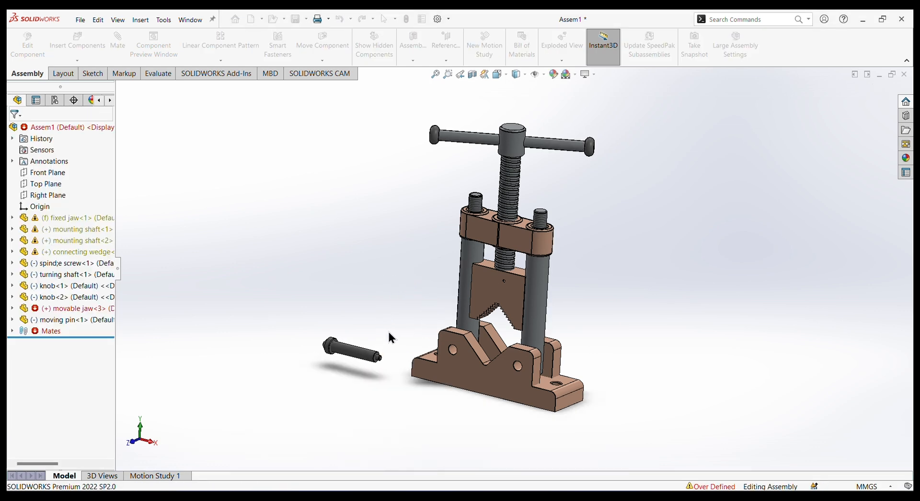
Add a concentric mate between the moving pin's shank and the left hole in the fixed jaw's front face, flipping the alignment.
{"action": "scroll", "coordinate": [379, 340], "scroll_direction": "down", "scroll_amount": 3}
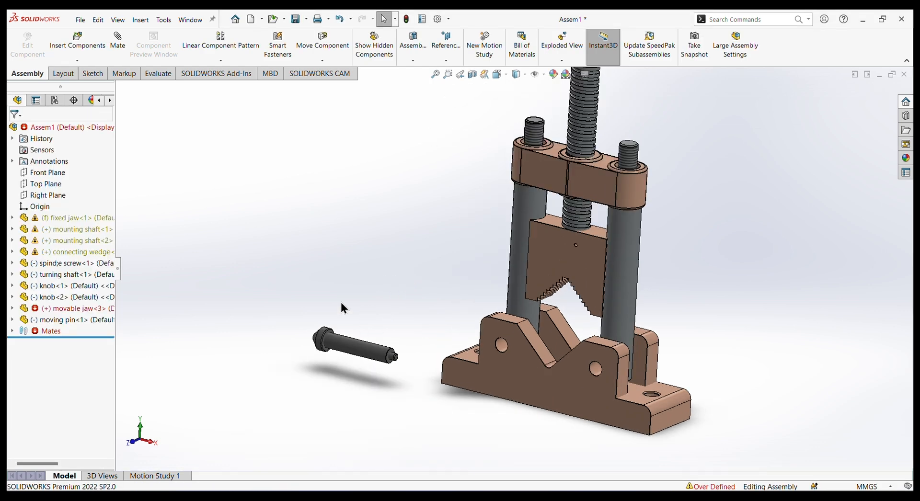
{"action": "left_click", "coordinate": [119, 45]}
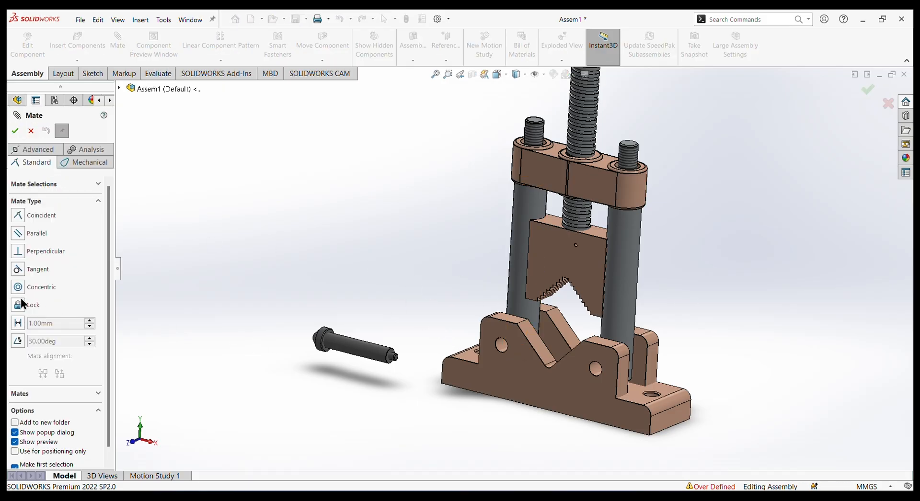
{"action": "left_click", "coordinate": [19, 287]}
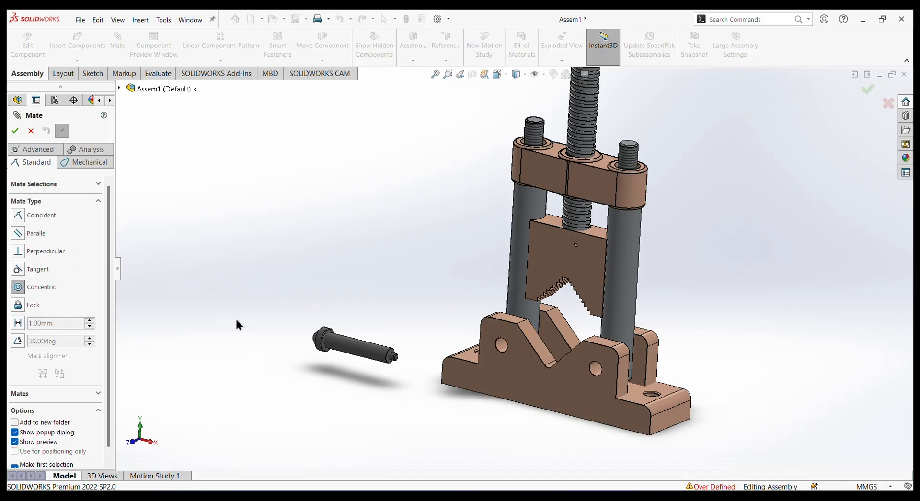
{"action": "left_click", "coordinate": [502, 351]}
{"action": "left_click", "coordinate": [389, 363]}
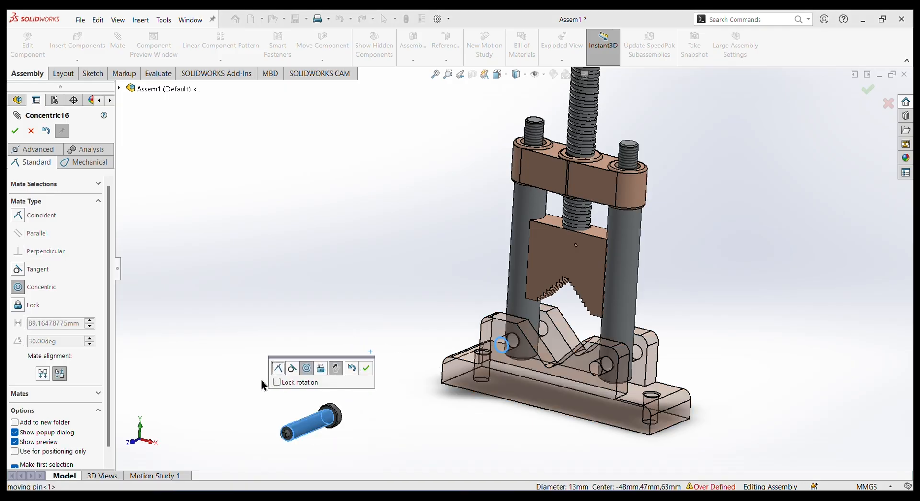
{"action": "left_click", "coordinate": [335, 368]}
{"action": "left_click", "coordinate": [367, 368]}
{"action": "left_click_drag", "start_coordinate": [709, 271], "coordinate": [450, 393]}
Add a coincident mate between the fixed jaw's front face and the underside of the moving pin's head, and finish mating.
{"action": "left_click", "coordinate": [517, 380]}
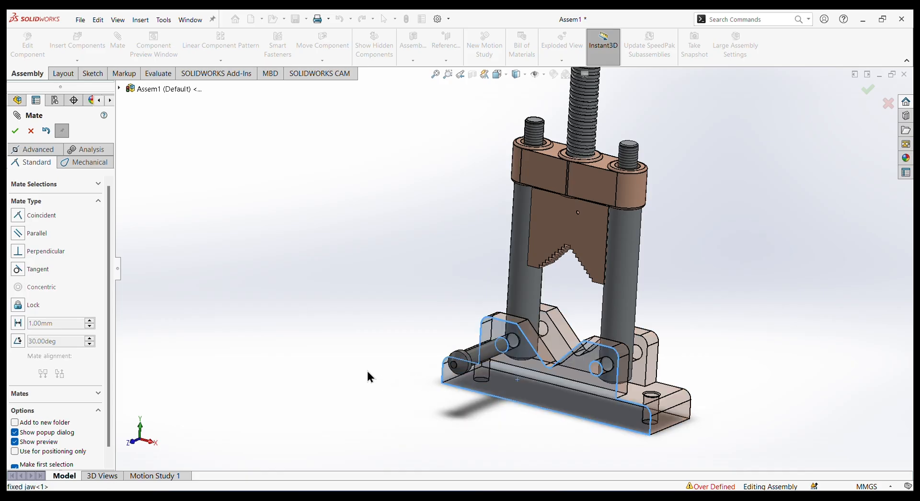
{"action": "right_click", "coordinate": [309, 278]}
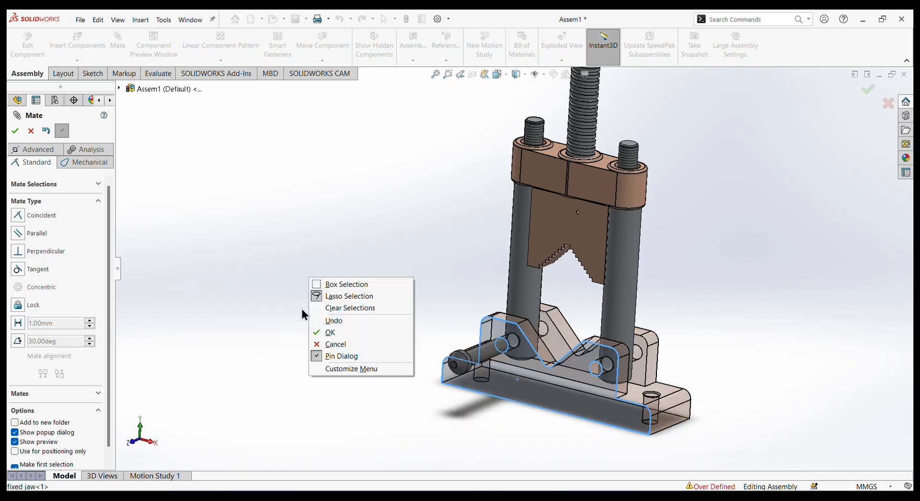
{"action": "left_click", "coordinate": [326, 332]}
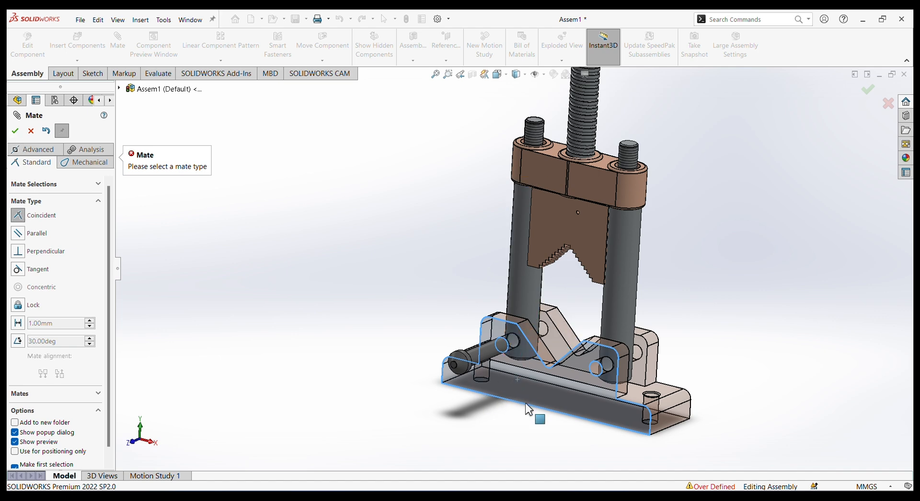
{"action": "middle_click_drag", "start_coordinate": [487, 425], "coordinate": [433, 358]}
{"action": "scroll", "coordinate": [436, 364], "scroll_direction": "down", "scroll_amount": 3}
{"action": "scroll", "coordinate": [431, 286], "scroll_direction": "down", "scroll_amount": 3}
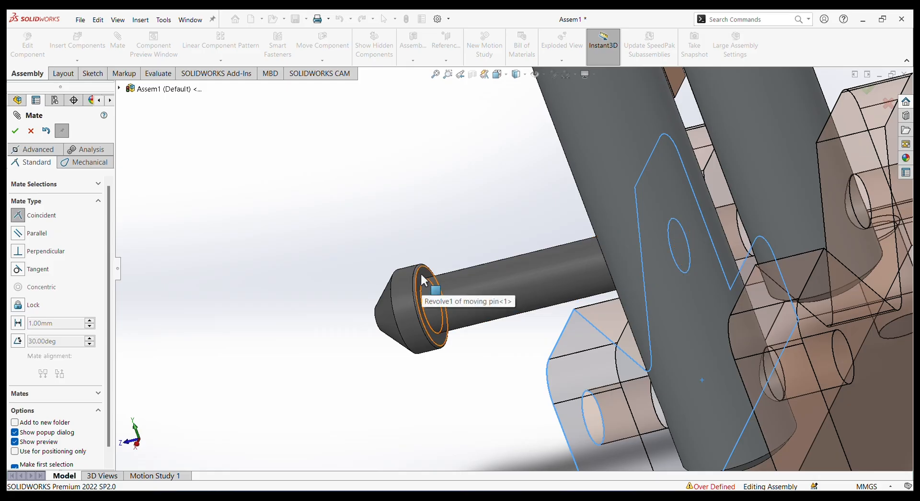
{"action": "left_click", "coordinate": [421, 278]}
{"action": "left_click", "coordinate": [462, 371]}
{"action": "middle_click_drag", "start_coordinate": [492, 355], "coordinate": [507, 345]}
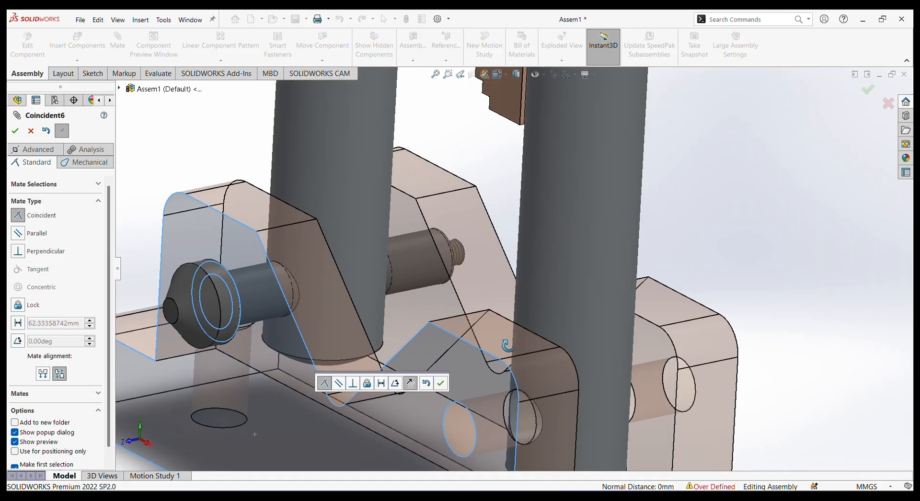
{"action": "left_click", "coordinate": [440, 382]}
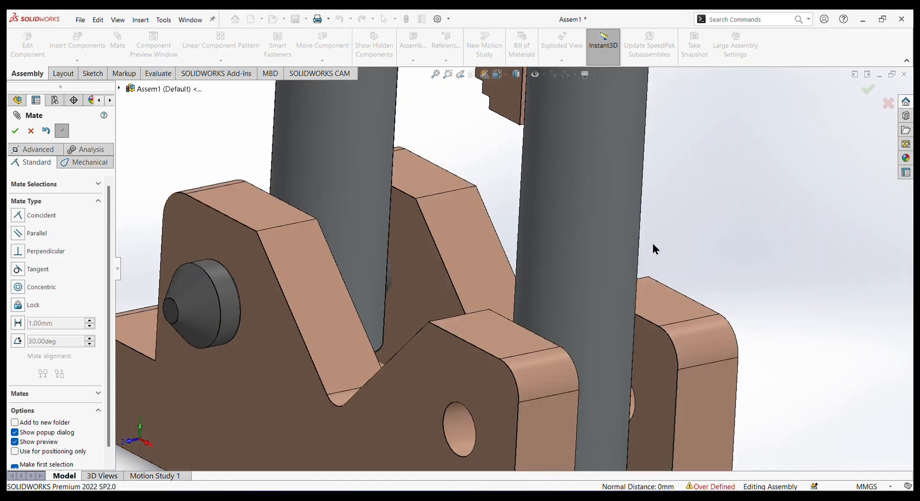
{"action": "scroll", "coordinate": [619, 291], "scroll_direction": "up", "scroll_amount": 4}
{"action": "middle_click_drag", "start_coordinate": [641, 314], "coordinate": [672, 294]}
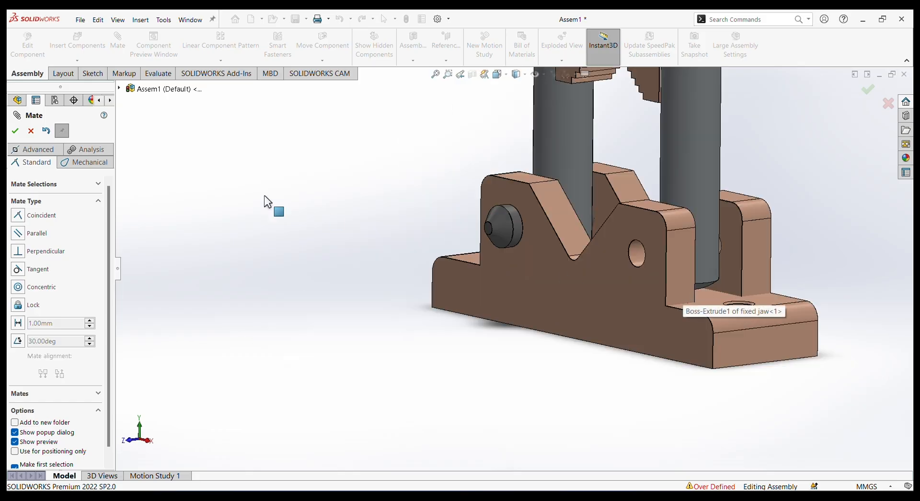
{"action": "left_click", "coordinate": [30, 134]}
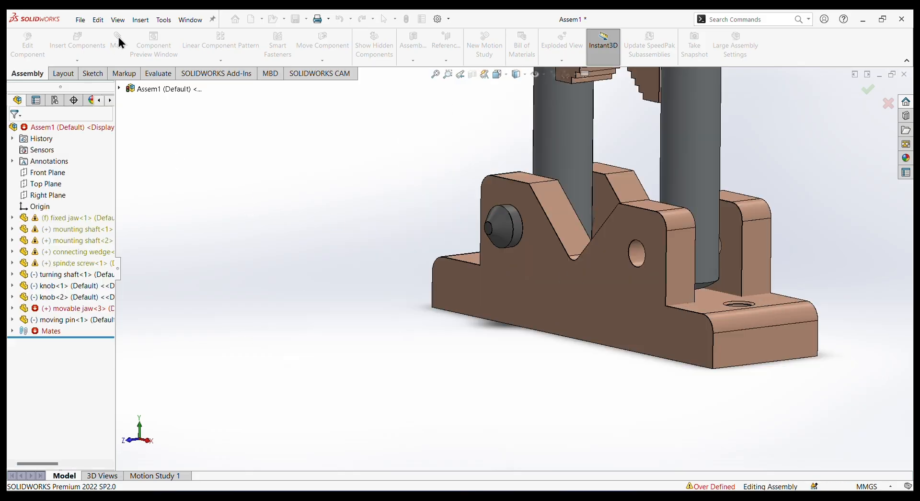
Insert the mounting pin part from the pipe vise folder and place it in front of the fixed jaw.
{"action": "left_click", "coordinate": [77, 41]}
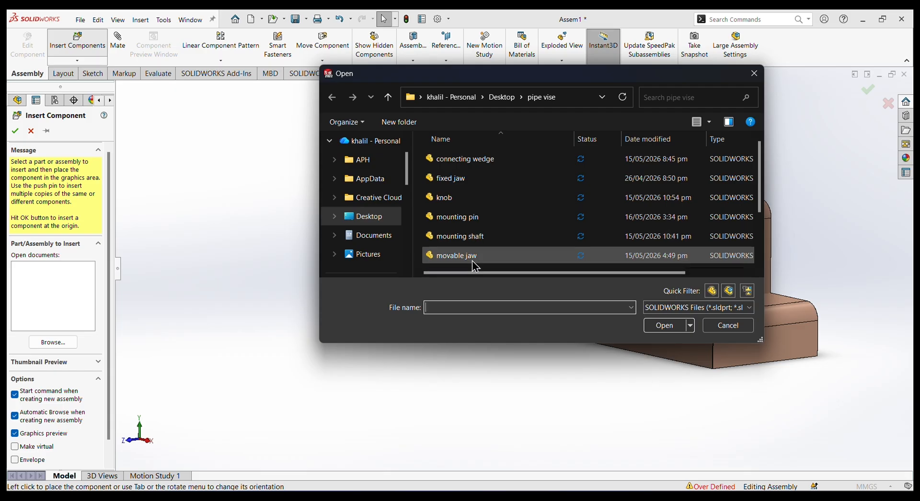
{"action": "left_click", "coordinate": [456, 218]}
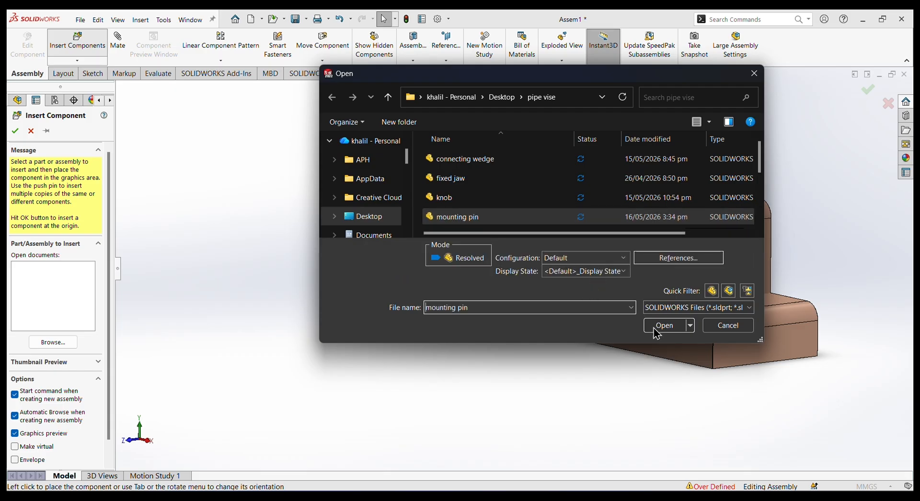
{"action": "left_click", "coordinate": [656, 326]}
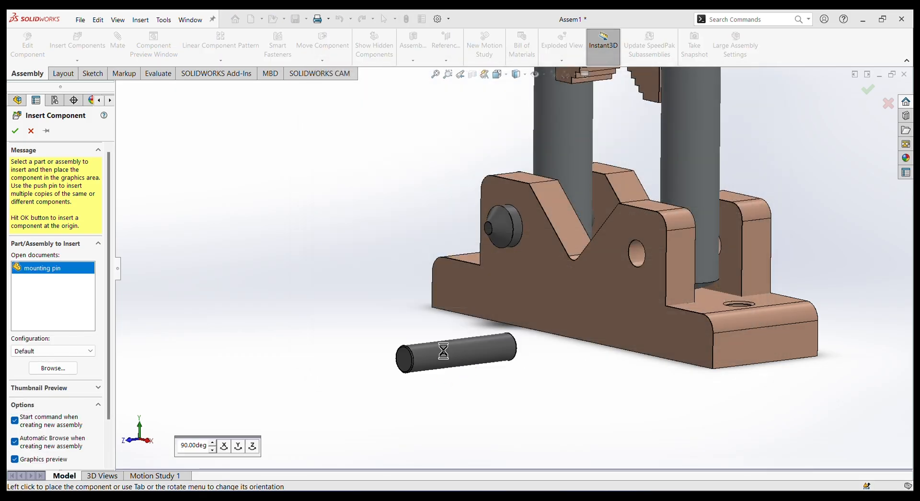
{"action": "left_click", "coordinate": [446, 355]}
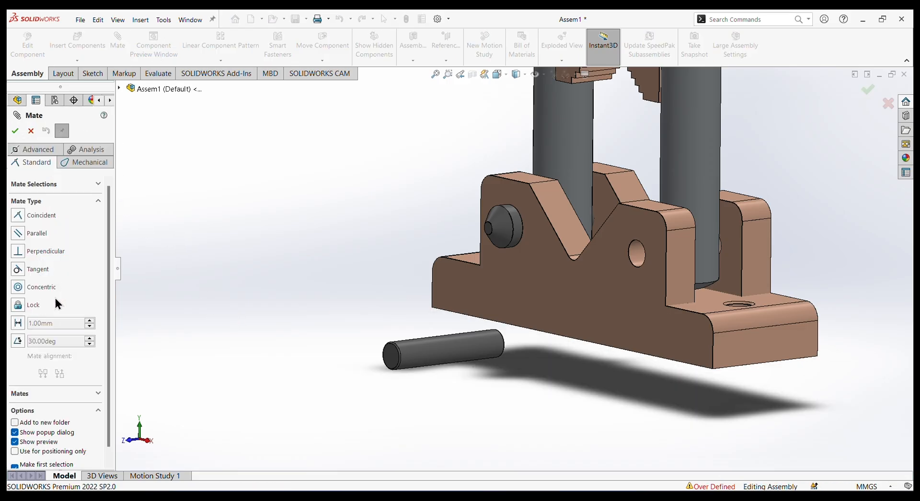
Add a concentric mate between the mounting pin and the right hole in the fixed jaw's front face, and slide the pin further in.
{"action": "left_click", "coordinate": [18, 286]}
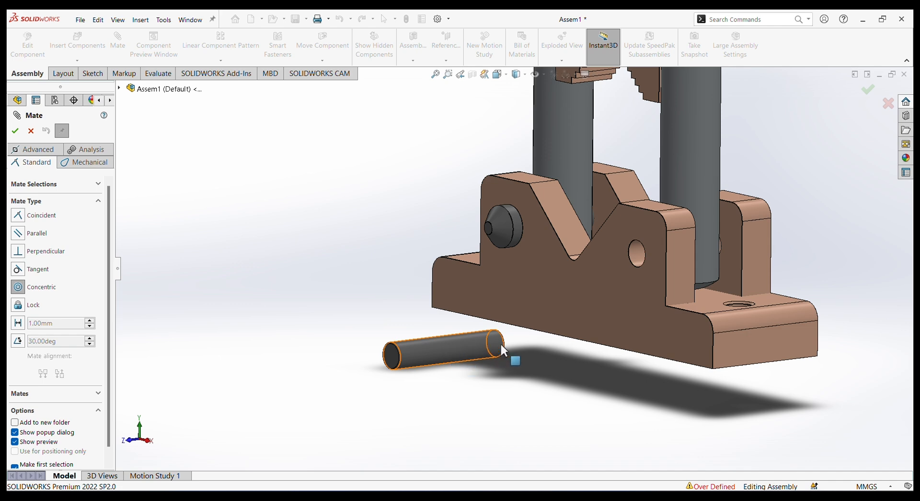
{"action": "left_click", "coordinate": [444, 355]}
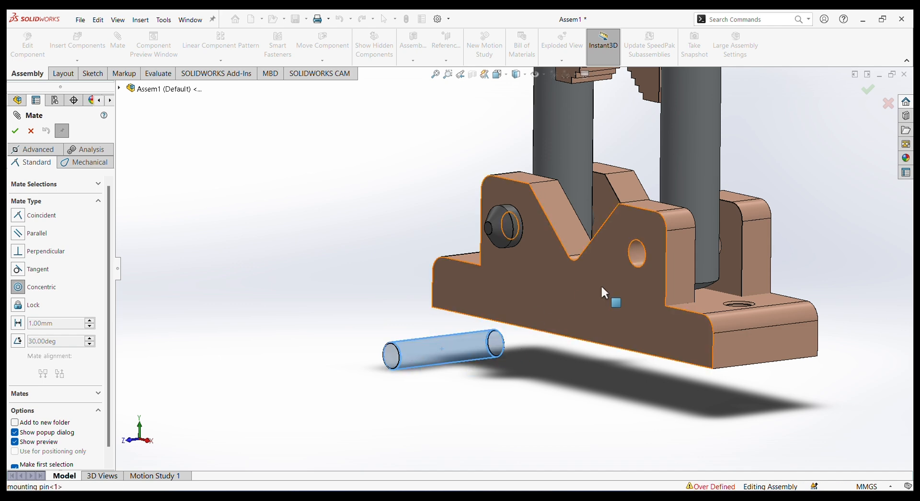
{"action": "left_click", "coordinate": [637, 256]}
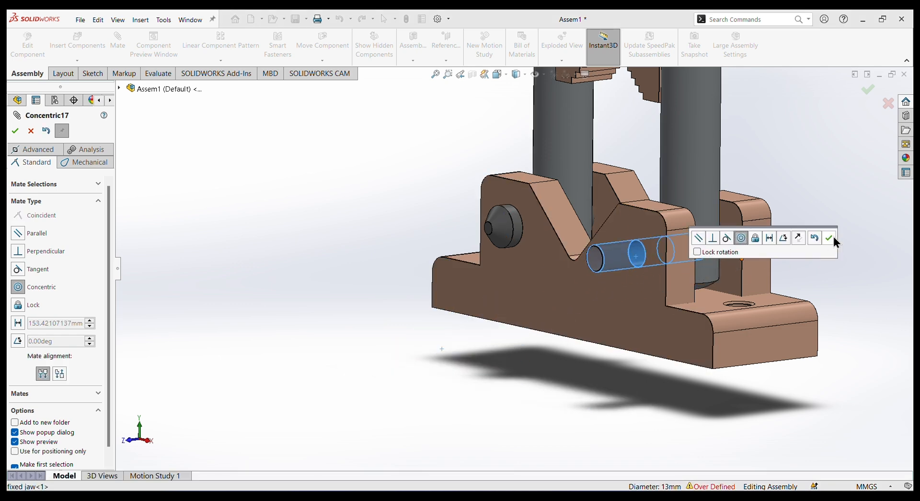
{"action": "left_click", "coordinate": [832, 236]}
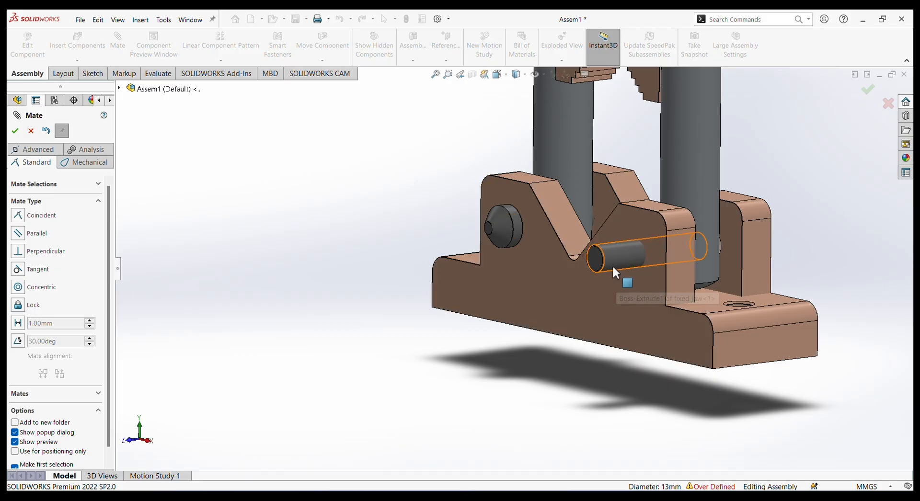
{"action": "left_click_drag", "start_coordinate": [621, 262], "coordinate": [642, 258]}
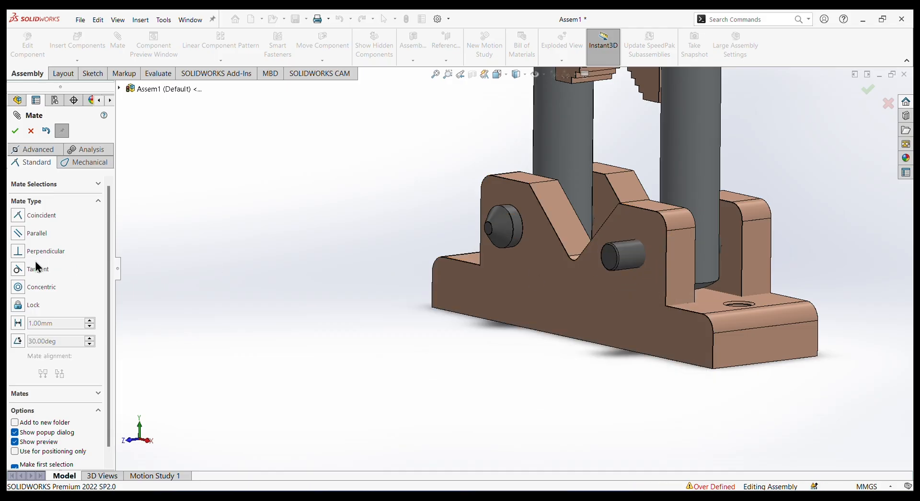
Centre the mounting pin with a width mate between its two end faces and the mounting shaft's cylindrical face, and finish mating.
{"action": "left_click", "coordinate": [30, 151]}
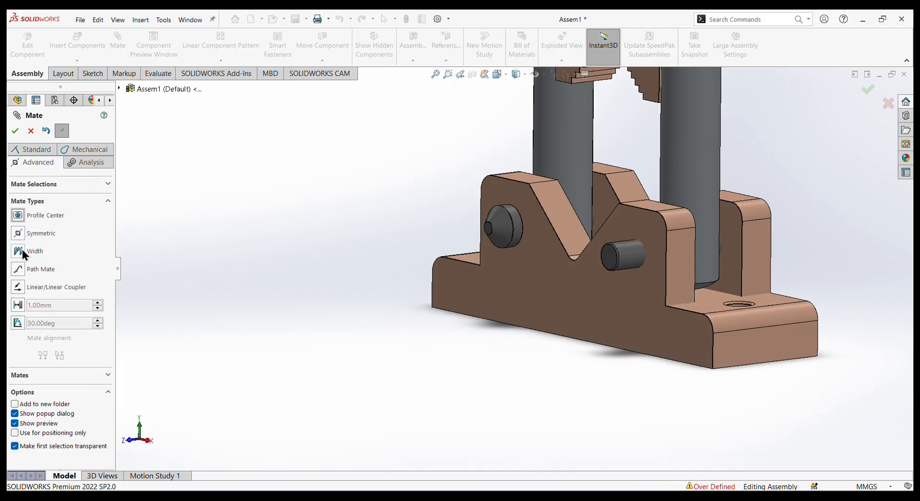
{"action": "left_click", "coordinate": [22, 250]}
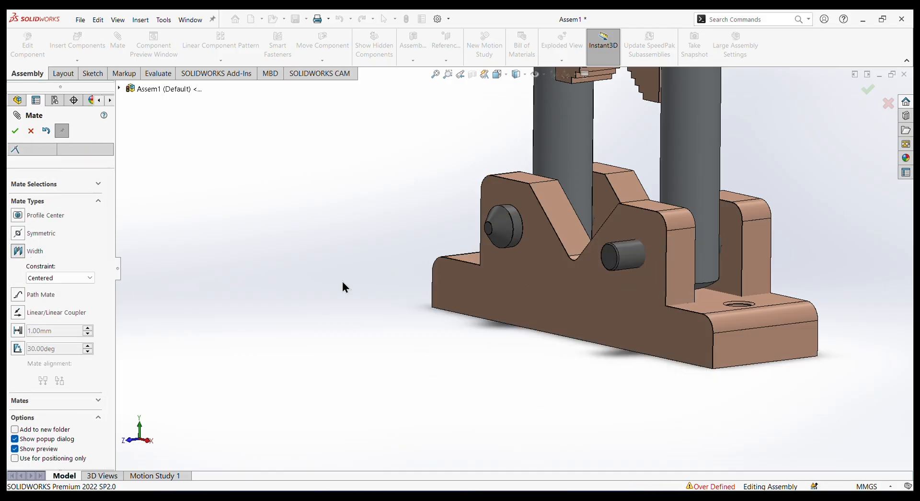
{"action": "left_click", "coordinate": [609, 254]}
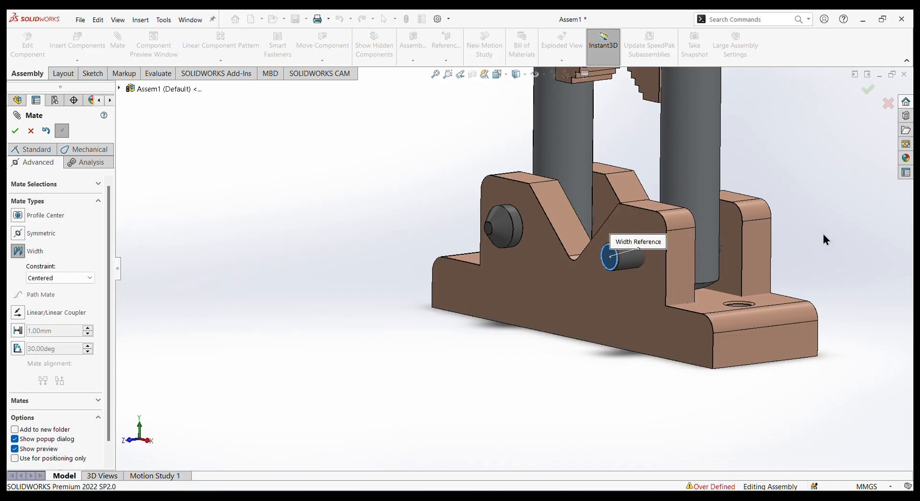
{"action": "middle_click_drag", "start_coordinate": [823, 234], "coordinate": [694, 278]}
{"action": "scroll", "coordinate": [766, 249], "scroll_direction": "down", "scroll_amount": 2}
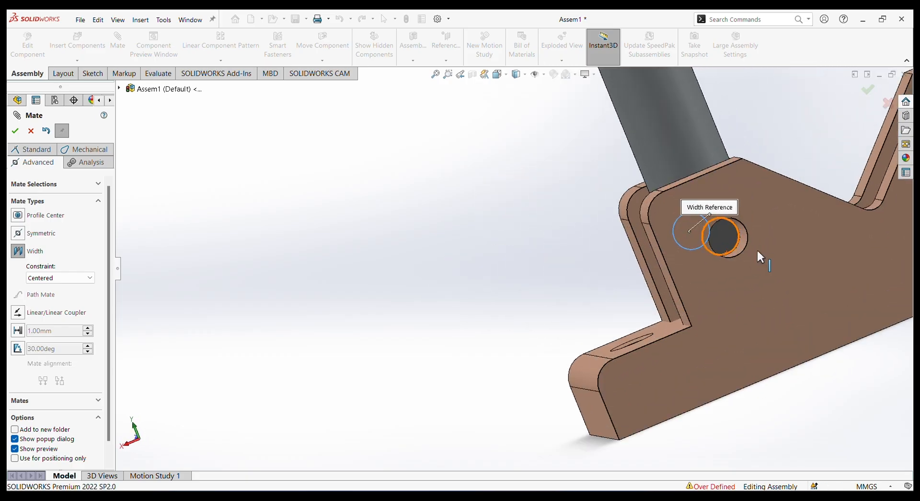
{"action": "left_click", "coordinate": [724, 233]}
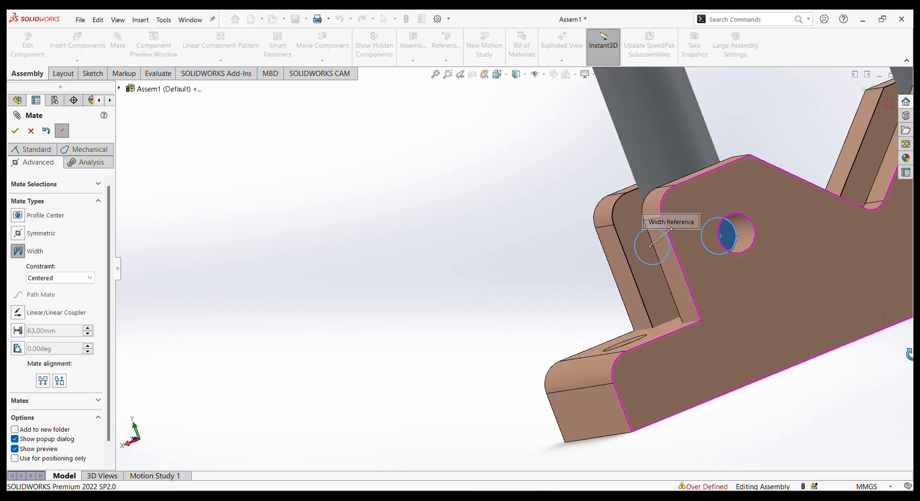
{"action": "middle_click_drag", "start_coordinate": [909, 337], "coordinate": [895, 343]}
{"action": "middle_click_drag", "start_coordinate": [779, 407], "coordinate": [852, 410]}
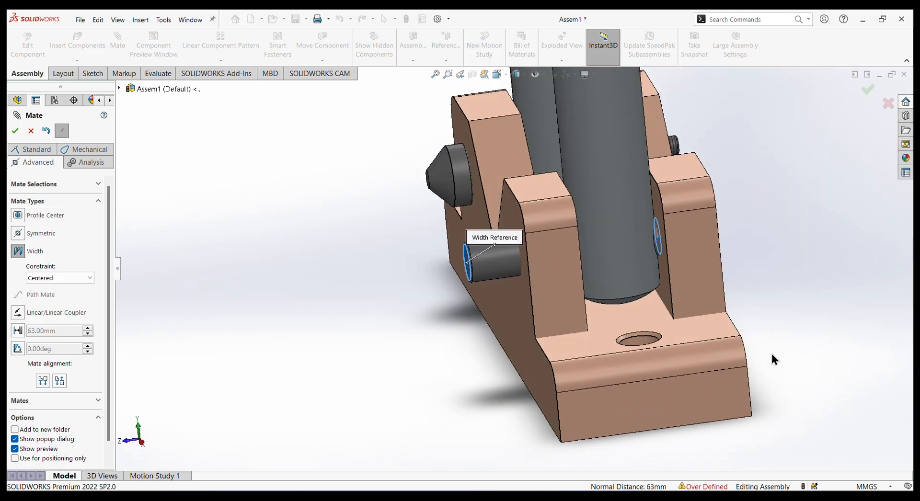
{"action": "left_click", "coordinate": [621, 145]}
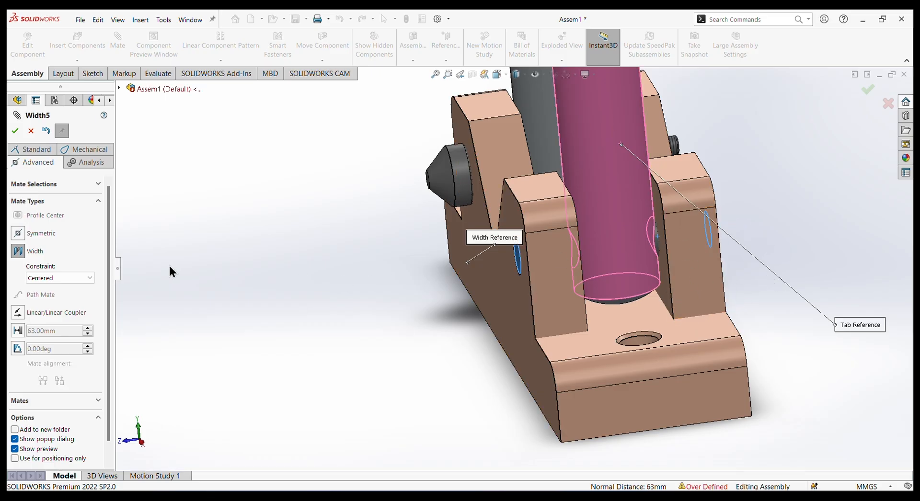
{"action": "key", "text": "Return"}
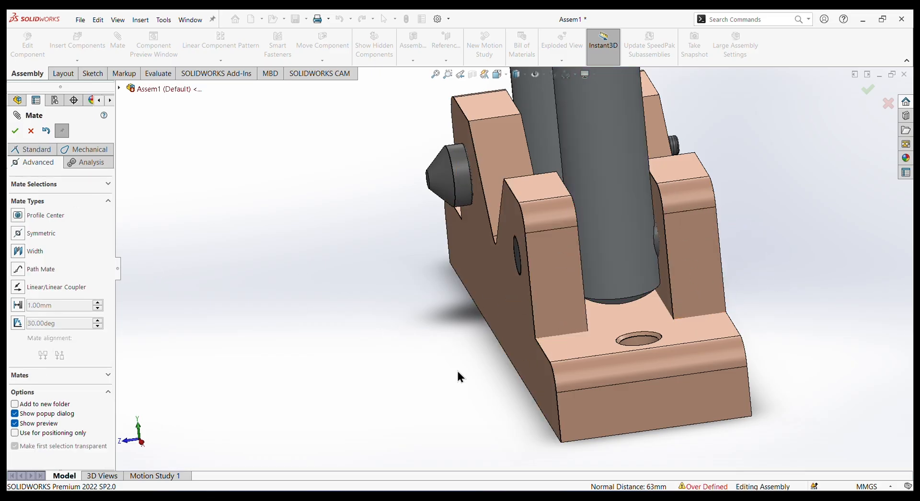
{"action": "middle_click_drag", "start_coordinate": [457, 370], "coordinate": [487, 362]}
{"action": "scroll", "coordinate": [752, 280], "scroll_direction": "up", "scroll_amount": 4}
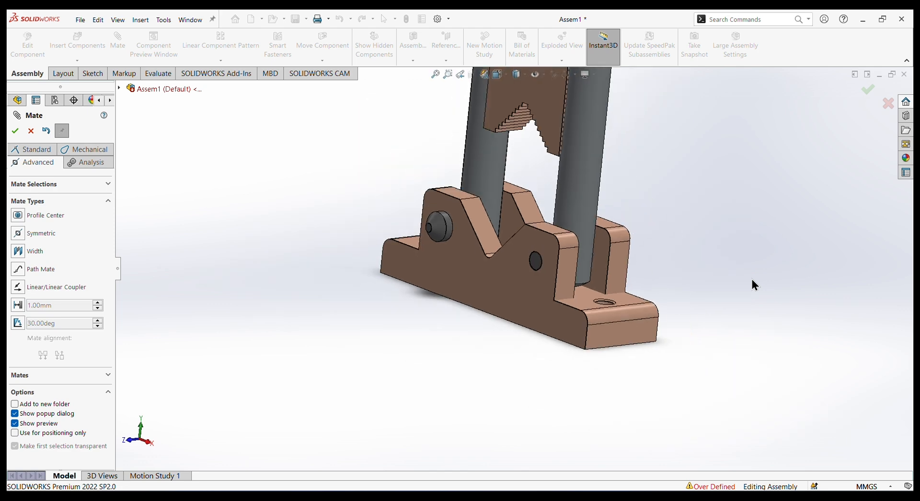
{"action": "middle_click_drag", "start_coordinate": [694, 234], "coordinate": [723, 222]}
{"action": "scroll", "coordinate": [711, 225], "scroll_direction": "up", "scroll_amount": 3}
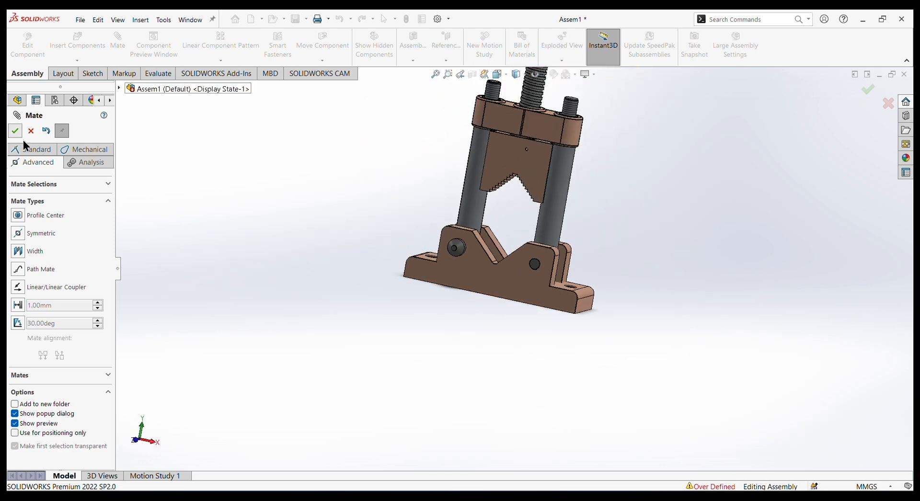
{"action": "key", "text": "Escape"}
Insert the part named pin from the pipe vise folder and place it beside the small hole in the movable jaw.
{"action": "left_click", "coordinate": [77, 41]}
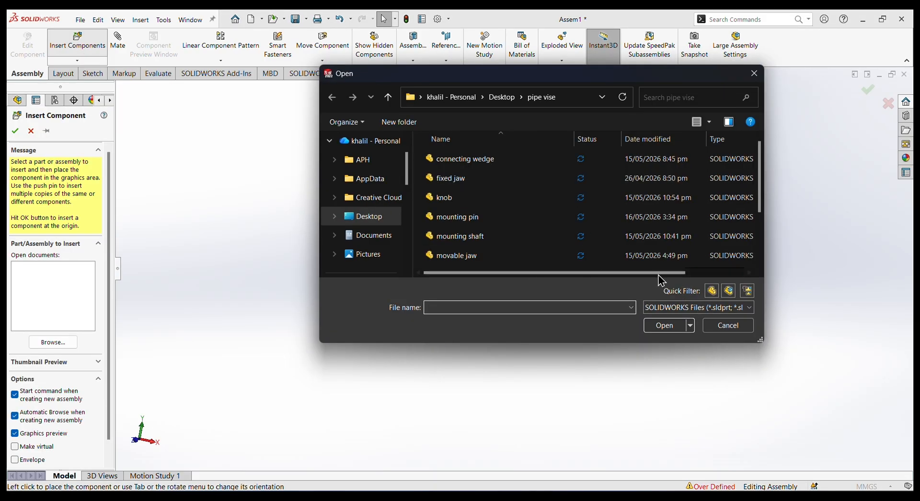
{"action": "scroll", "coordinate": [508, 201], "scroll_direction": "down", "scroll_amount": 1}
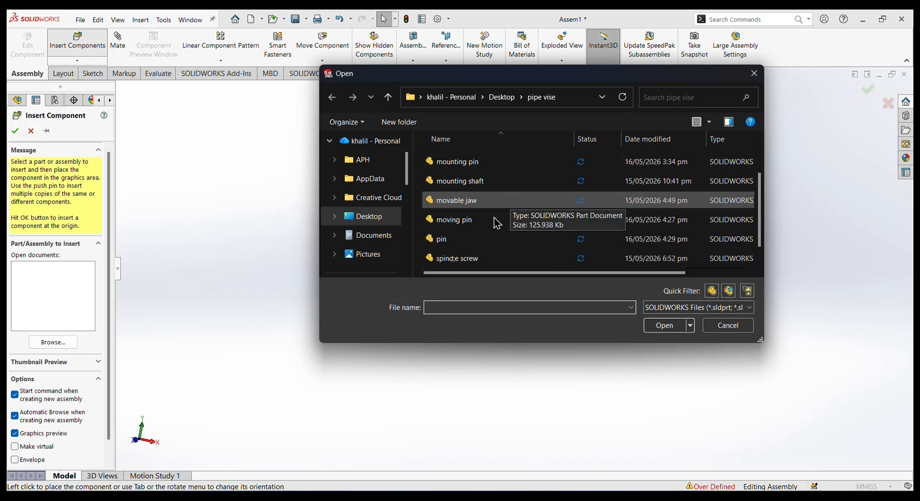
{"action": "left_click", "coordinate": [479, 239]}
{"action": "left_click", "coordinate": [652, 325]}
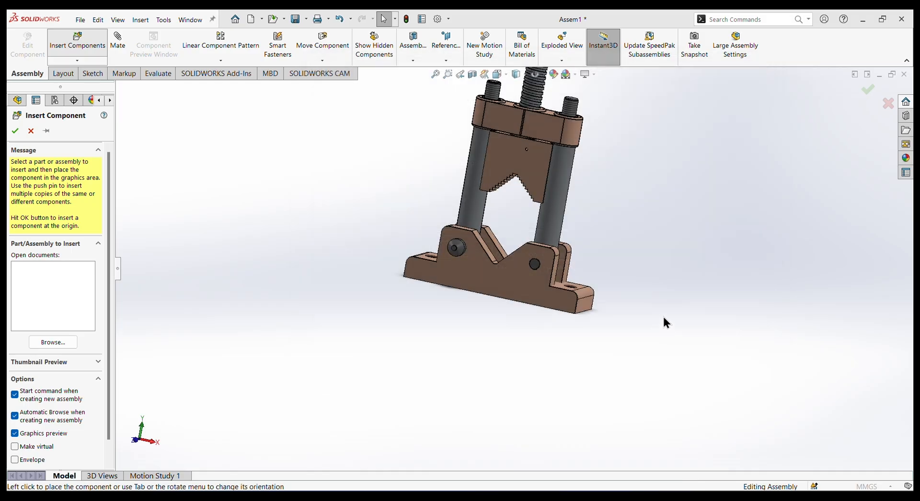
{"action": "left_click", "coordinate": [506, 151]}
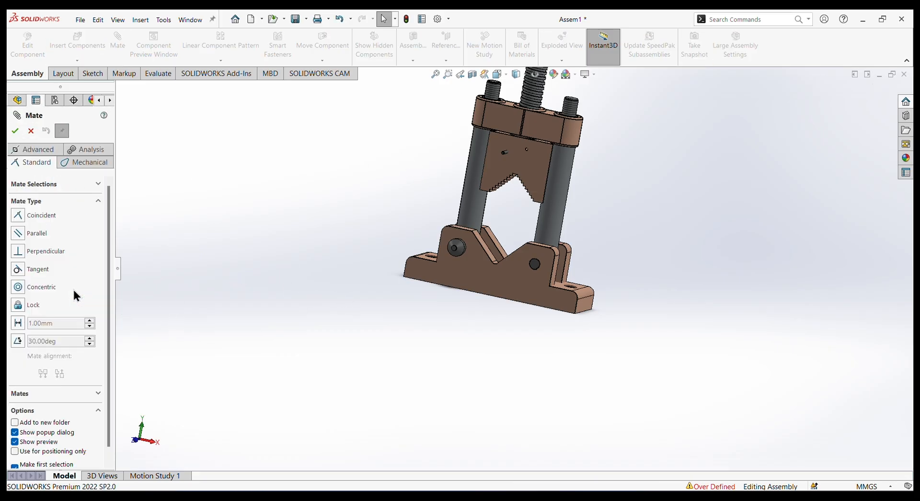
Add a concentric mate between the movable jaw's small hole and the small pin's cylindrical face.
{"action": "left_click", "coordinate": [24, 287]}
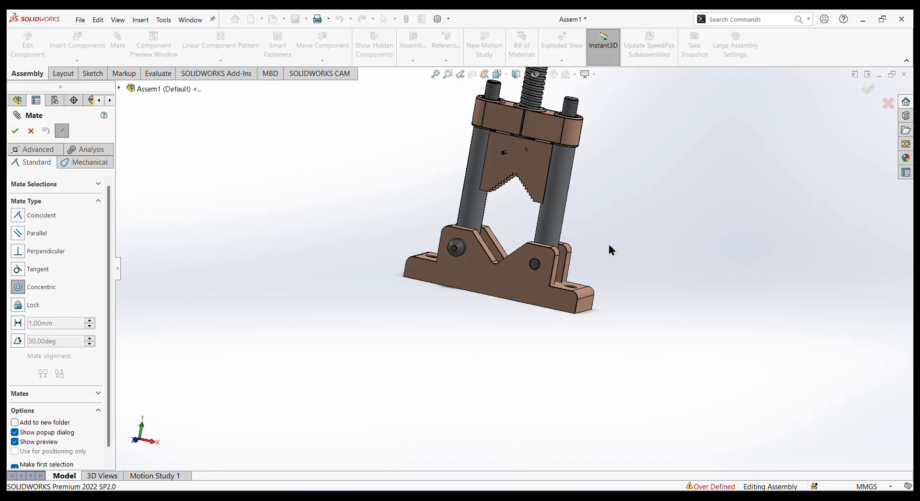
{"action": "scroll", "coordinate": [608, 243], "scroll_direction": "down", "scroll_amount": 2}
{"action": "scroll", "coordinate": [438, 103], "scroll_direction": "down", "scroll_amount": 2}
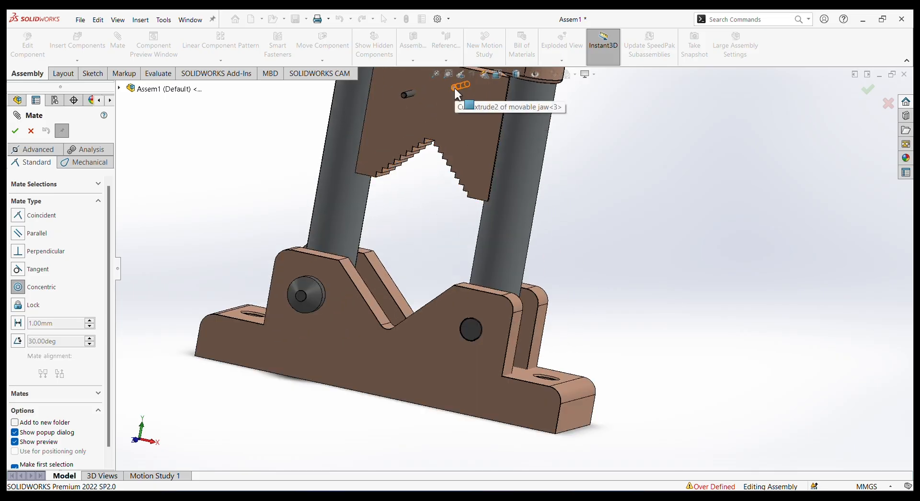
{"action": "left_click", "coordinate": [454, 88]}
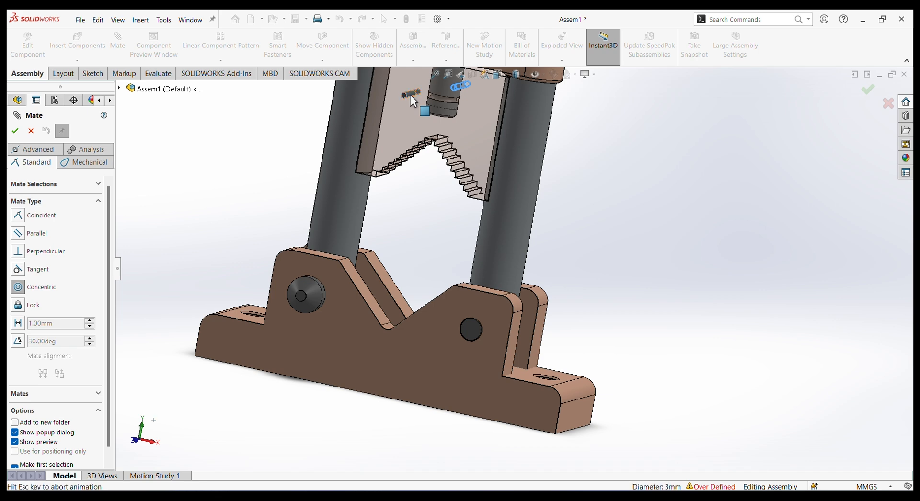
{"action": "left_click", "coordinate": [410, 95]}
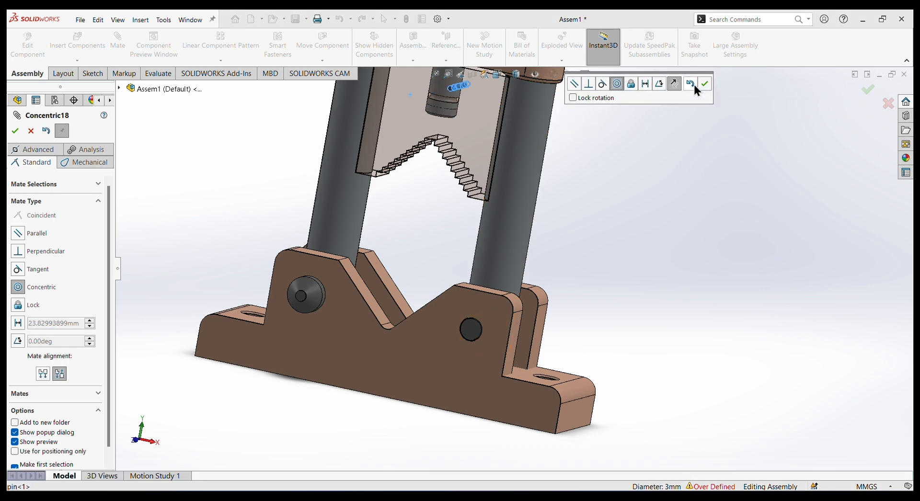
{"action": "left_click", "coordinate": [692, 86]}
{"action": "key", "text": "z"}
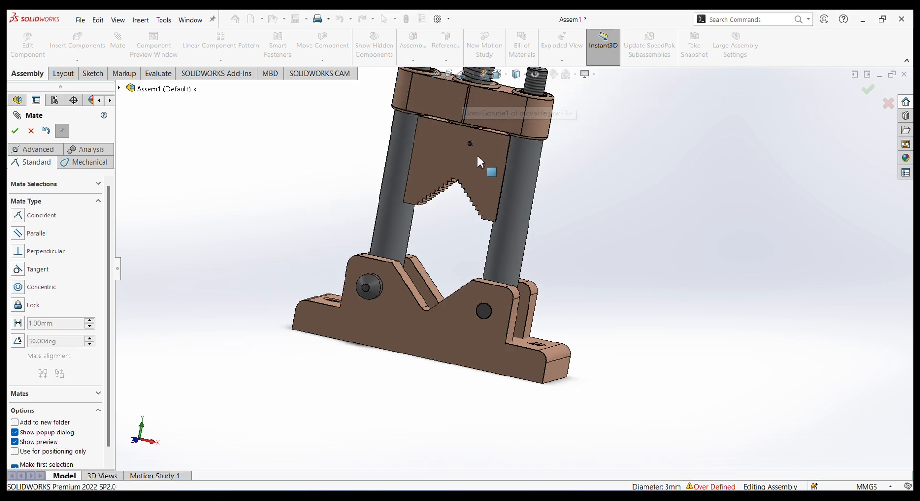
Start a centred width mate with the small pin's two end faces as the width references.
{"action": "scroll", "coordinate": [479, 150], "scroll_direction": "down", "scroll_amount": 8}
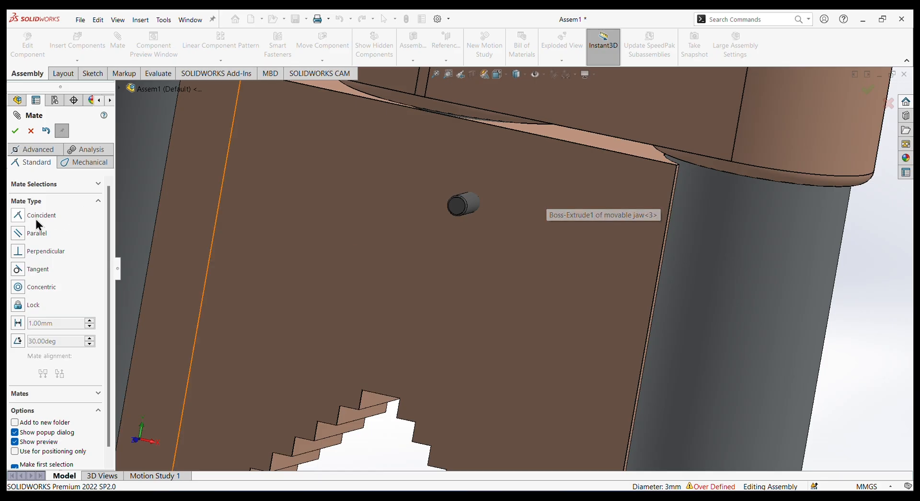
{"action": "left_click", "coordinate": [28, 151]}
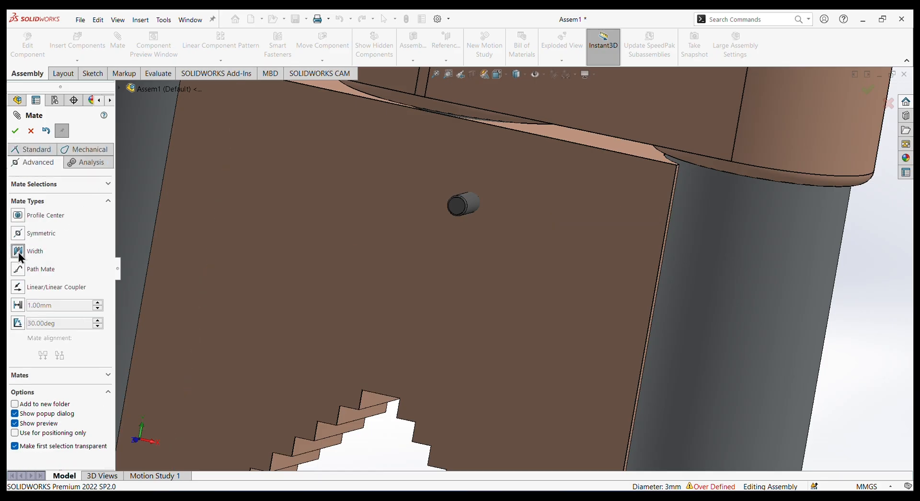
{"action": "left_click", "coordinate": [19, 252]}
{"action": "left_click", "coordinate": [453, 210]}
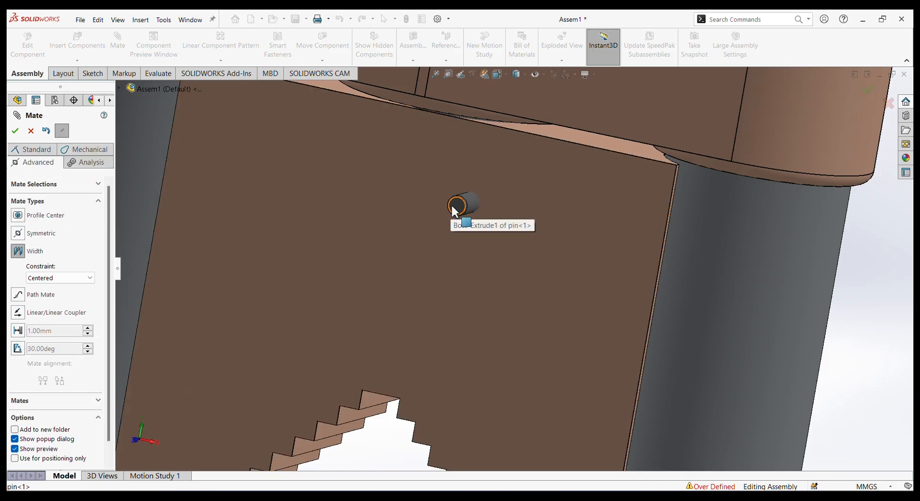
{"action": "scroll", "coordinate": [762, 278], "scroll_direction": "up", "scroll_amount": 6}
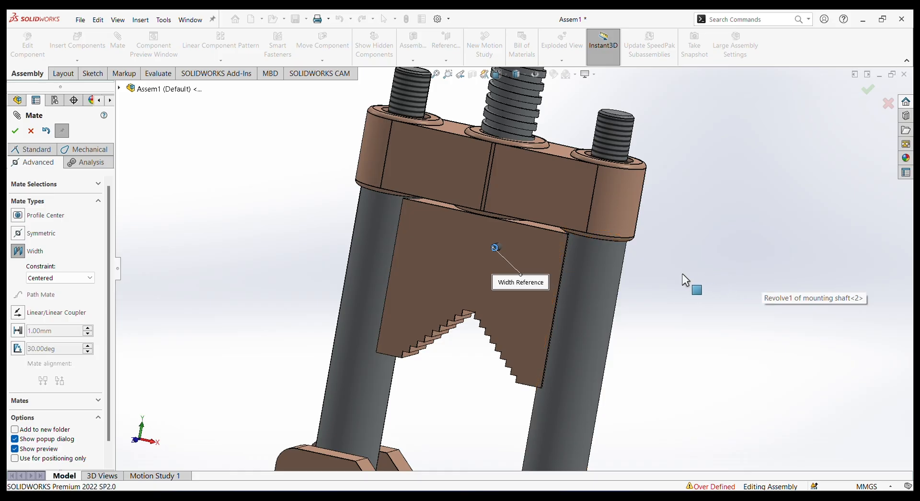
{"action": "middle_click_drag", "start_coordinate": [683, 277], "coordinate": [506, 312]}
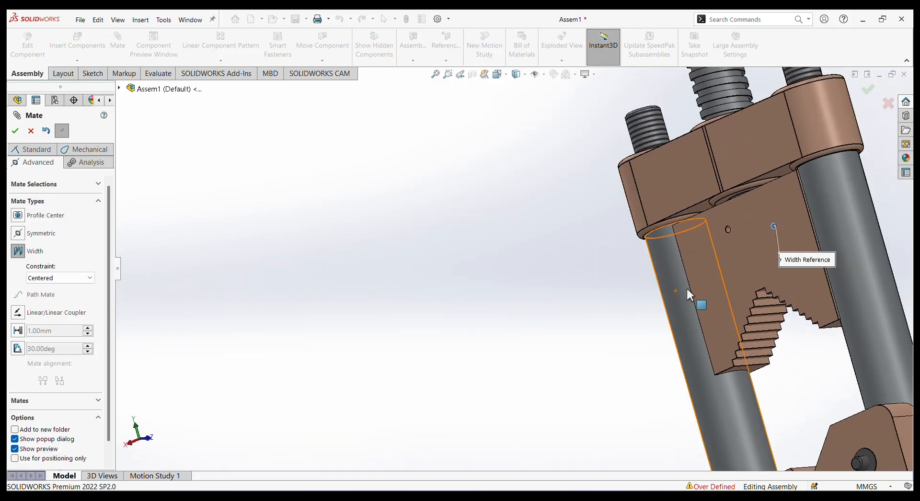
{"action": "scroll", "coordinate": [686, 286], "scroll_direction": "down", "scroll_amount": 8}
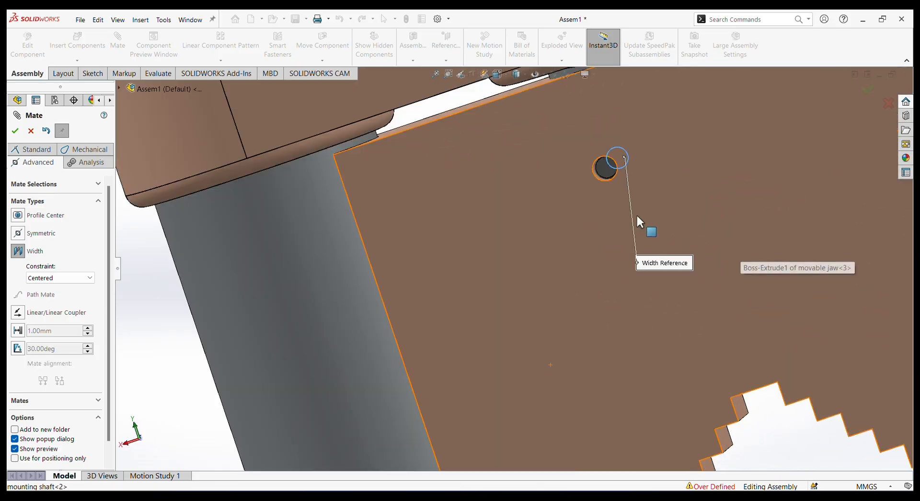
{"action": "left_click", "coordinate": [608, 169]}
{"action": "scroll", "coordinate": [591, 253], "scroll_direction": "up", "scroll_amount": 3}
{"action": "scroll", "coordinate": [593, 255], "scroll_direction": "up", "scroll_amount": 3}
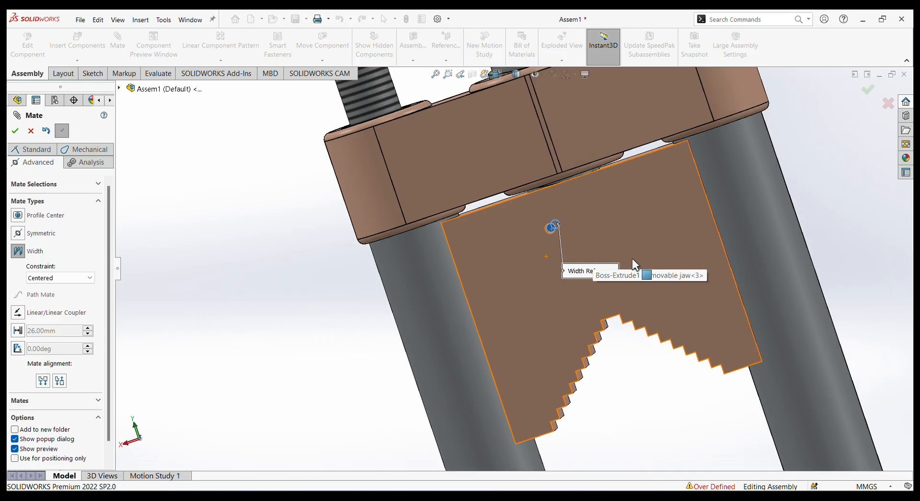
Centre the small pin using the movable jaw's two opposite flat faces as tab references, and finish mating.
{"action": "left_click", "coordinate": [643, 214]}
{"action": "middle_click_drag", "start_coordinate": [797, 237], "coordinate": [879, 254]}
{"action": "scroll", "coordinate": [859, 249], "scroll_direction": "up", "scroll_amount": 2}
{"action": "scroll", "coordinate": [777, 246], "scroll_direction": "down", "scroll_amount": 3}
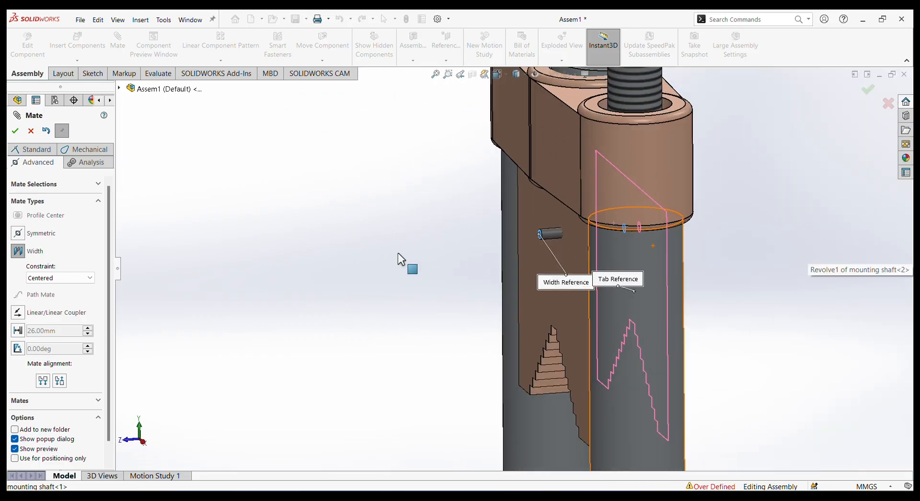
{"action": "left_click", "coordinate": [530, 276]}
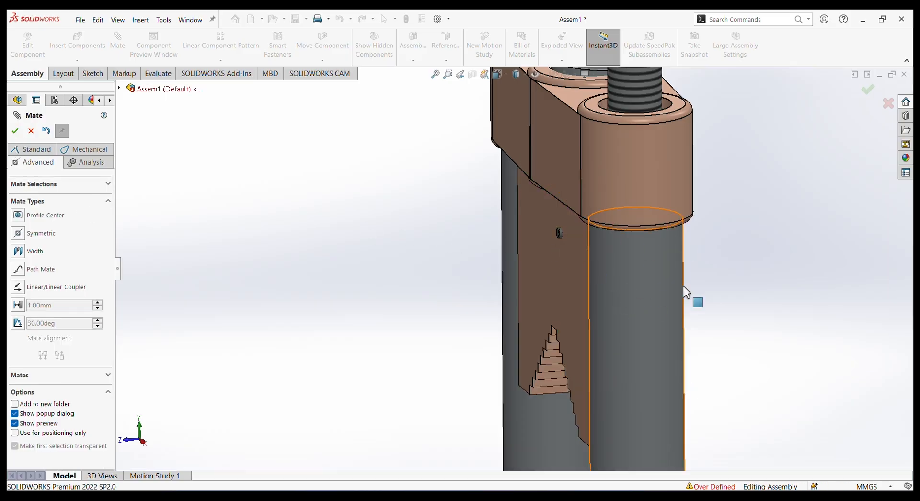
{"action": "scroll", "coordinate": [723, 320], "scroll_direction": "up", "scroll_amount": 5}
{"action": "mouse_move", "coordinate": [660, 334]}
{"action": "middle_mouse_down"}
{"action": "mouse_move", "coordinate": [708, 304]}
{"action": "mouse_move", "coordinate": [665, 341]}
{"action": "middle_mouse_up"}
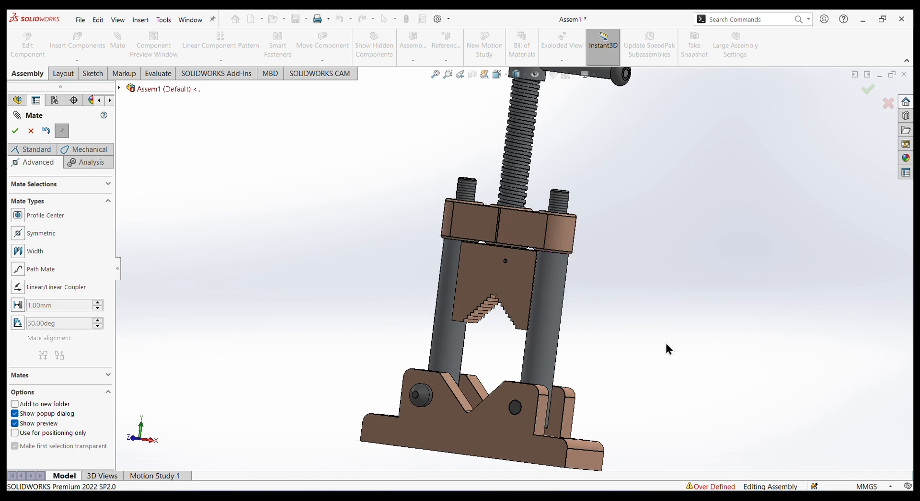
{"action": "scroll", "coordinate": [642, 357], "scroll_direction": "up", "scroll_amount": 2}
{"action": "scroll", "coordinate": [487, 260], "scroll_direction": "up", "scroll_amount": 3}
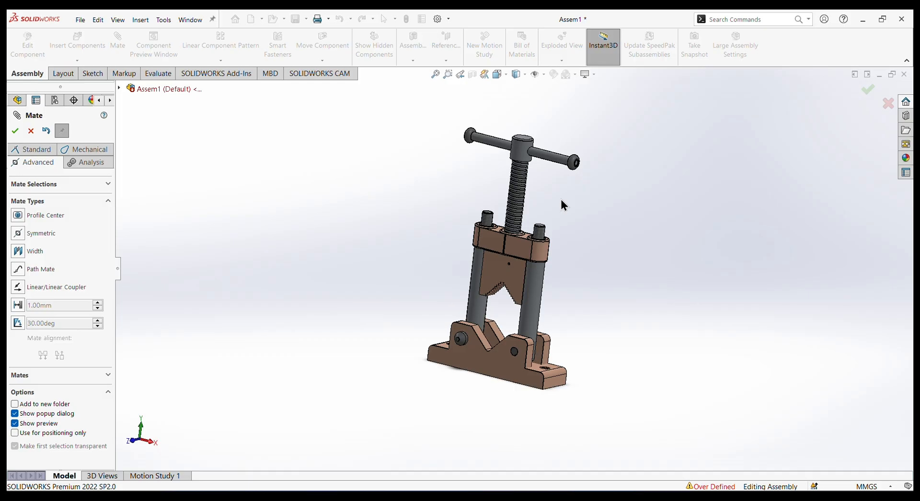
{"action": "left_click", "coordinate": [15, 131]}
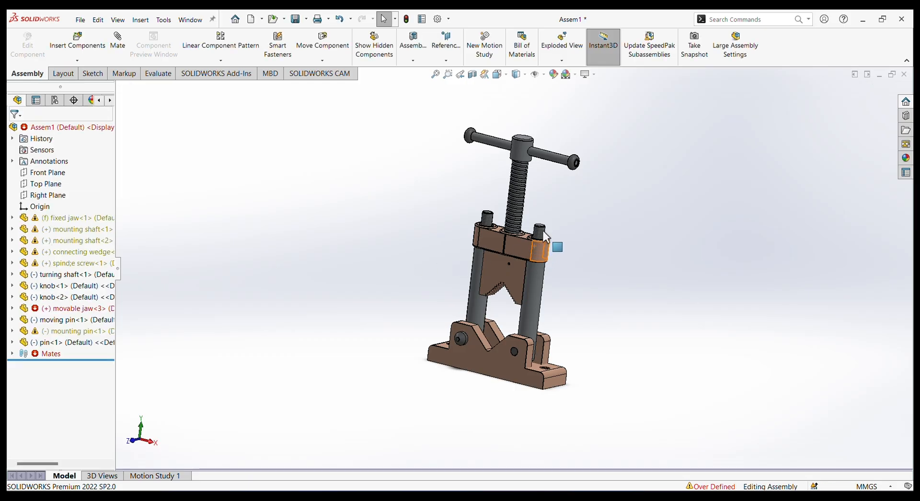
Add in the Toolbox library and open its ISO collection of hex nuts.
{"action": "left_click", "coordinate": [906, 119]}
{"action": "left_click", "coordinate": [753, 105]}
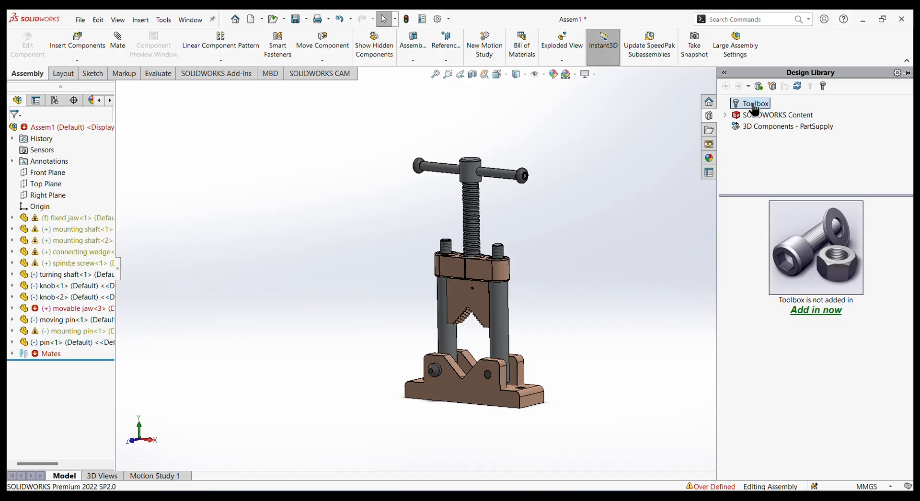
{"action": "left_click", "coordinate": [816, 311]}
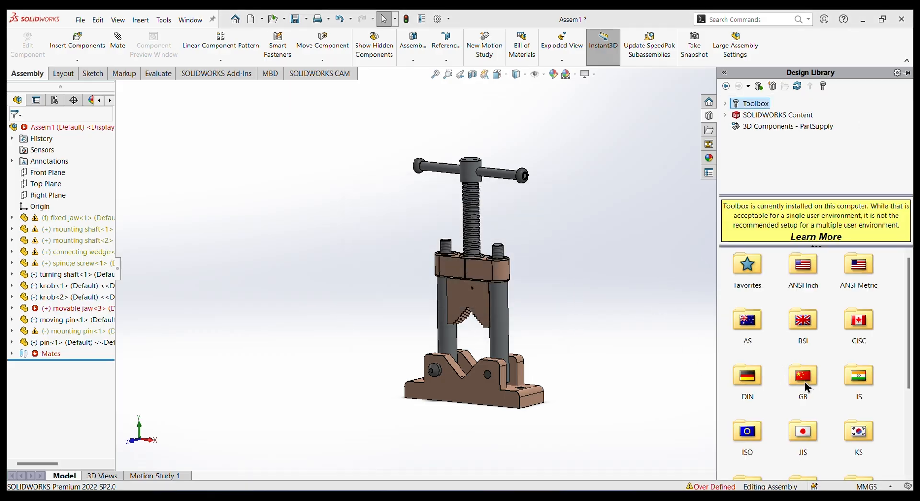
{"action": "double_click", "coordinate": [745, 437]}
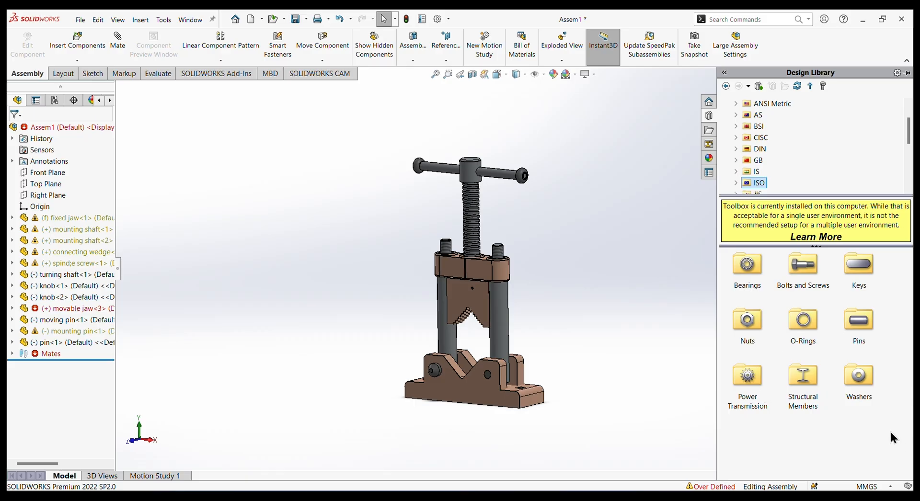
{"action": "double_click", "coordinate": [750, 320]}
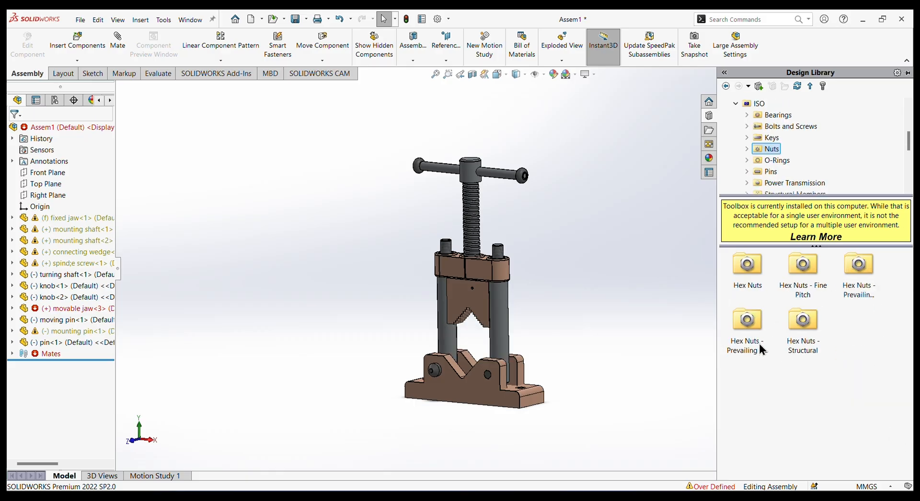
{"action": "double_click", "coordinate": [747, 268]}
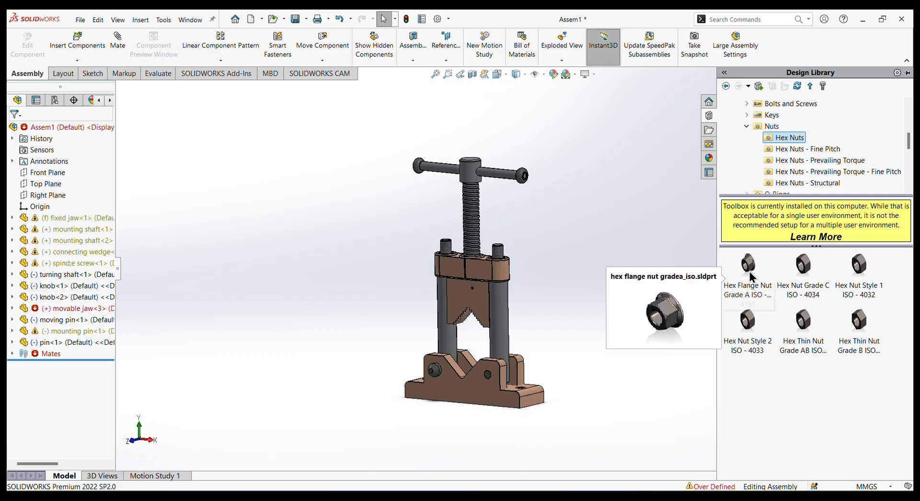
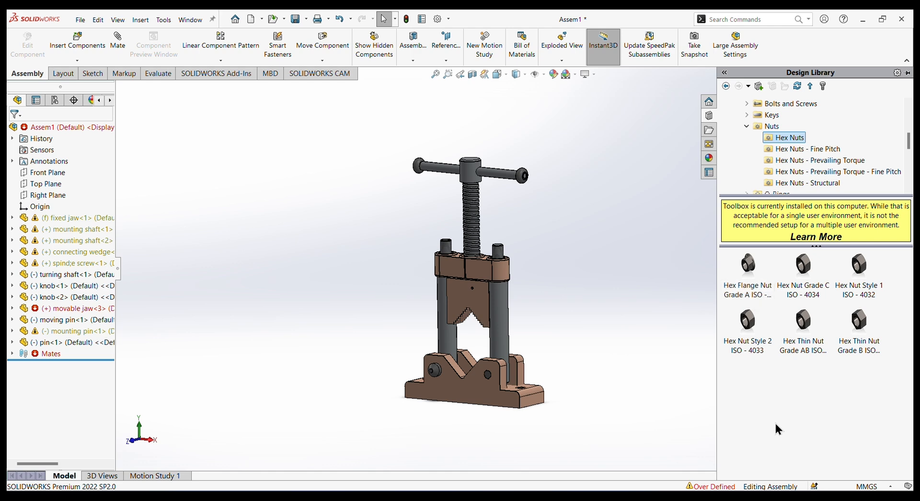
Insert a Hex Flange Nut Grade A ISO - 4161 beside the vise, sized M16 with Schematic thread display.
{"action": "left_click", "coordinate": [747, 268]}
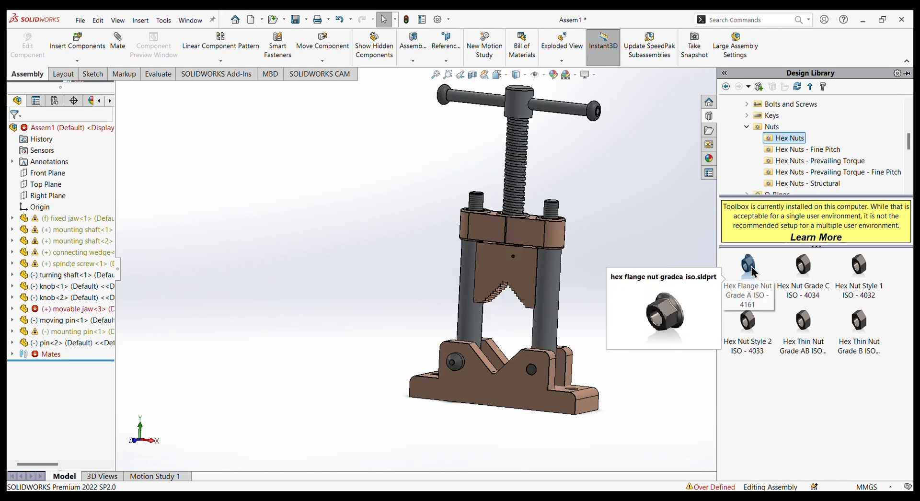
{"action": "left_click_drag", "start_coordinate": [751, 266], "coordinate": [565, 221]}
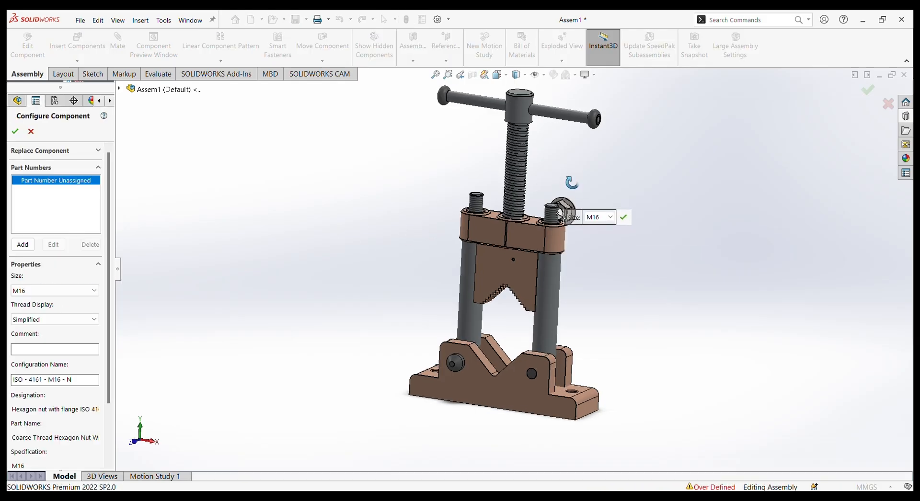
{"action": "middle_click_drag", "start_coordinate": [571, 183], "coordinate": [561, 205]}
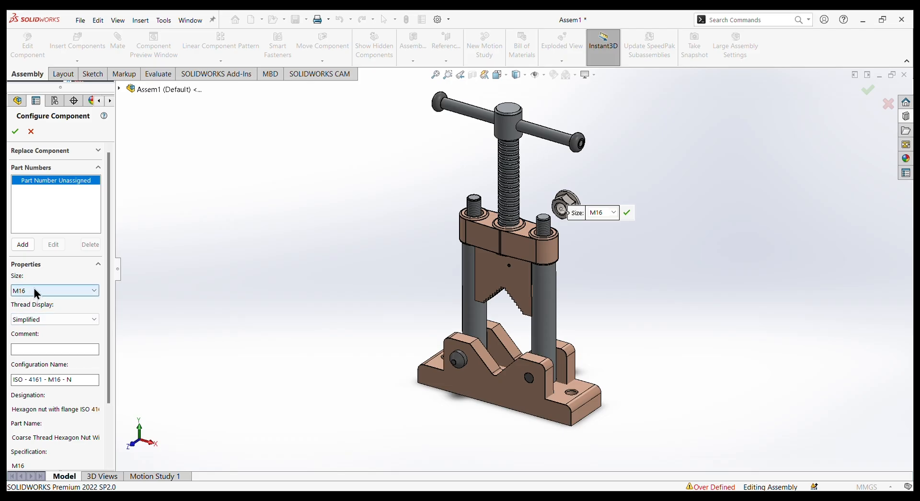
{"action": "left_click", "coordinate": [50, 320]}
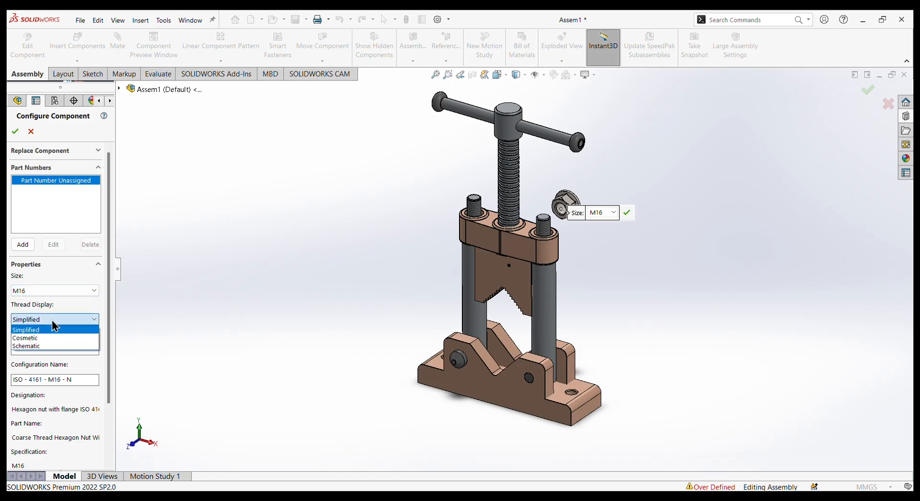
{"action": "left_click", "coordinate": [30, 345]}
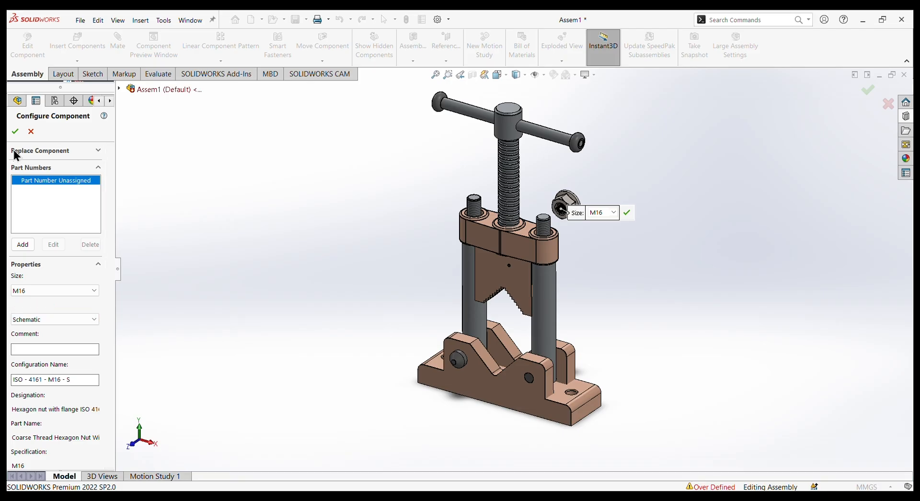
{"action": "key", "text": "Return"}
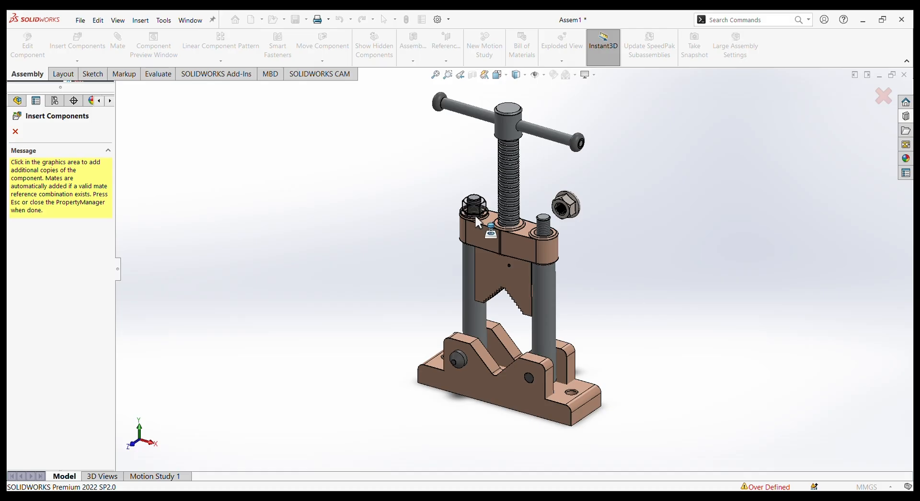
Place a copy of the M16 flange nut on each mounting shaft's threaded upper end, and finish inserting.
{"action": "left_click", "coordinate": [476, 217]}
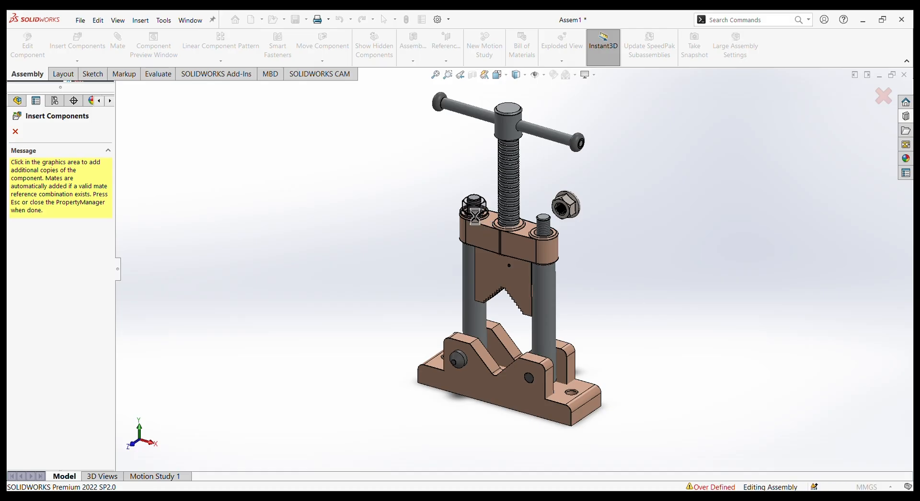
{"action": "left_click", "coordinate": [544, 242]}
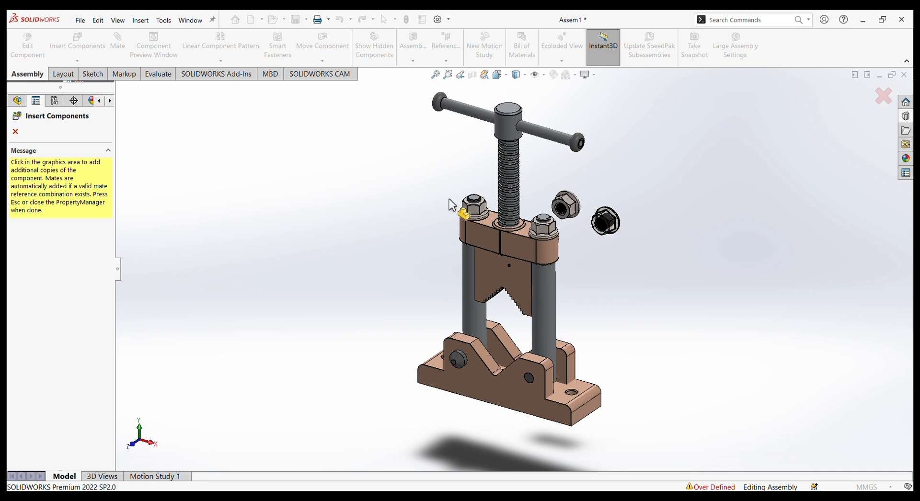
{"action": "key", "text": "Escape"}
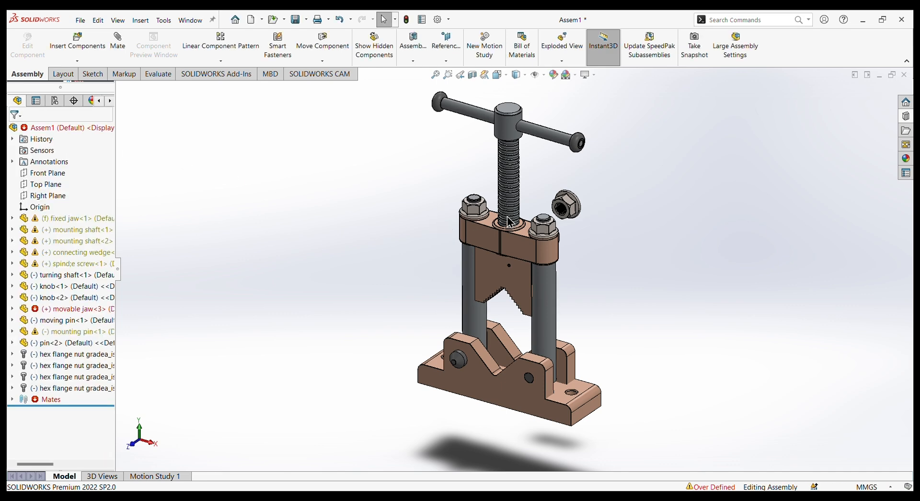
Delete the two surplus M16 flange nuts floating beside the vise, keeping those on the mounting shafts.
{"action": "left_click", "coordinate": [571, 213]}
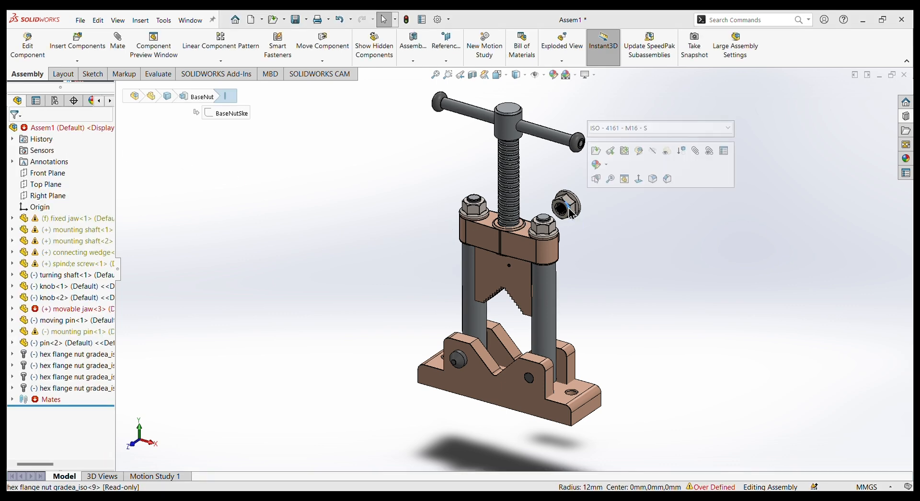
{"action": "key", "text": "Delete"}
{"action": "left_click", "coordinate": [527, 197]}
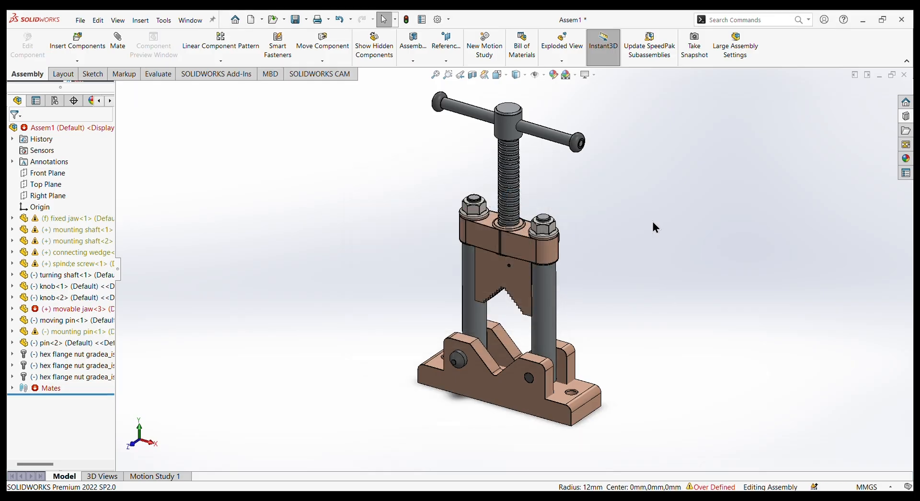
{"action": "middle_click_drag", "start_coordinate": [652, 221], "coordinate": [573, 242]}
{"action": "left_click", "coordinate": [571, 242]}
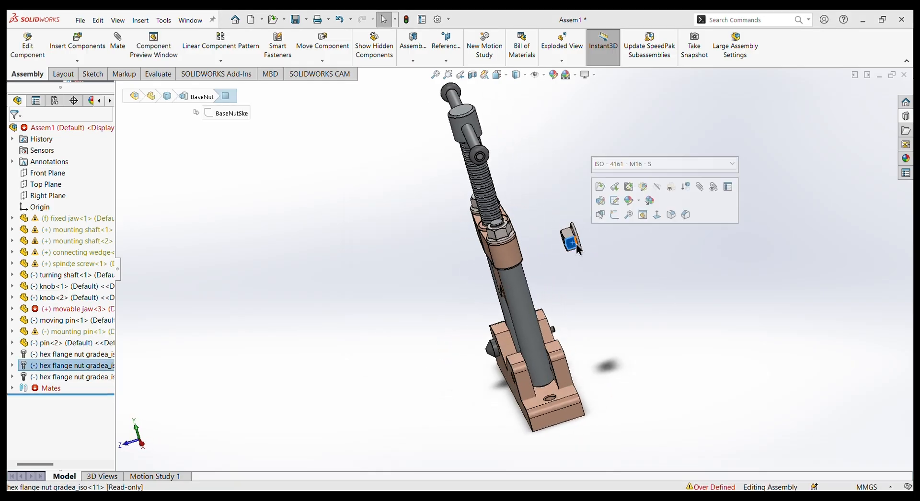
{"action": "key", "text": "Delete"}
{"action": "left_click", "coordinate": [531, 197]}
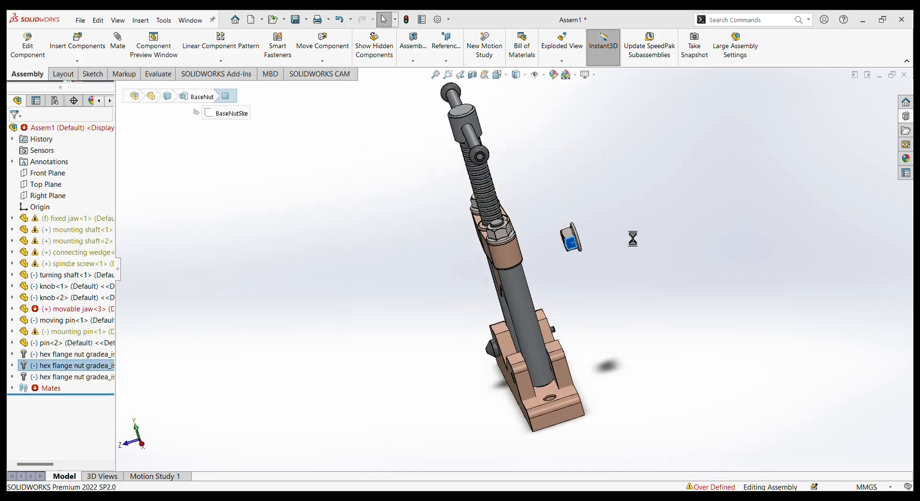
Add one ISO - 4161 hex flange nut, size M6 with Schematic thread display, on the threaded pin end protruding from the fixed jaw.
{"action": "middle_click_drag", "start_coordinate": [628, 235], "coordinate": [567, 246]}
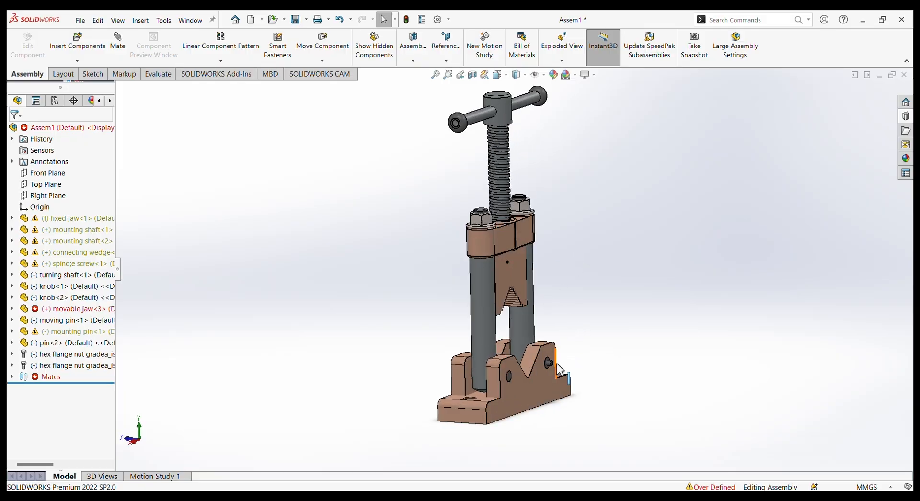
{"action": "left_click", "coordinate": [906, 118]}
{"action": "left_click_drag", "start_coordinate": [744, 263], "coordinate": [546, 363]}
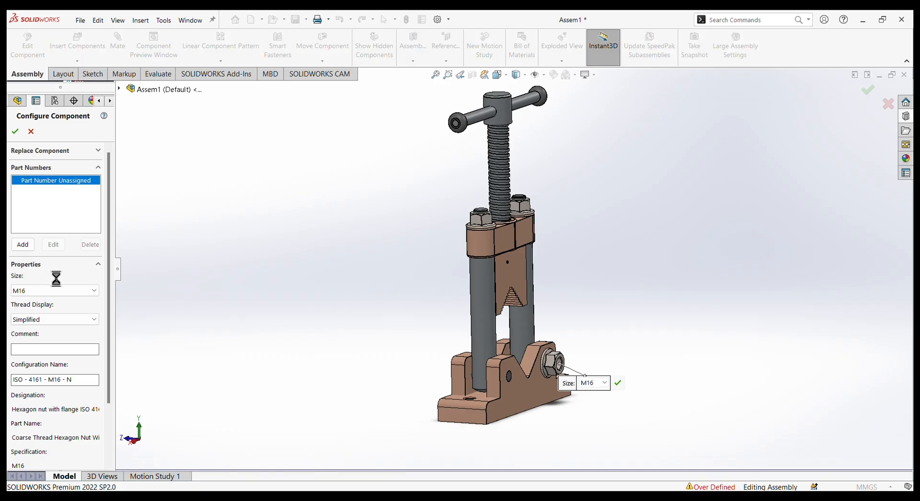
{"action": "left_click", "coordinate": [61, 291]}
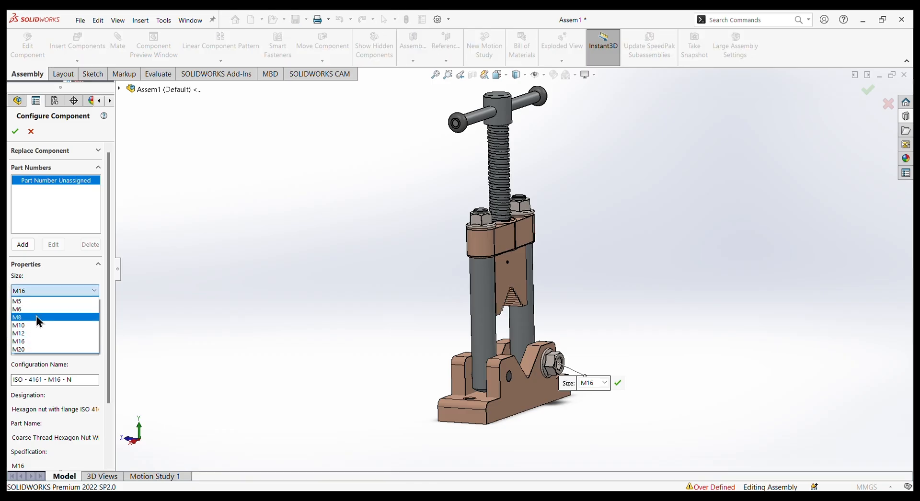
{"action": "left_click", "coordinate": [36, 310]}
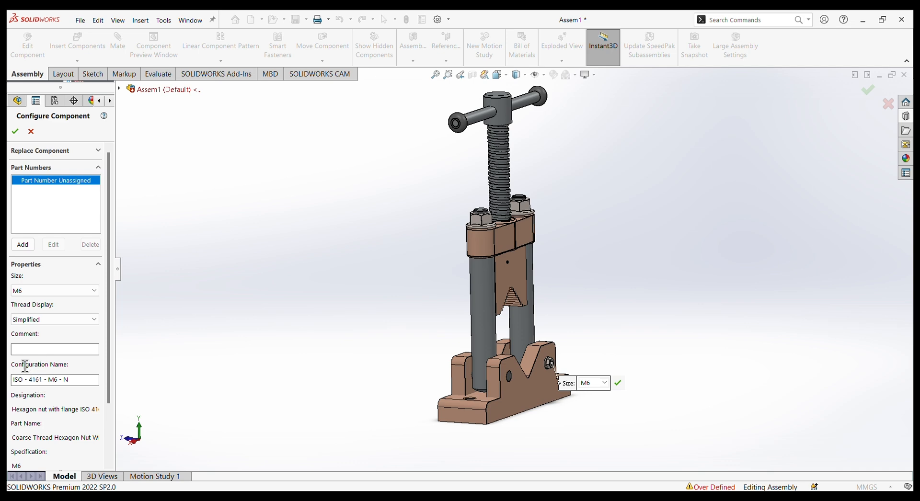
{"action": "left_click", "coordinate": [34, 320]}
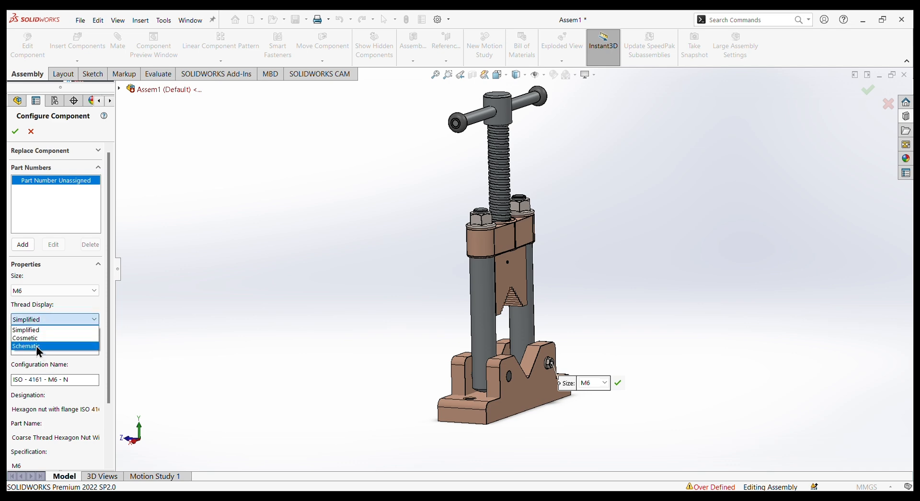
{"action": "left_click", "coordinate": [36, 346]}
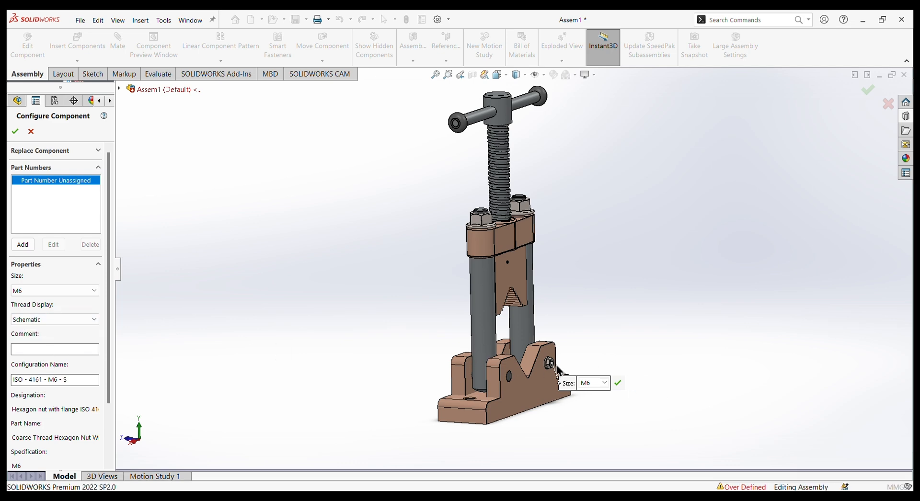
{"action": "scroll", "coordinate": [557, 365], "scroll_direction": "down", "scroll_amount": 10}
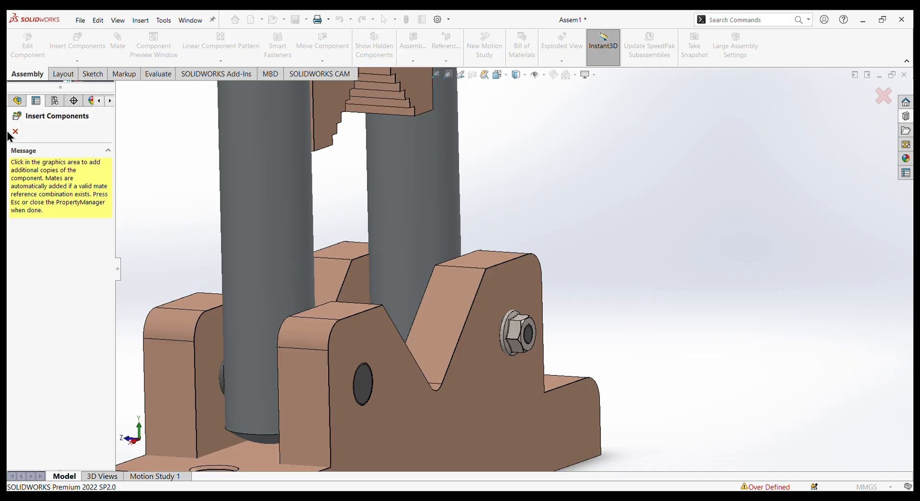
{"action": "key", "text": "Escape"}
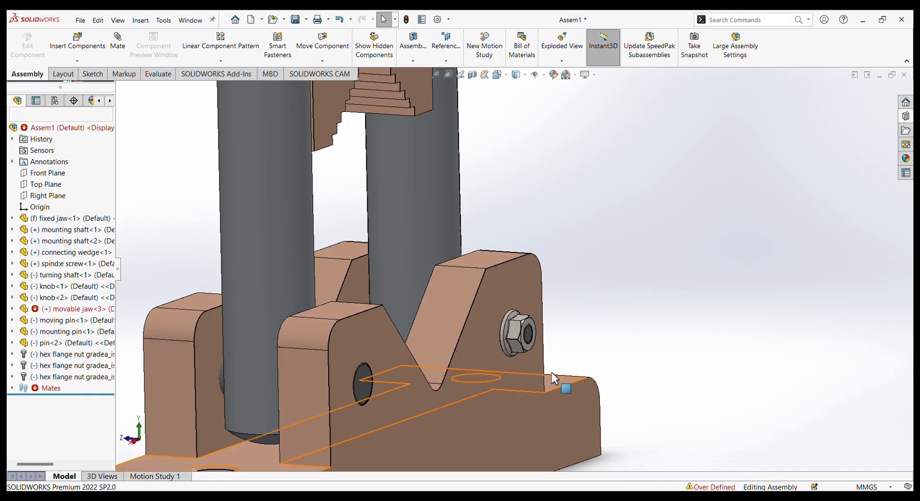
Apply a standard dark grey colour at component level to the two M16 shaft nuts and the M6 pin nut.
{"action": "scroll", "coordinate": [603, 337], "scroll_direction": "up", "scroll_amount": 4}
{"action": "scroll", "coordinate": [552, 285], "scroll_direction": "up", "scroll_amount": 1}
{"action": "scroll", "coordinate": [499, 188], "scroll_direction": "down", "scroll_amount": 2}
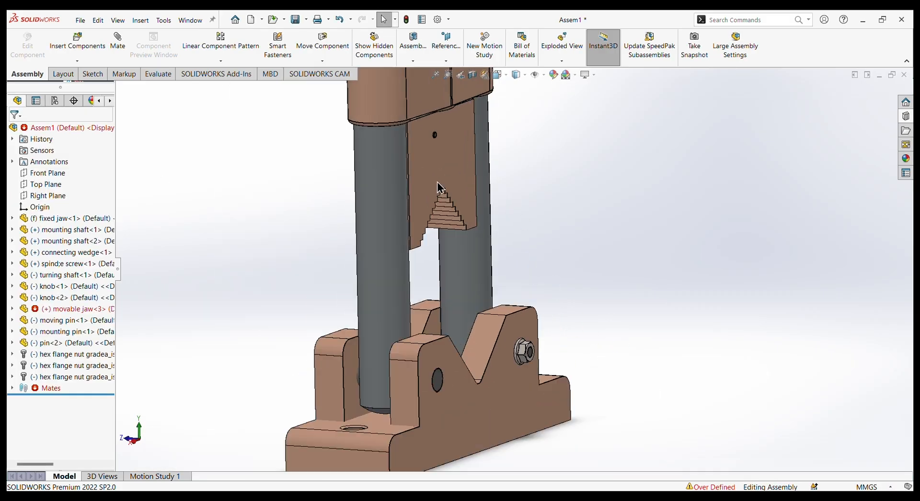
{"action": "scroll", "coordinate": [438, 185], "scroll_direction": "up", "scroll_amount": 2}
{"action": "scroll", "coordinate": [330, 185], "scroll_direction": "up", "scroll_amount": 2}
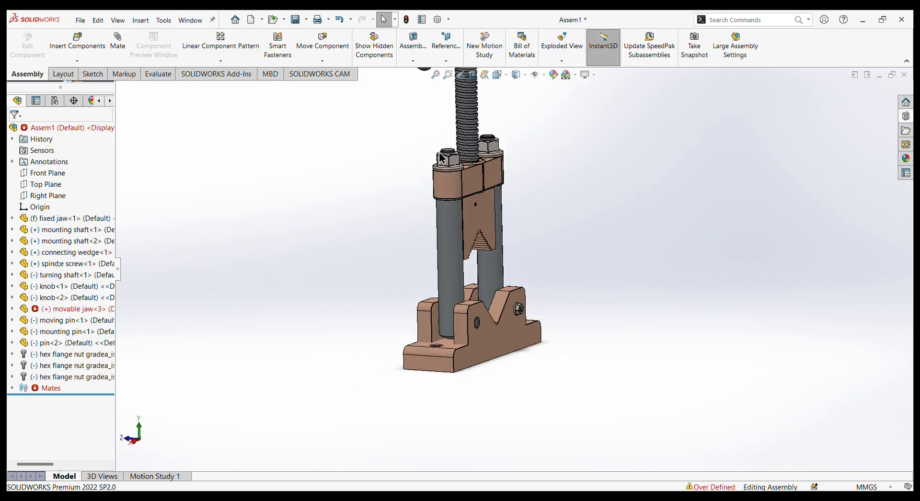
{"action": "left_click", "coordinate": [552, 76]}
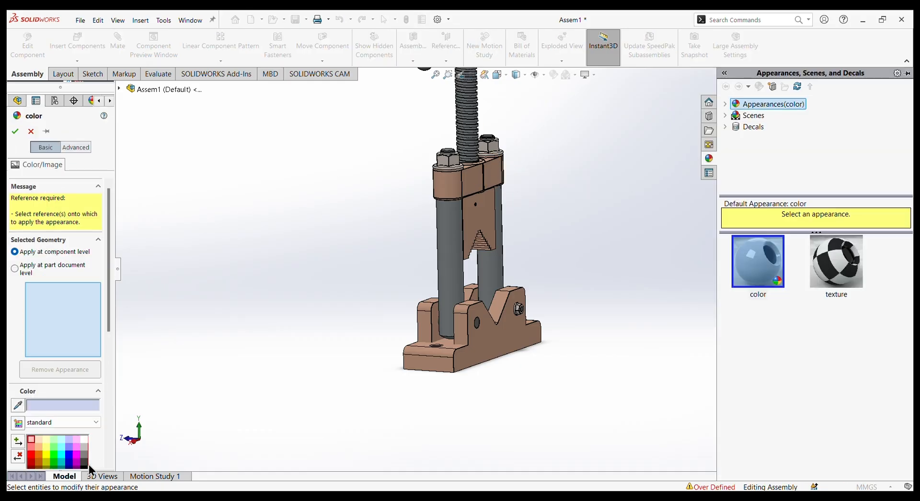
{"action": "left_click", "coordinate": [85, 453]}
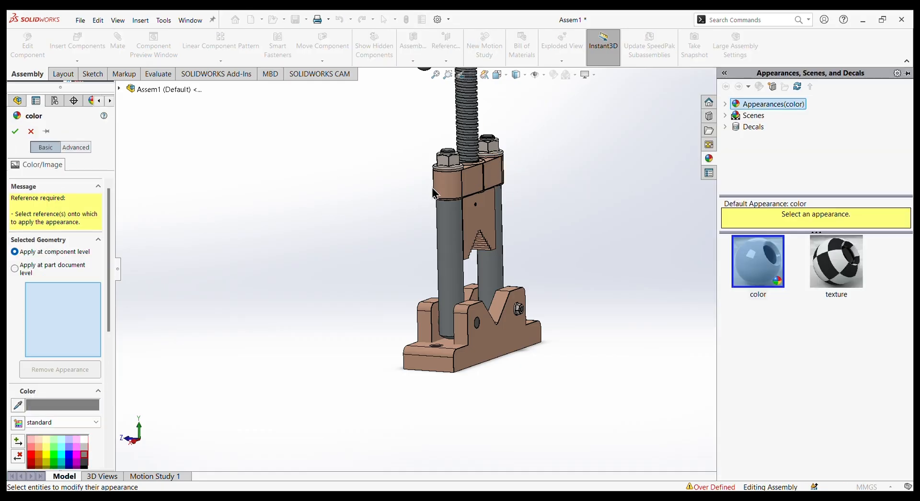
{"action": "left_click", "coordinate": [444, 160]}
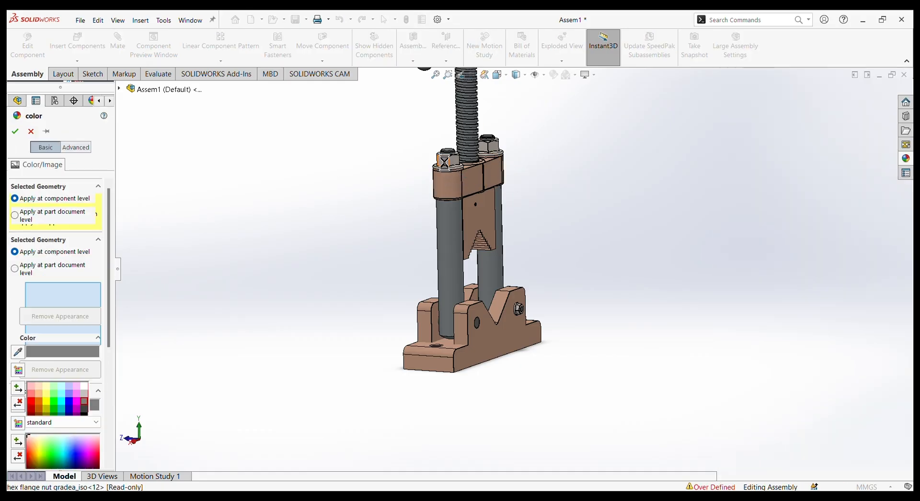
{"action": "left_click", "coordinate": [494, 151]}
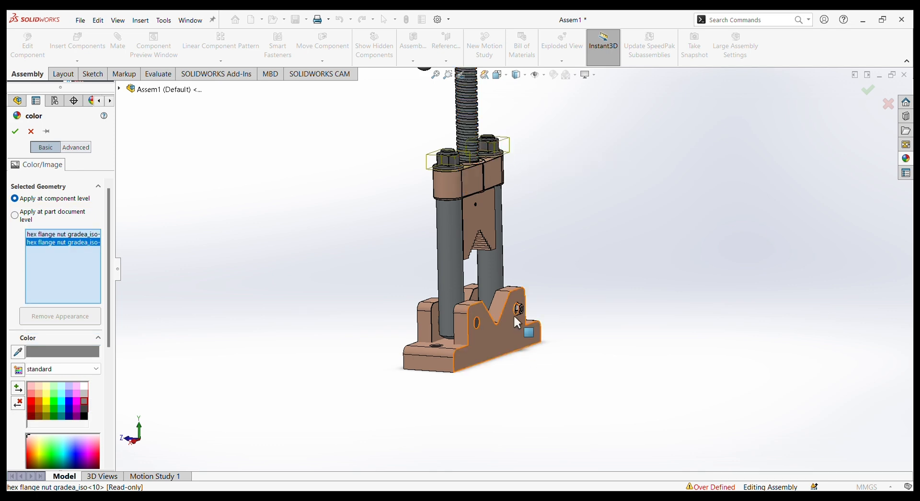
{"action": "scroll", "coordinate": [515, 312], "scroll_direction": "down", "scroll_amount": 4}
{"action": "left_click", "coordinate": [519, 299]}
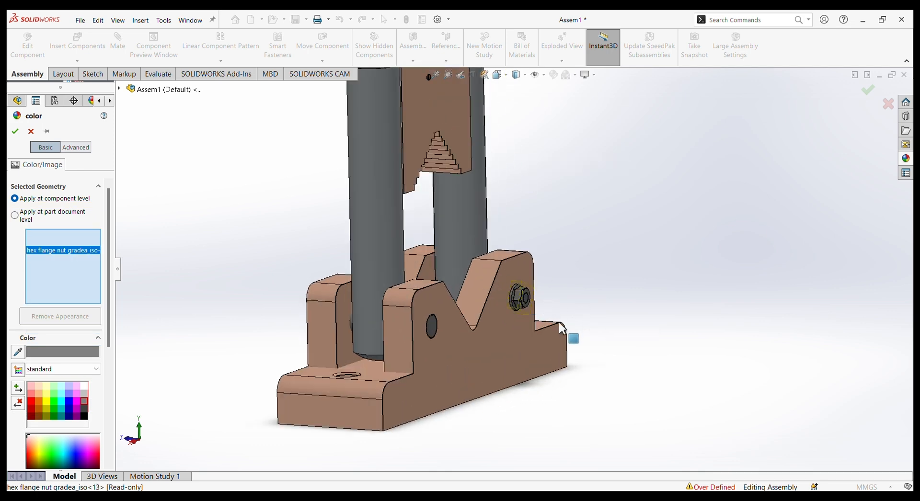
{"action": "left_click", "coordinate": [16, 134]}
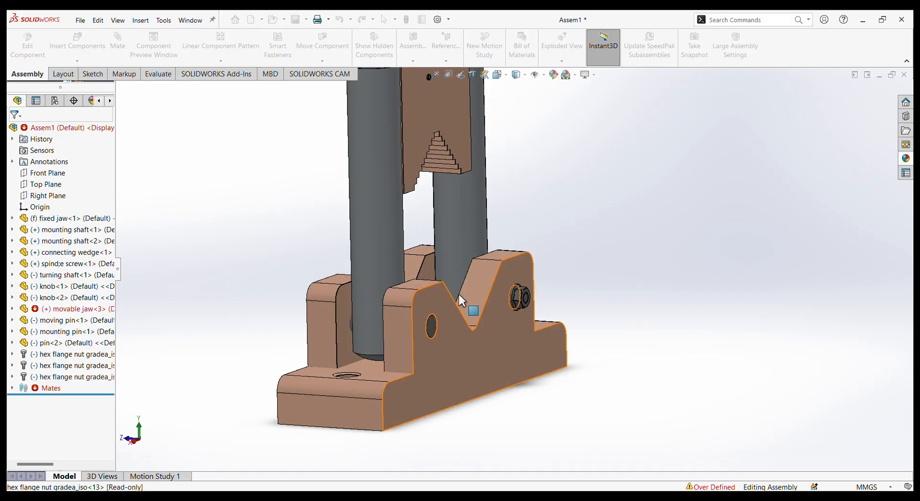
Move the movable jaw down along the mounting shafts toward the fixed jaw to try its travel.
{"action": "scroll", "coordinate": [467, 300], "scroll_direction": "up", "scroll_amount": 3}
{"action": "scroll", "coordinate": [487, 261], "scroll_direction": "up", "scroll_amount": 2}
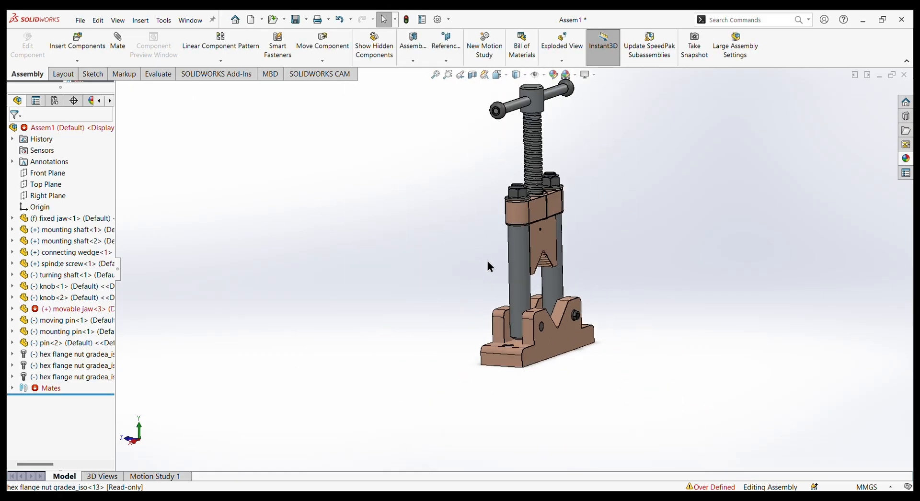
{"action": "middle_click_drag", "start_coordinate": [444, 238], "coordinate": [510, 258]}
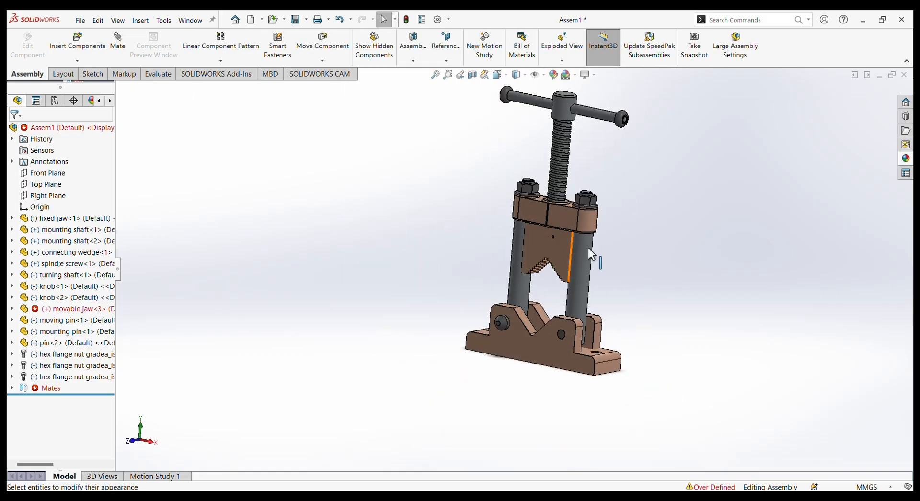
{"action": "scroll", "coordinate": [617, 159], "scroll_direction": "down", "scroll_amount": 1}
{"action": "scroll", "coordinate": [617, 159], "scroll_direction": "up", "scroll_amount": 2}
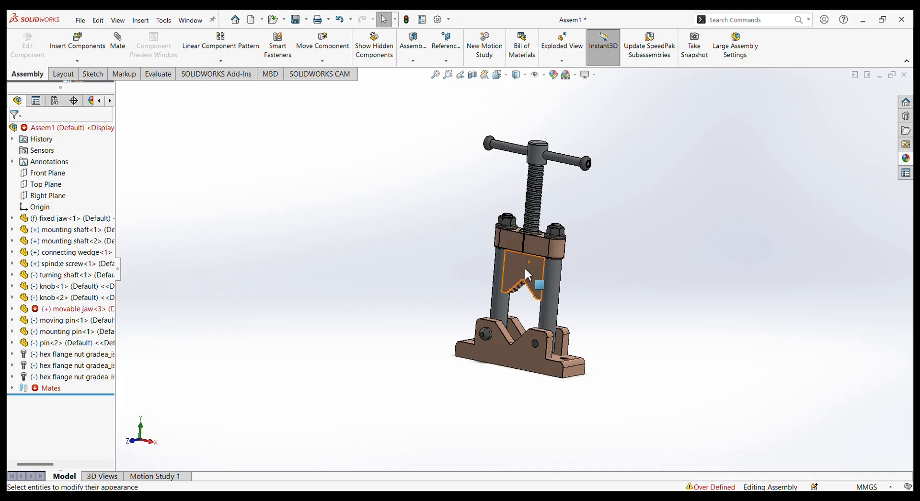
{"action": "left_click_drag", "start_coordinate": [530, 269], "coordinate": [533, 301]}
{"action": "key", "text": "Escape"}
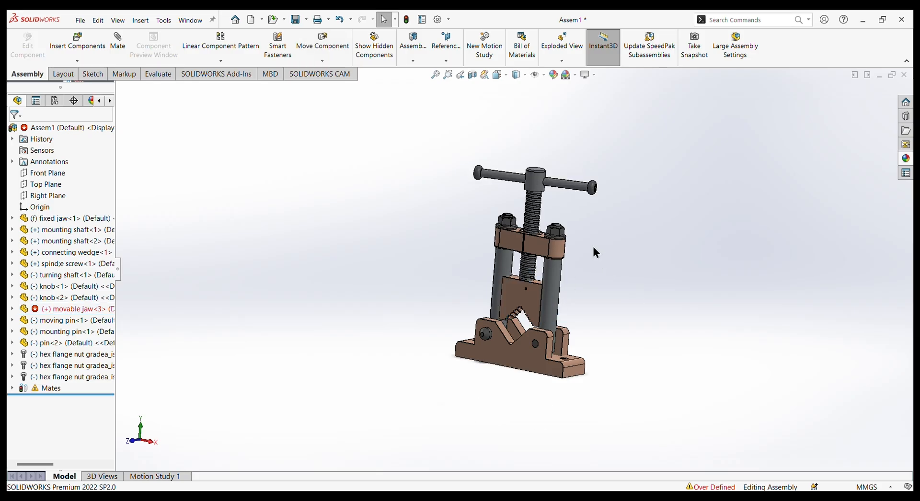
Lower the movable jaw further into the fixed jaw's V-shaped opening, and clear the selection.
{"action": "mouse_move", "coordinate": [593, 248]}
{"action": "middle_mouse_down"}
{"action": "mouse_move", "coordinate": [571, 234]}
{"action": "mouse_move", "coordinate": [600, 240]}
{"action": "mouse_move", "coordinate": [575, 244]}
{"action": "mouse_move", "coordinate": [609, 244]}
{"action": "middle_mouse_up"}
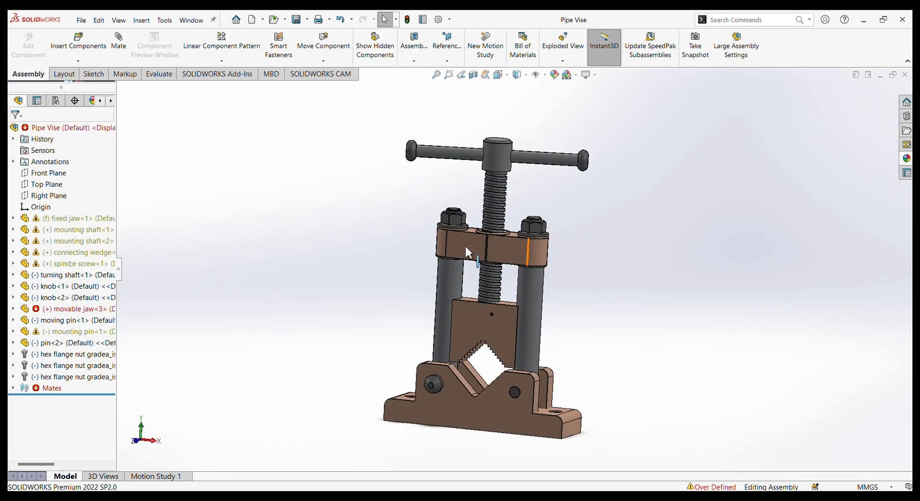
{"action": "left_click", "coordinate": [504, 340]}
{"action": "left_click_drag", "start_coordinate": [503, 333], "coordinate": [498, 358]}
{"action": "left_click", "coordinate": [630, 301]}
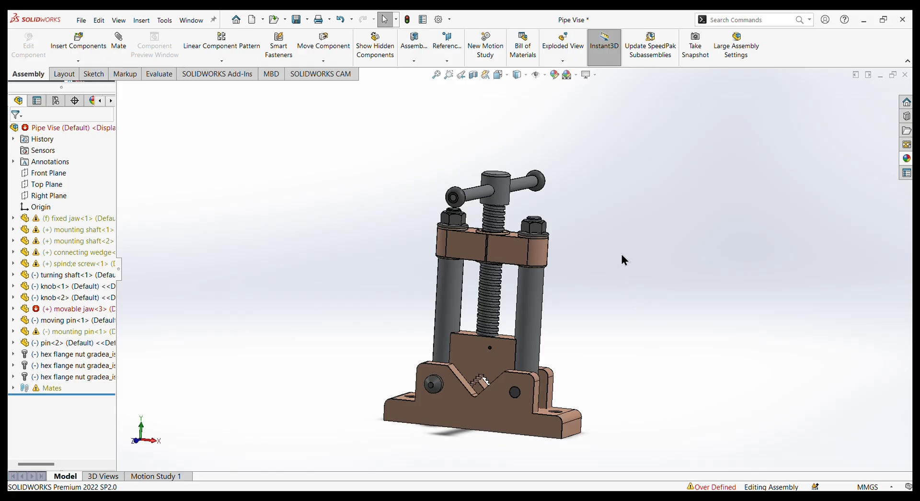